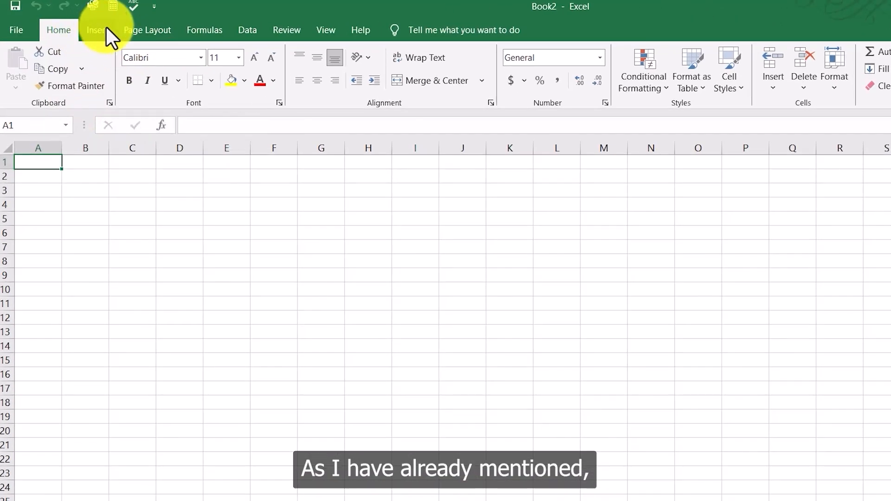
Step: Browse the Insert, Home, Page Layout and Formulas ribbon tabs
left_click(101, 30)
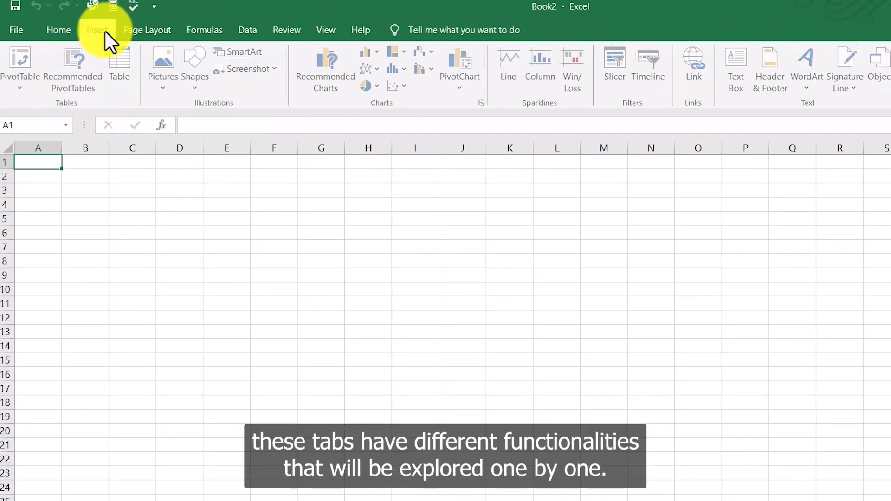
left_click(67, 29)
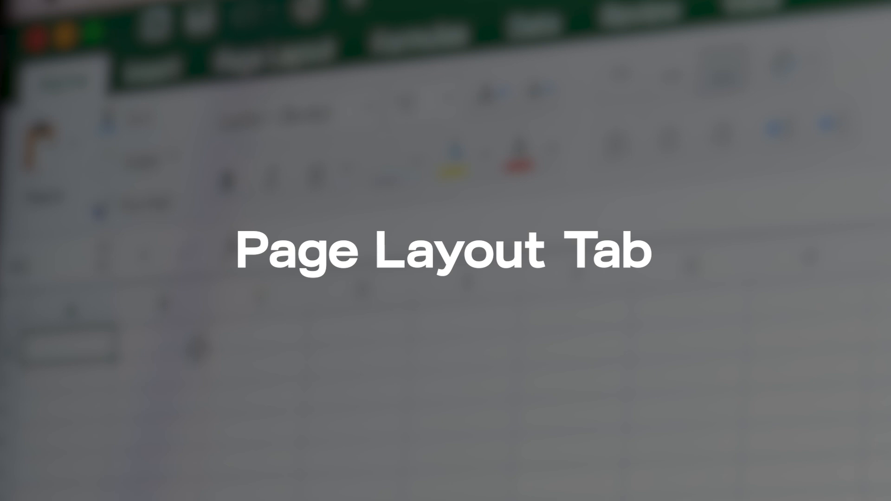
left_click(113, 26)
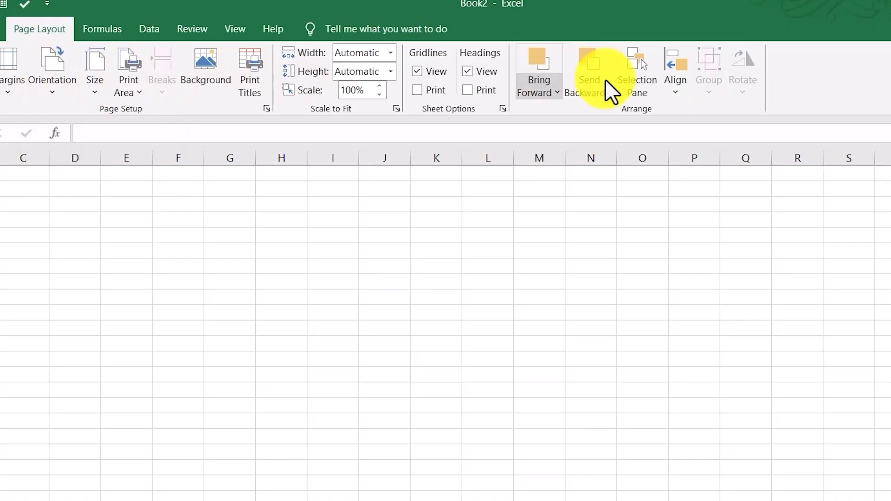
left_click(162, 28)
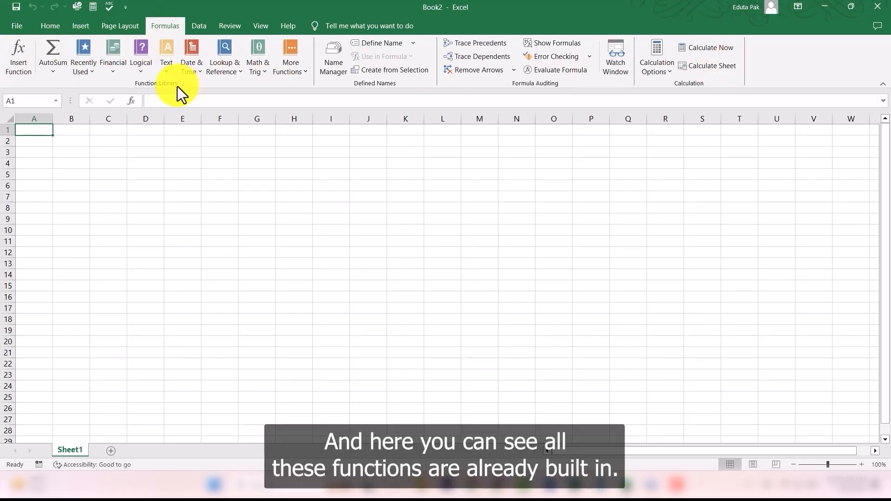
Step: Browse the Logical and Text function lists in the Function Library, then switch to the View tab
left_click(115, 70)
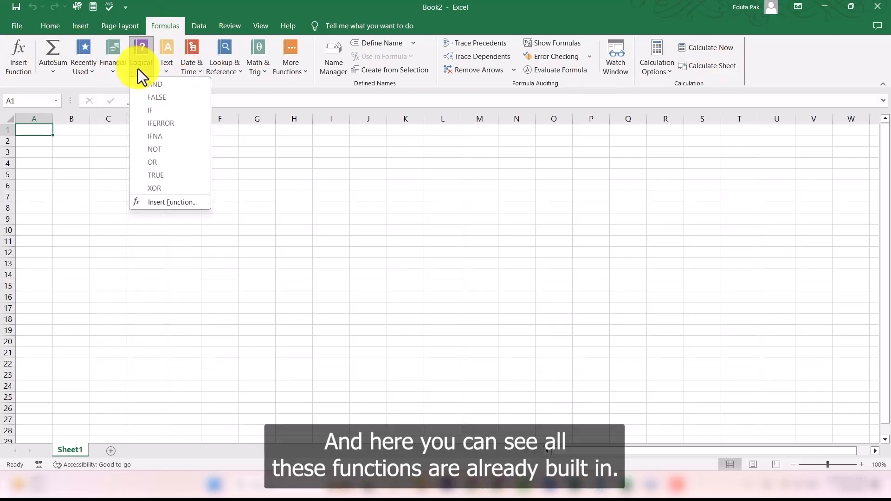
mouse_move(164, 68)
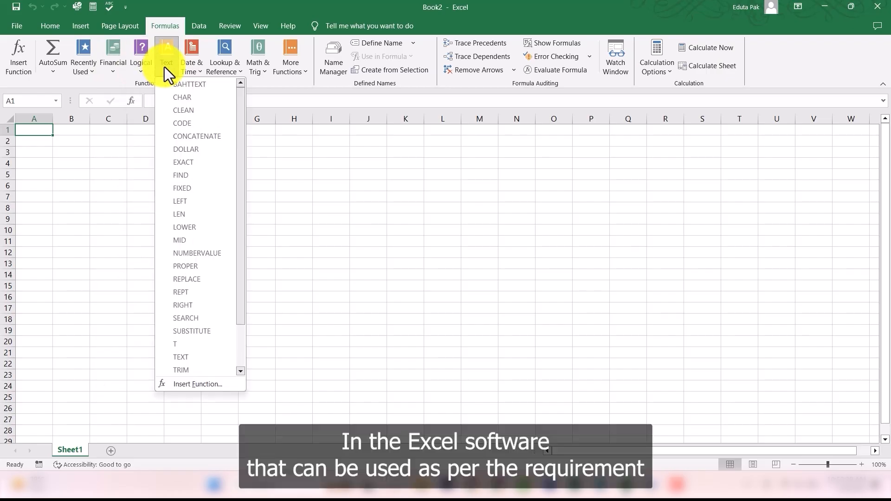
left_click(193, 68)
left_click(119, 84)
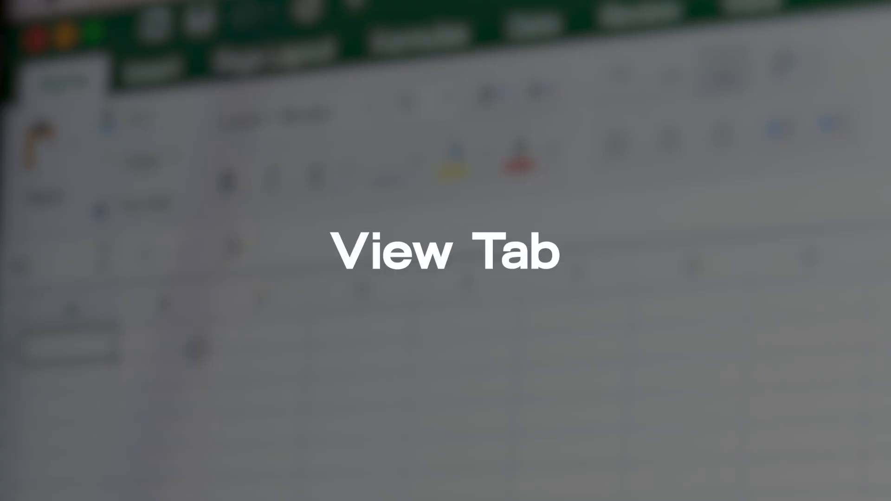
left_click(260, 26)
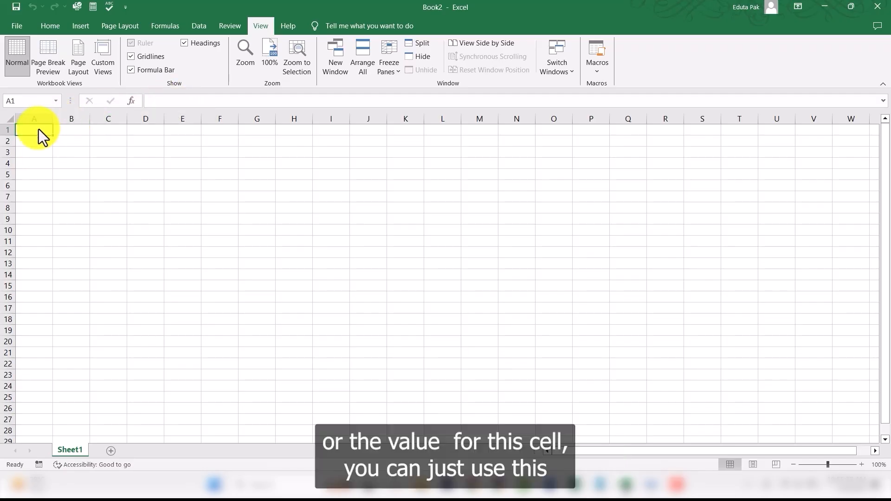
Step: Enter "1st Lecture" in cell A1 through the formula bar
left_click(167, 101)
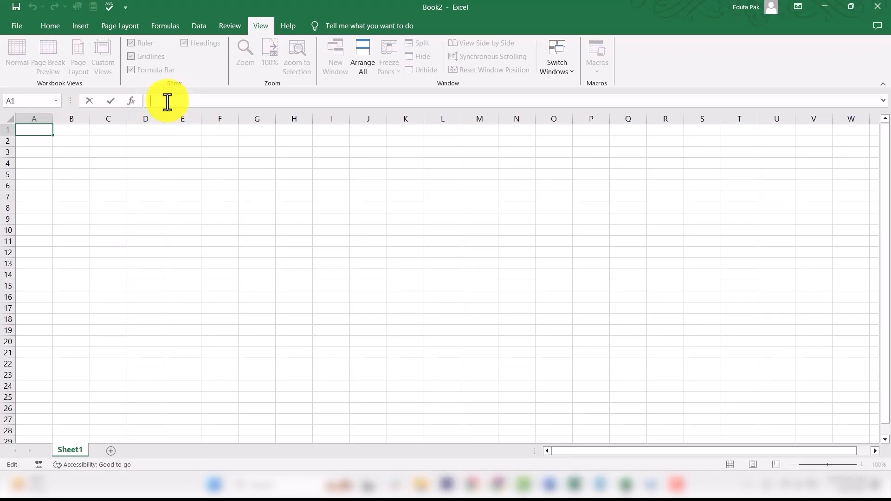
type("1st Lecture")
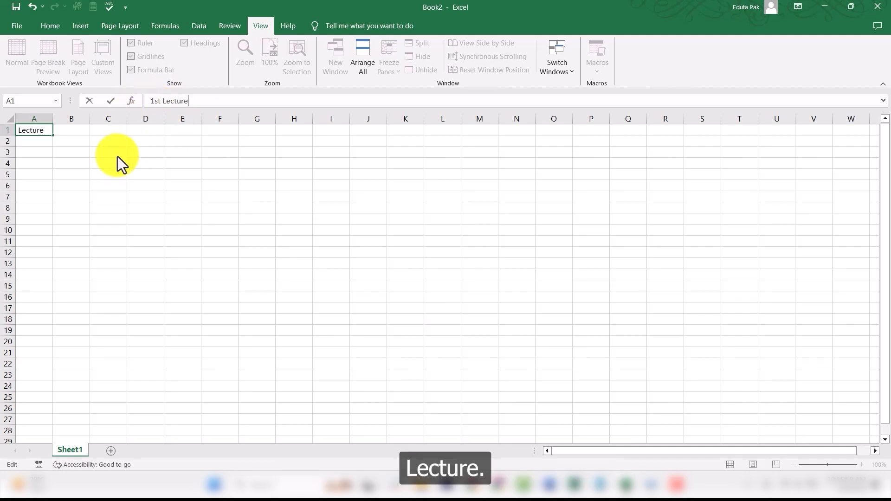
left_click(85, 140)
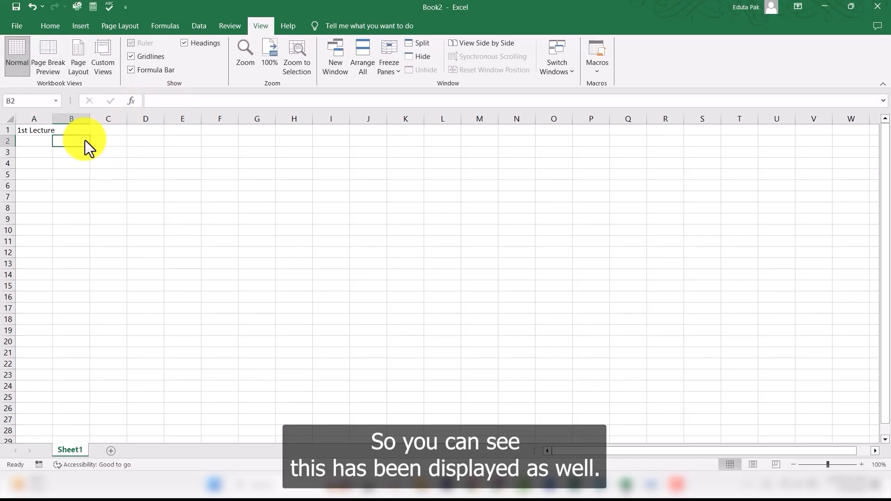
Step: Select cells A1, B1, A2 and B2 in turn to examine how cells are addressed
left_click(36, 130)
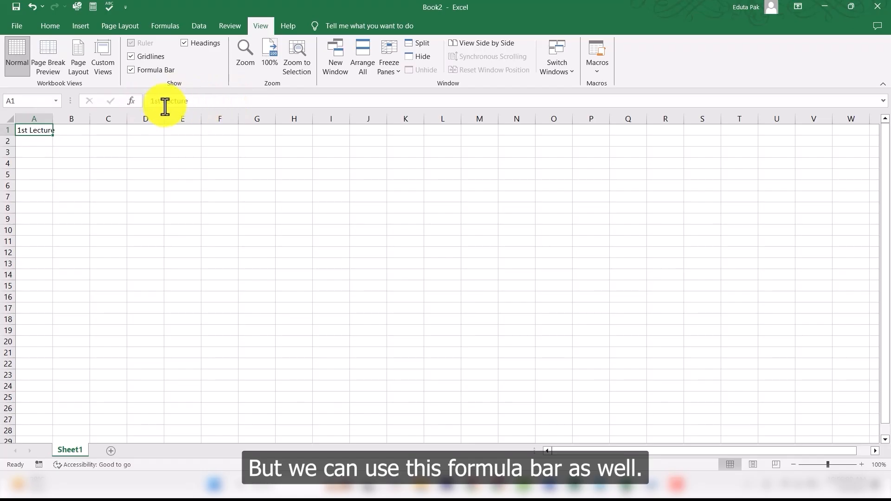
triple_click(200, 105)
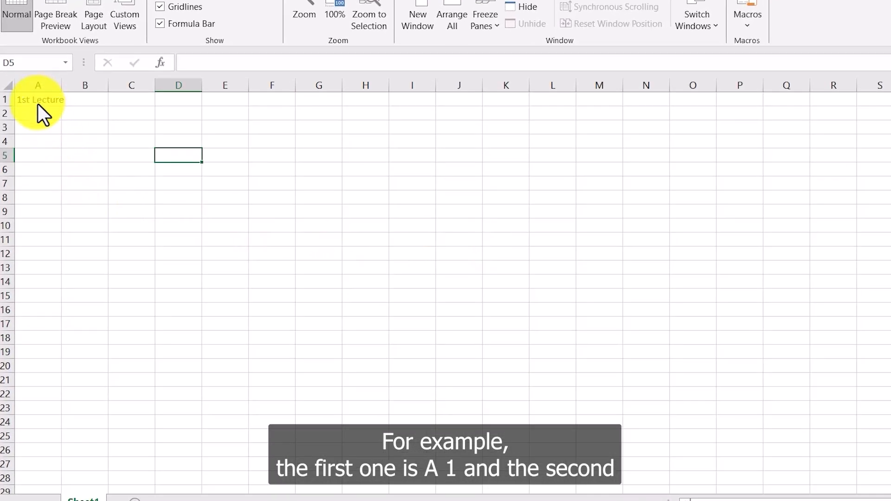
left_click(38, 103)
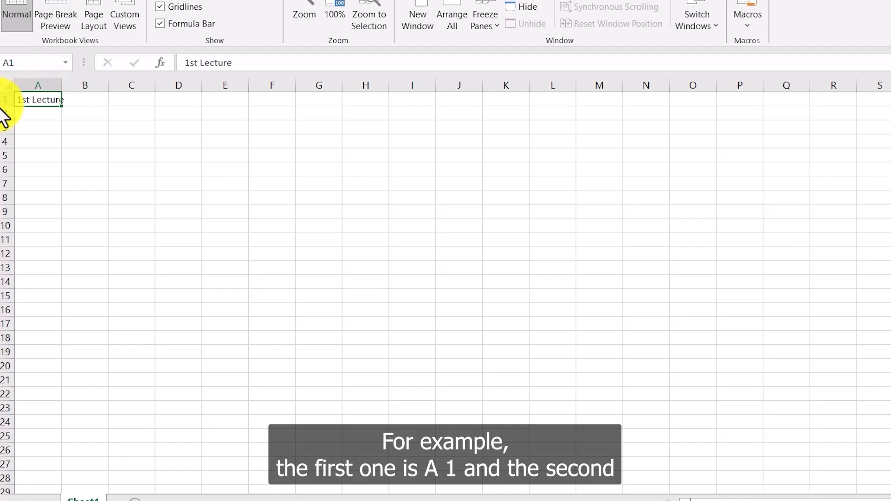
left_click(90, 103)
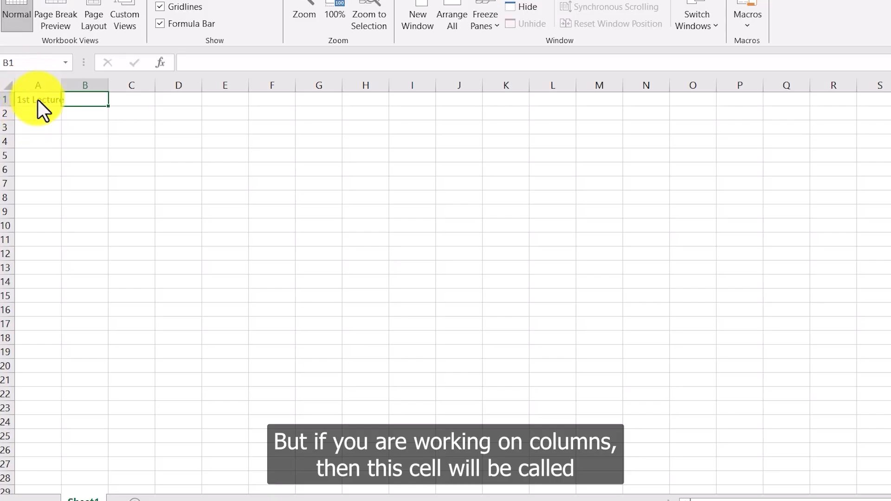
left_click(35, 115)
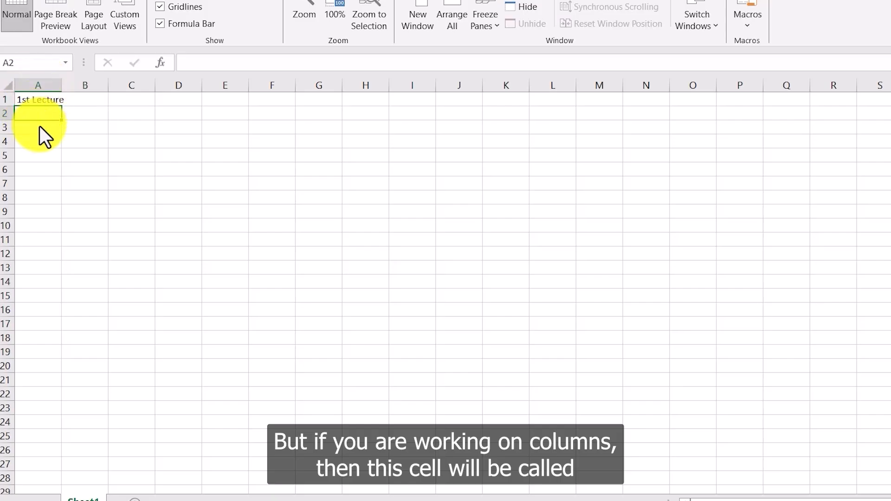
left_click(79, 117)
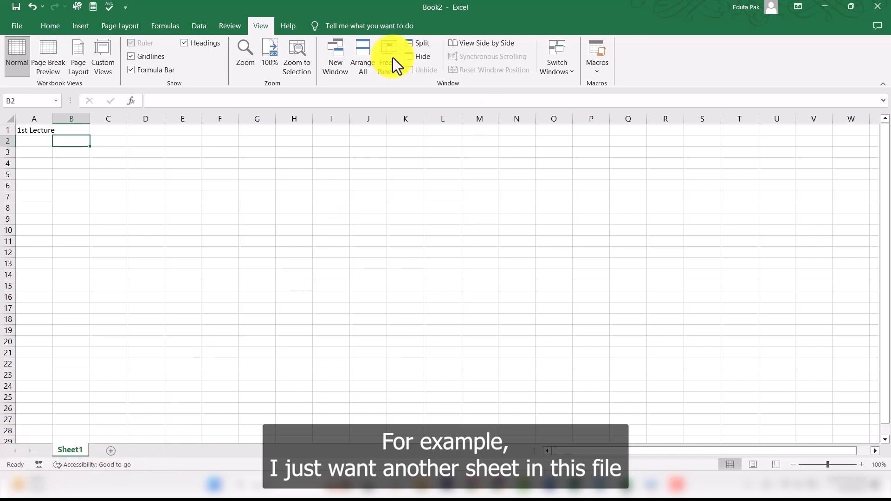
Step: Add a new worksheet and rename the first sheet to Attendence
left_click(110, 451)
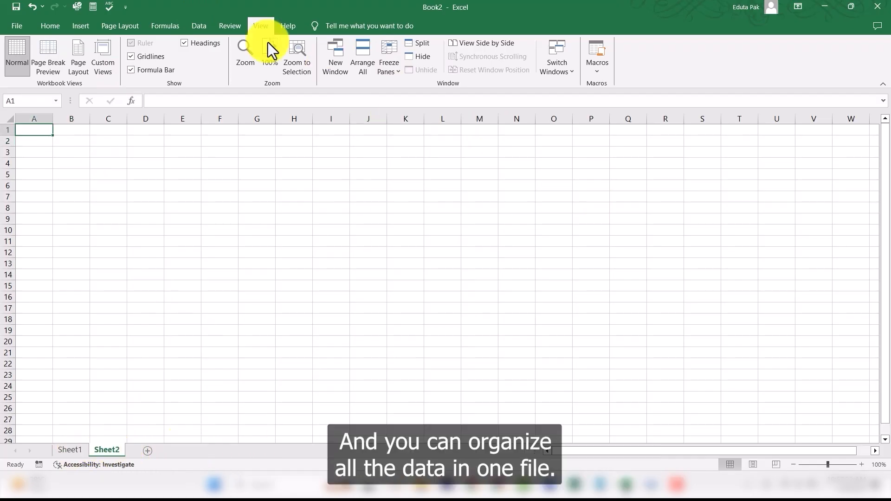
right_click(74, 449)
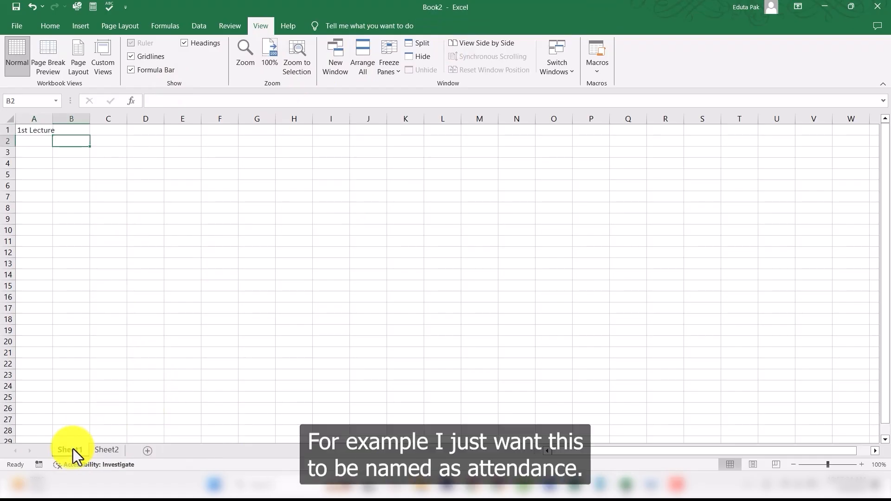
left_click(105, 338)
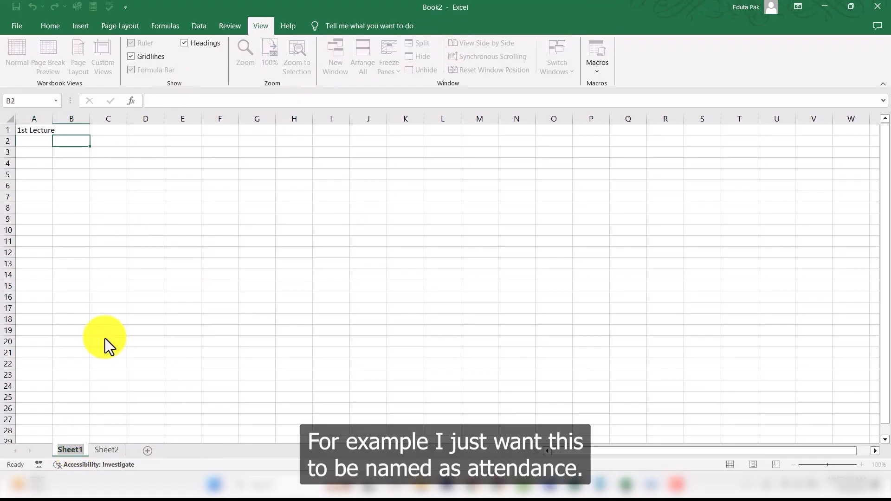
type("Attendence")
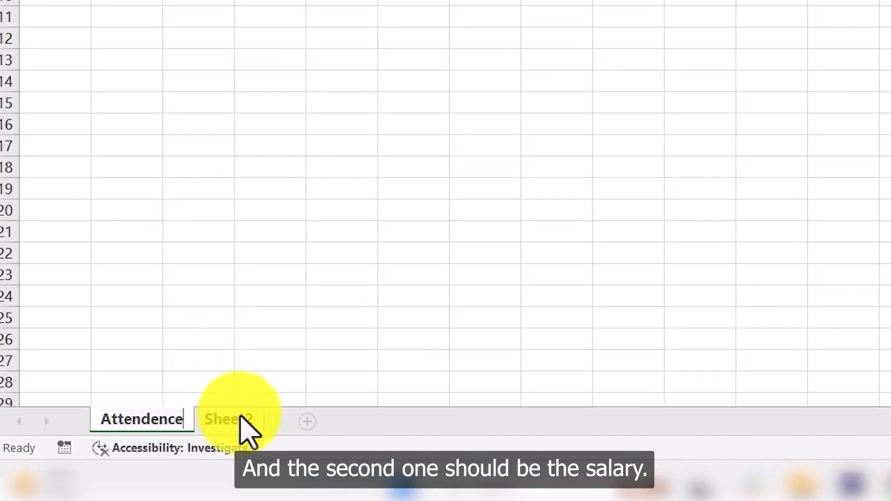
Step: Rename the second worksheet to Salary and return to the Attendence sheet
right_click(241, 420)
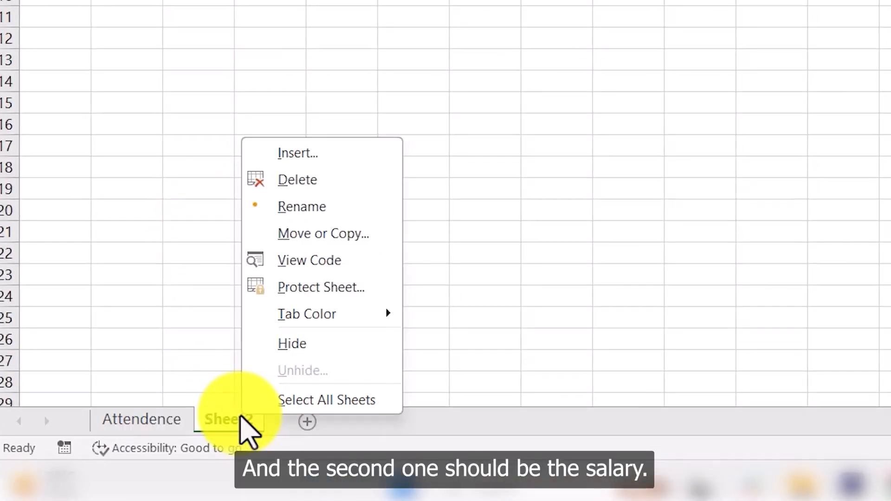
left_click(265, 206)
type("Salary")
key("Return")
left_click(409, 296)
left_click(180, 420)
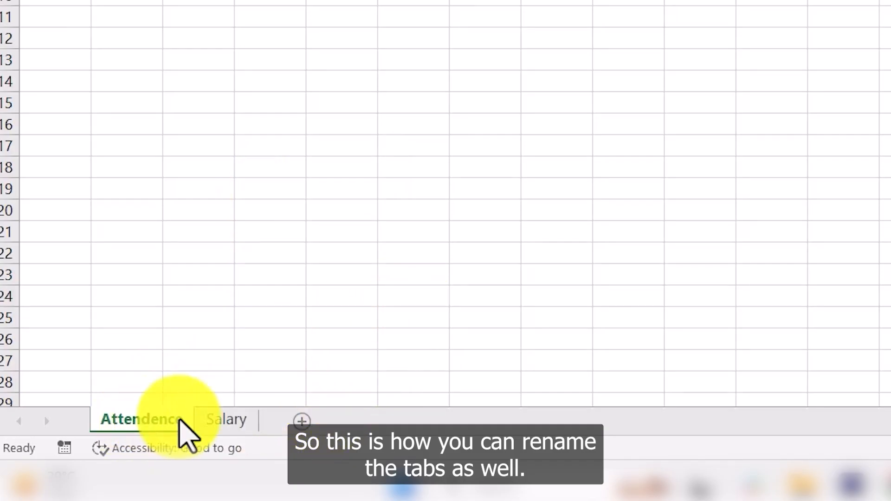
Step: Add two more worksheets and reposition the sheet tabs
left_click(303, 420)
left_click(367, 424)
mouse_move(253, 420)
left_mouse_down()
mouse_move(273, 427)
mouse_move(408, 418)
left_mouse_up()
left_click(234, 421)
left_click_drag(302, 423, 416, 418)
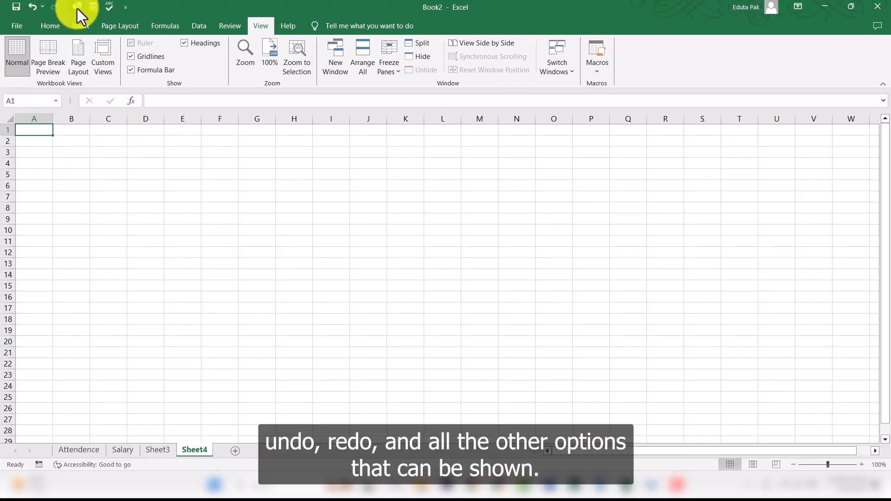
Step: Open the Quick Access Toolbar customization list to review its options
left_click(125, 8)
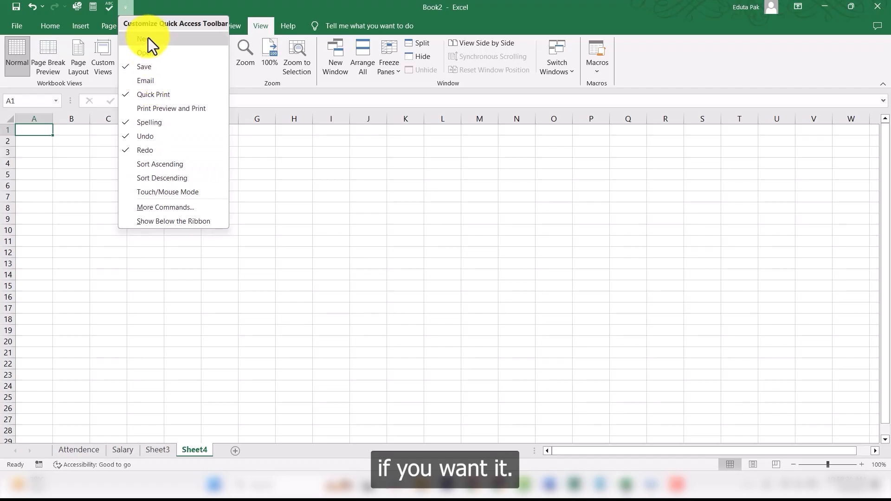
left_click(148, 123)
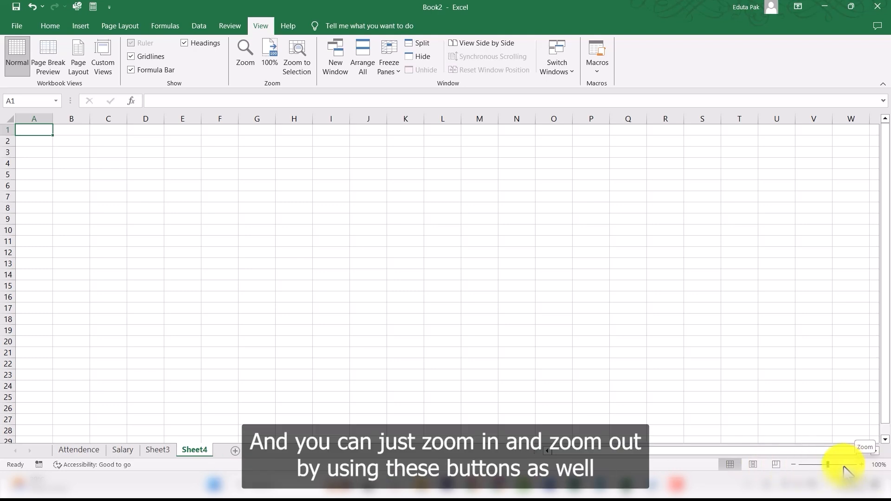
Step: Set the worksheet zoom to 75% in the Zoom dialog
left_click(879, 465)
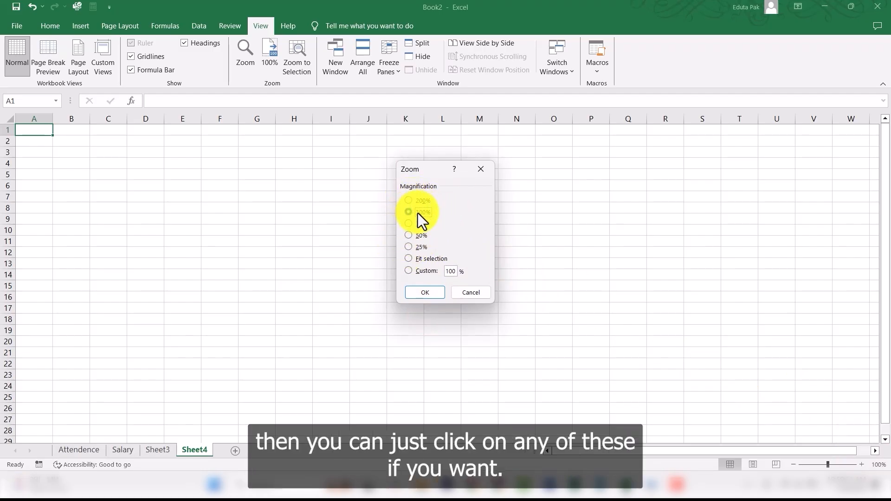
left_click(411, 223)
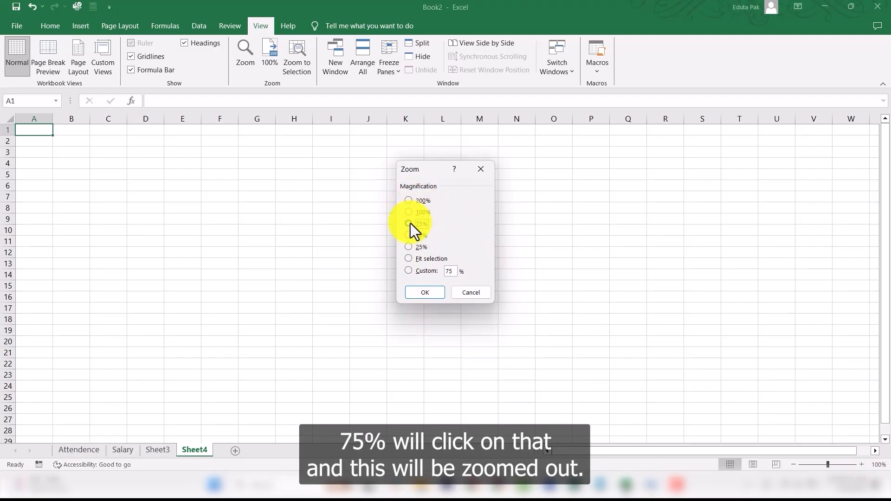
left_click(426, 293)
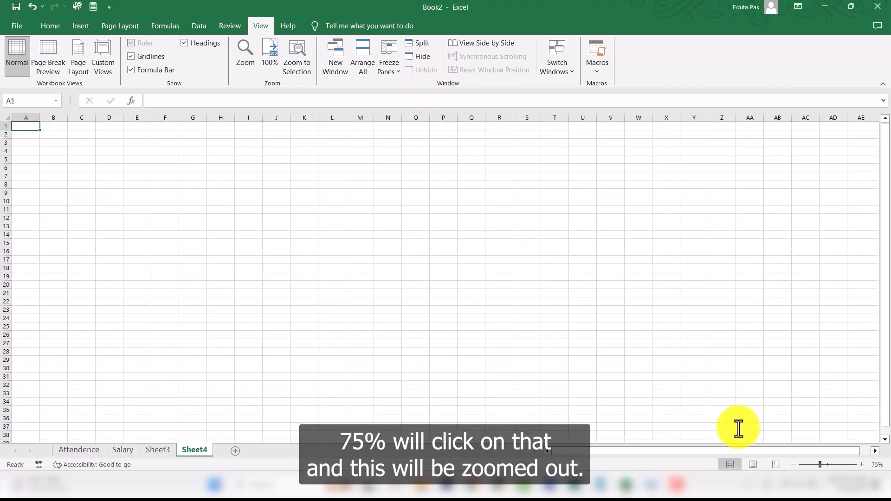
Step: Set the worksheet zoom to 200% in the Zoom dialog
left_click(876, 468)
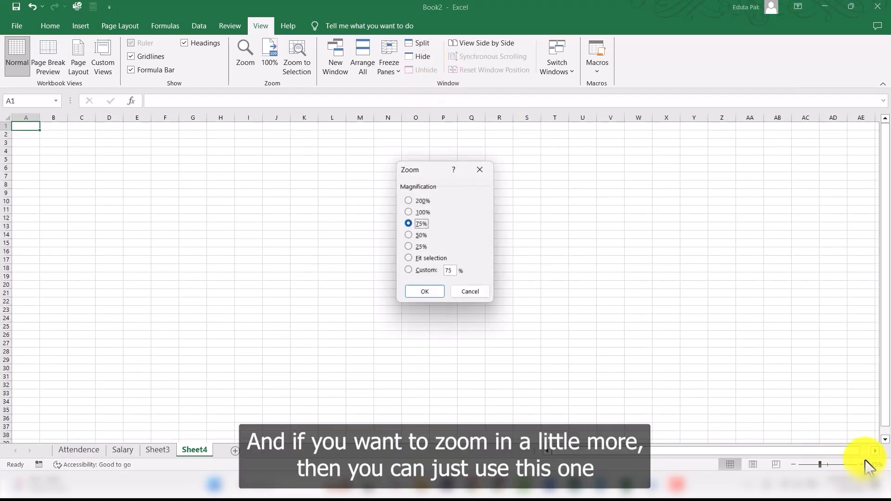
left_click(418, 201)
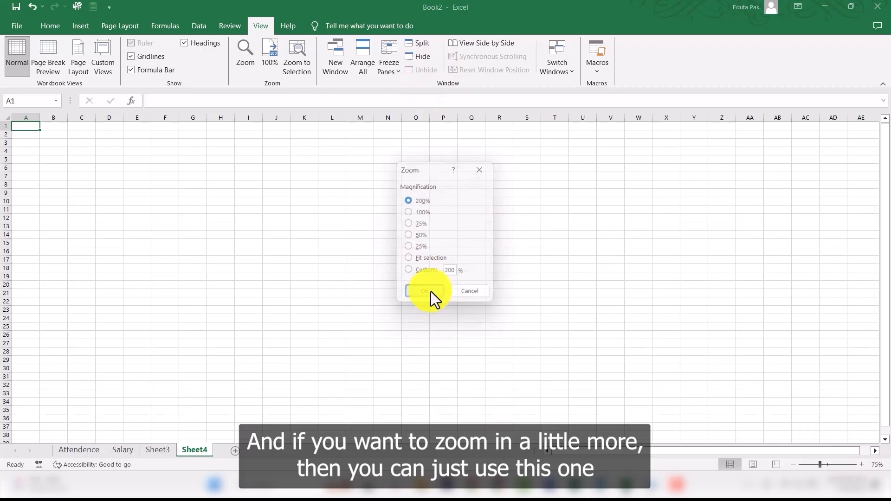
left_click(427, 293)
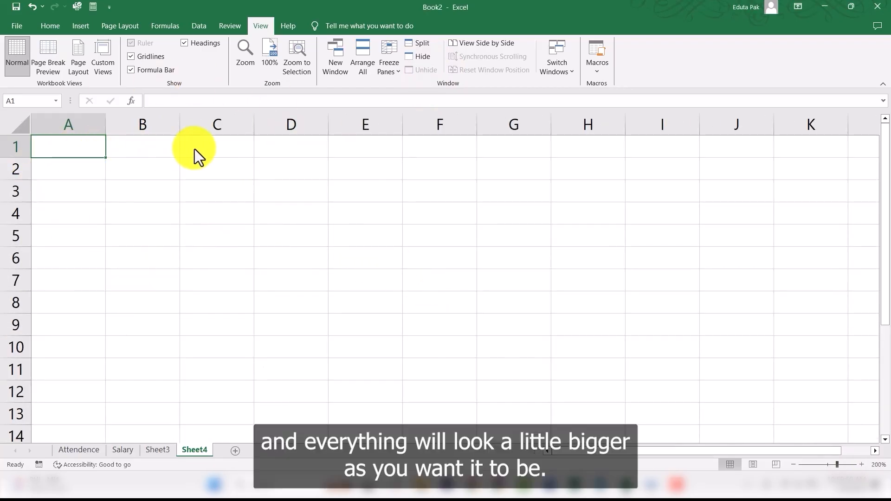
Step: Set the worksheet zoom back to 100% in the Zoom dialog
left_click(879, 465)
left_click(419, 212)
left_click(429, 297)
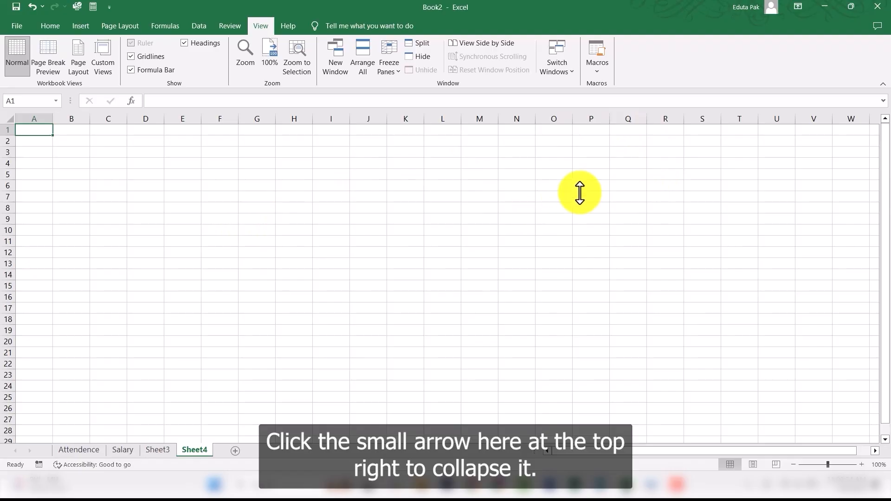
Step: Change the ribbon display option to Auto-hide Ribbon
left_click(798, 6)
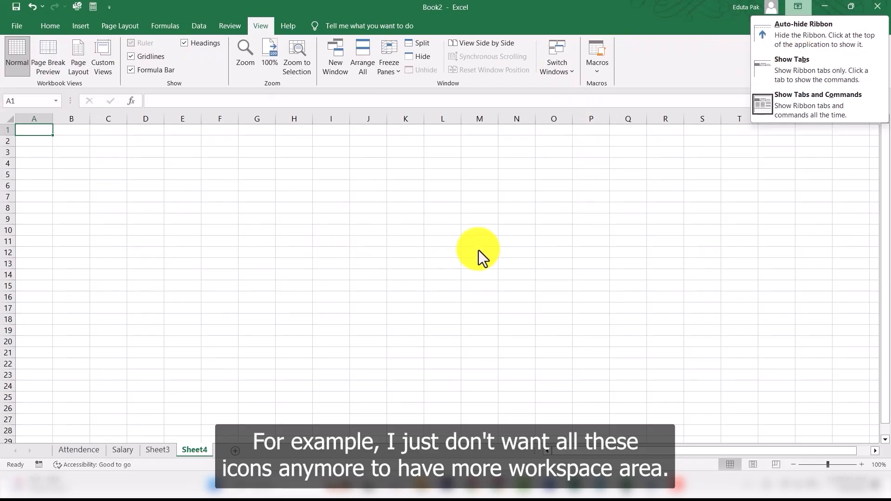
left_click(817, 34)
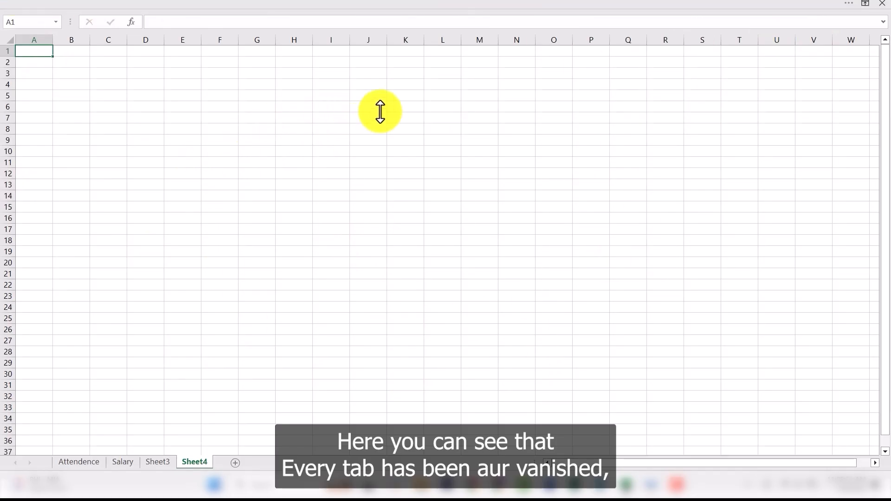
Step: Switch the ribbon display option to Show Tabs and open the Home tab temporarily
left_click(865, 4)
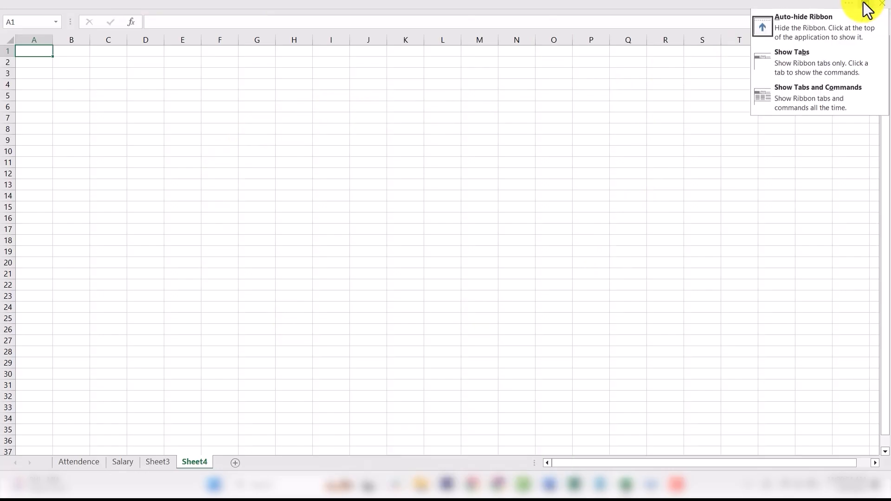
left_click(807, 63)
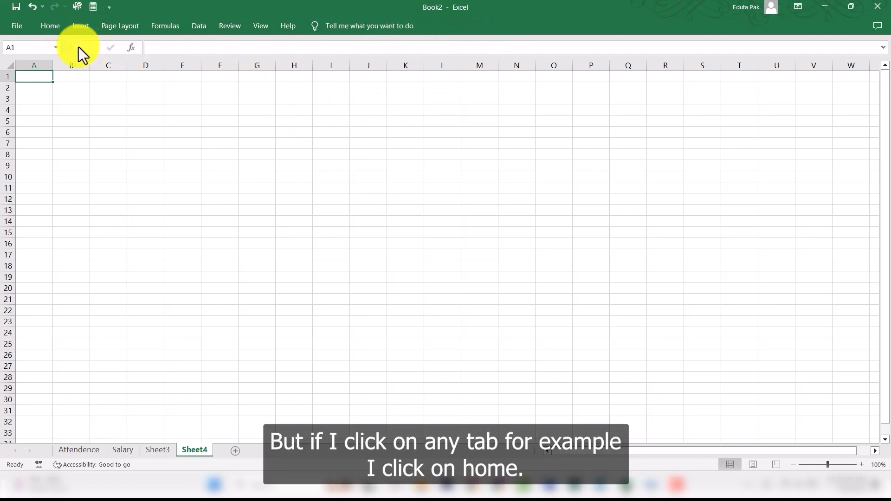
left_click(57, 27)
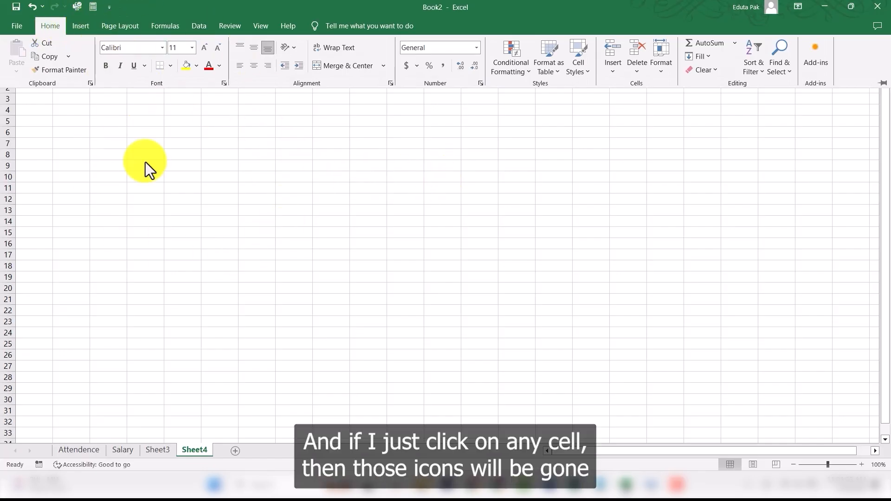
left_click(107, 122)
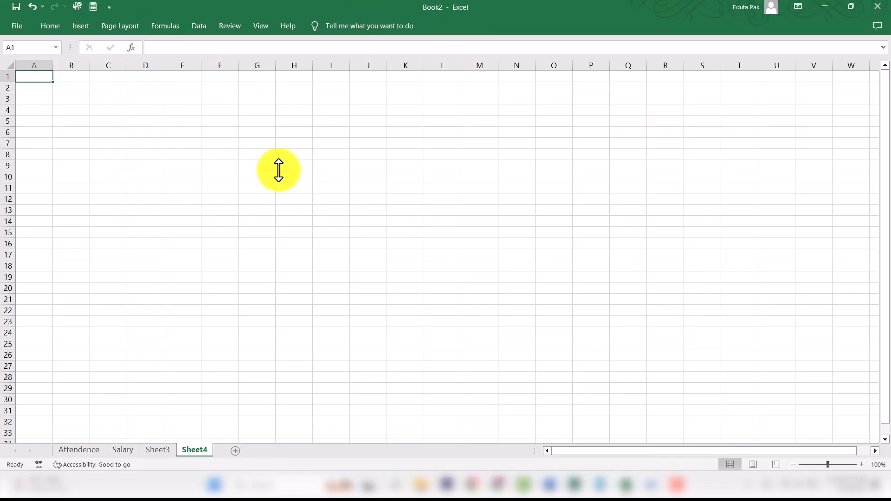
Step: Restore the ribbon display option to Show Tabs and Commands
left_click(800, 4)
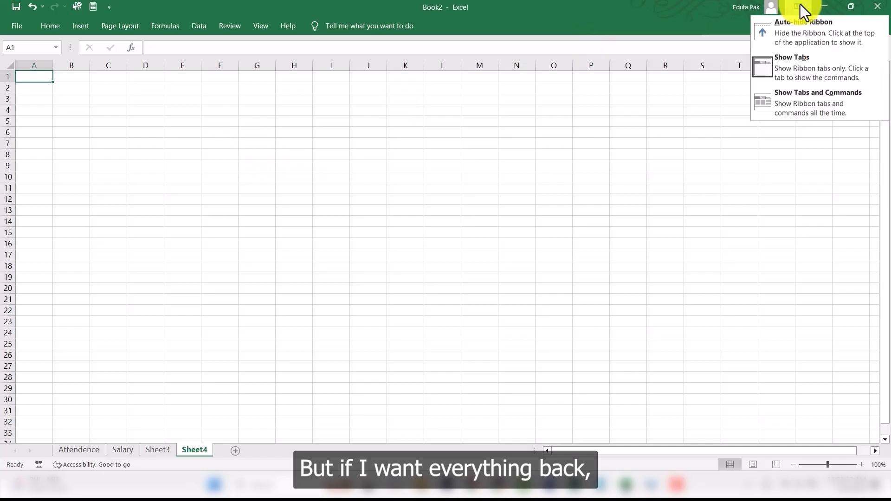
left_click(827, 99)
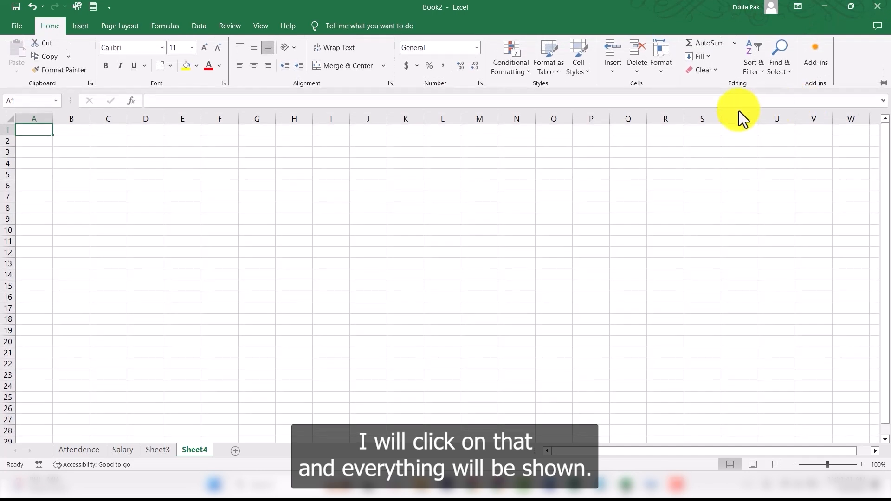
left_click(110, 186)
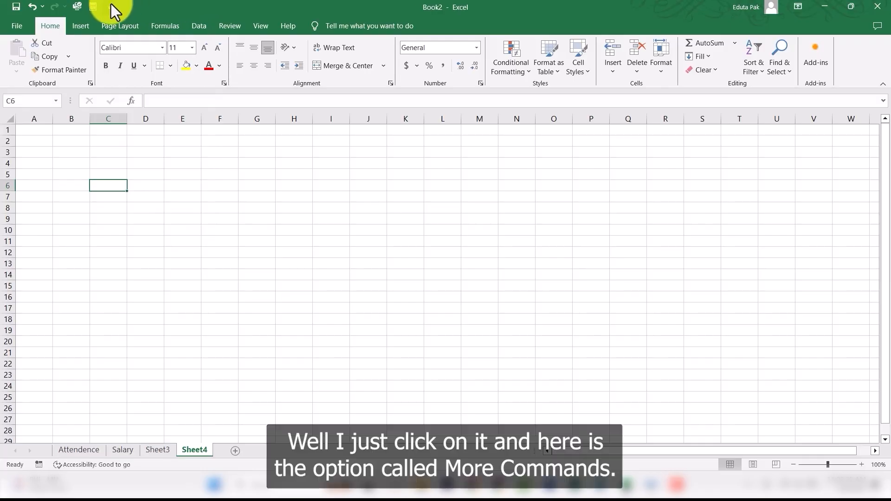
Step: Add the Insert Table command to the Quick Access Toolbar through its More Commands options
left_click(110, 4)
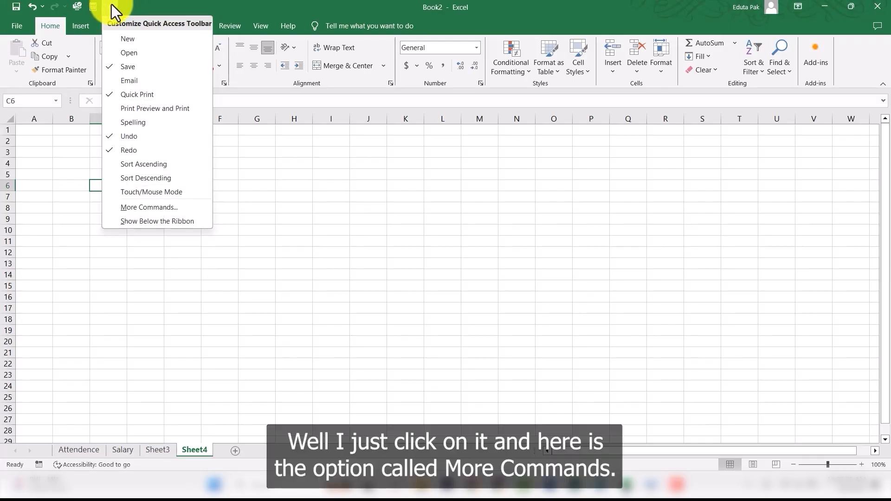
left_click(154, 208)
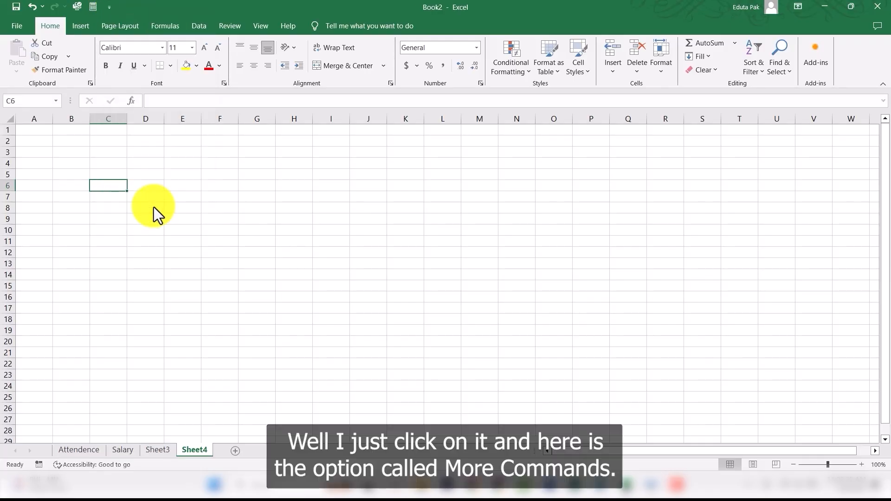
scroll(375, 224, "down", 2)
scroll(375, 224, "down", 4)
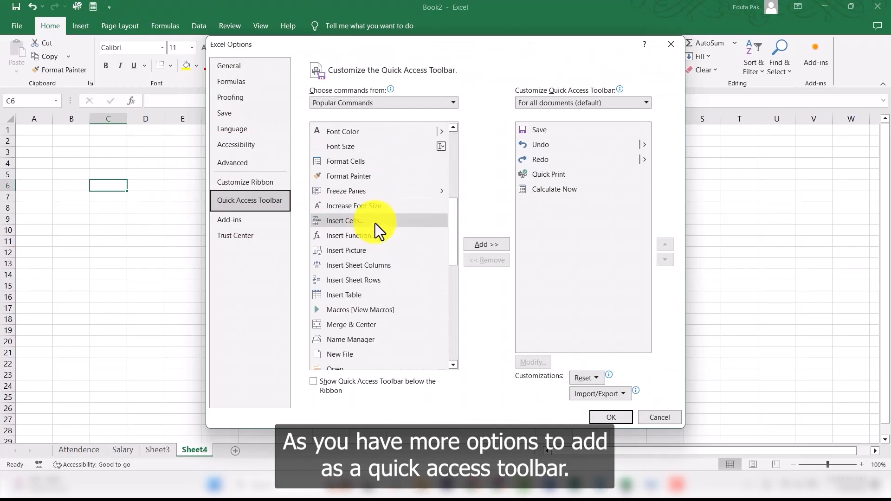
scroll(365, 242, "down", 2)
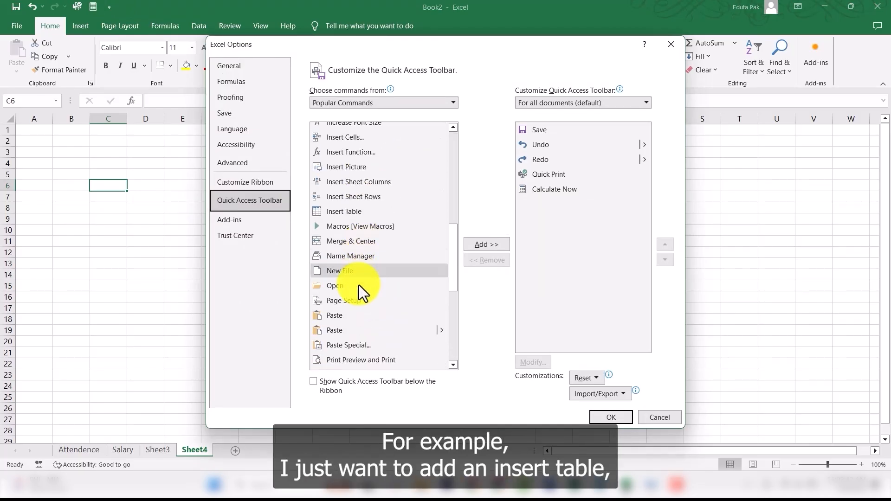
left_click(358, 212)
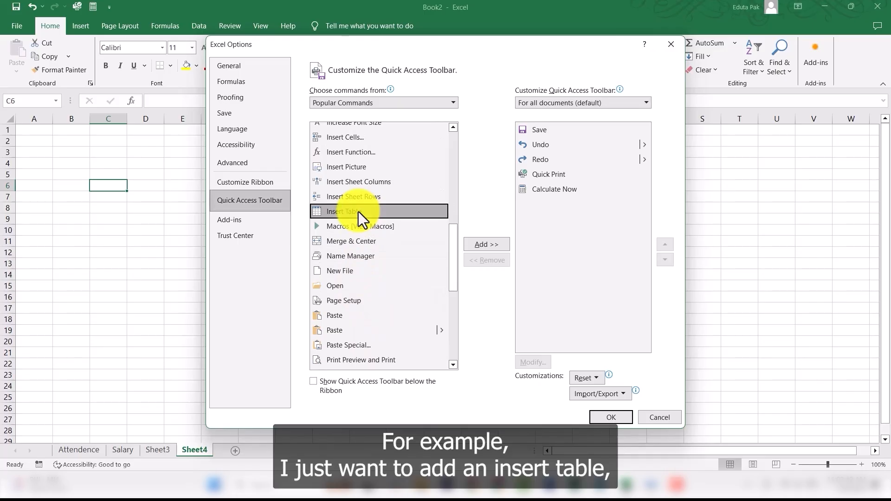
left_click(492, 245)
left_click(612, 417)
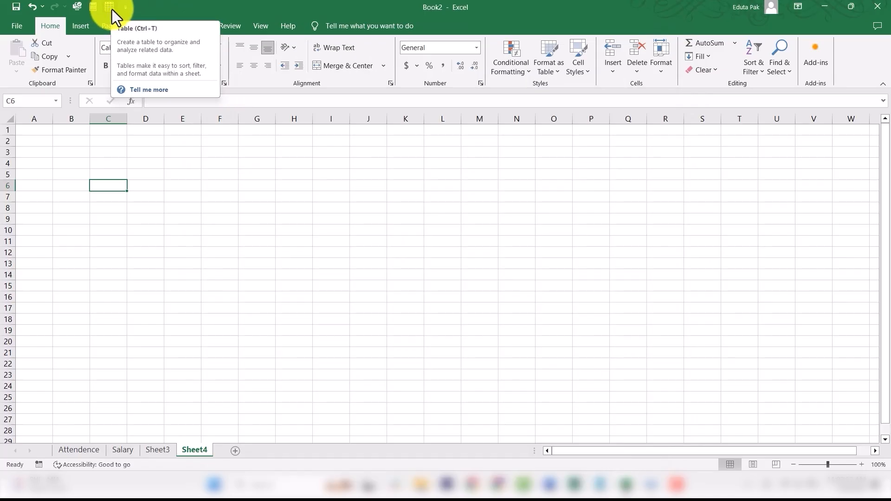
Step: Remove the Insert Table command from the Quick Access Toolbar
left_click(125, 7)
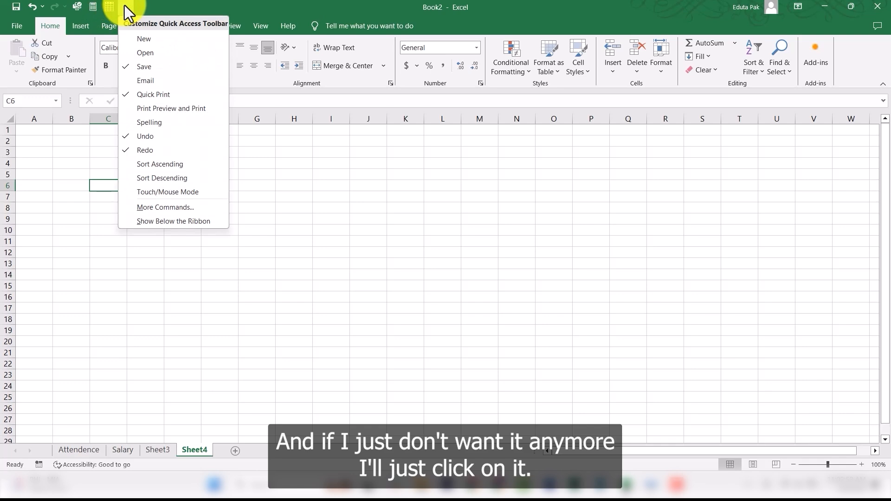
left_click(163, 207)
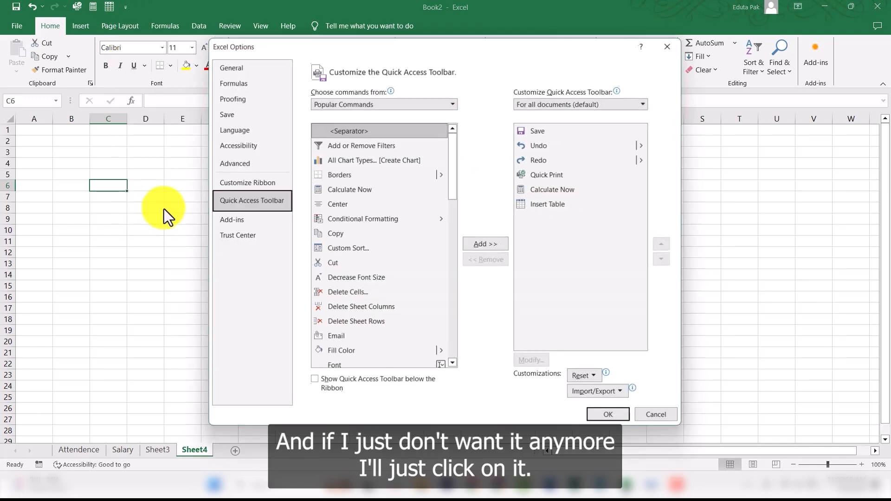
left_click(565, 205)
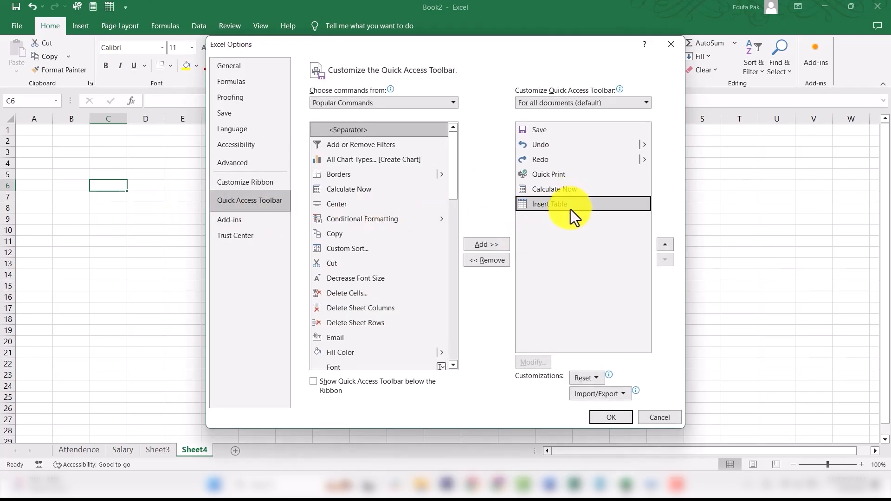
left_click(487, 260)
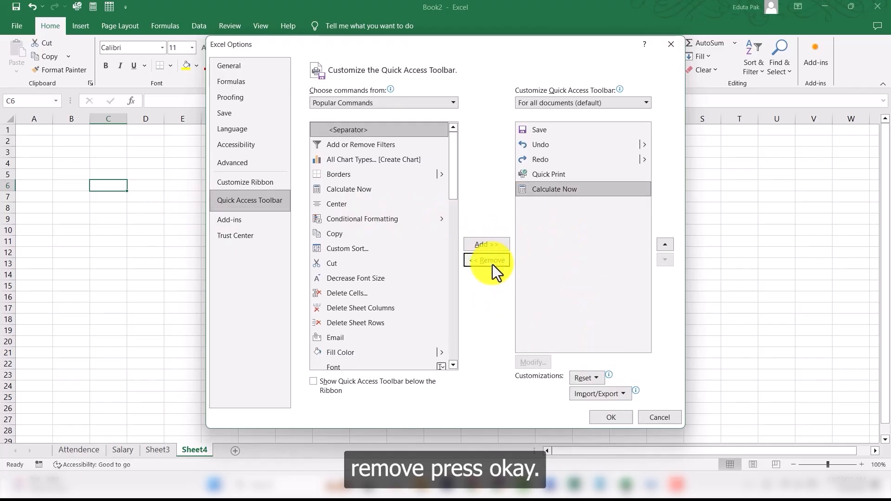
left_click(611, 418)
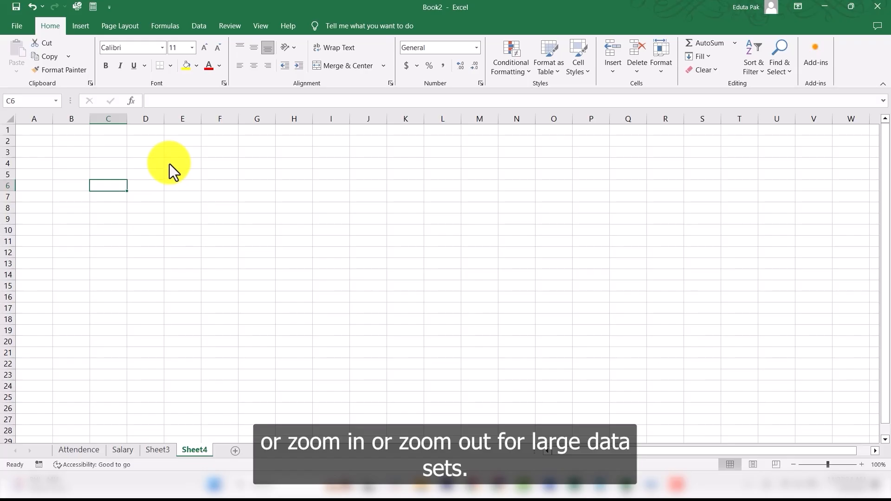
Step: Switch the worksheet to Page Layout view and browse its pages
left_click(753, 465)
scroll(243, 248, "down", 7)
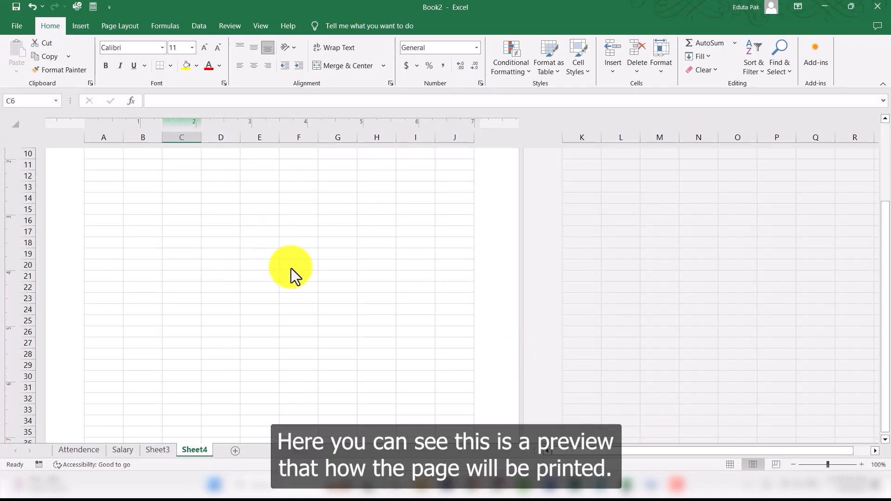
scroll(382, 308, "up", 8)
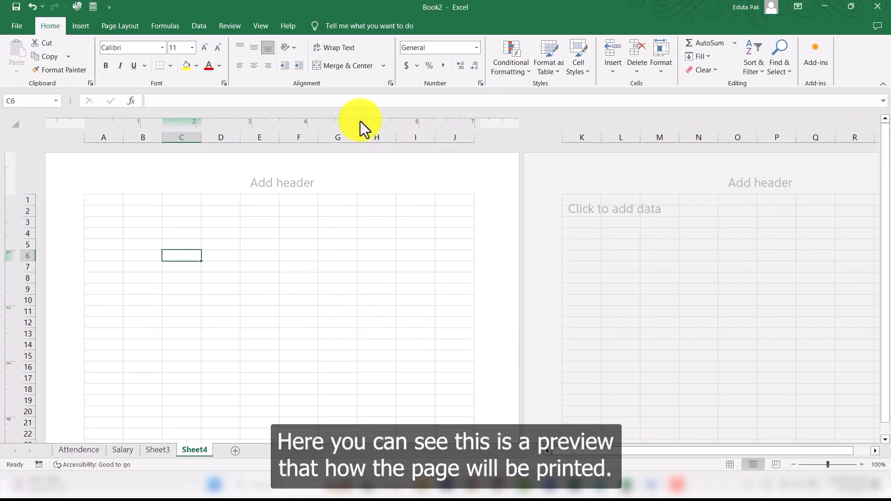
scroll(381, 260, "down", 10)
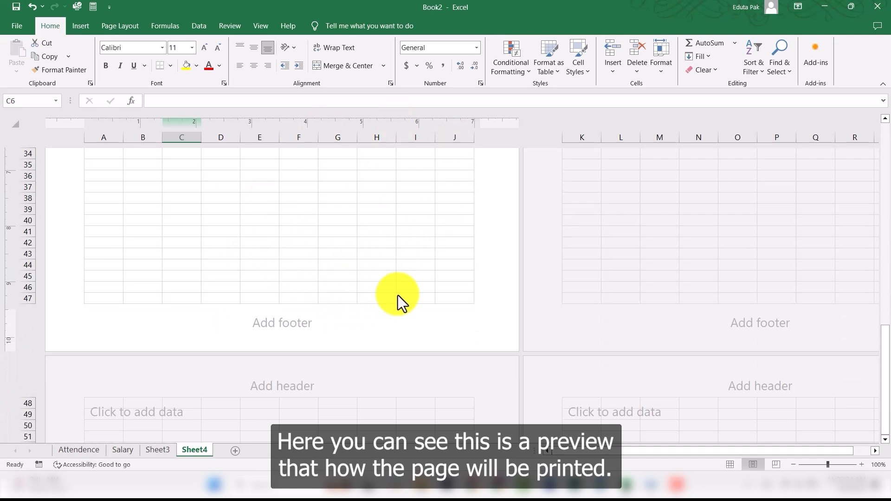
scroll(394, 296, "up", 6)
scroll(404, 276, "up", 5)
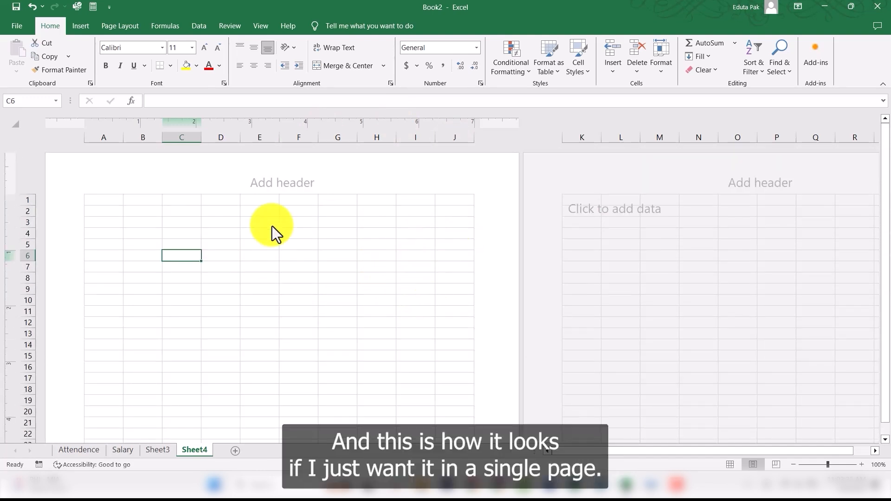
scroll(393, 300, "down", 10)
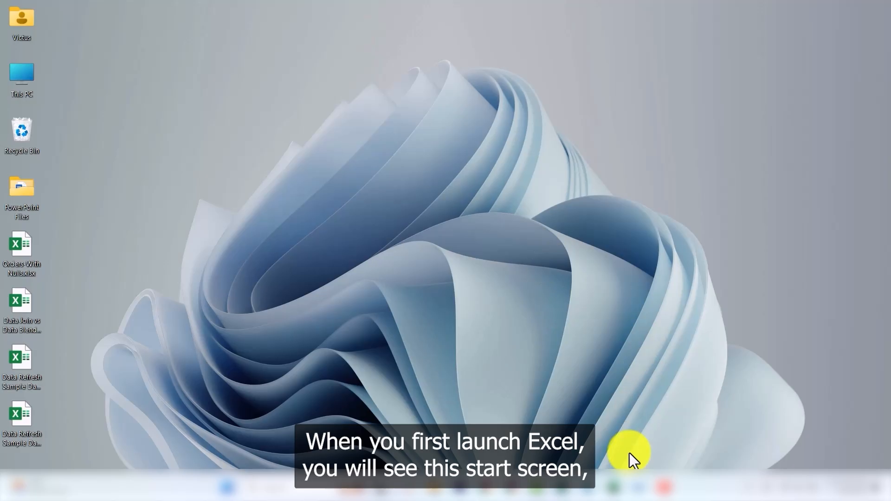
Step: Launch Excel from the taskbar and create a blank workbook
left_click(614, 487)
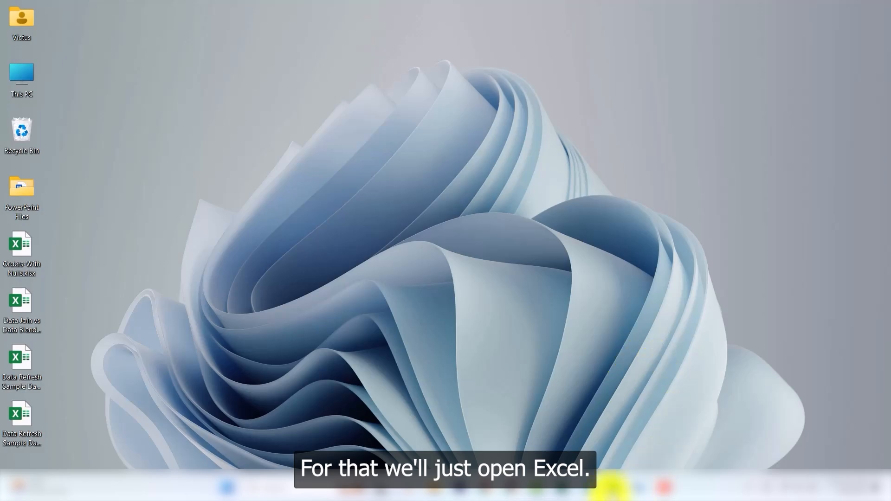
left_click(609, 485)
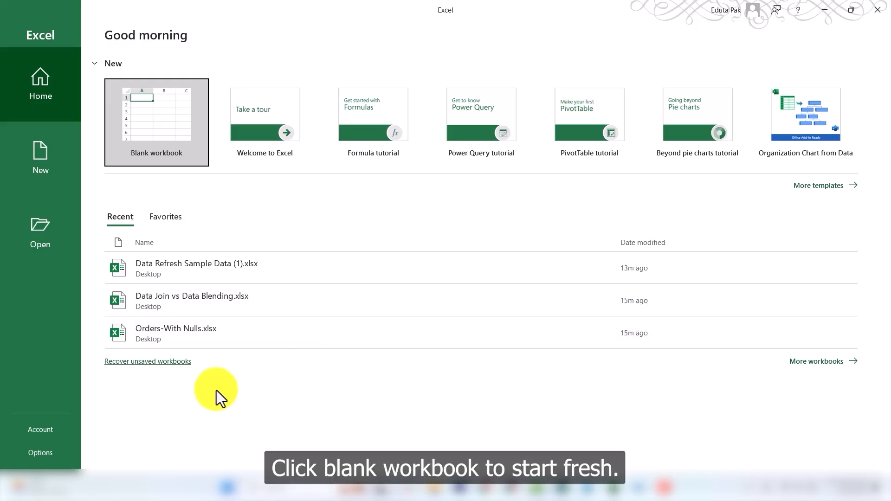
left_click(169, 134)
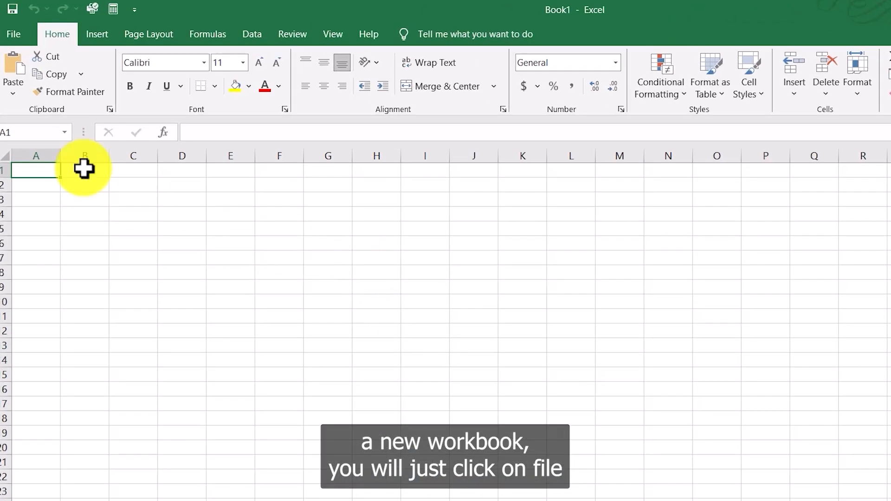
Step: Create another blank workbook from the File backstage New page
left_click(17, 32)
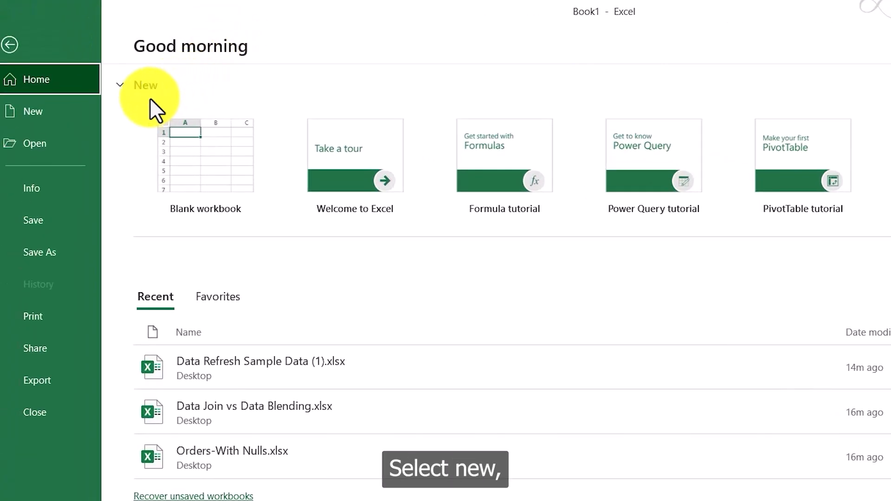
left_click(39, 116)
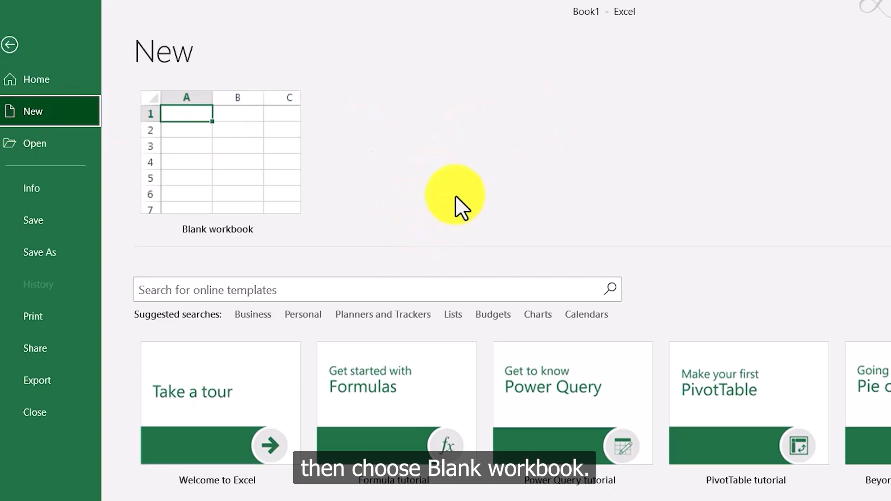
left_click(222, 181)
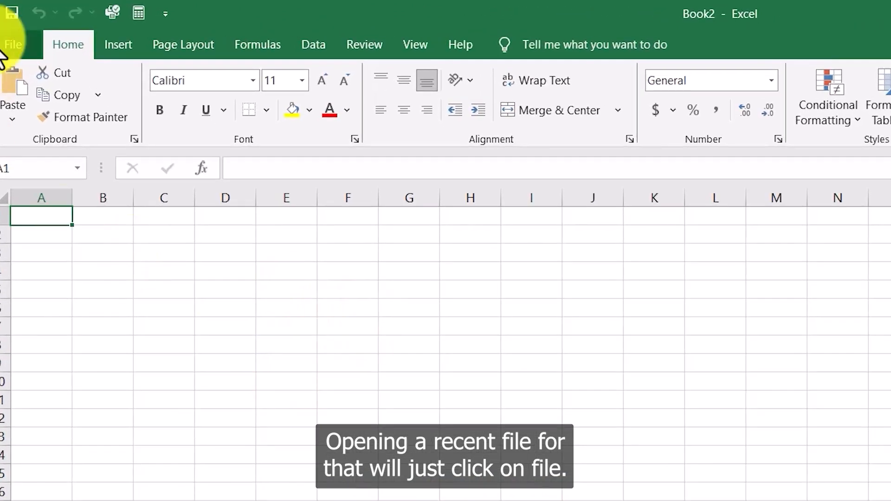
Step: Open the recent workbook Orders-With Nulls.xlsx from the backstage Open page and browse its data
left_click(7, 52)
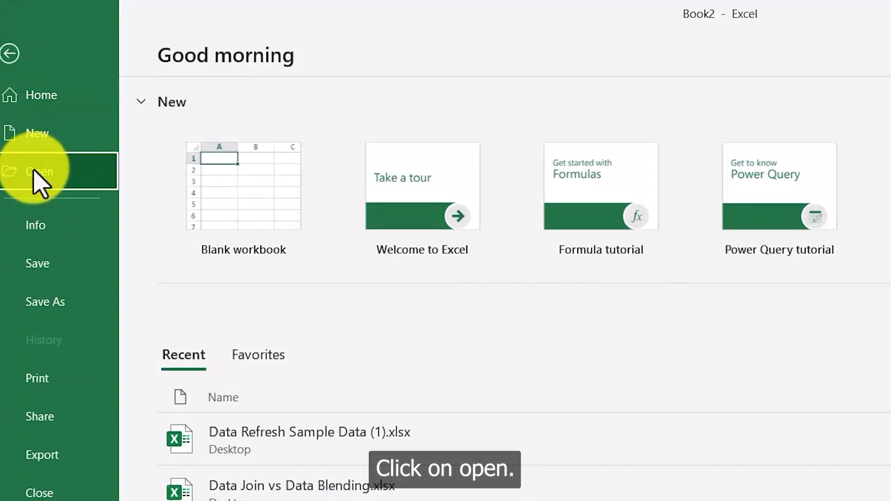
left_click(40, 183)
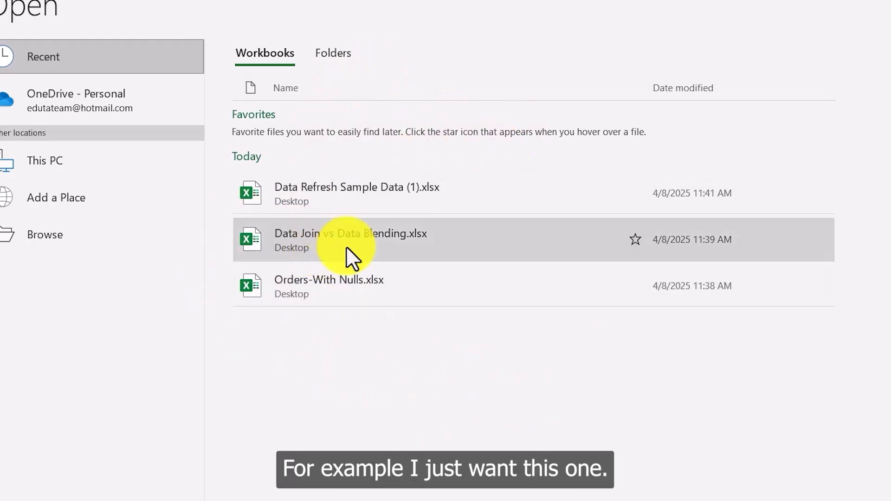
left_click(332, 285)
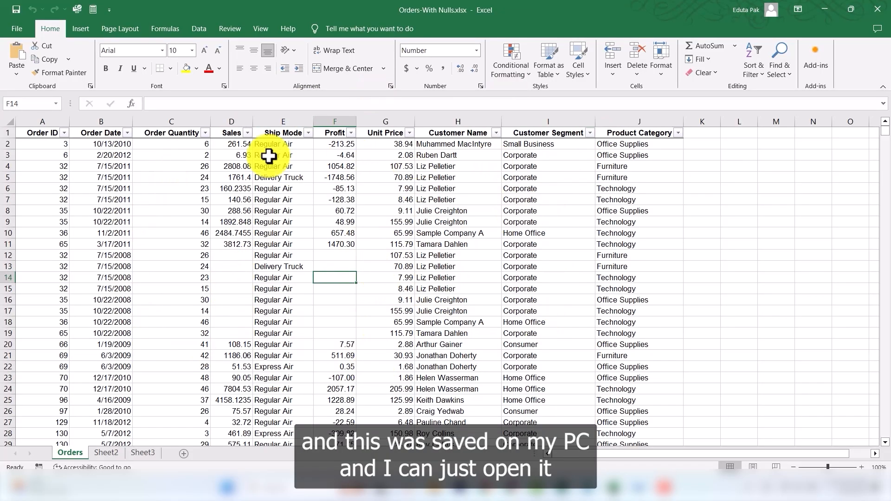
scroll(246, 253, "down", 12)
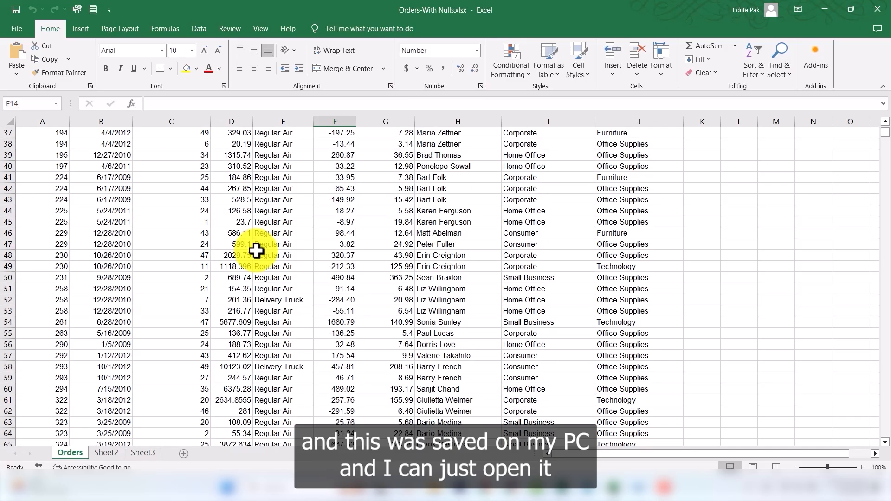
scroll(256, 251, "down", 4)
scroll(278, 253, "up", 6)
left_click(19, 28)
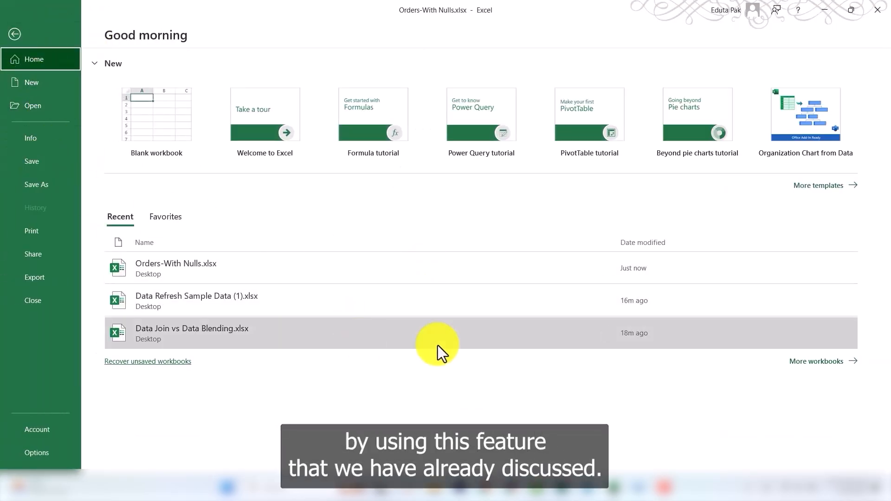
left_click(15, 34)
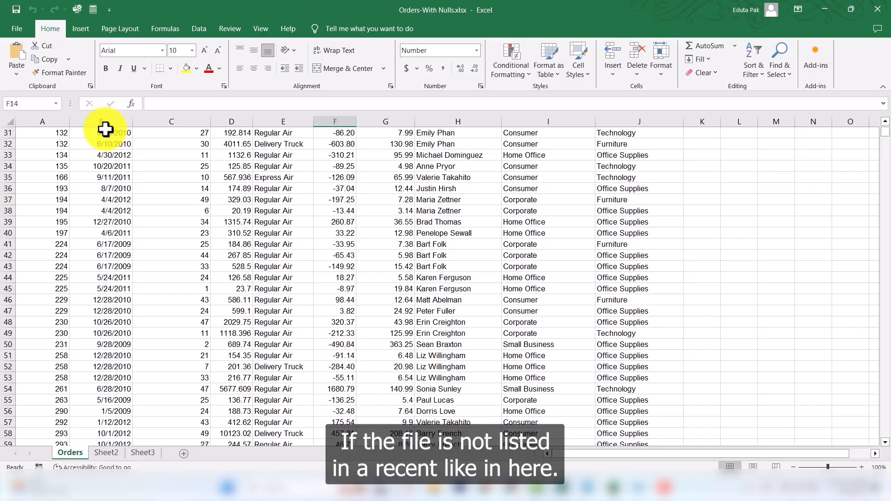
Step: Open Data Refresh Sample Data.xlsx from the Desktop through the Browse dialog and enable editing
left_click(14, 28)
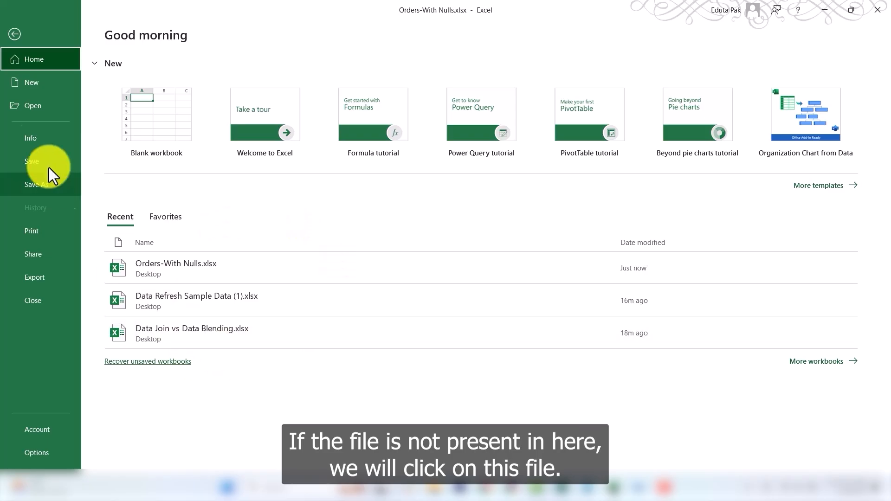
left_click(14, 34)
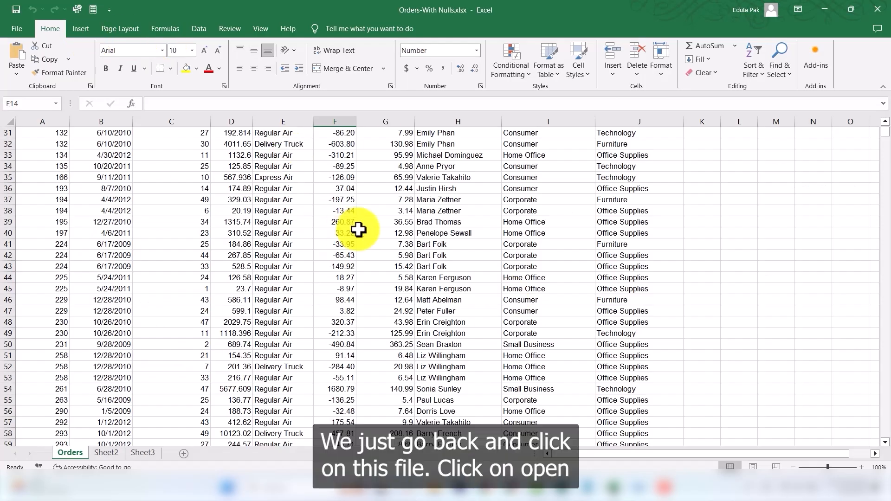
left_click(17, 27)
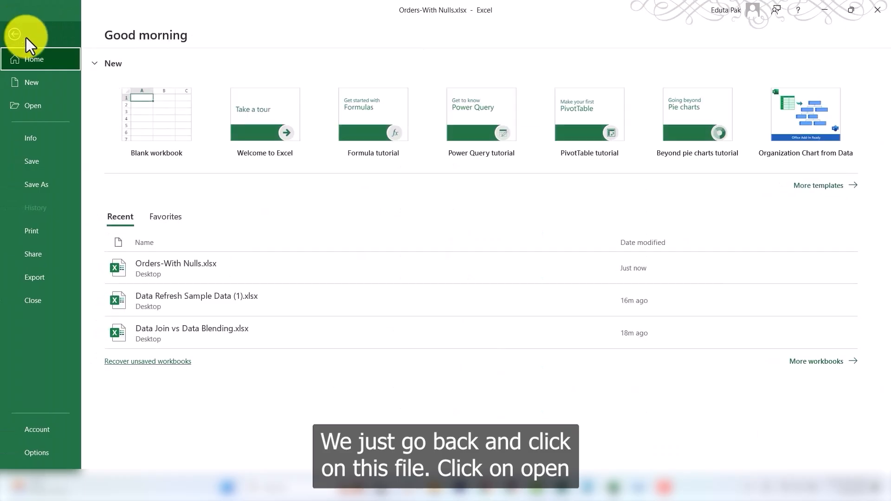
left_click(48, 107)
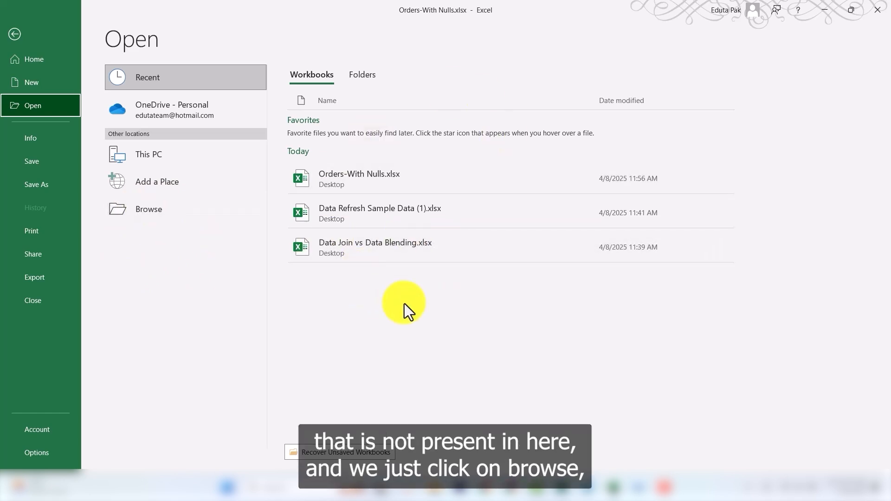
left_click(145, 210)
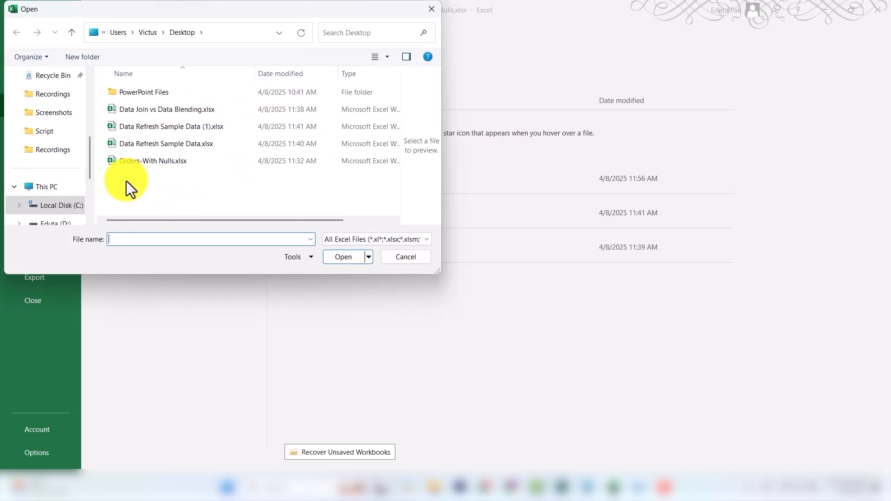
left_click(156, 142)
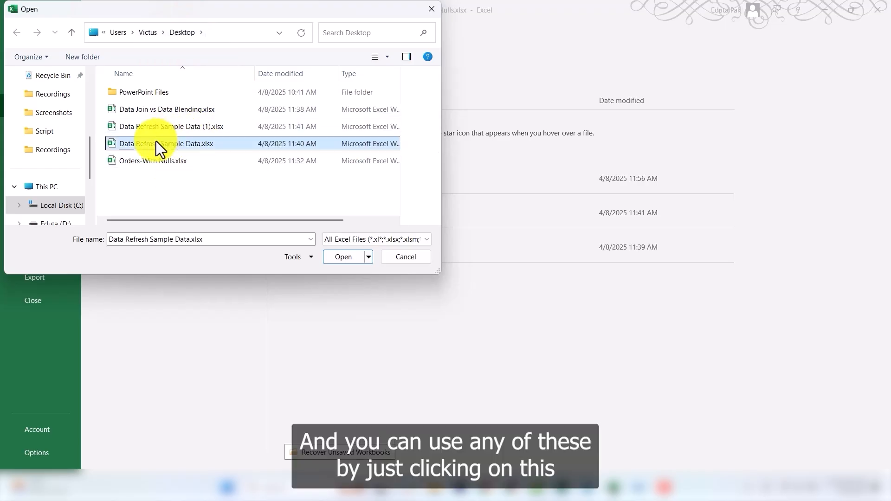
left_click(337, 255)
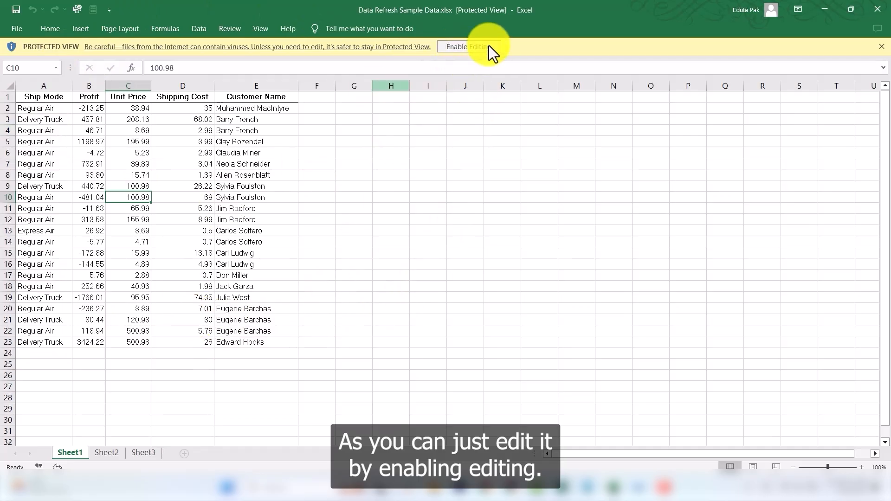
left_click(474, 46)
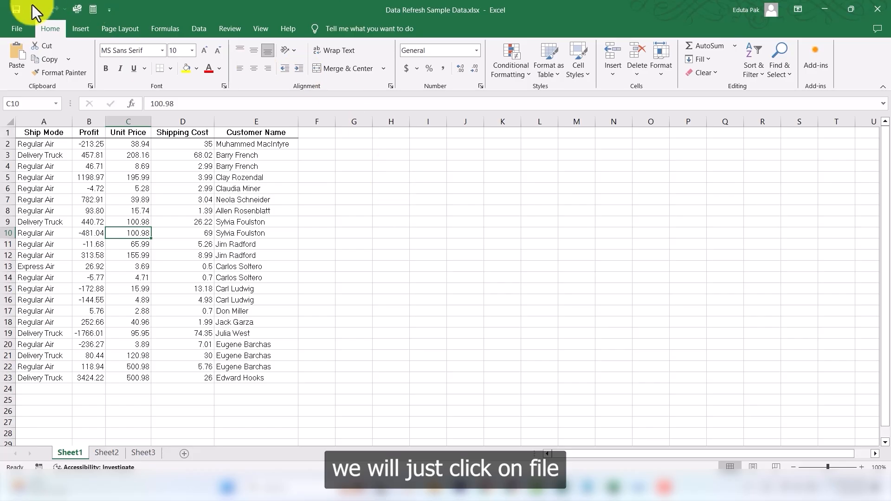
Step: Browse the OneDrive Documents folder from the backstage Open page
left_click(24, 27)
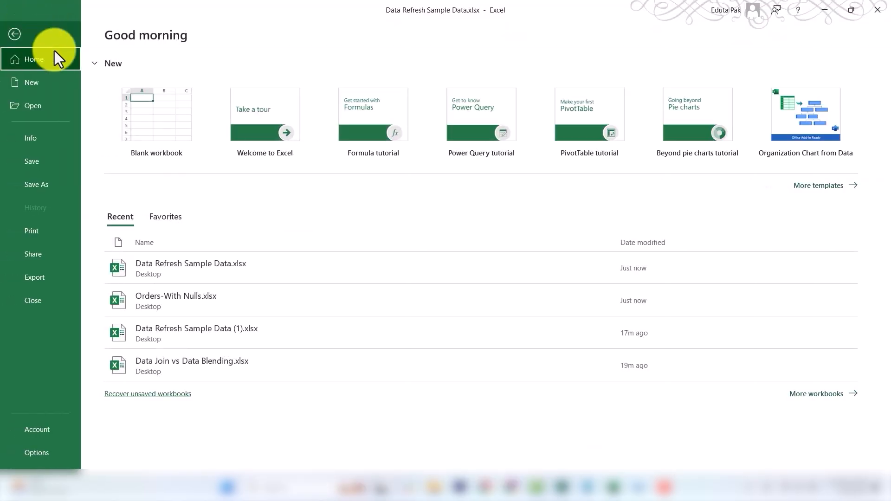
left_click(50, 106)
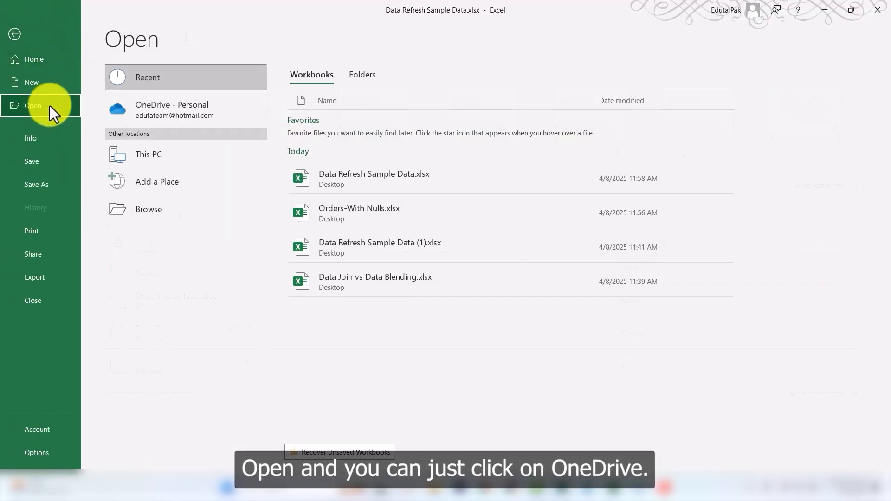
left_click(165, 113)
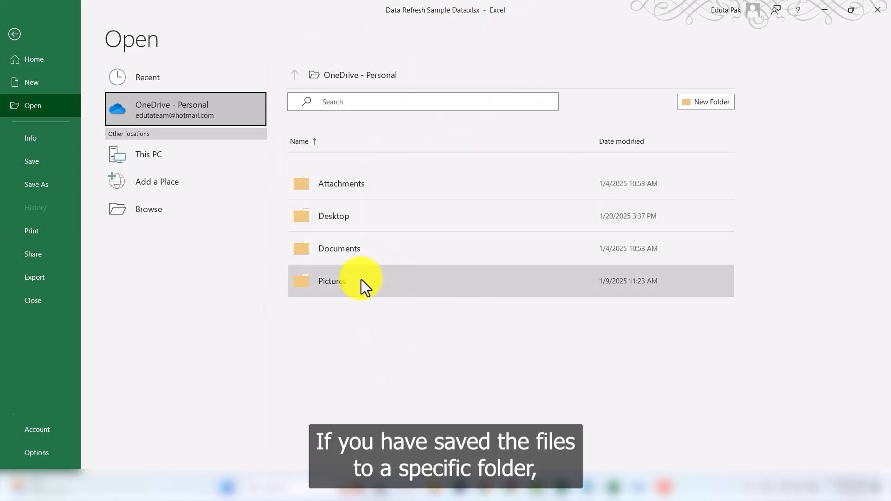
left_click(353, 252)
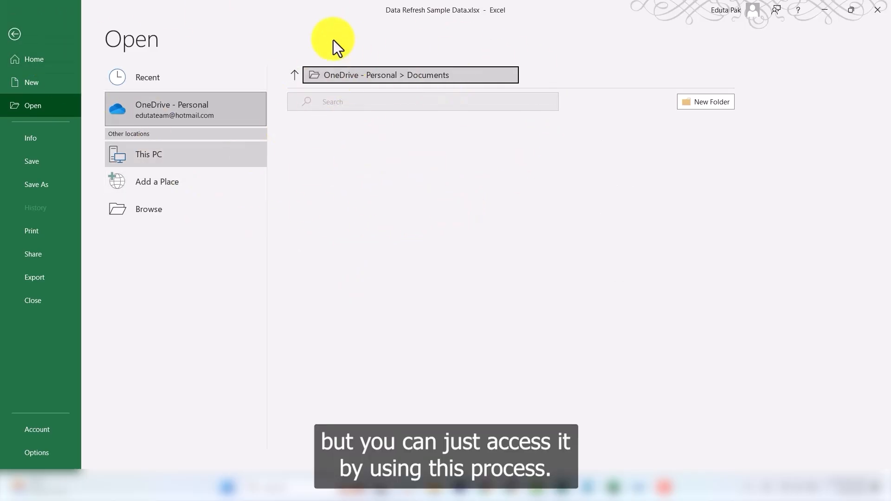
left_click(18, 33)
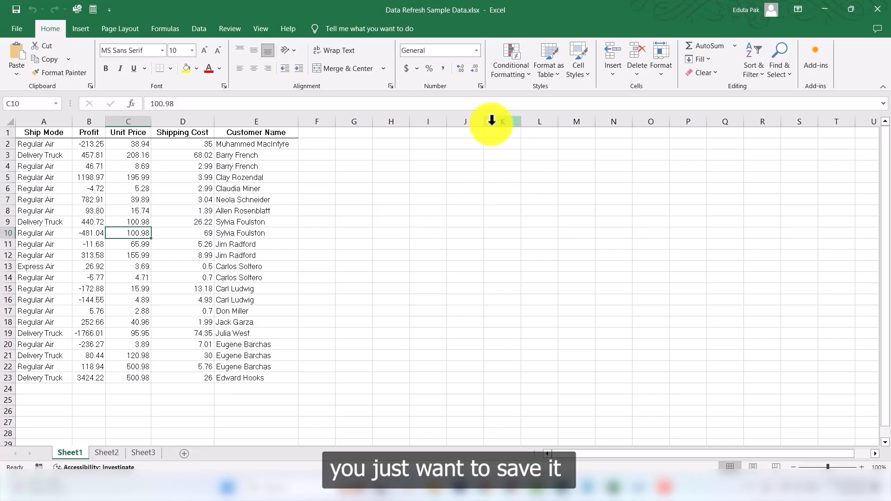
Step: Create a new workbook from the Personal monthly budget template and scroll through its sections
left_click(22, 31)
left_click(26, 79)
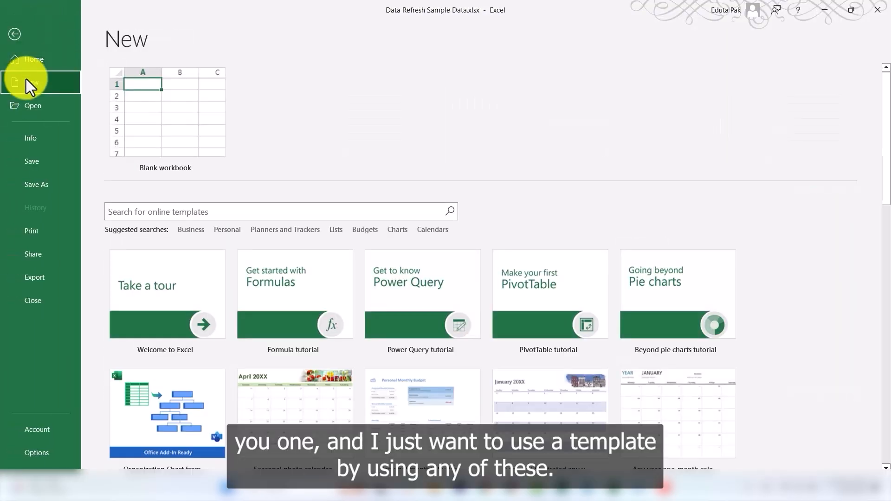
scroll(447, 211, "down", 5)
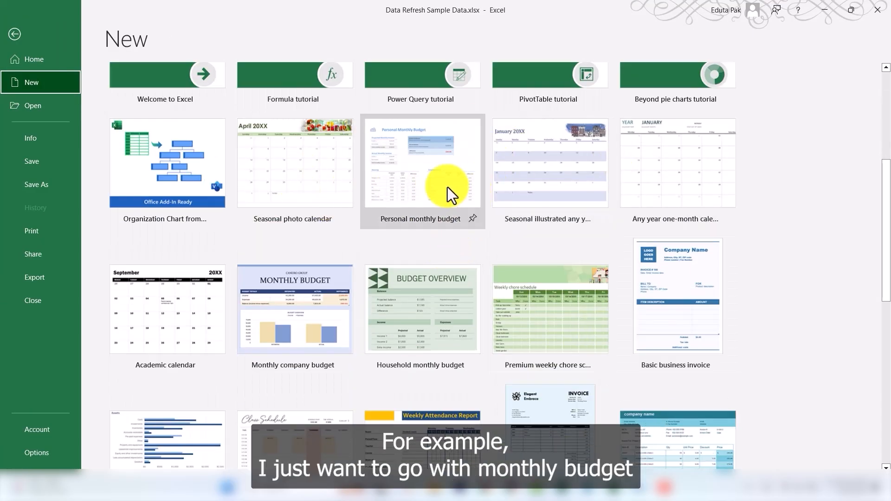
left_click(422, 200)
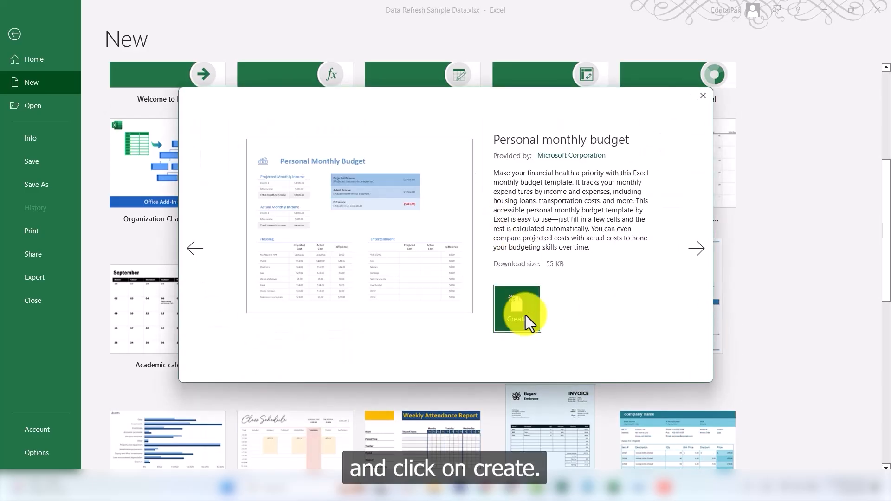
left_click(521, 313)
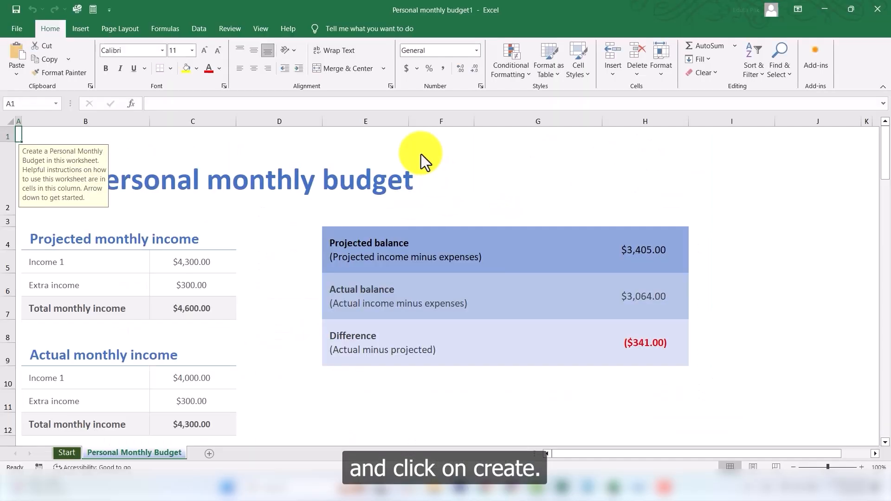
scroll(329, 261, "down", 6)
scroll(329, 261, "down", 6)
scroll(403, 266, "up", 7)
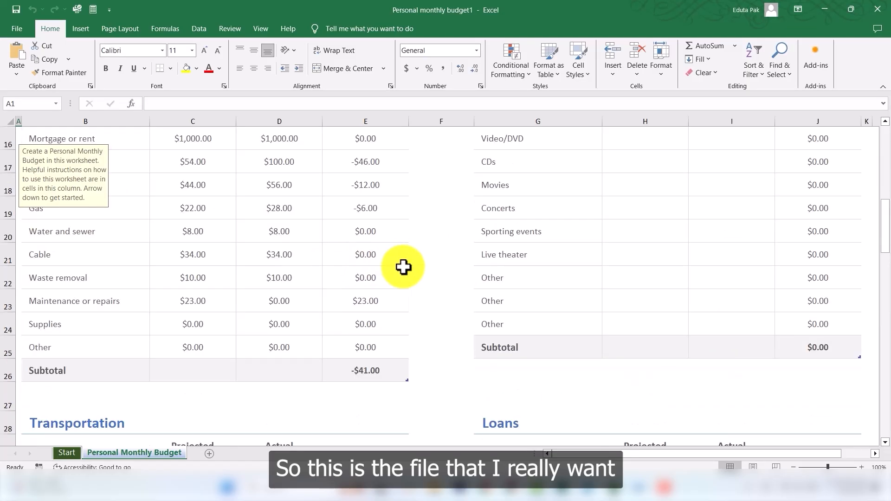
scroll(406, 269, "down", 6)
scroll(409, 271, "up", 7)
scroll(334, 283, "down", 7)
scroll(335, 283, "down", 6)
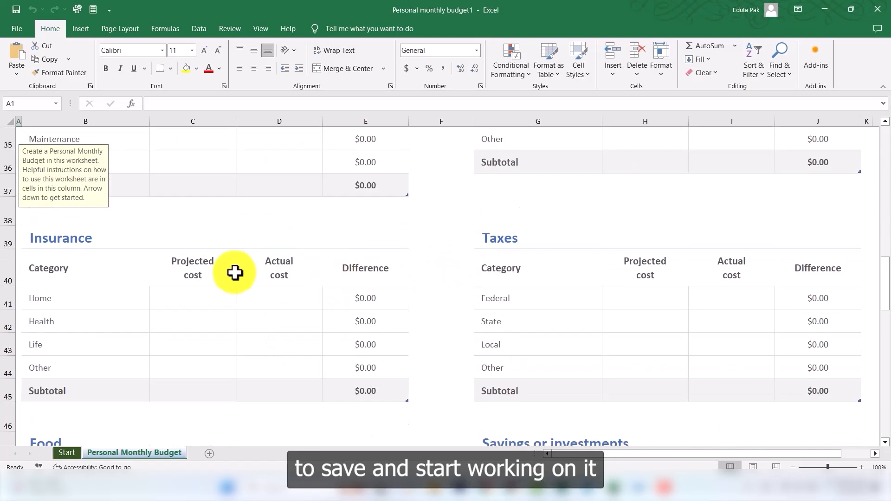
Step: Save the workbook to the Desktop as Monthly Budget 2025.xlsx
left_click(17, 29)
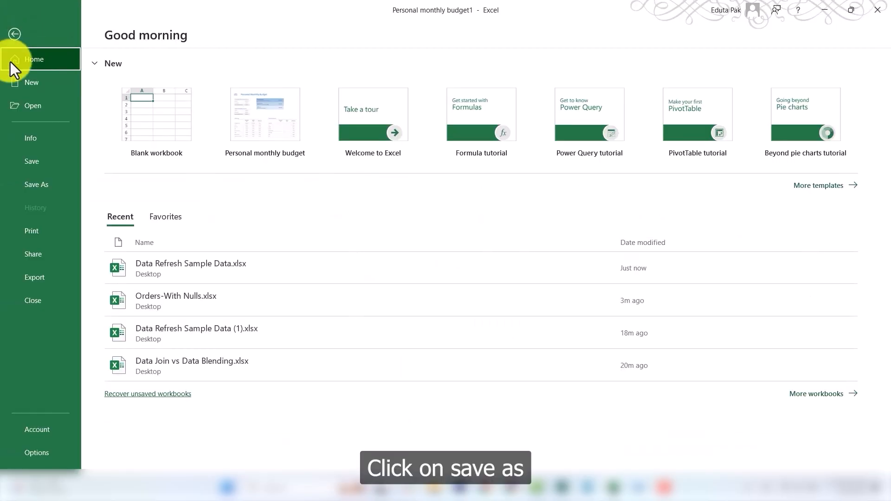
left_click(46, 184)
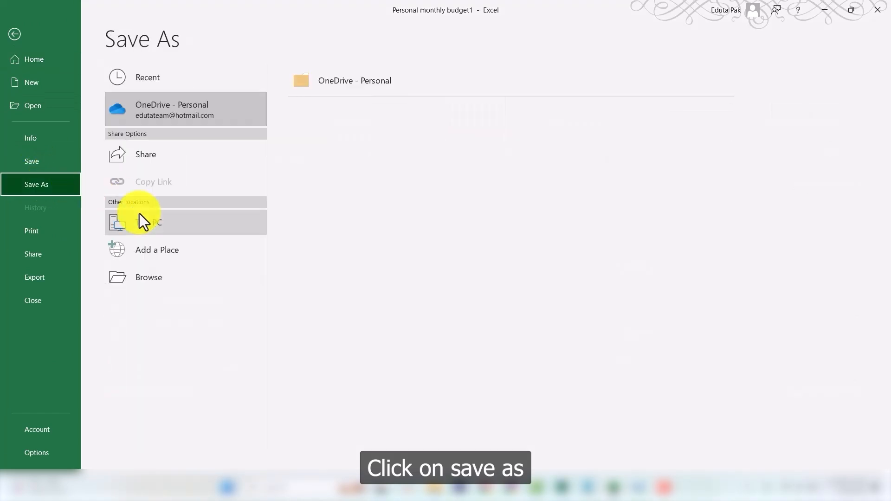
left_click(149, 277)
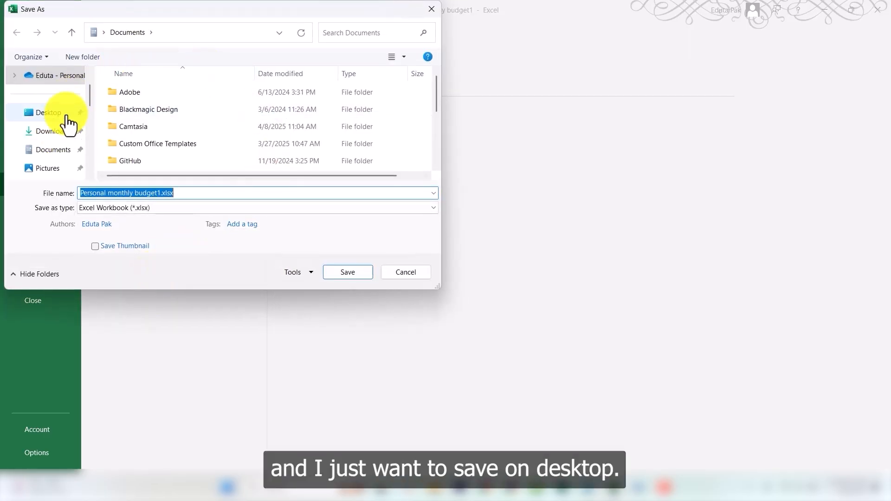
left_click(55, 114)
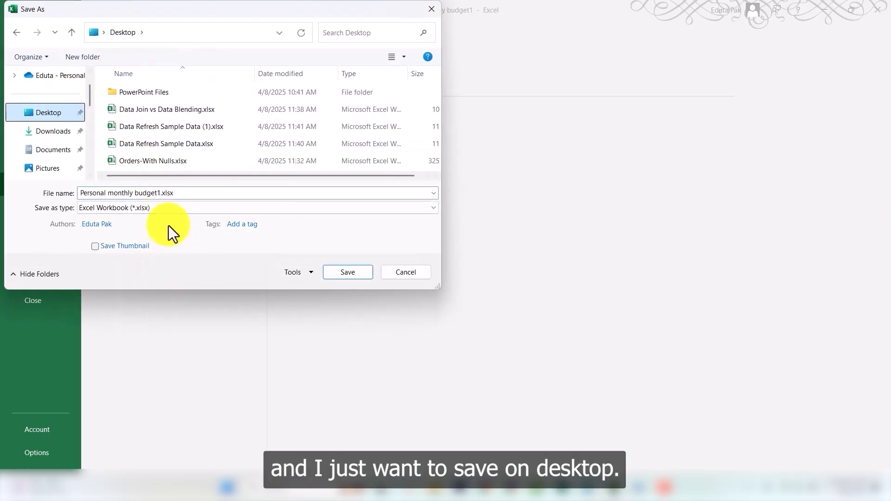
left_click(156, 194)
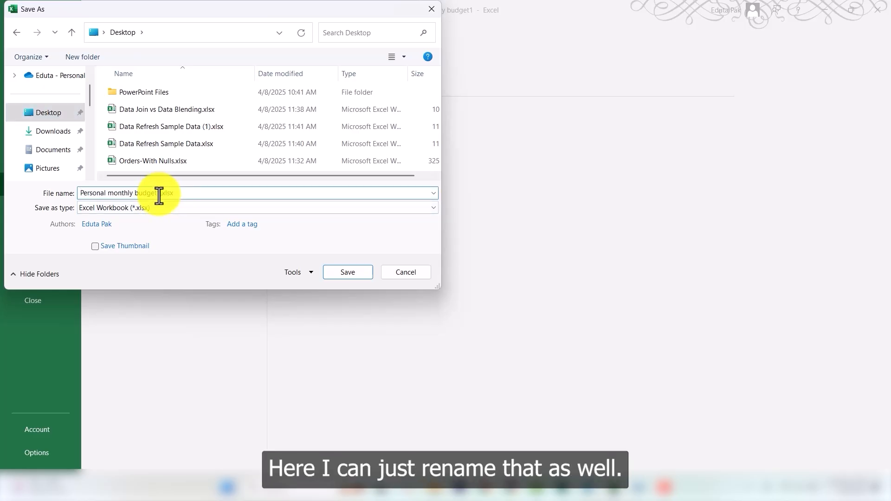
left_click_drag(157, 193, 11, 184)
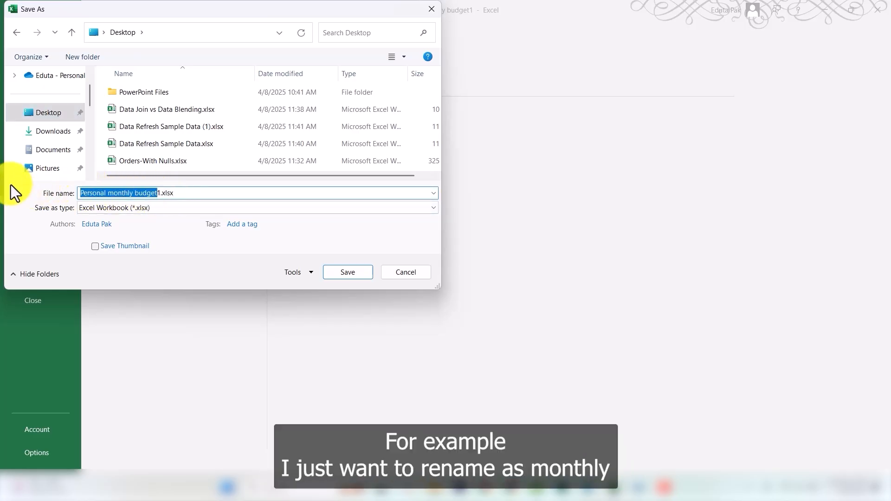
type("Mon")
key("Delete")
type("thly Bu")
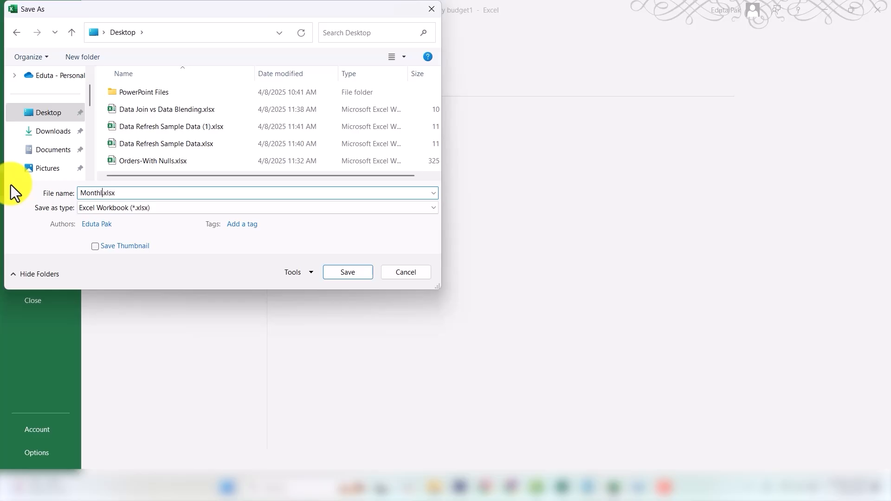
type("dget 20")
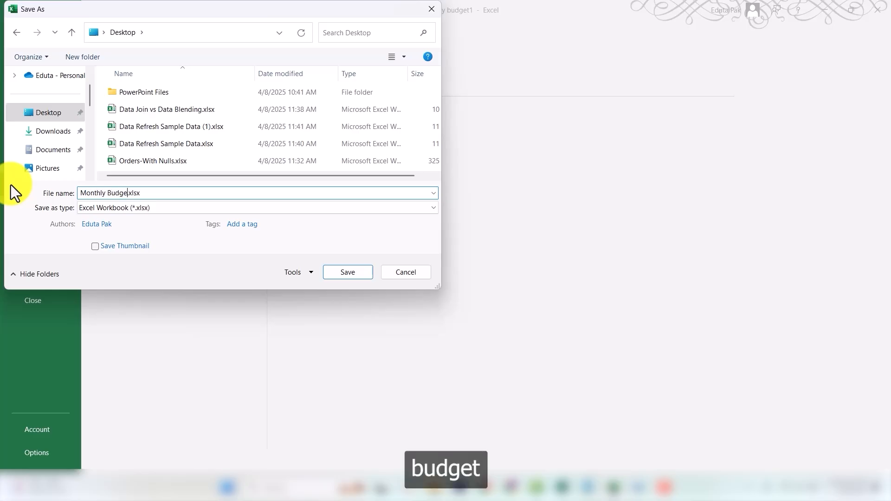
type("25")
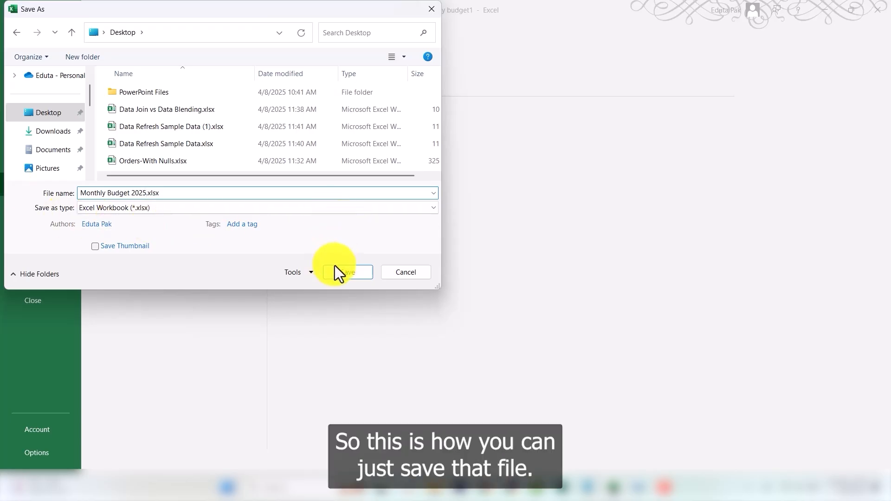
left_click(349, 272)
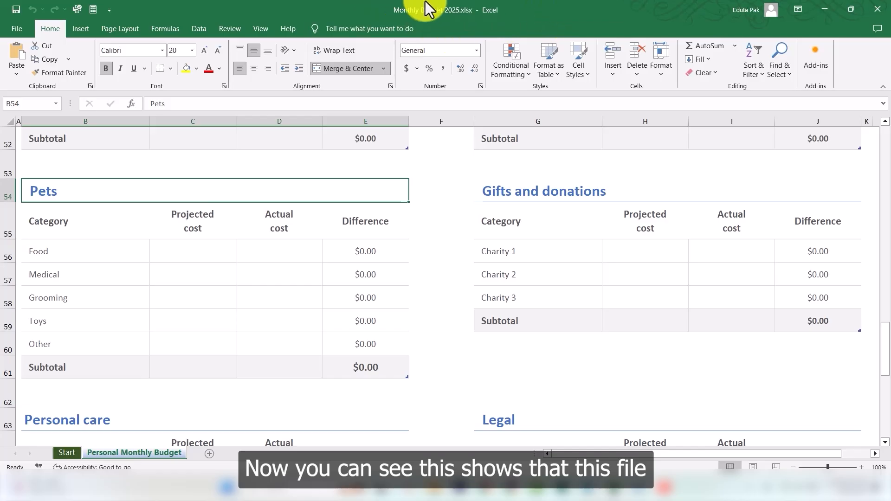
Step: Open the Food row's Difference cell in the Pets table to inspect its formula
double_click(394, 14)
double_click(411, 15)
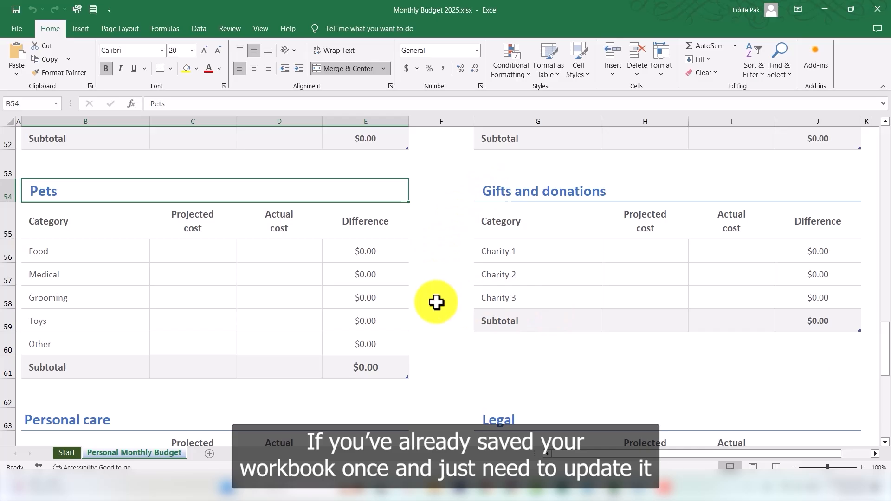
scroll(396, 329, "down", 1)
left_click(368, 179)
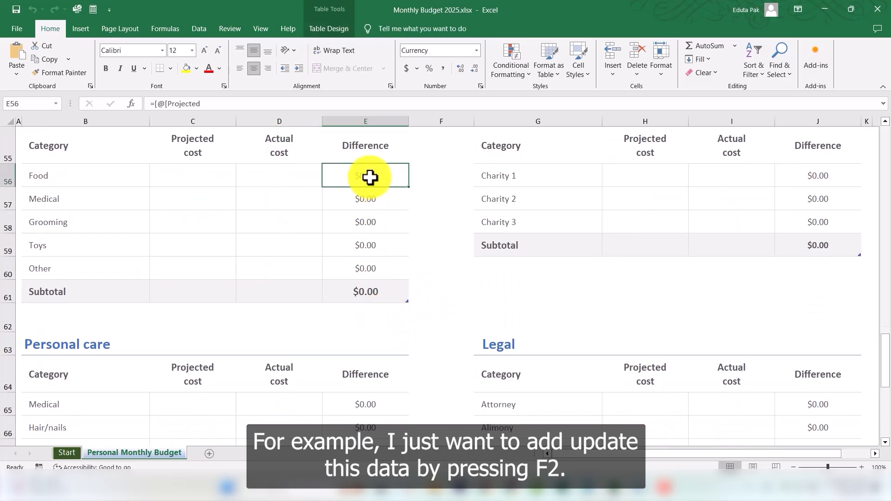
key("F2")
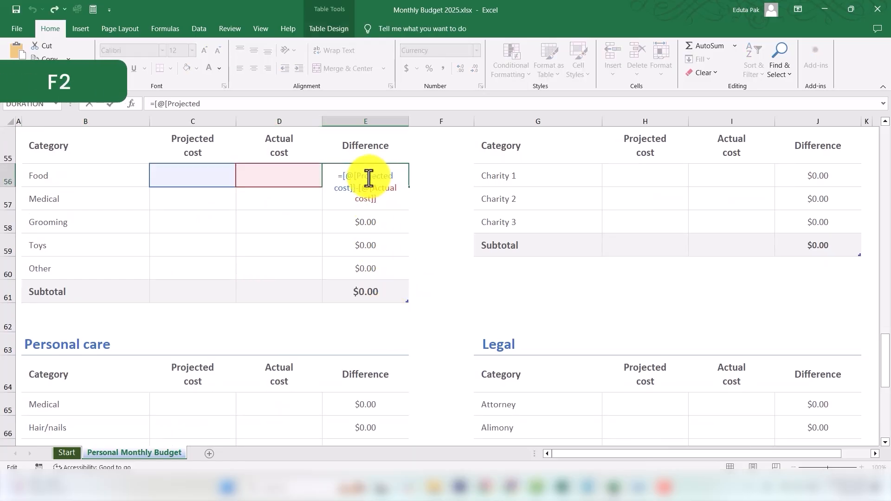
key("ctrl+Return")
scroll(458, 263, "up", 6)
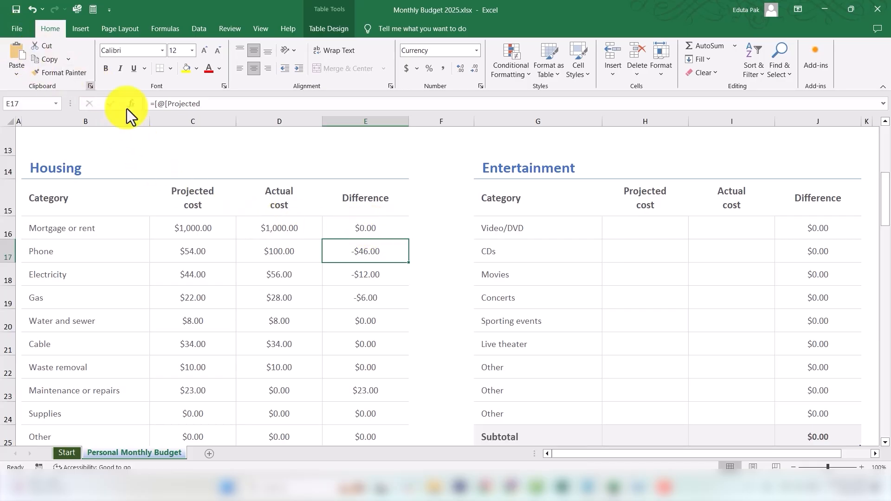
Step: Rename the Housing category Phone to Internet
left_click(60, 251)
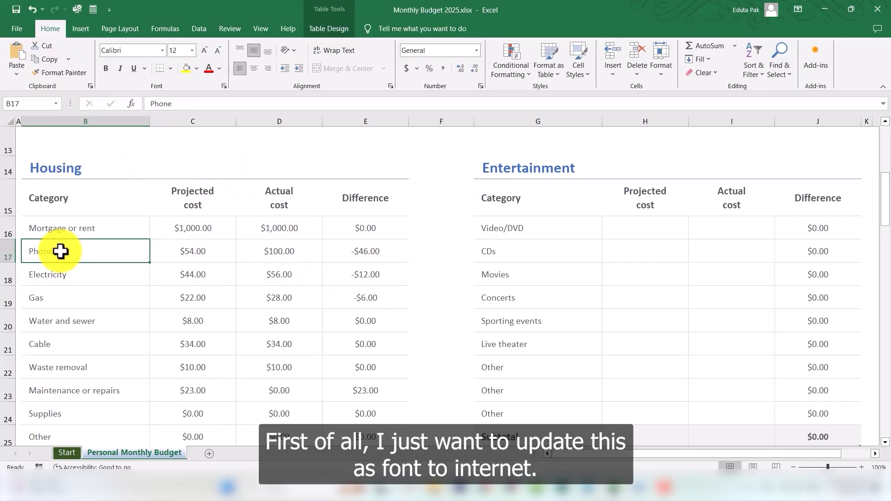
type("Internet")
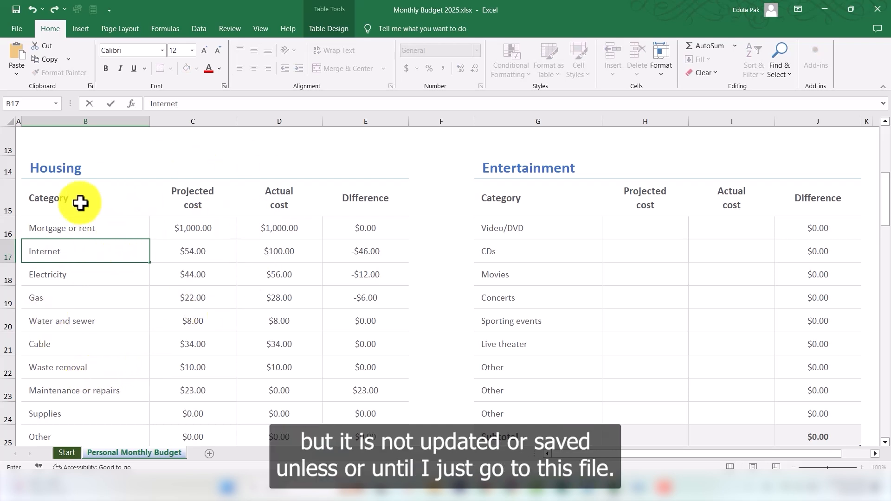
left_click(60, 327)
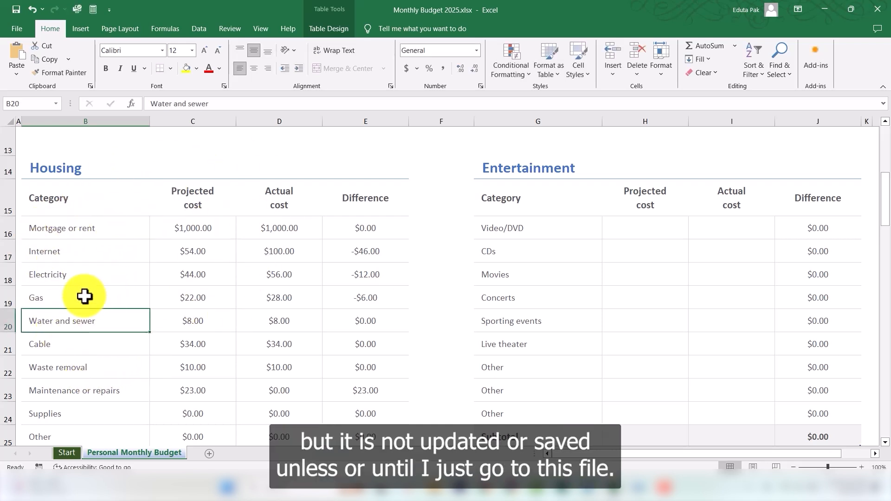
Step: Save a copy of the workbook to the Desktop as a PDF named Monthly Budget 2025.pdf
left_click(20, 31)
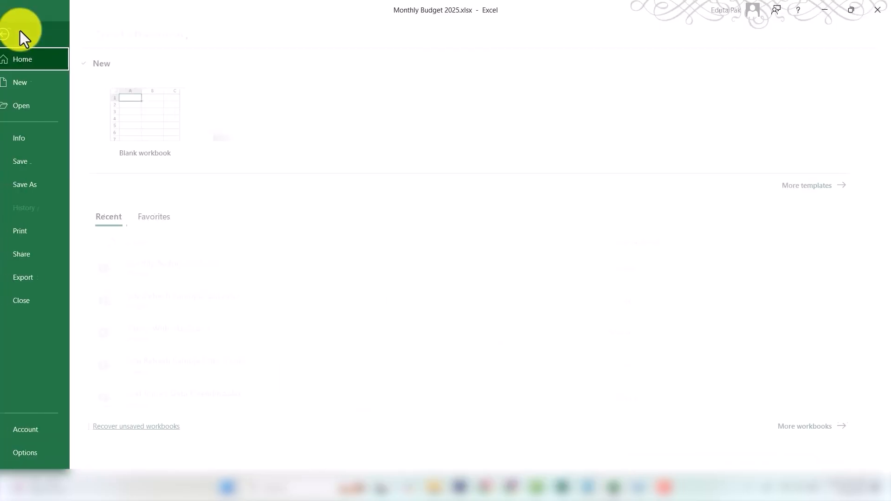
left_click(42, 165)
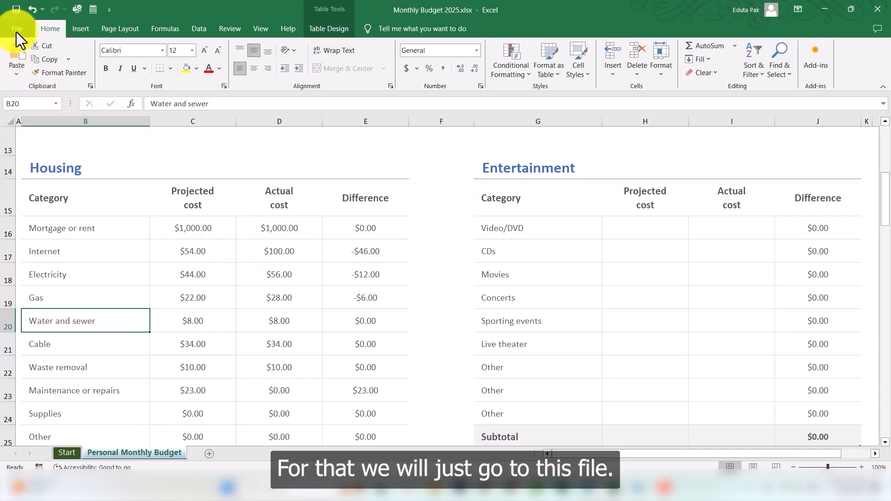
left_click(19, 31)
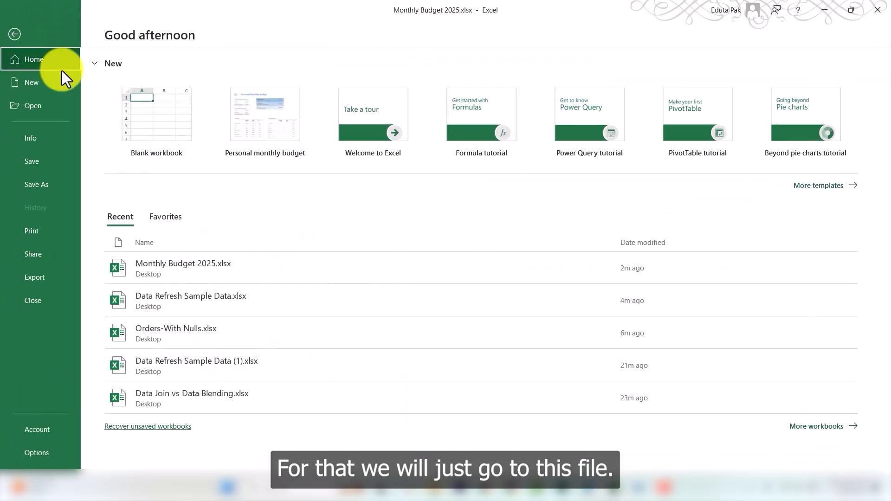
left_click(49, 187)
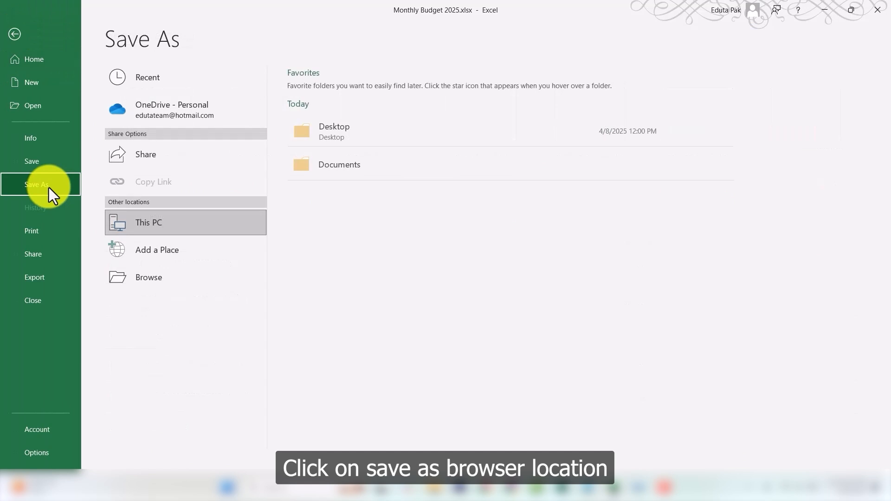
left_click(173, 279)
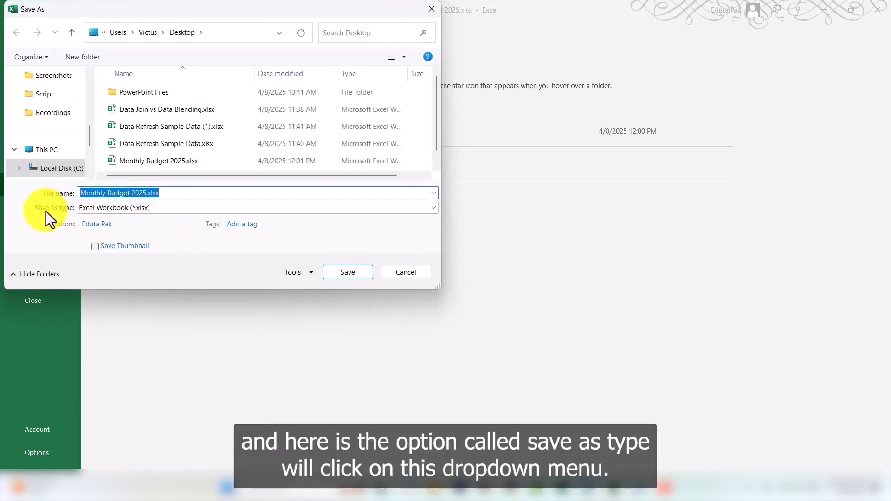
left_click(433, 209)
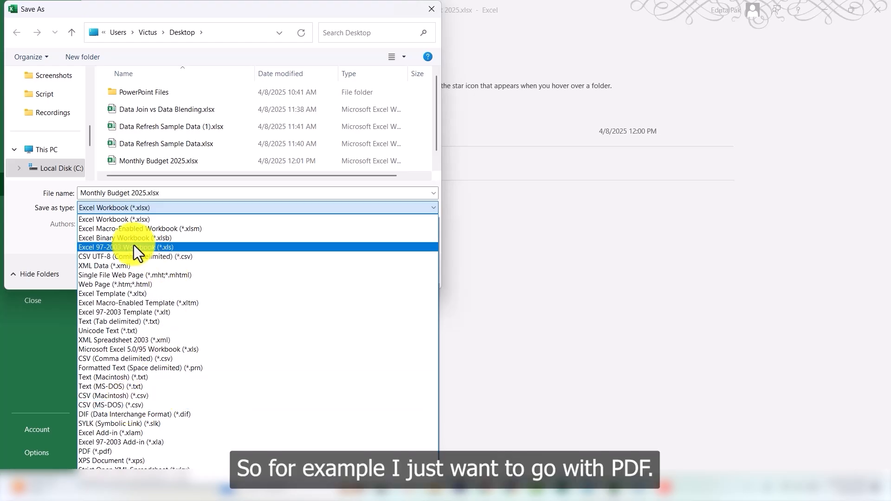
left_click(127, 452)
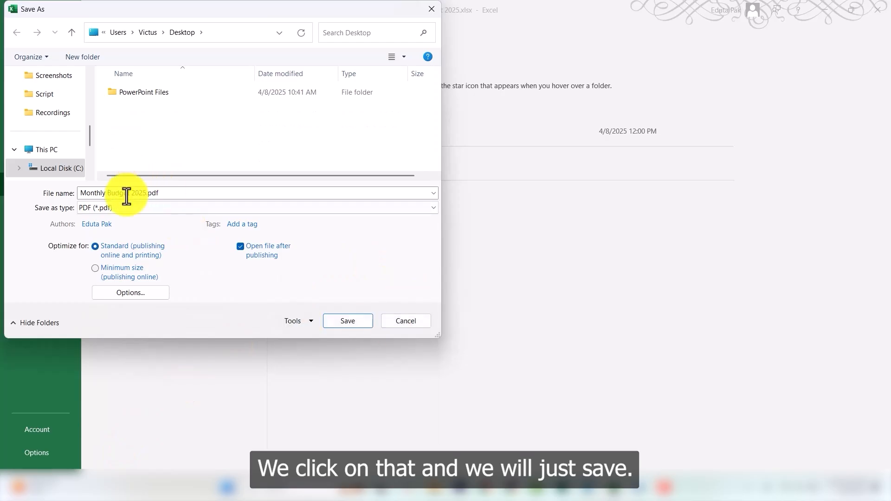
left_click(347, 321)
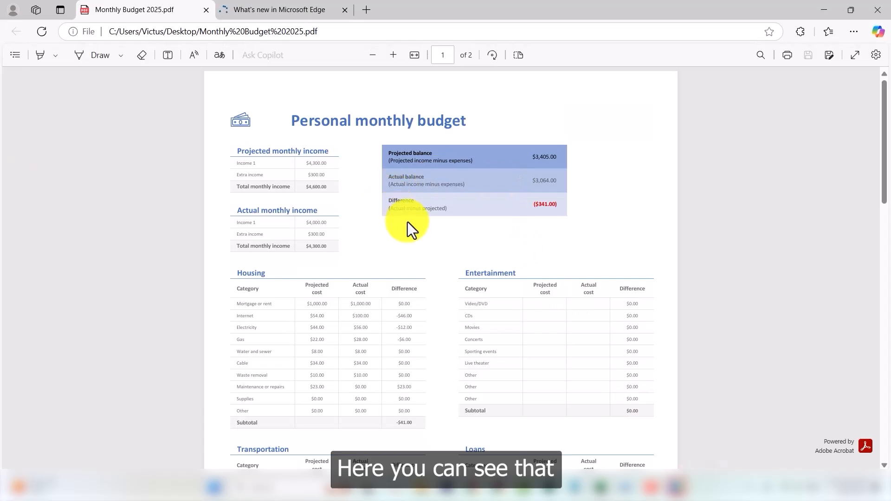
Step: Scroll through the exported PDF's pages in the browser
scroll(408, 223, "down", 15)
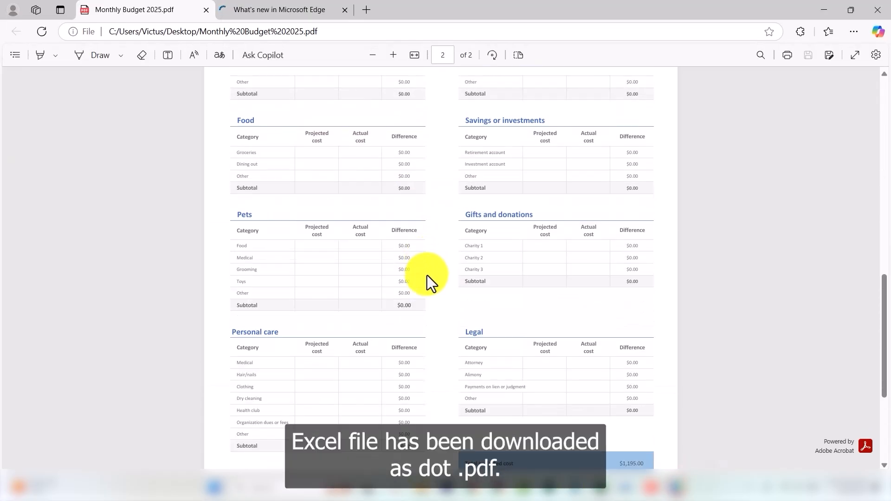
scroll(439, 293, "up", 15)
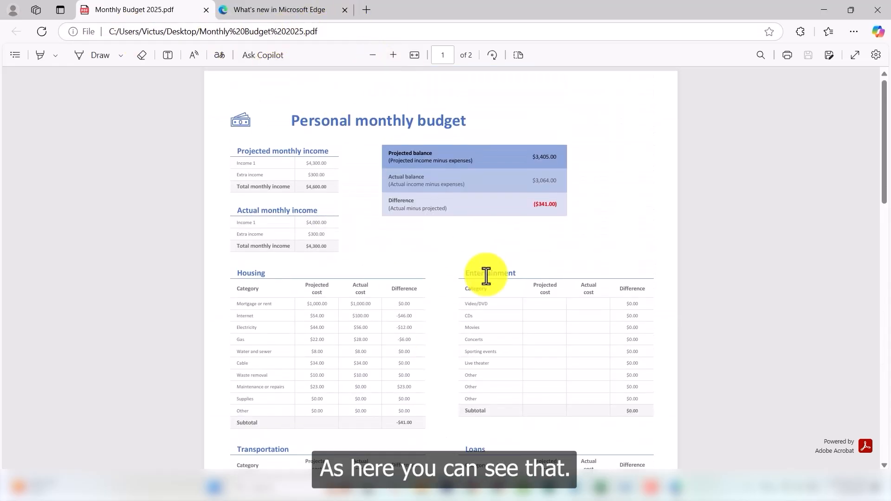
scroll(421, 290, "down", 1)
scroll(422, 290, "down", 12)
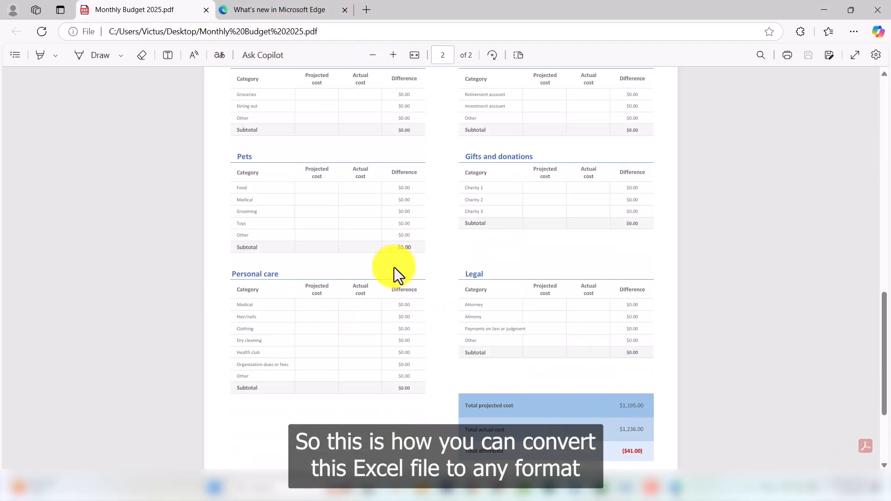
scroll(448, 270, "up", 12)
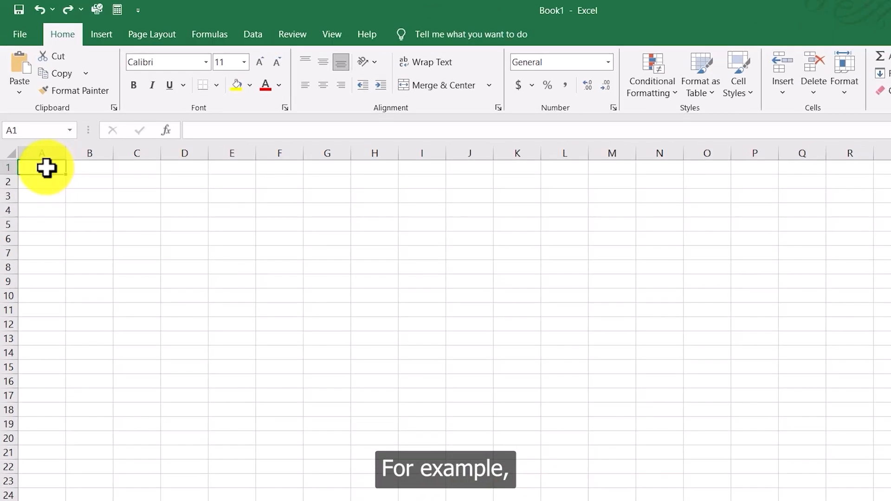
Step: In a new blank workbook, insert a table over cells A1 to D1 without headers
left_click_drag(37, 133, 58, 133)
left_click_drag(72, 168, 193, 169)
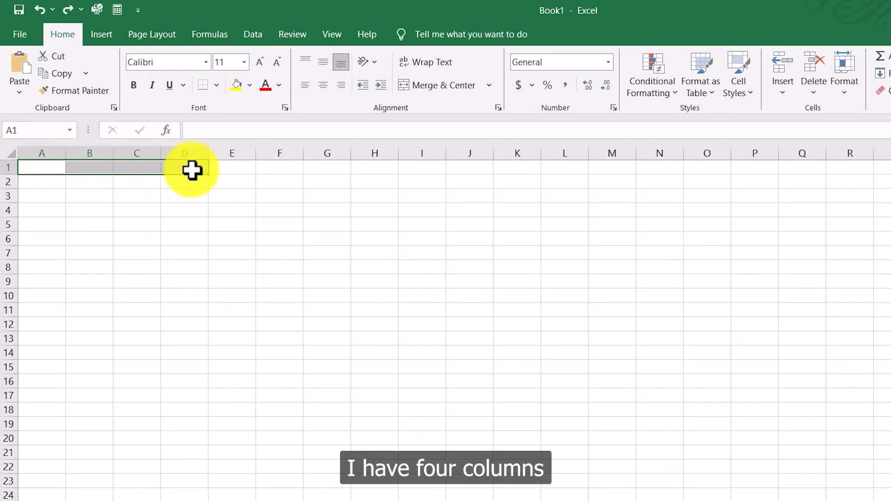
left_click(103, 37)
left_click(124, 70)
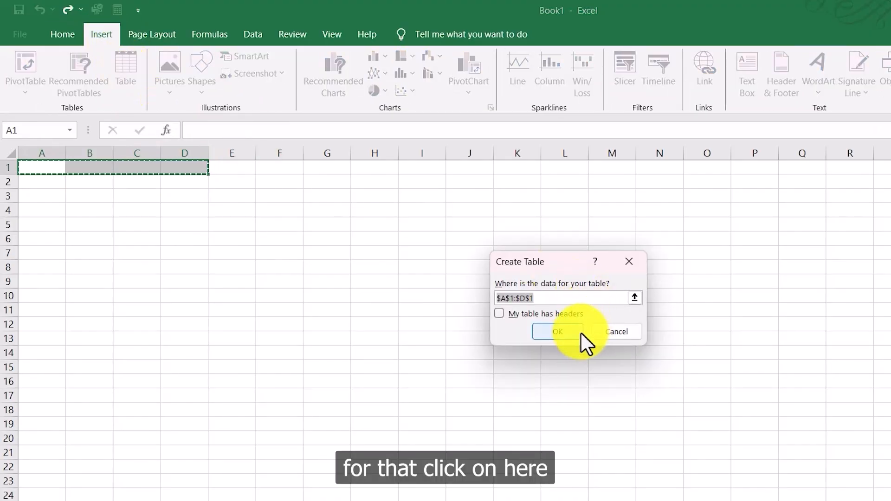
left_click(557, 332)
Step: Rename the table's column headers to Name, Address, Profession and Age
left_click(47, 166)
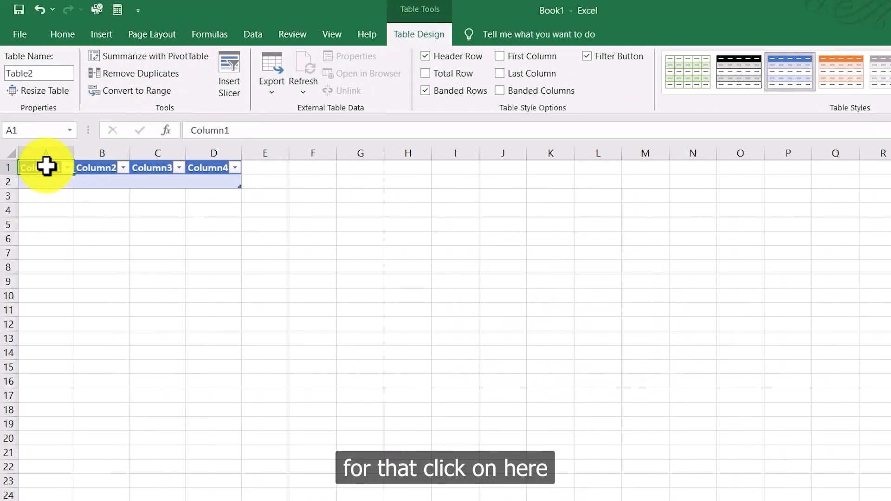
type("Name")
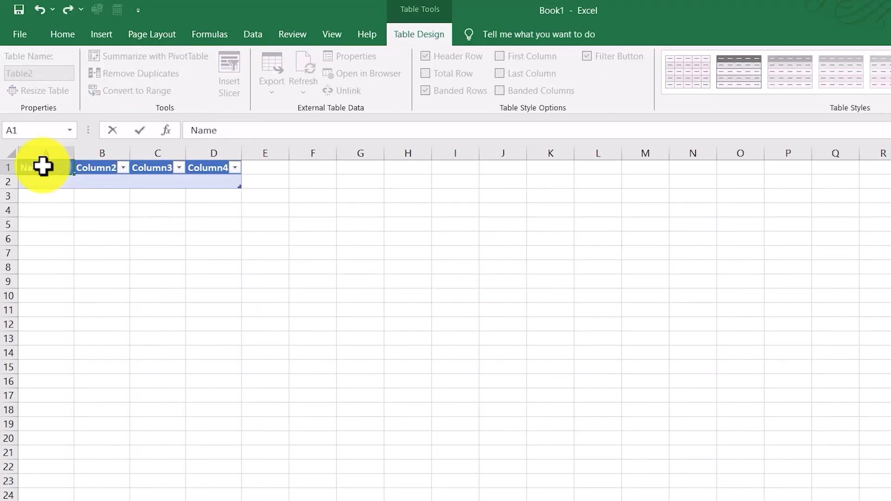
left_click(110, 169)
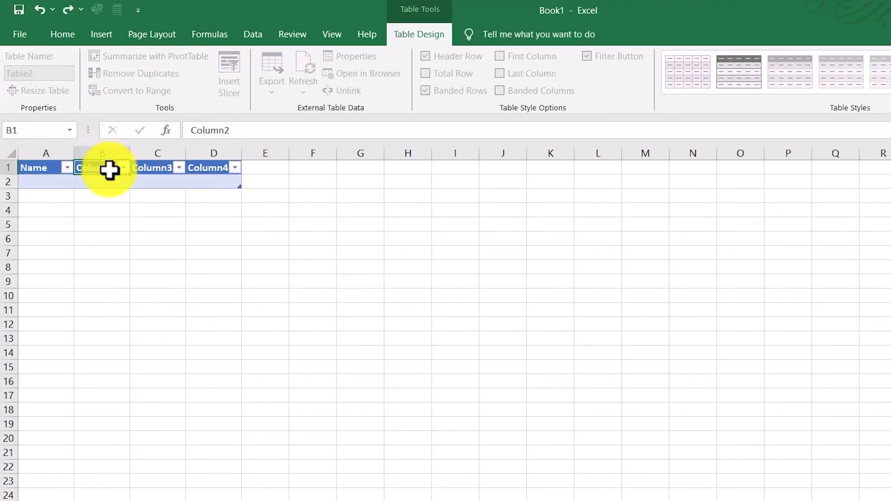
type("Add")
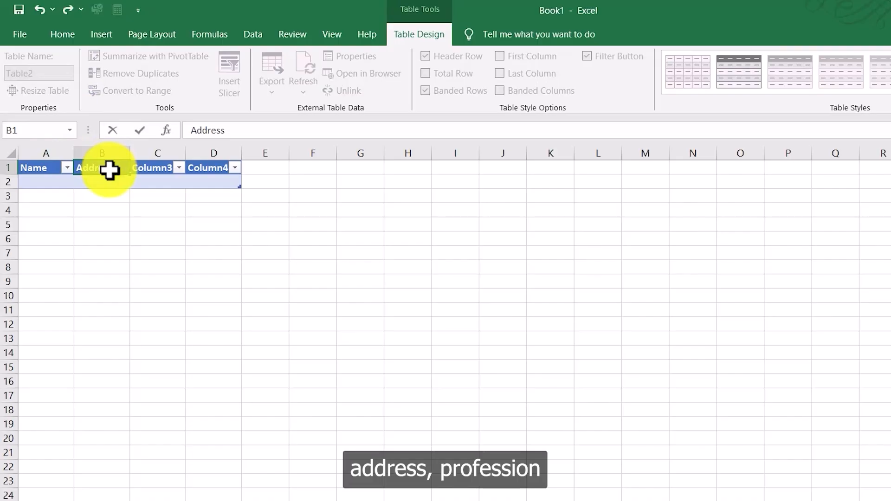
type("ress")
left_click(157, 180)
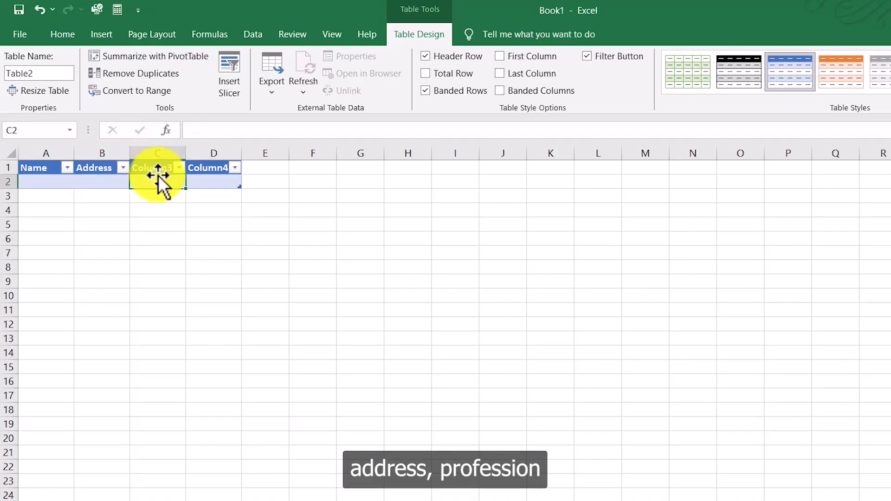
left_click(158, 172)
type("Profession")
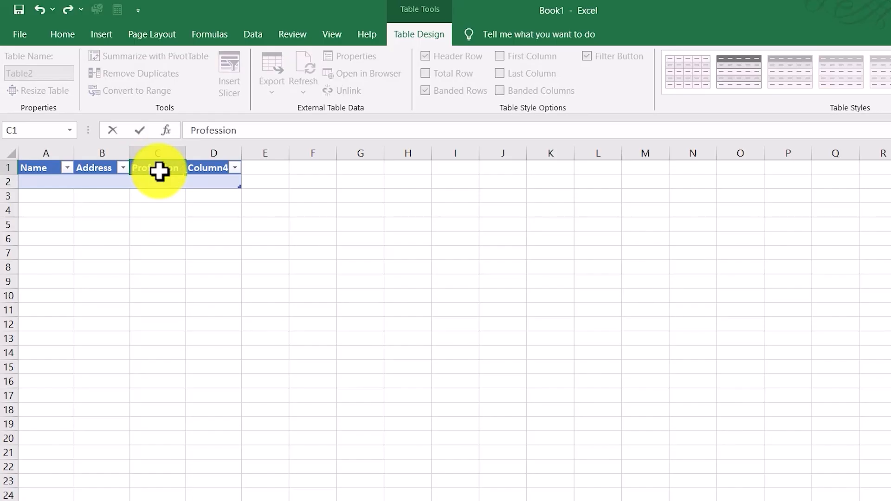
left_click(211, 178)
left_click(213, 170)
type("Age")
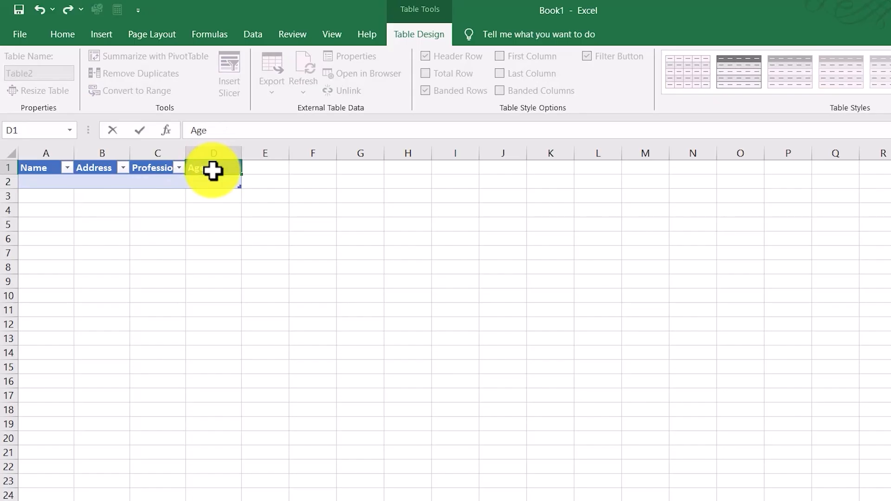
Step: Enter a sample person's name in A2, paste a sample address into B2, and autofit the Address column
left_click(48, 181)
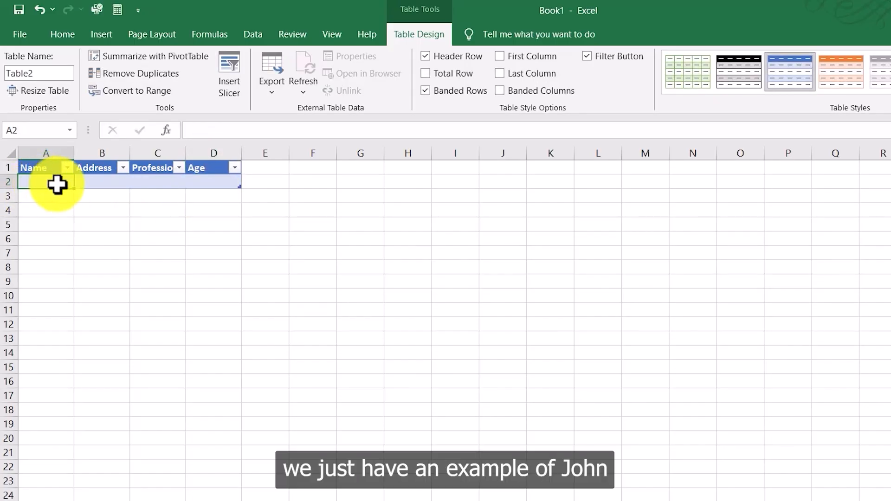
type("John Dow")
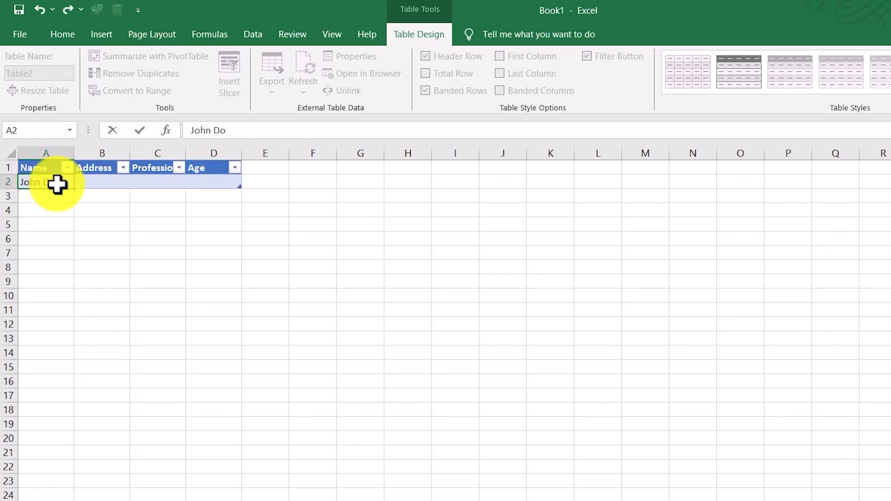
left_click(95, 183)
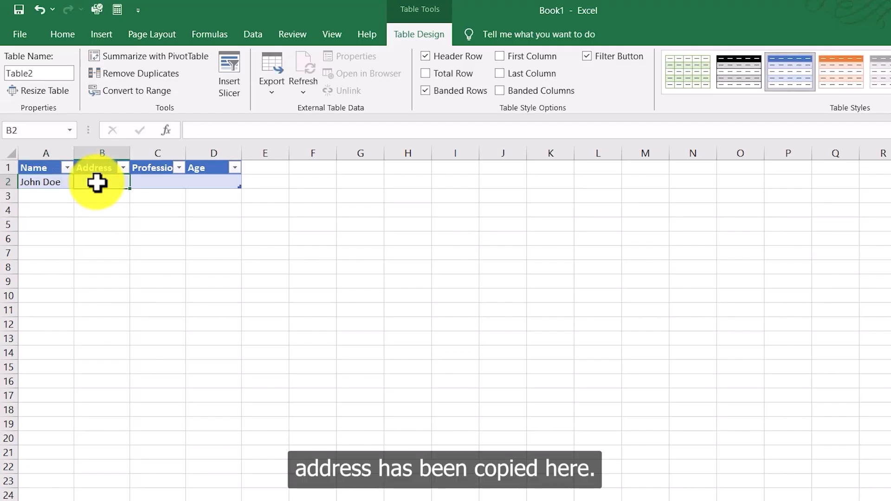
type("123 Main Street, Apt 4B, Anytown, CA 91234")
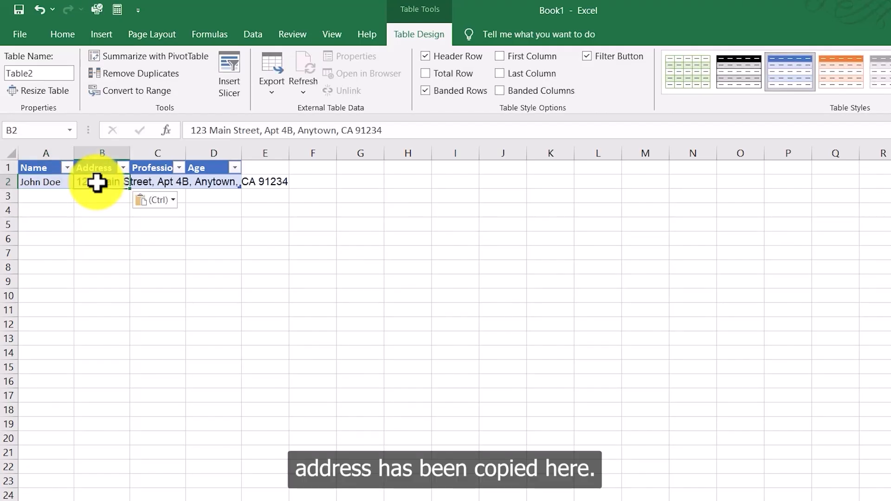
double_click(130, 154)
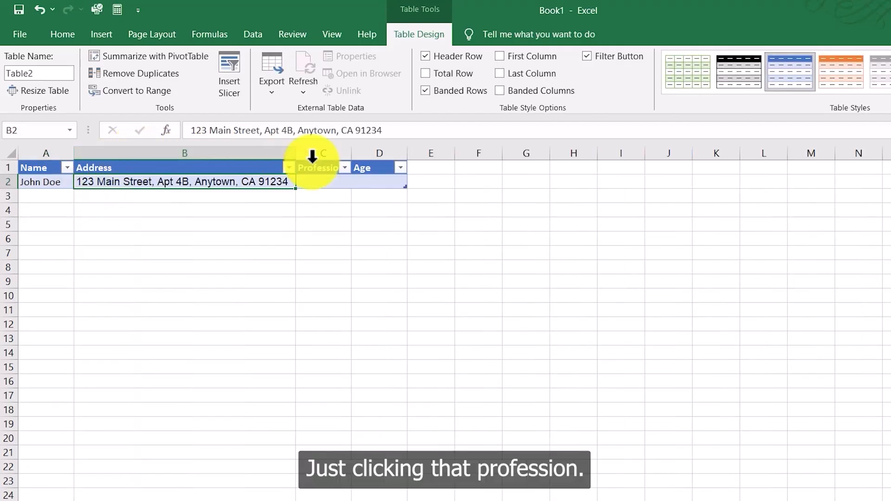
Step: Enter Marketing Expert as the profession in C2 and autofit the Profession column
left_click_drag(353, 155, 360, 155)
double_click(337, 184)
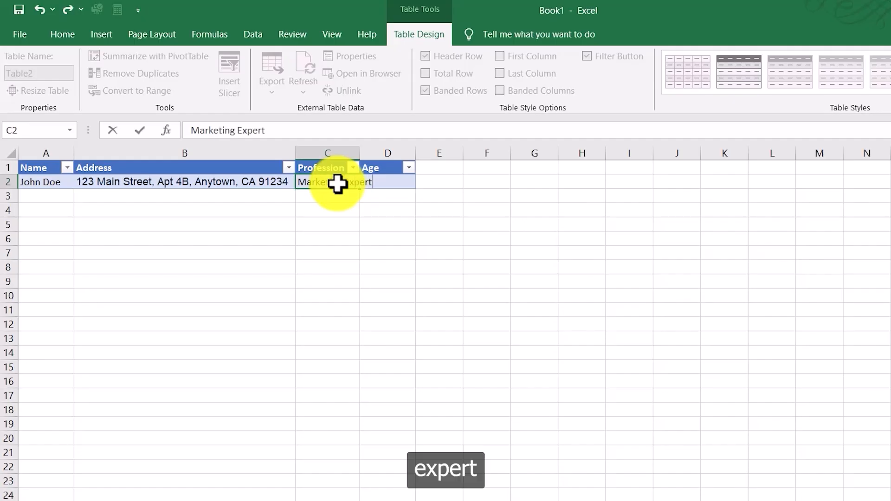
left_click(355, 153)
double_click(358, 154)
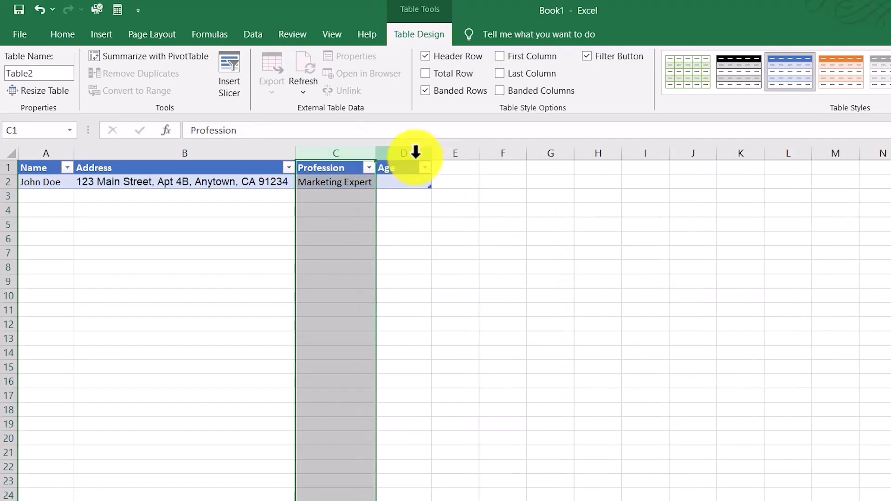
Step: Enter 25 as the age in D2
left_click(400, 183)
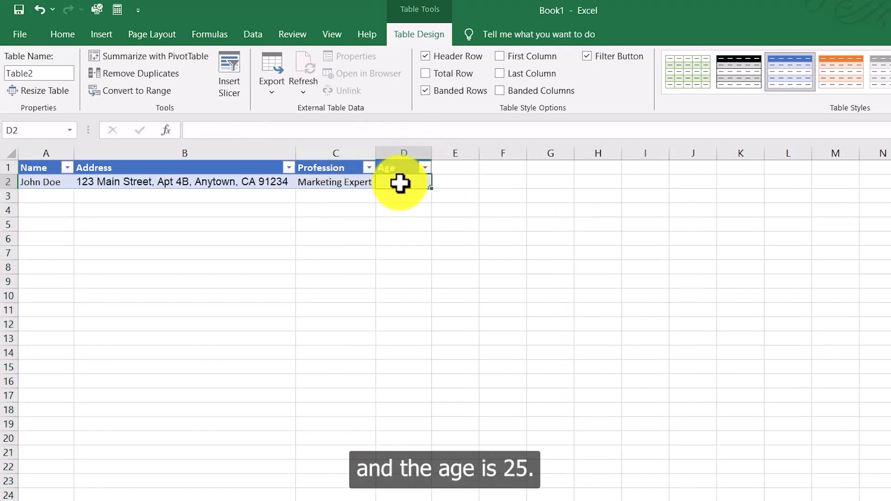
type("25")
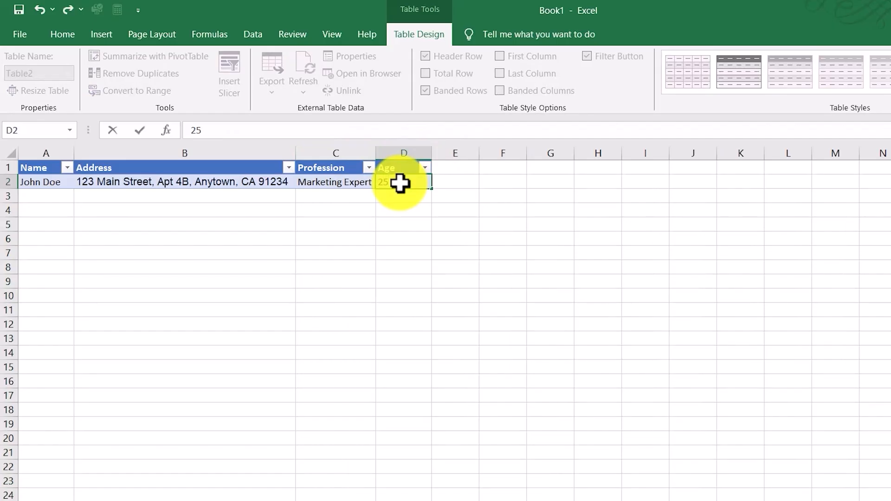
left_click(135, 224)
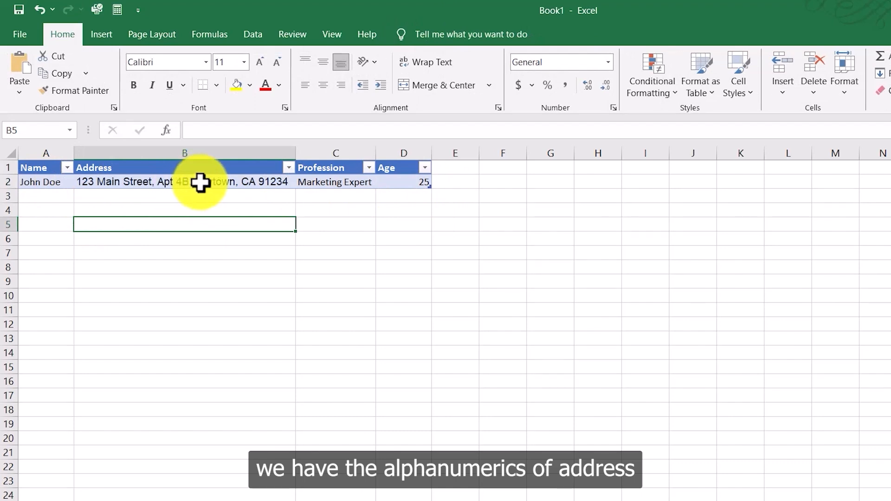
left_click(365, 181)
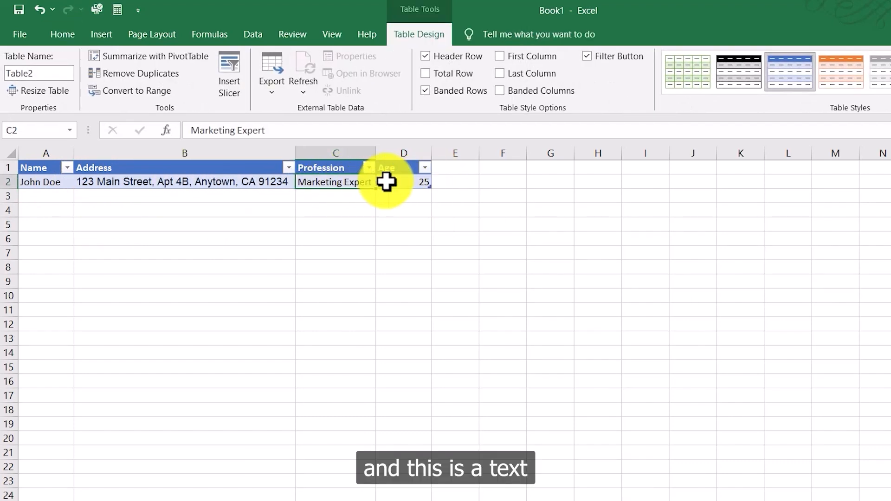
Step: Select the entries in row 2 and format them in bold Arial
left_click(414, 181)
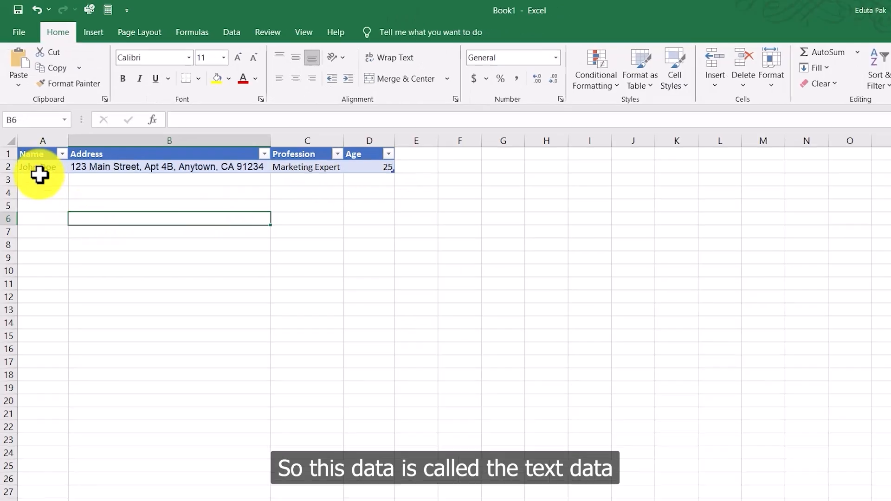
left_click_drag(40, 172, 356, 175)
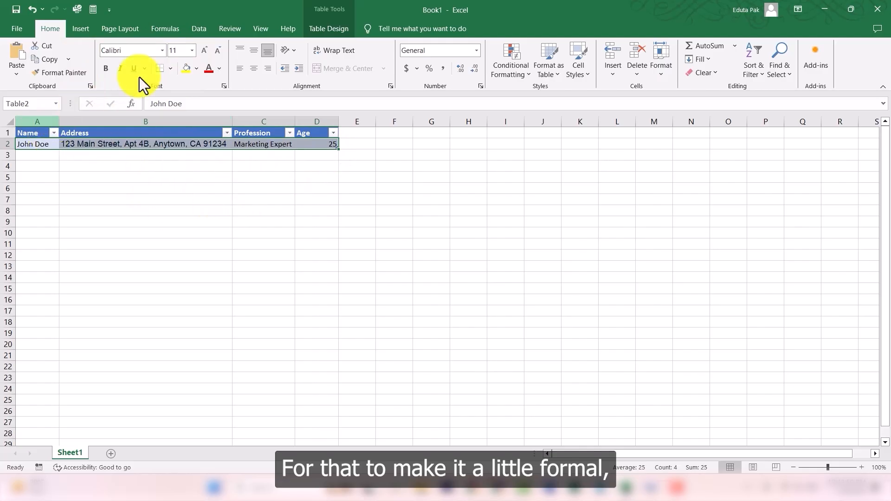
left_click(162, 51)
type("Arial")
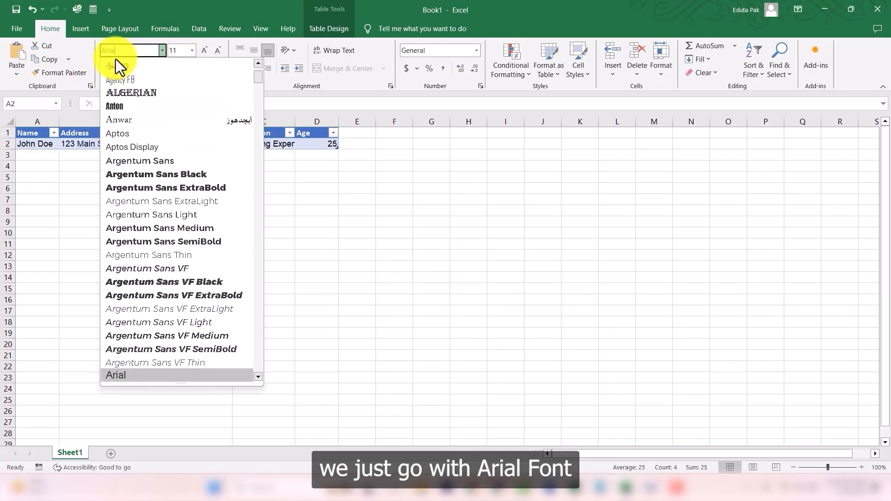
key("Return")
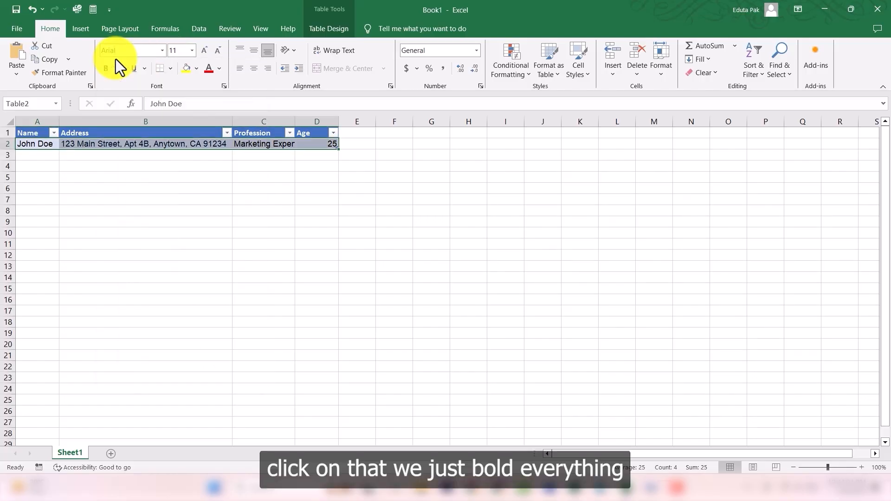
left_click(104, 71)
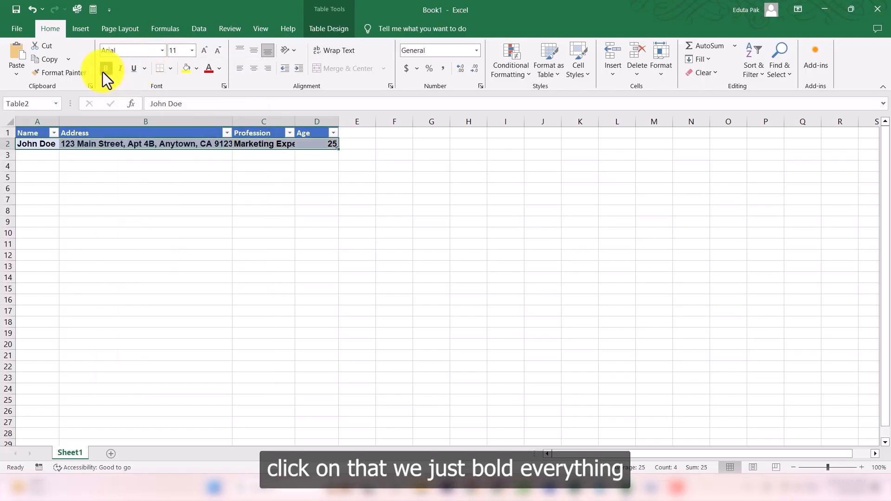
Step: Autofit the Profession and Address columns to fit the bold text
double_click(295, 119)
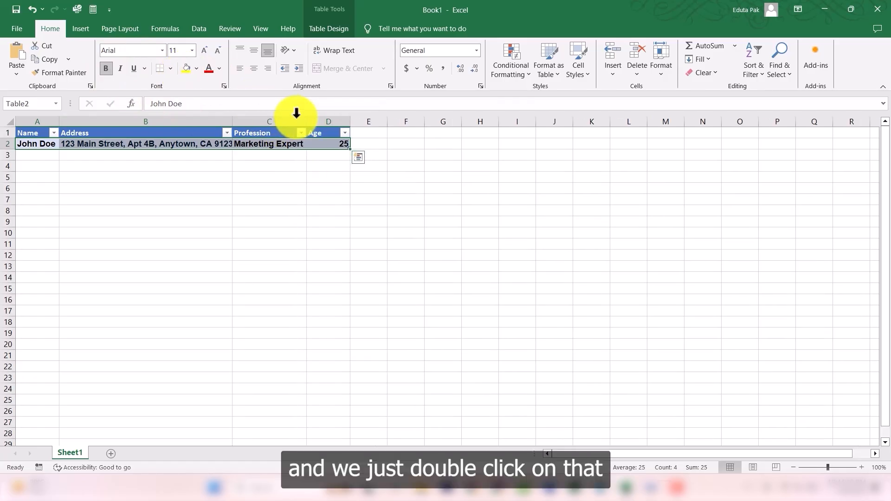
double_click(232, 121)
left_click(422, 176)
left_click_drag(453, 145, 37, 136)
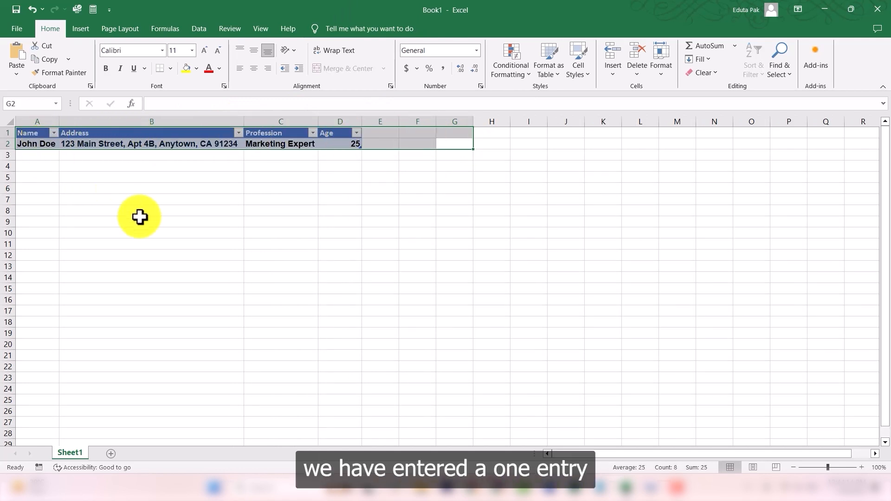
left_click(139, 222)
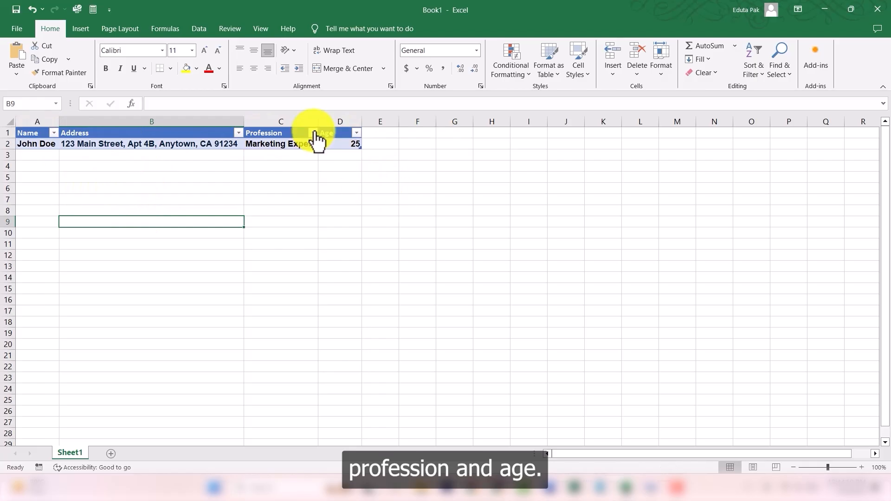
left_click(391, 223)
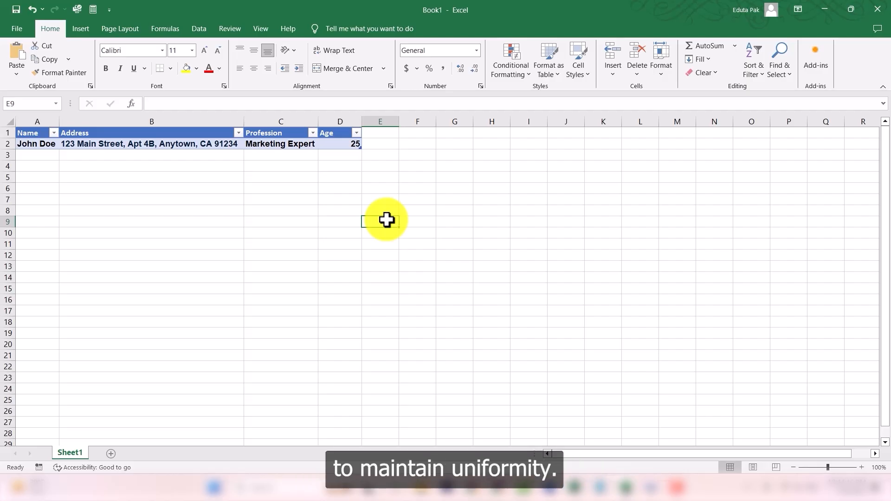
Step: Enter New York in cell B5 as a properly capitalized example
left_click(139, 188)
left_click(91, 159)
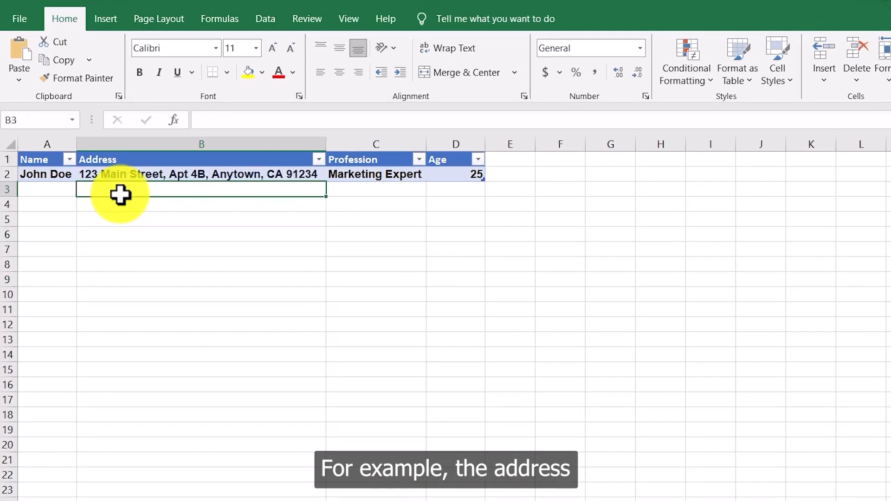
left_click(113, 216)
type("N")
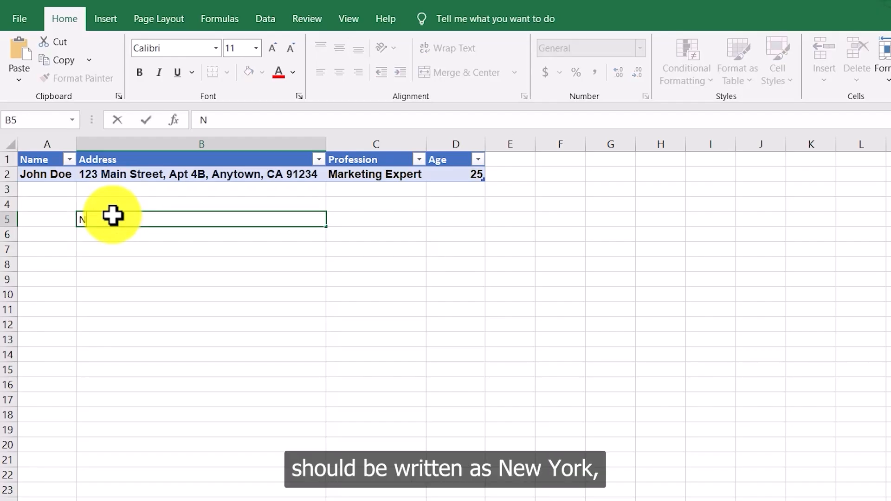
type("ew York")
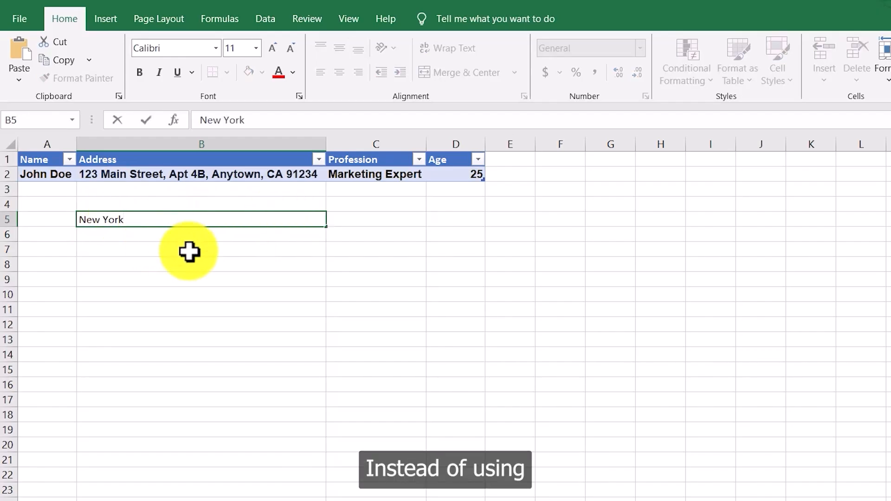
Step: Enter new york in lowercase in cell B6 for comparison and reselect B5
left_click(183, 239)
type("new york")
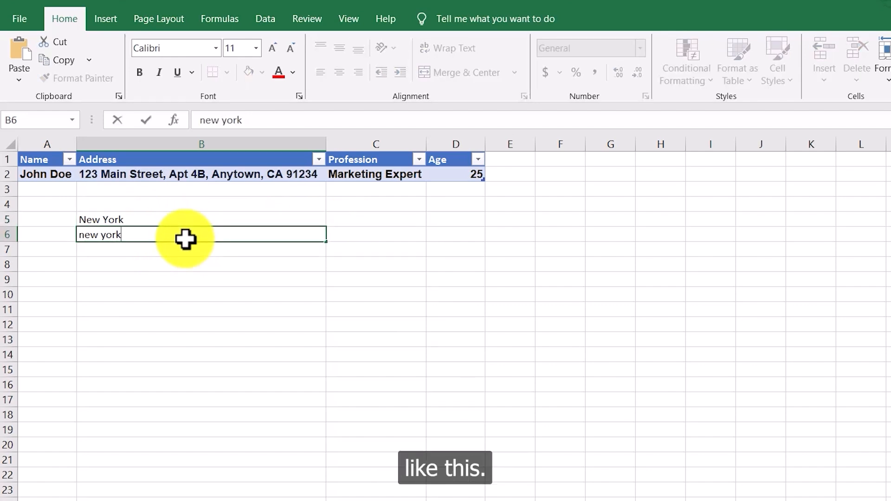
left_click(153, 264)
left_click(90, 239)
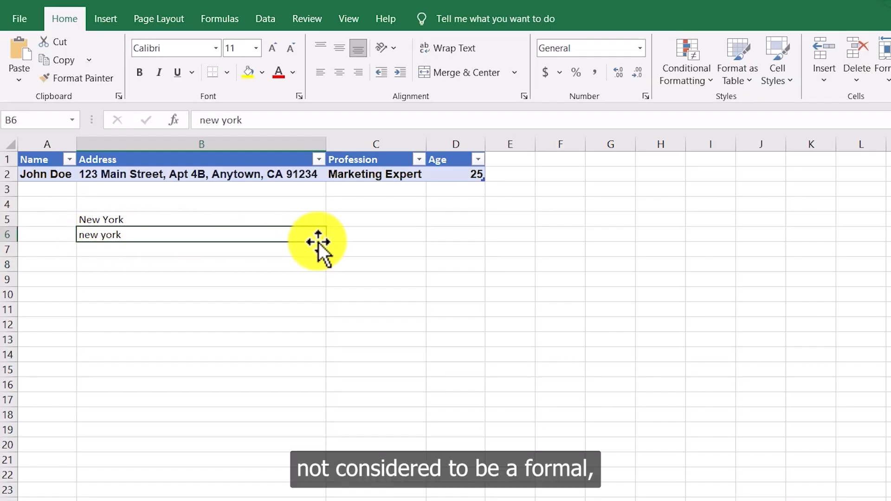
left_click(92, 222)
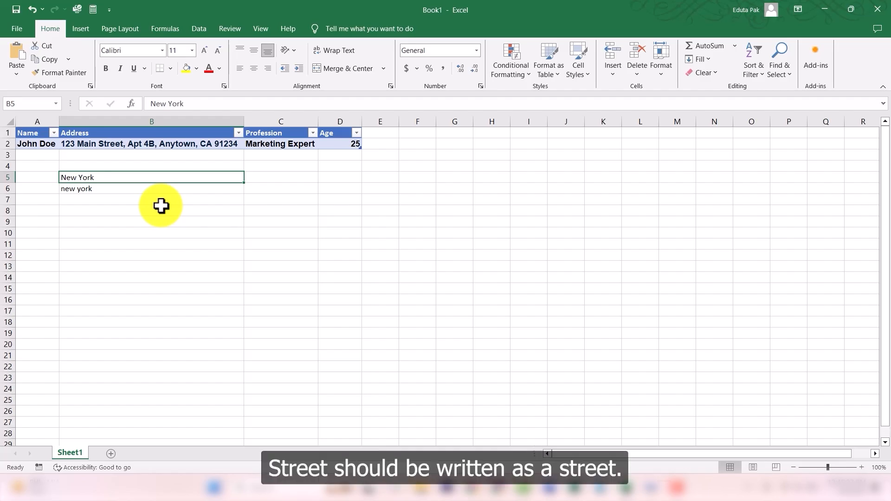
Step: Enter the sample address in B3 with Apartment and California spelled out in full, and autofit the Address column
left_click(107, 157)
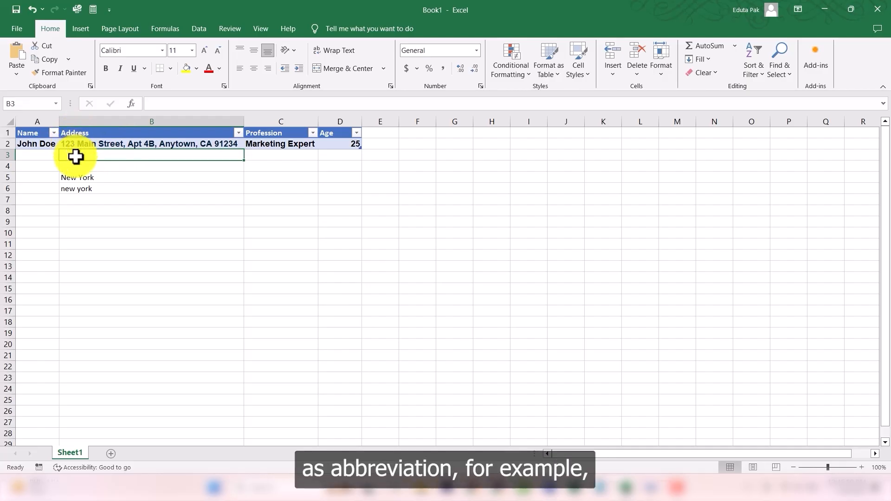
type("123")
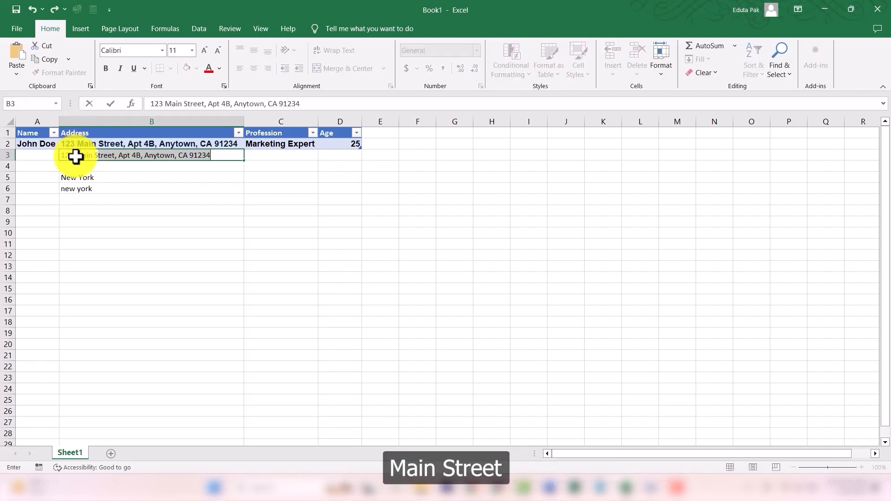
type(" Main Street,")
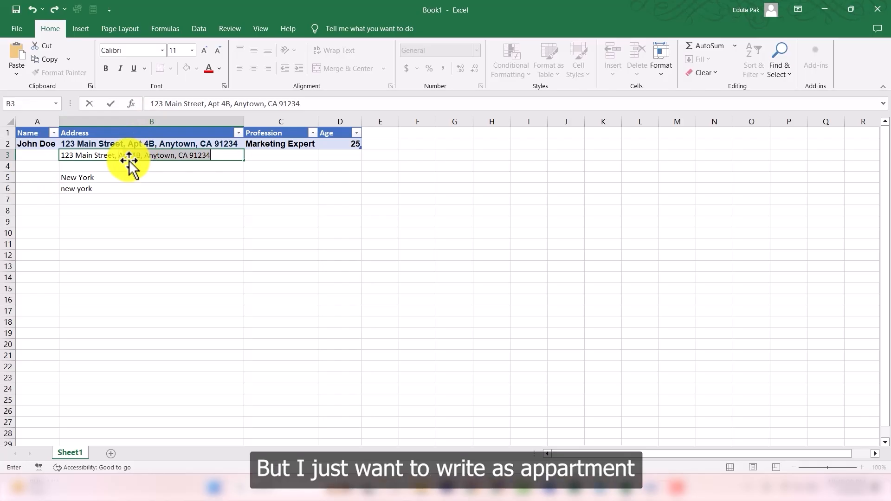
type("Apartmen")
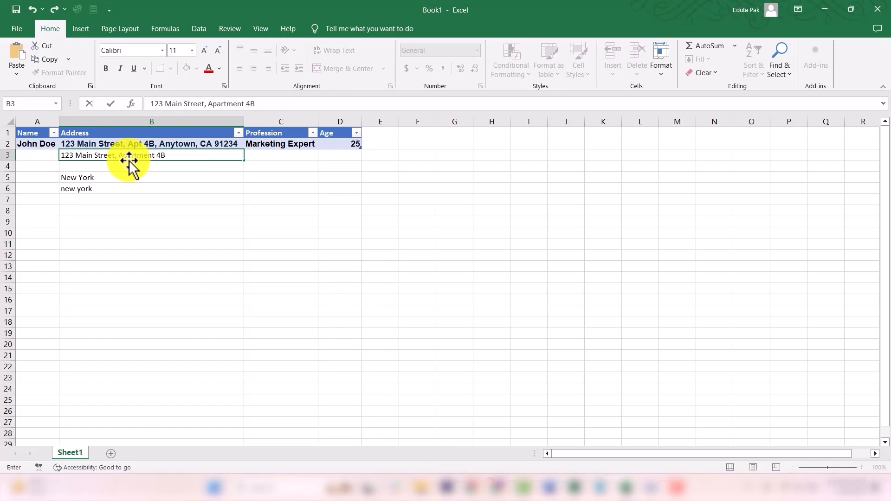
type("An")
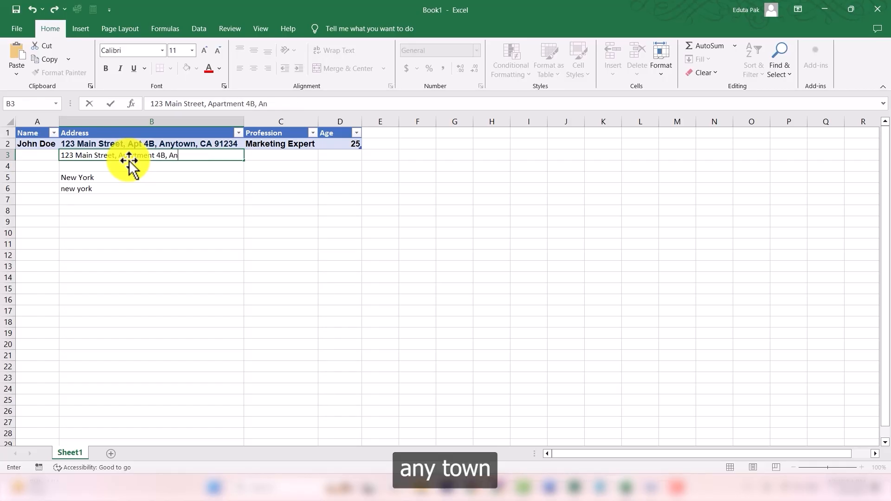
type("ytown")
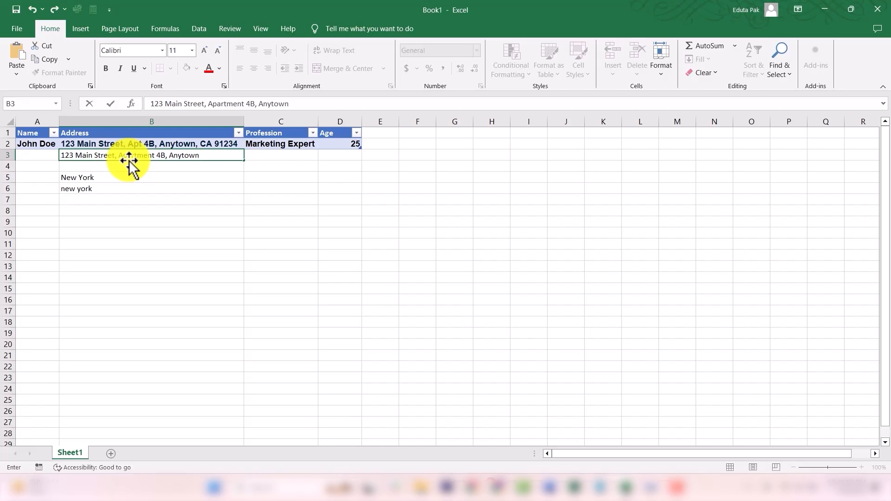
type(",")
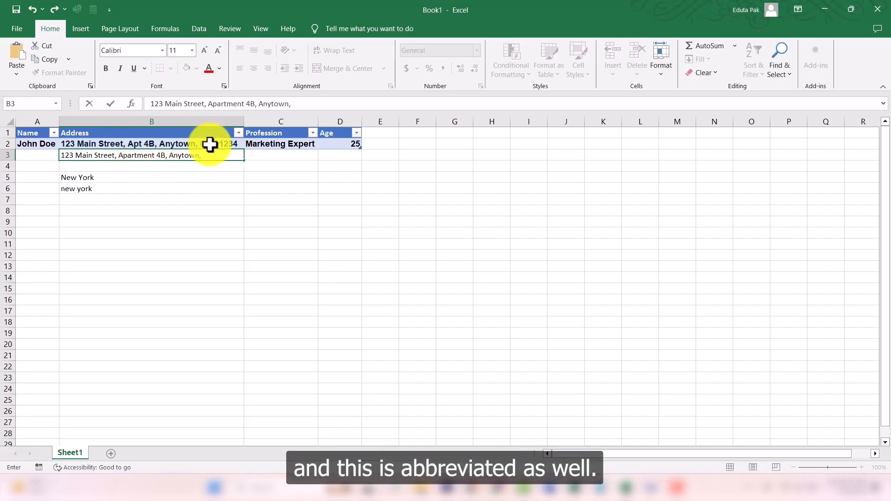
type(" Caa")
key("BackSpace")
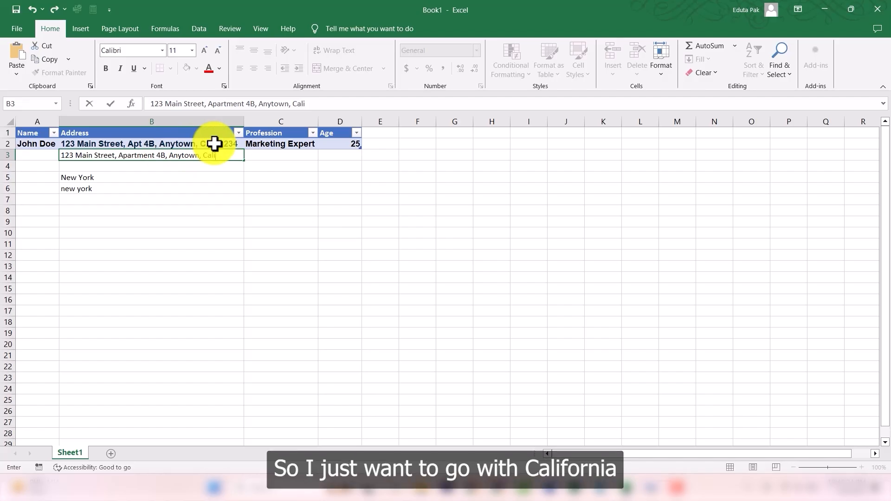
type("liform")
key("BackSpace")
type("nia 91234")
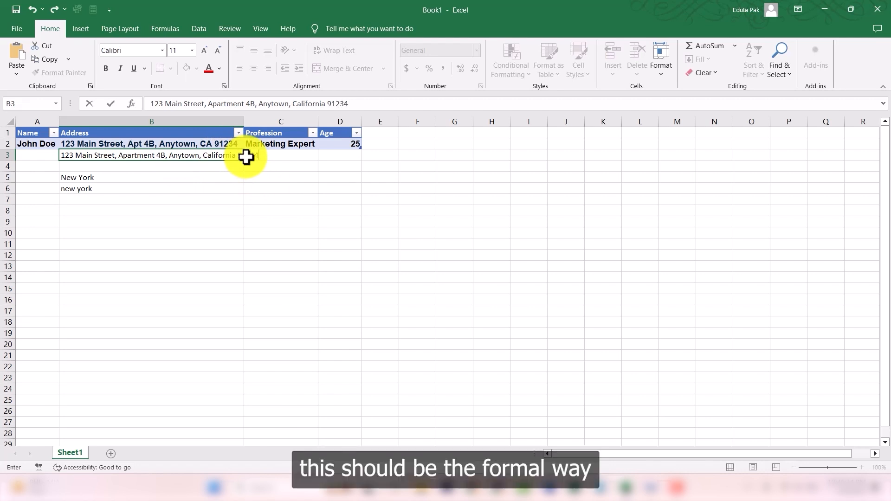
left_click(288, 188)
double_click(244, 122)
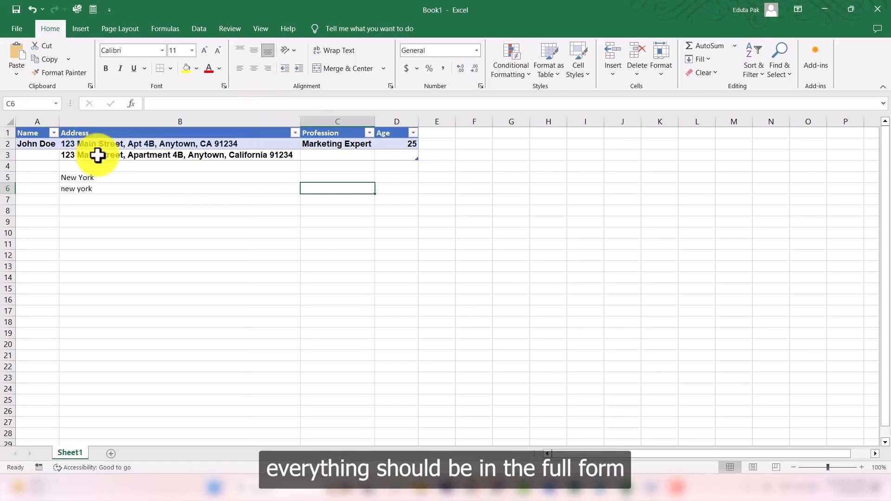
Step: Set the cell's number format to Number, then apply Comma Style from the number formatting options
left_click(117, 154)
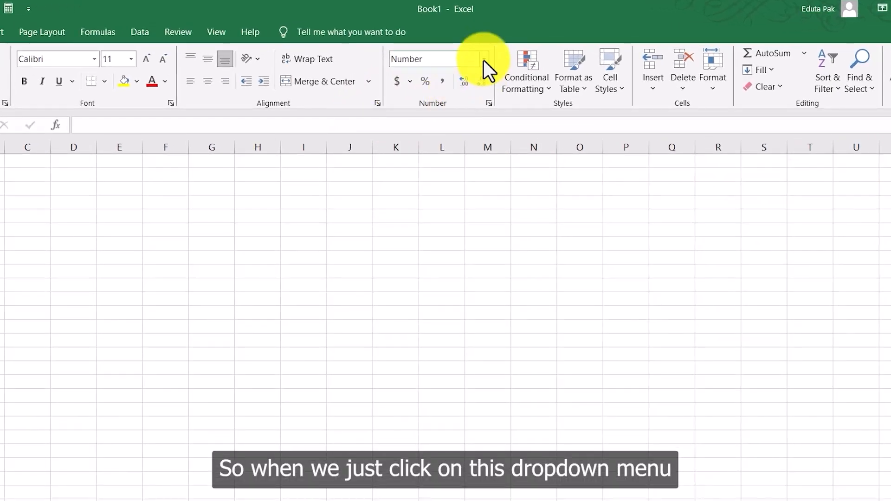
left_click(484, 60)
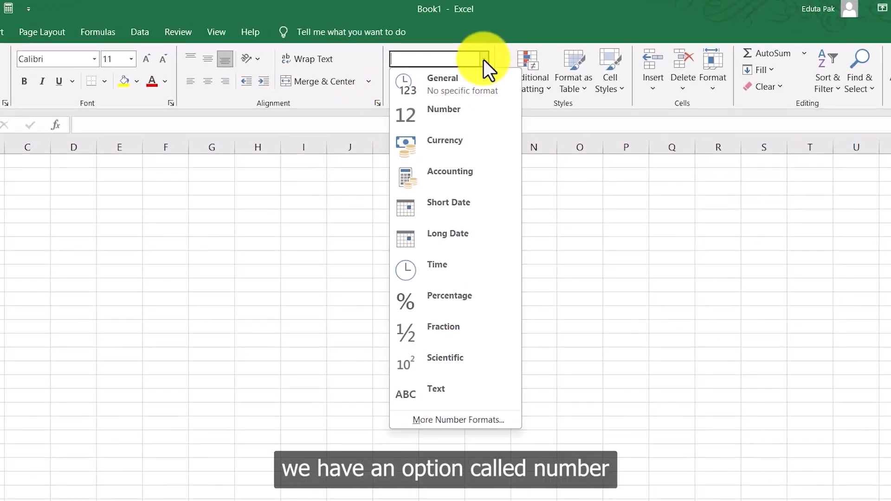
left_click(444, 115)
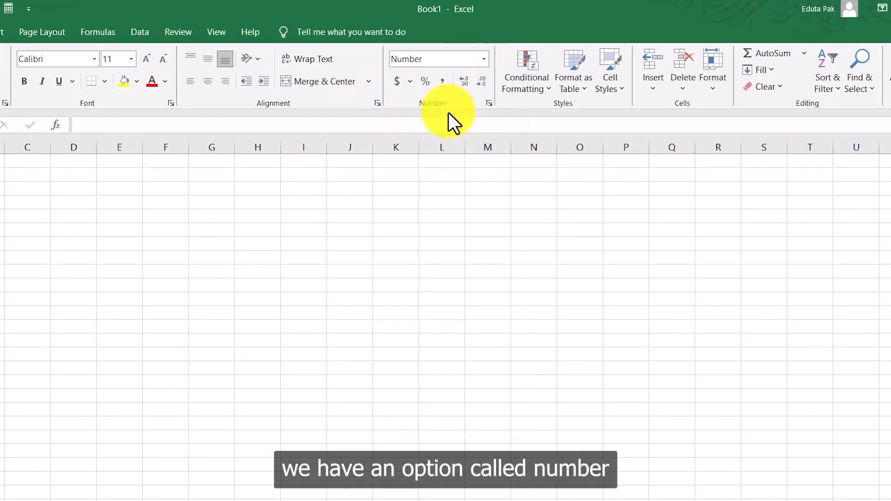
left_click(410, 83)
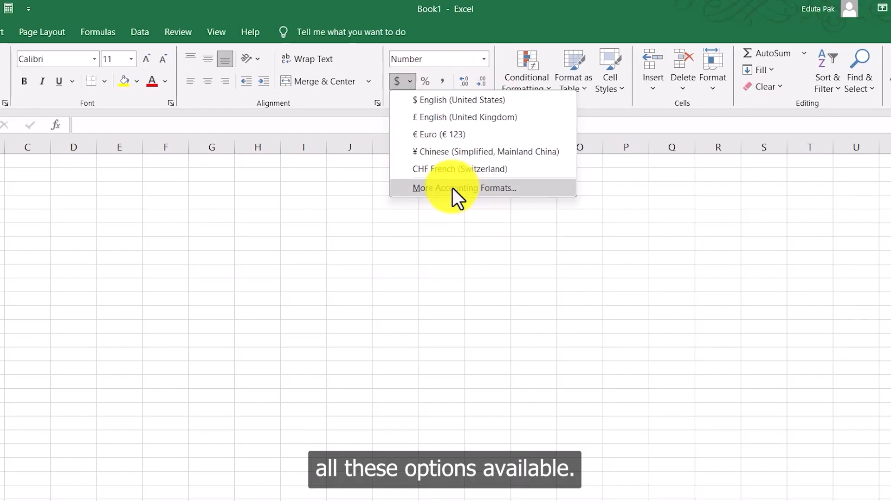
left_click(417, 90)
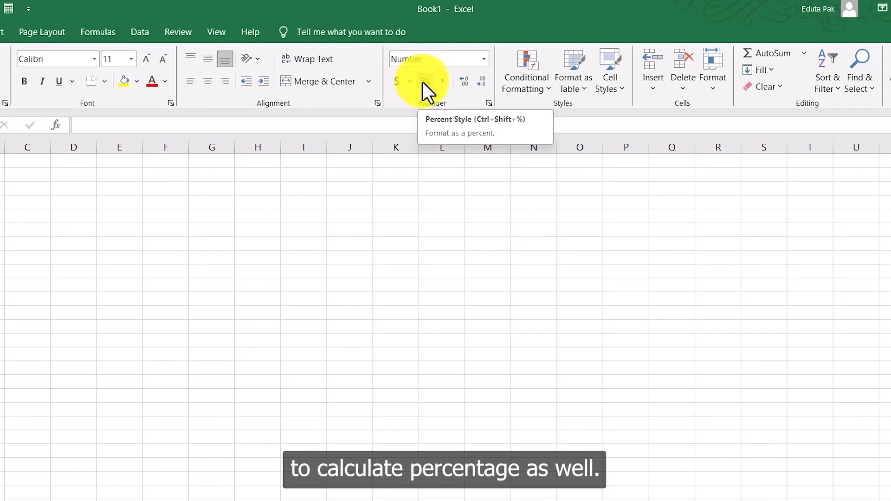
left_click(444, 84)
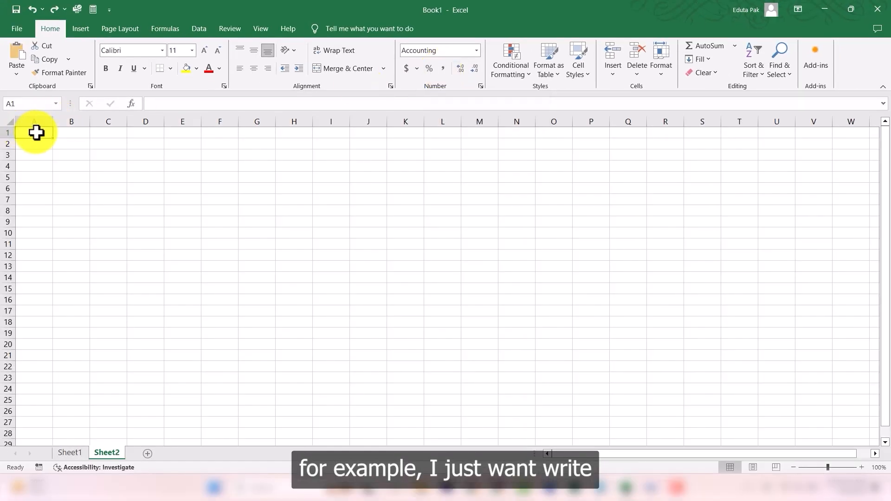
Step: Enter 102586 in cell A1 of Sheet2
type("10")
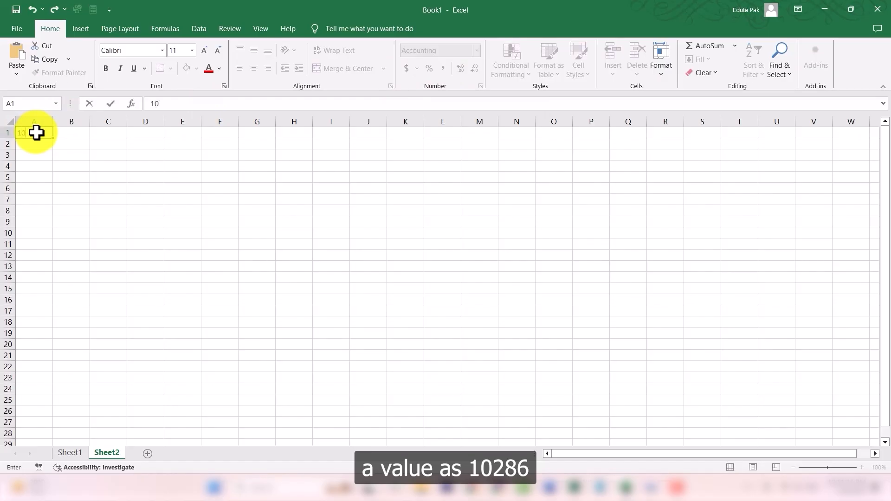
type("2586")
key("Return")
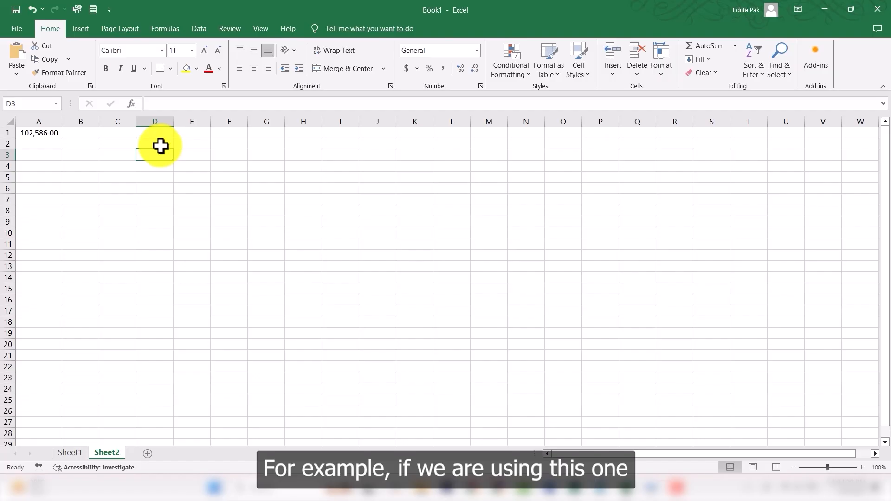
Step: Enter 2.50 in cell C3
left_click(107, 155)
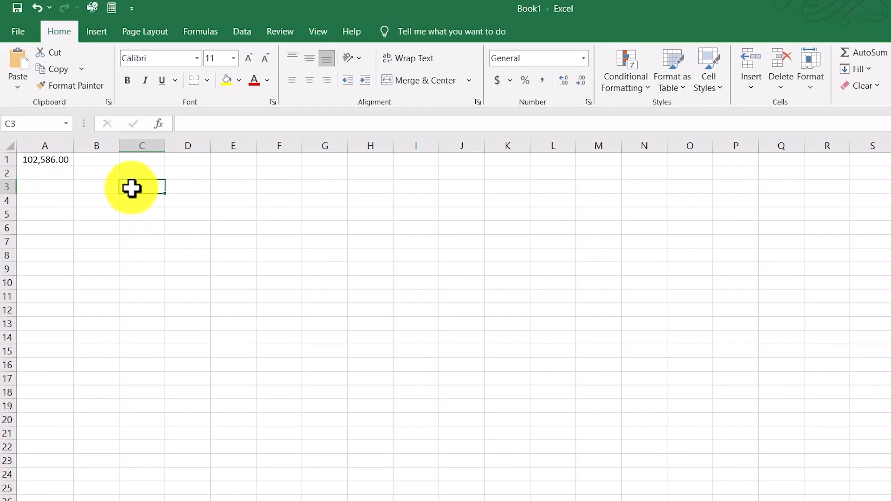
type("2.5")
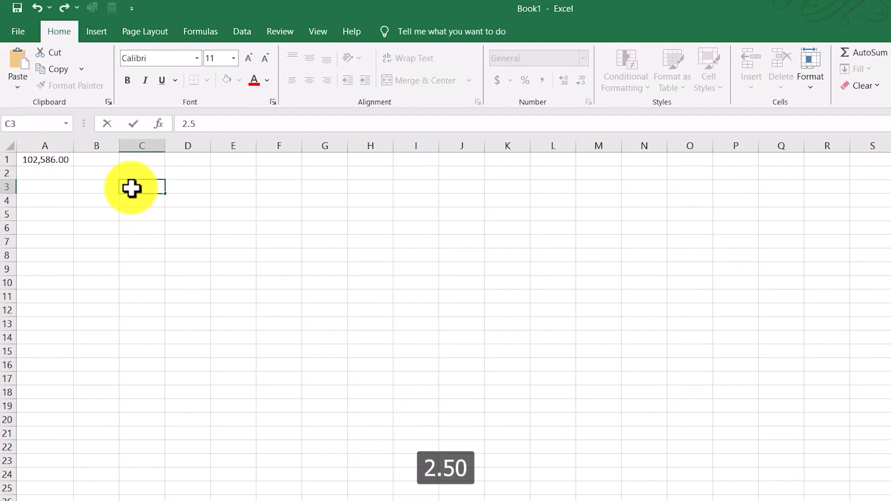
type("0")
key("Return")
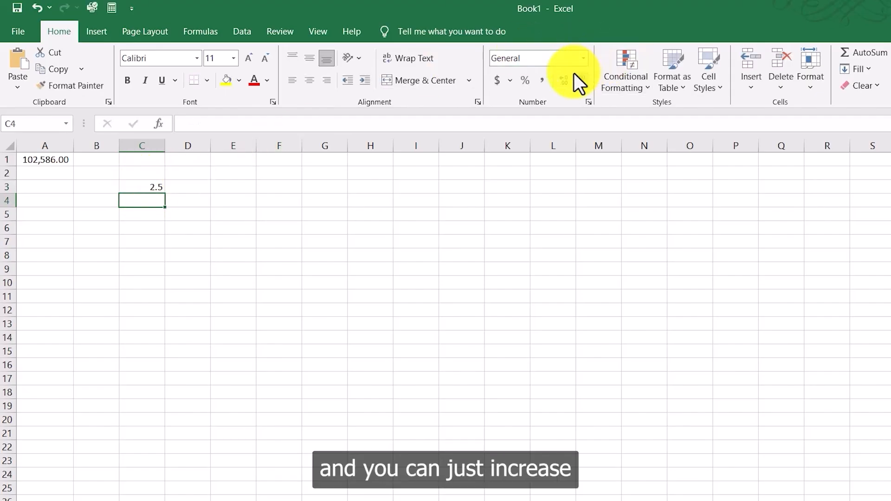
Step: Increase the decimal places shown for the 2.5 value in C3 to three
left_click(148, 185)
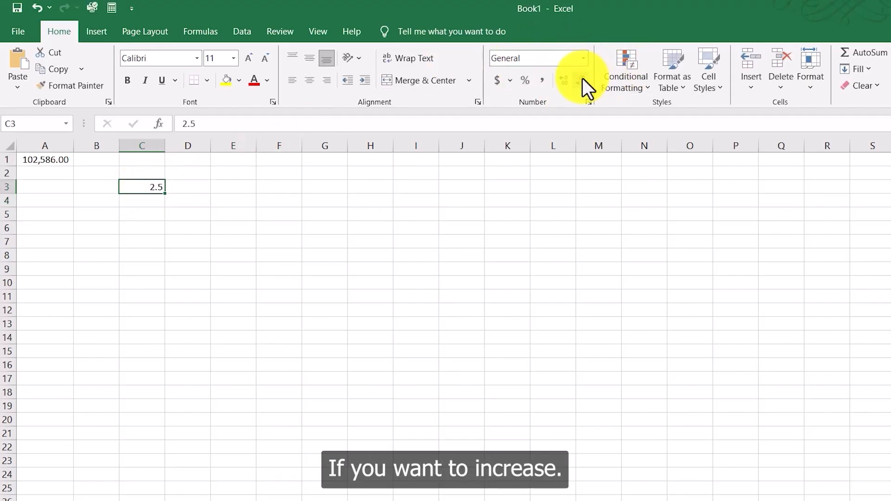
left_click(561, 81)
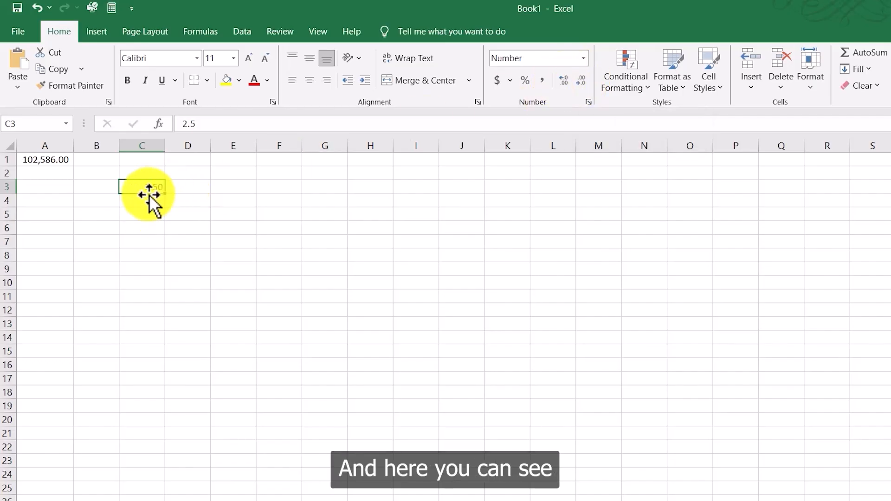
left_click(564, 85)
left_click(149, 199)
left_click(156, 186)
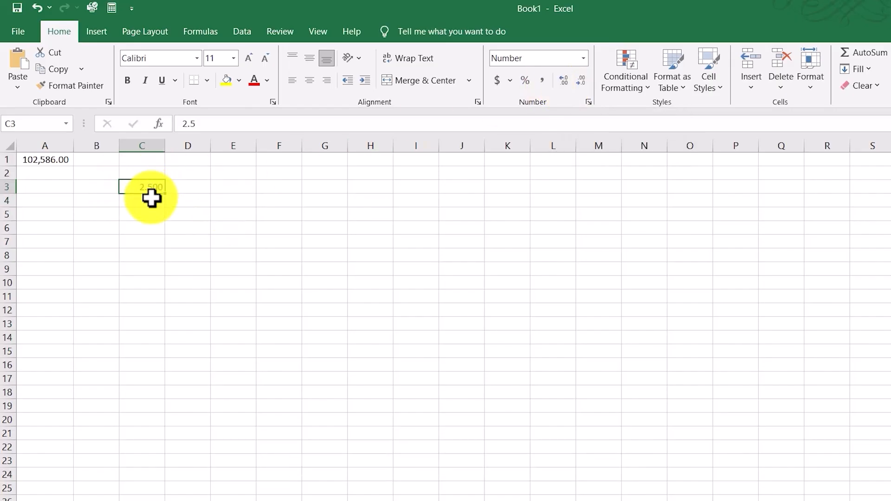
left_click(154, 197)
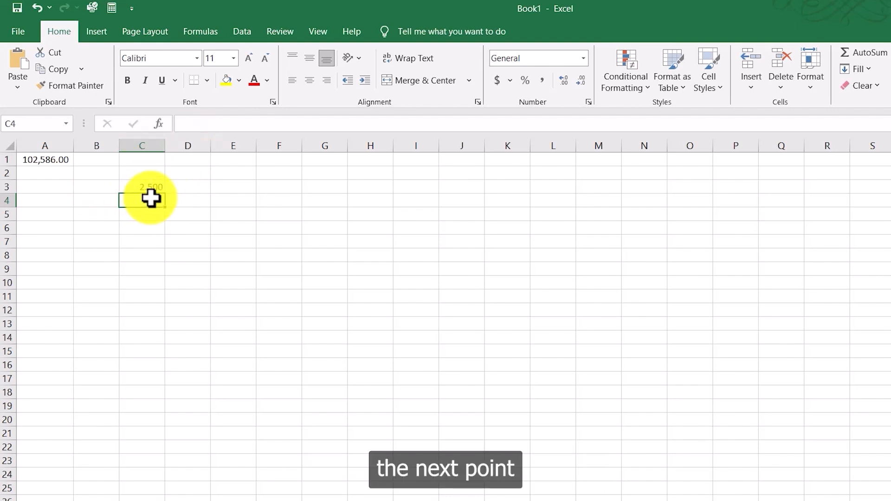
Step: Enter 2.4 in C4 and increase its displayed decimal places to three
type("2.")
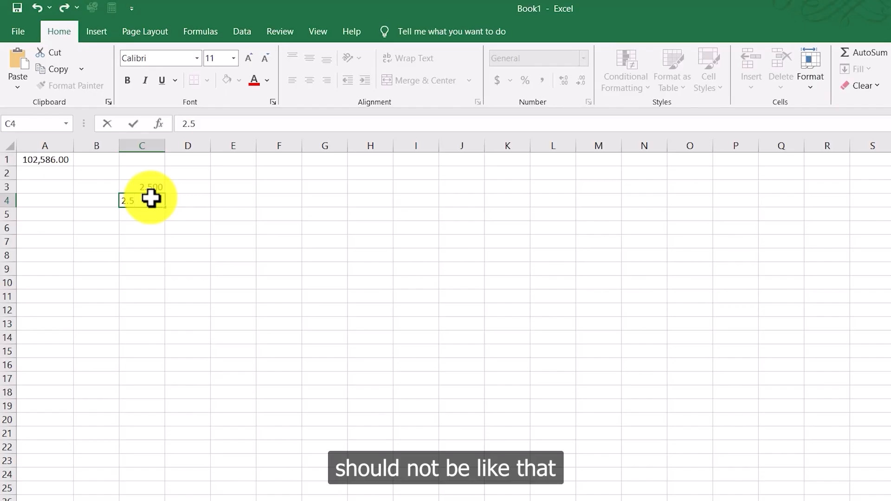
type("4")
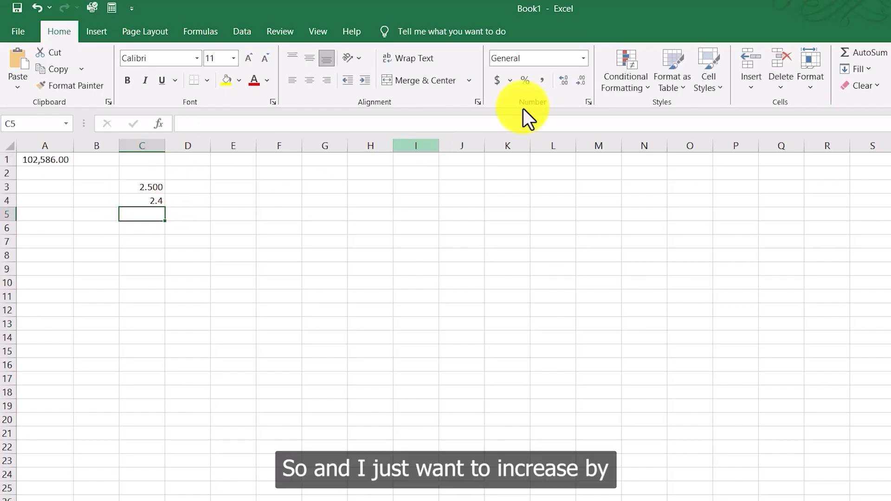
left_click(148, 199)
left_click(564, 78)
left_click(188, 228)
left_click_drag(153, 184, 153, 200)
left_click(208, 226)
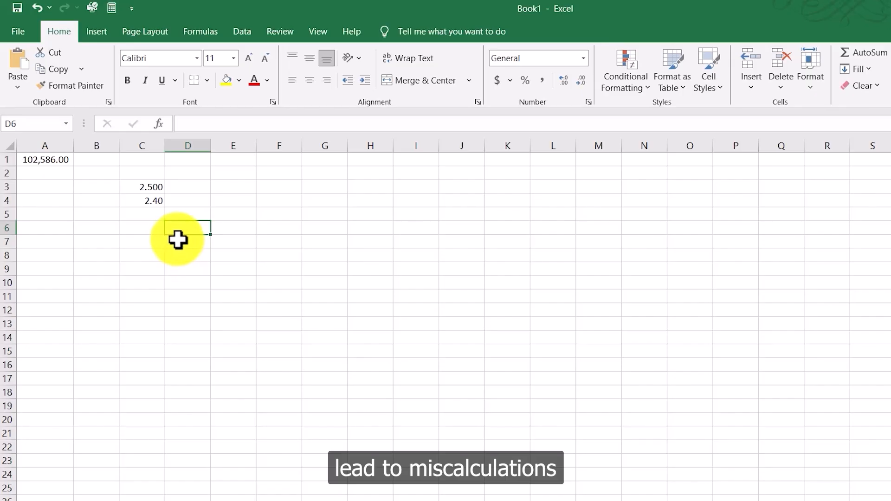
left_click(160, 199)
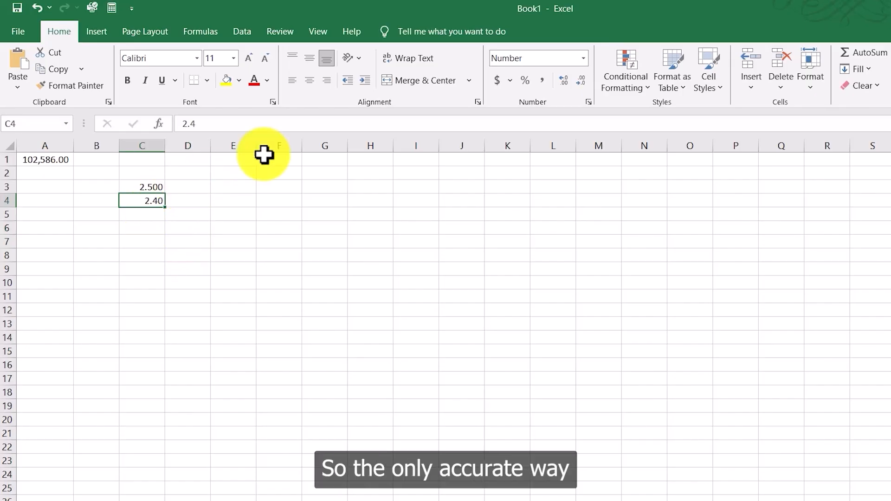
left_click(564, 80)
left_click_drag(145, 185, 154, 202)
left_click(156, 224)
Step: Enter the negative value -6.9 in cell C6
left_click(154, 227)
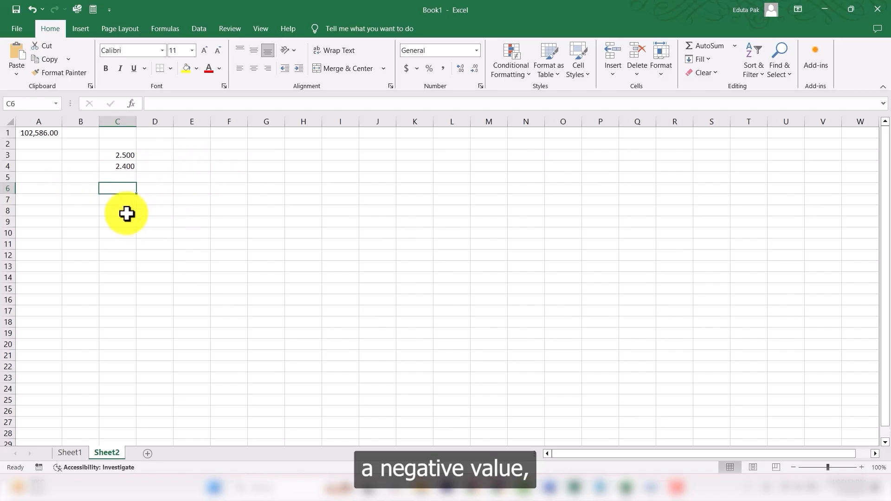
type("-")
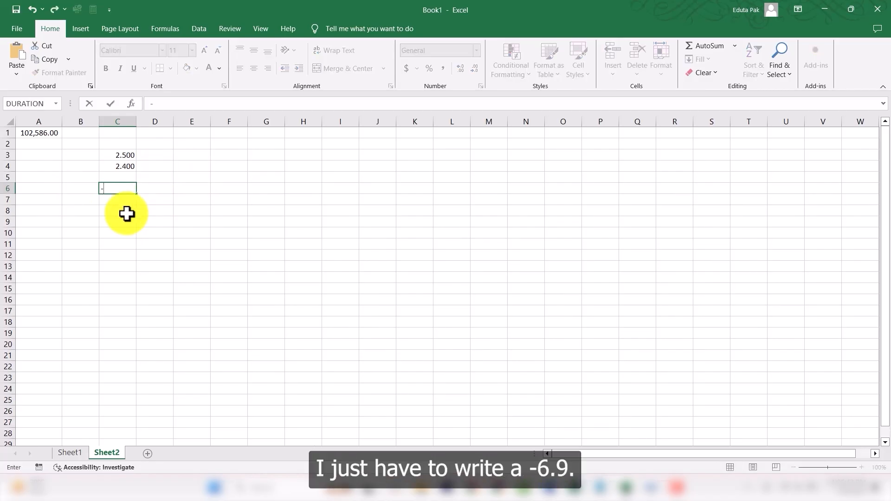
type("6.9")
key("Return")
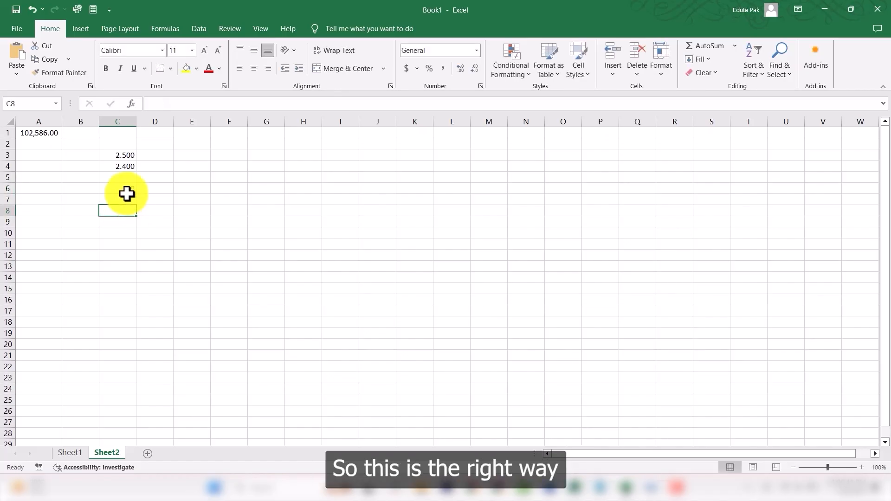
left_click(127, 188)
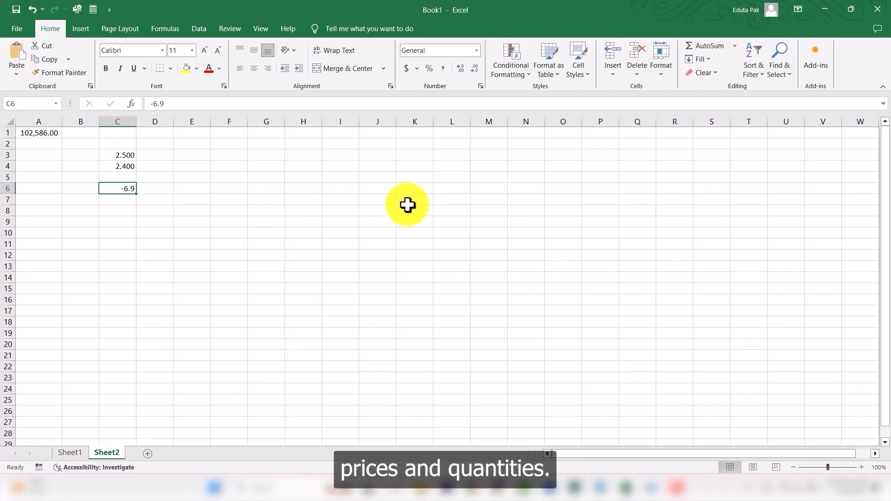
Step: On Sheet3, insert a table over A1:D1 without headers and apply a light green table style
left_click(149, 454)
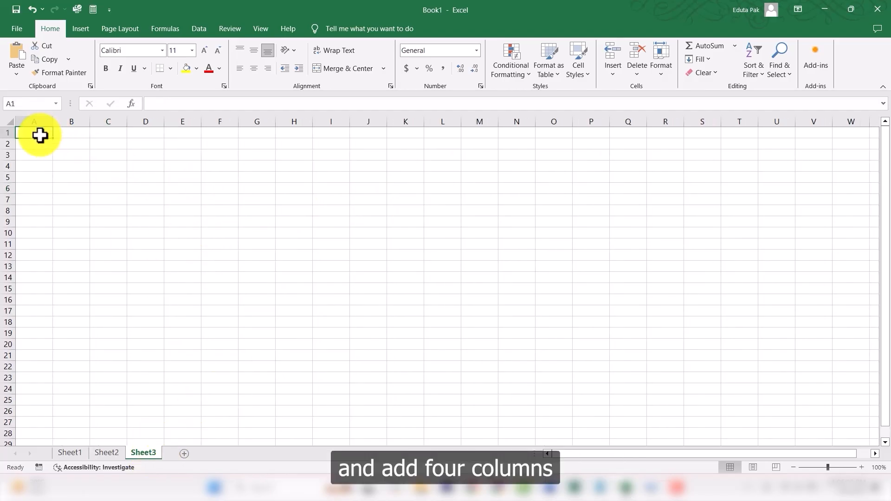
left_click_drag(40, 135, 142, 133)
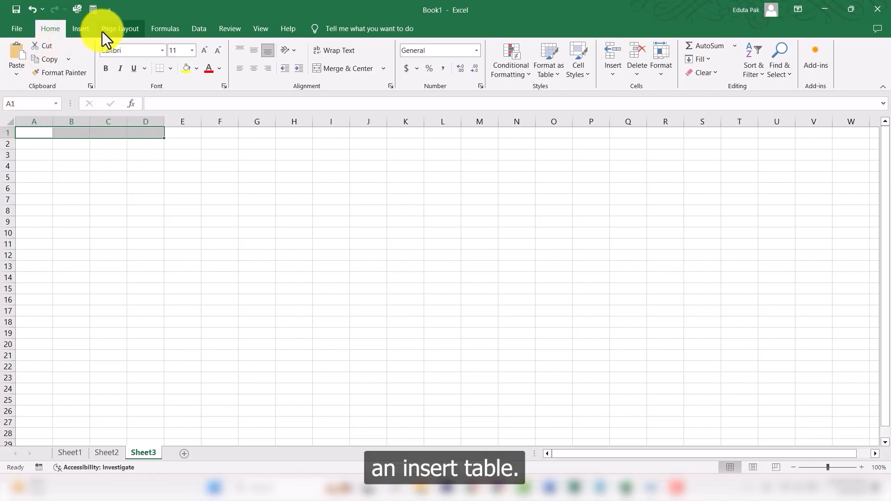
left_click(81, 28)
left_click(99, 63)
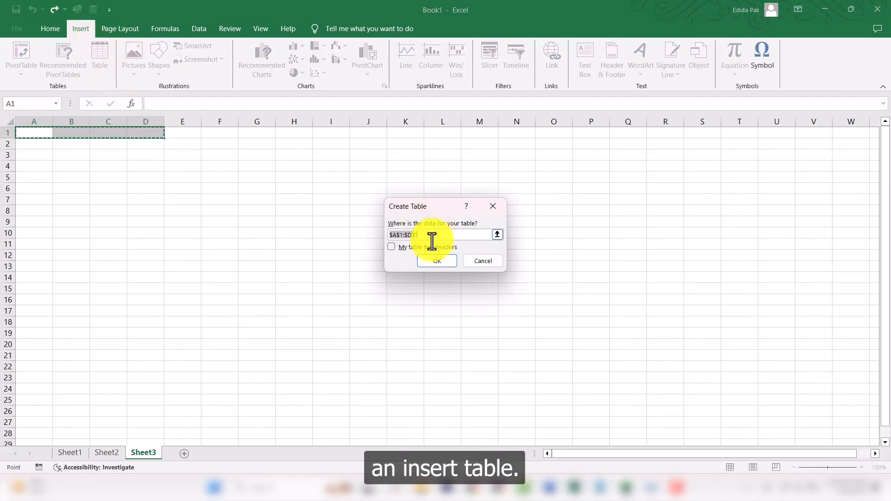
left_click(438, 261)
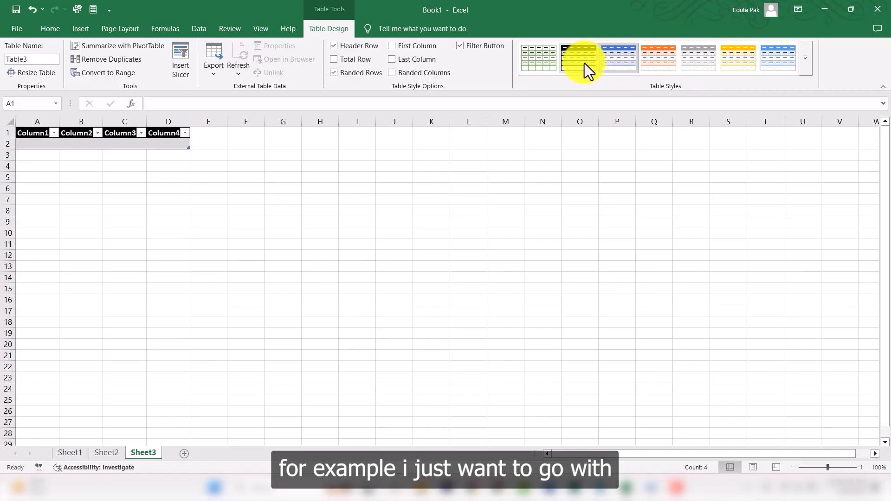
left_click(542, 62)
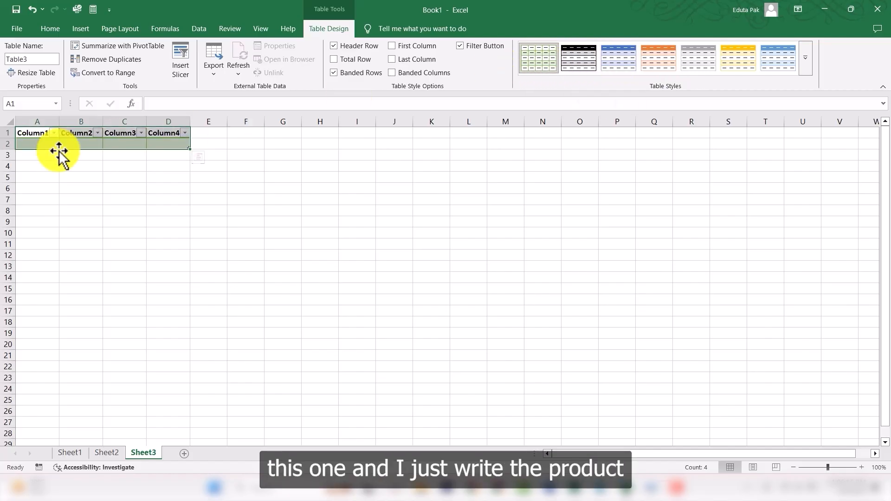
Step: Rename the table headers to Product, Price, Units sold and Total Sales
left_click(38, 134)
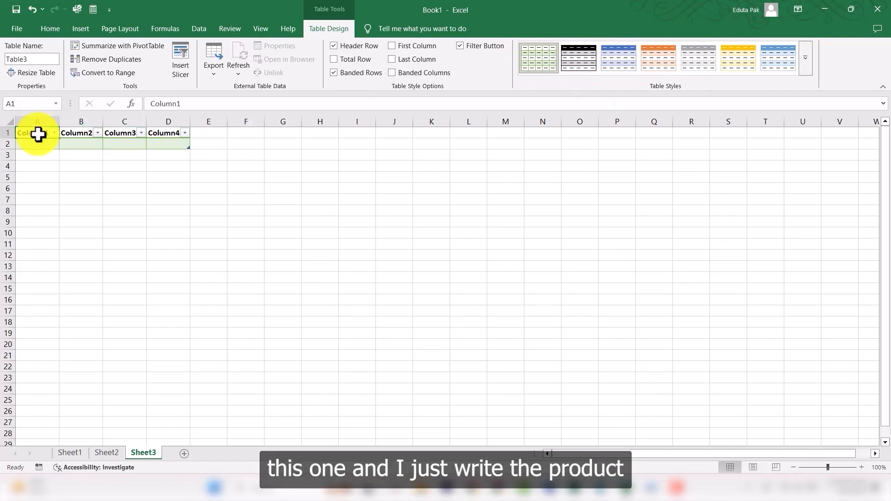
type("Pro")
type("duct")
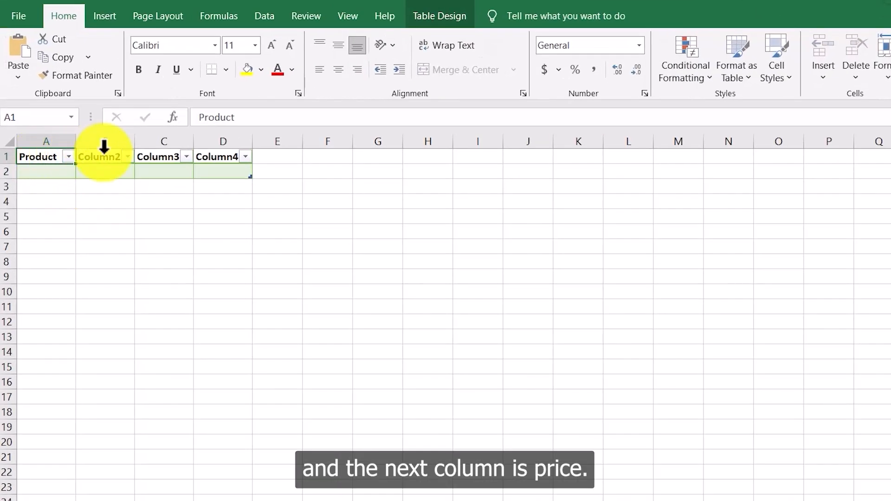
left_click(79, 134)
type("Price")
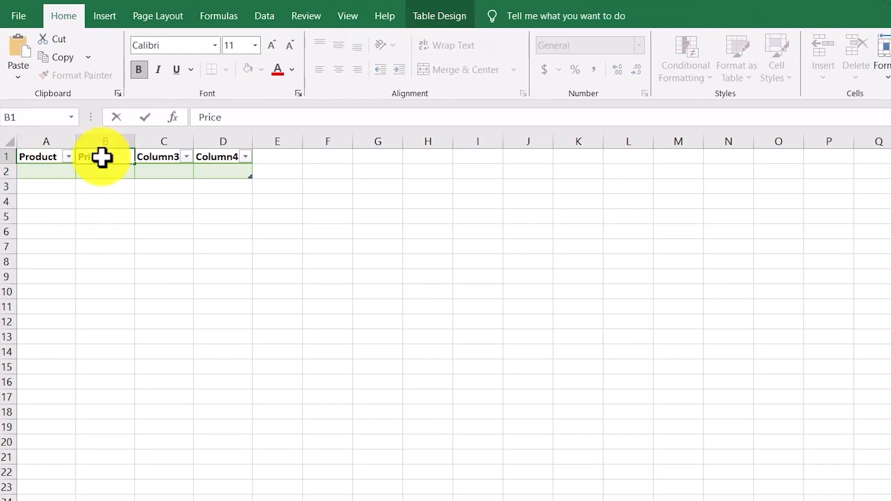
left_click(163, 159)
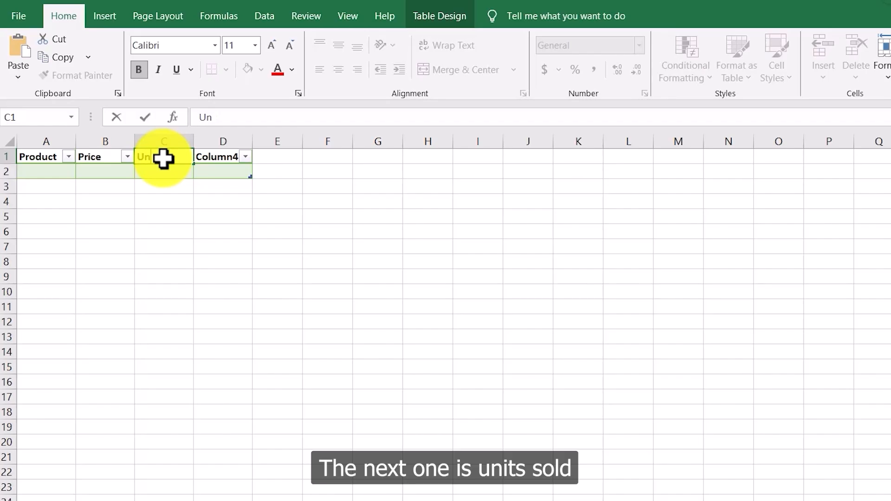
type("Units sold")
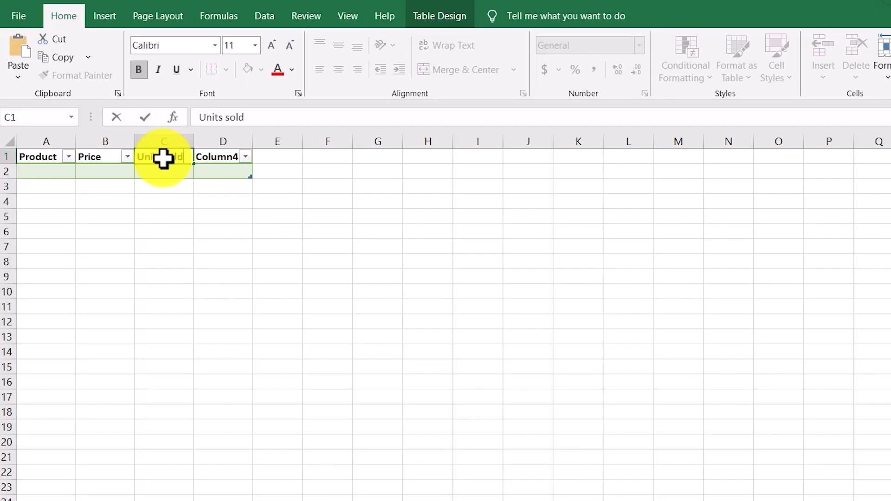
left_click(226, 160)
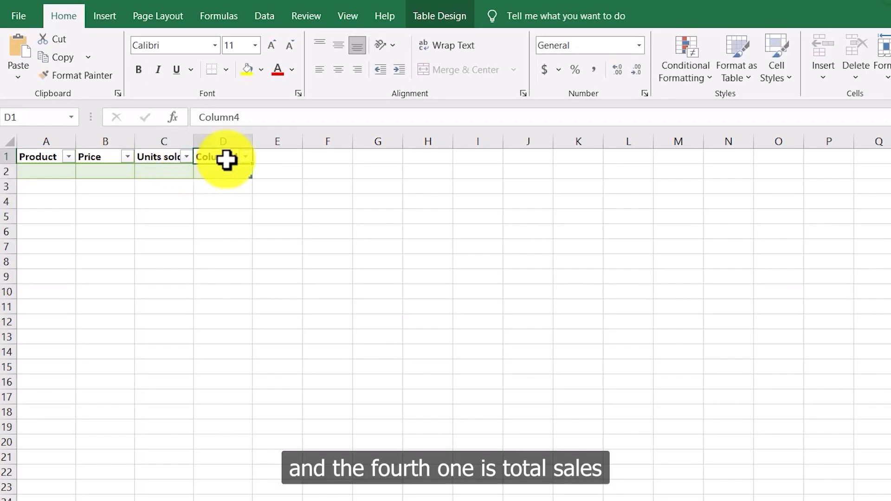
type("Tota")
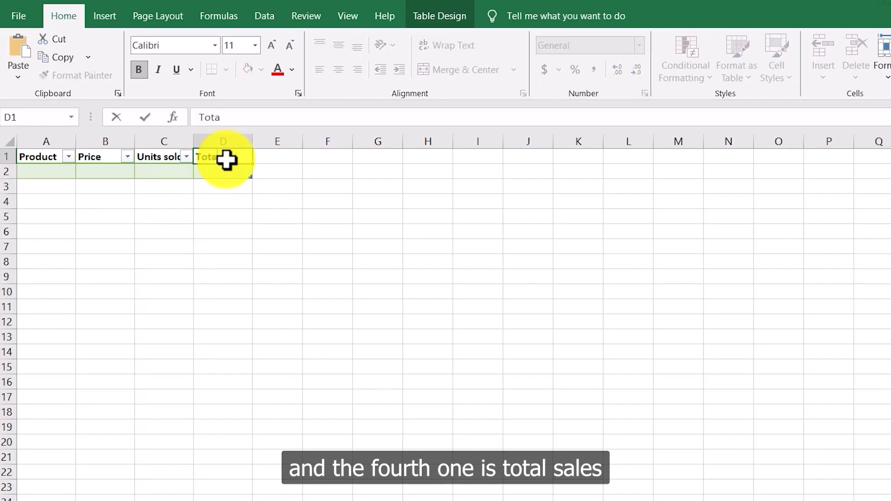
type("l Sales")
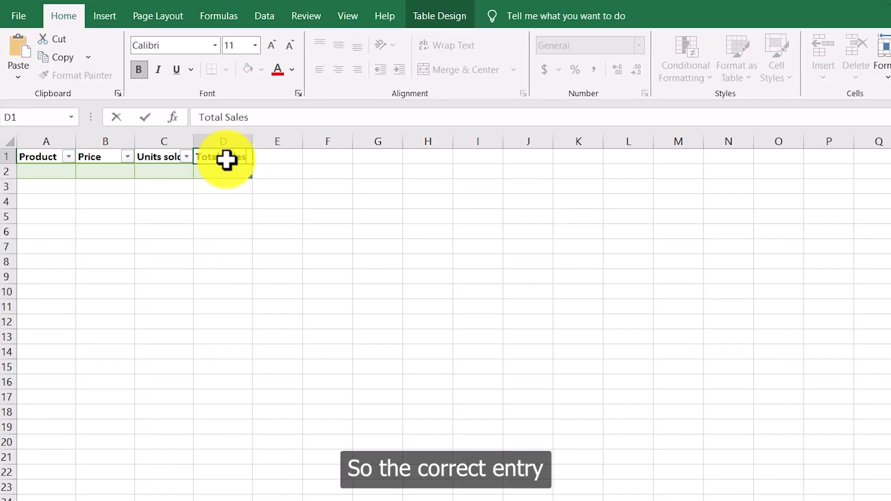
left_click(149, 229)
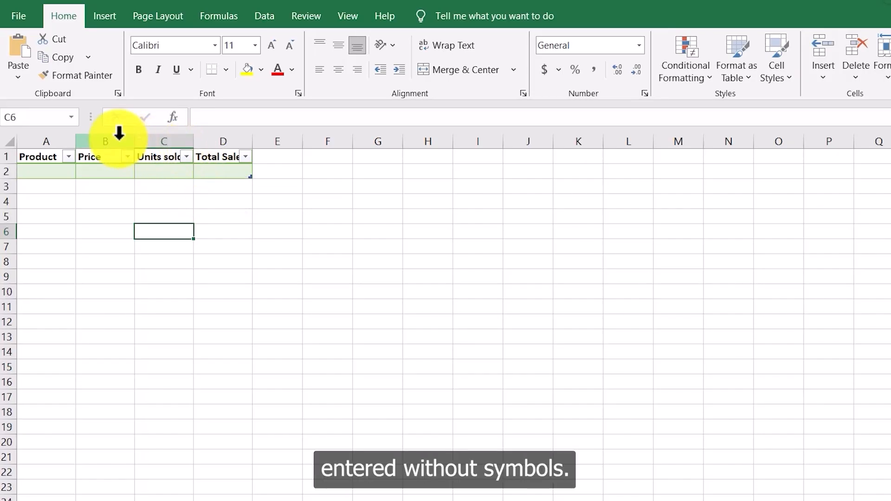
Step: Fill the first table row with Smartphone, 799.99, 25 and 19999.75, and autofit the Units sold column
double_click(44, 172)
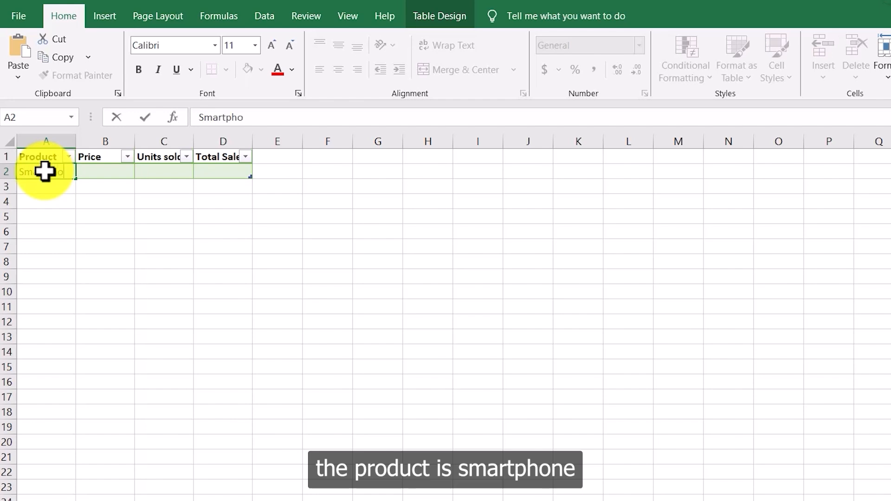
type("Smartphone")
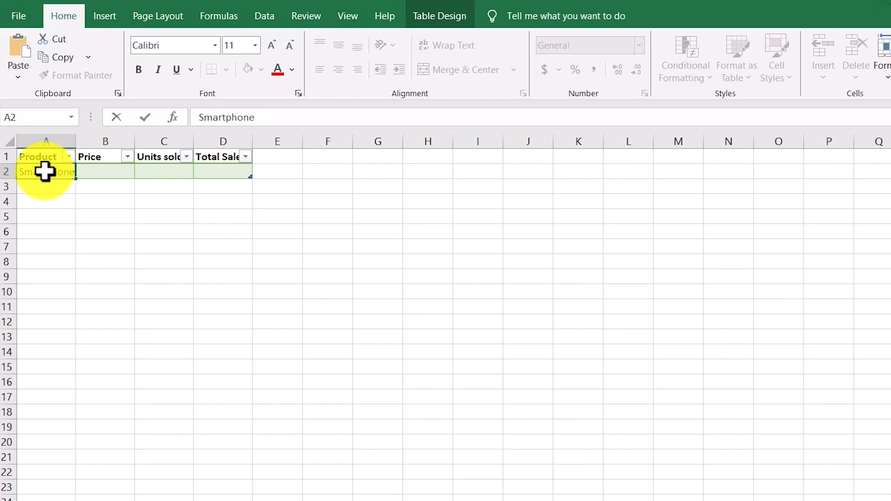
left_click(93, 173)
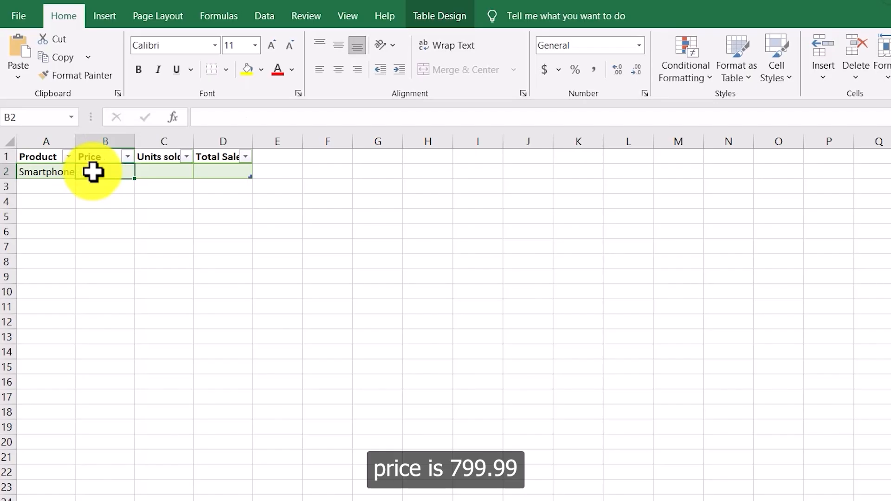
type("799.99")
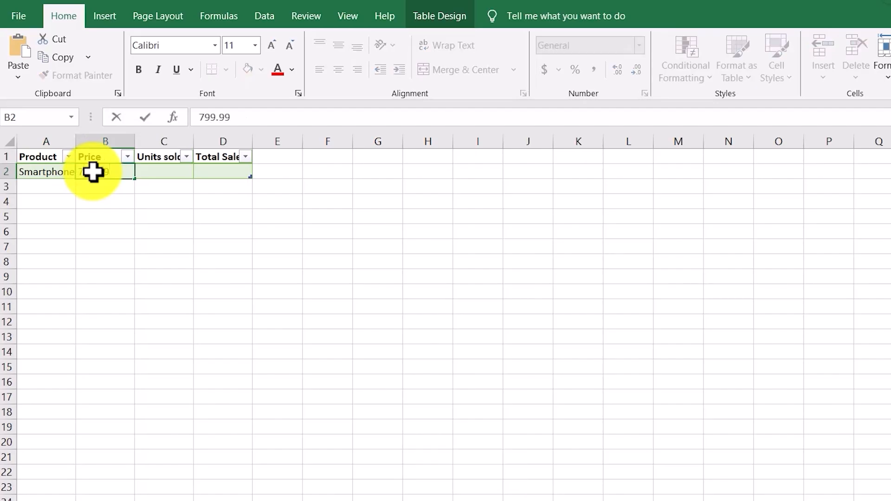
left_click(170, 175)
type("25")
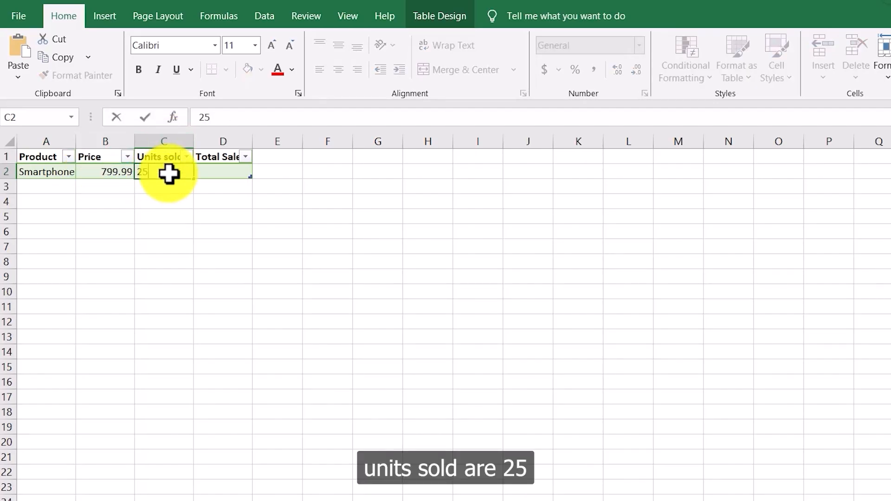
left_click(227, 172)
type("19999")
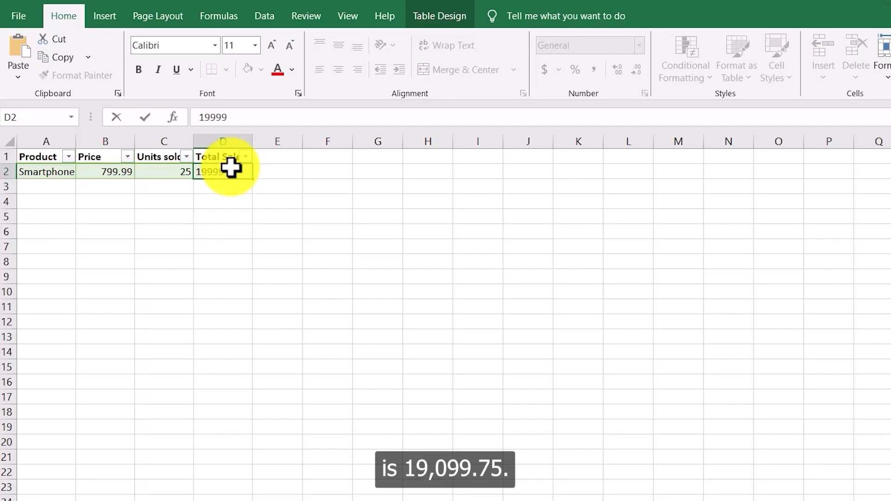
type(".75")
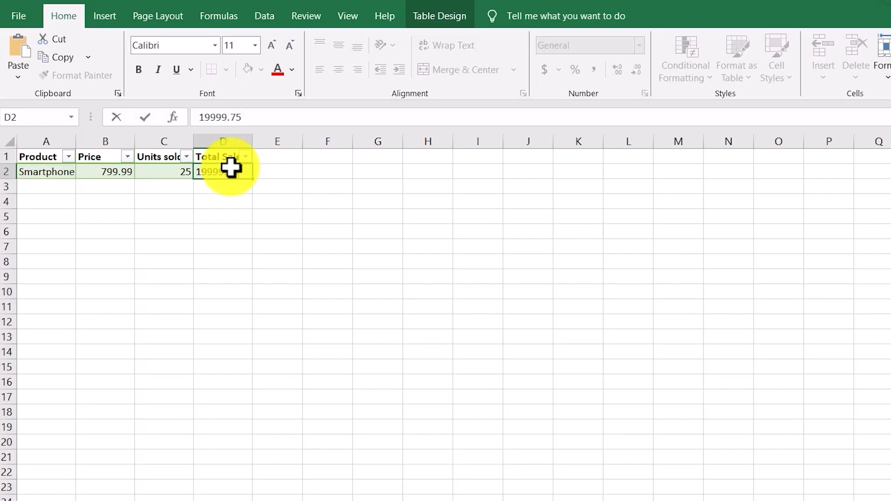
left_click(223, 216)
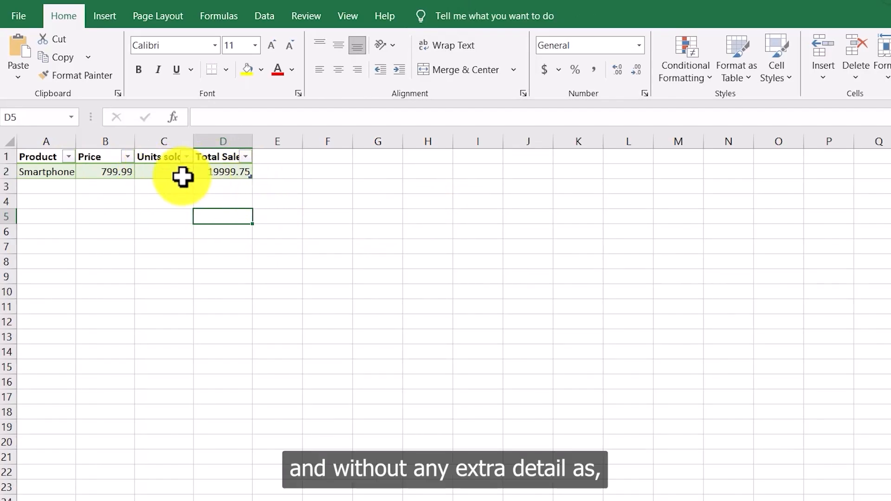
double_click(193, 141)
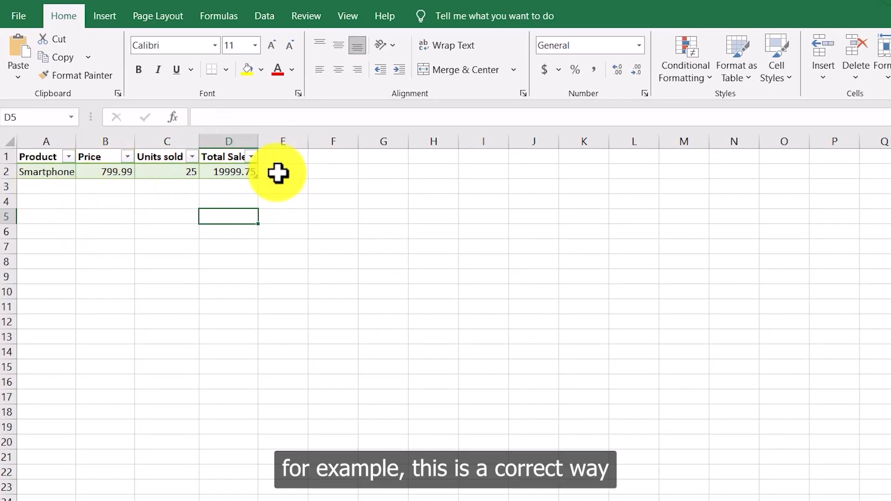
Step: Enter the label Correct way in cell F2
left_click(305, 172)
left_click(320, 171)
type("Co")
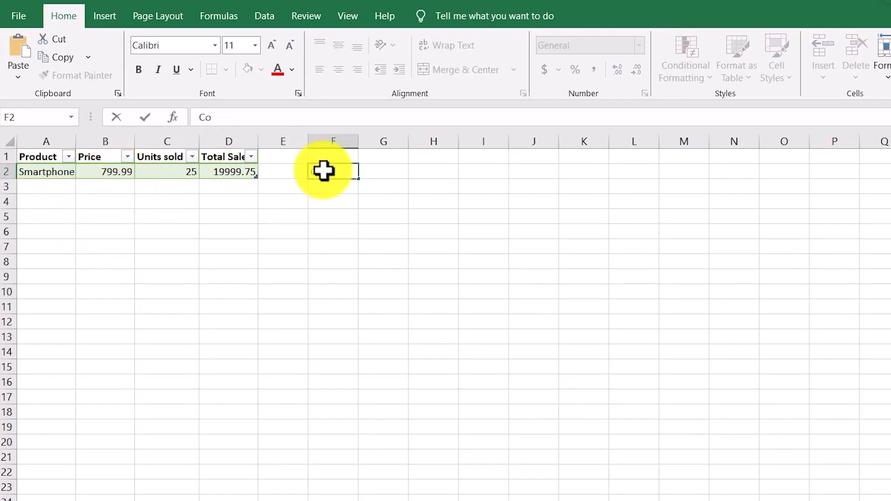
type("rrect way")
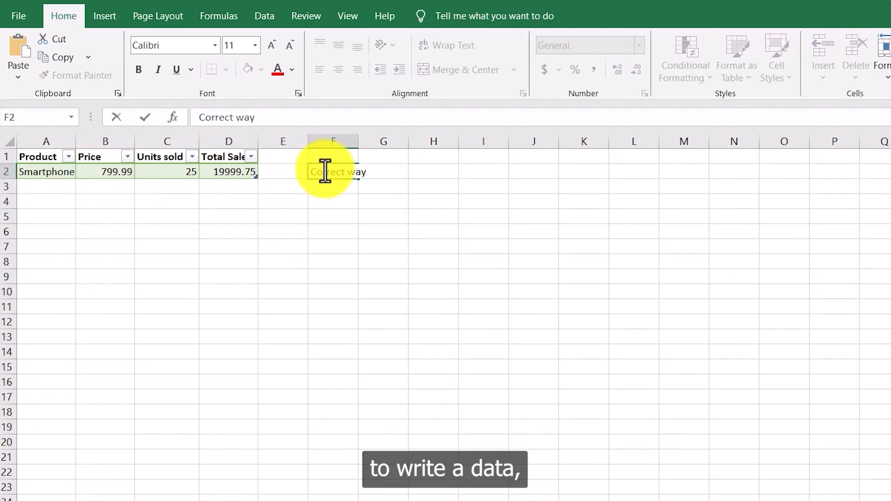
left_click(365, 184)
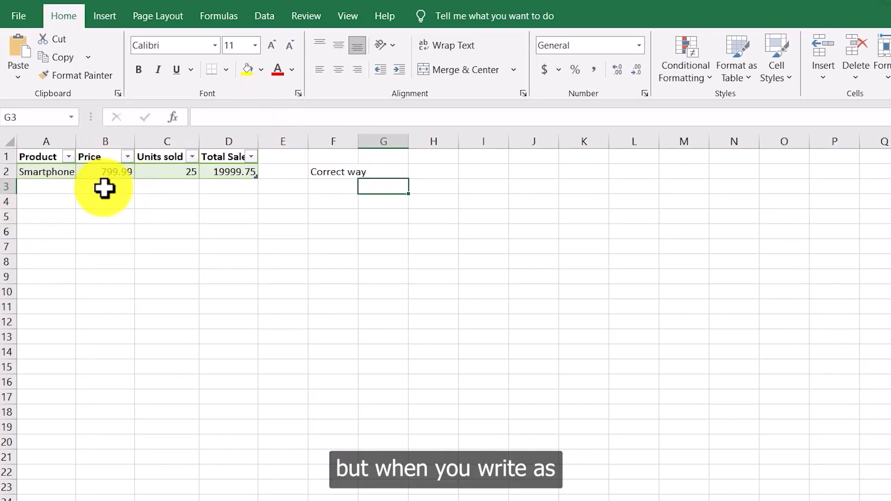
Step: Enter $799.99 in cell B5 and 25 units in cell C5 as example entries
left_click(104, 215)
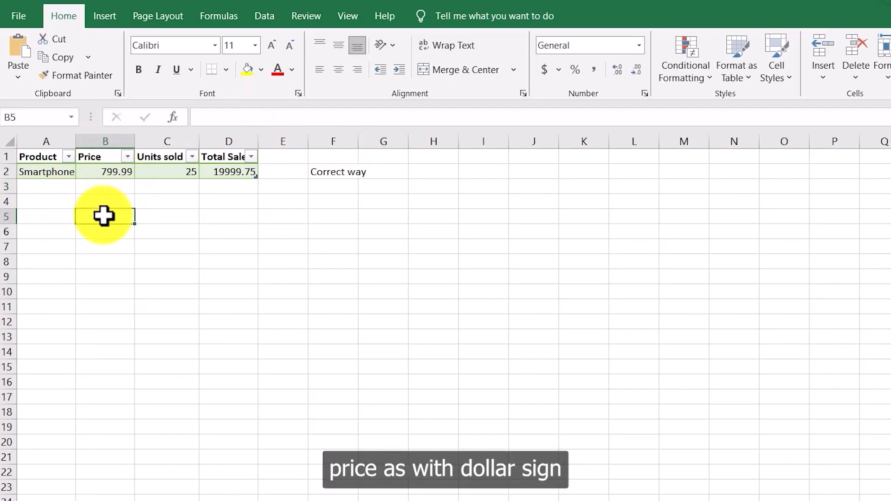
type("$799.99")
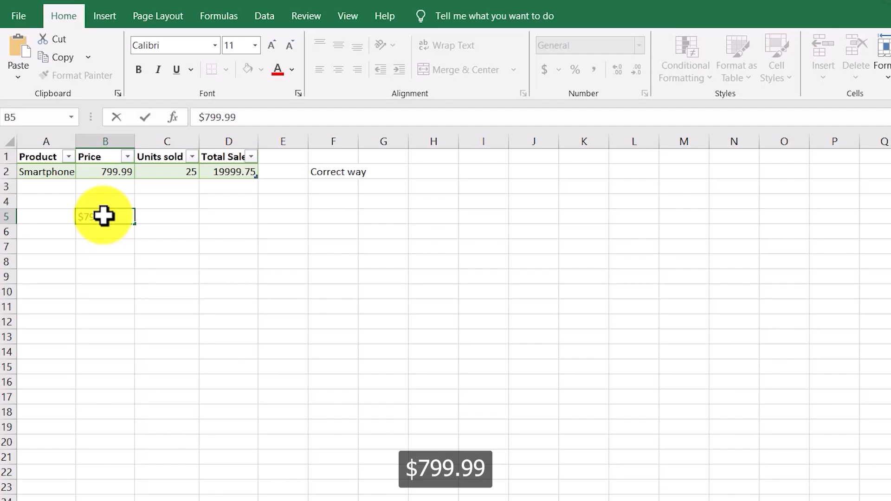
key("Return")
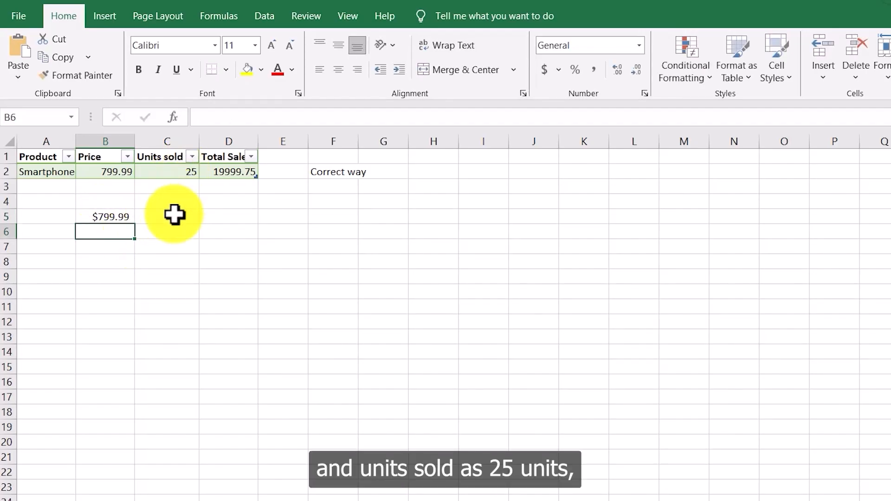
left_click(174, 216)
type("25")
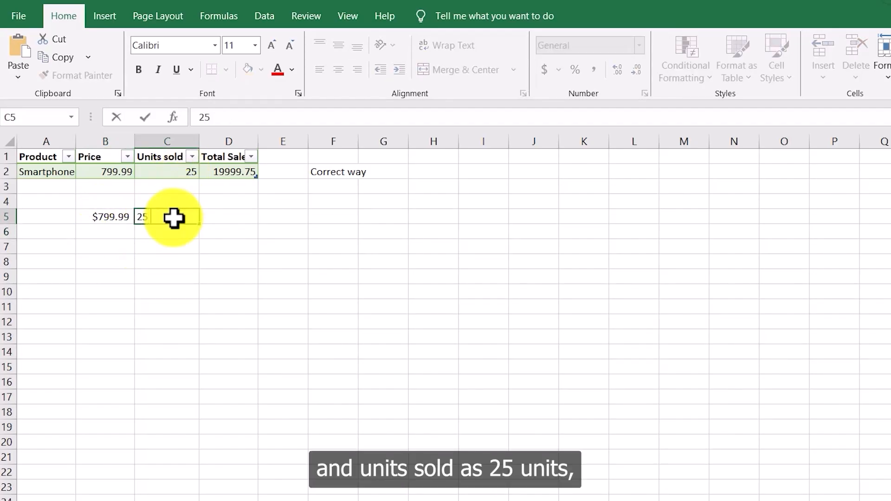
type(" units")
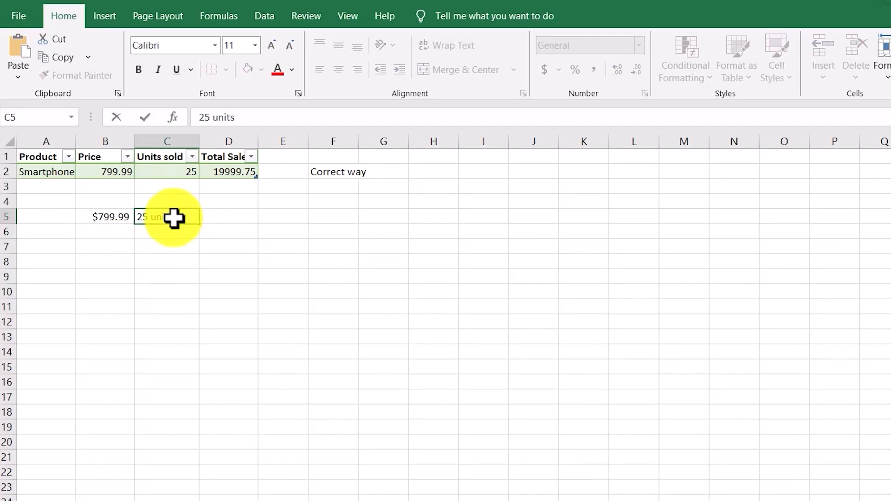
left_click(184, 258)
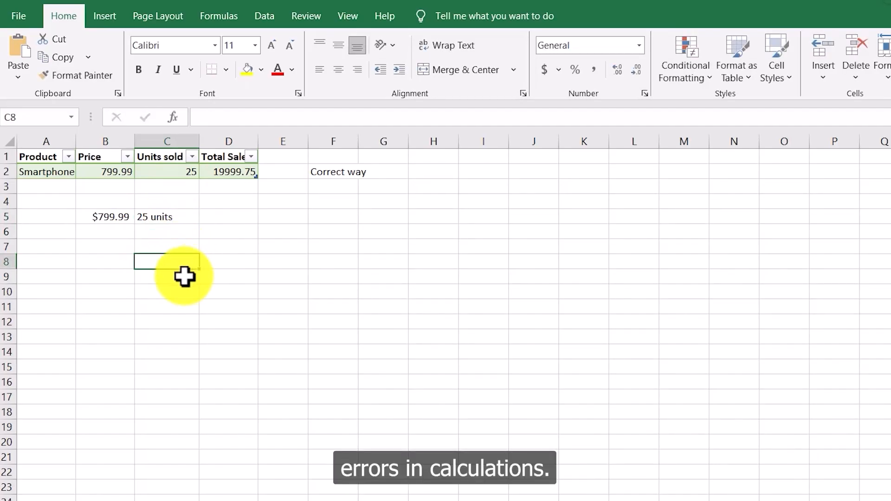
Step: Enter the date format label mm/dd/yyyy in cell F8
left_click(165, 188)
left_click_drag(38, 173, 246, 175)
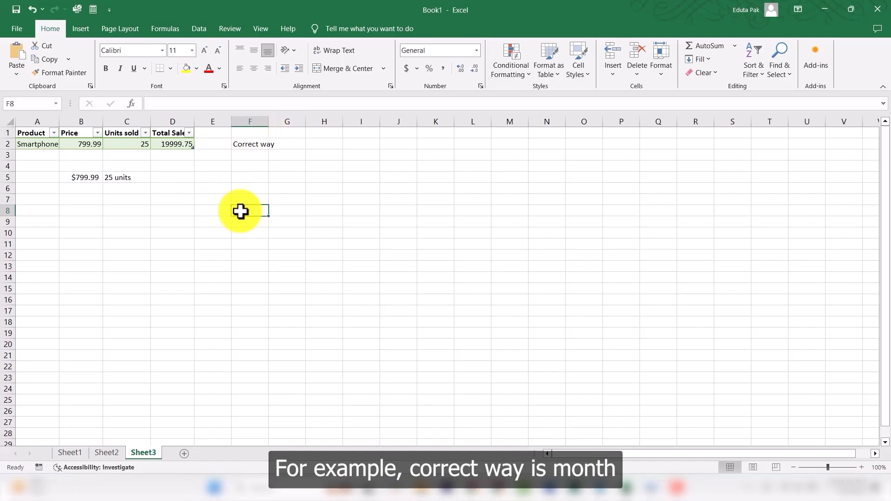
type("mm/dd/yy")
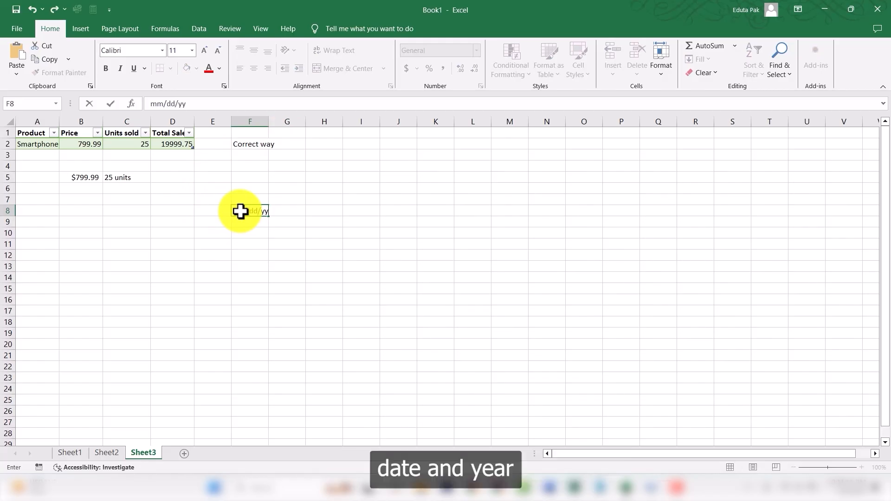
type("yy")
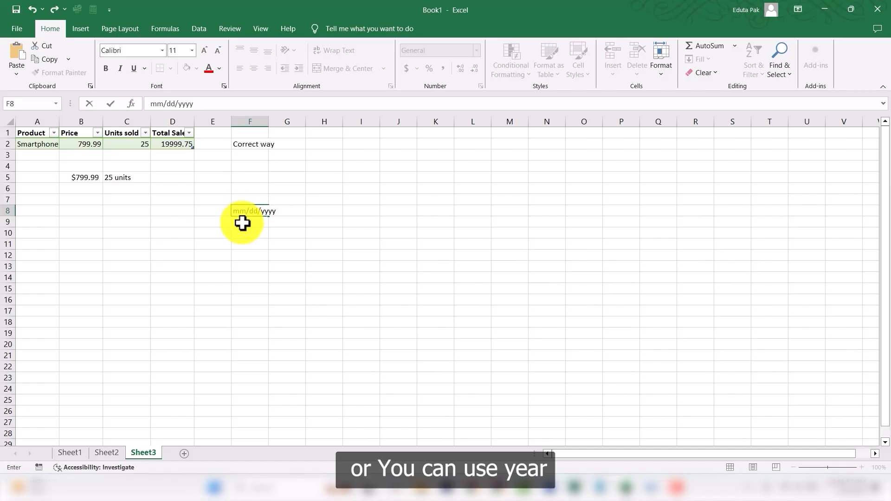
left_click(244, 229)
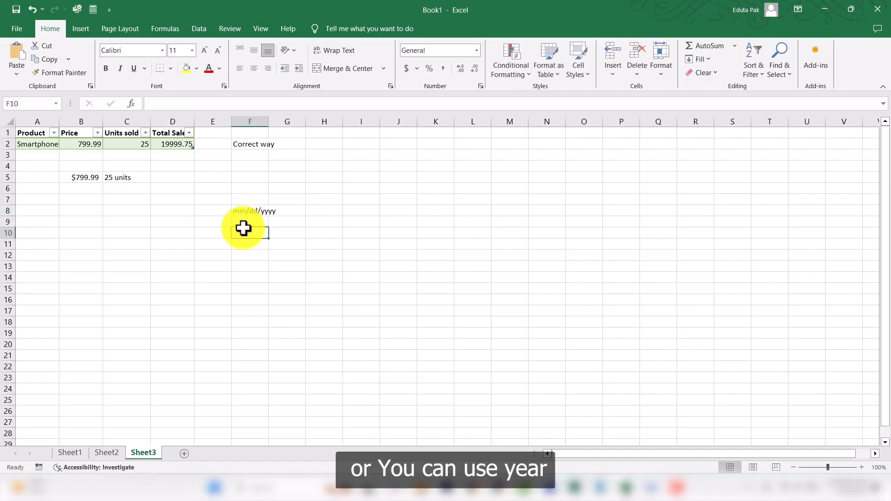
Step: Enter the date format label yyyy-mm-dd in cell F10
type("yyyy-mm")
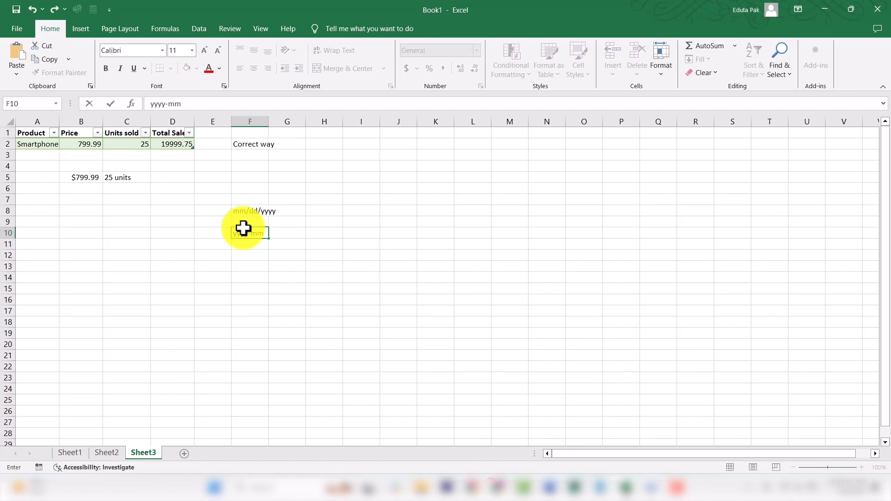
type("-dd")
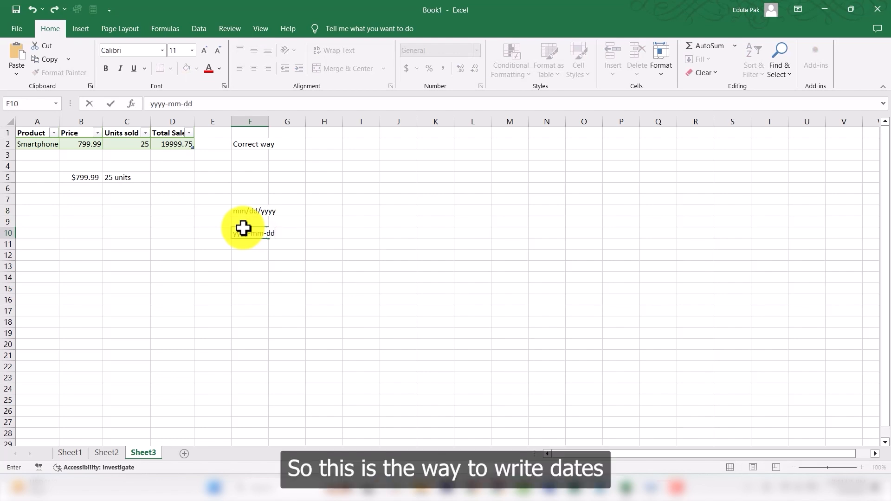
left_click(292, 243)
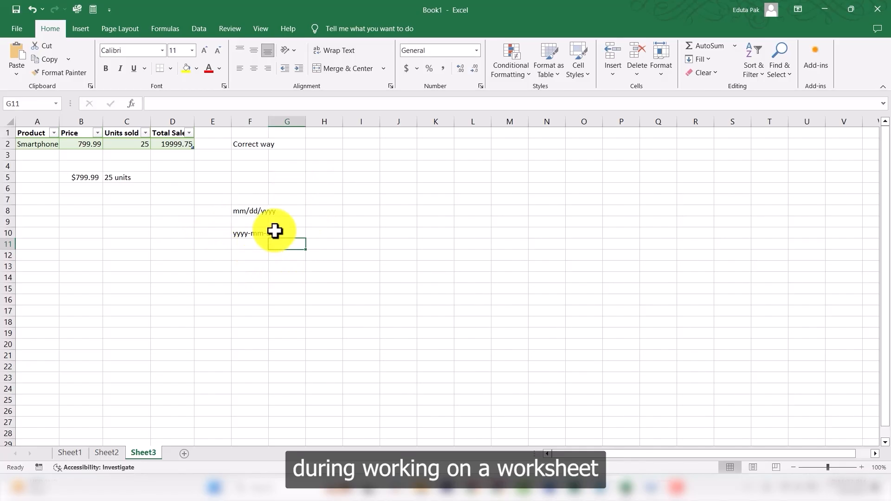
Step: Enter the formula =date(2025,04,14) in cell I3
left_click_drag(251, 199, 272, 235)
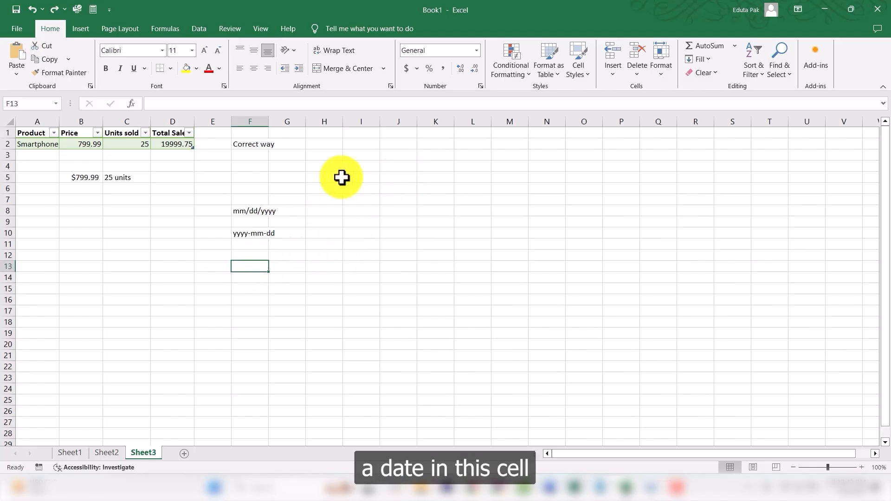
left_click(364, 166)
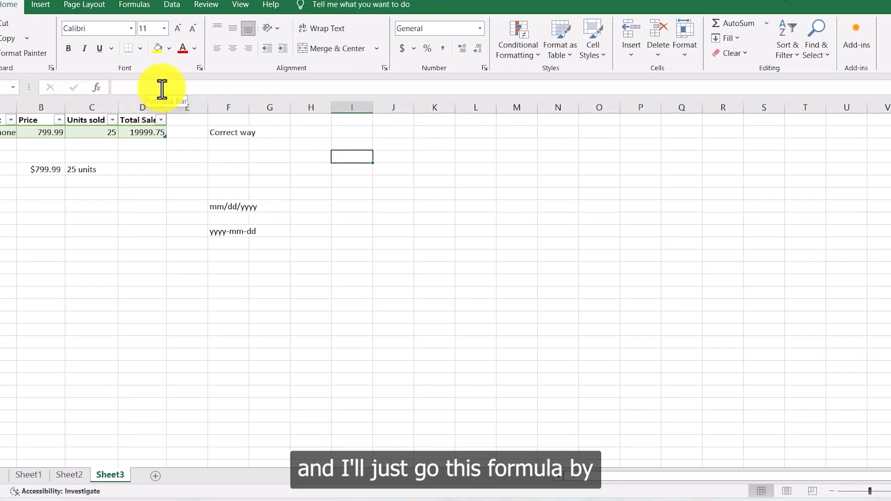
left_click(162, 89)
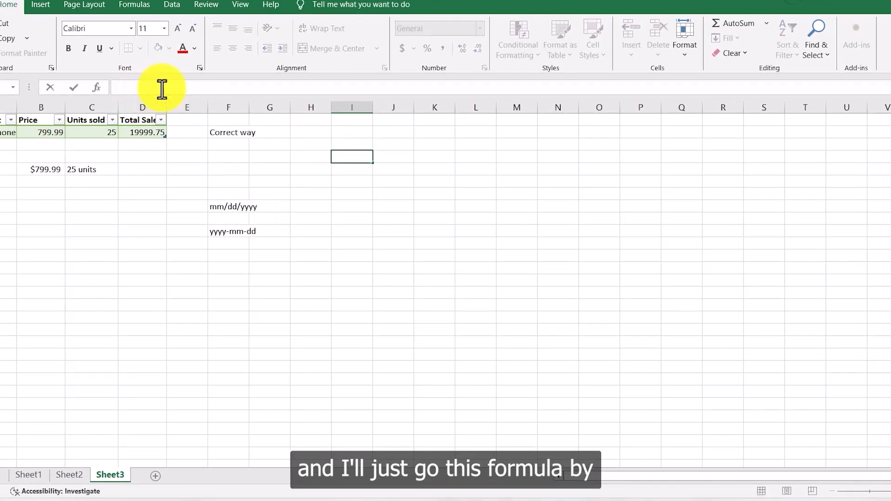
type("=")
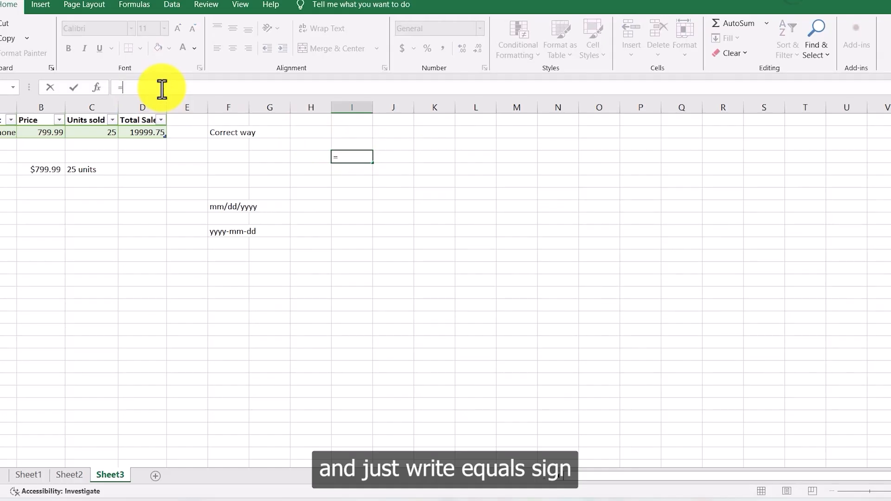
type("date(")
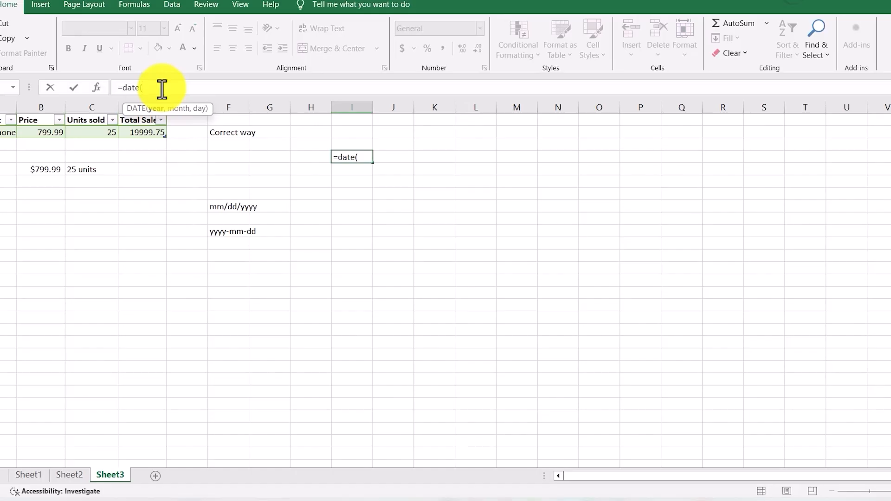
type("2025")
type(",04")
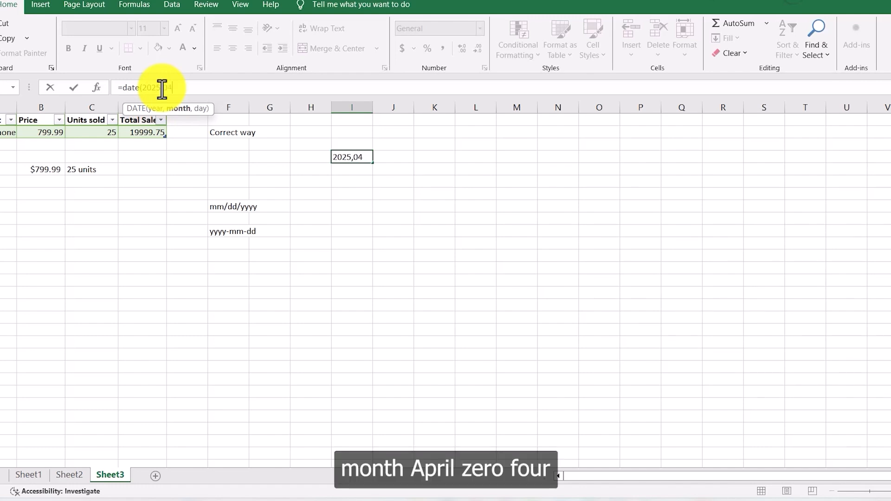
type(",")
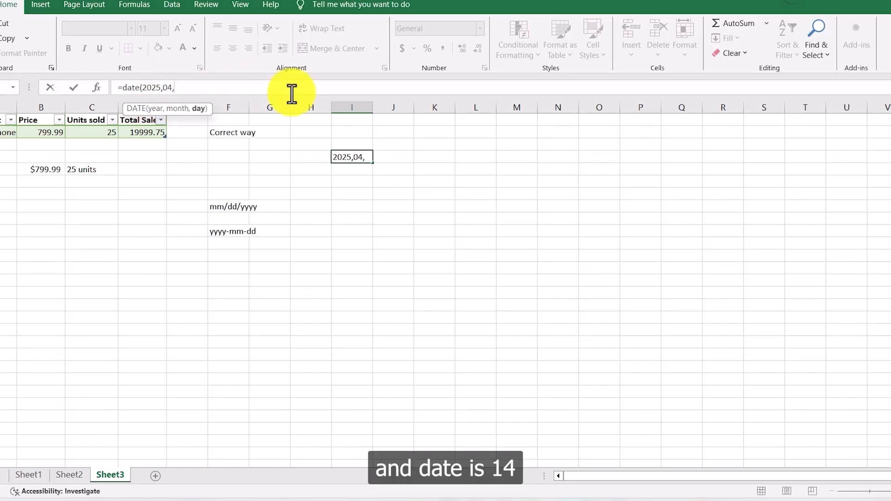
type("14")
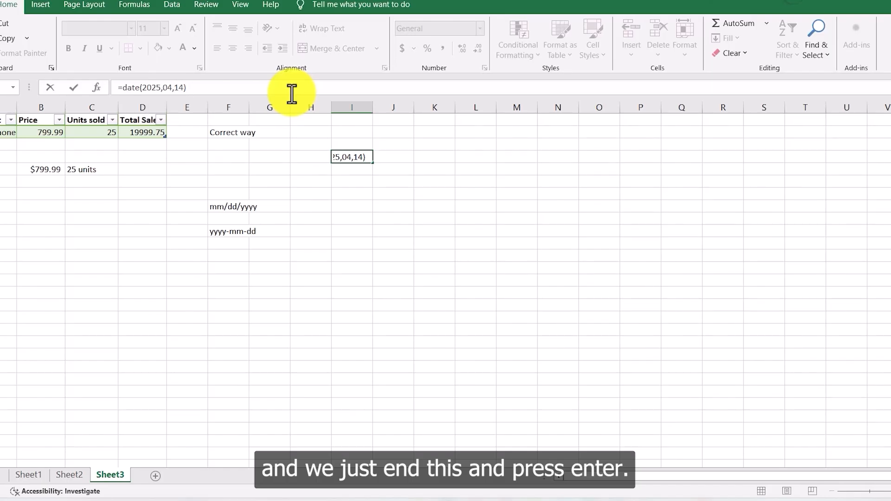
key("Return")
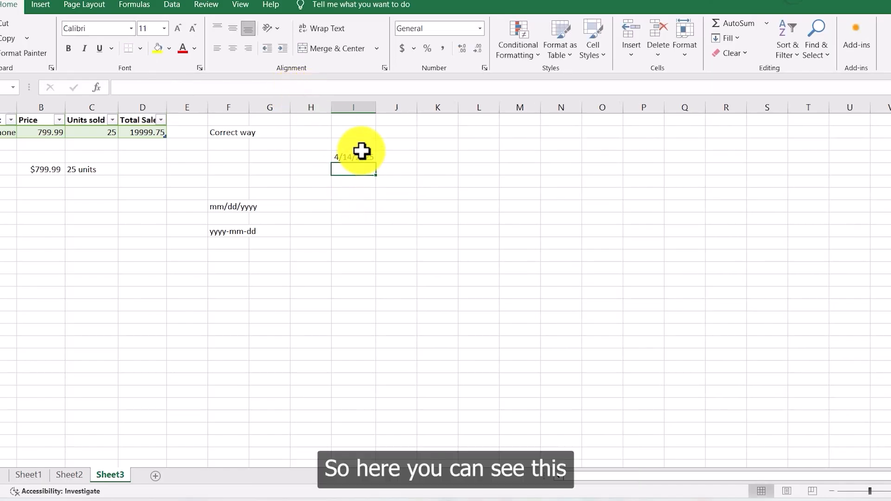
Step: Enter the time format label hh:mm in cell J10
left_click(334, 154)
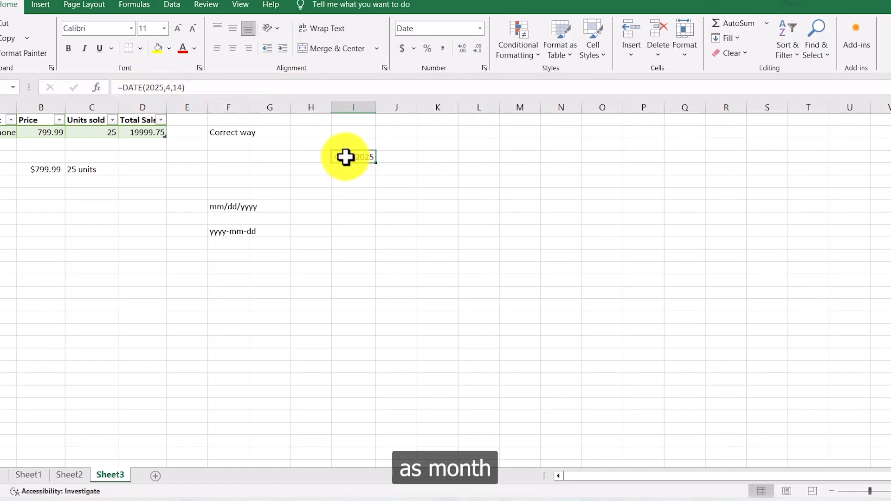
left_click(243, 202)
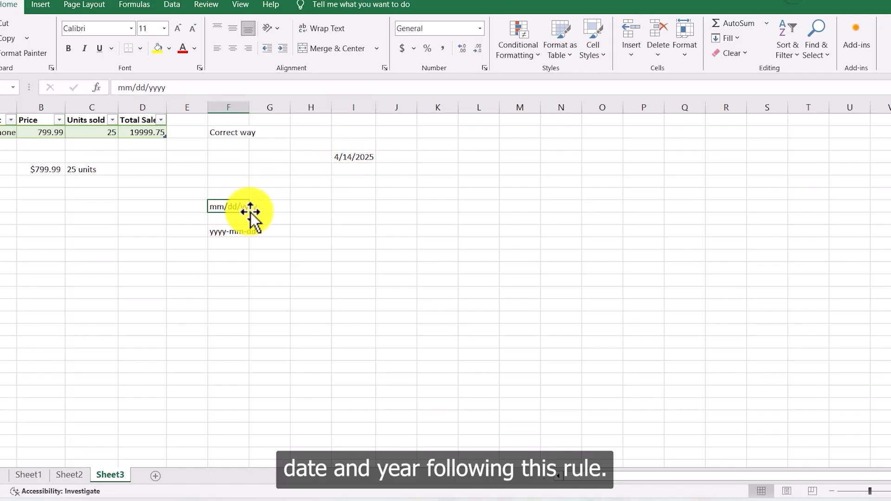
left_click(303, 206)
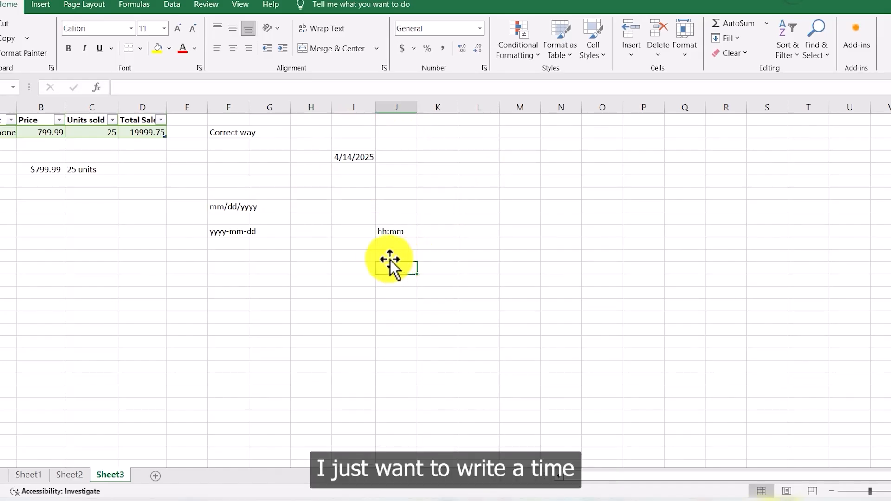
Step: Enter the formula =time(15,45,48) in cell J12
left_click(388, 257)
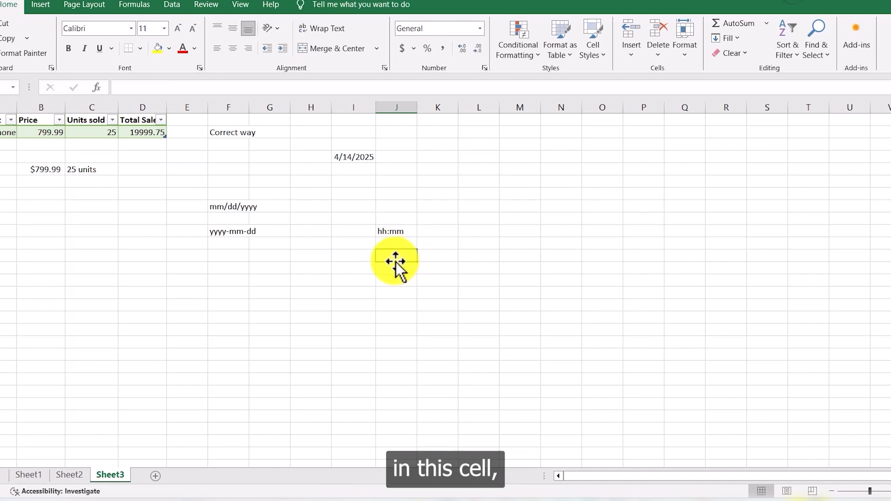
left_click(177, 88)
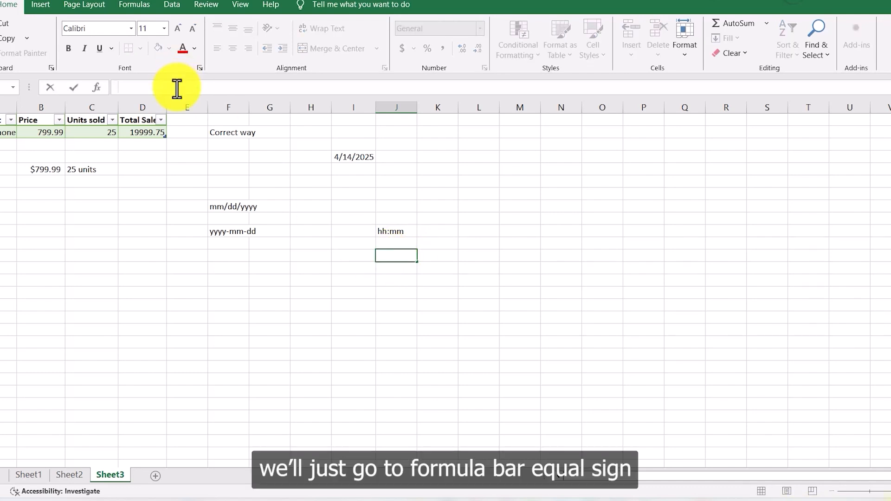
type("=ti")
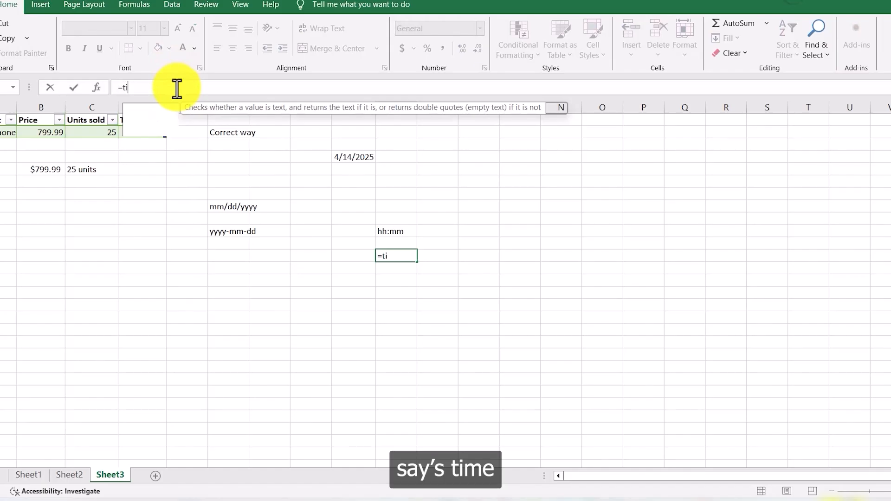
type("me(")
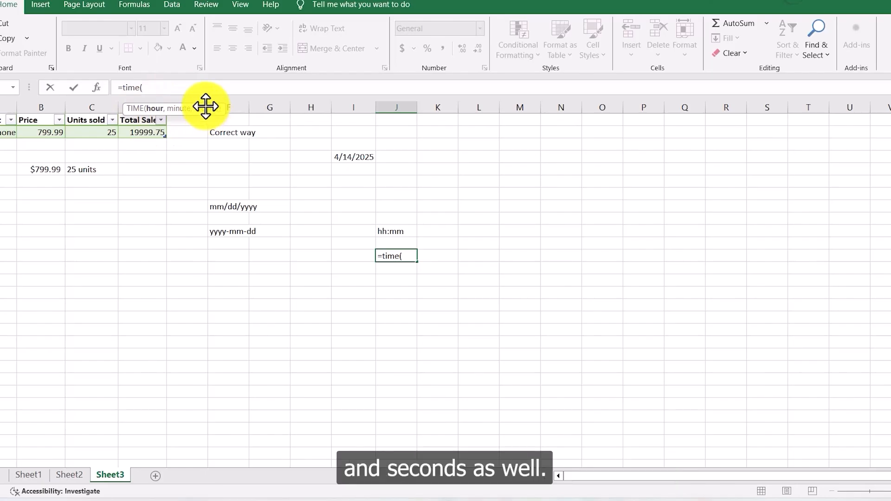
type("15")
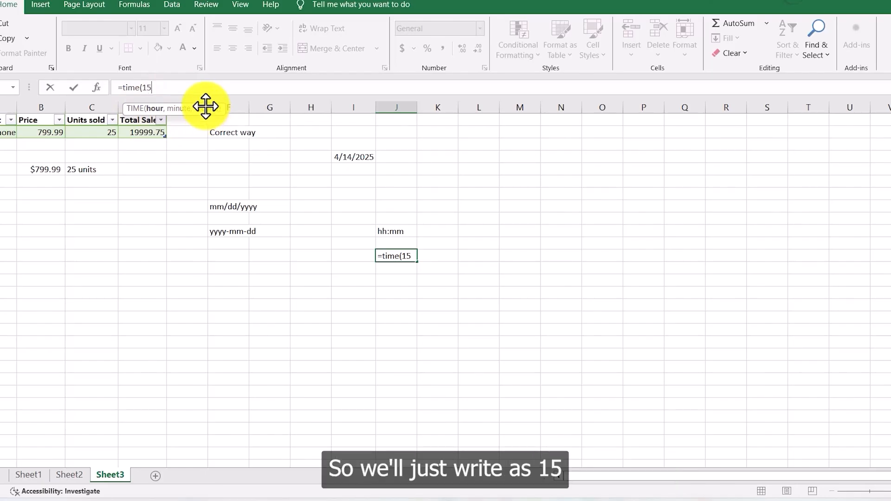
type(",45,4")
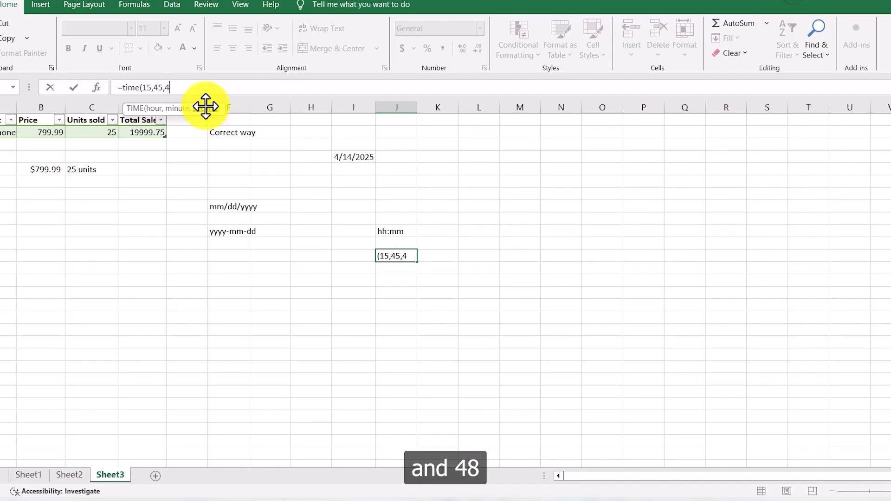
type("8)")
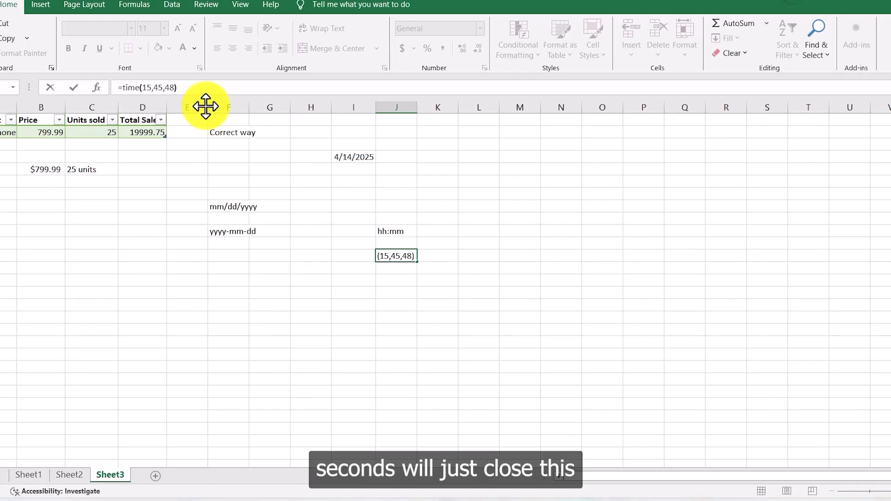
key("Return")
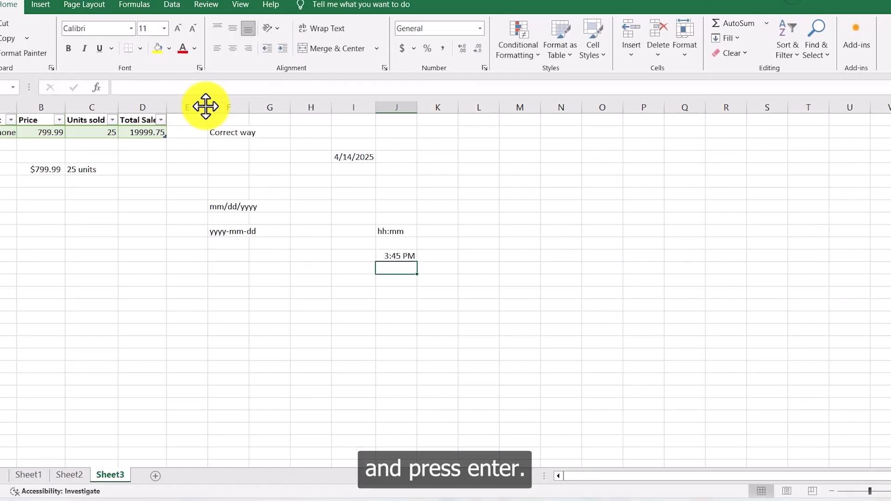
left_click(408, 257)
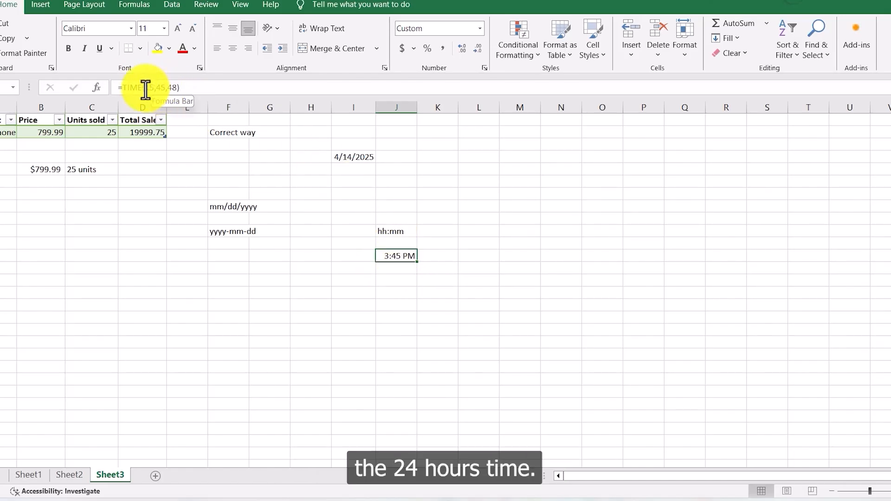
left_click(434, 217)
left_click_drag(397, 207, 400, 256)
left_click(399, 293)
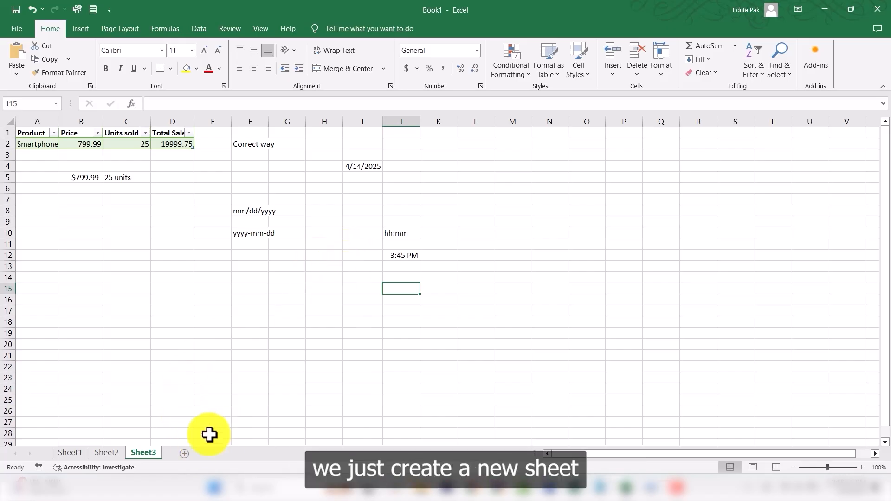
Step: Add a new worksheet, create a table on cells A1:C1, and apply a gray medium table style
left_click(188, 454)
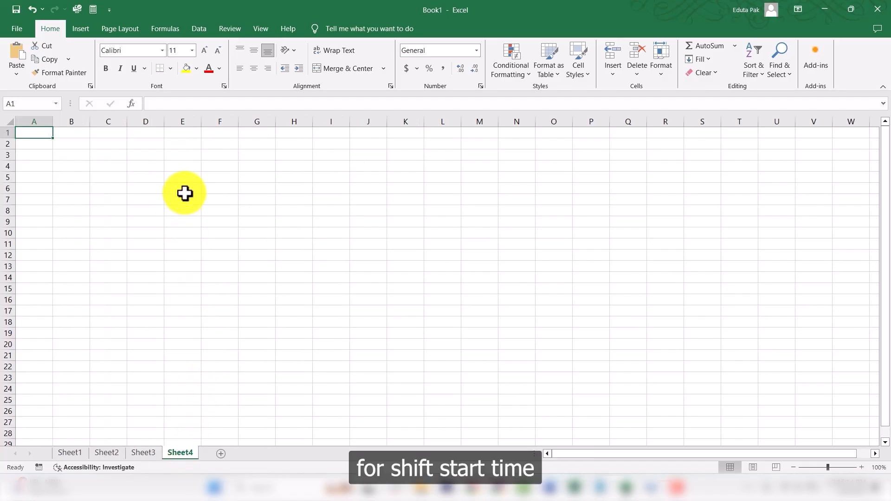
left_click_drag(40, 135, 102, 133)
left_click(81, 29)
left_click(101, 62)
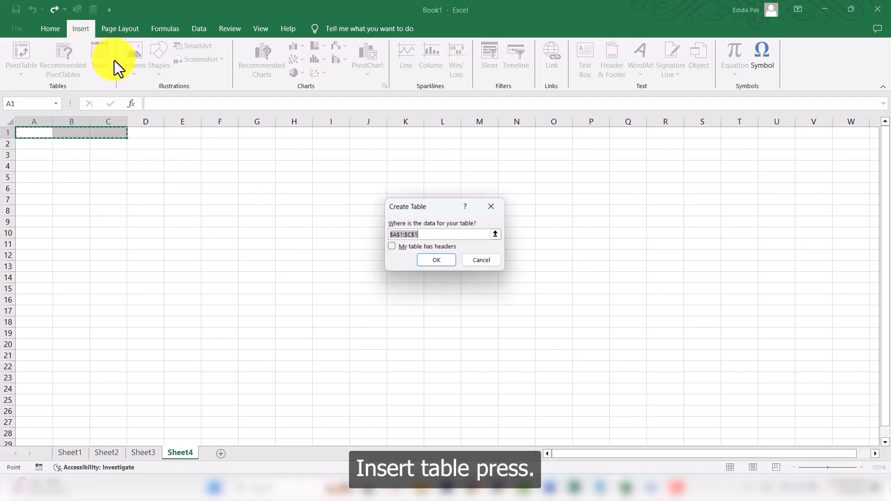
left_click(448, 263)
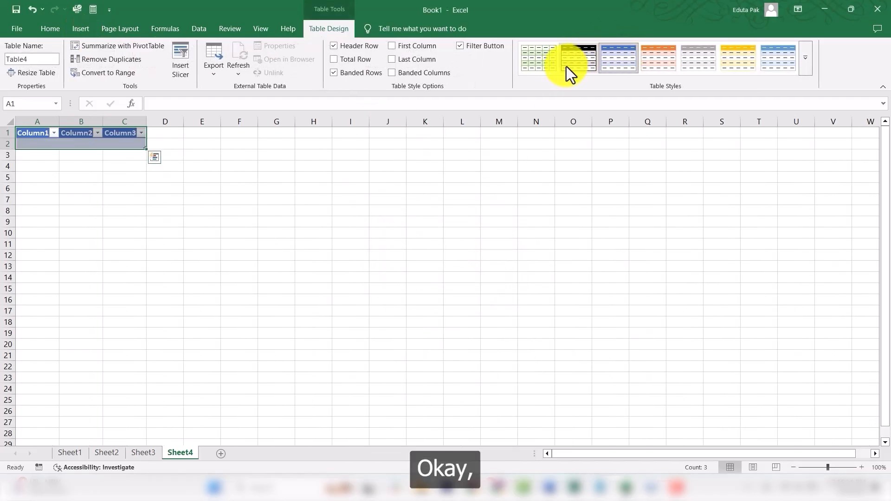
left_click(805, 60)
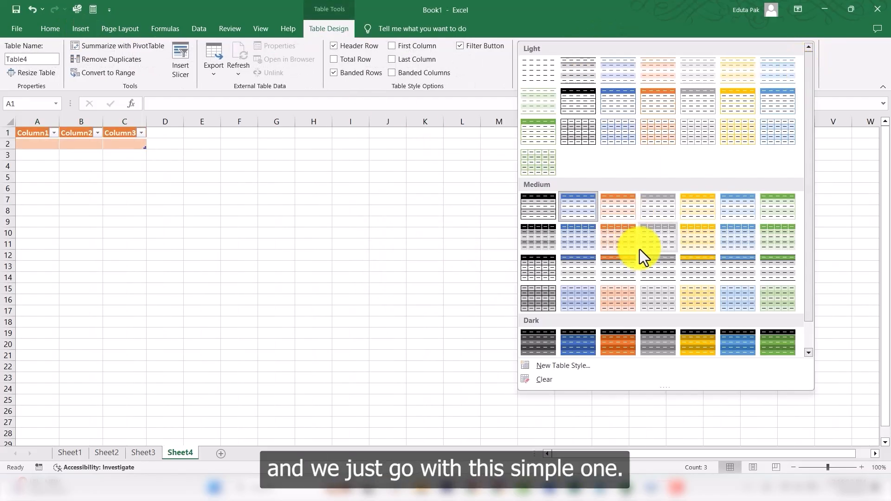
left_click(656, 240)
Step: Rename the first table header to Shift Start Date and autofit column A
left_click(38, 133)
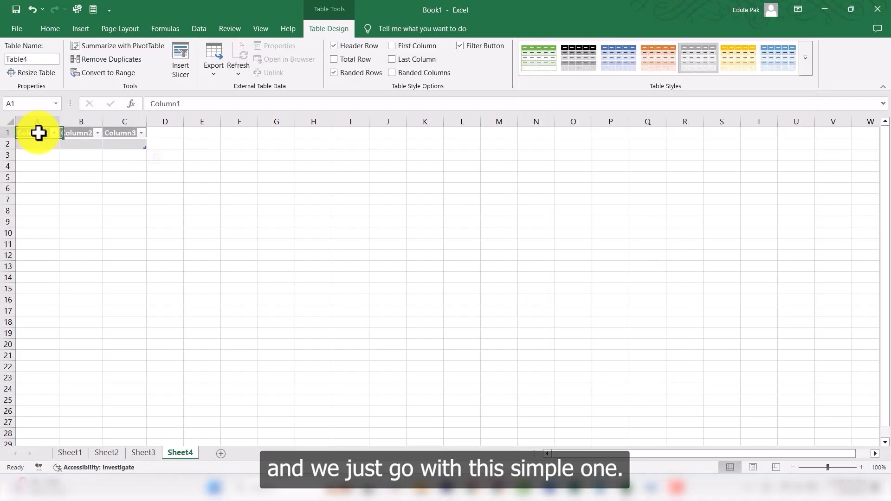
type("Shift Start")
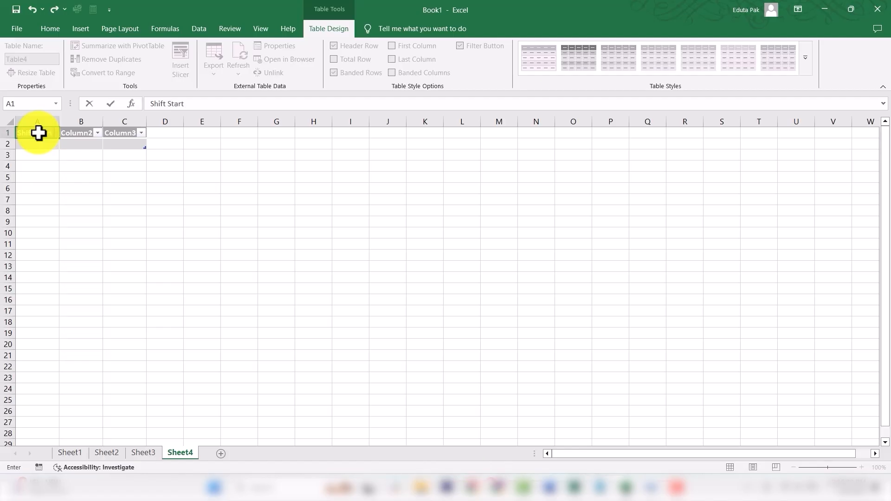
type(" Date")
left_click(72, 155)
double_click(59, 121)
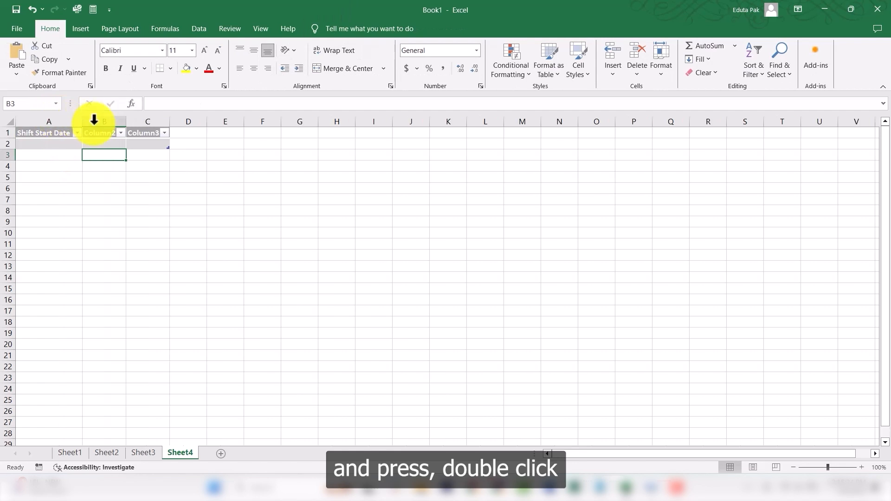
Step: Rename the second table header to Shift End Date and autofit column B
left_click(103, 133)
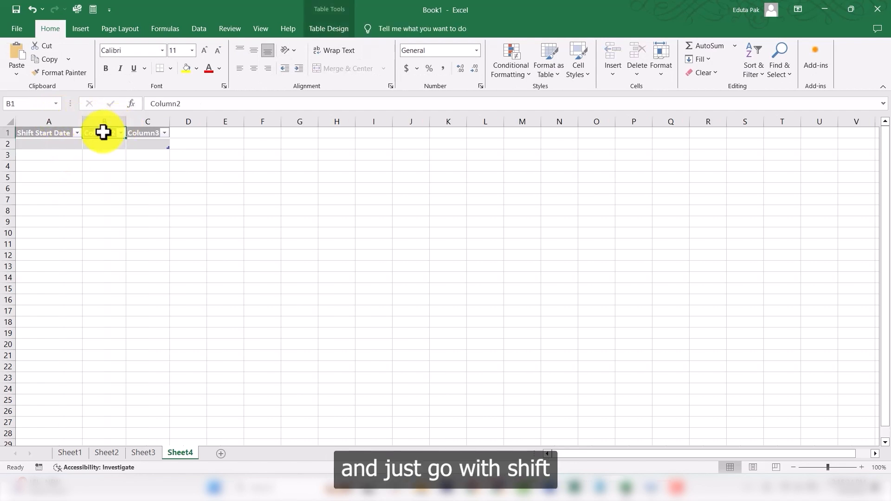
type("Shift")
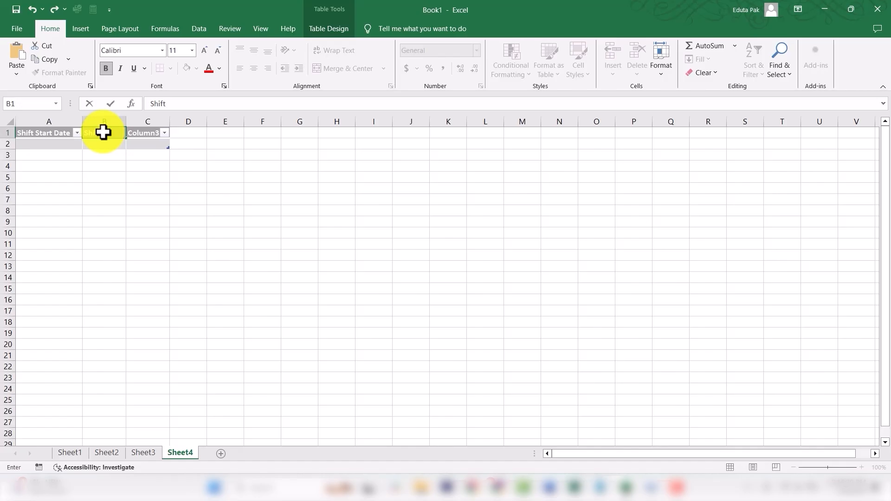
type(" End date")
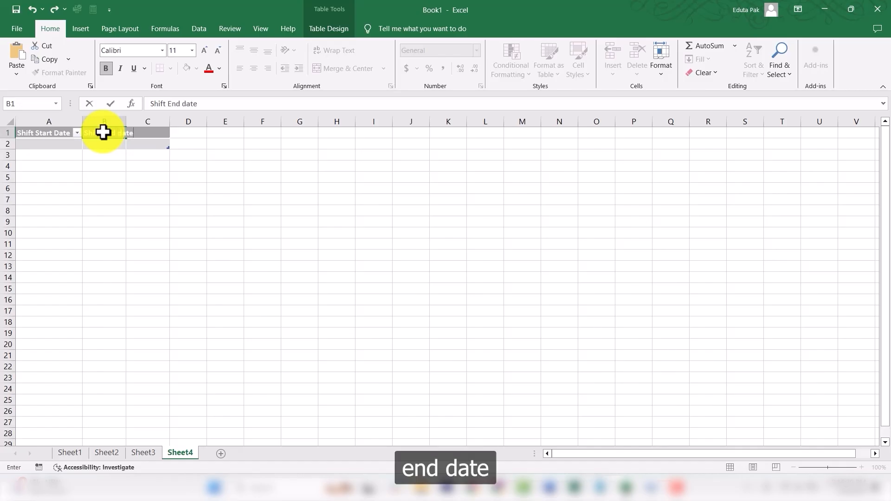
left_click(100, 131)
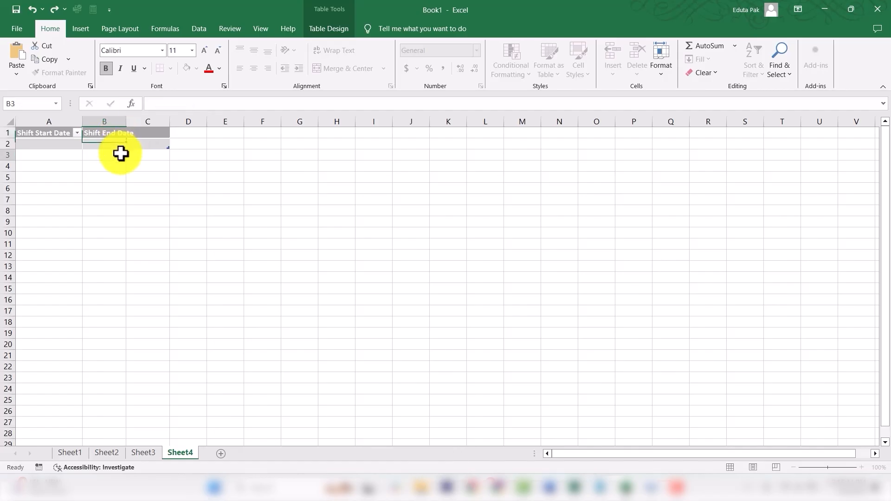
left_click(121, 154)
double_click(126, 120)
Step: Rename the third table header to Start Time
left_click(165, 136)
type("S")
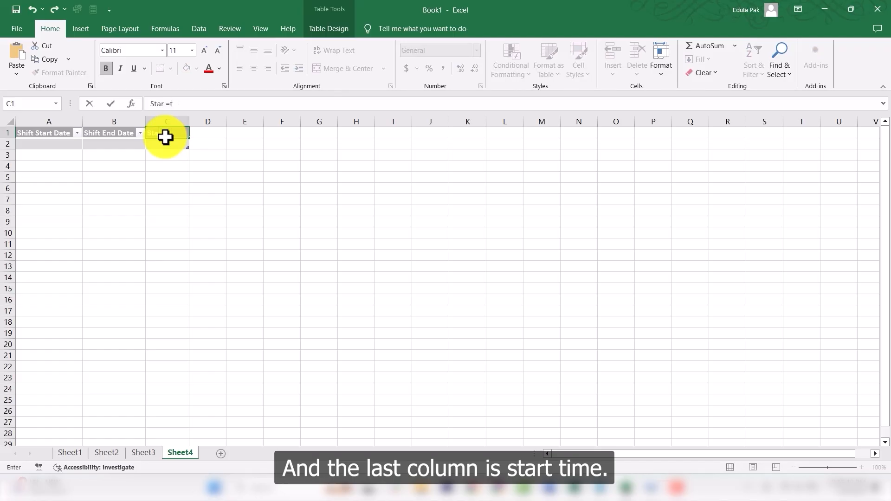
type("tart Time")
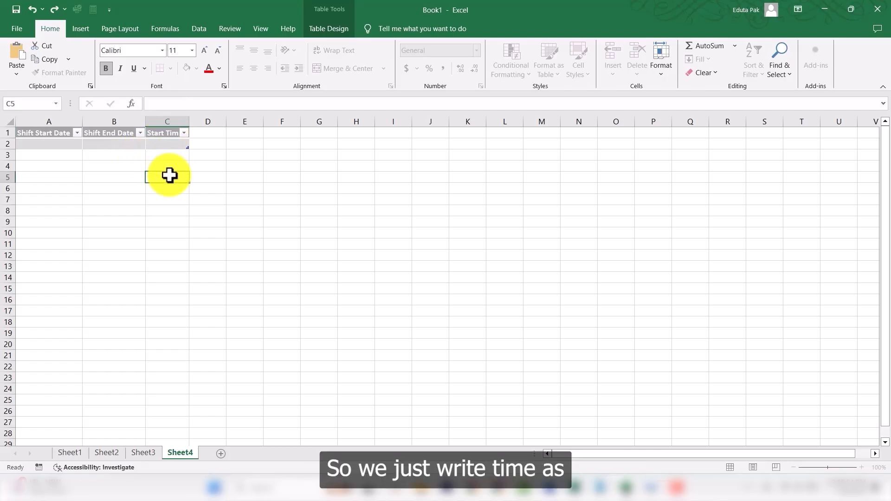
left_click(168, 176)
Step: Enter the formula =date(2024,06,19) in cell A2 under Shift Start Date
left_click(47, 147)
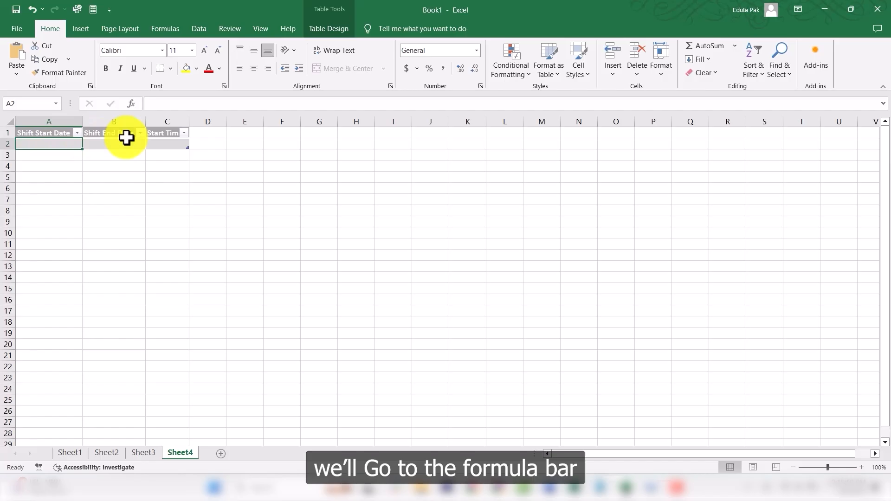
left_click(181, 106)
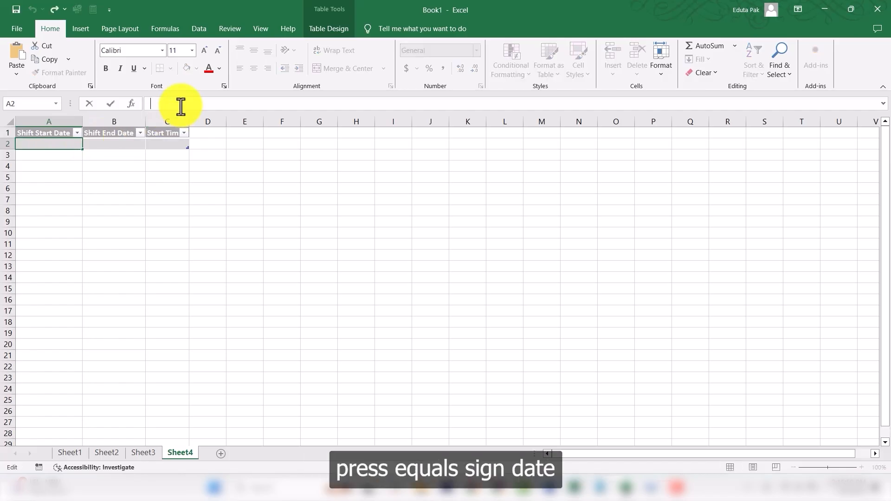
type("=")
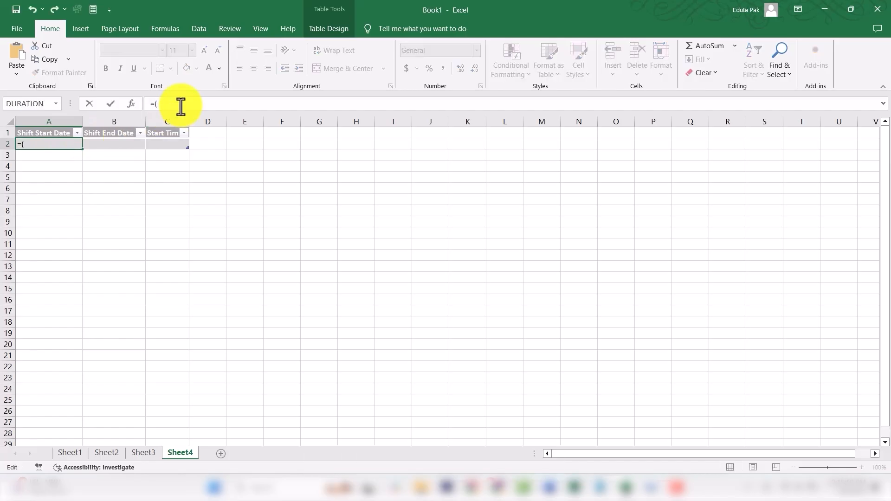
type("date(")
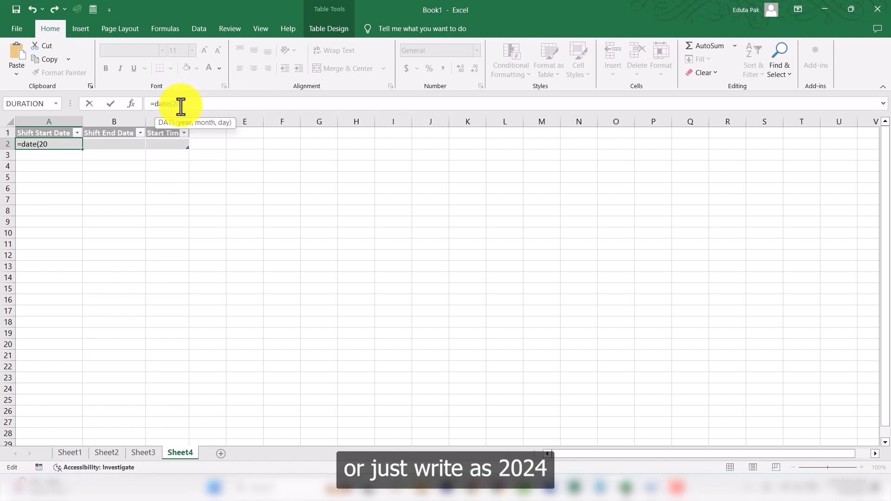
type("2024,")
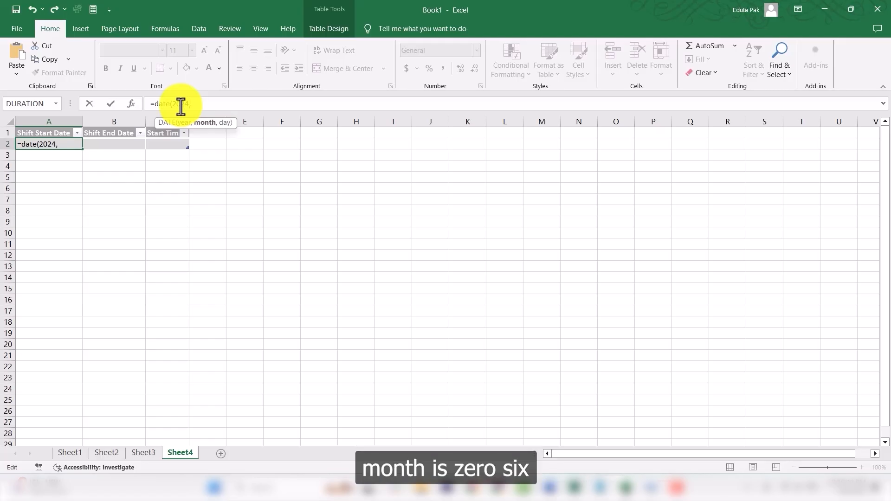
type("06")
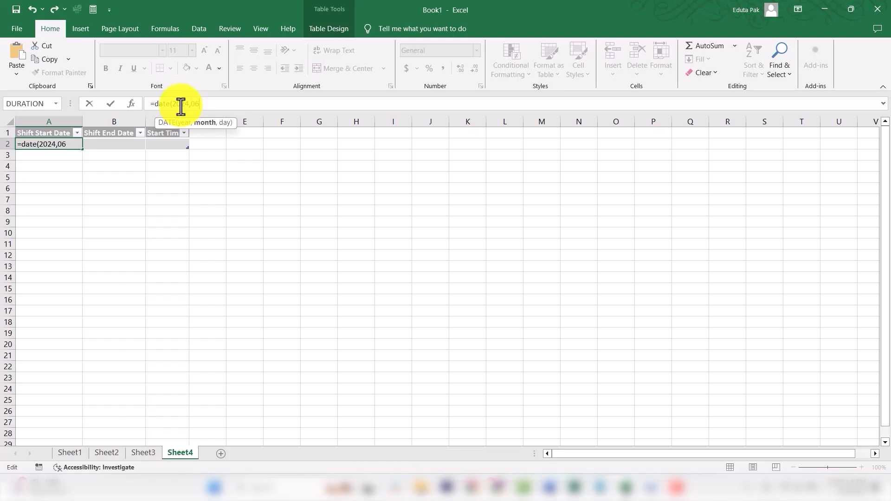
type(",1")
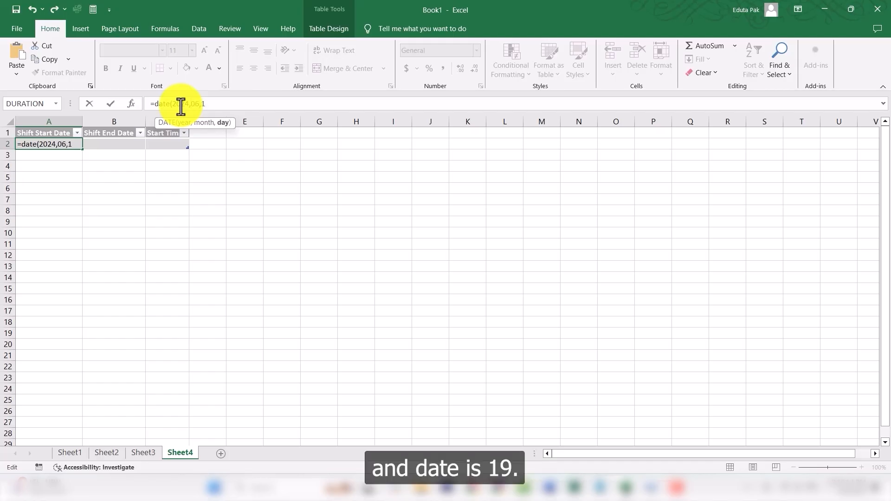
type("9")
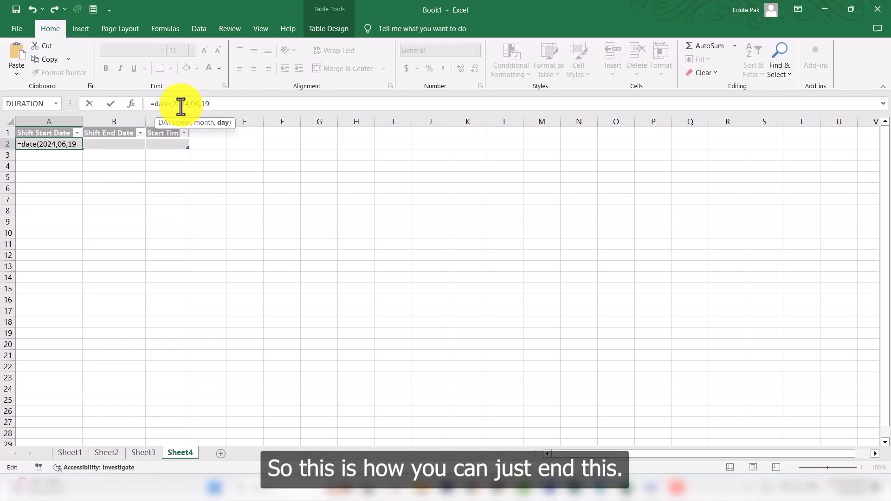
key("Return")
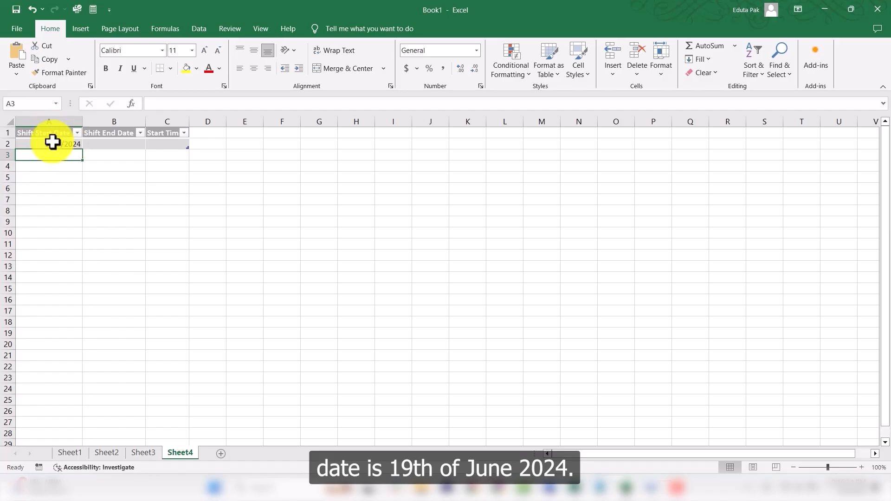
Step: Enter the formula =date(2025, 02, 21) in cell B2 under Shift End Date
left_click(109, 143)
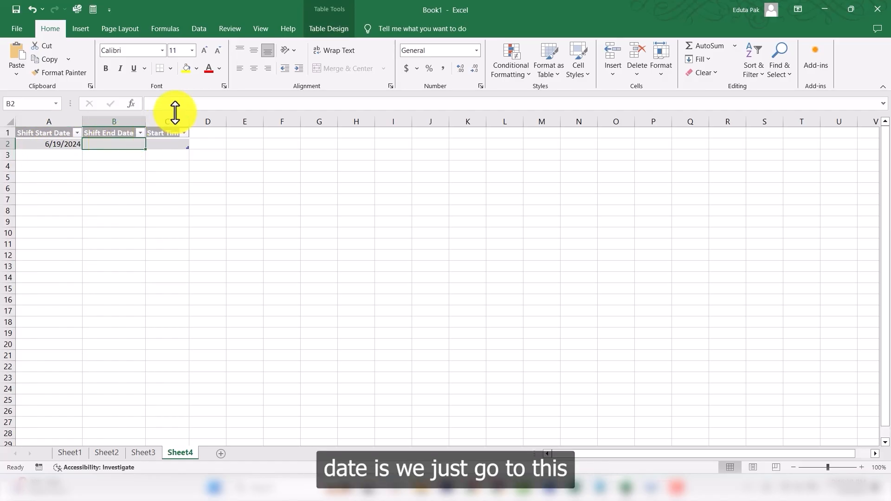
left_click(180, 99)
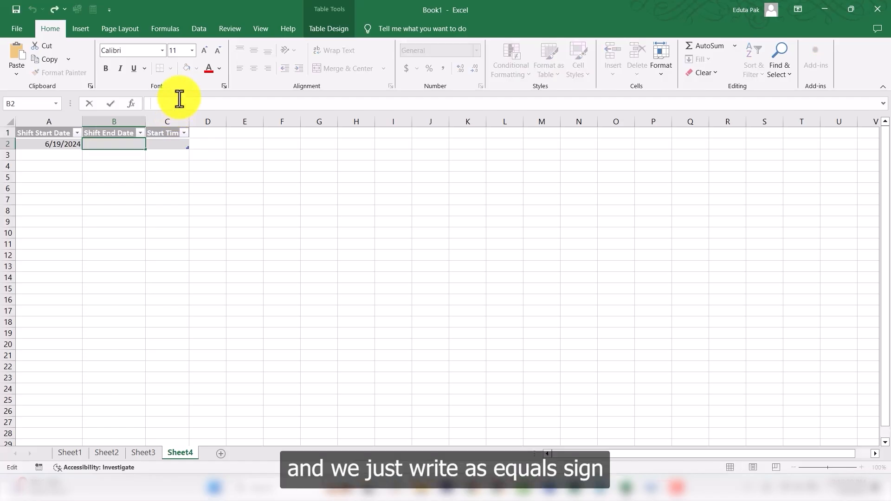
type("=")
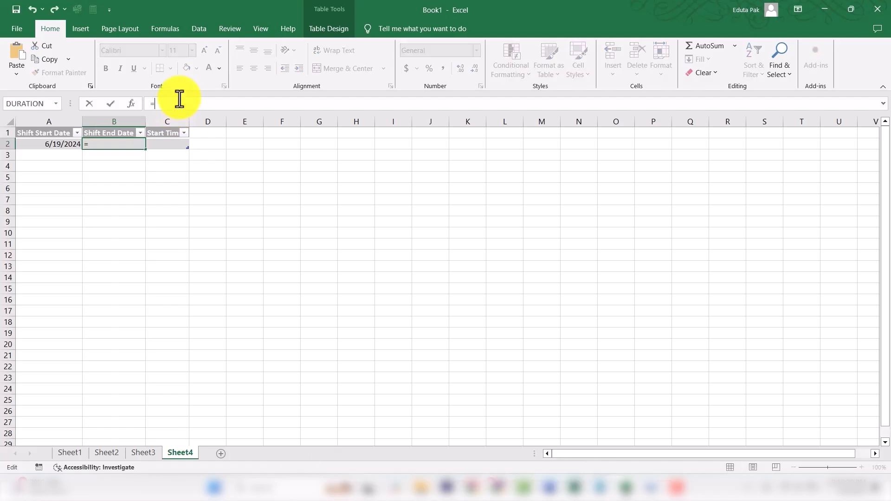
type("date")
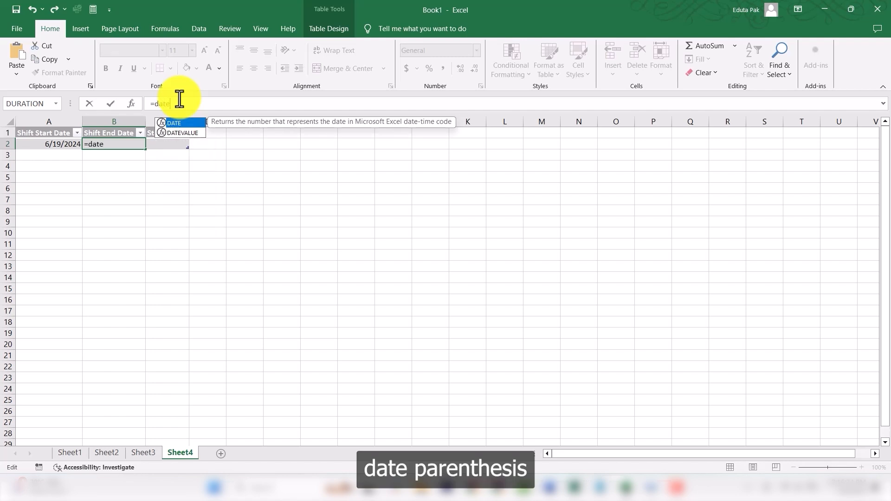
type("(20")
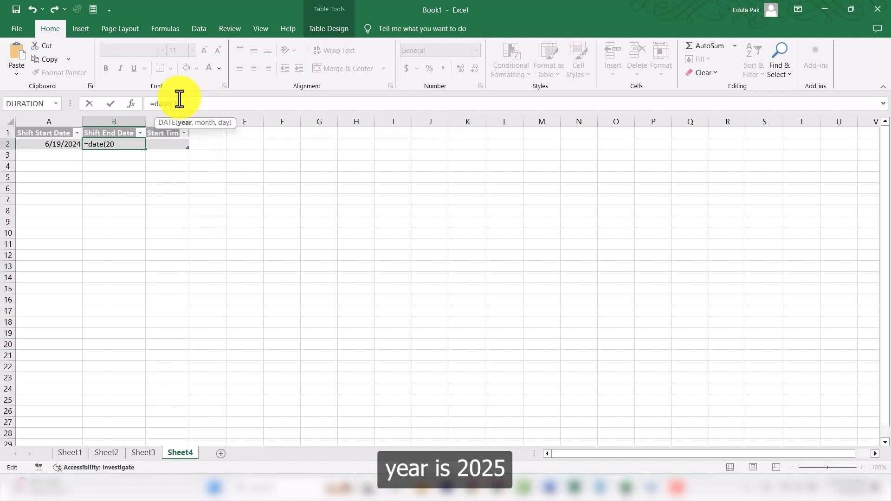
type("25, 02")
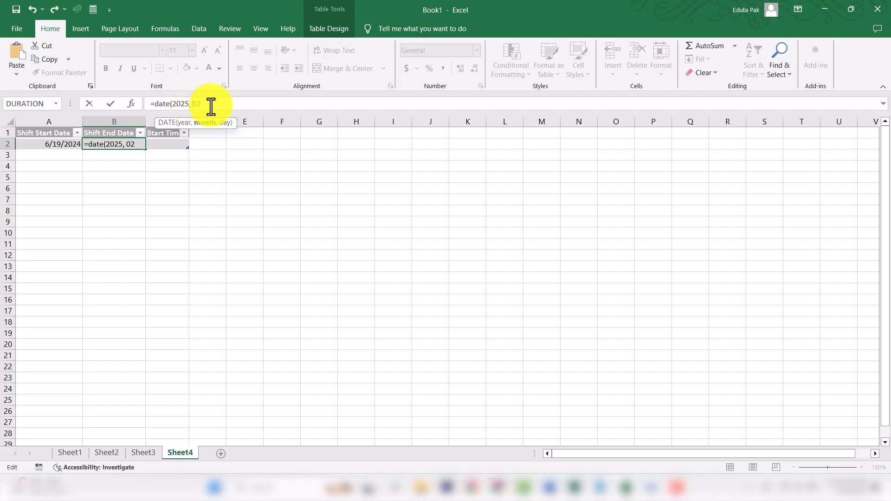
type(",")
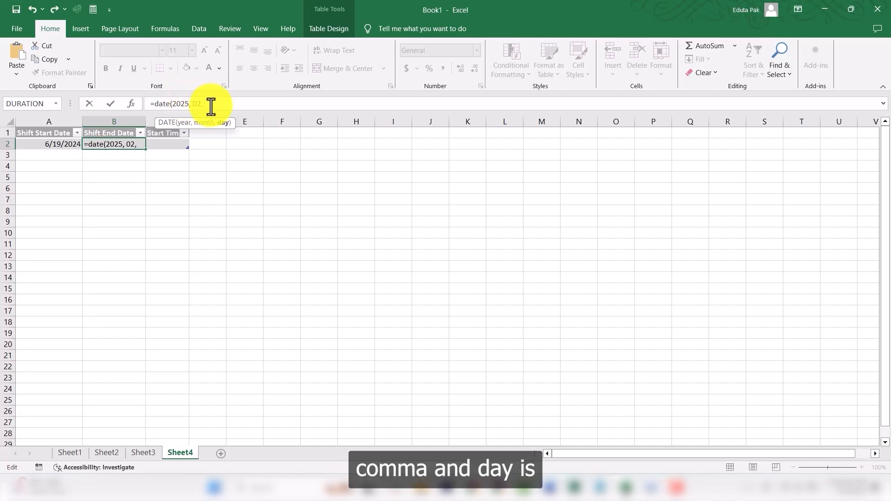
type(" 21")
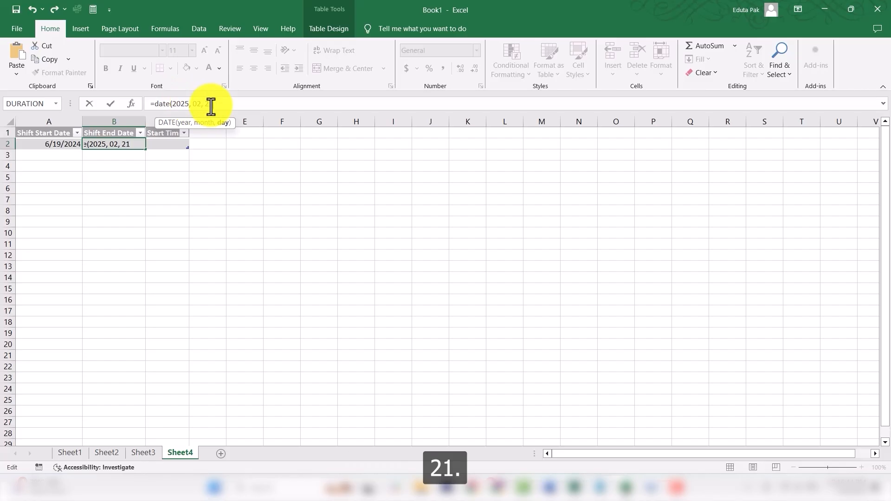
type(")")
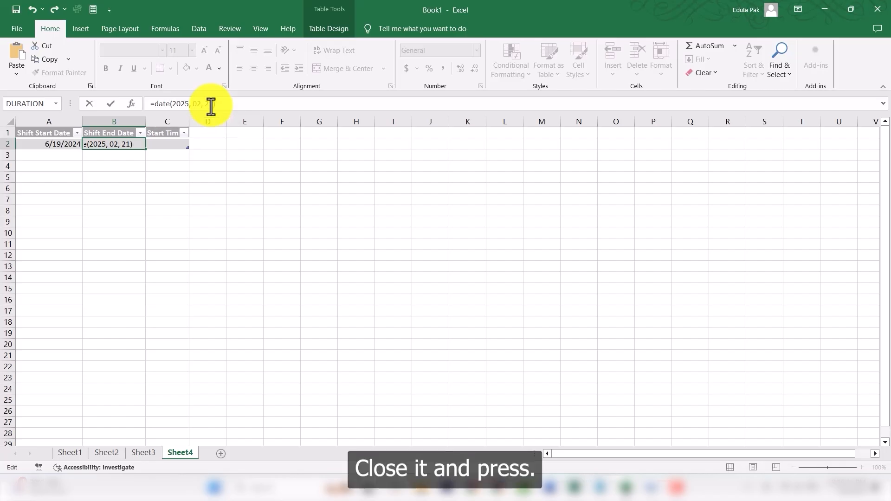
key("Return")
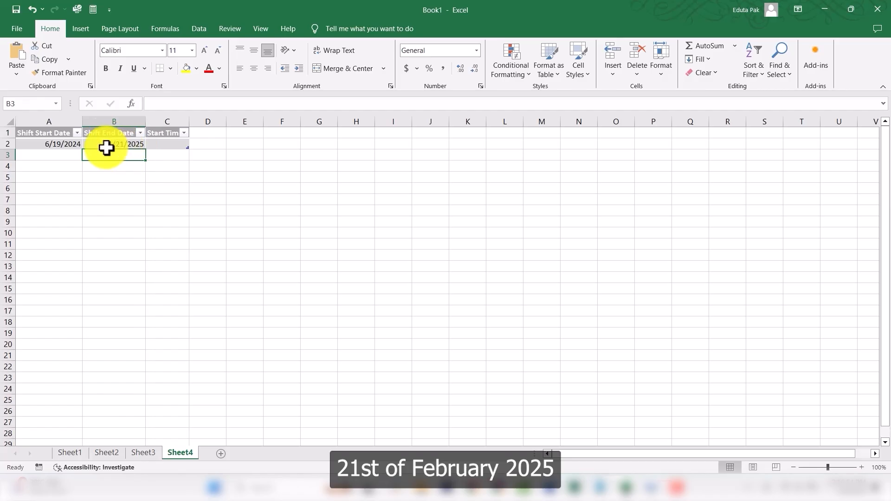
Step: Autofit column C and enter the formula =time(17,00,00) in cell C2 under Start Time
left_click(173, 144)
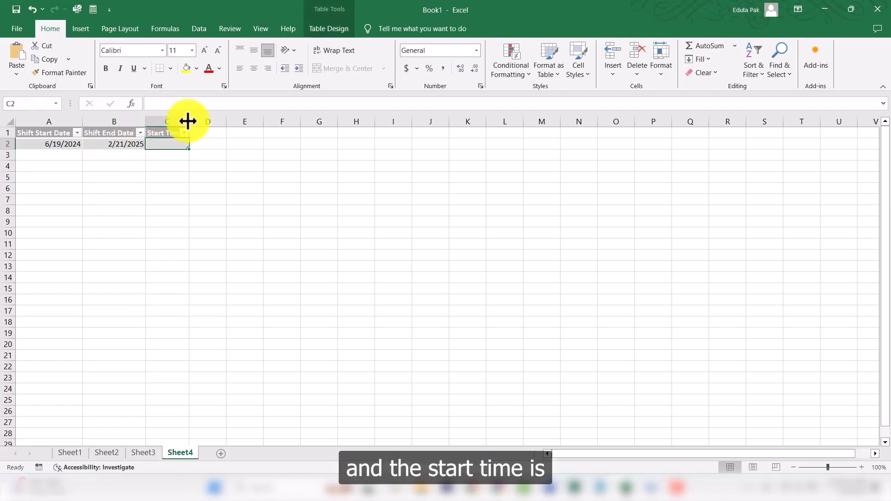
double_click(188, 121)
left_click(189, 108)
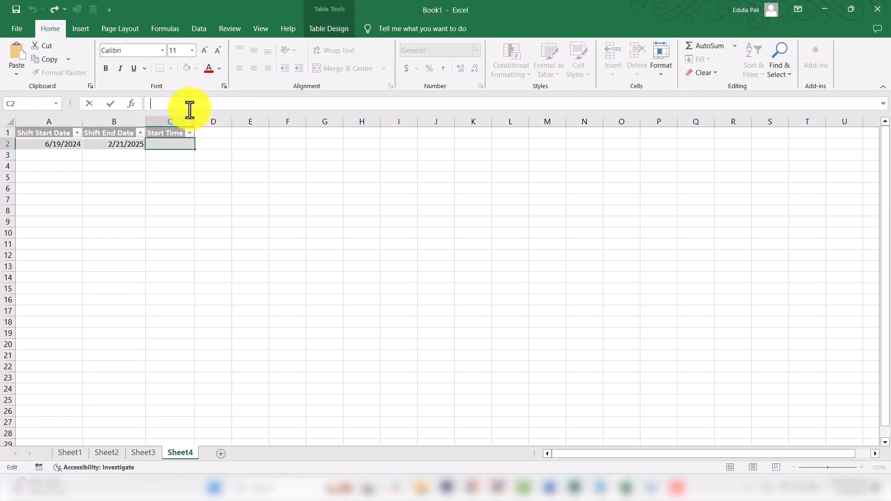
type("=time")
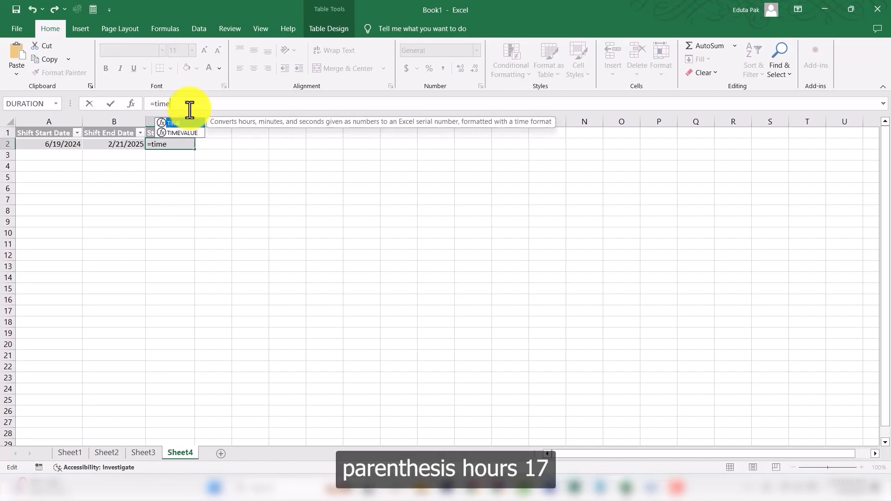
type("(17")
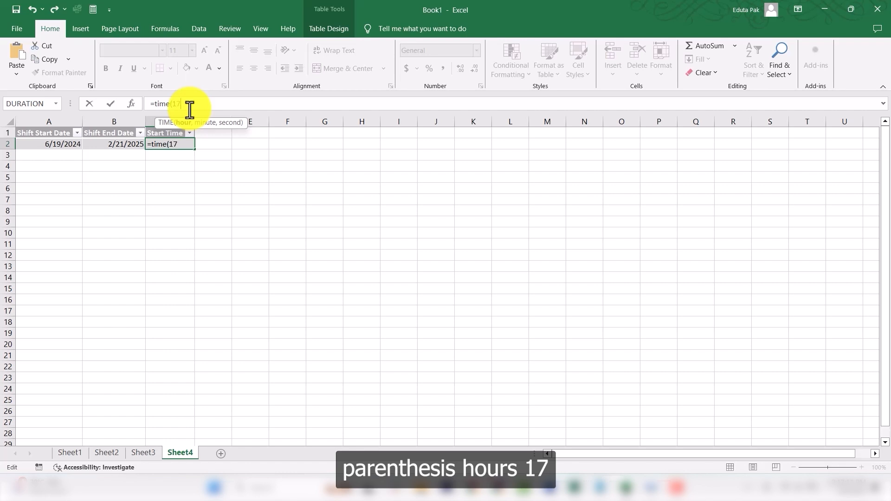
type(",")
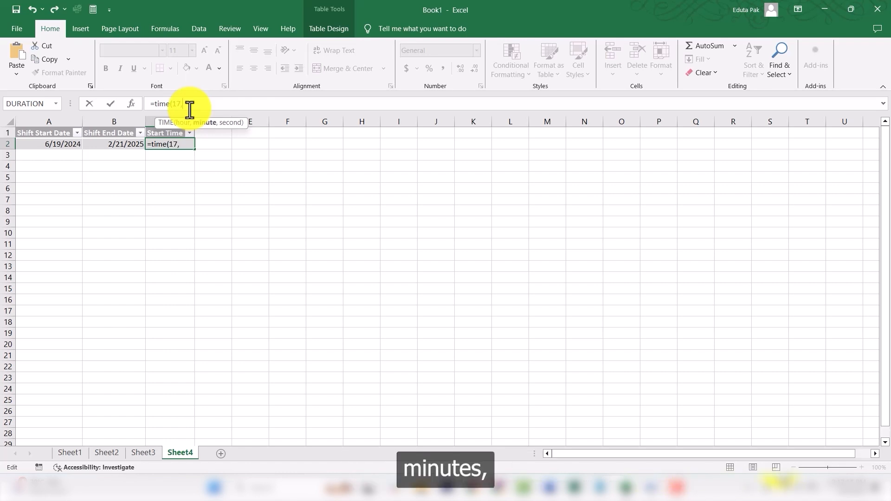
type("00,")
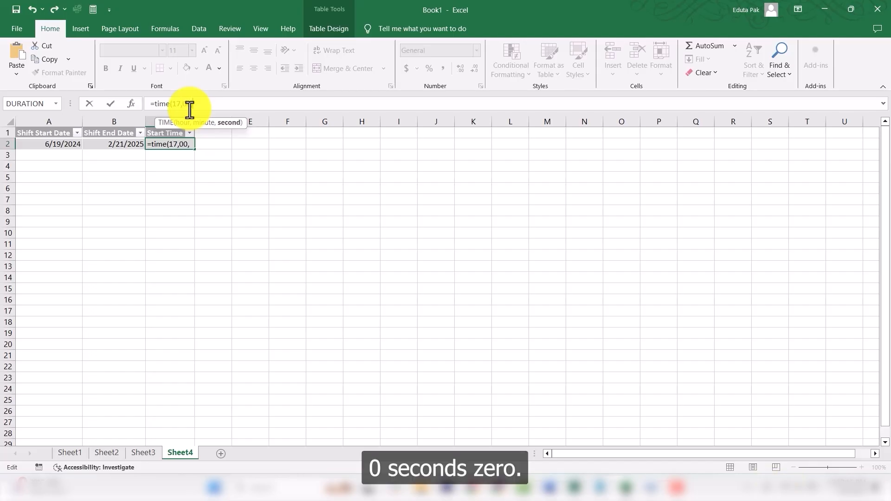
type("00)")
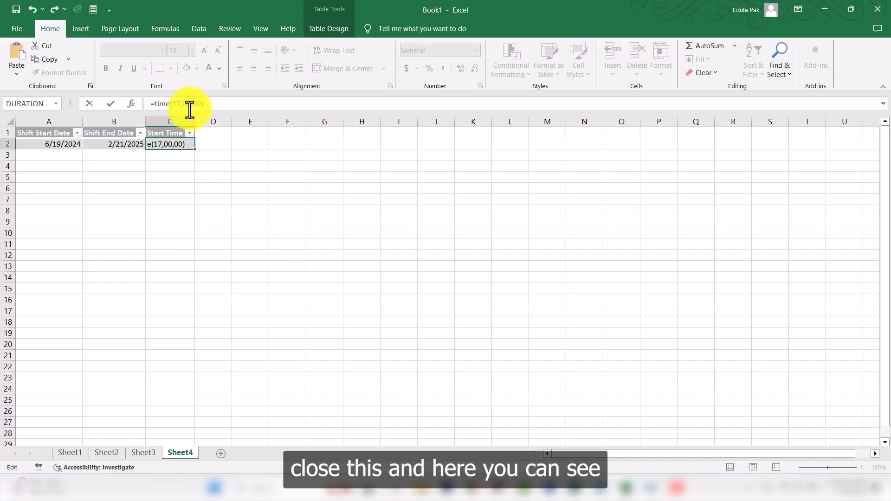
key("Return")
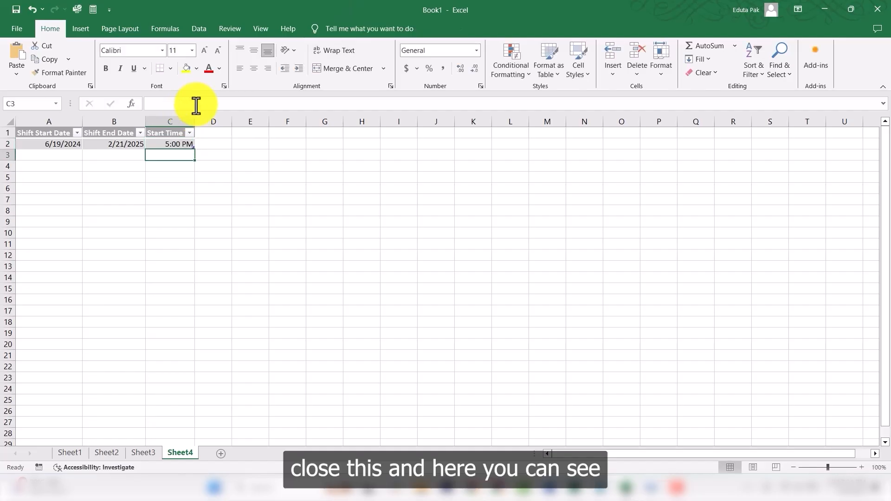
Step: Review the entered start time formula and the filled table row of dates and time
left_click(179, 144)
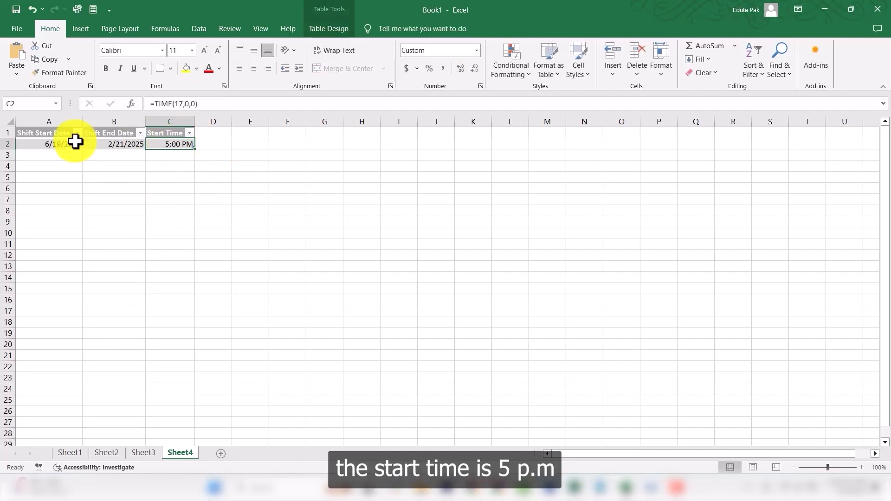
left_click(30, 131)
left_click(125, 179)
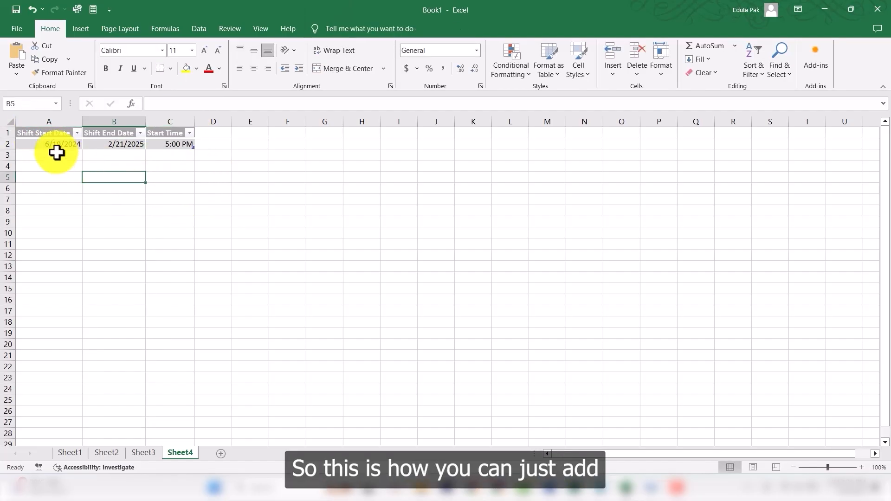
left_click(57, 148)
left_click(163, 147)
left_click_drag(56, 136, 203, 154)
left_click(191, 268)
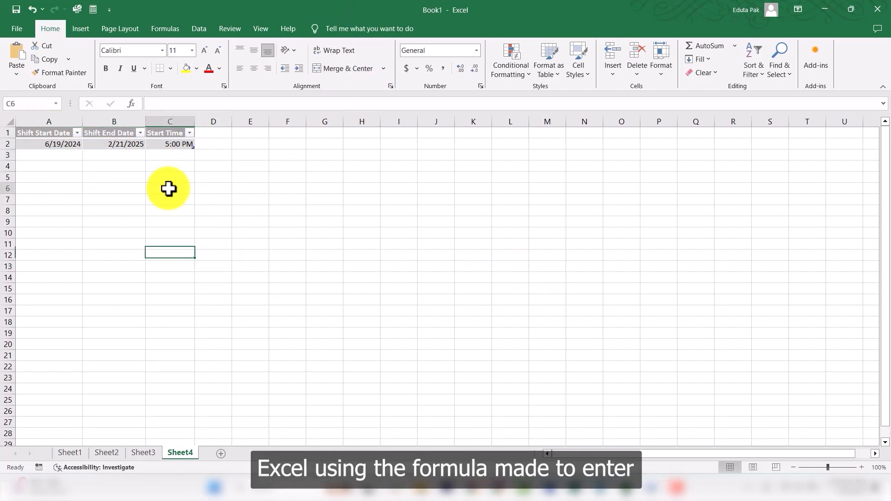
left_click(18, 133)
left_click(106, 199)
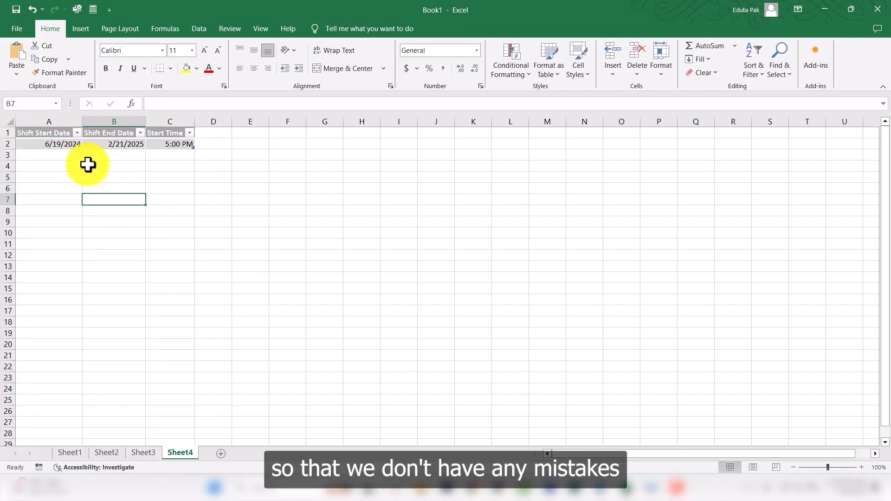
left_click_drag(56, 135, 163, 145)
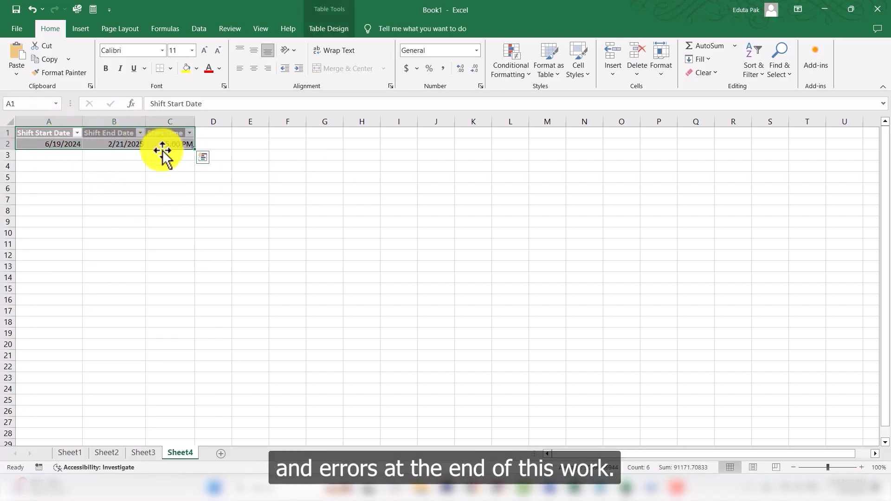
left_click(155, 188)
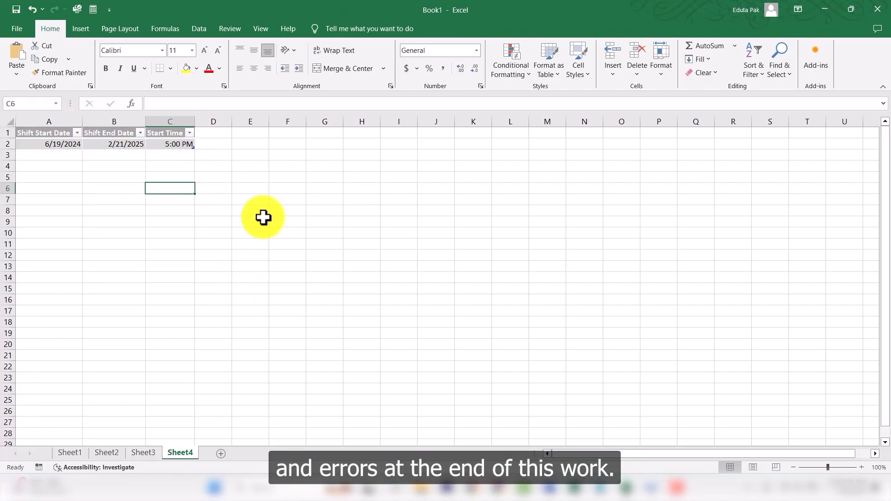
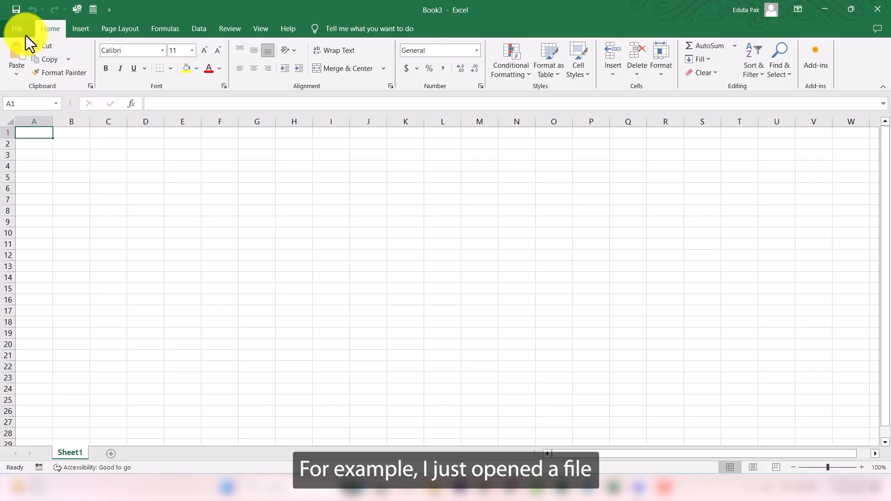
Step: Open the recent workbook Orders-With Nulls.xlsx
left_click(26, 35)
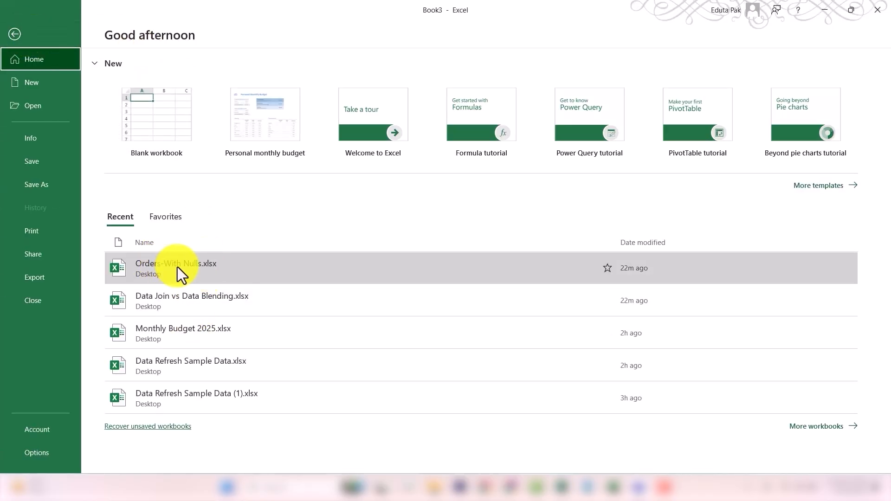
left_click(194, 267)
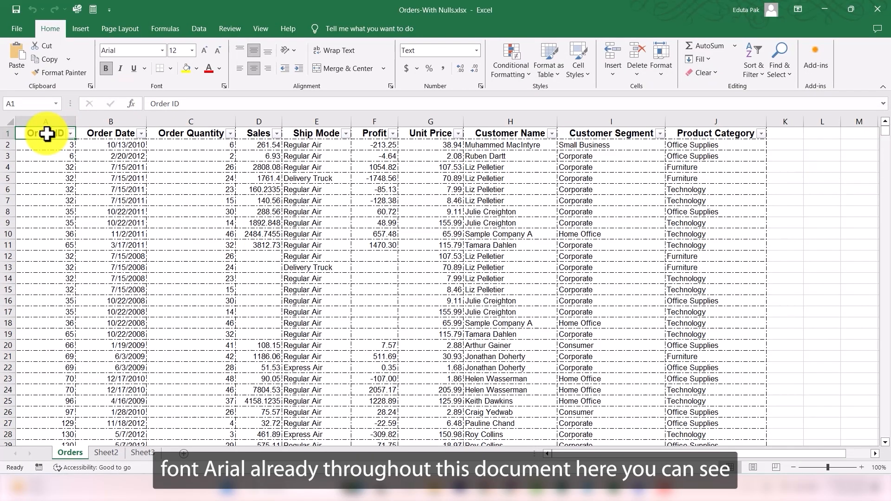
Step: Select the header row from Order ID to Product Category and increase its font size to 14
left_click_drag(48, 133, 697, 134)
left_click(430, 199)
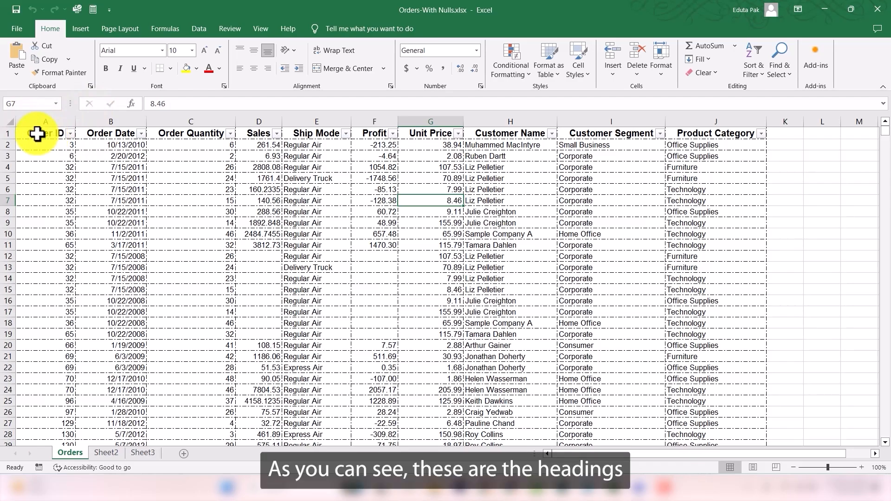
left_click_drag(36, 134, 687, 133)
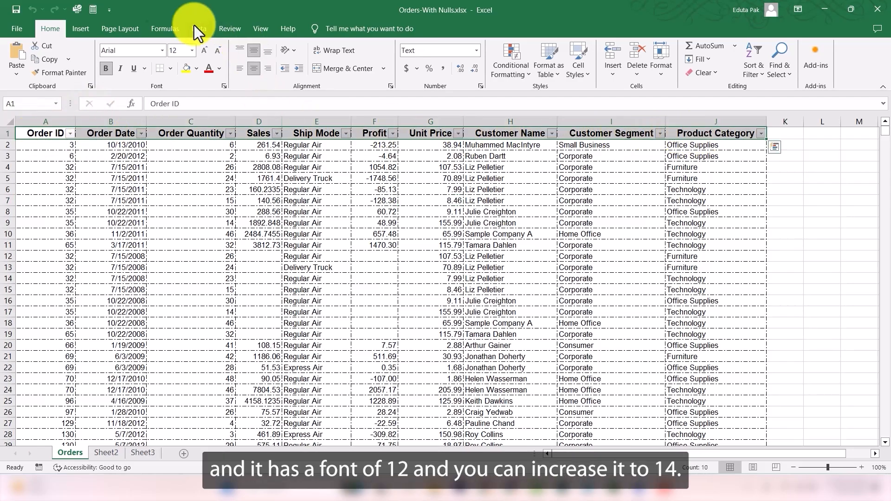
left_click(207, 55)
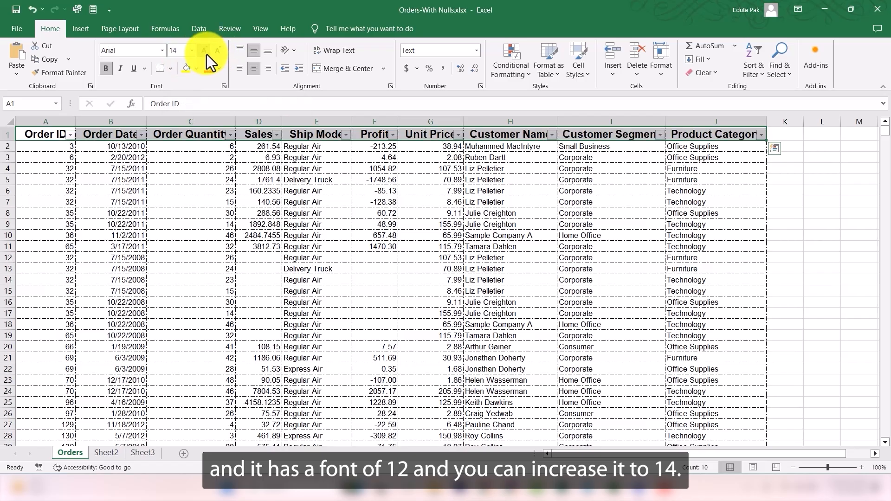
Step: Autofit the widths of columns A through J so every heading fits
left_click(831, 206)
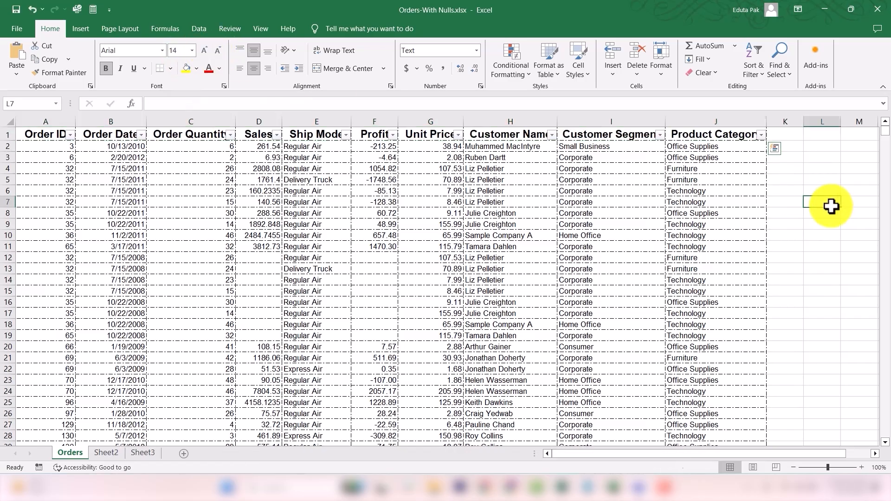
double_click(75, 118)
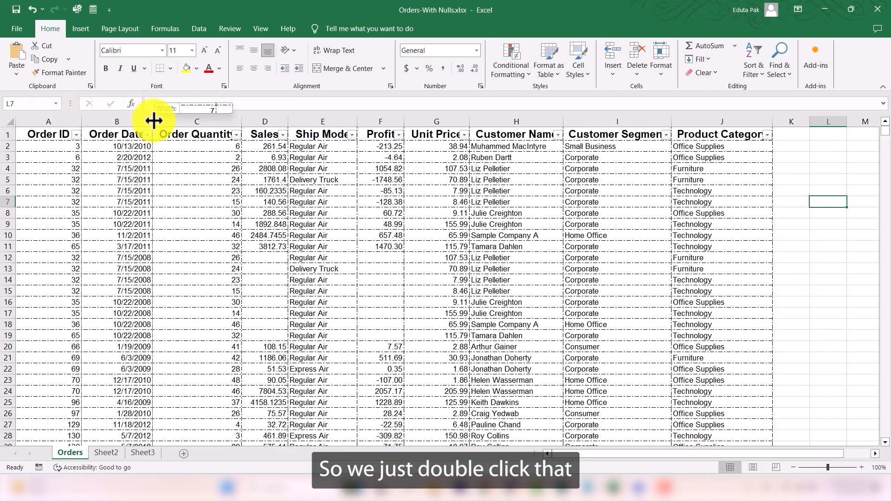
double_click(153, 119)
double_click(250, 121)
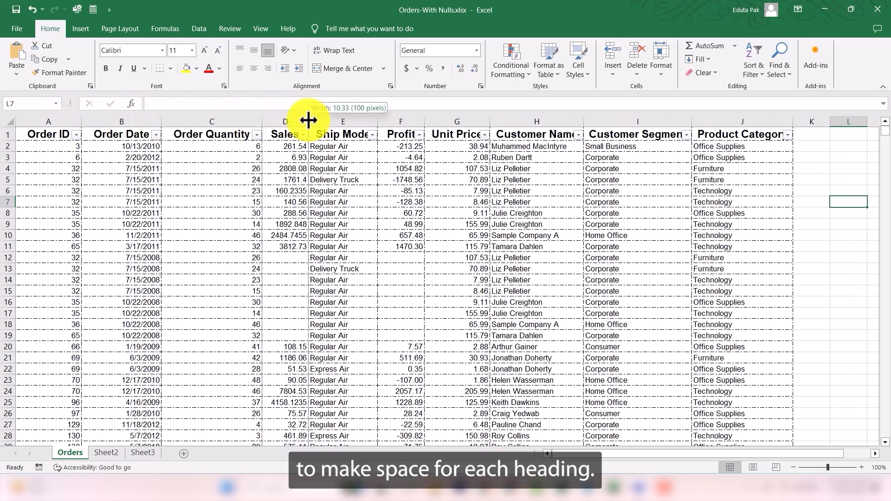
double_click(309, 121)
double_click(384, 121)
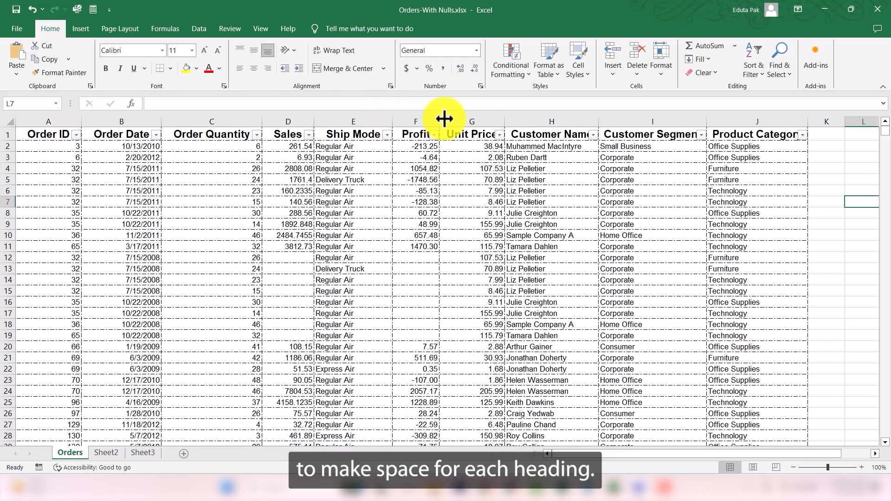
double_click(440, 121)
double_click(512, 119)
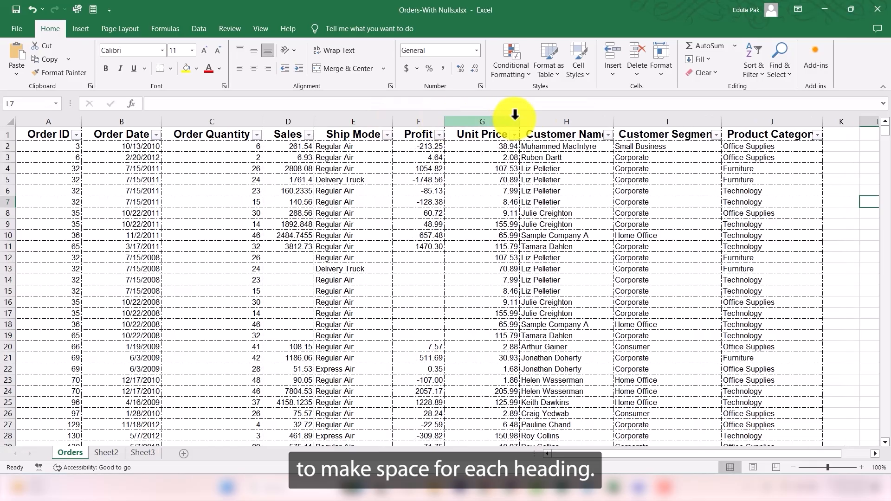
double_click(613, 121)
double_click(734, 124)
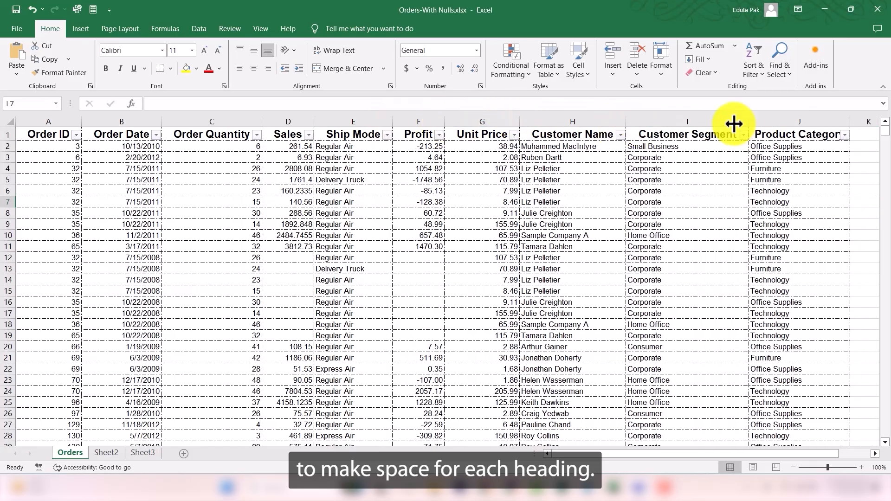
double_click(850, 123)
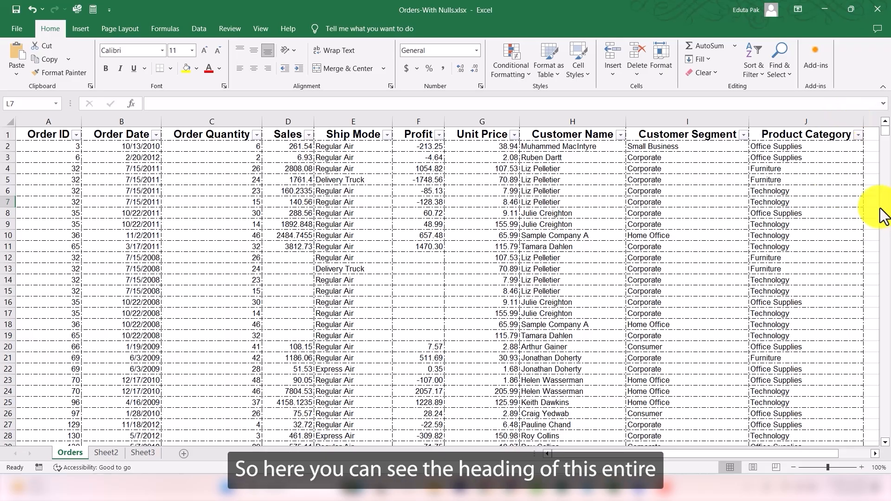
Step: Examine the formatting of the header row and the data rows of the orders table
left_click(797, 205)
left_click_drag(57, 138, 826, 134)
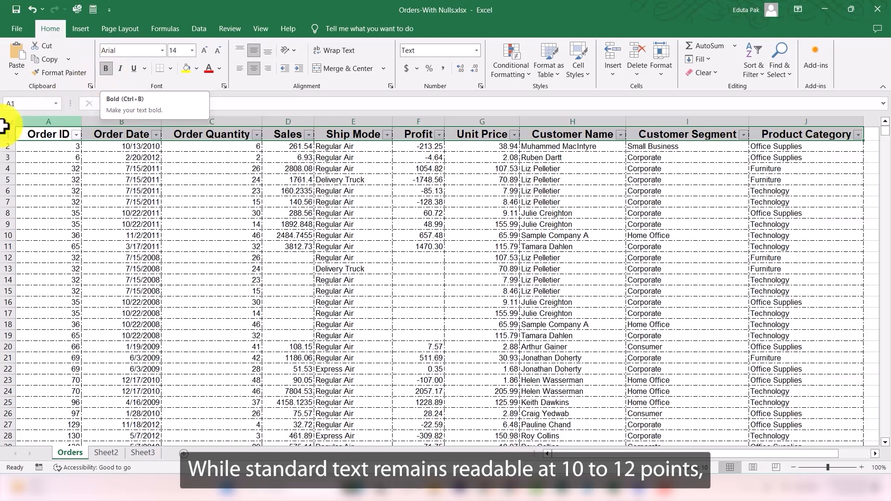
left_click(116, 167)
left_click_drag(64, 146, 738, 427)
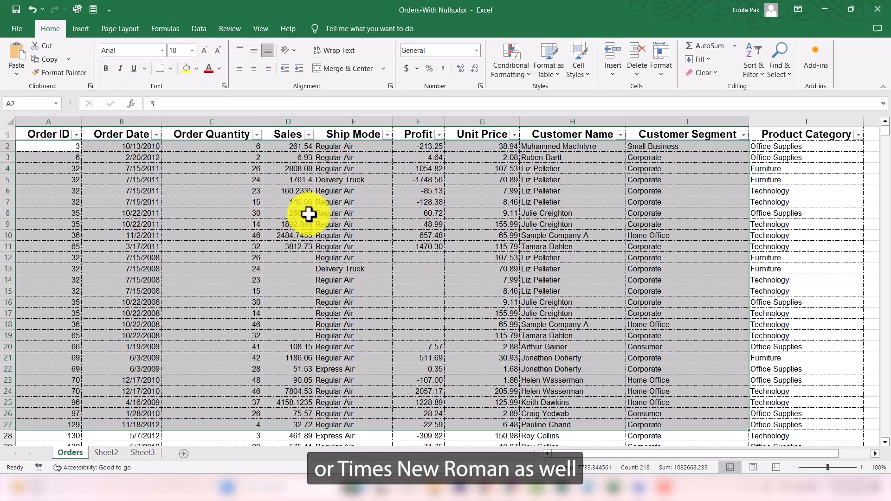
left_click(264, 234)
scroll(368, 259, "down", 6)
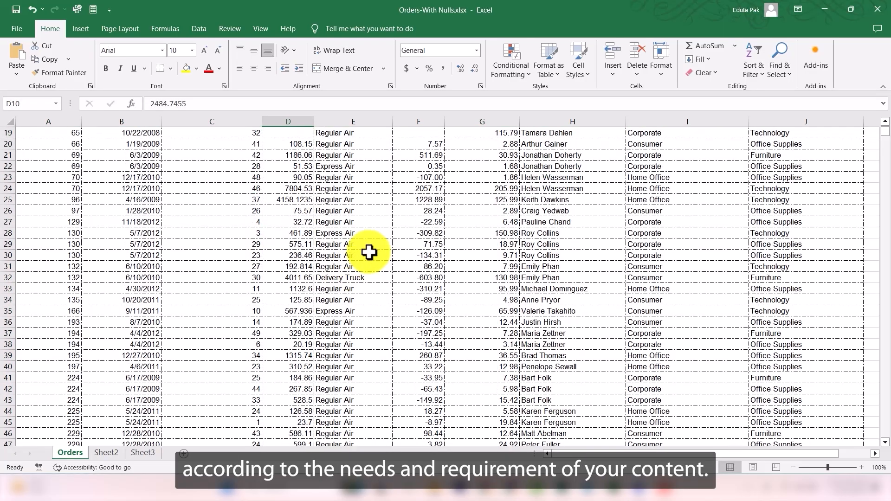
scroll(416, 251, "up", 6)
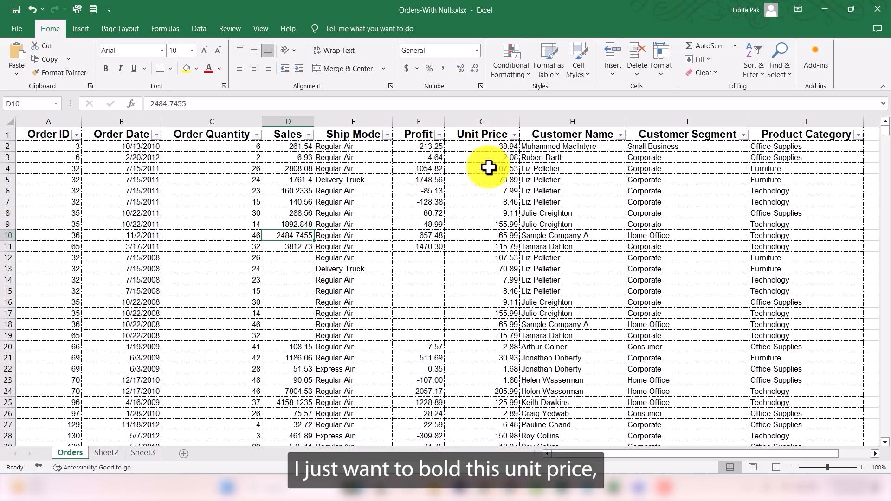
Step: Bold the unit price value in cell G24
scroll(503, 223, "down", 7)
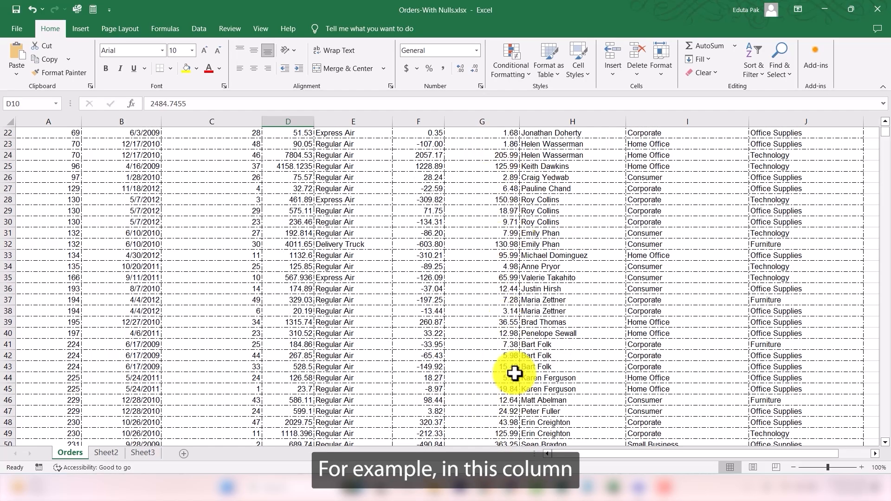
left_click(487, 154)
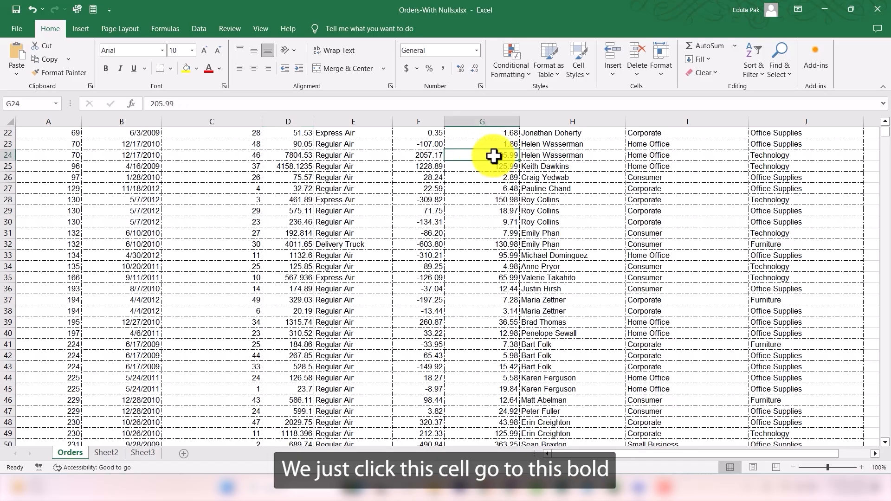
left_click(105, 71)
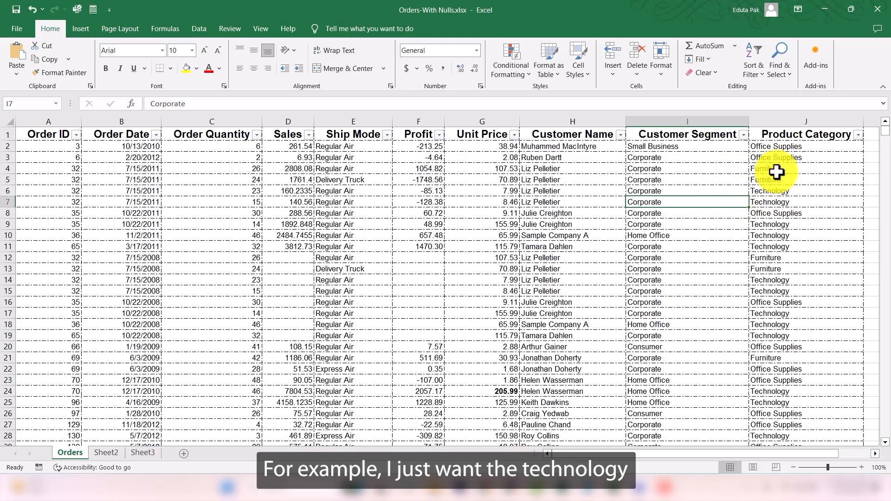
Step: Select every Technology cell in the Product Category column and make them italic
left_click(773, 191)
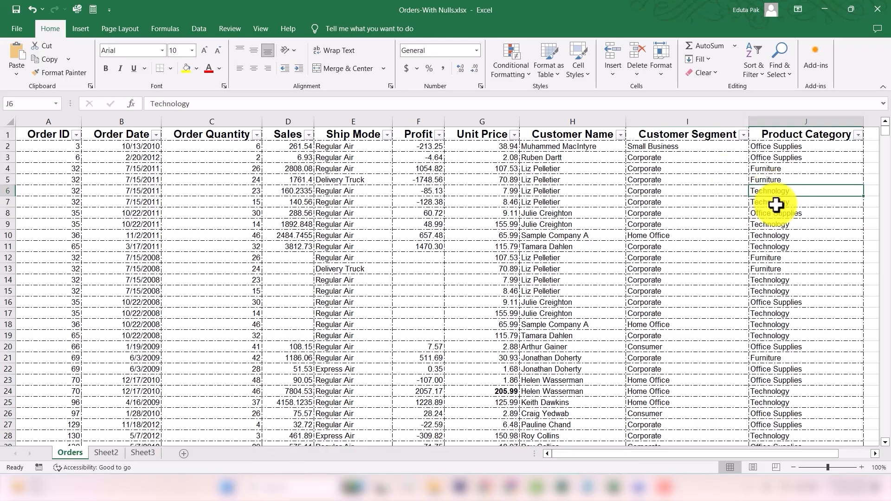
left_click(787, 203, "ctrl")
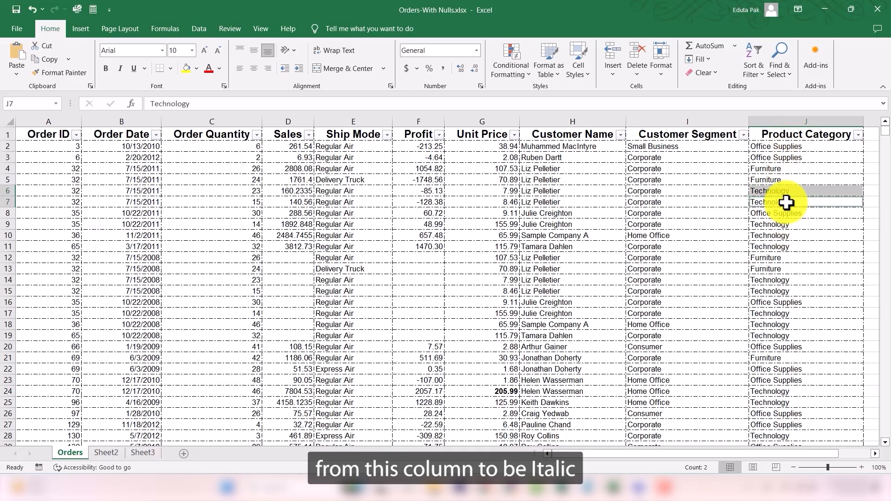
left_click(778, 225, "ctrl")
left_click(780, 244, "ctrl")
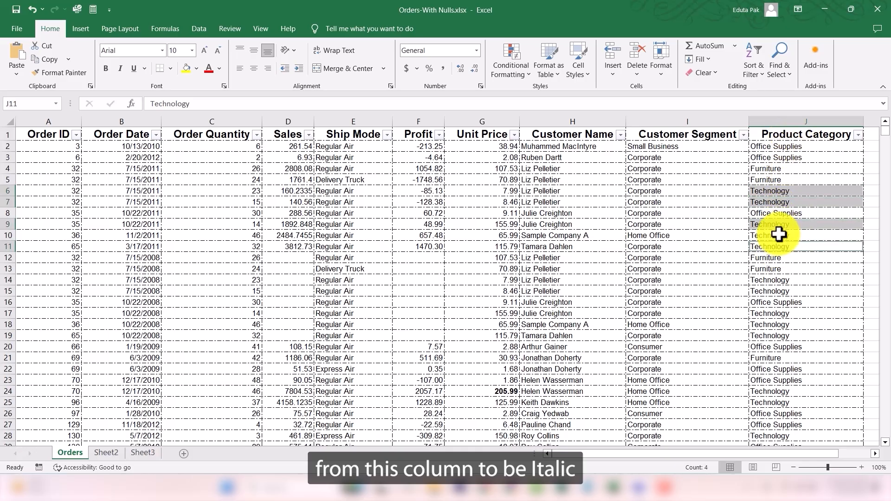
left_click(781, 236, "ctrl")
left_click(778, 281, "ctrl")
left_click(776, 292, "ctrl")
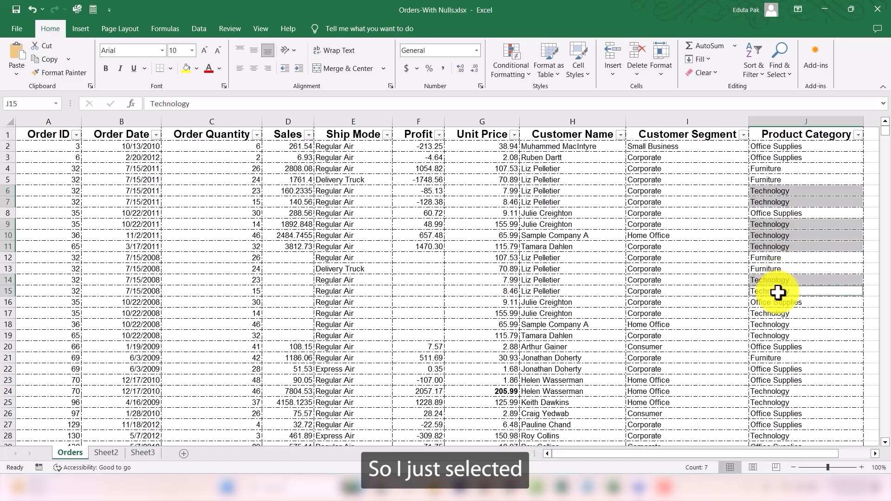
left_click(785, 314, "ctrl")
left_click(785, 324, "ctrl")
left_click(785, 336, "ctrl")
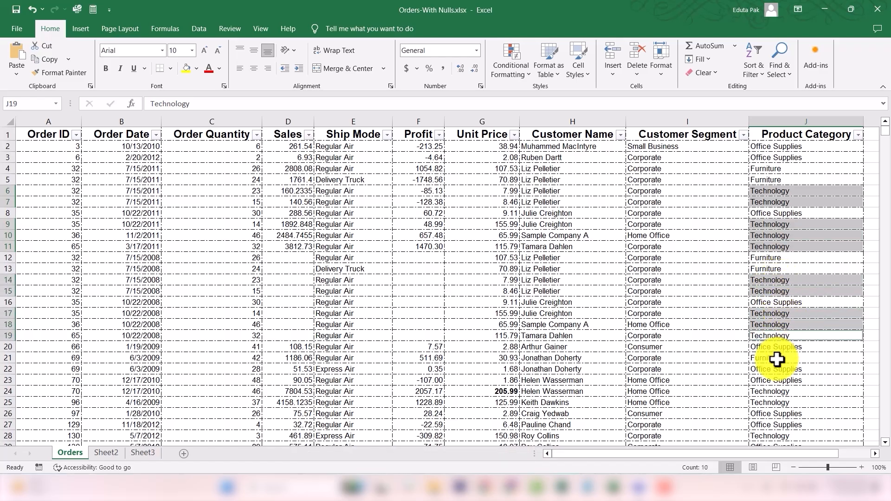
left_click(780, 391, "ctrl")
left_click(778, 403, "ctrl")
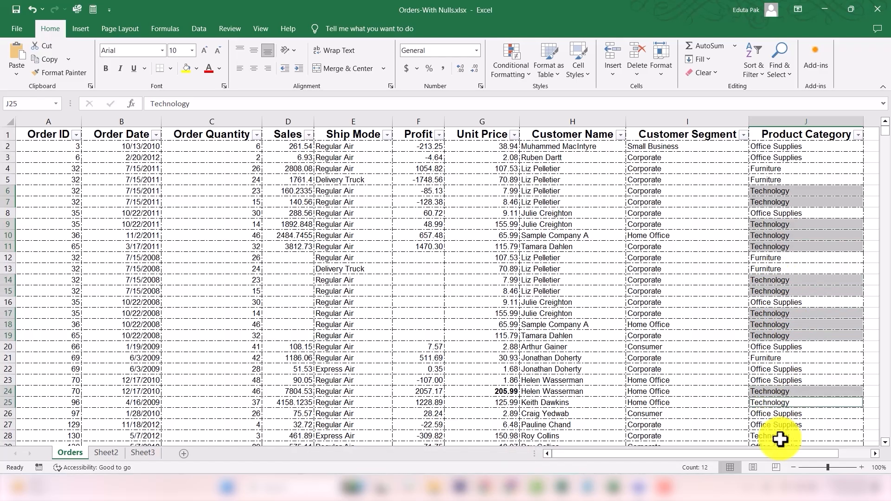
left_click(780, 436, "ctrl")
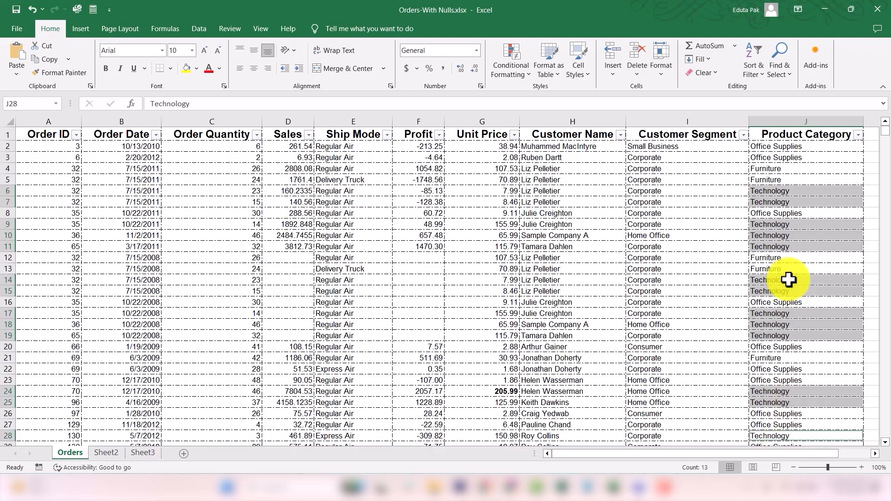
left_click(120, 71)
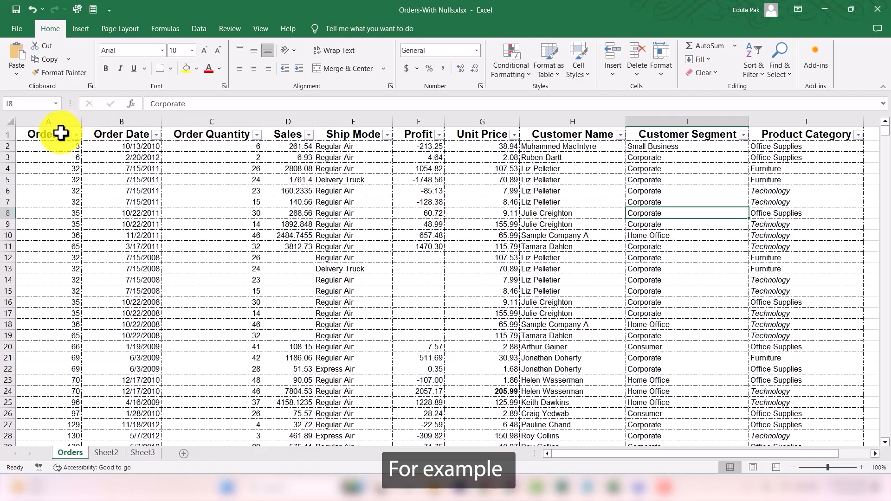
Step: Underline the header row headings from Order ID to Product Category
left_click_drag(59, 134, 826, 133)
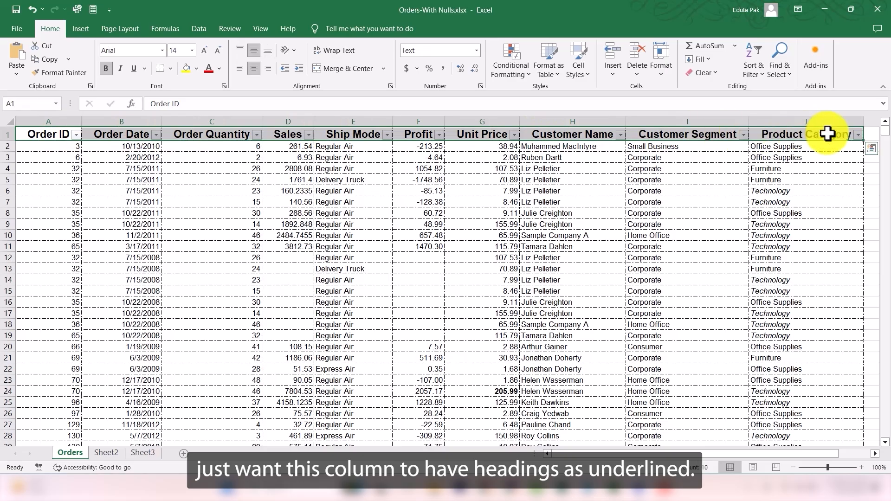
left_click(135, 72)
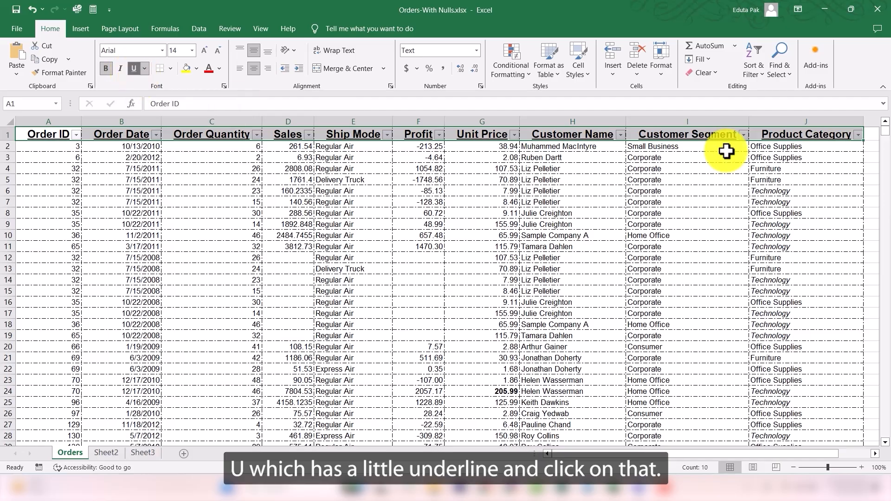
left_click(121, 146)
left_click_drag(38, 135, 754, 139)
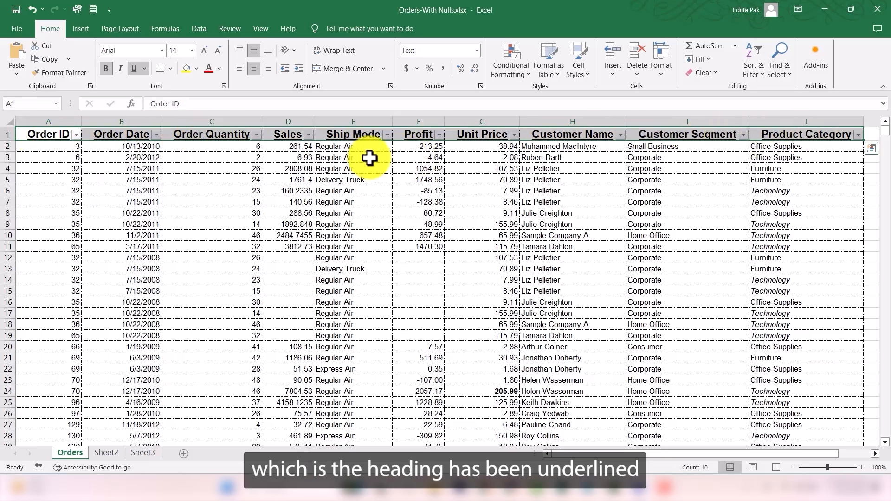
left_click(120, 158)
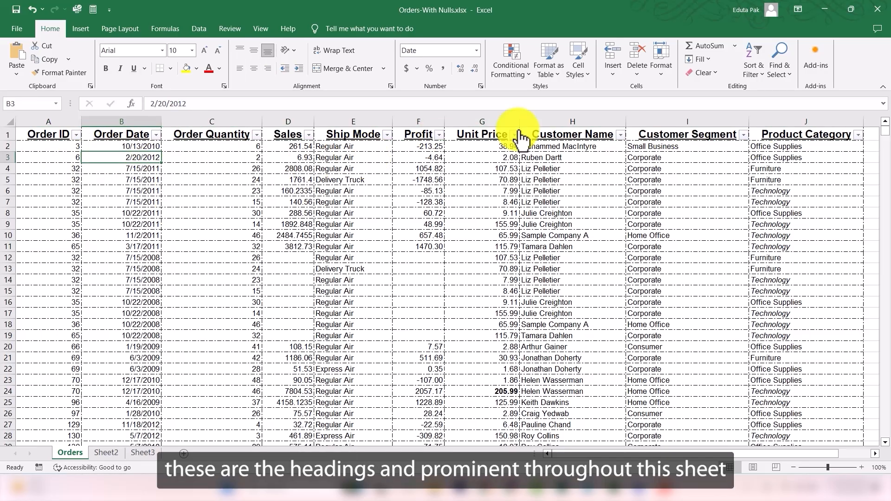
Step: Select the header row from Order ID across to Product Category
left_click(48, 134)
key("ctrl+shift+Right")
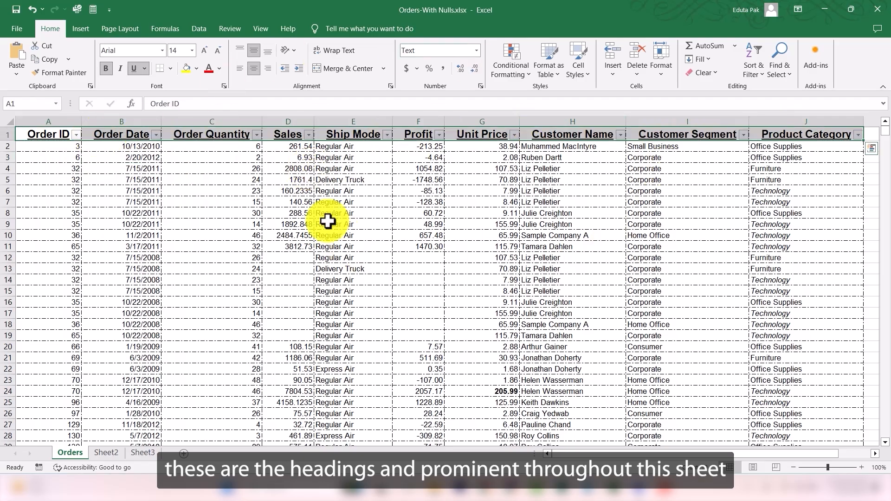
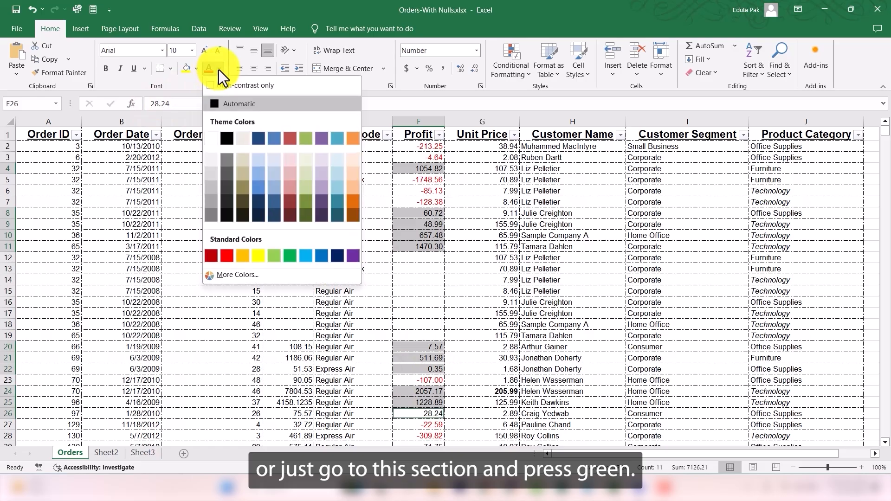
Step: Set the font colour of the selected positive Profit values to green
left_click(291, 256)
left_click(484, 240)
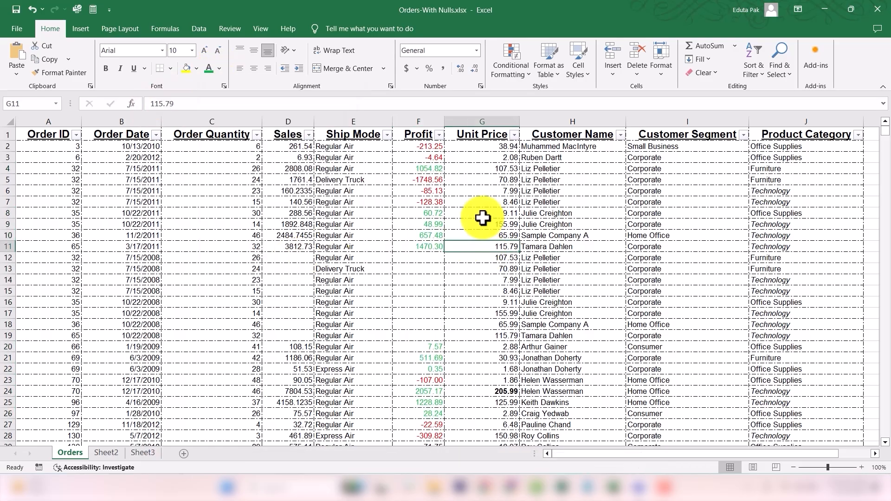
left_click(433, 144)
left_click_drag(433, 145, 419, 426)
left_click(457, 192)
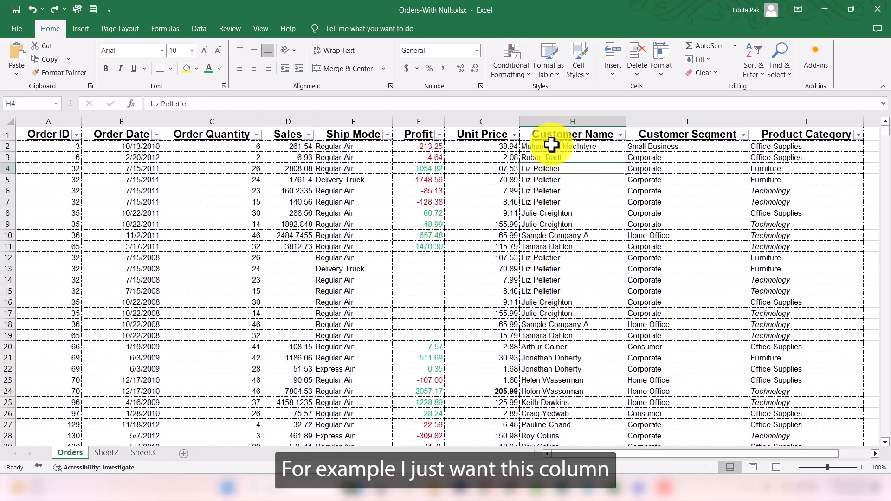
Step: Apply the 40% - Accent1 cell style to the whole Customer Name column
left_click_drag(549, 145, 561, 425)
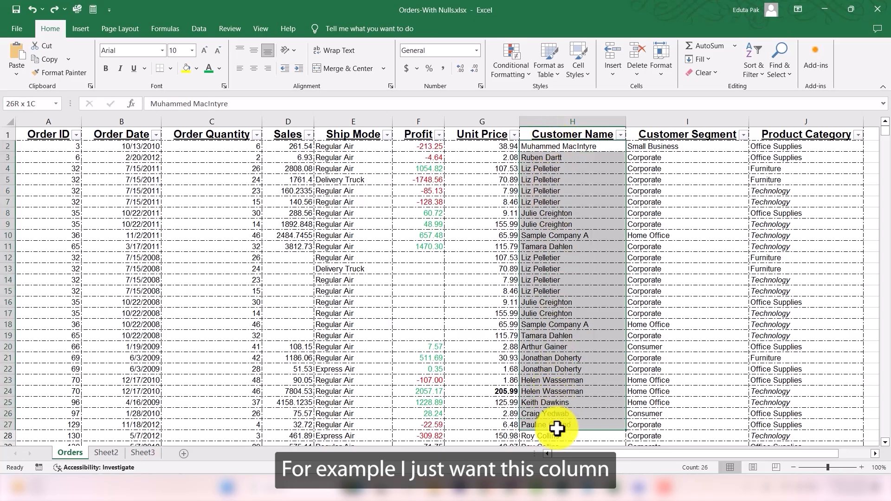
left_click(576, 120)
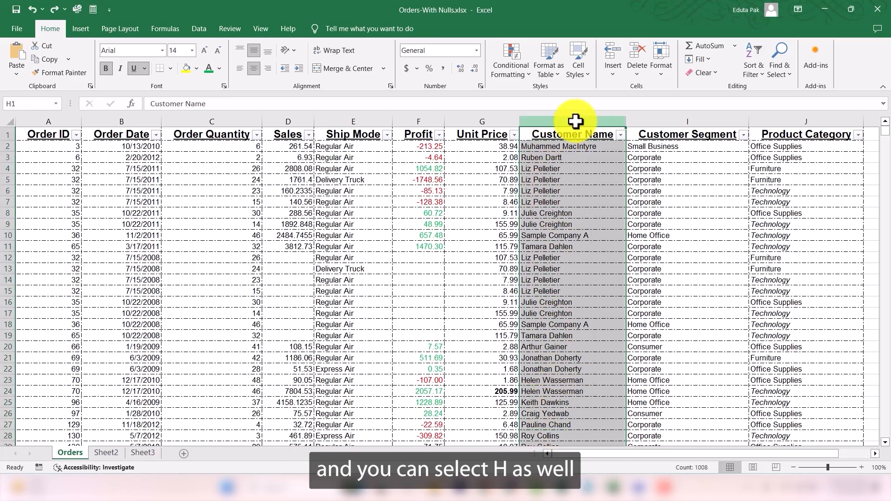
left_click(576, 77)
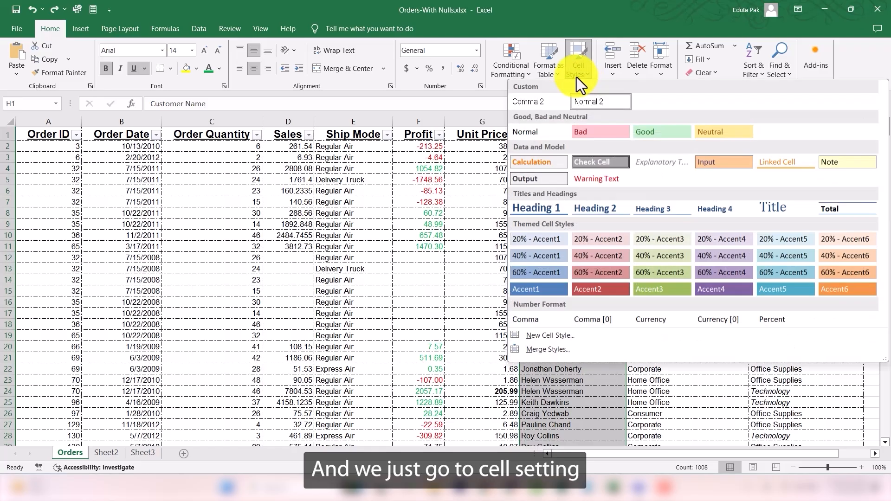
left_click(576, 77)
left_click(578, 78)
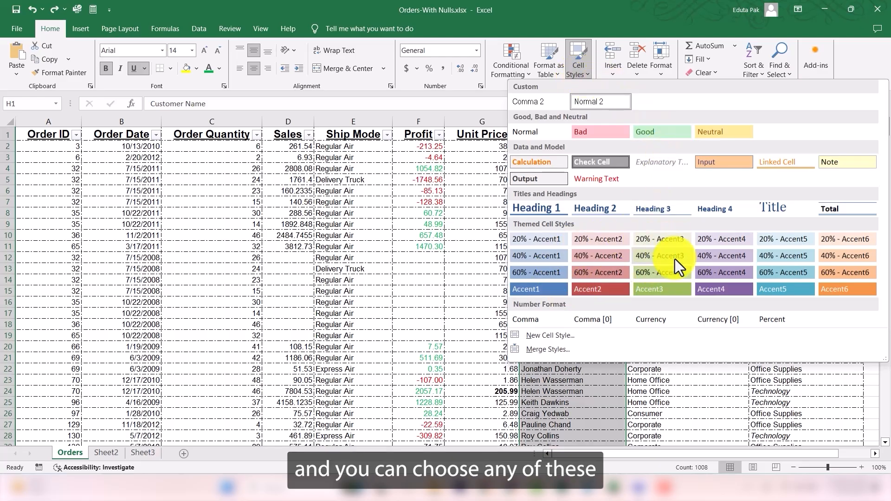
left_click(543, 257)
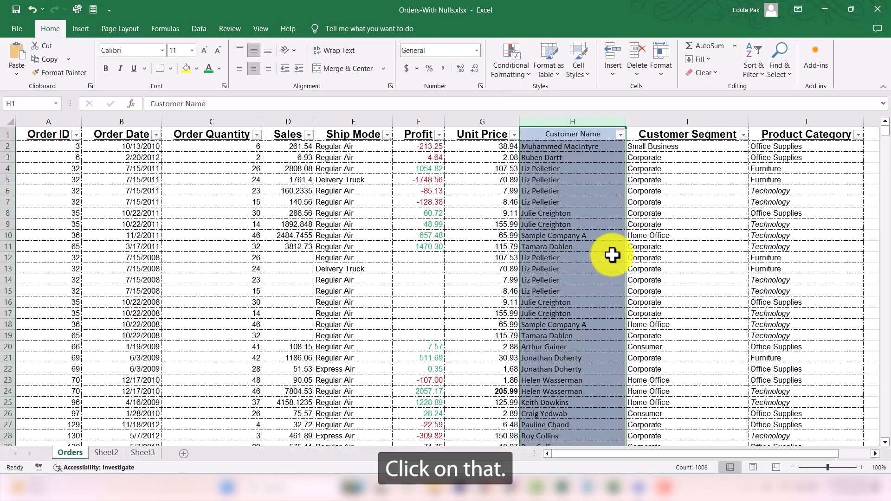
left_click(606, 257)
Step: Set the Customer Name header cell's font to Arial and make it bold and underlined
scroll(577, 260, "down", 13)
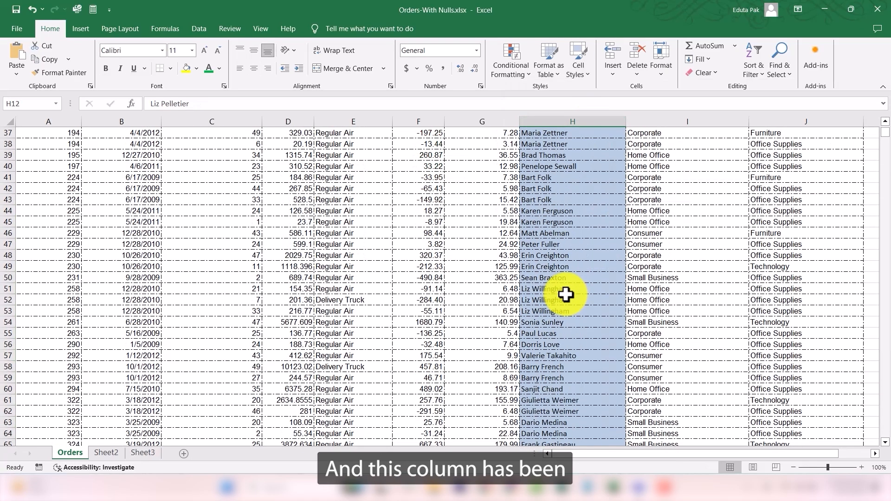
scroll(566, 295, "up", 13)
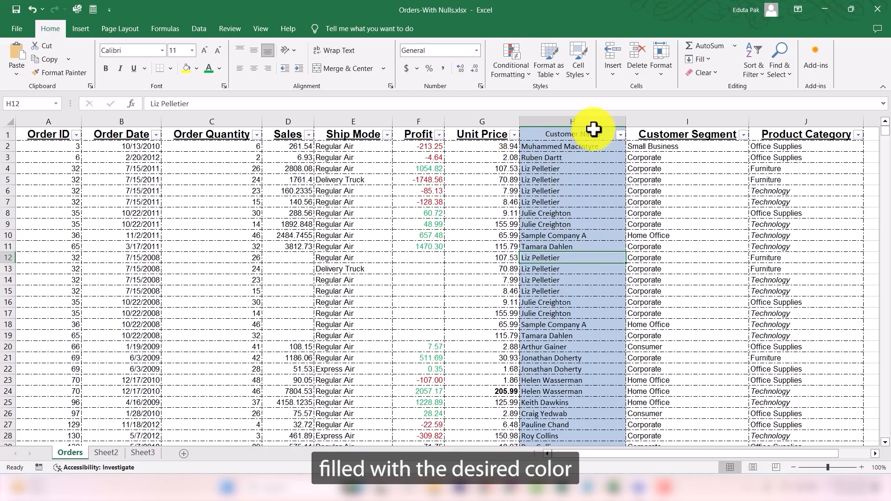
left_click(579, 135)
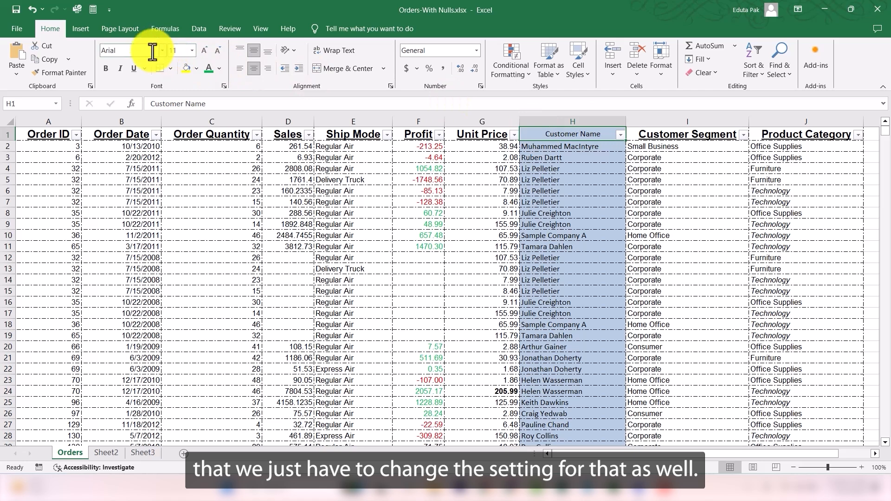
type("Ar")
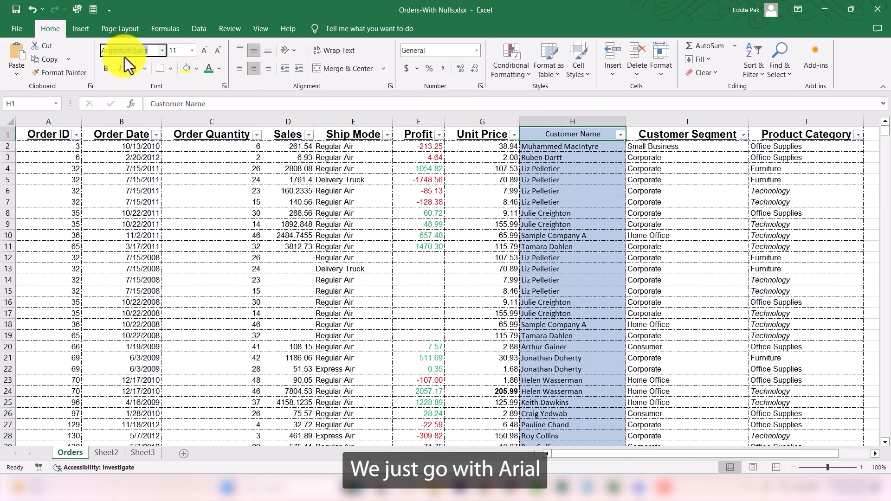
type("ial")
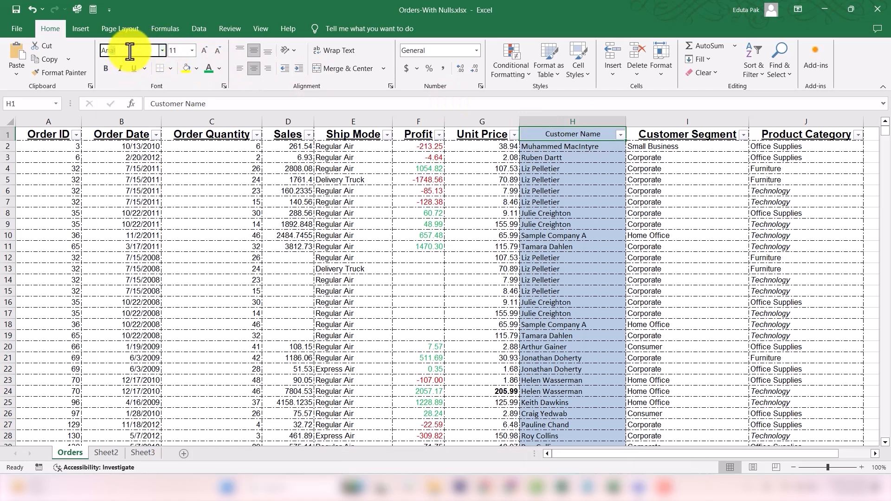
key("Return")
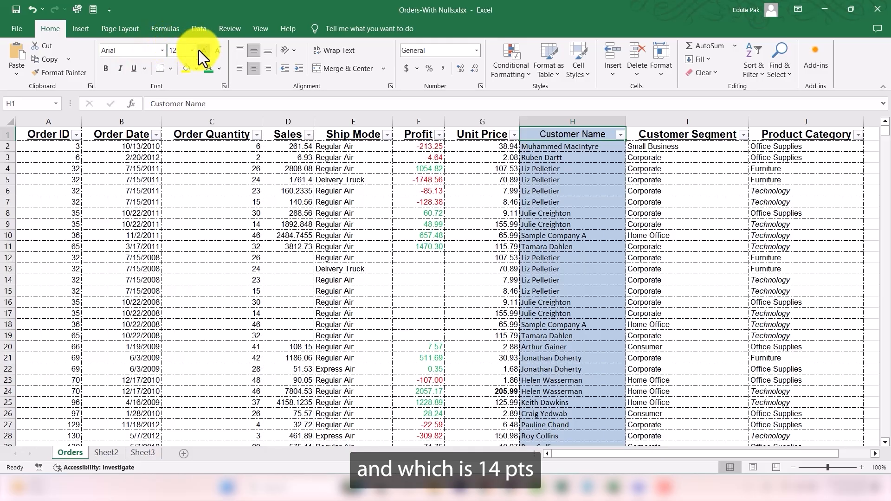
left_click(106, 67)
left_click(132, 68)
left_click(633, 189)
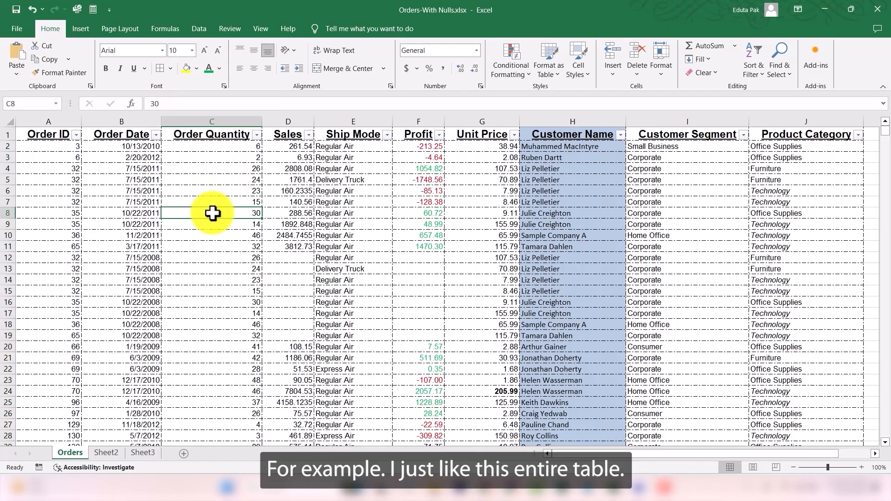
Step: Select the entire table and apply solid outline and inside borders through More Borders
key("ctrl+a")
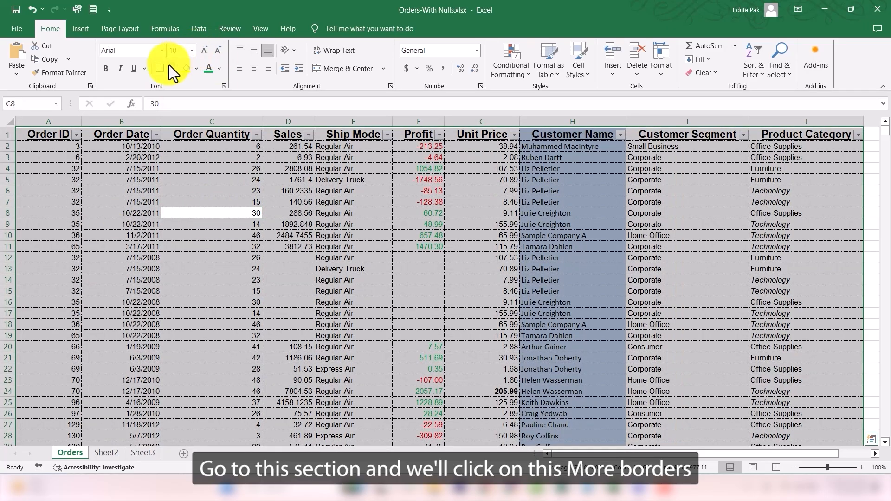
left_click(169, 68)
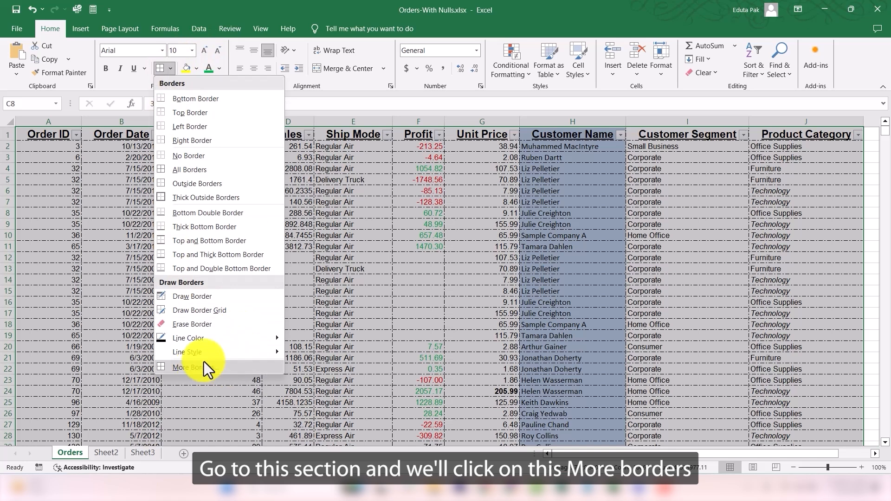
left_click(193, 367)
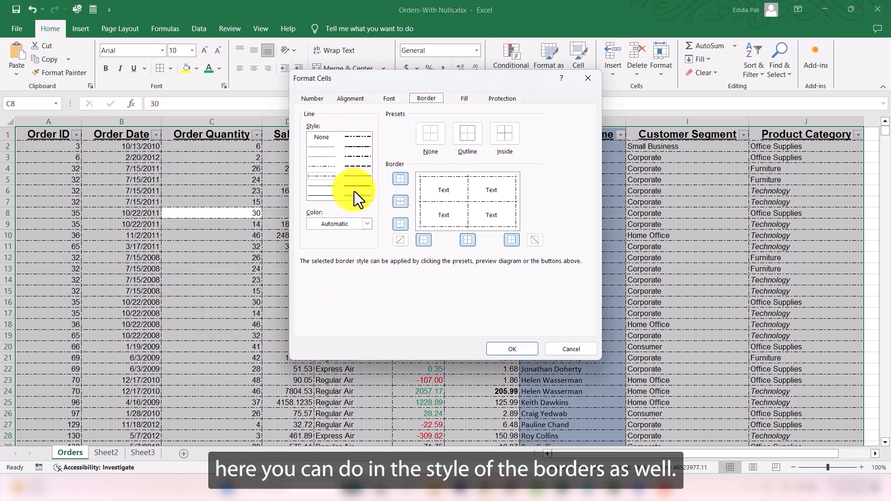
left_click(357, 177)
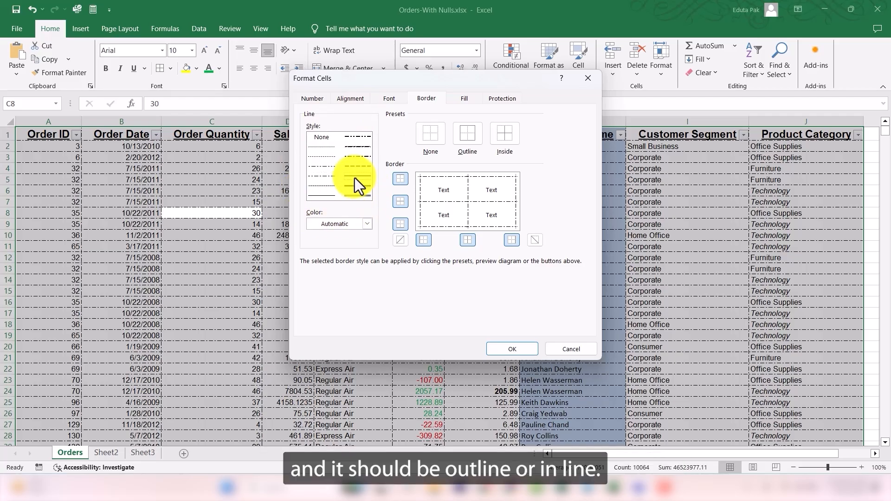
left_click(472, 140)
left_click(502, 139)
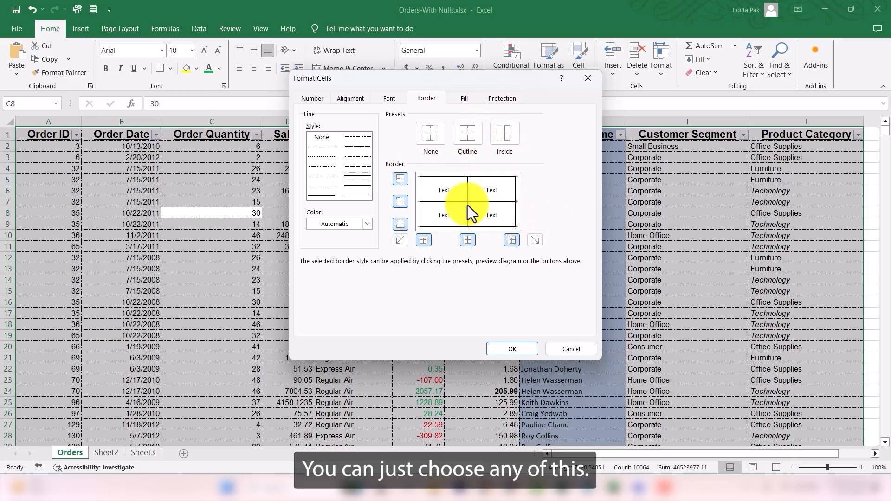
left_click(514, 348)
left_click(360, 207)
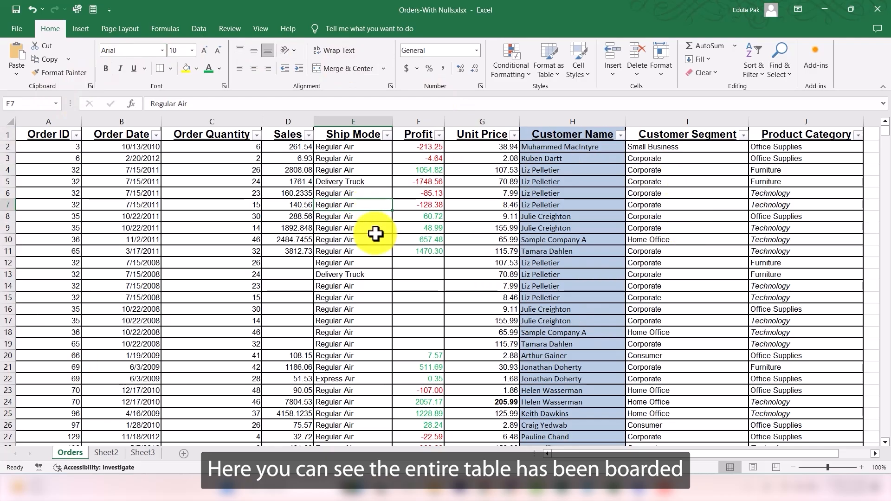
Step: Apply a thick outside border to the whole Profit column
left_click(422, 192)
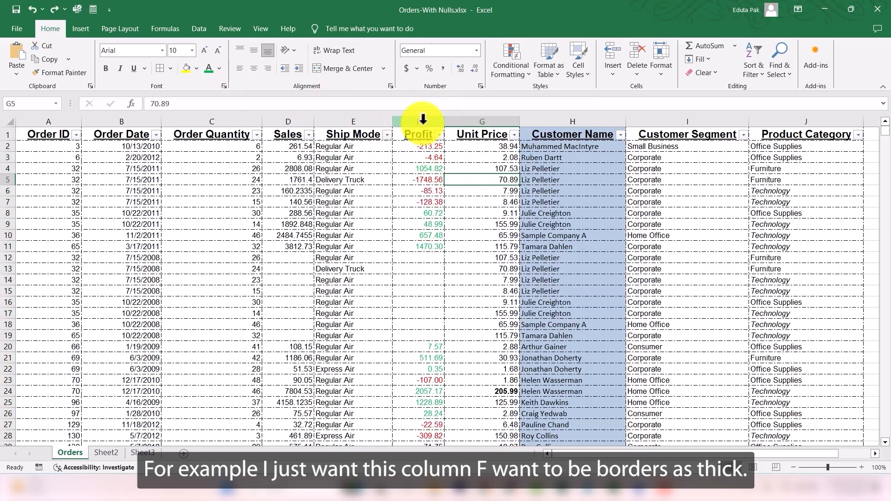
left_click(423, 120)
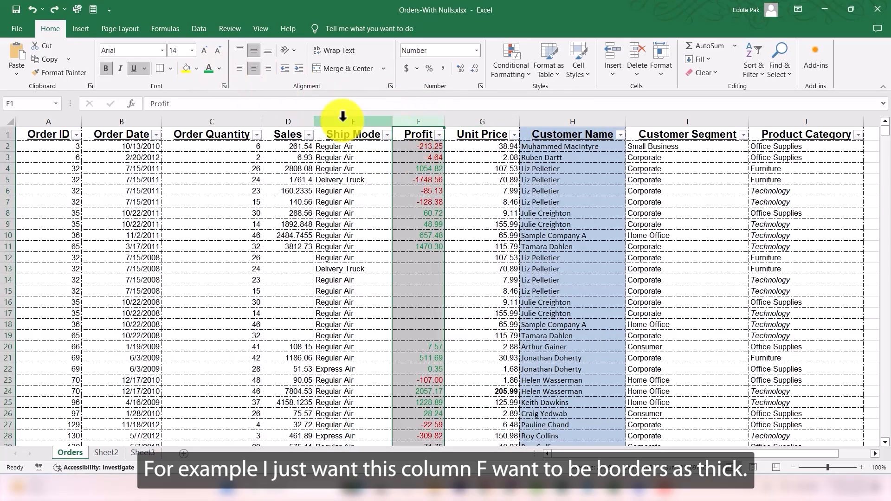
left_click(172, 68)
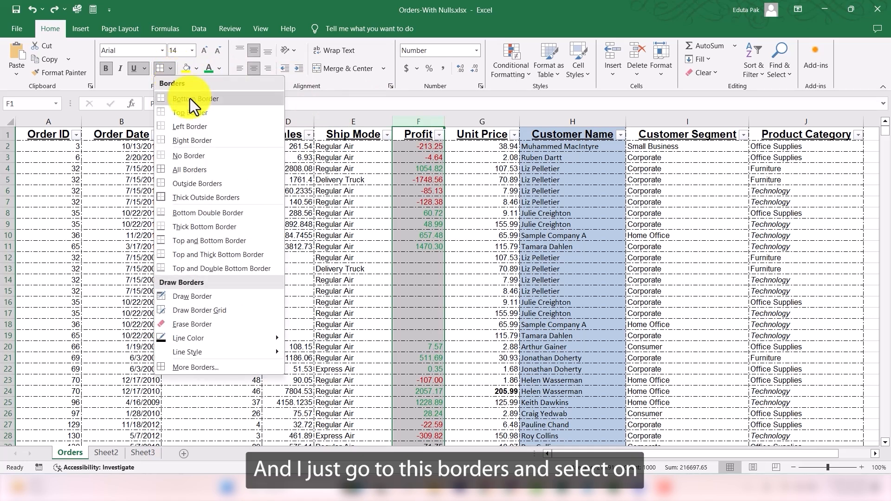
left_click(202, 198)
left_click(460, 192)
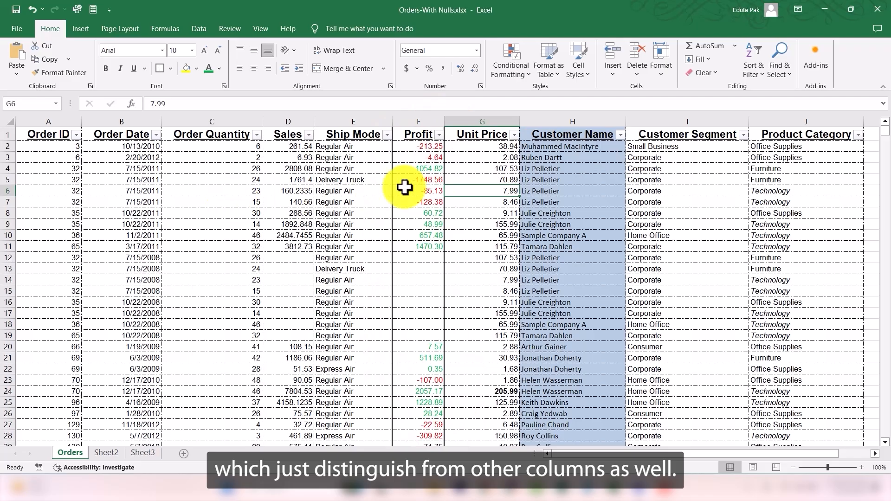
left_click(461, 170)
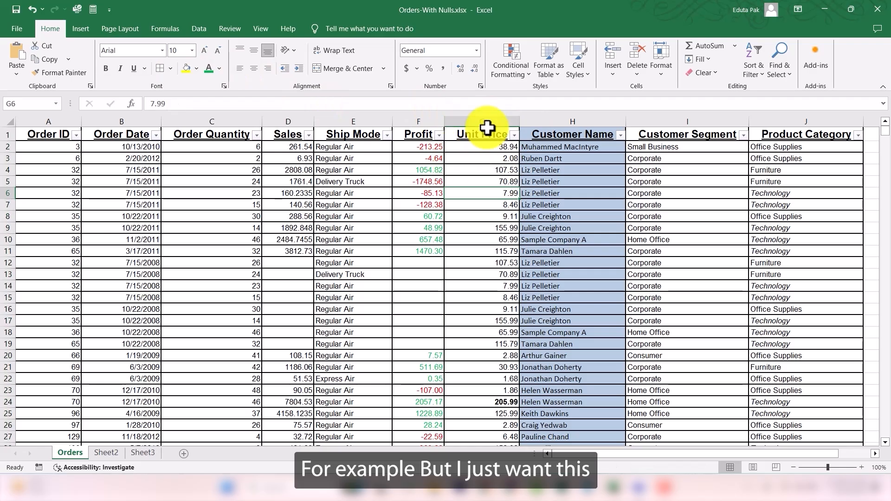
Step: Give the whole Unit Price column dashed outline and inside borders through More Borders
left_click(485, 119)
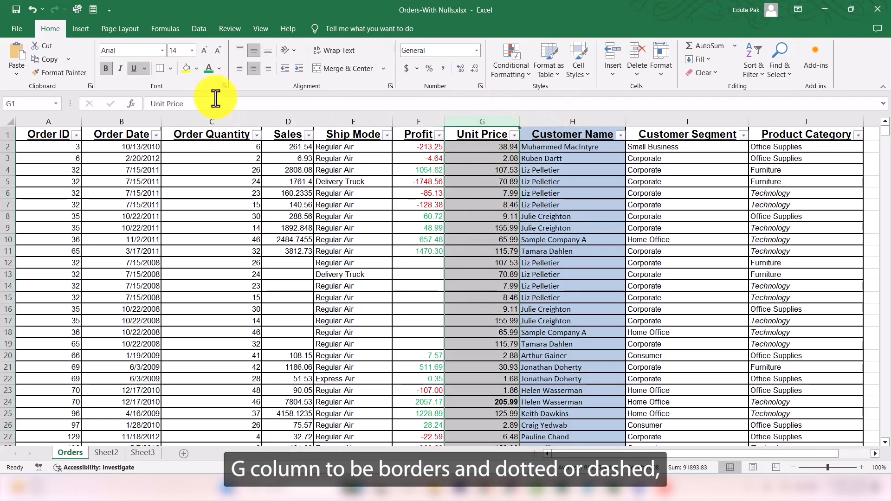
left_click(169, 71)
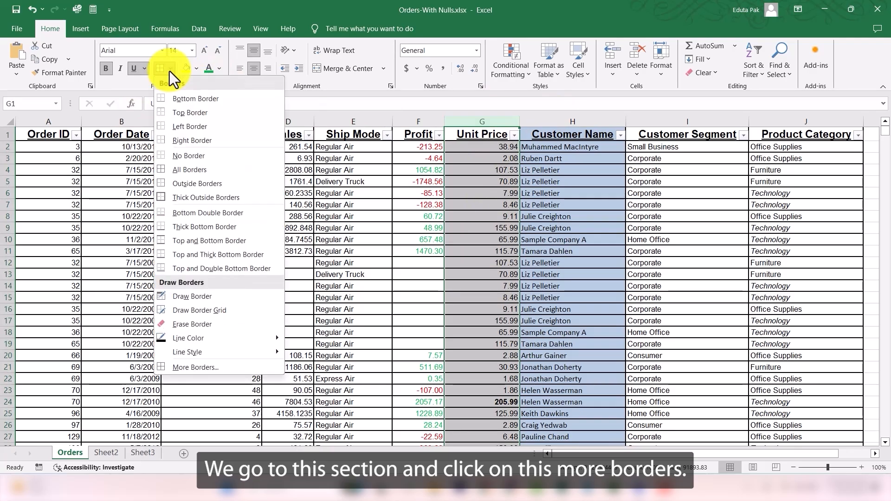
left_click(216, 367)
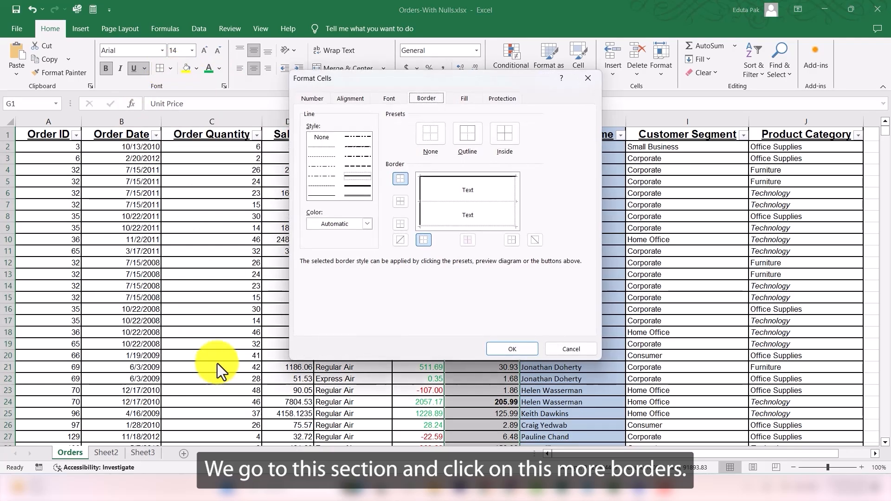
left_click(325, 167)
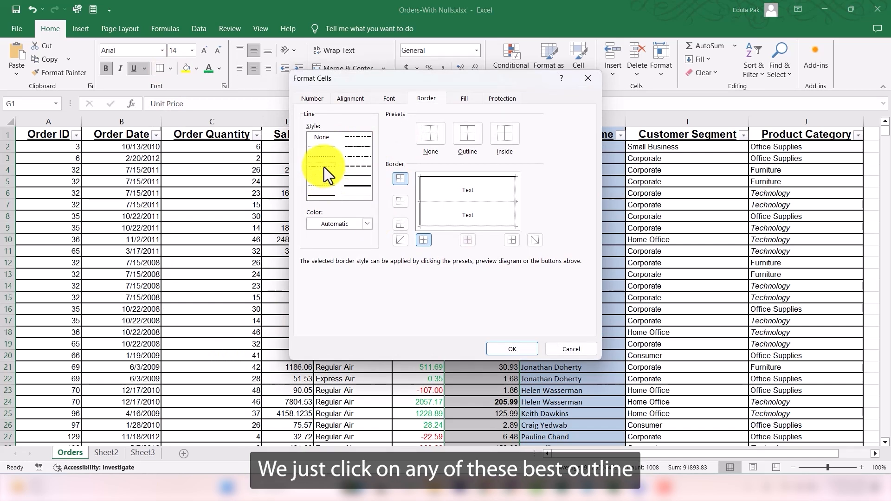
left_click(468, 144)
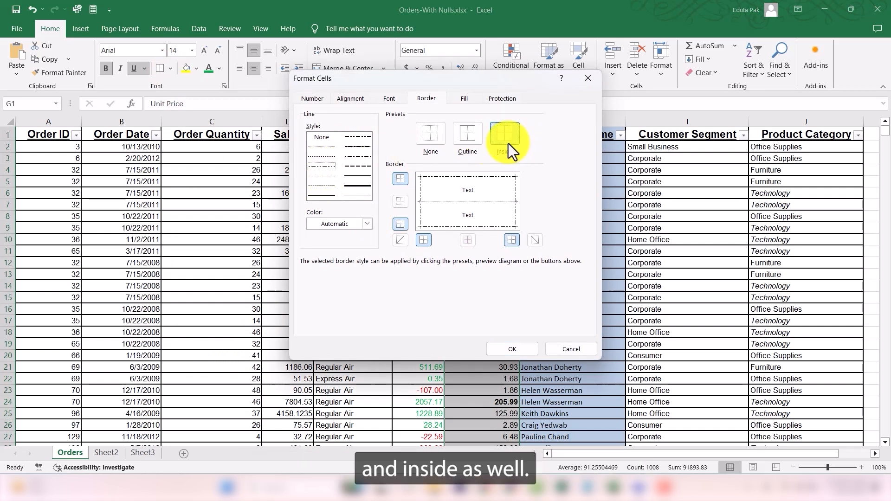
left_click(508, 144)
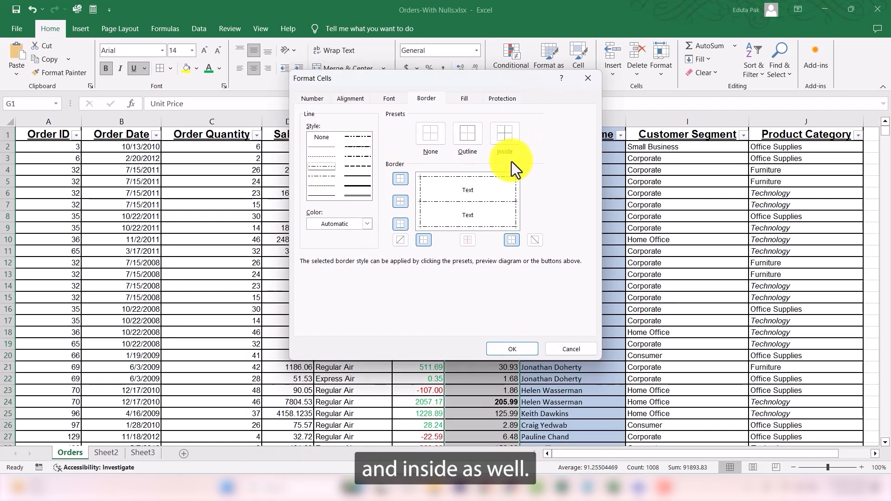
left_click(518, 349)
left_click(471, 226)
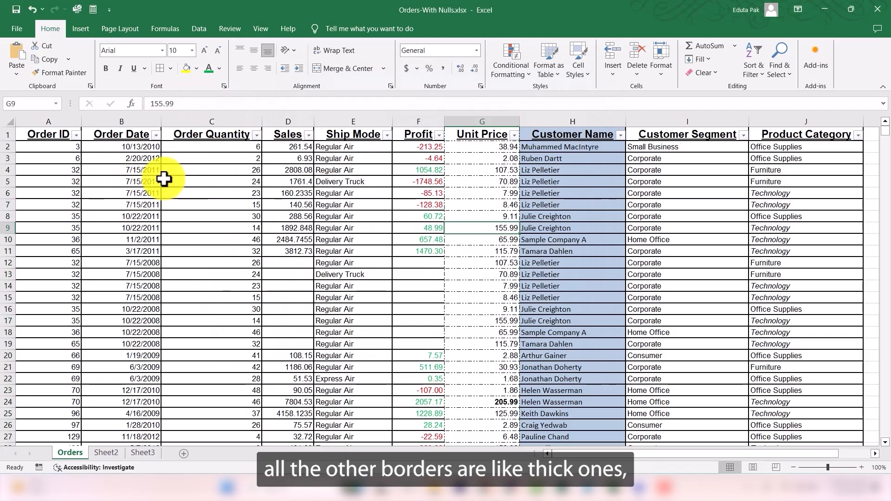
left_click(488, 114)
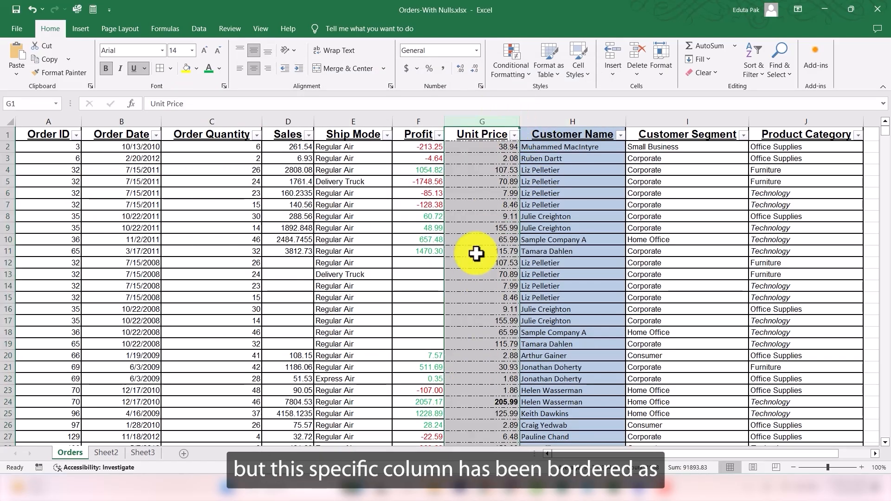
left_click(478, 237)
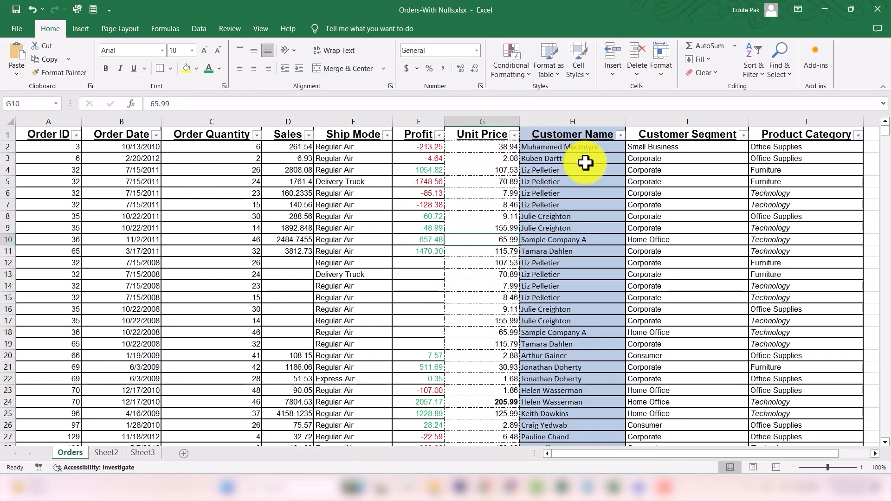
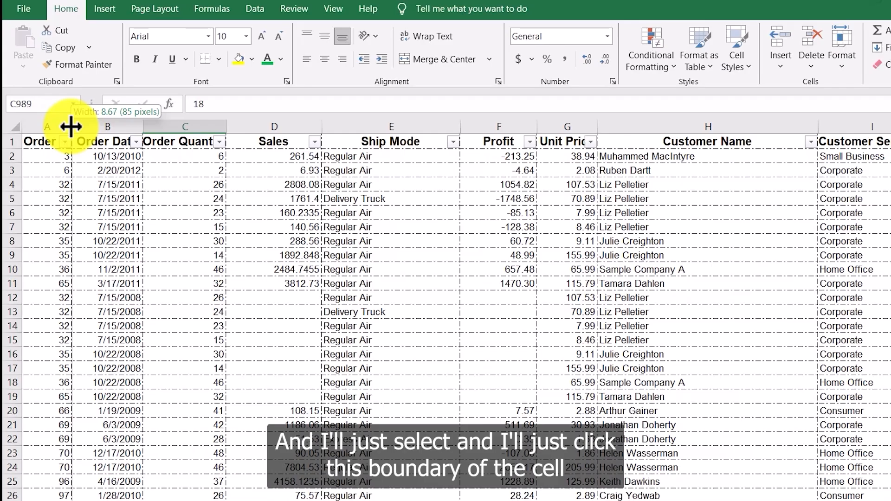
Step: Widen the Order ID column and autofit the Order Date column to its content
left_click_drag(77, 127, 100, 126)
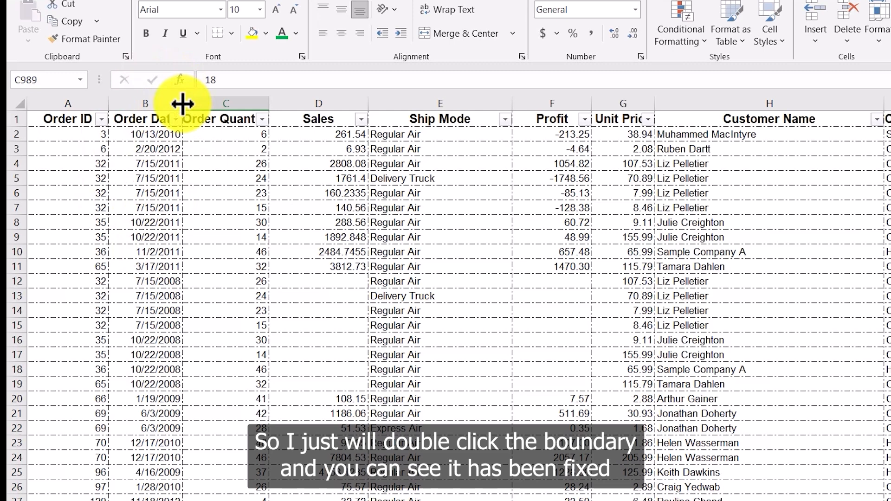
double_click(182, 103)
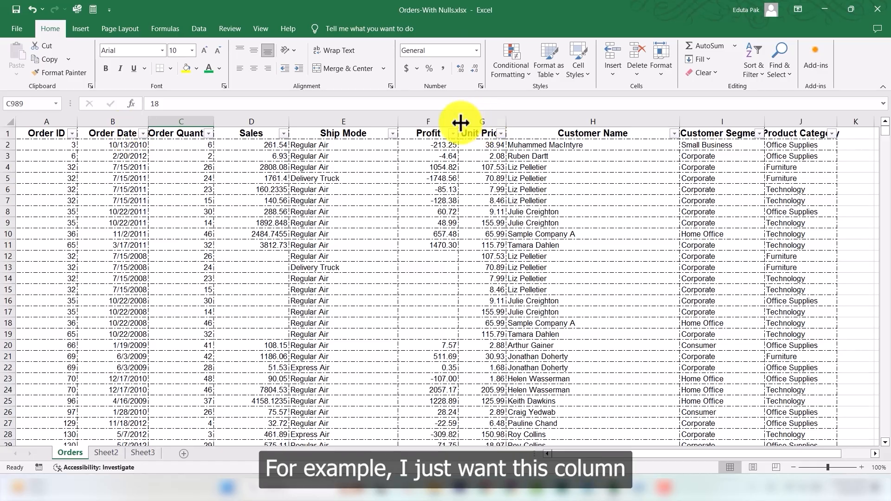
Step: Set the Unit Price column's width to 15 through Column Width
left_click(476, 116)
right_click(476, 124)
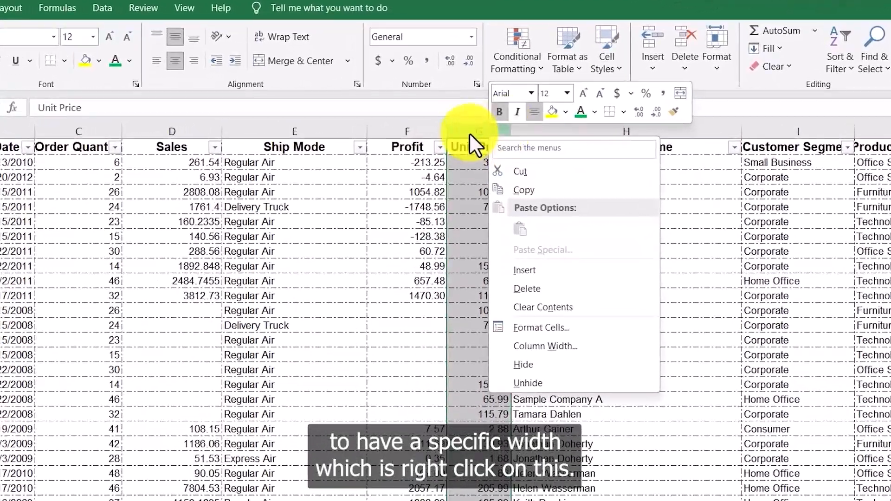
left_click(550, 347)
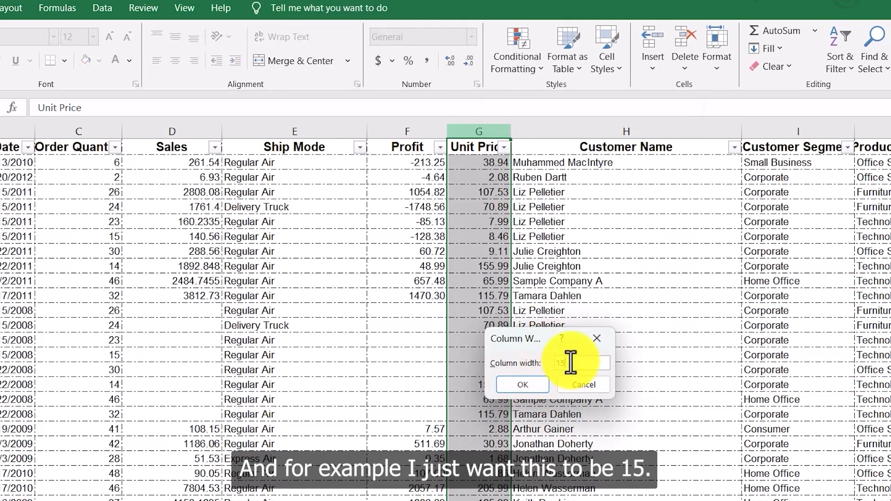
key("Return")
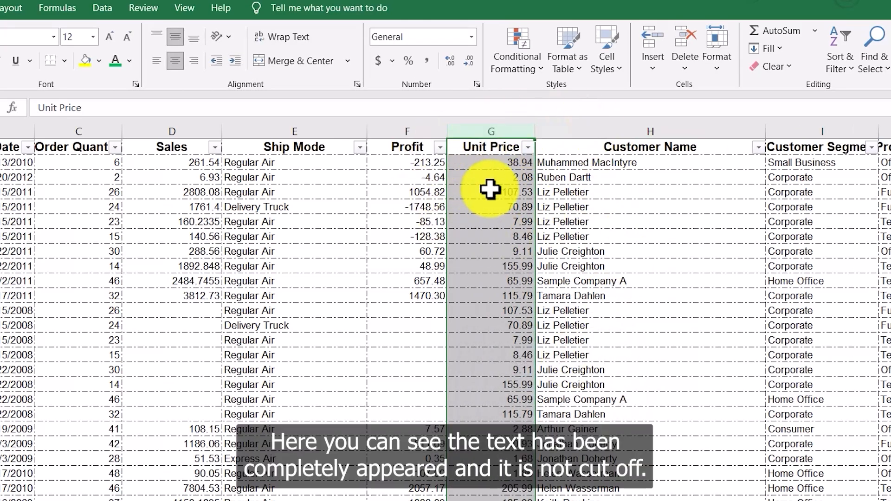
left_click(488, 235)
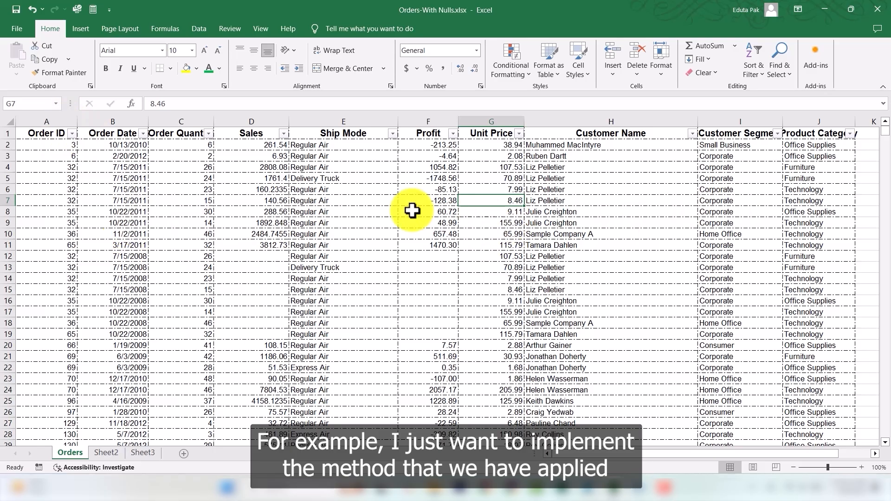
Step: Autofit the Order ID, Order Quantity and Sales columns to their content
double_click(78, 122)
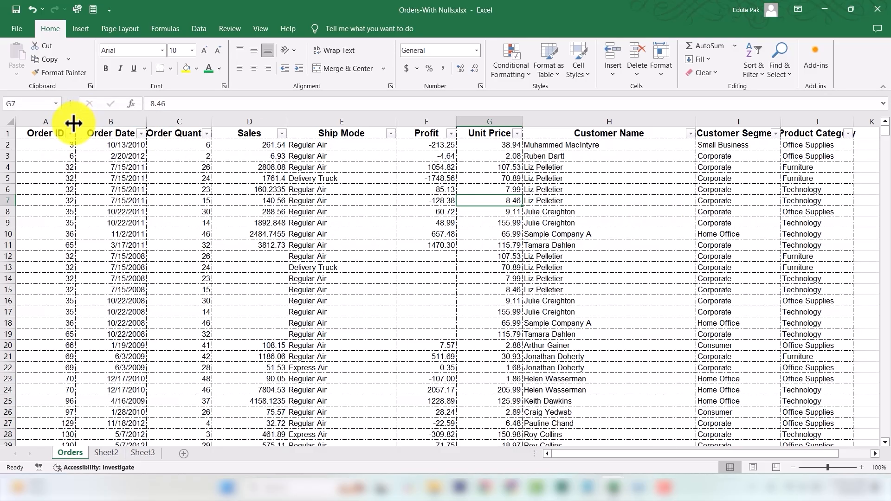
double_click(212, 122)
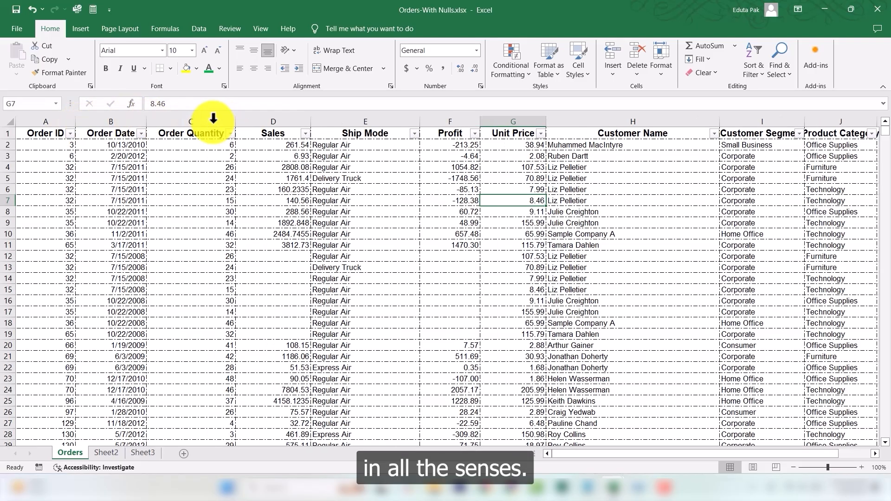
double_click(312, 121)
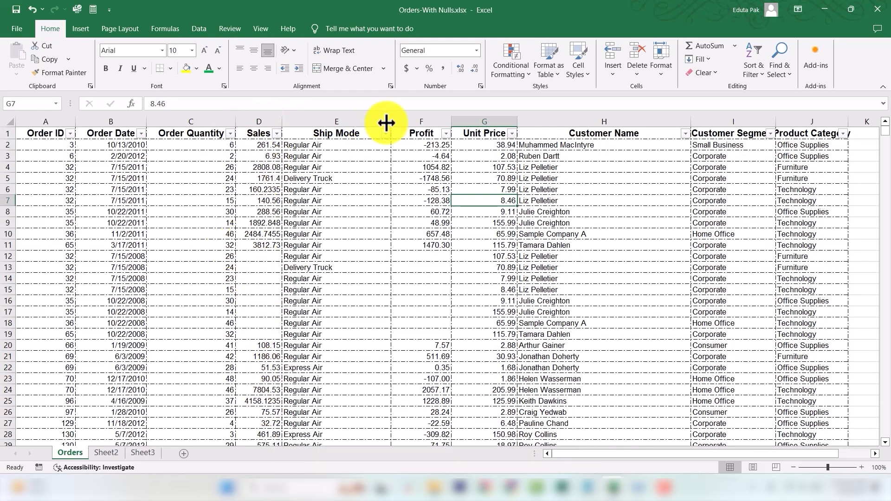
Step: Narrow the Ship Mode, Profit and Customer Name columns to fit their content
left_click_drag(392, 121, 351, 121)
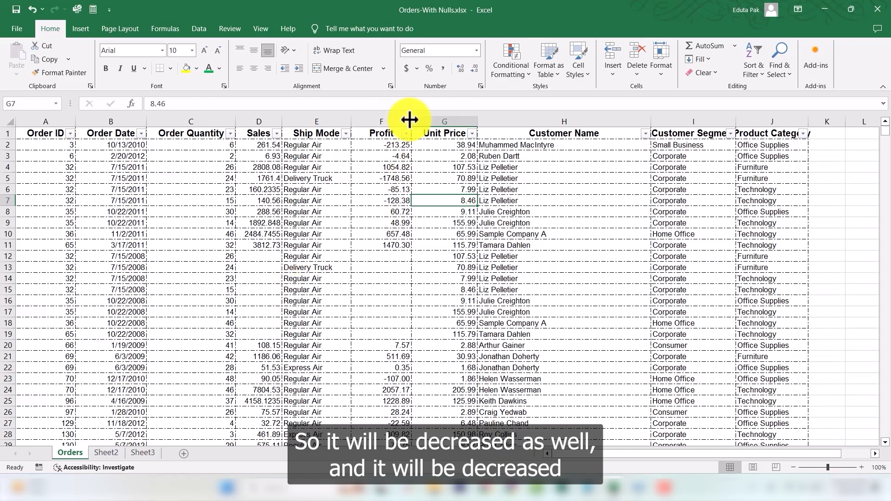
left_click_drag(411, 118, 398, 121)
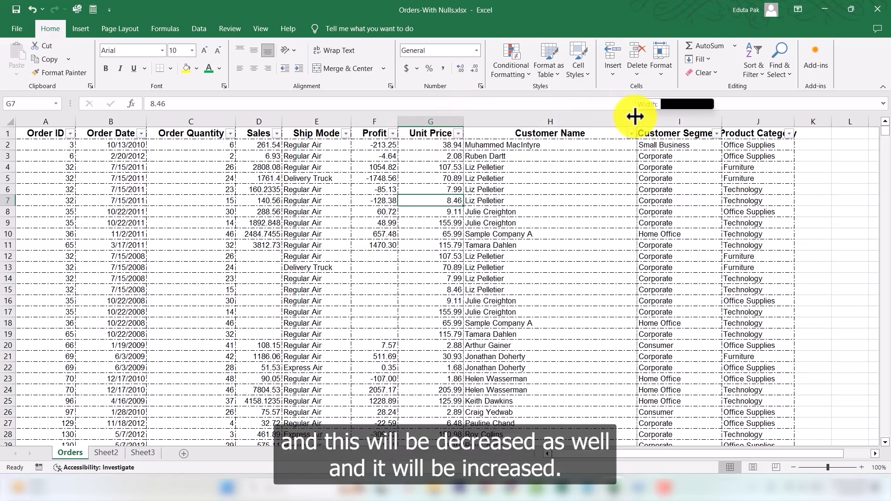
left_click_drag(635, 117, 557, 119)
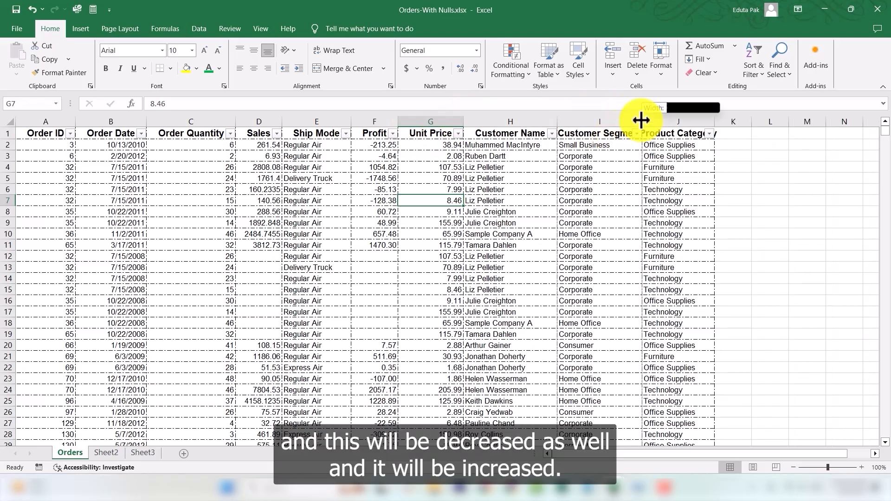
Step: Widen the Customer Segment column and autofit the Product Category column
left_click_drag(642, 120, 665, 121)
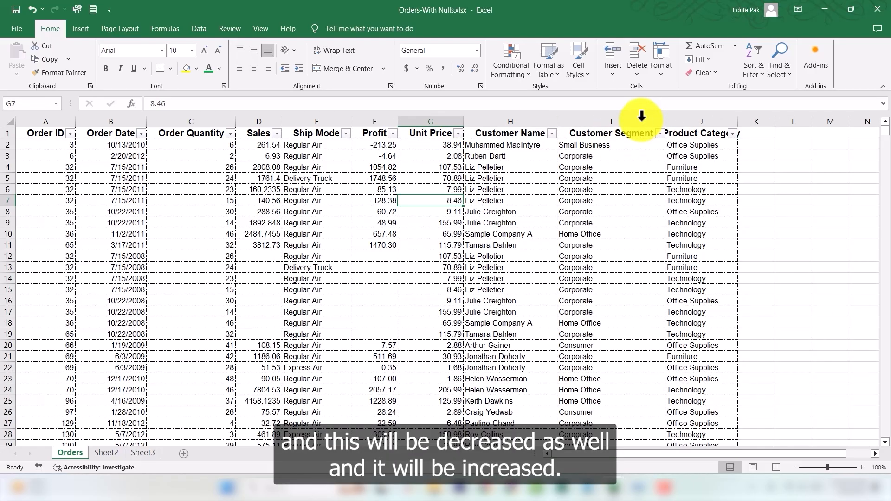
double_click(737, 122)
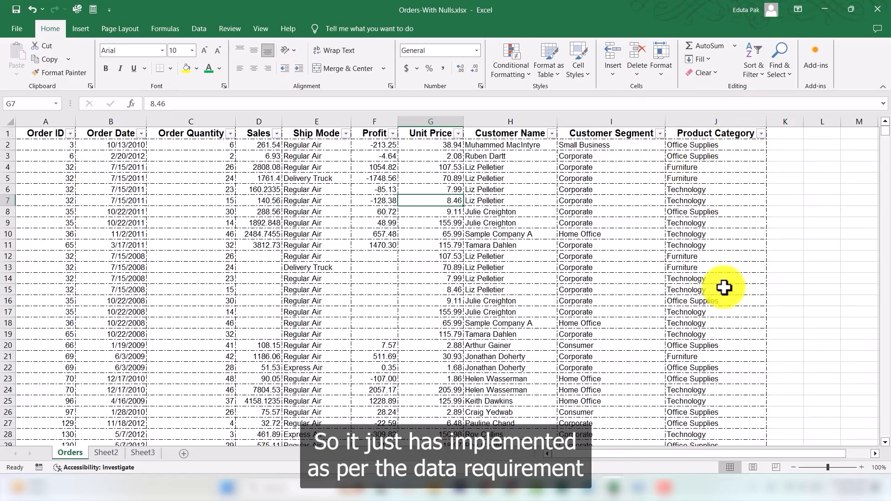
left_click(796, 242)
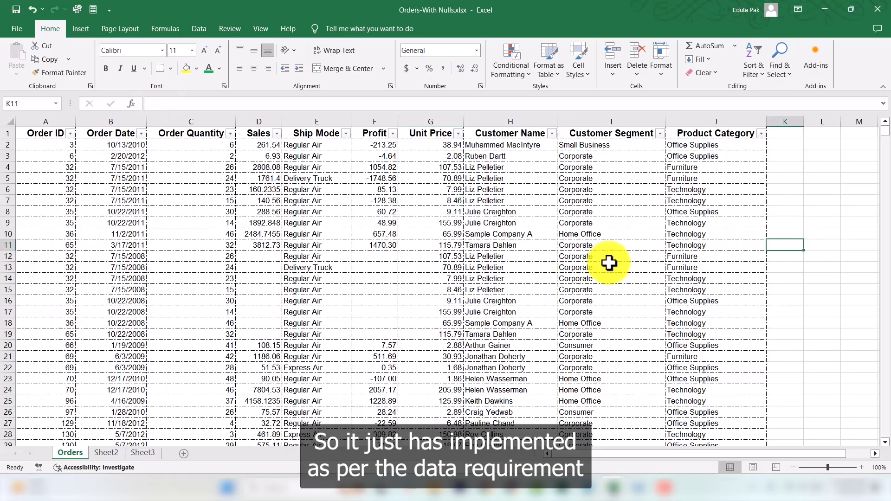
scroll(643, 239, "down", 11)
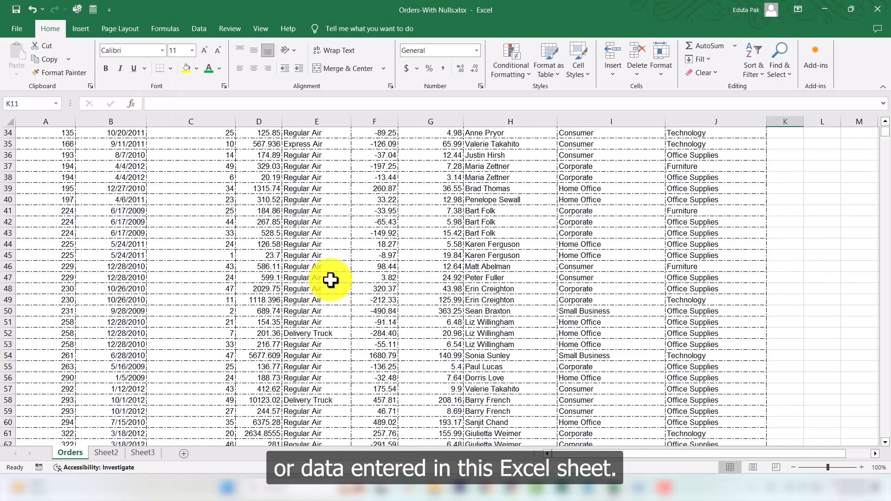
scroll(330, 280, "down", 1)
scroll(354, 292, "up", 12)
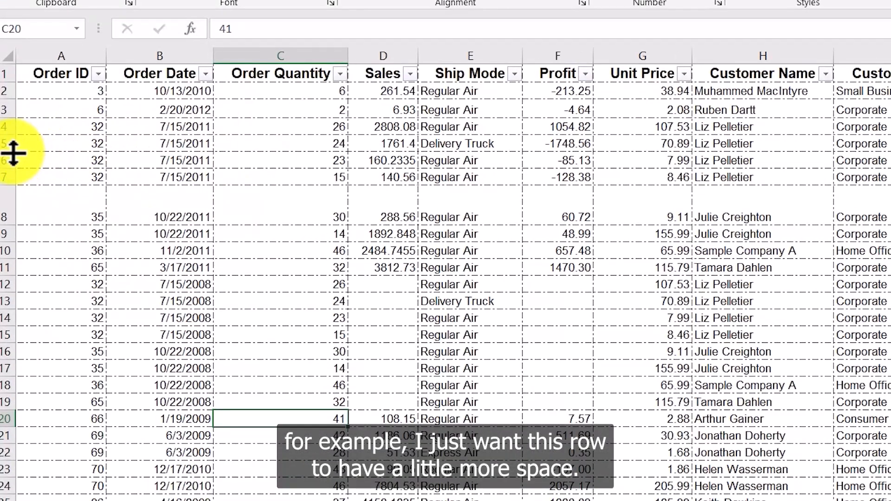
Step: Enlarge row 4's height, then autofit the row back to its content
left_click_drag(13, 153, 8, 179)
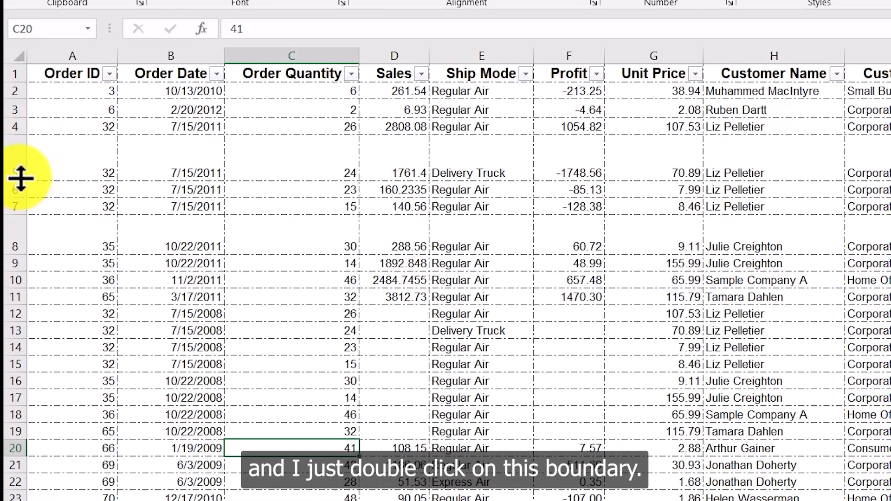
double_click(18, 181)
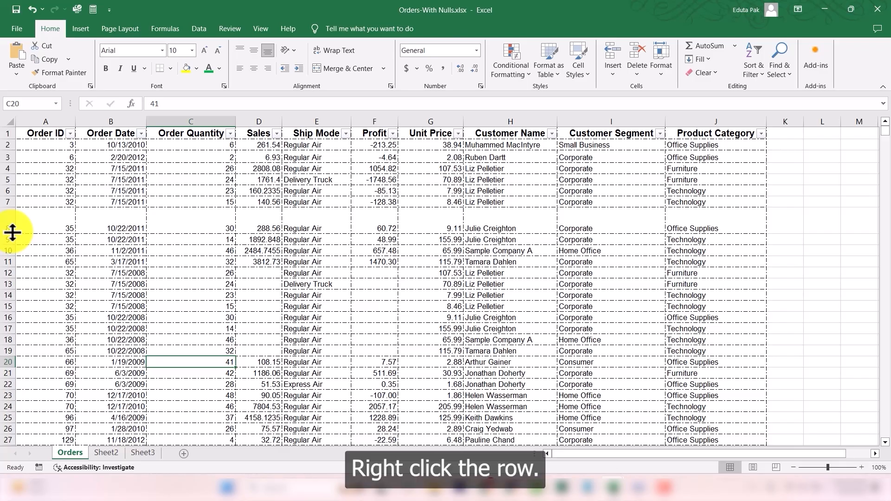
Step: Set row 8's height to 15 through Row Height
left_click(9, 225)
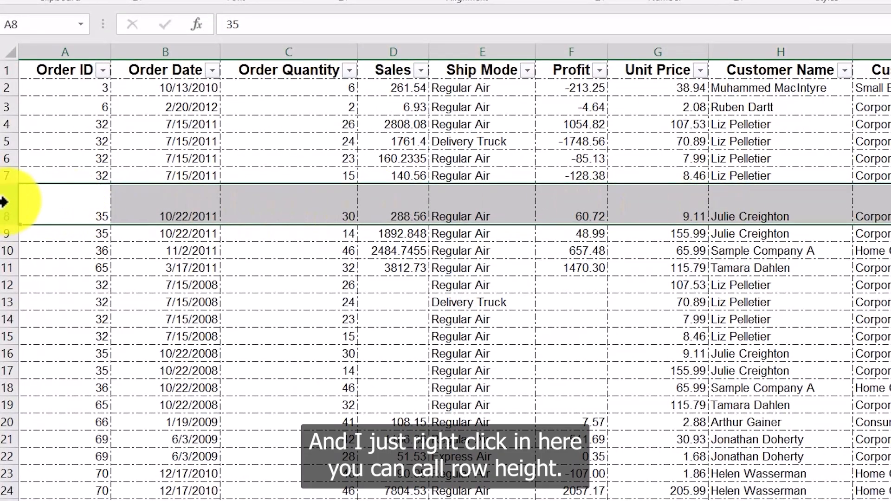
right_click(4, 202)
left_click(79, 376)
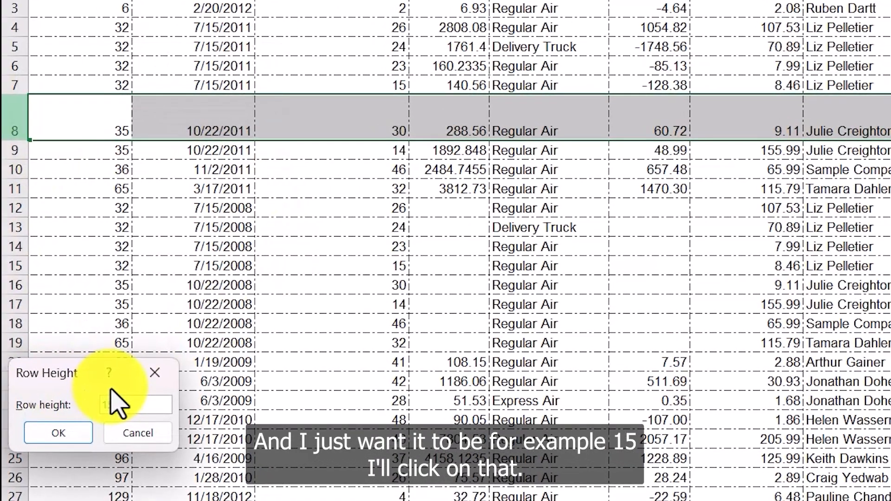
type("15")
key("Return")
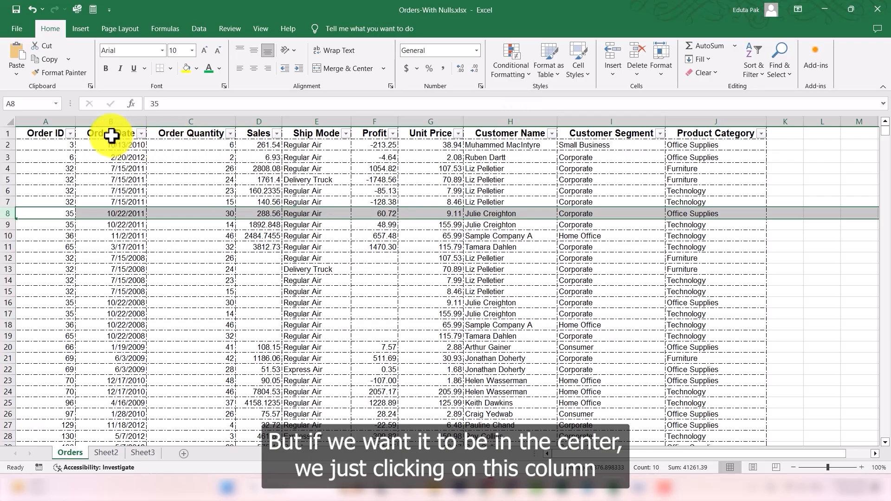
Step: Left-align the whole Order Date column
left_click(114, 117)
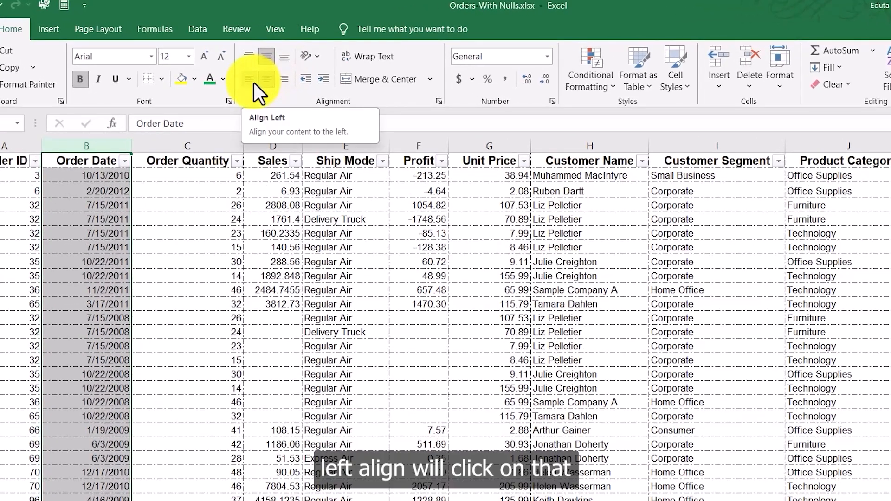
left_click(254, 82)
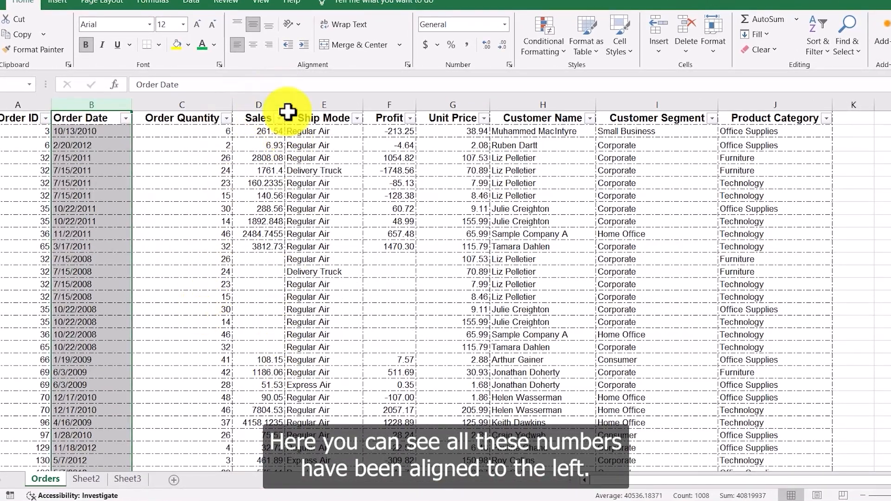
Step: Align the Order Quantity column left, then switch it to right alignment
left_click(214, 99)
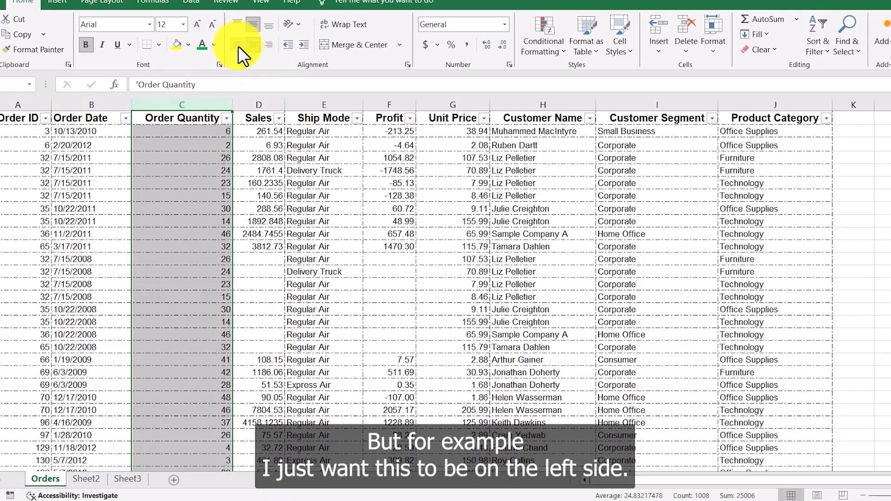
left_click(238, 46)
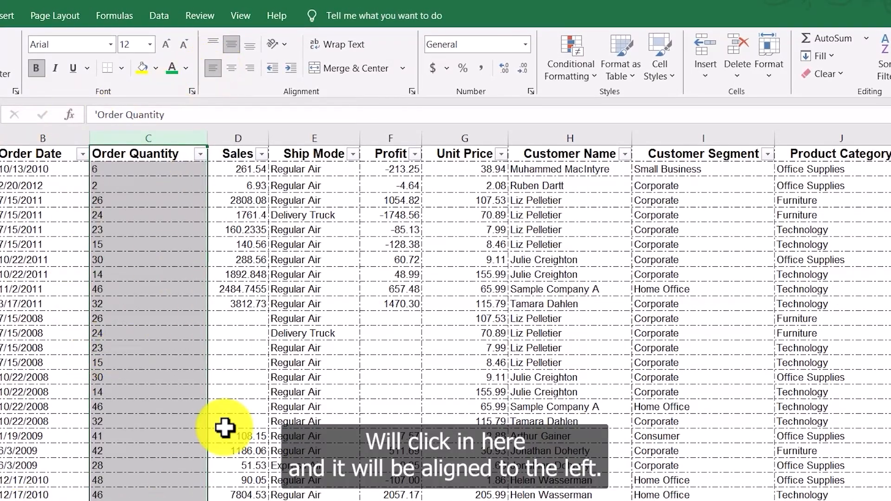
left_click(250, 68)
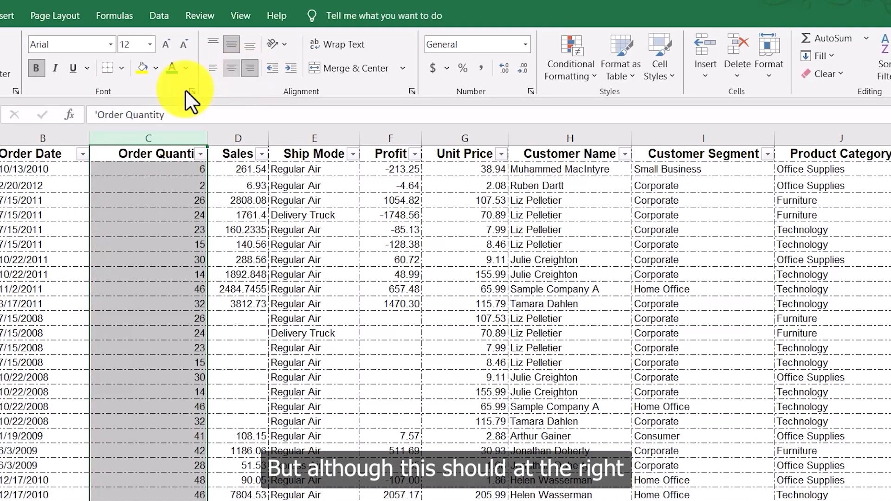
Step: Right-align the whole Order Date column
left_click(37, 139)
left_click(299, 68)
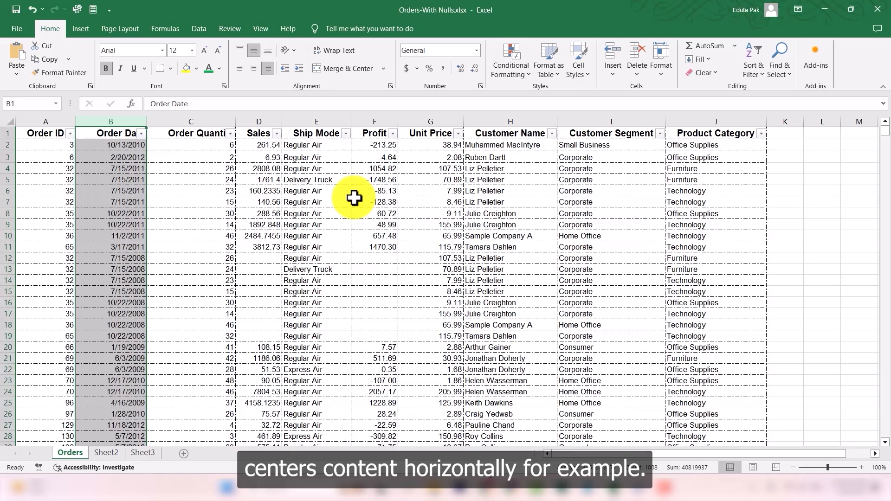
Step: Center-align the whole Customer Name column horizontally
left_click(514, 122)
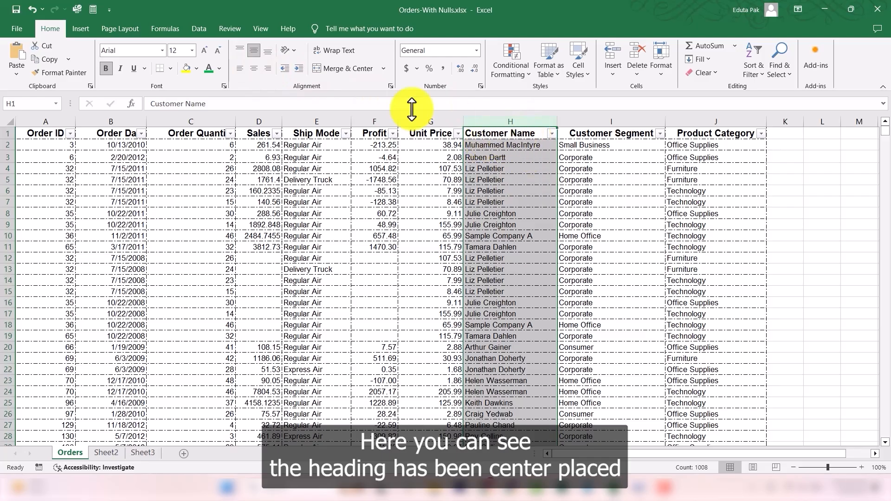
left_click(255, 68)
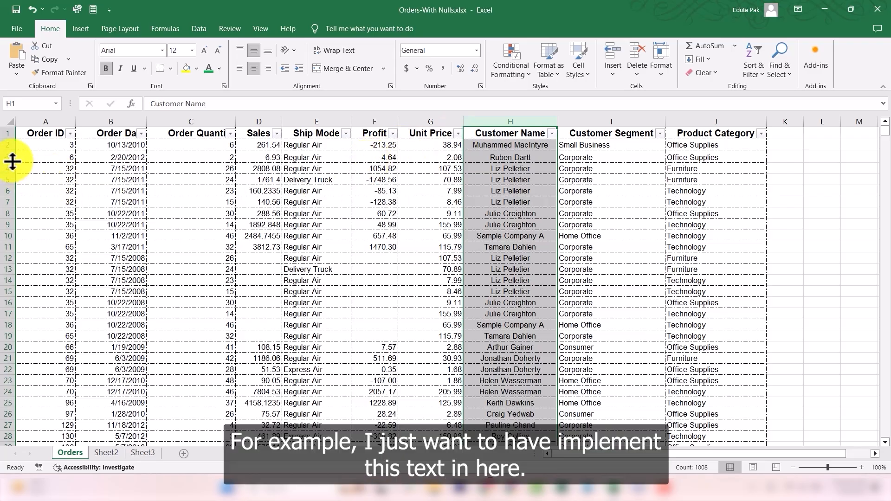
Step: Increase row 3's height well above the other rows
left_click_drag(12, 161, 13, 211)
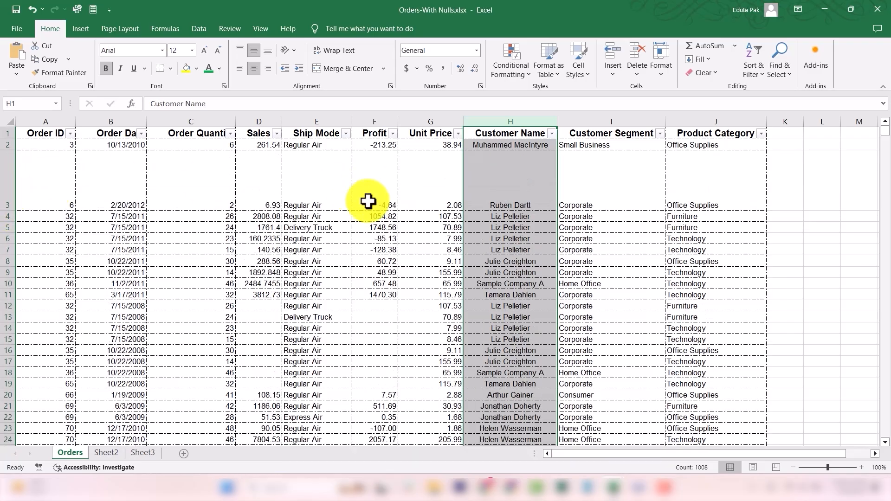
left_click(432, 195)
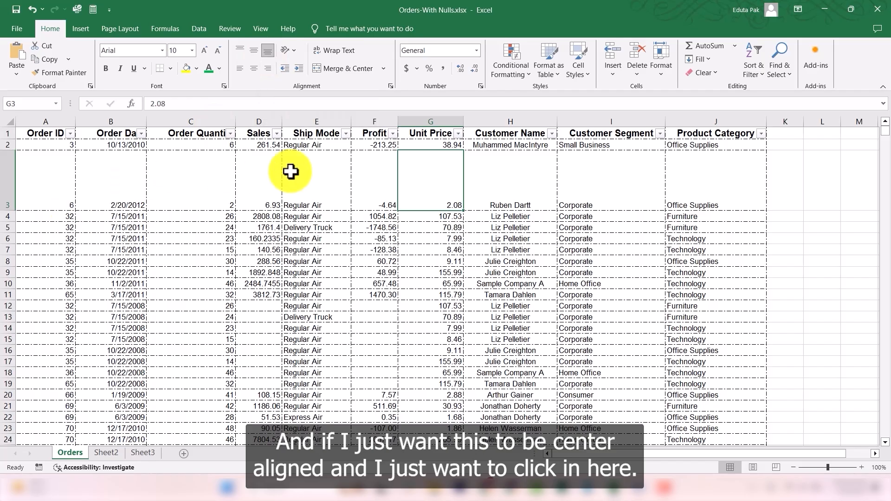
Step: Middle-align the contents of row 3 vertically
left_click(10, 181)
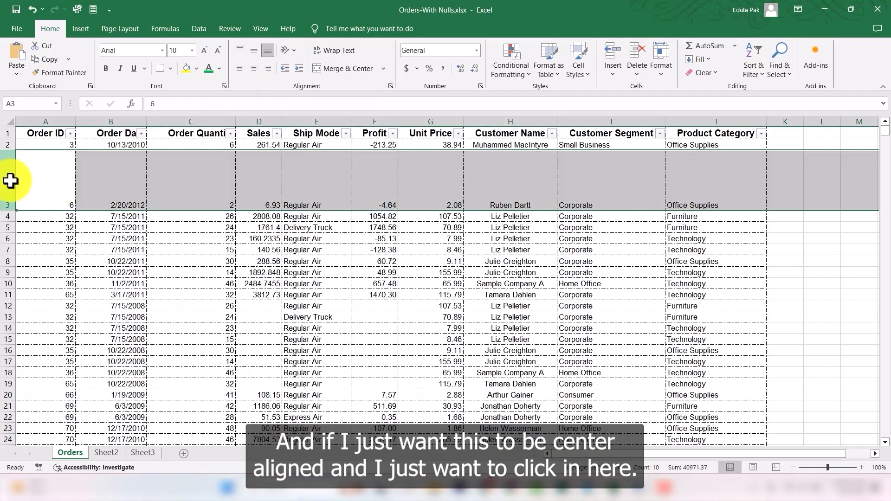
left_click(253, 51)
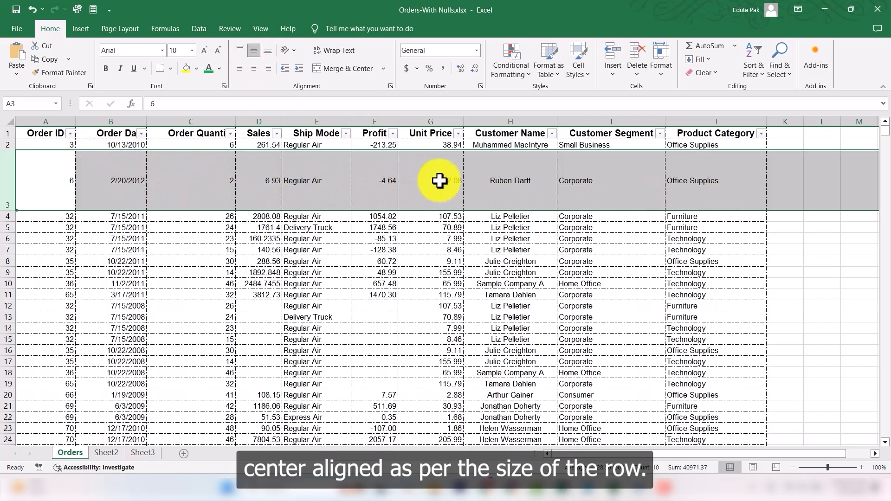
left_click(747, 182)
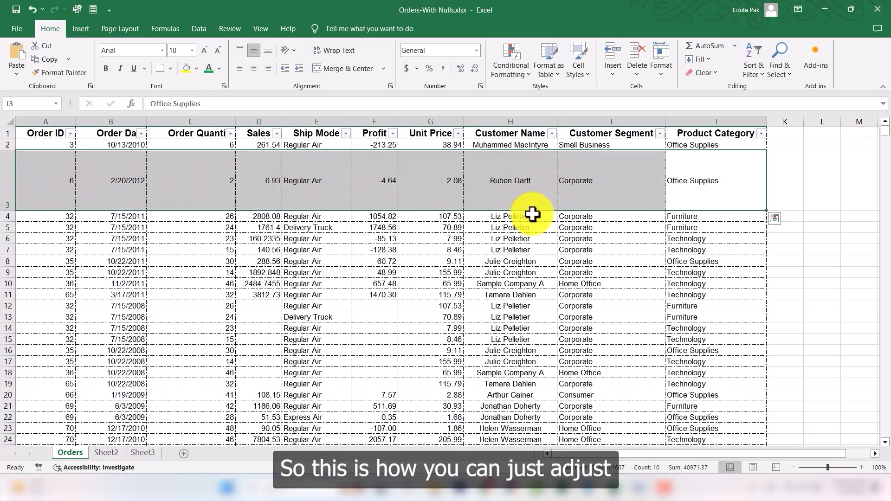
Step: Select the heading row and toggle its horizontal center alignment off and back on
left_click(746, 172)
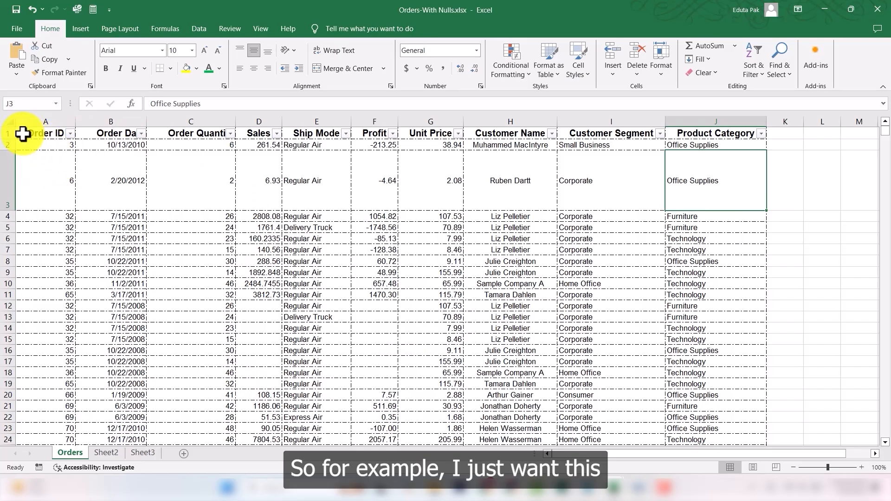
left_click(7, 133)
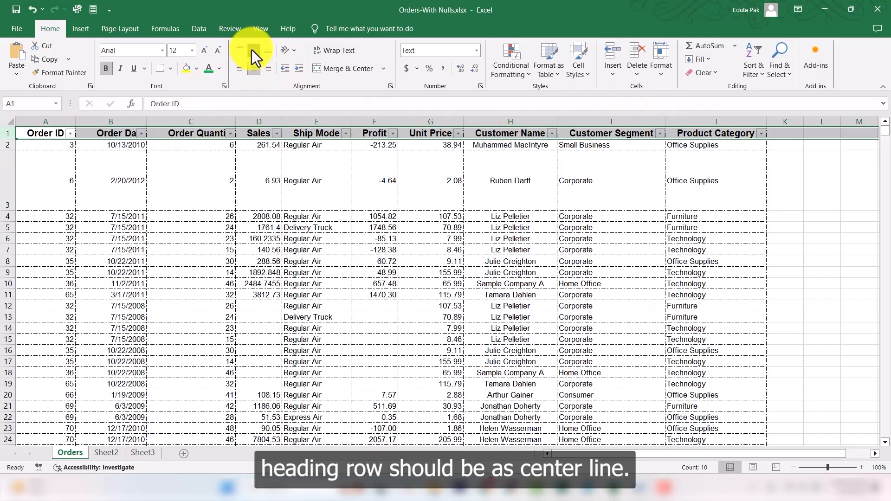
left_click(255, 68)
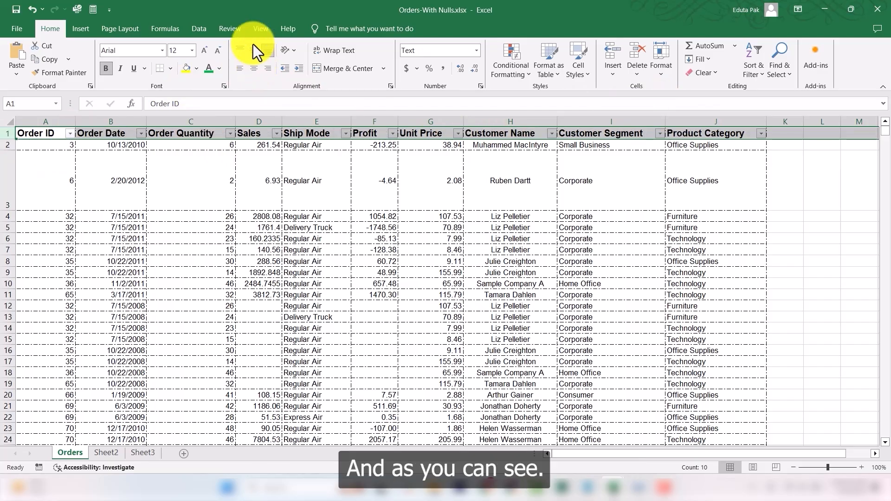
left_click(255, 67)
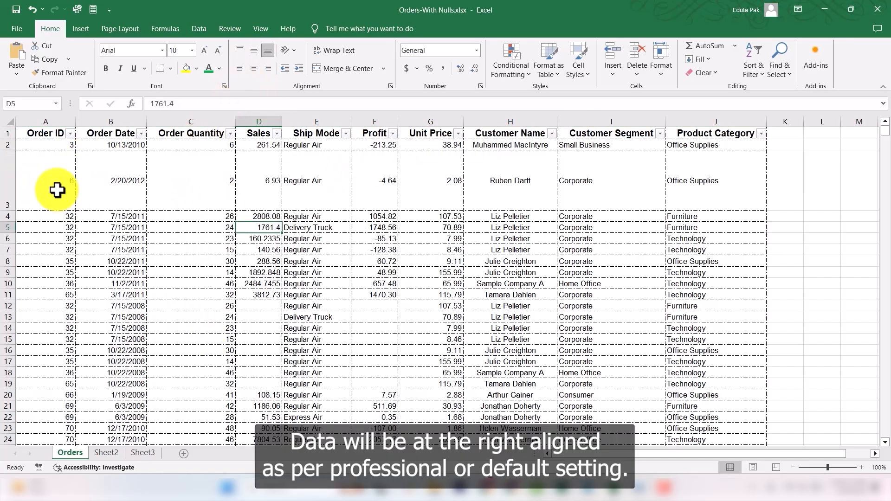
Step: Autofit row 3's height back to fit its contents
right_click(8, 179)
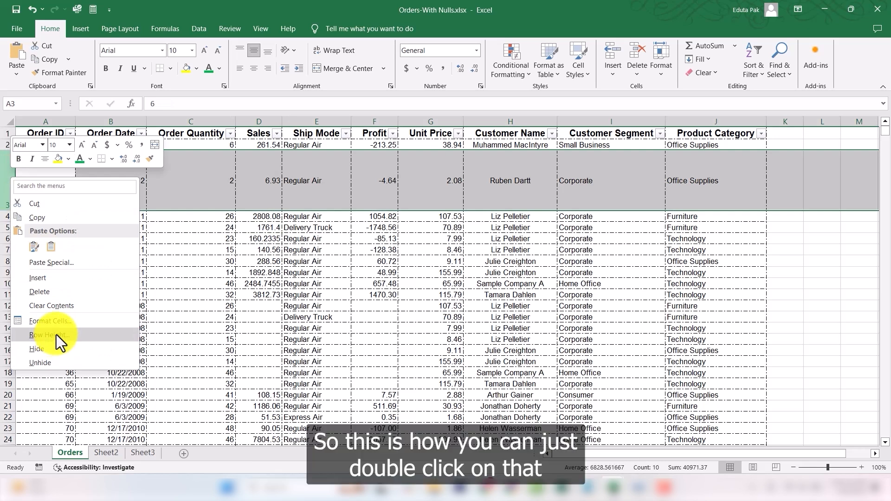
key("Escape")
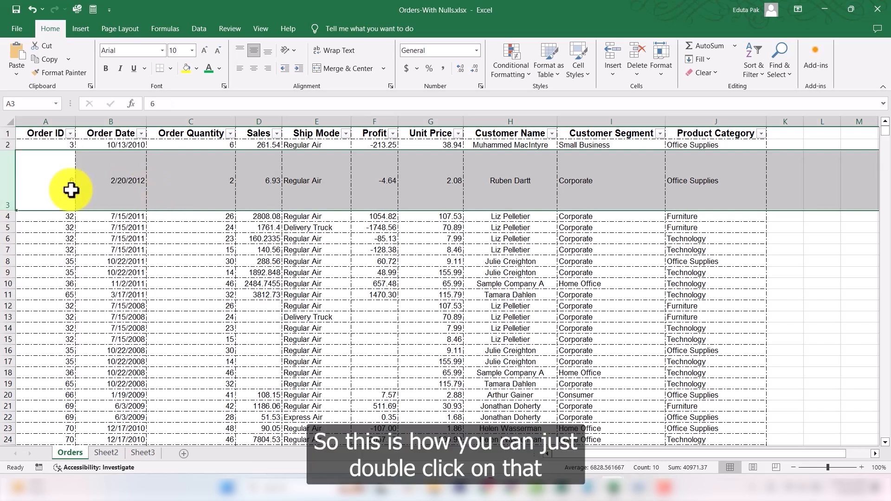
double_click(8, 211)
left_click(375, 290)
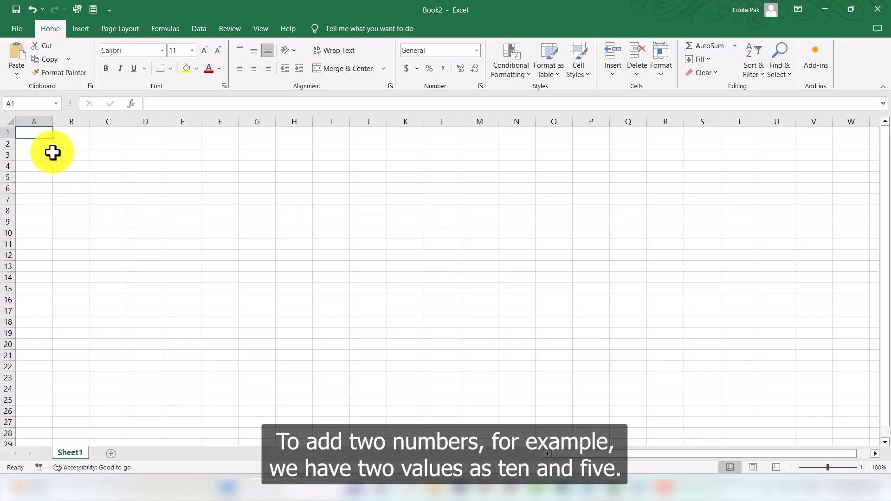
Step: In a new workbook, enter 10 in A1 and 5 in B1
type("10")
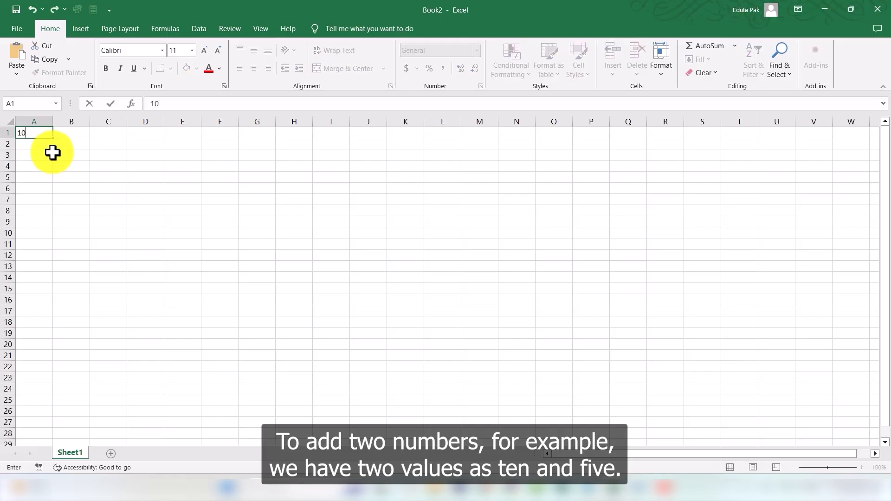
left_click(71, 135)
type("5")
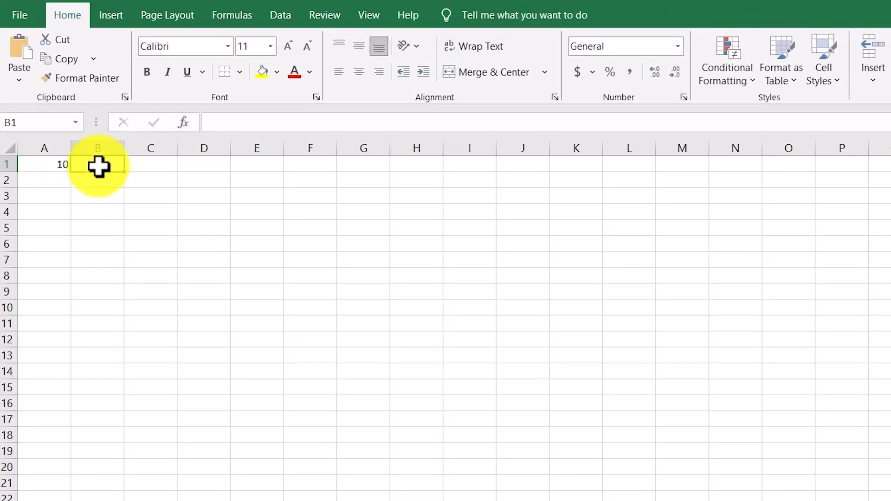
left_click(144, 168)
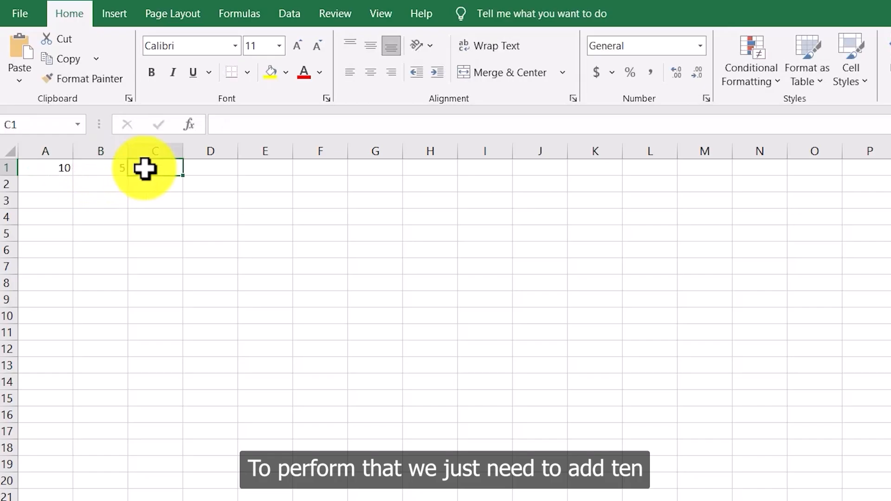
Step: Enter 10+5 in C1 as plain text without an equals sign
type("10+5")
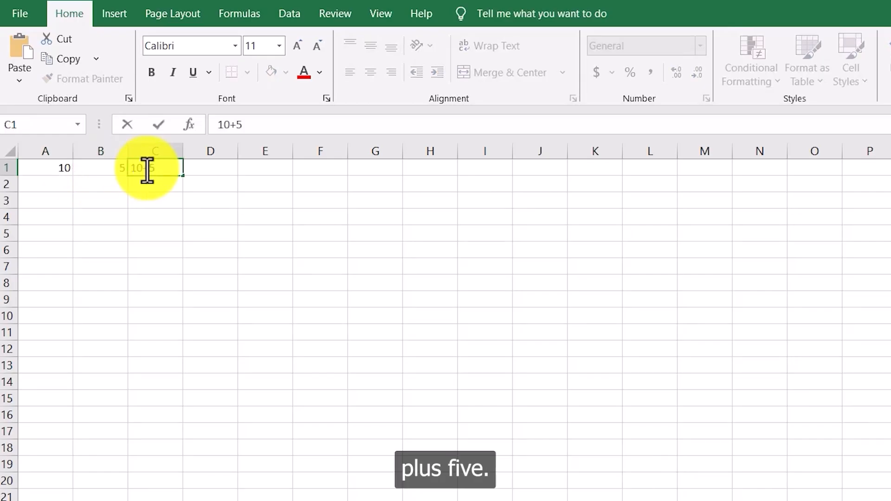
left_click(209, 179)
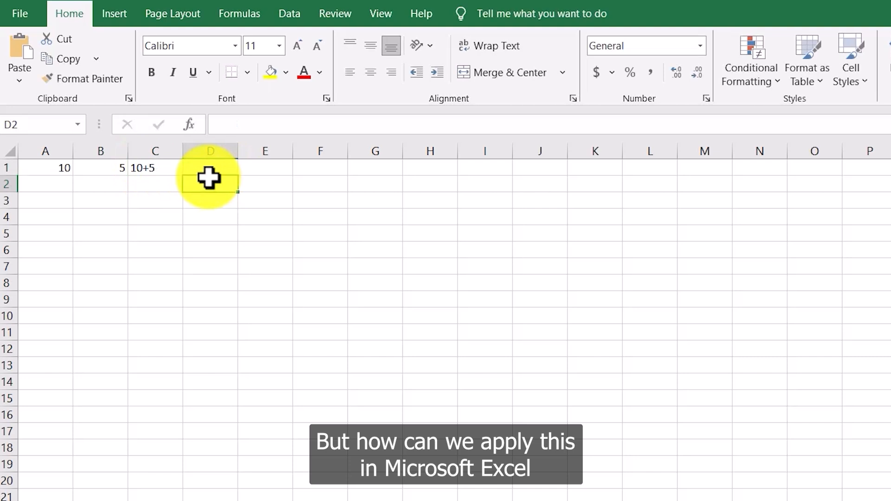
left_click(156, 172)
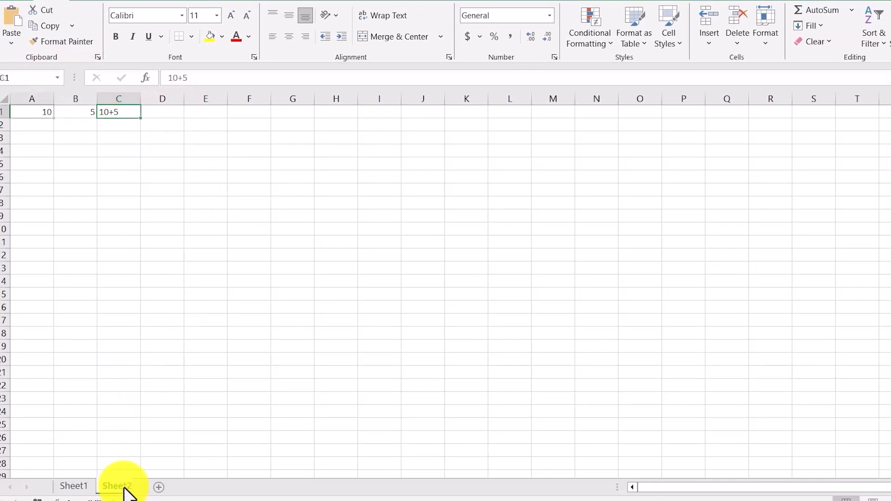
Step: Add a new sheet and insert a table spanning A1:F1
left_click(121, 487)
left_click_drag(37, 113, 282, 129)
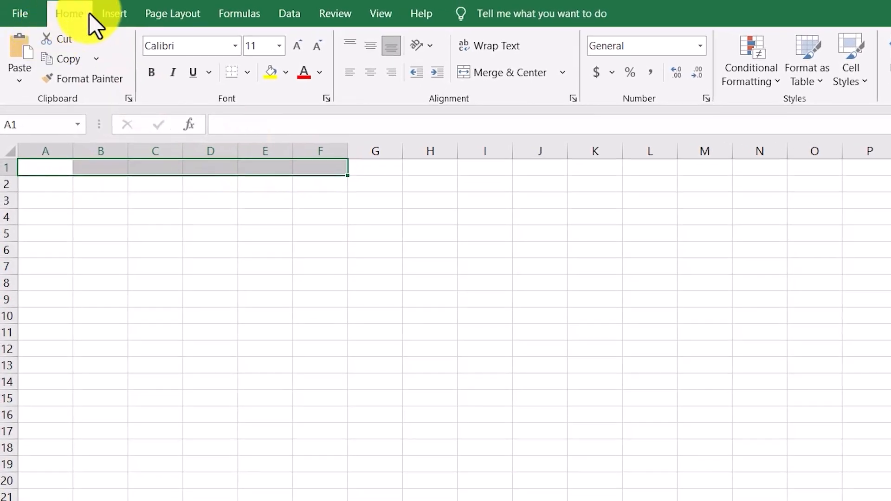
left_click(115, 13)
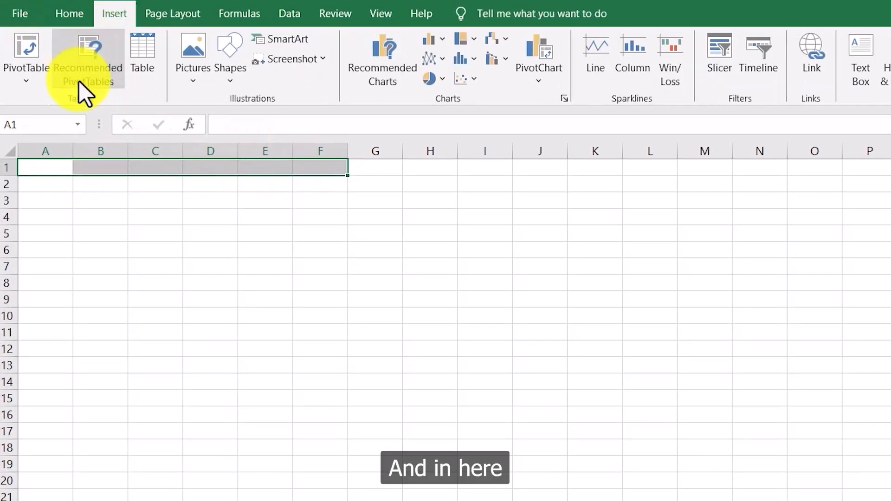
left_click(139, 70)
left_click(625, 357)
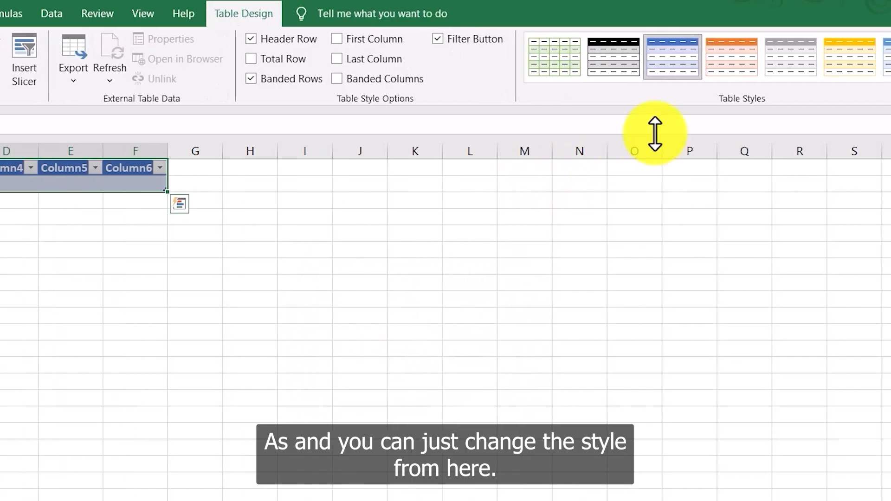
Step: Apply a light orange style to the table
left_click(815, 76)
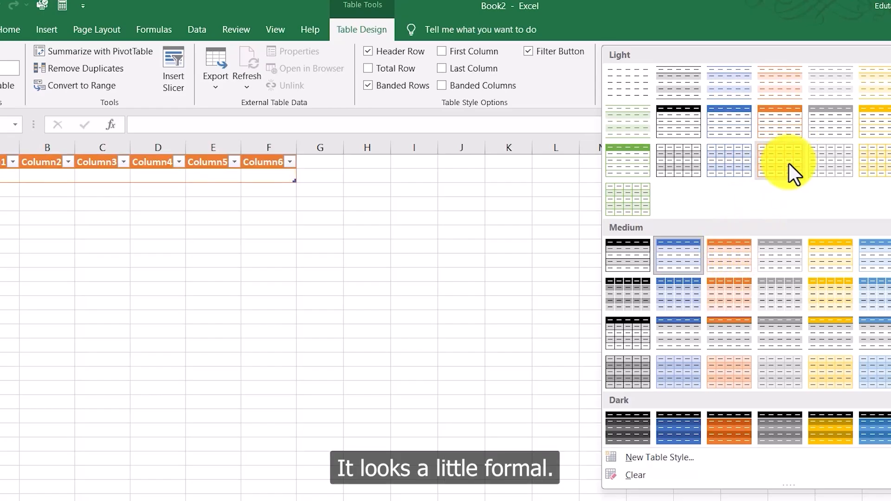
left_click(790, 164)
Step: Rename the first two table headers Value 1 and Value 2
left_click(2, 162)
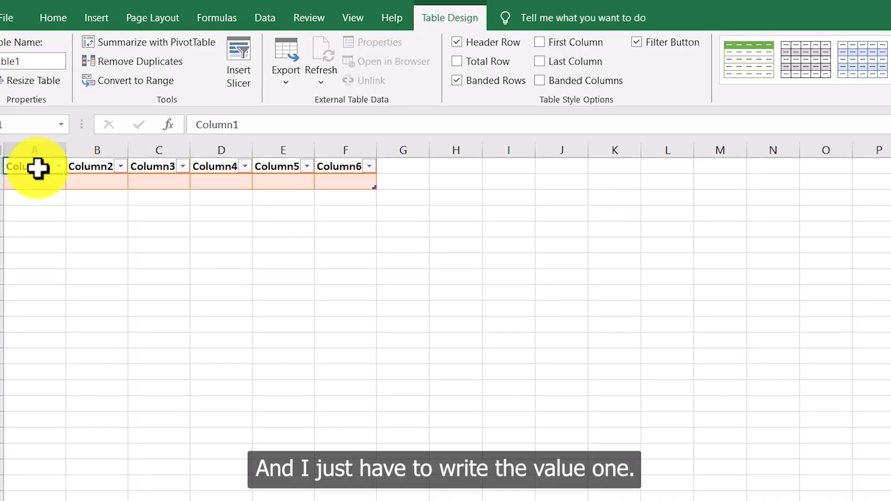
type("Value")
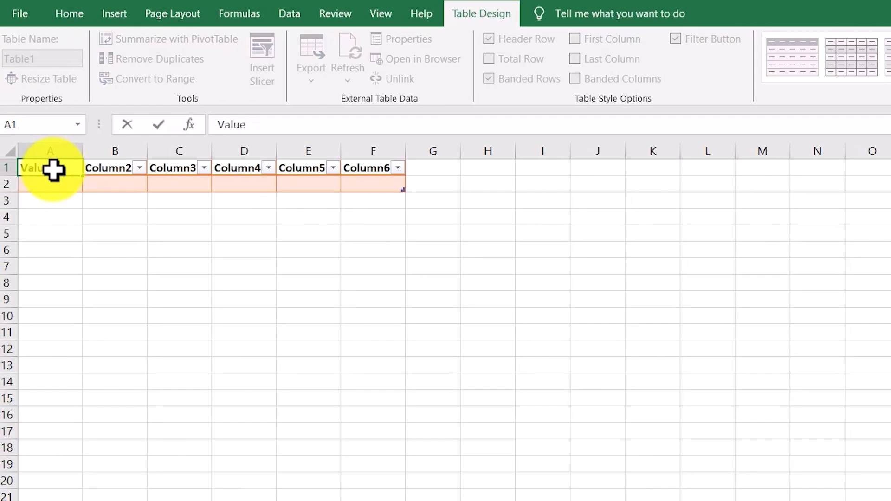
type(" 1")
key("Tab")
type("Value 2")
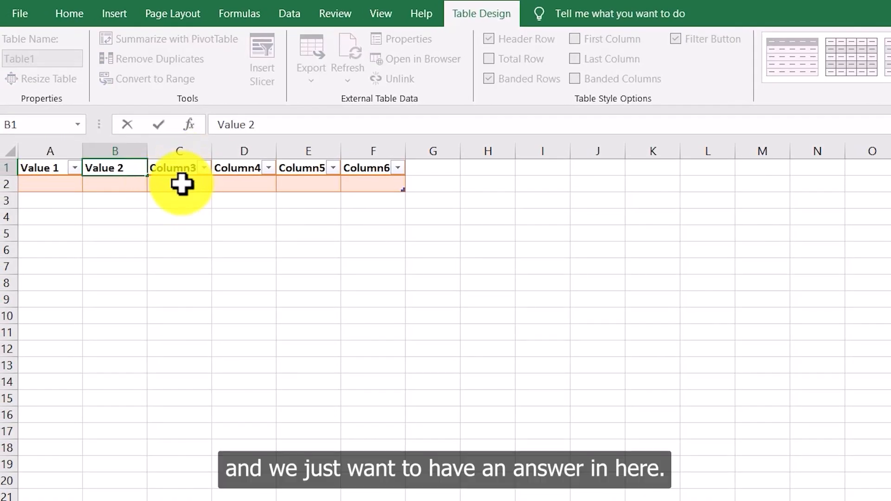
Step: Rename the third and fourth table headers Addition and Subtraction
left_click(185, 167)
type("A")
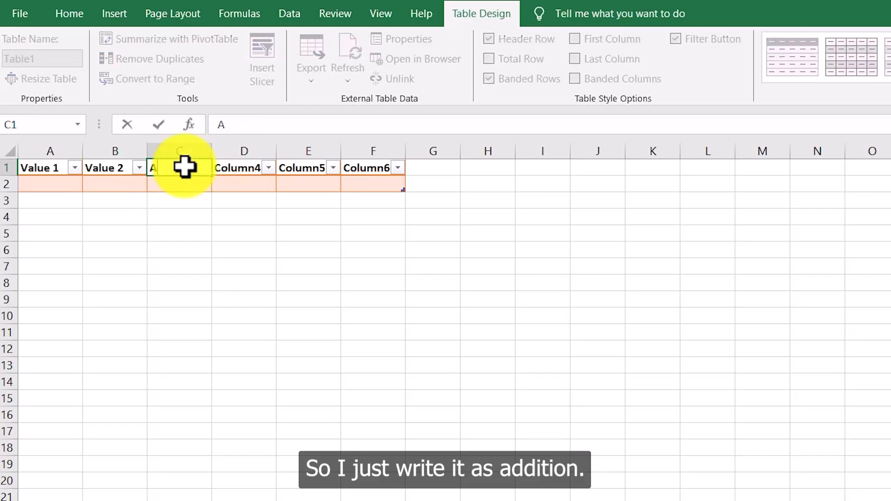
type("ddition")
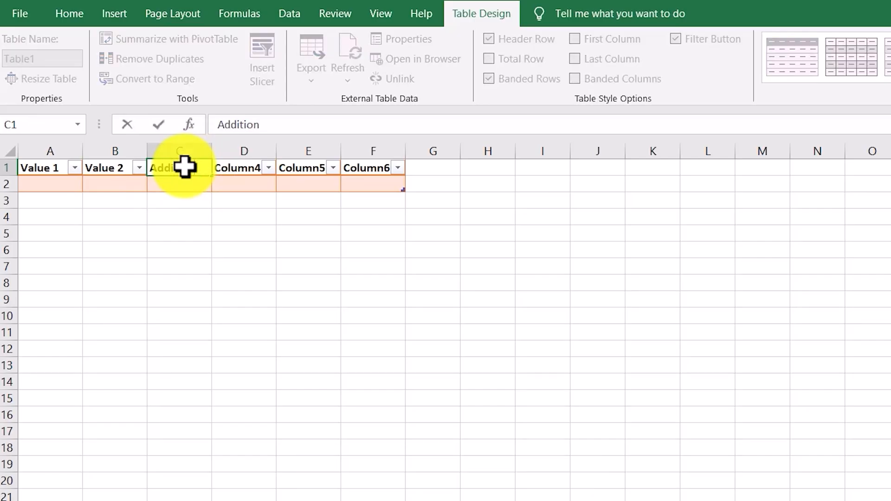
left_click(230, 169)
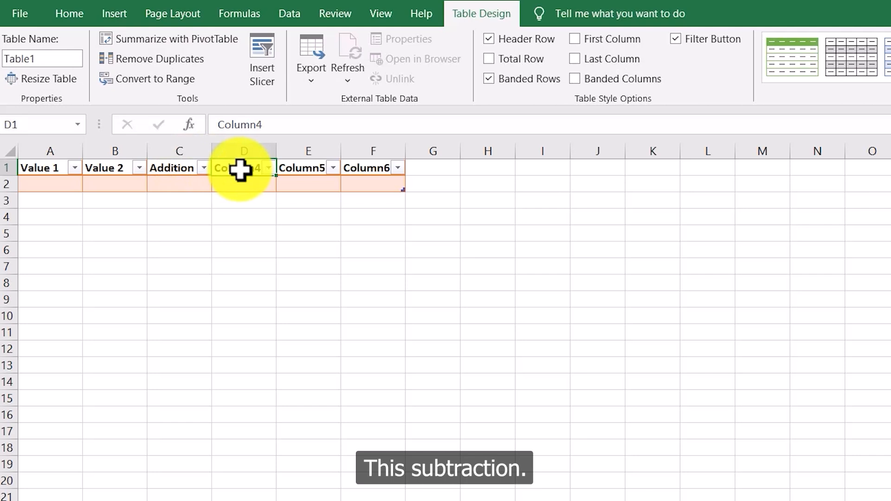
type("Subtract")
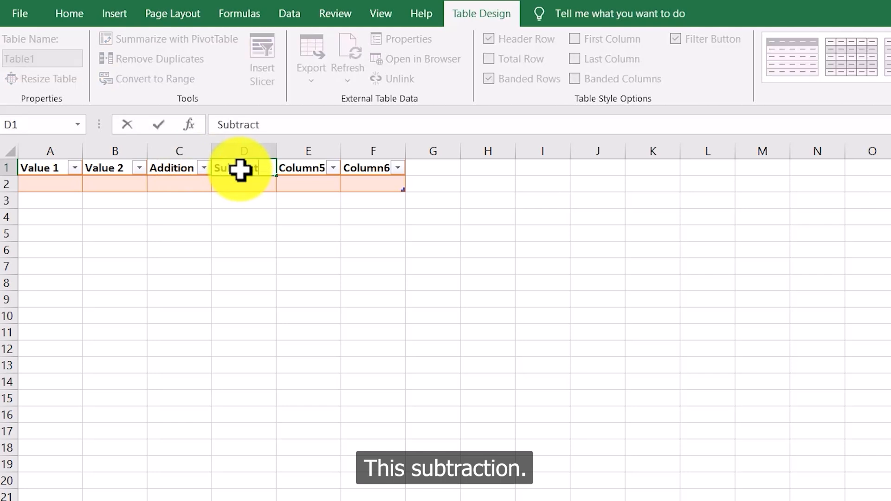
type("ion")
Step: Rename the fifth and sixth table headers Multiplication and Division
left_click(311, 168)
type("Multipli")
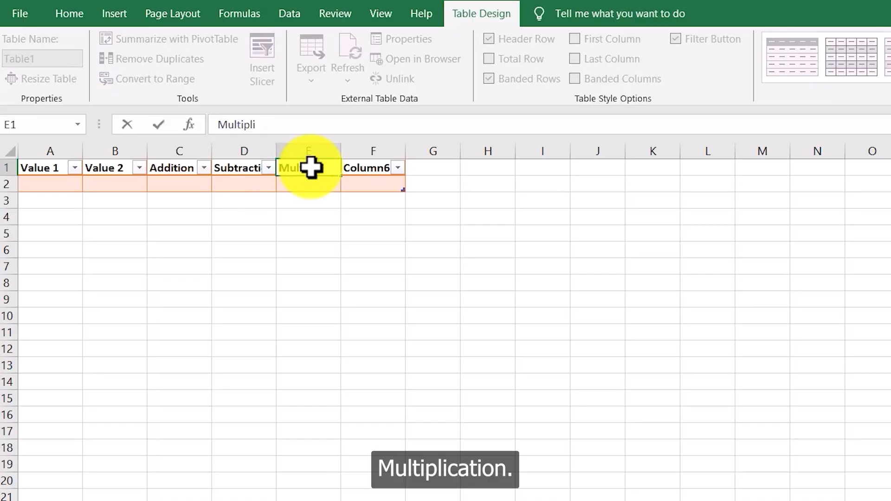
type("cation")
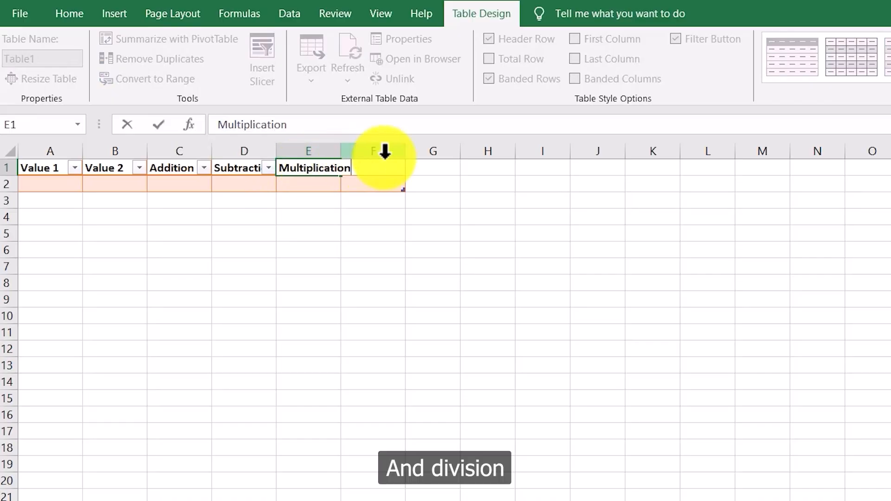
left_click(385, 150)
left_click(378, 171)
type("Division")
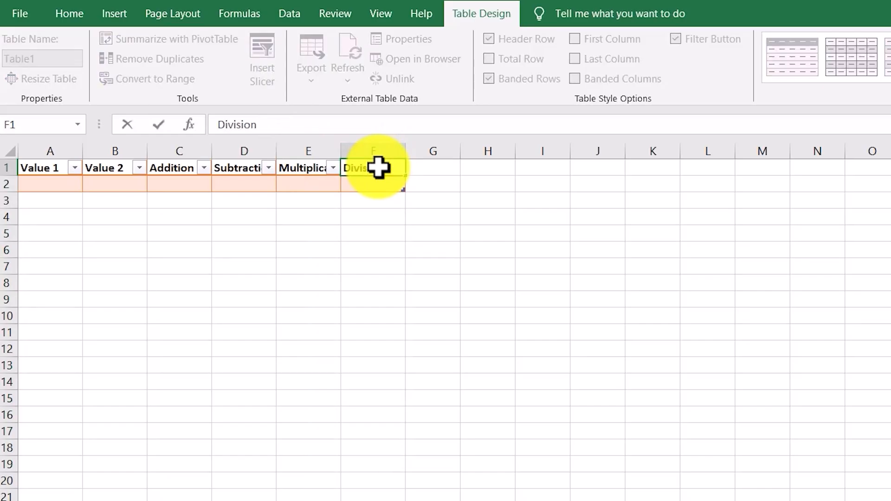
Step: Autofit the widths of table columns A through F to their header text
left_click(81, 151)
double_click(82, 154)
left_click(140, 153)
double_click(140, 152)
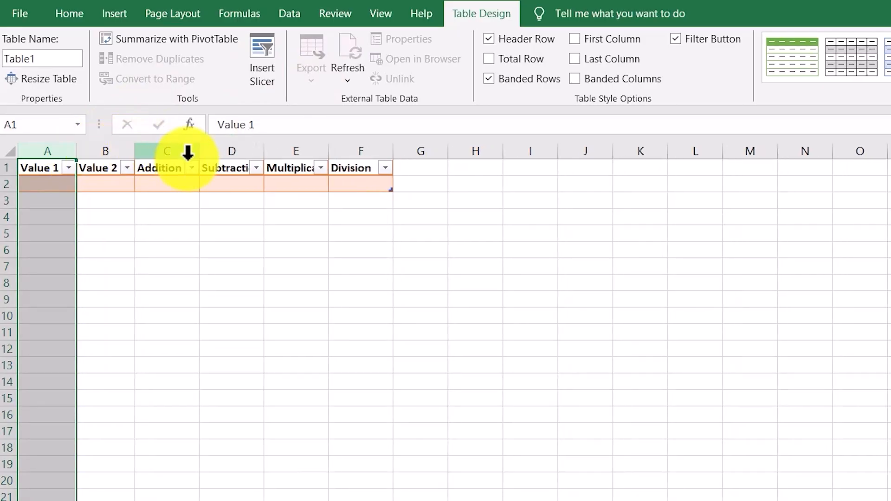
double_click(264, 154)
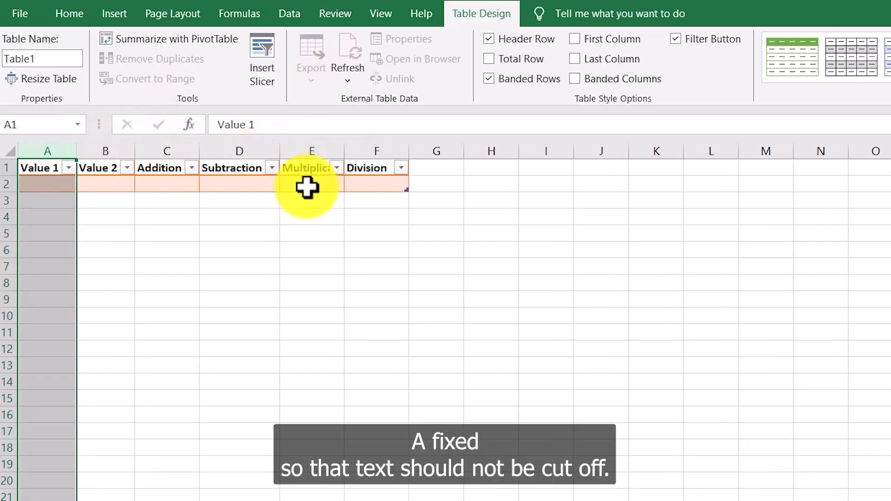
double_click(344, 154)
double_click(434, 153)
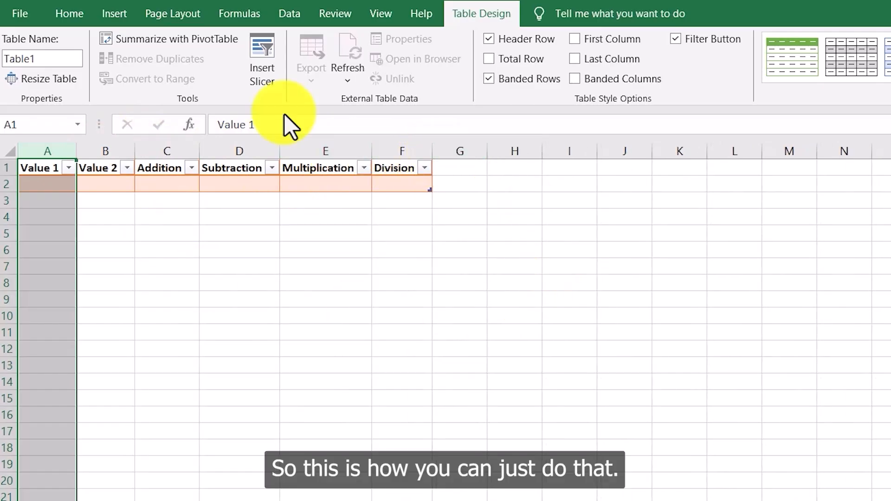
Step: Extend the table by one row and shrink it back to a single data row
left_click(90, 244)
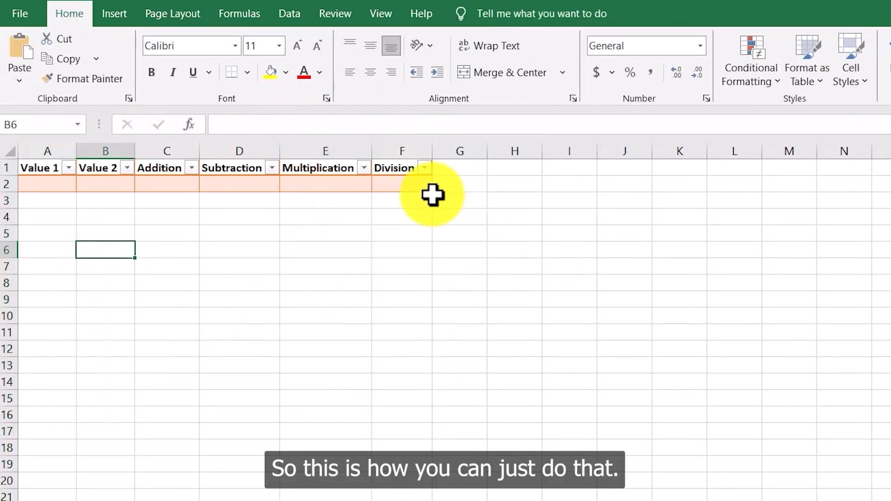
left_click_drag(426, 185, 428, 199)
left_click(489, 227)
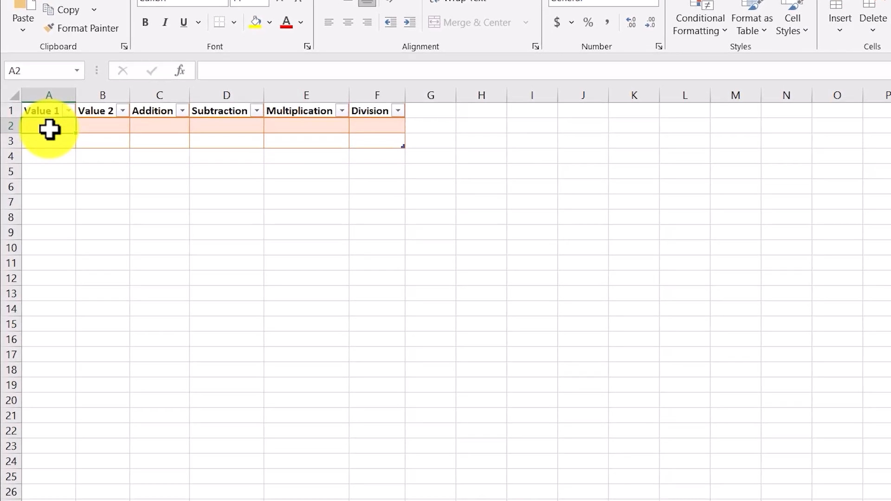
left_click_drag(403, 149, 400, 134)
left_click(501, 145)
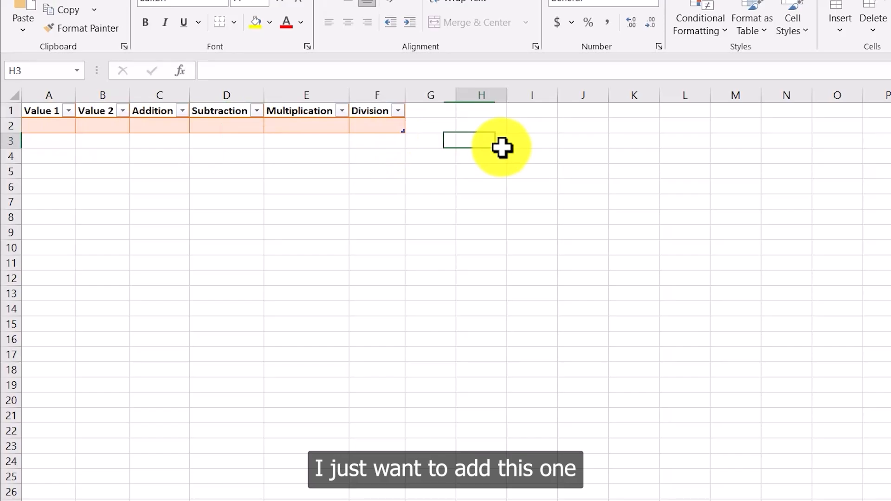
Step: Enter 10 under Value 1 and 5 under Value 2 in the table's first row
left_click(67, 128)
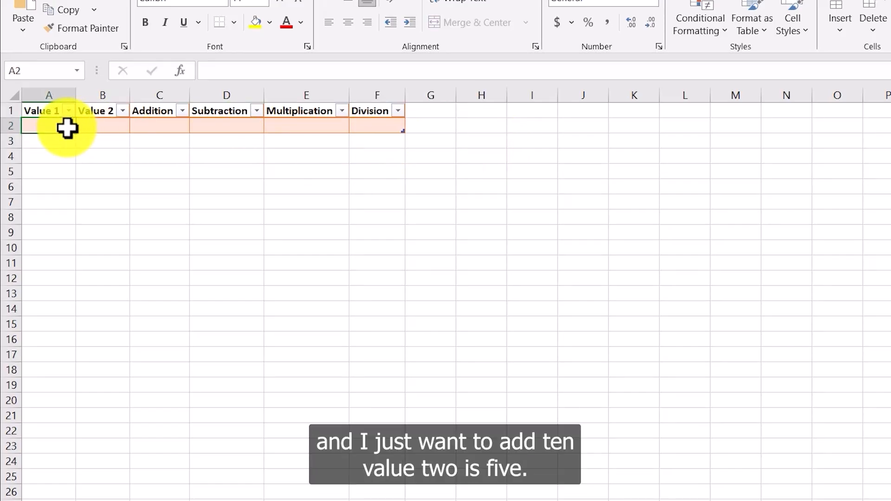
type("10")
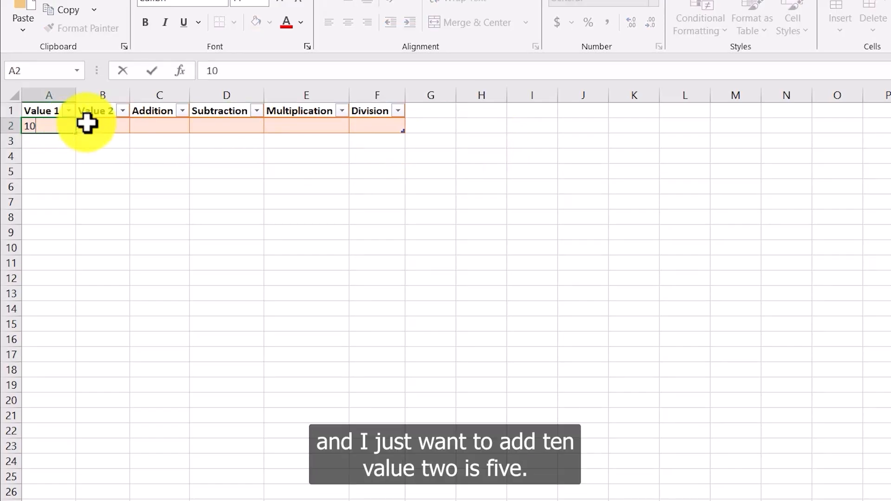
left_click(87, 123)
type("5")
left_click(165, 120)
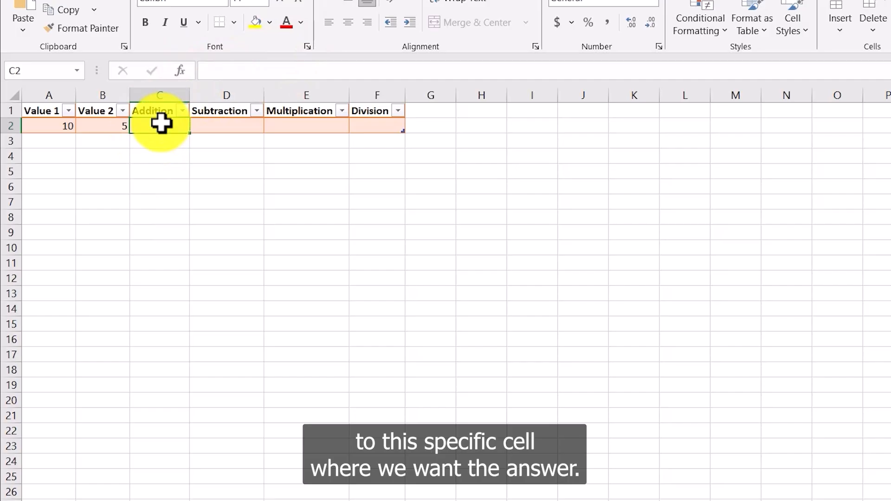
Step: Enter the formula =a2+b2 in the Addition cell to add Value 1 and Value 2
left_click(233, 74)
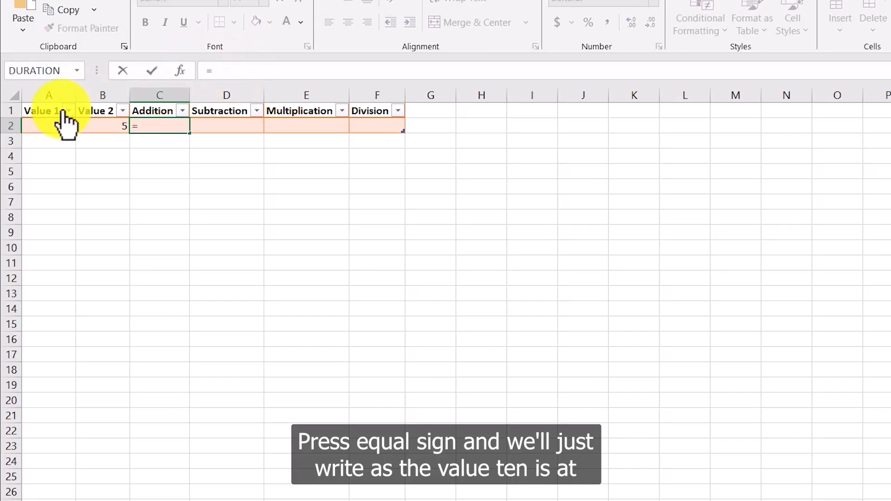
type("=")
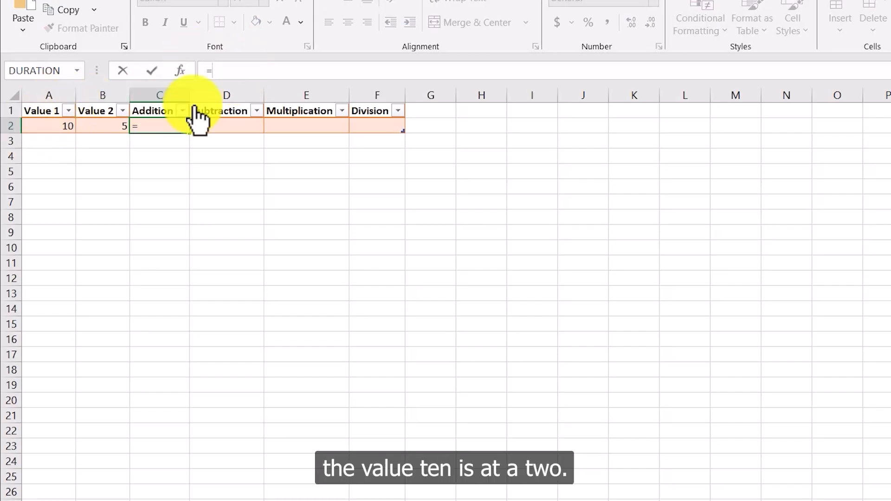
type("a2")
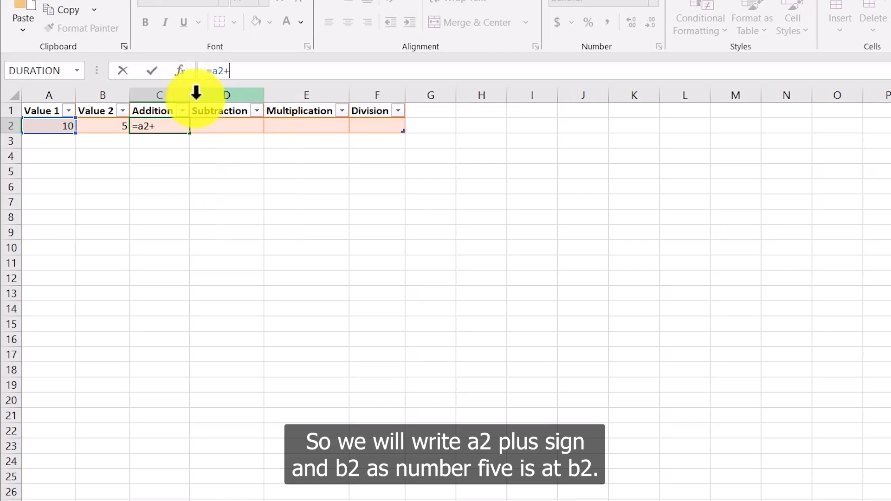
type("+b2")
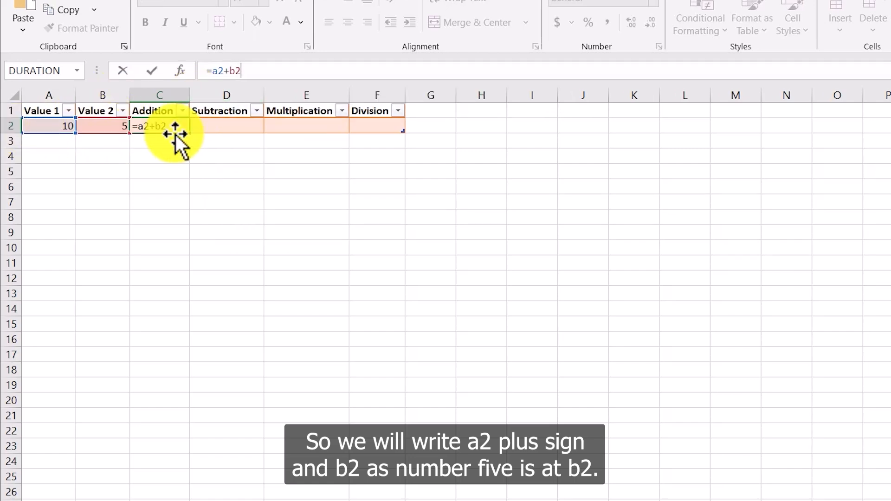
key("Return")
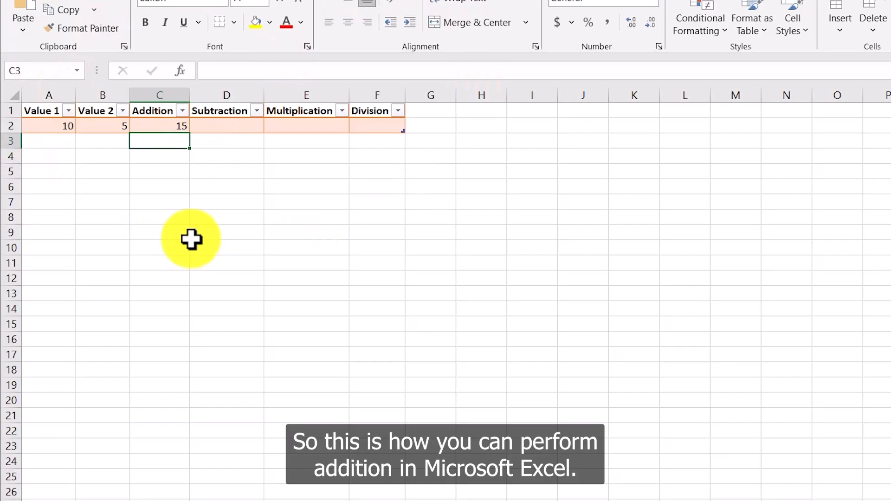
Step: Enter the formula =a2-b2 in the Subtraction cell to subtract Value 2 from Value 1
left_click(228, 123)
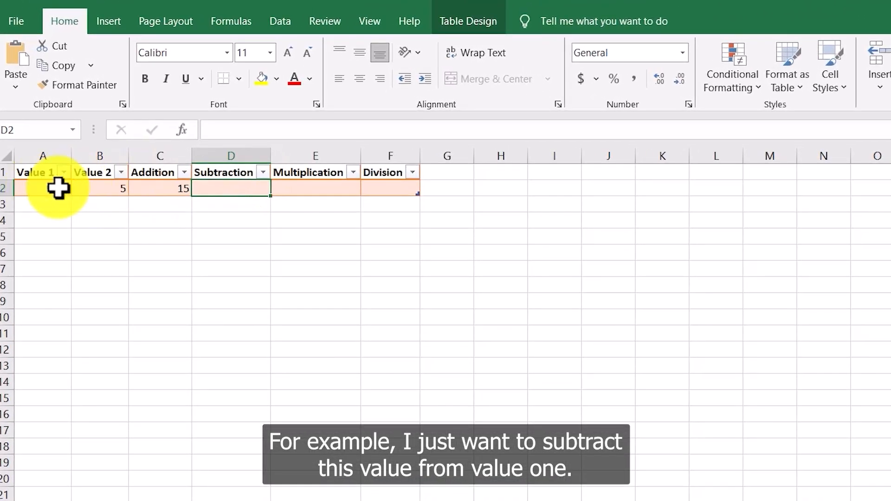
left_click(231, 247)
left_click(232, 193)
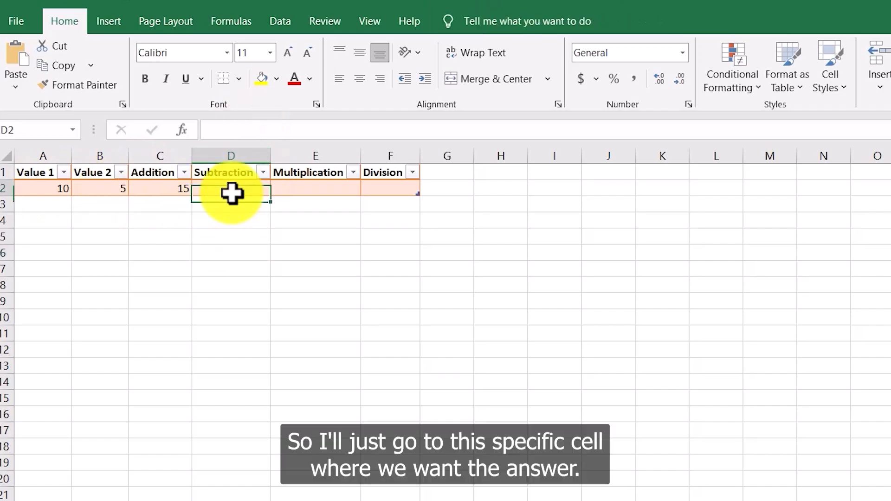
double_click(232, 187)
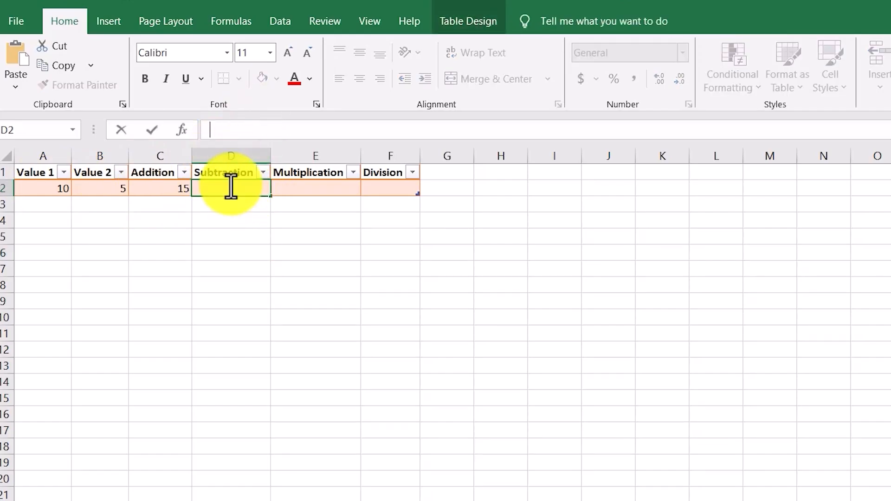
left_click(229, 131)
type("=")
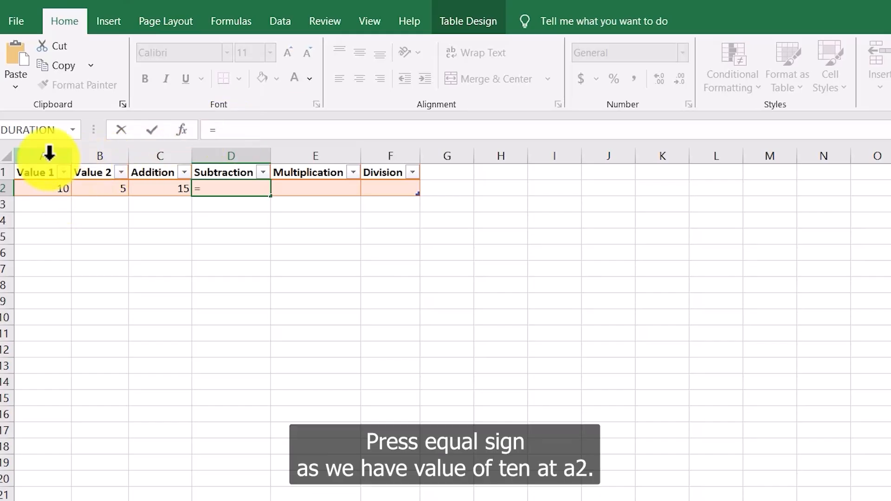
type("a2-")
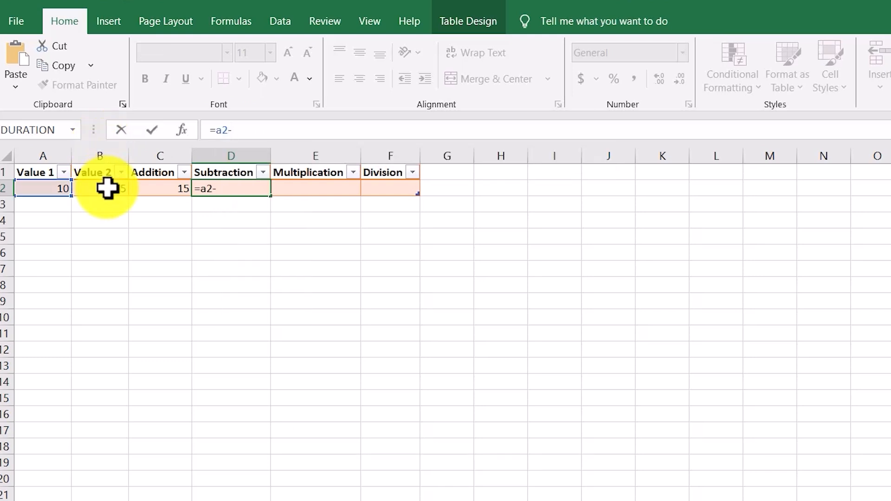
type("b2")
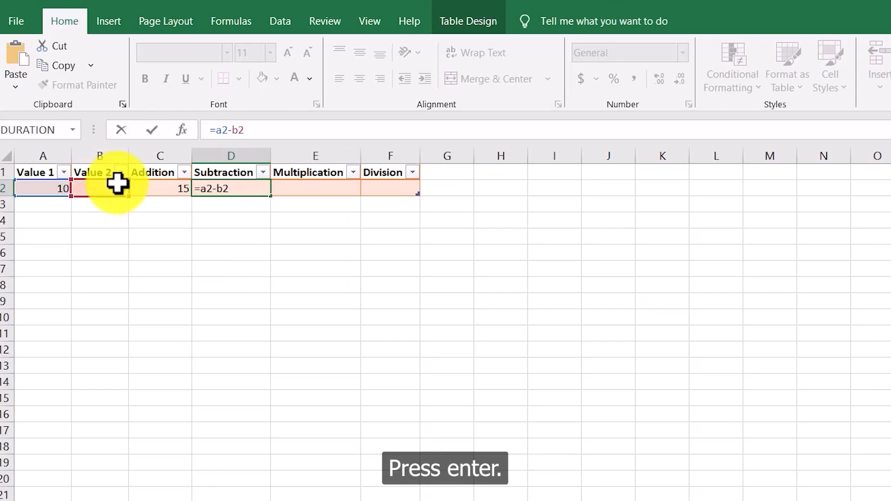
key("Return")
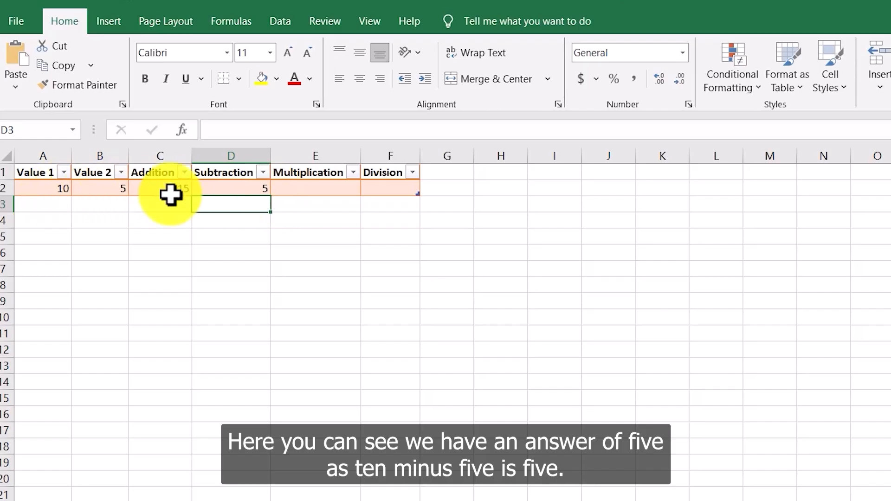
left_click(243, 191)
left_click(242, 251)
left_click(242, 189)
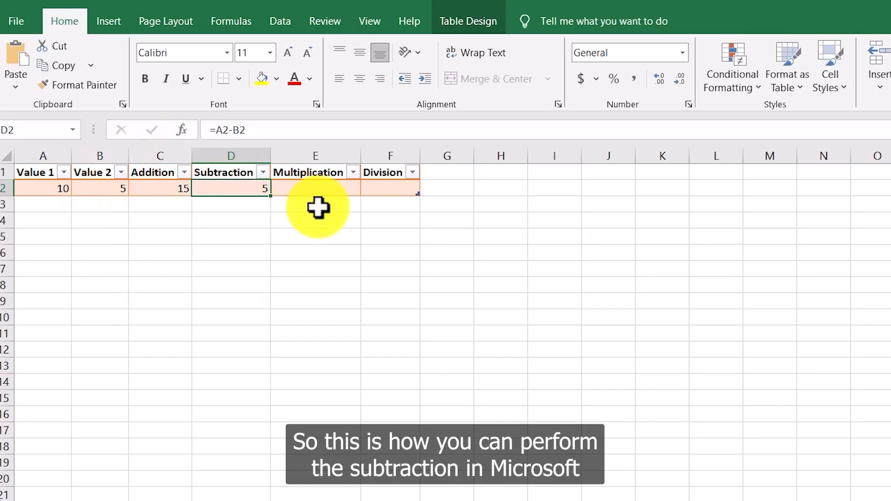
Step: Enter the formula =a2*b2 in the Multiplication cell to multiply Value 1 by Value 2
left_click(322, 186)
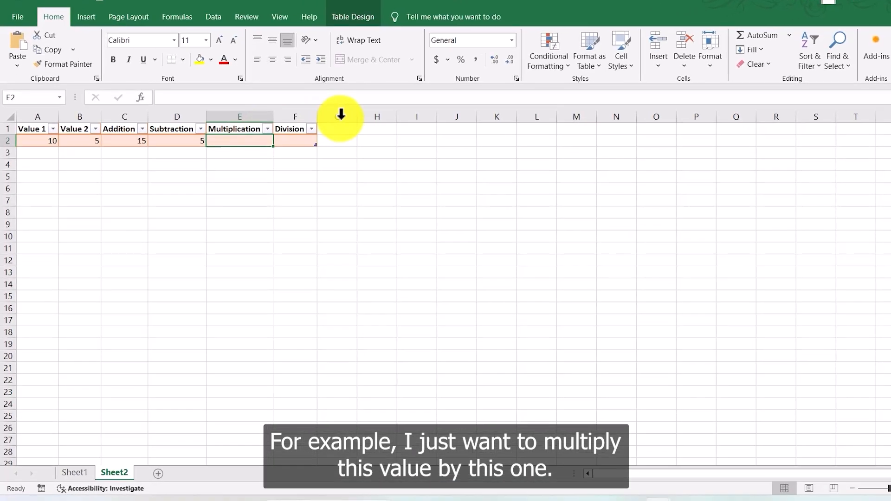
left_click(51, 126)
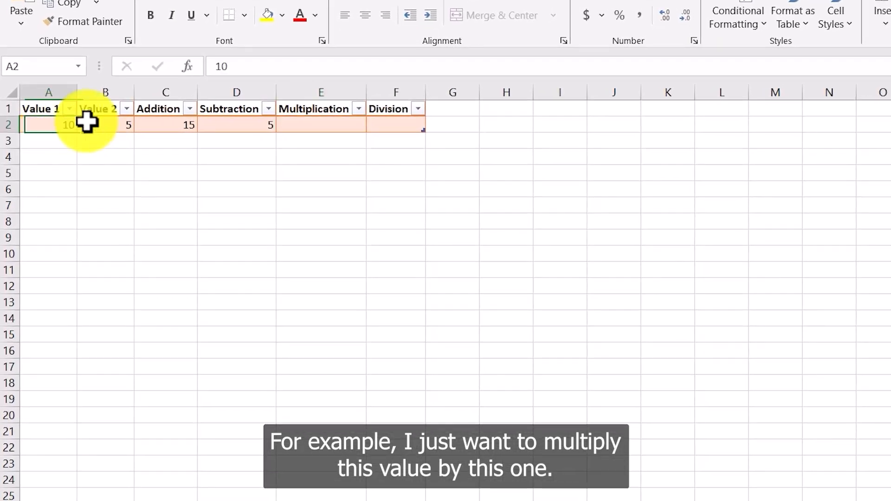
left_click(122, 127)
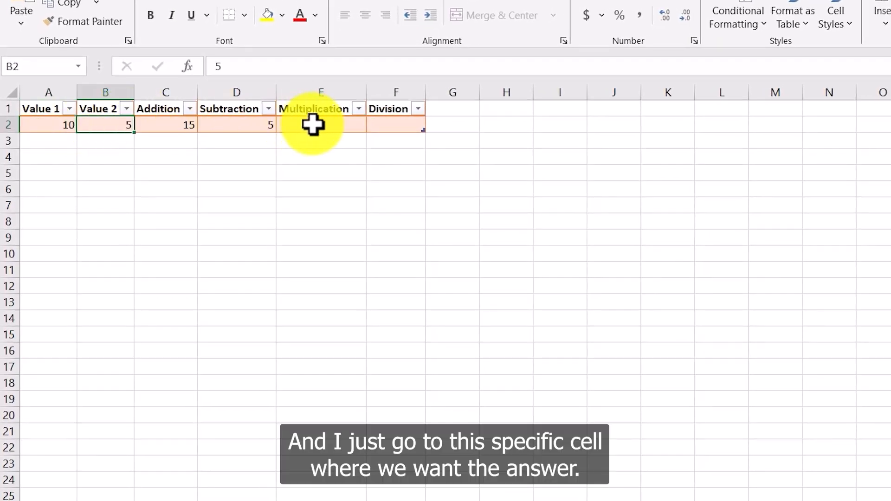
left_click(332, 125)
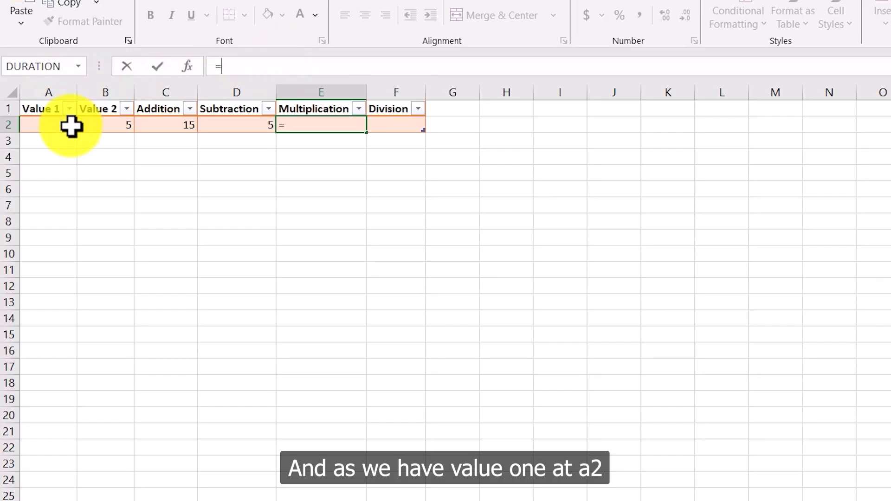
type("a2")
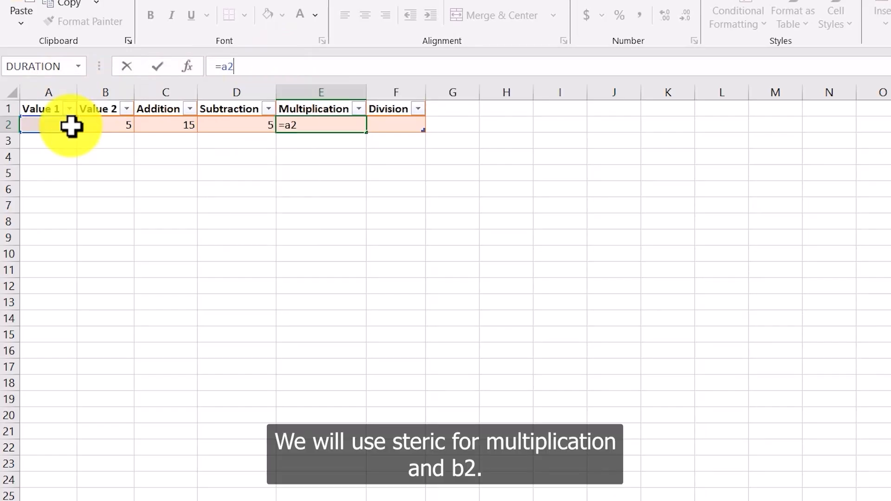
type("*b2")
key("Return")
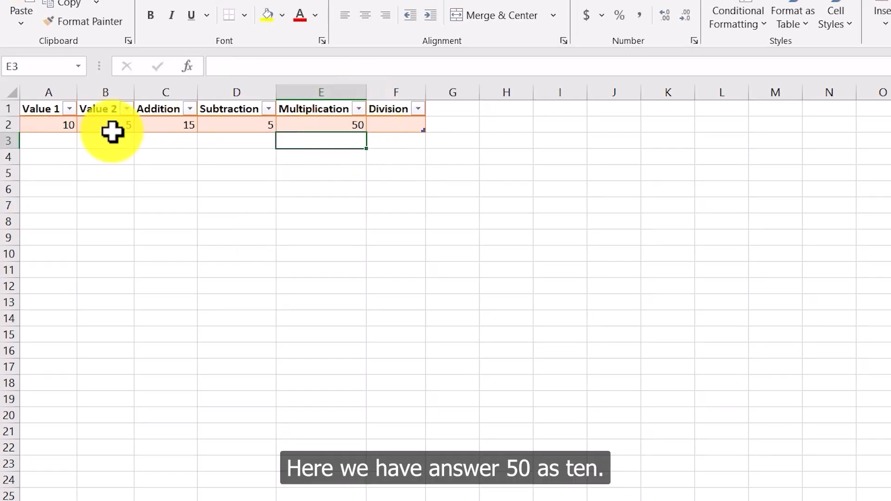
left_click(356, 126)
left_click(374, 157)
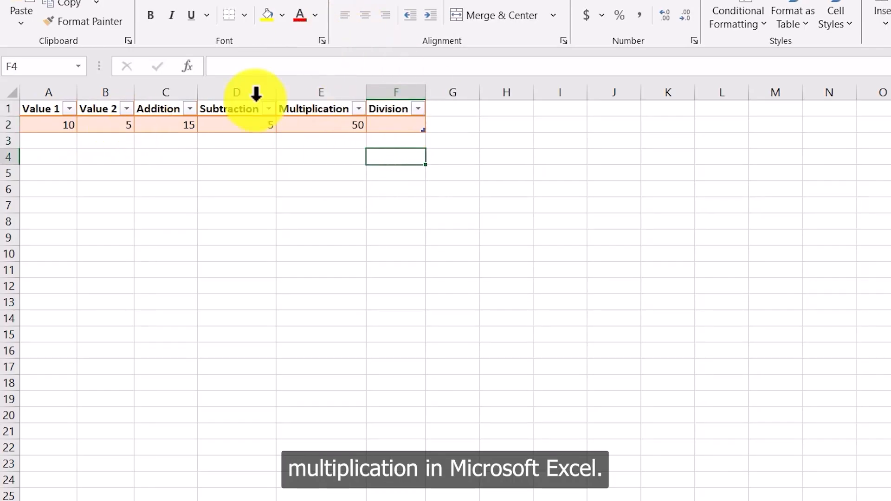
Step: Enter the formula =a2/b2 in the Division cell to divide Value 1 by Value 2
left_click(393, 126)
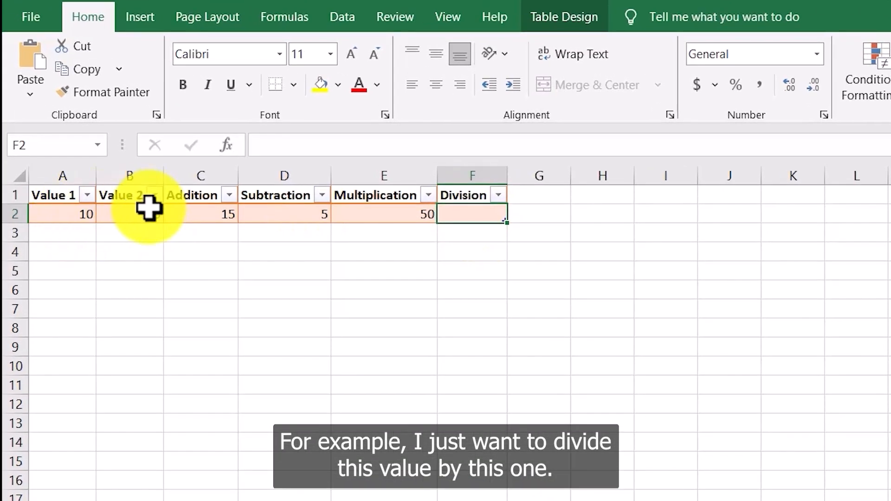
left_click(90, 214)
left_click(140, 214)
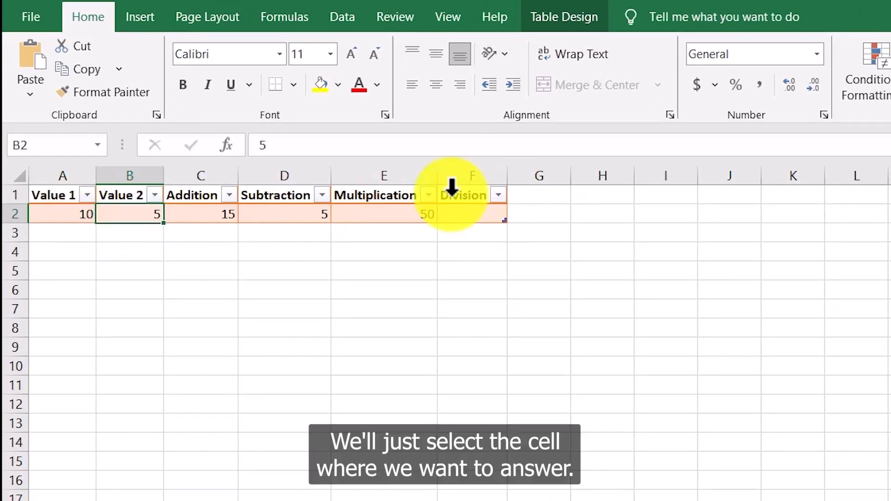
left_click(475, 214)
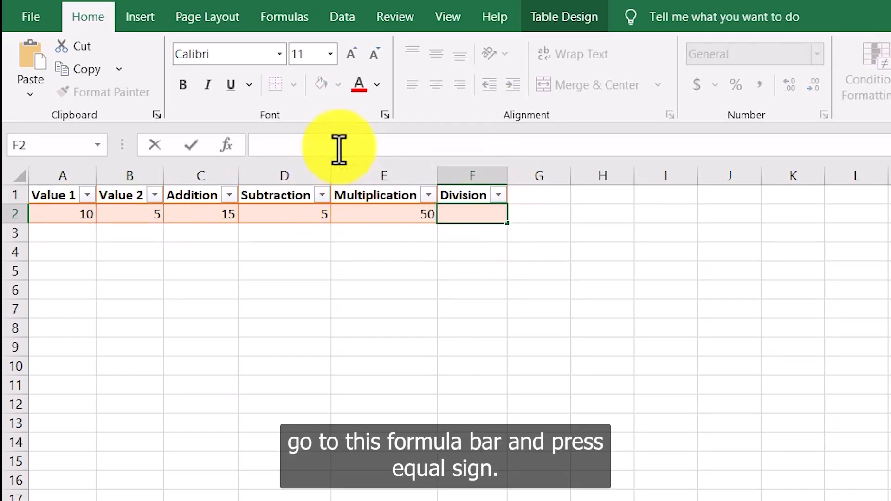
type("=")
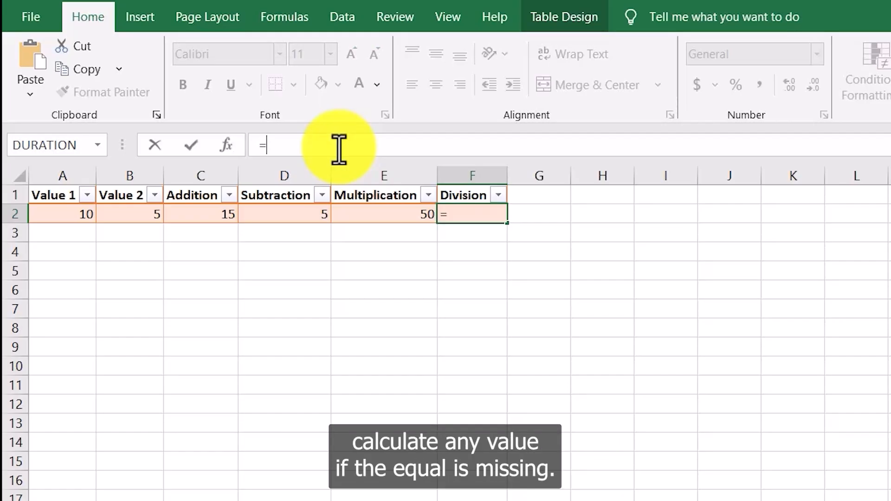
left_click(305, 149)
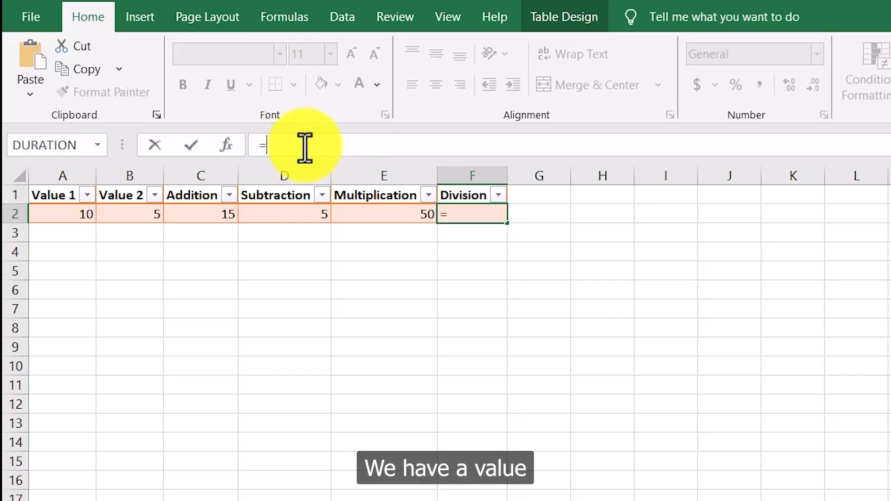
type("a2/")
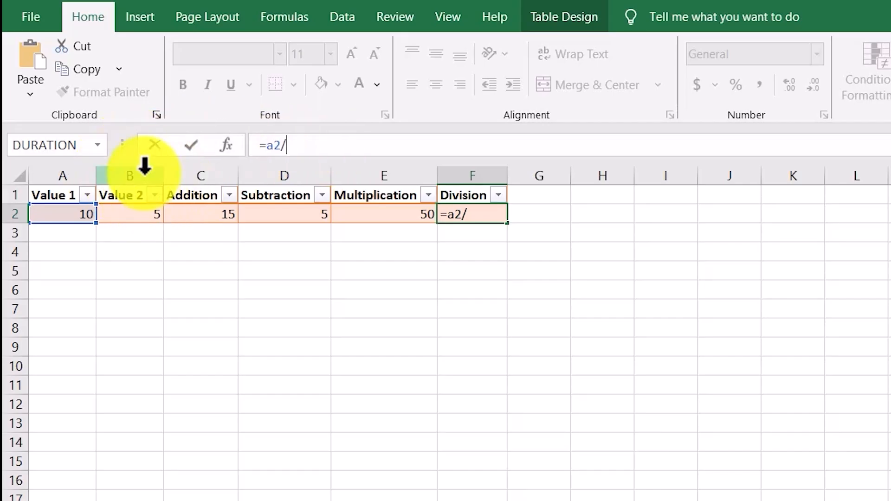
type("b2")
key("Return")
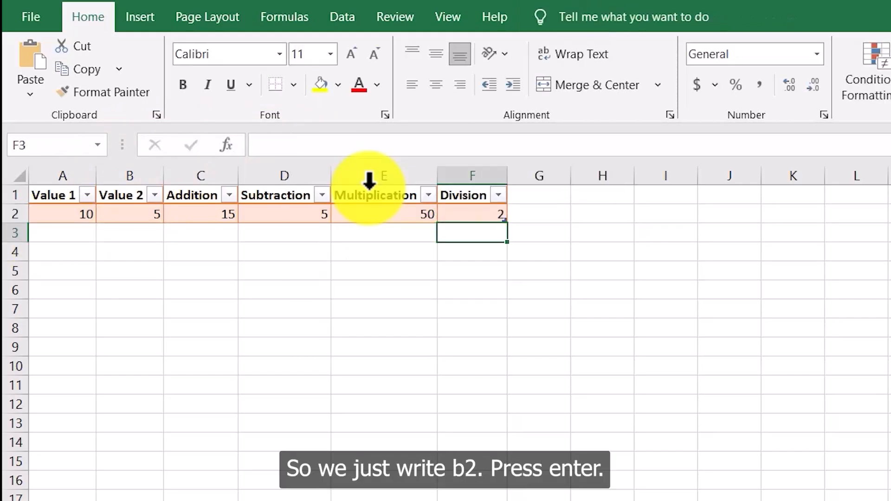
left_click(517, 246)
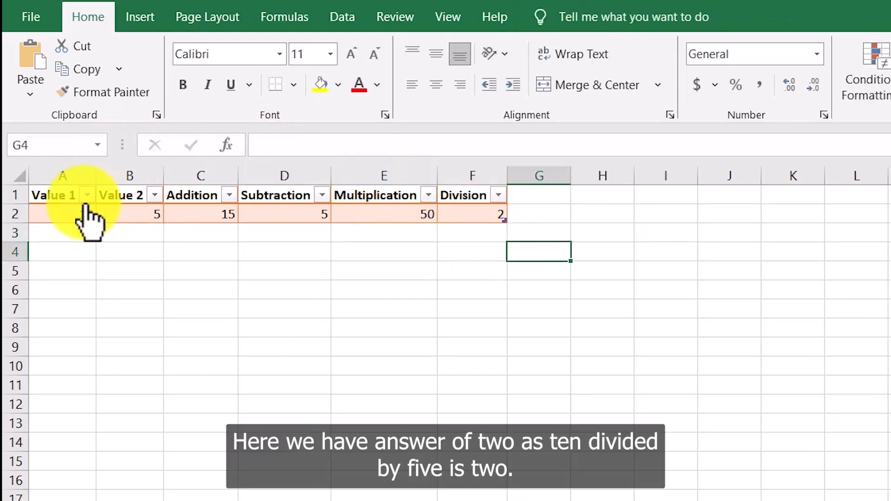
left_click(489, 218)
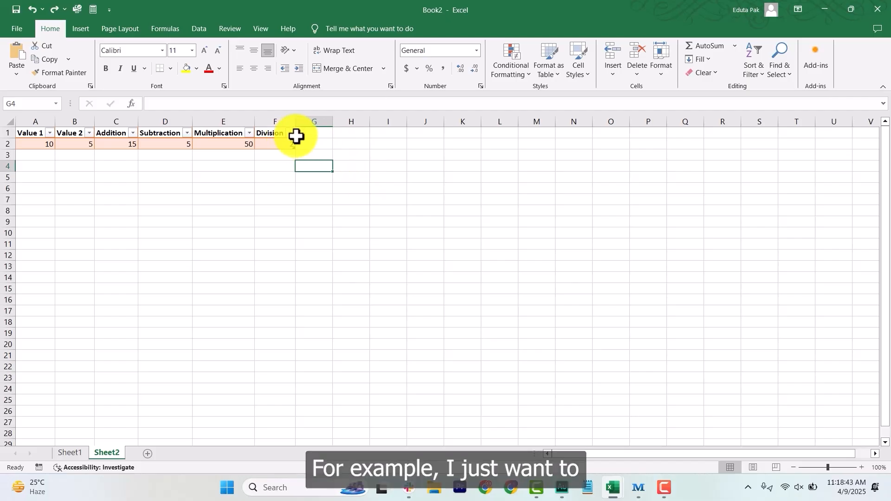
Step: Add a seventh table column headed Combine Calculations and autofit its width to the header
left_click_drag(295, 125, 328, 146)
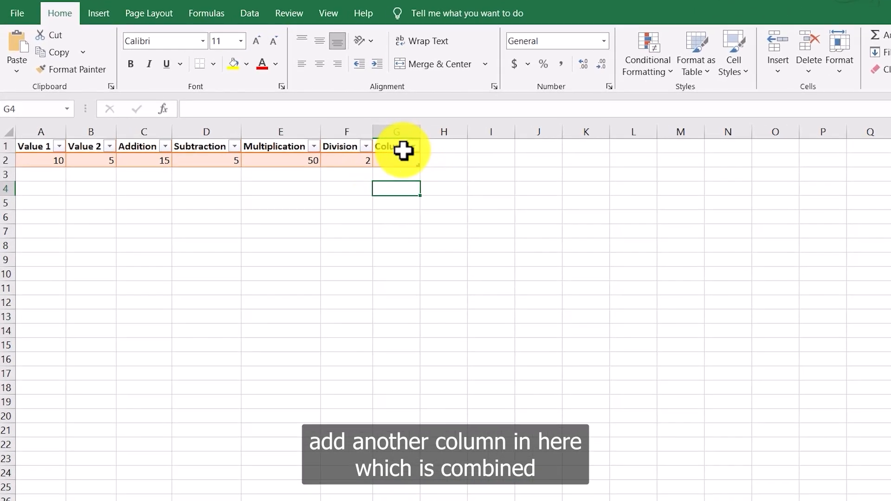
left_click(393, 145)
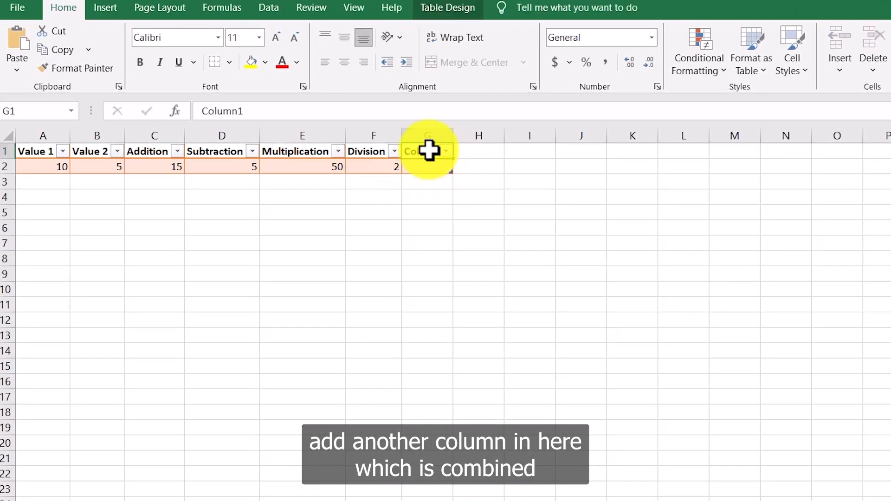
type("Co")
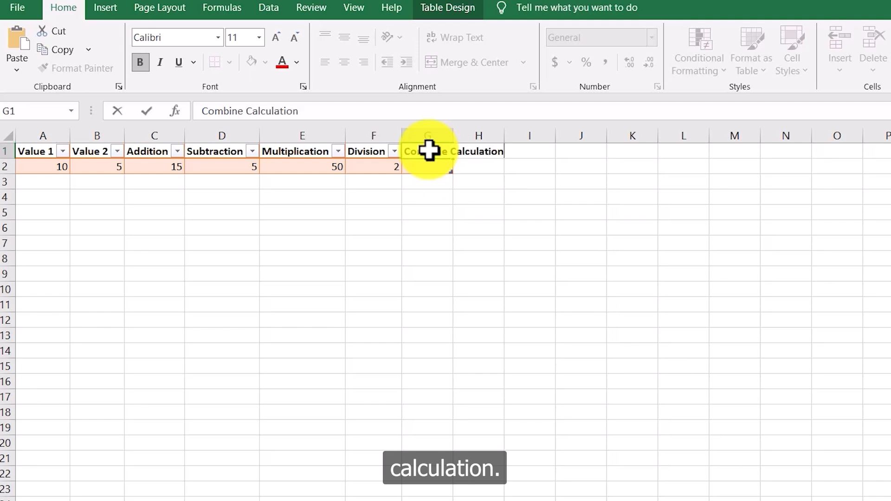
left_click(479, 209)
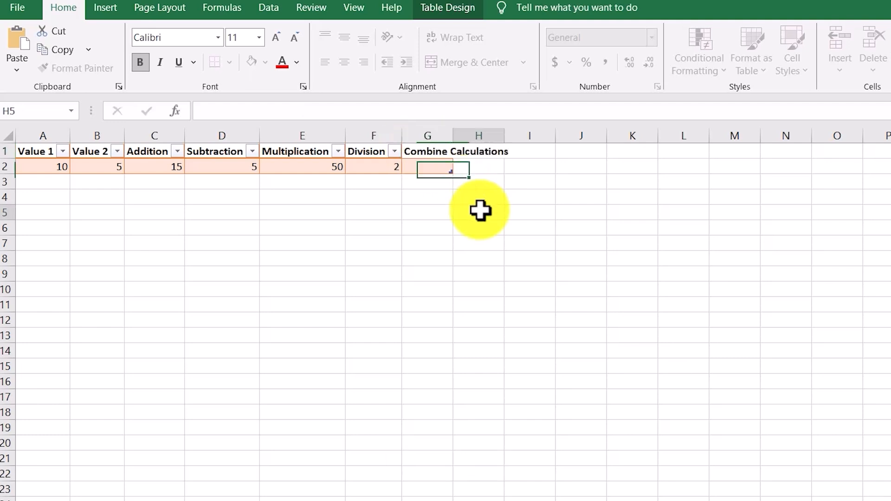
double_click(454, 136)
Step: Enter the formula =A2+B2*F2 in the Combine Calculations cell to combine addition and multiplication
left_click(453, 168)
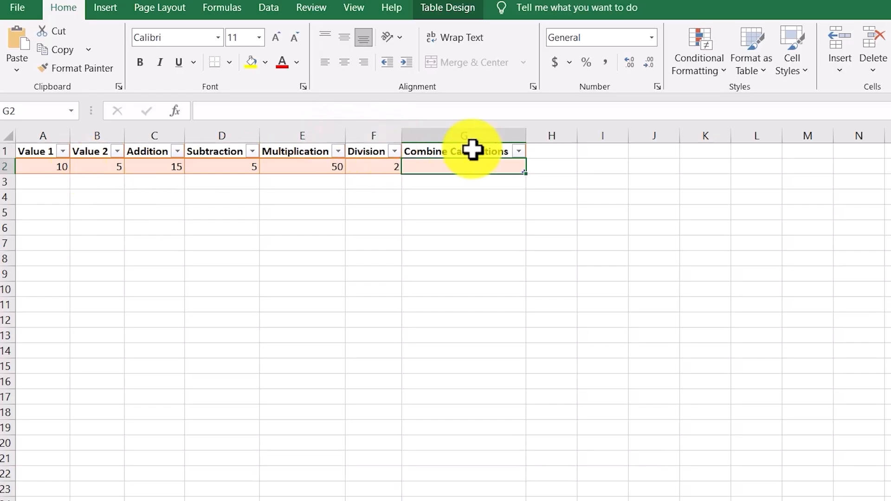
left_click(310, 110)
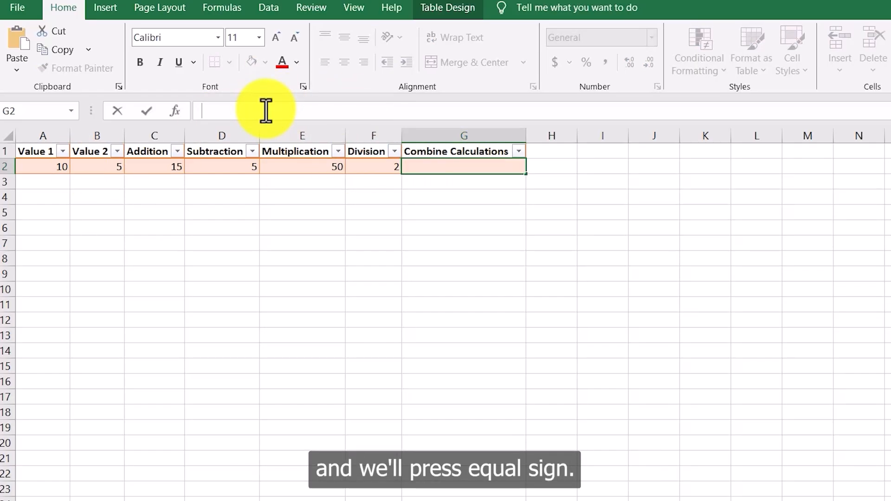
type("=A")
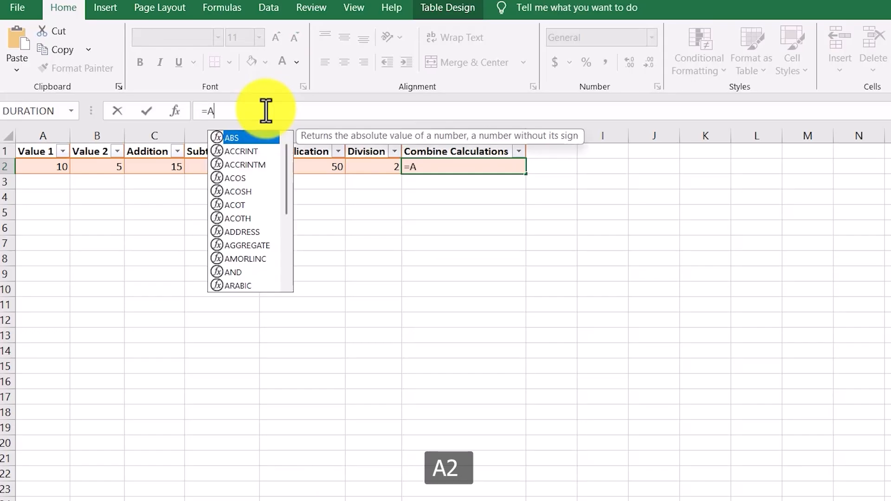
type("2")
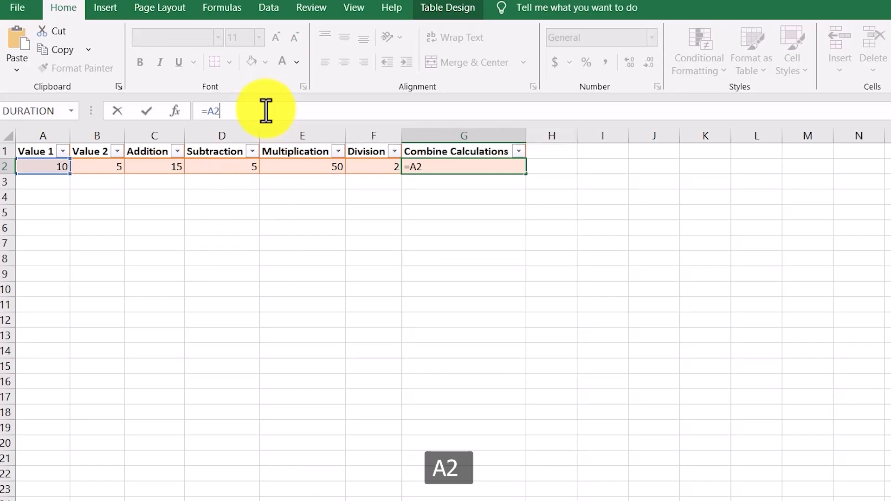
type("+B2")
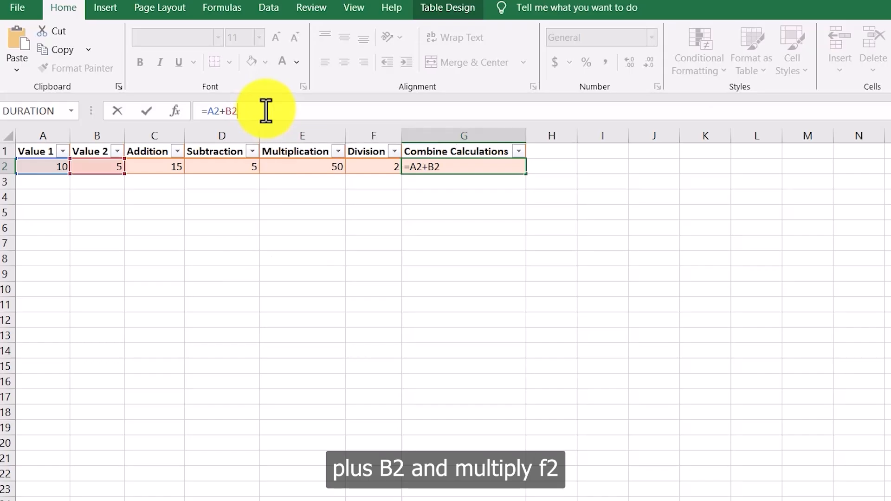
type("*F2")
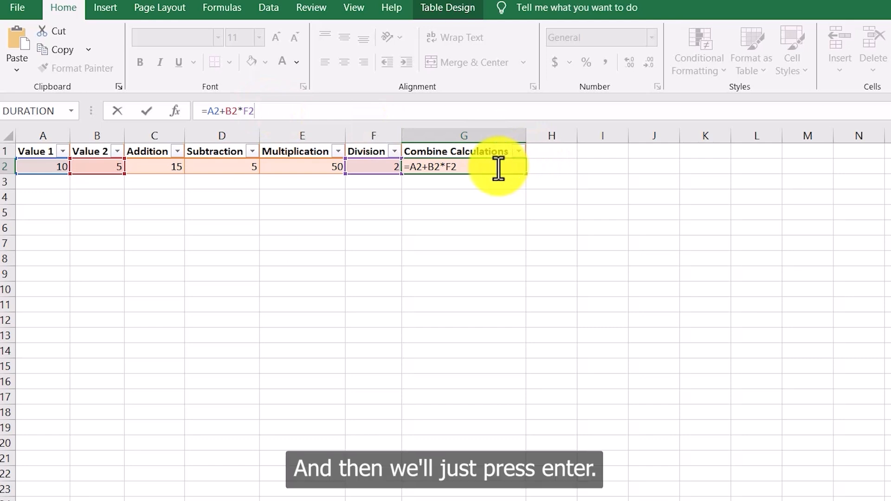
key("Return")
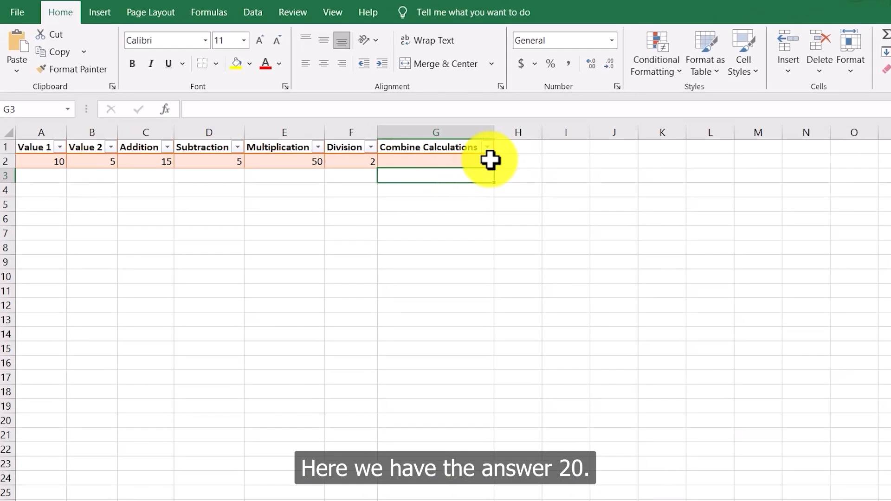
left_click(513, 165)
left_click_drag(225, 112, 262, 114)
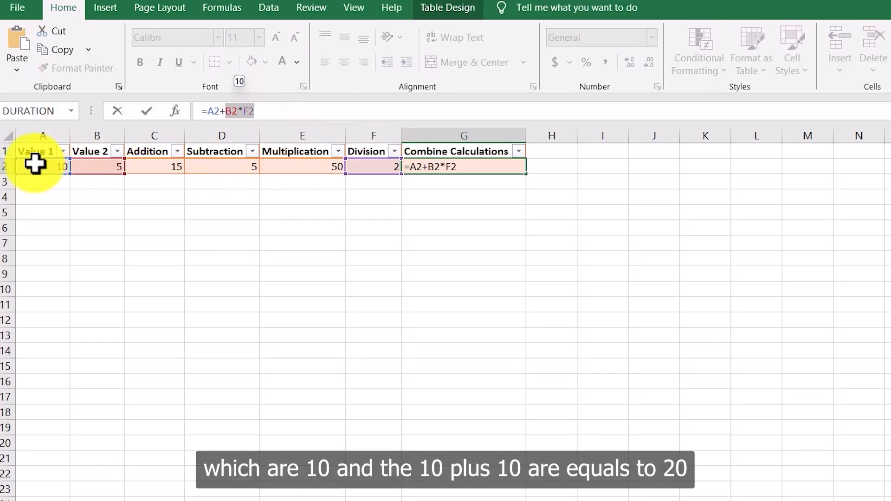
left_click(460, 195)
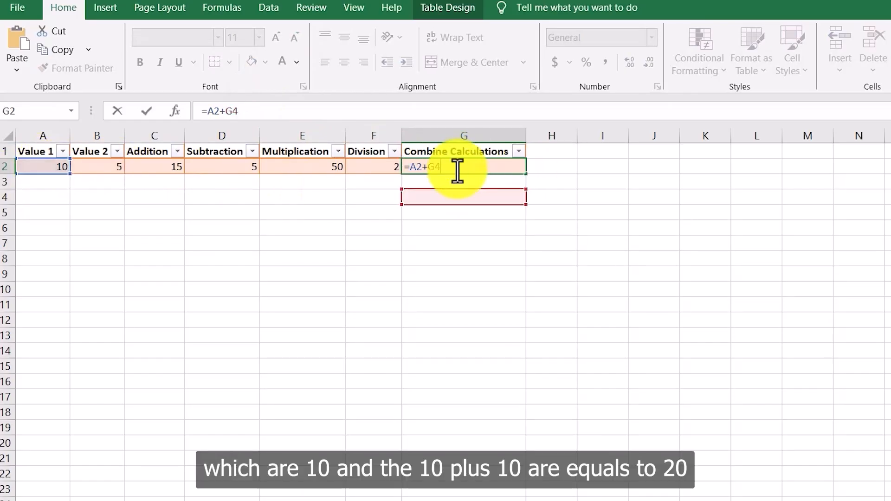
key("Return")
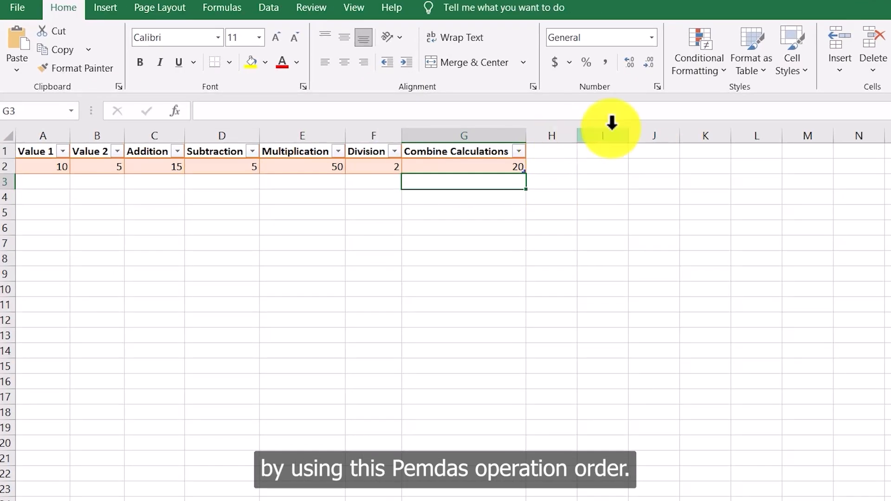
Step: Extend the table with an eighth column headed Priority and autofit its width to the header
left_click(555, 153)
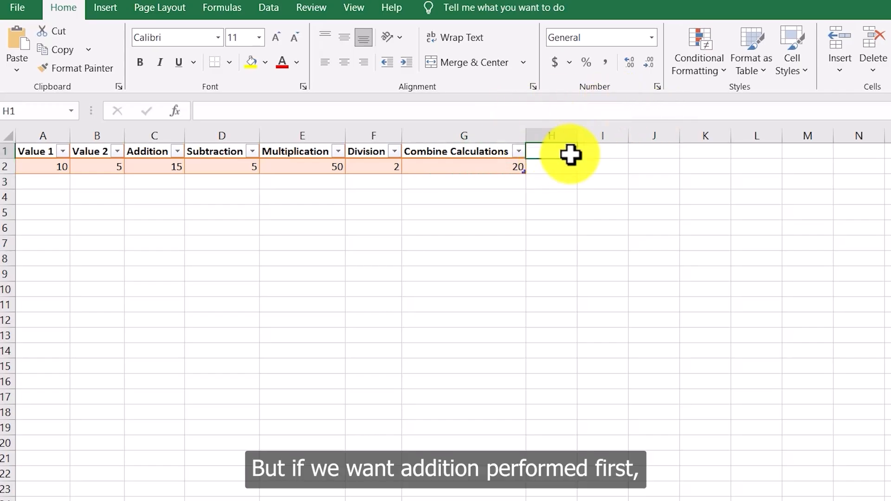
left_click(485, 162)
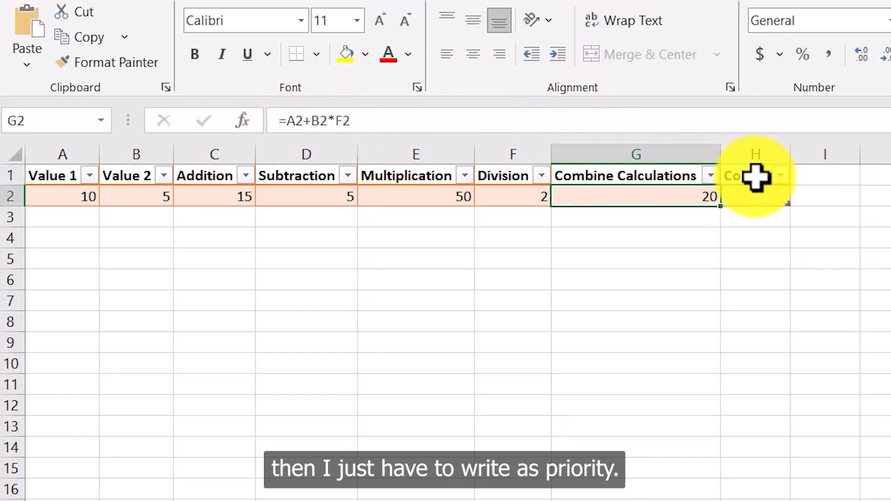
left_click(755, 177)
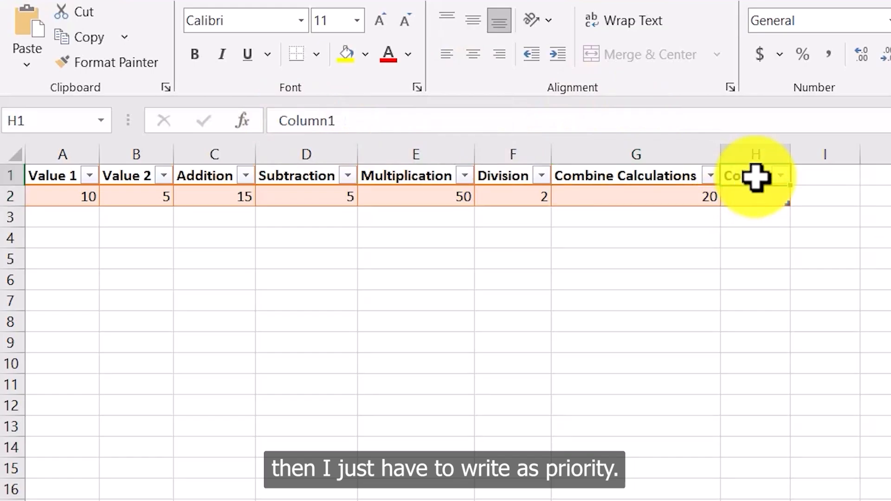
type("Priority")
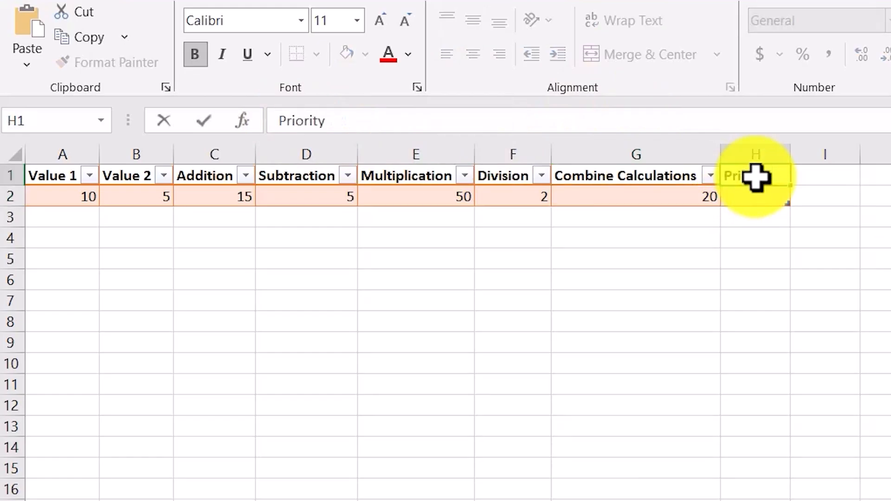
left_click(747, 235)
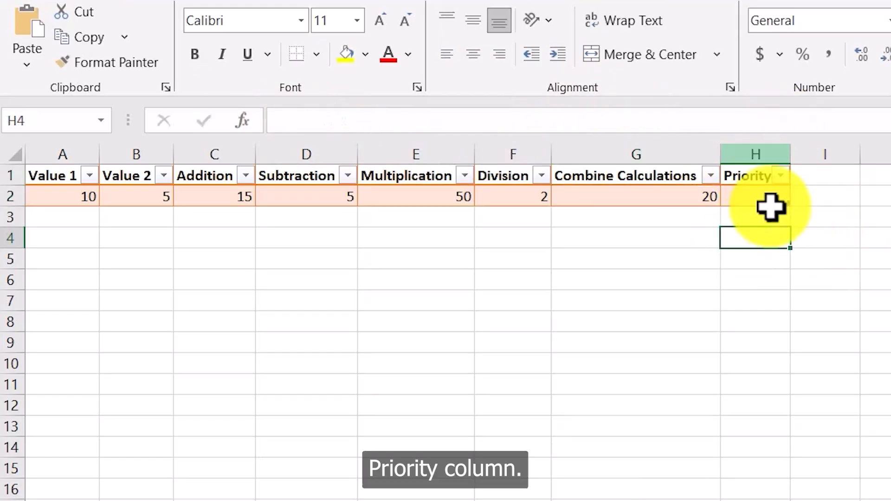
double_click(792, 158)
Step: Enter the formula =(A2+B2)*F2 in the Priority cell so the addition is performed before multiplying
left_click(766, 197)
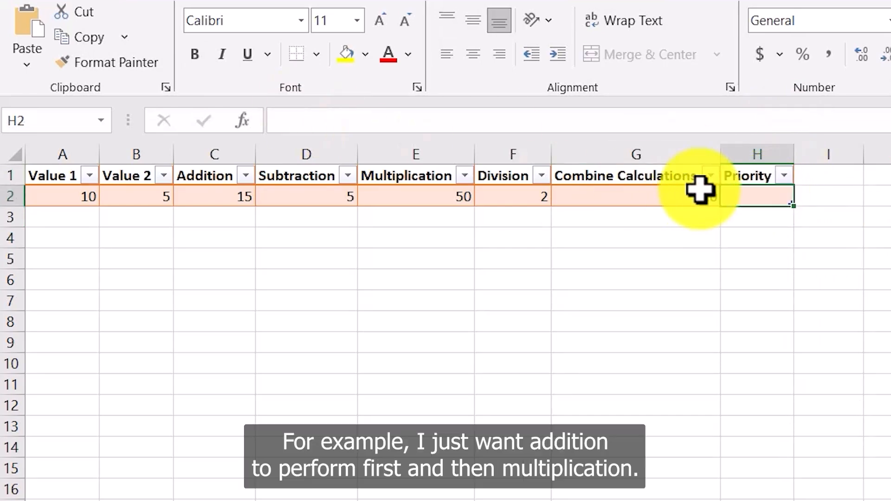
left_click(641, 197)
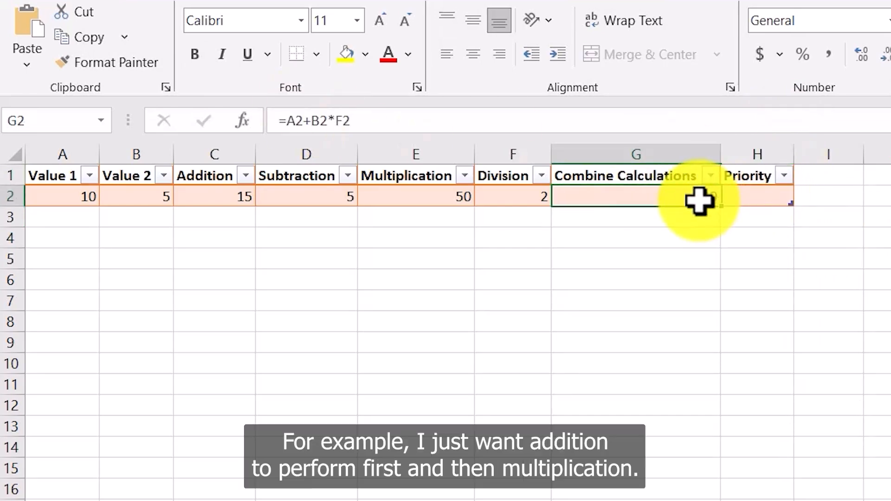
left_click(766, 195)
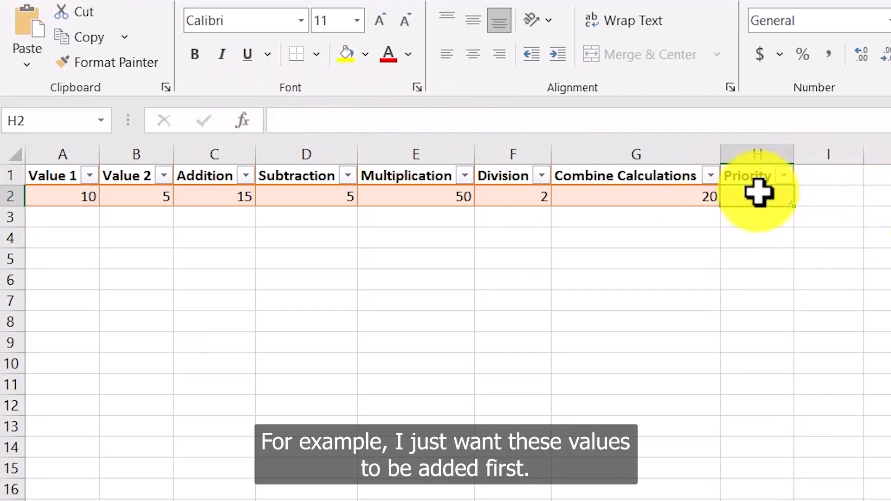
left_click(74, 199)
left_click(153, 200)
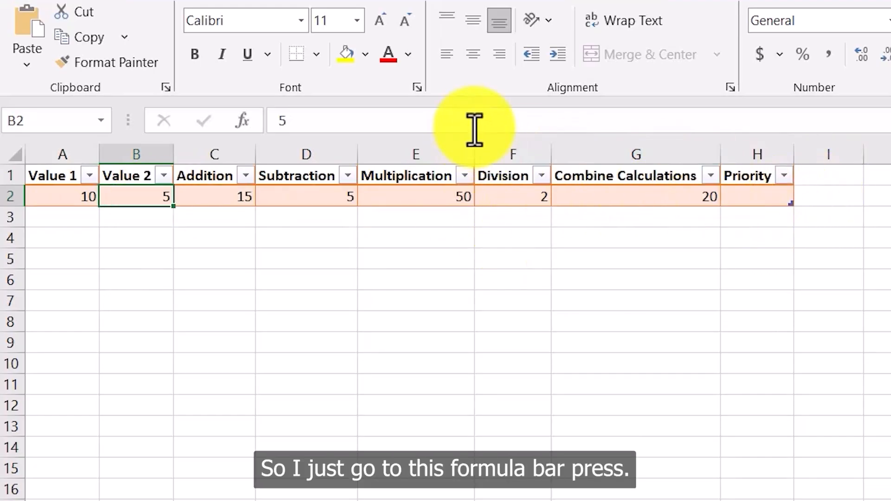
left_click(787, 198)
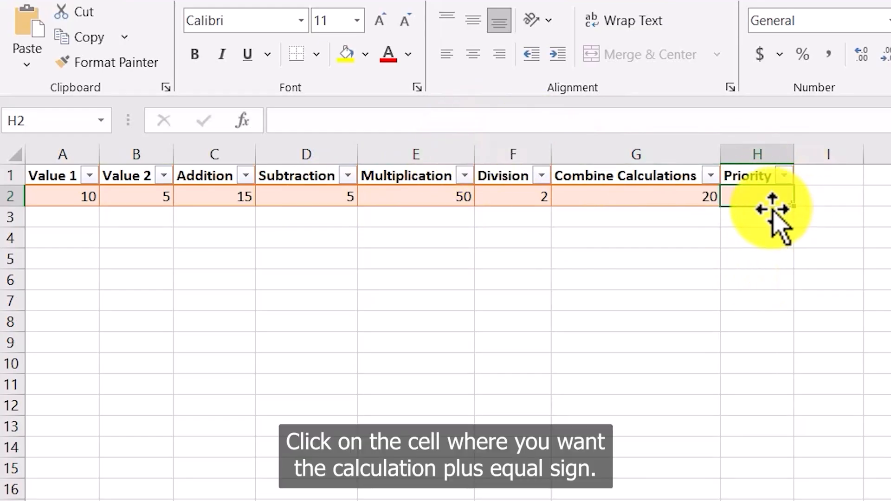
left_click(545, 130)
type("=")
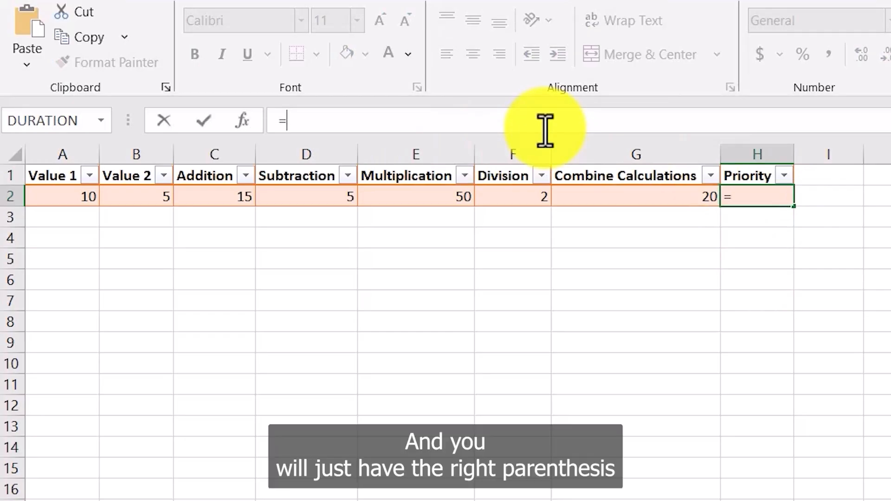
type("(")
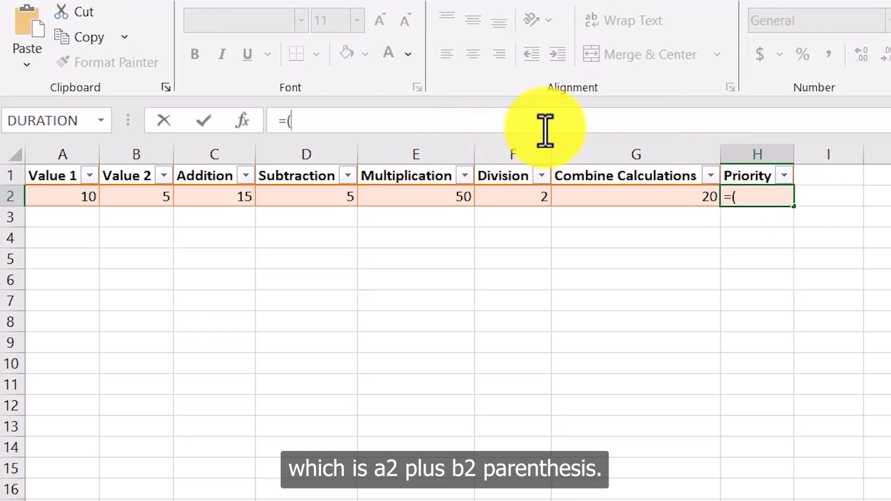
type("A2")
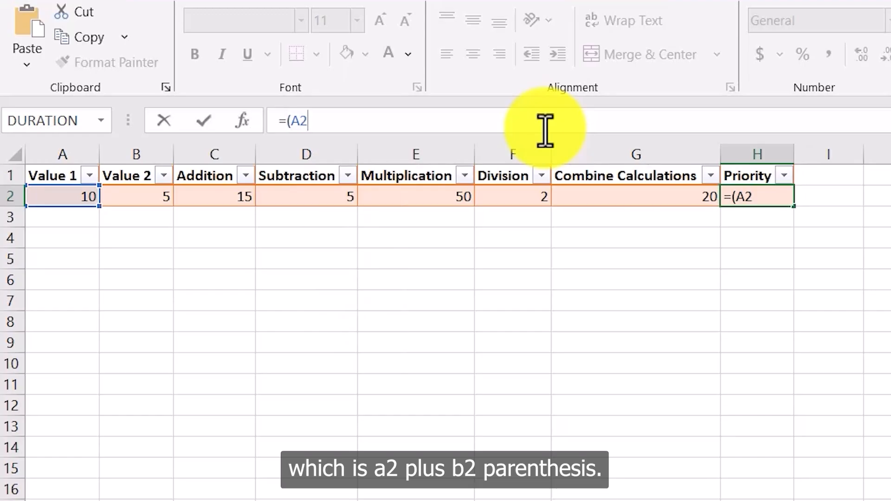
type("+B2")
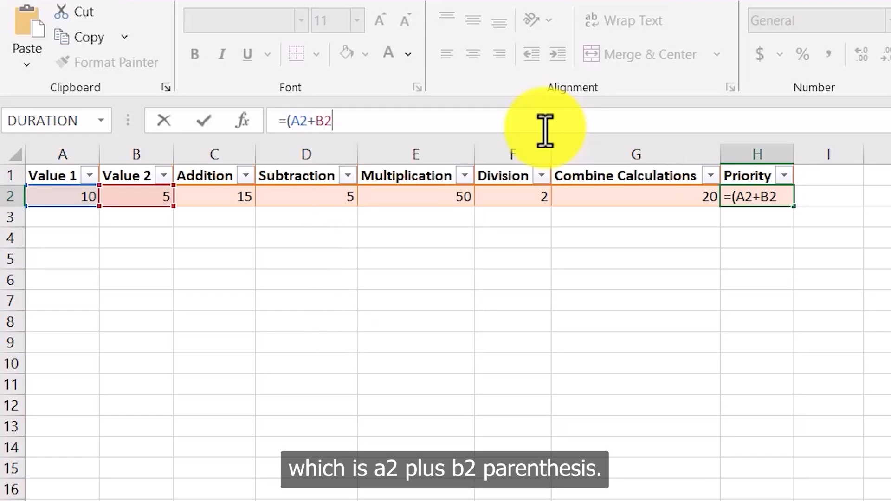
type(")")
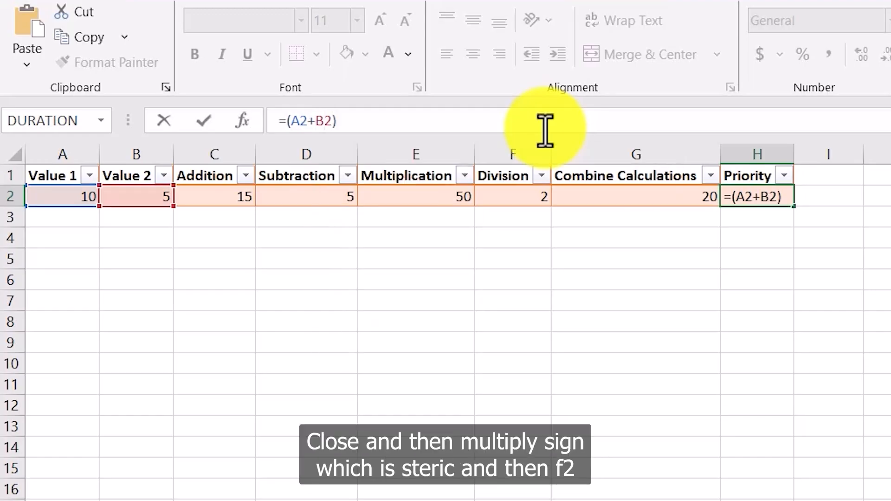
type("*F2")
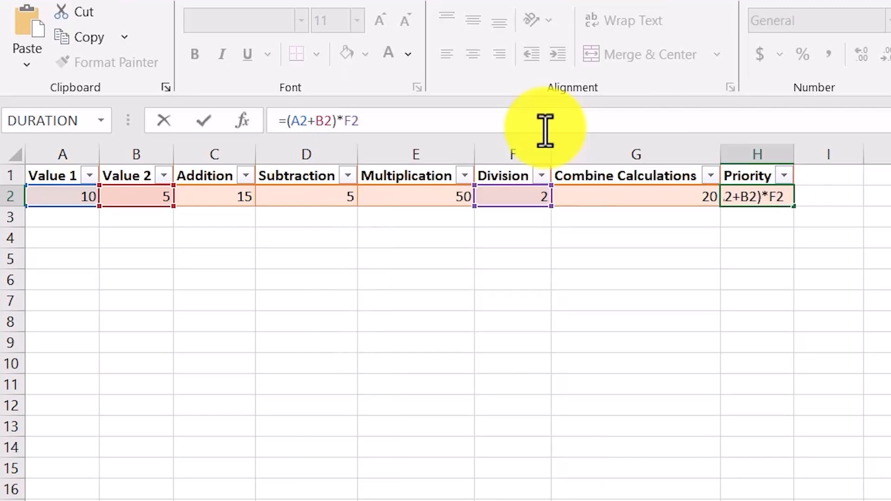
key("Return")
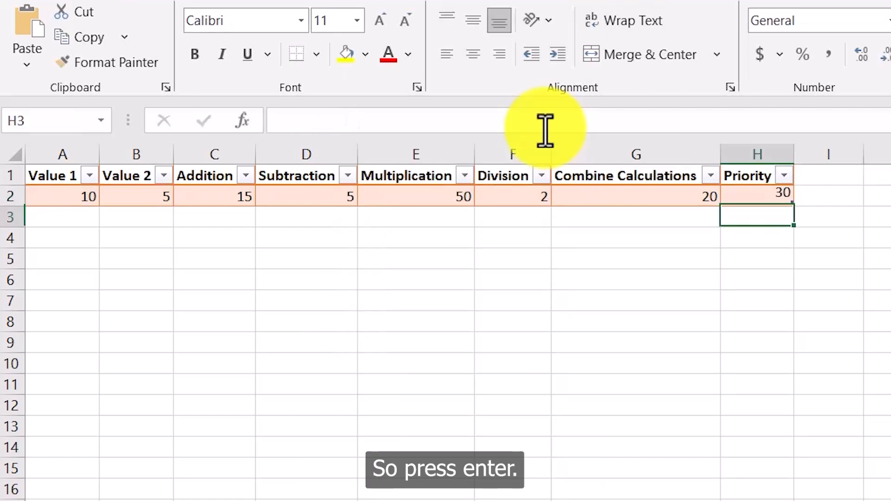
Step: Extend the table with a ninth column headed Error (1st) and autofit its width to the header
left_click(784, 191)
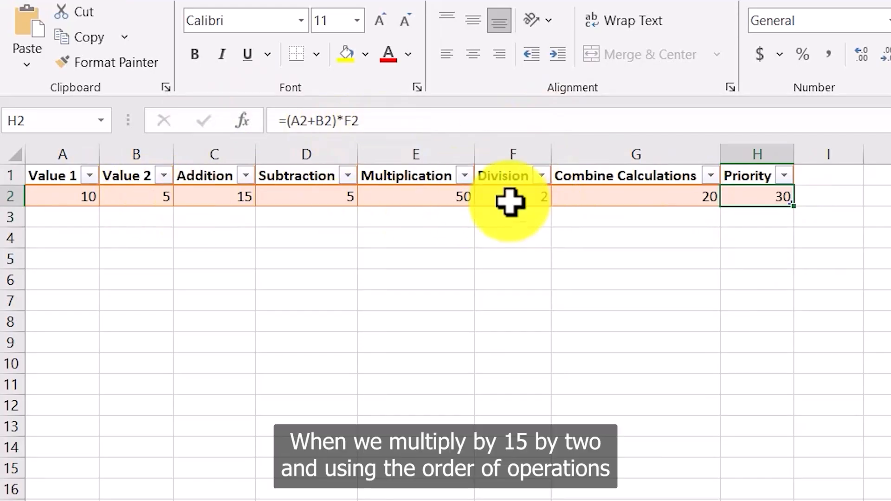
left_click(877, 196)
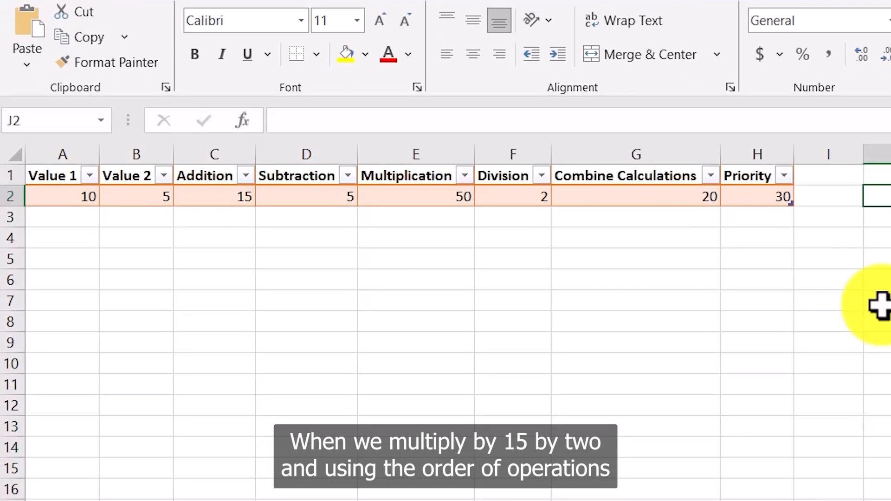
left_click(836, 321)
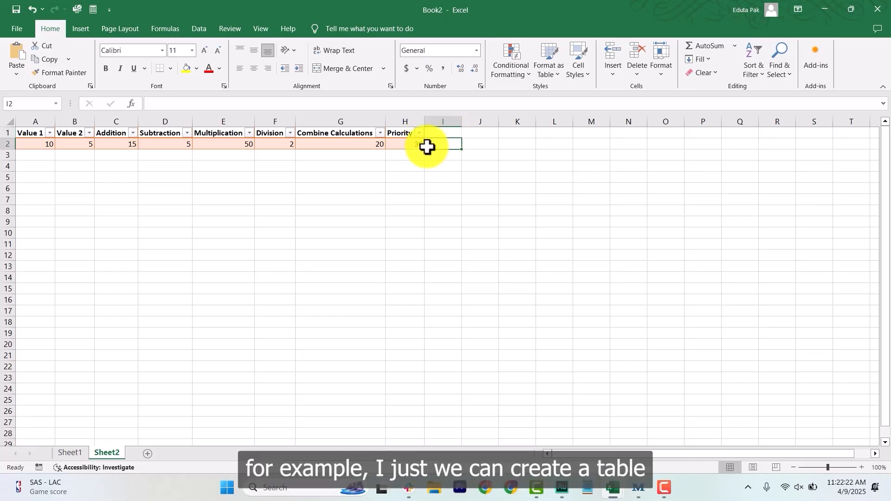
left_click_drag(422, 148, 466, 149)
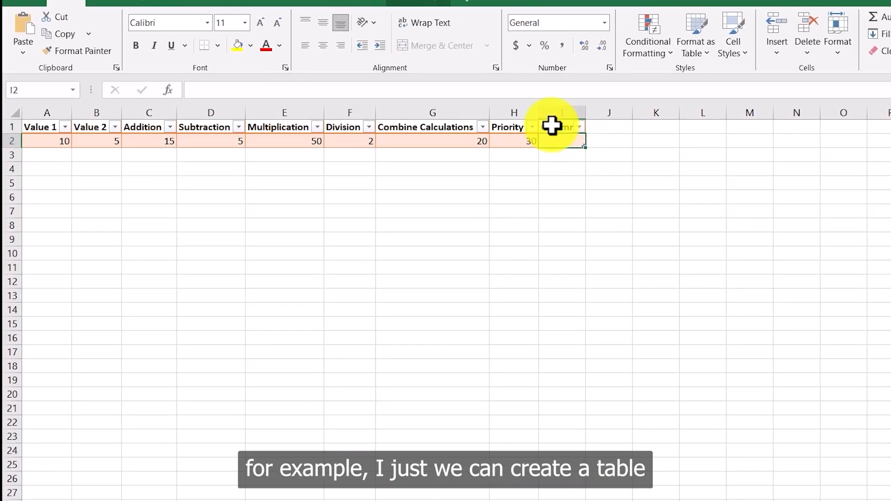
left_click(435, 132)
type("Error (1st")
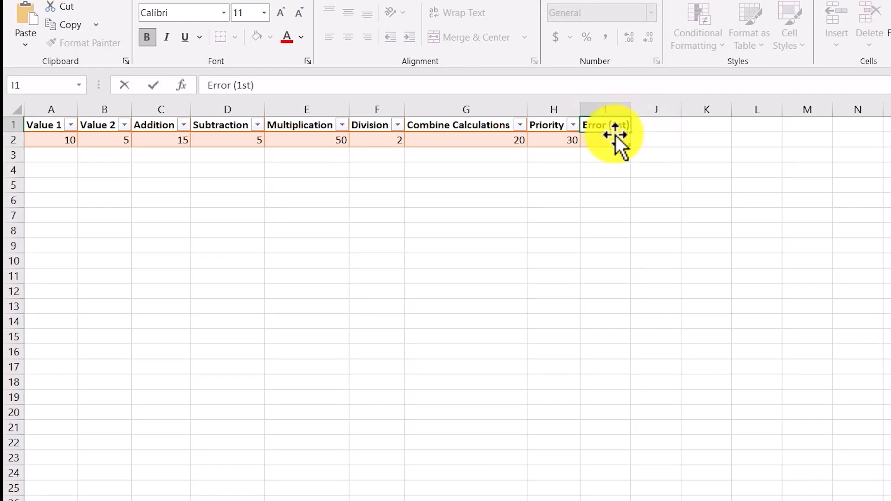
left_click(636, 167)
double_click(632, 111)
Step: Enter the formula =F2/0 in the Error (1st) cell to produce a divide-by-zero error
left_click(629, 137)
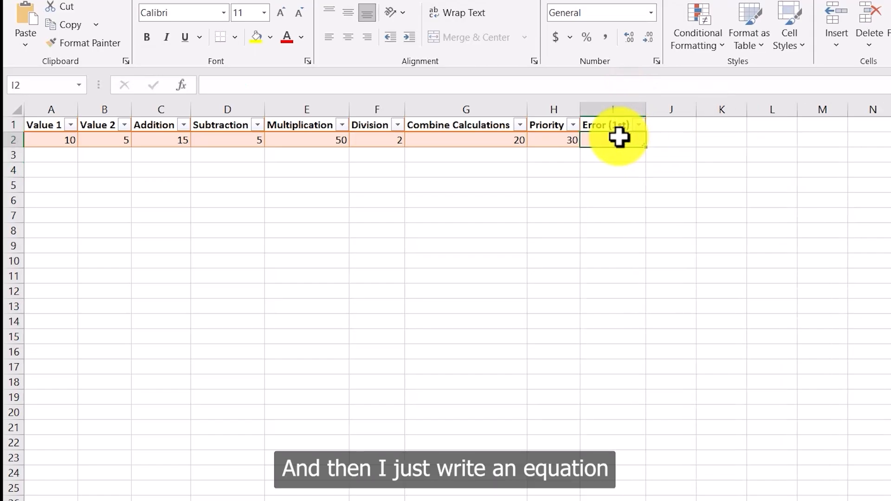
left_click(396, 90)
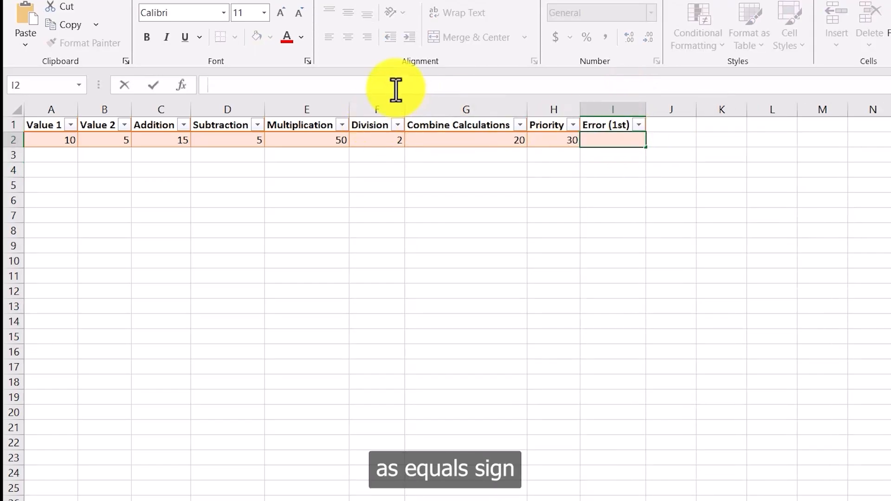
type("=")
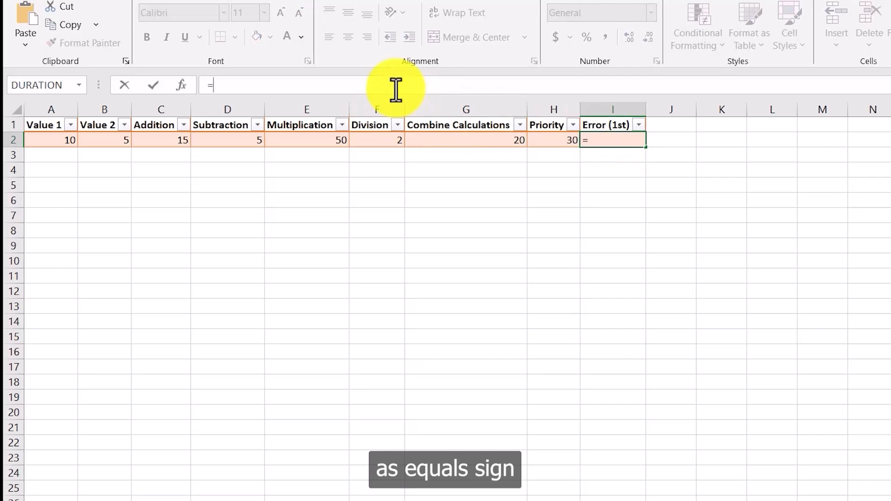
type("f2")
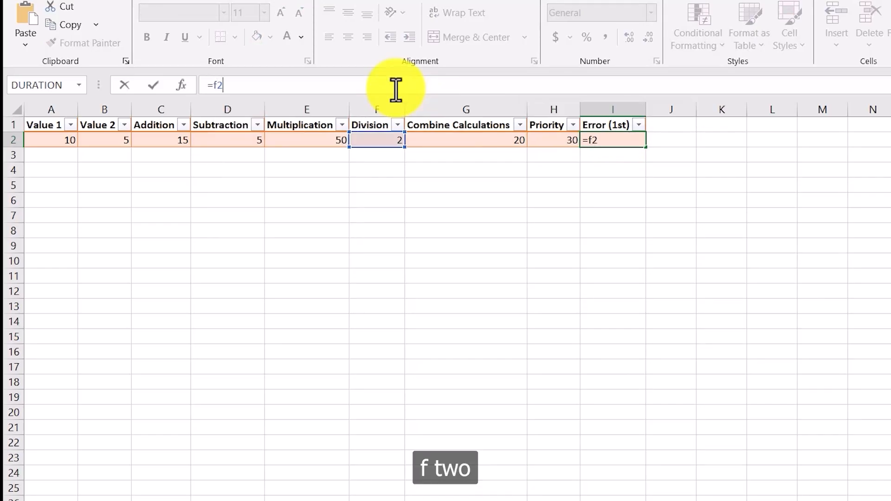
type("/")
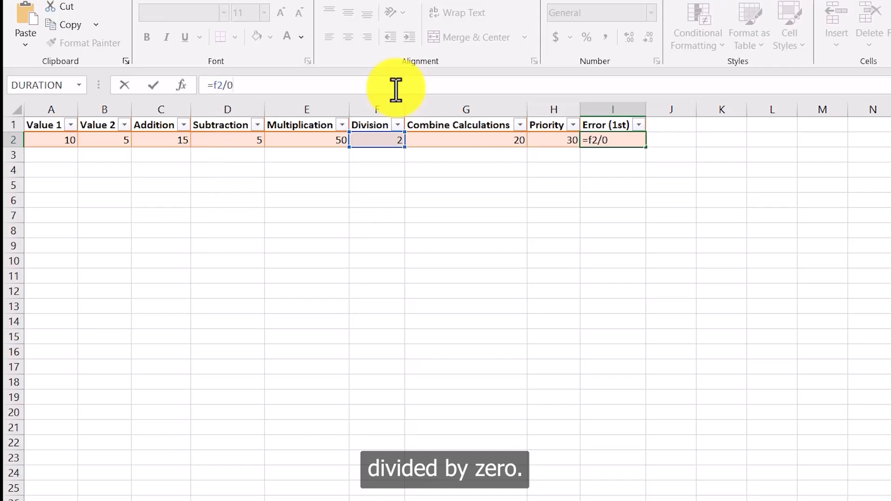
type("0")
key("Return")
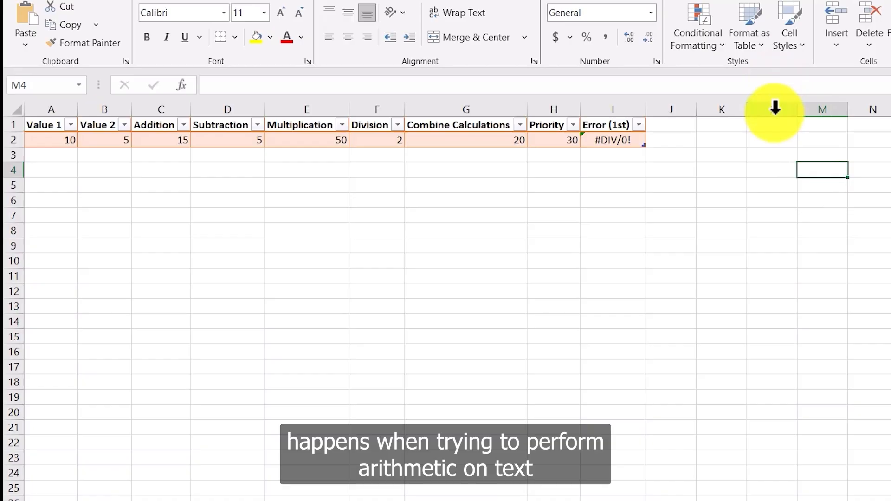
Step: Replace the Division value with the text Hello to show a value error, then undo the change
left_click(671, 140)
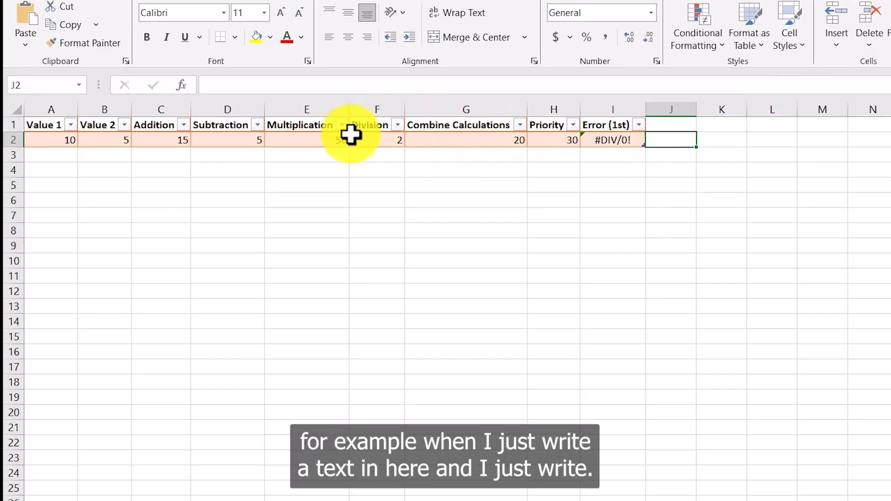
left_click(383, 141)
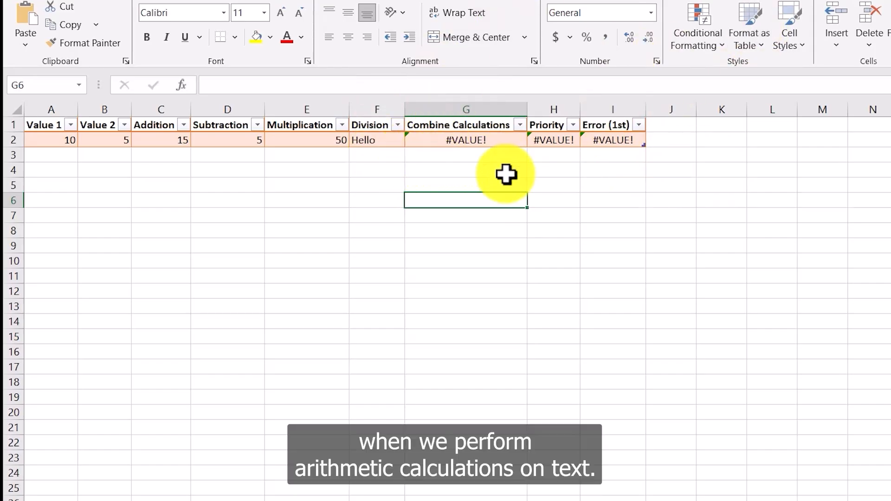
key("ctrl+z")
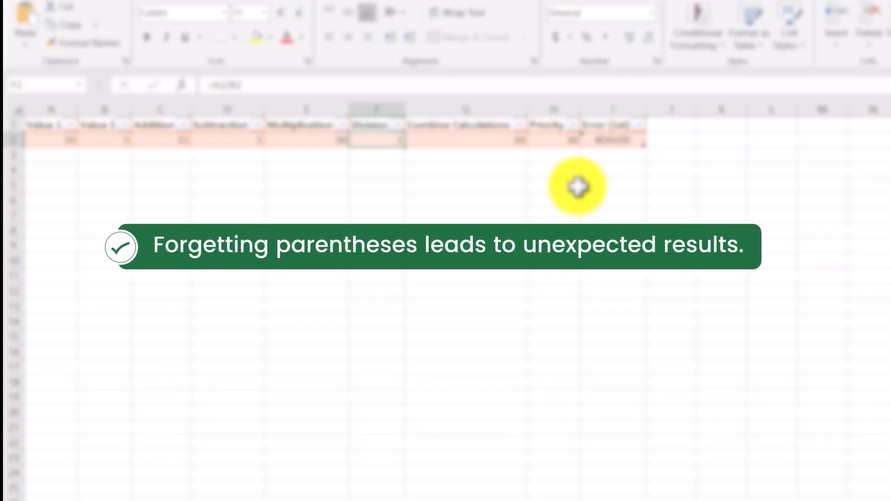
Step: Switch to the Data Join vs Data Blending workbook and write =SUM(A1:A10) in cell A1 of Sheet 1
left_click(671, 186)
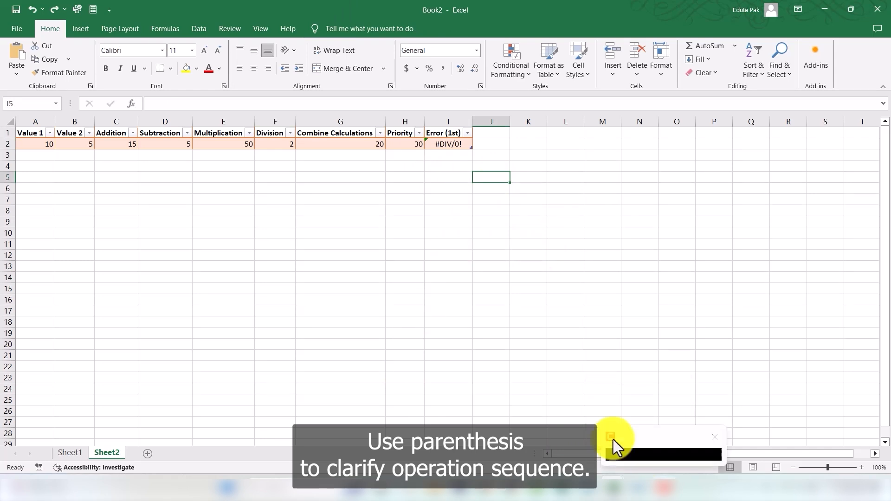
left_click(663, 488)
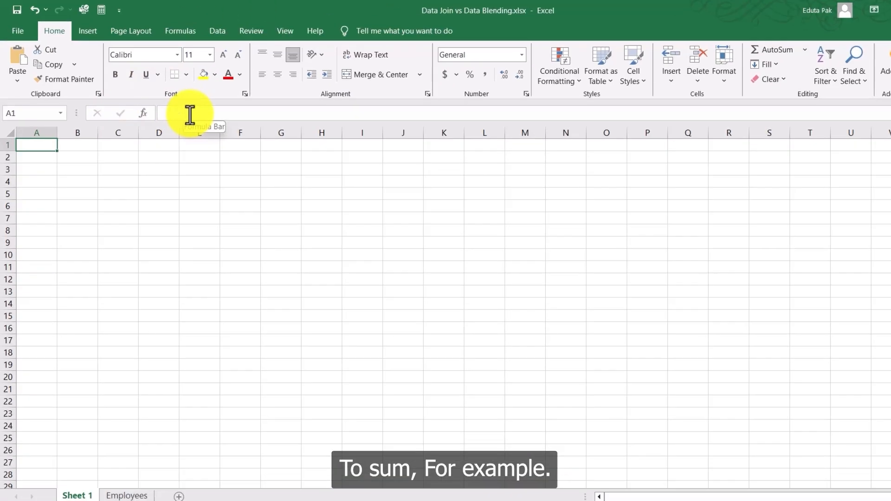
left_click(184, 111)
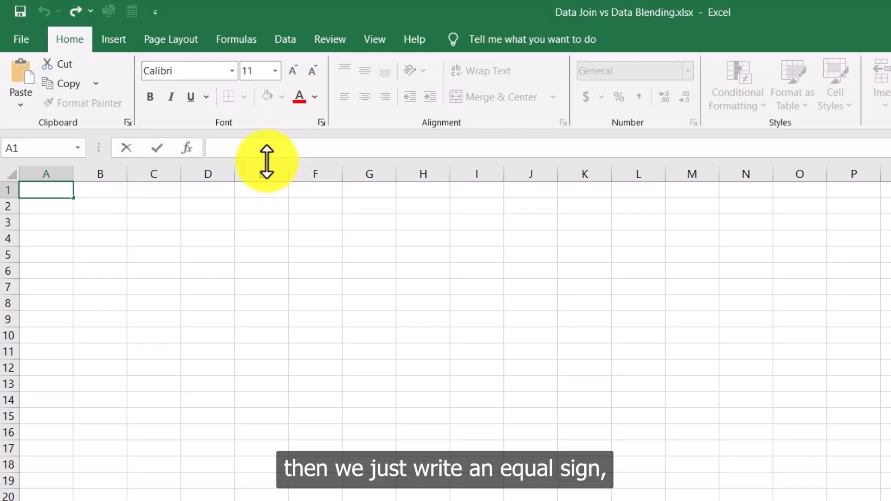
type("=")
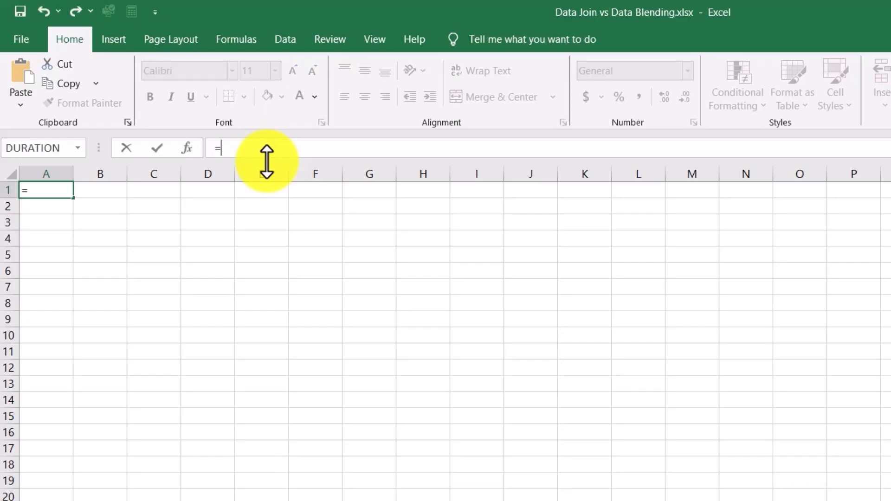
type("SUM")
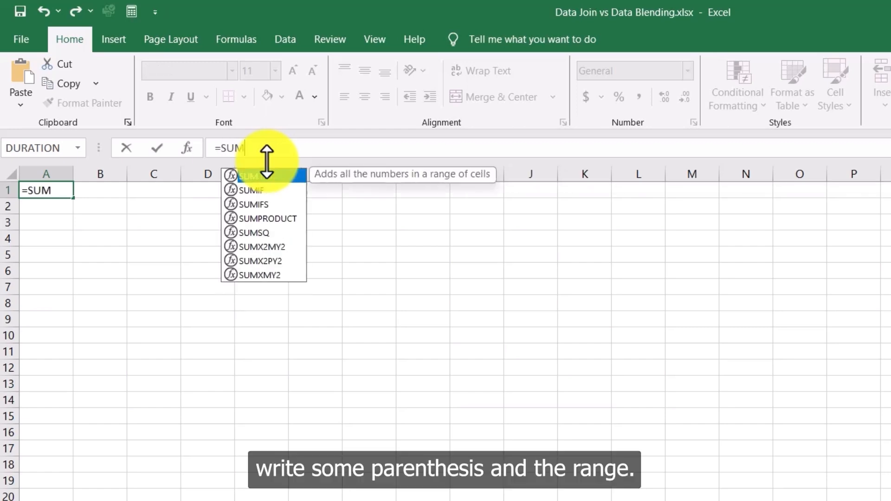
type("(")
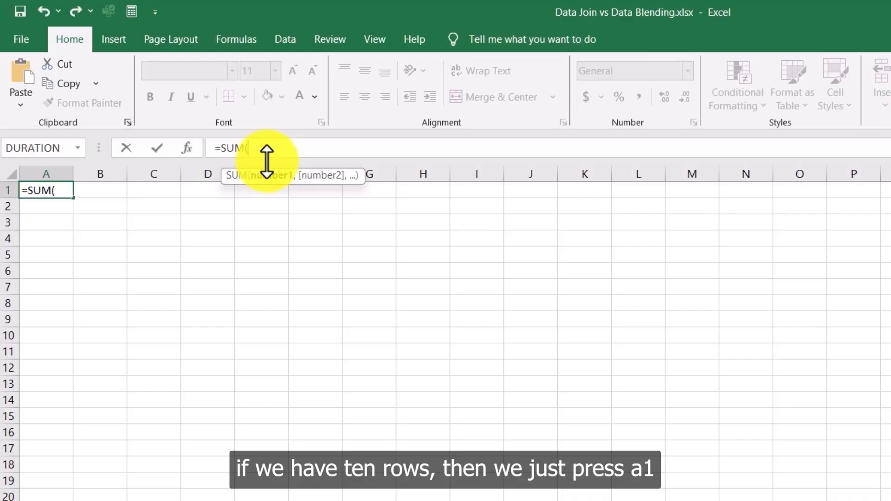
type("A11")
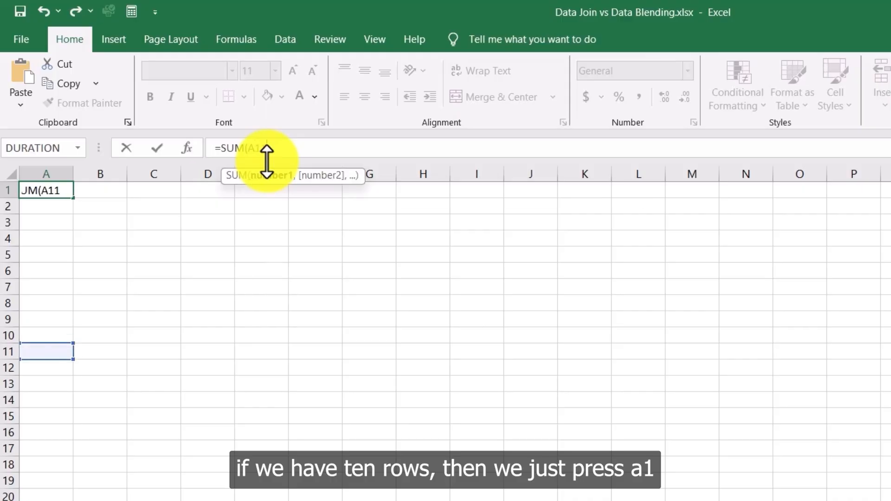
key("BackSpace")
type(":")
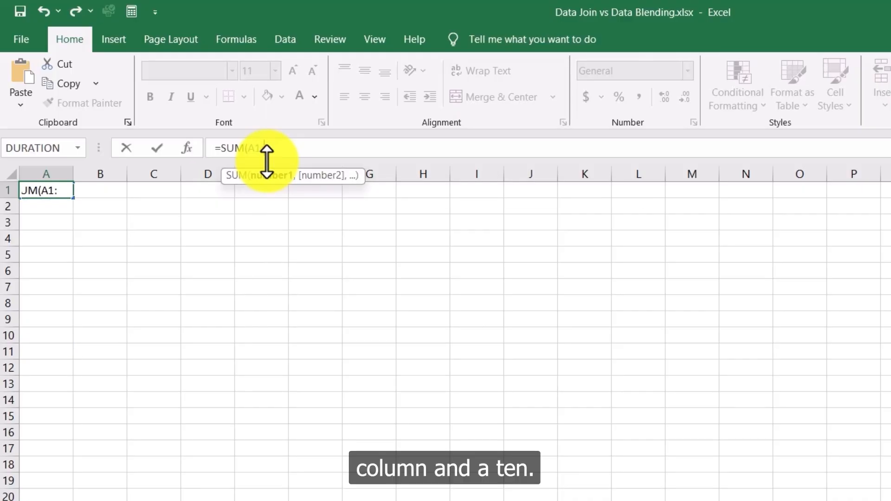
type("A2")
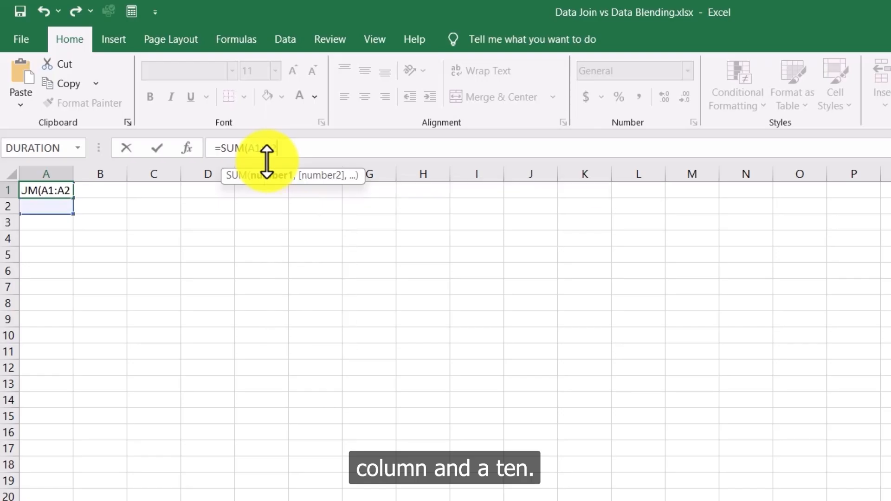
key("BackSpace")
type("10")
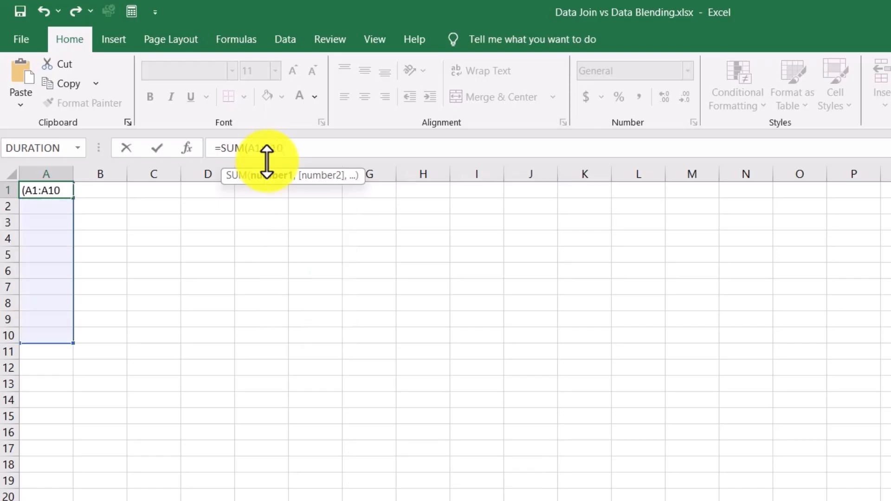
type(")")
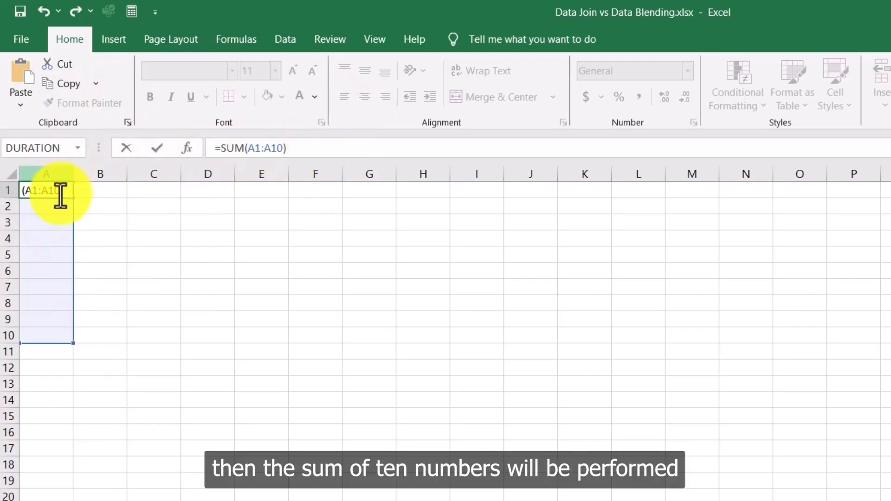
left_click(155, 302)
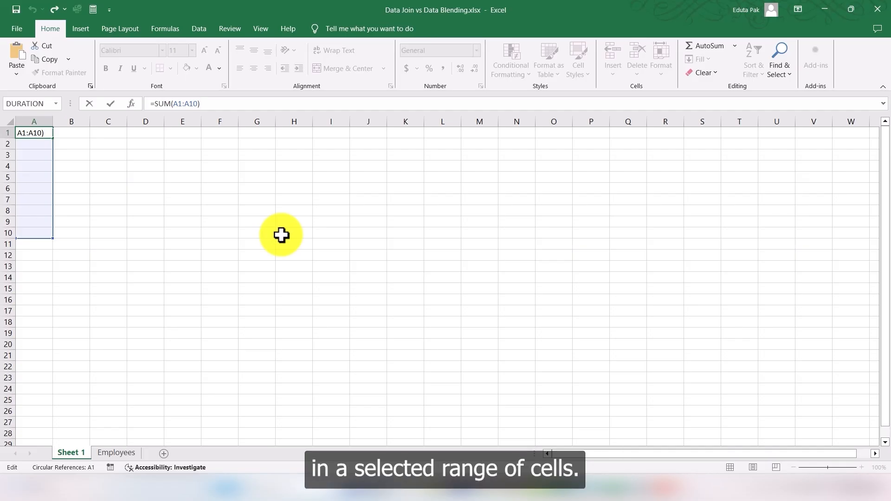
Step: Open the Employees sheet and highlight the Bonus (in Dollars) values from D2 to D21
left_click(115, 458)
left_click(277, 258)
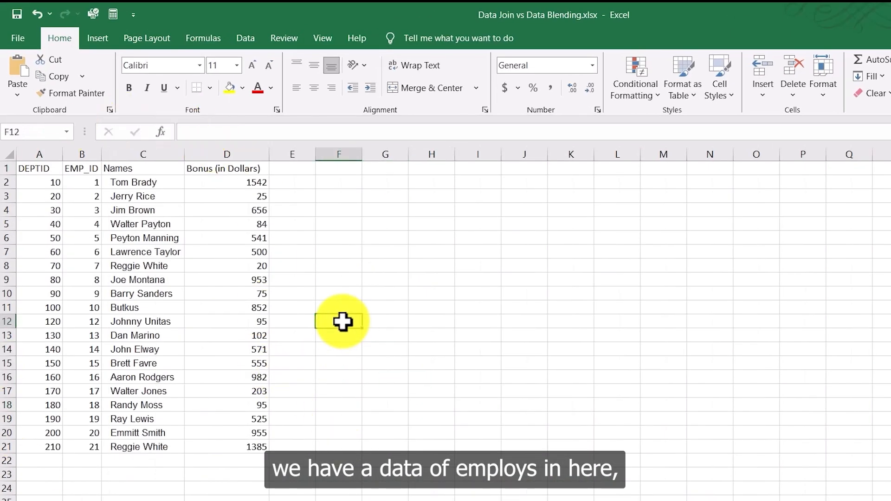
left_click_drag(257, 184, 243, 447)
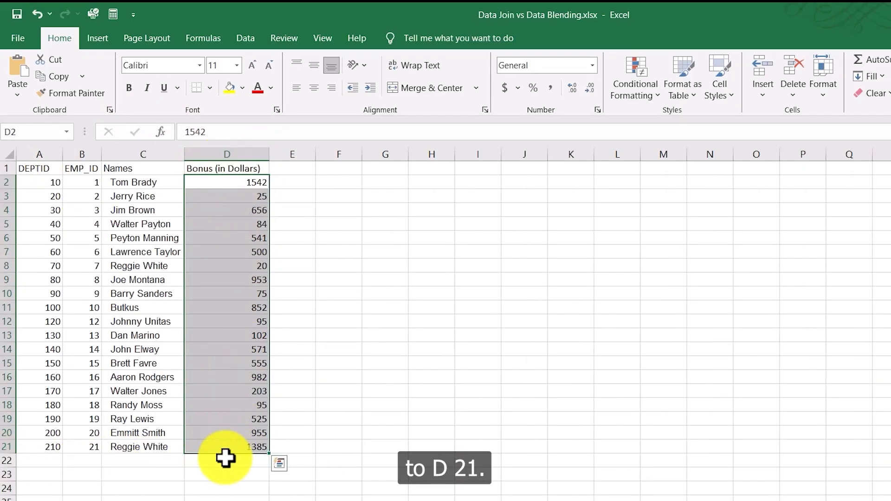
left_click(225, 460)
Step: Enter =SUM(D2:D21) in cell D24 to total the Bonus (in Dollars) column
left_click(241, 487)
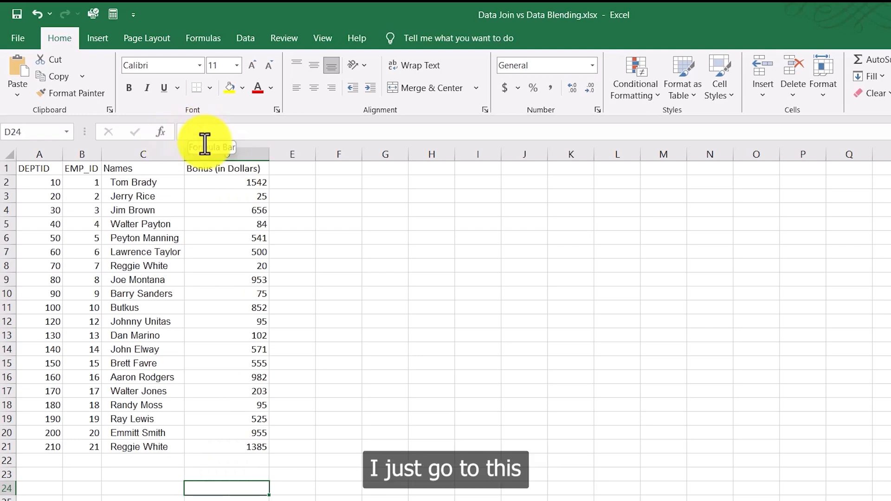
left_click(254, 500)
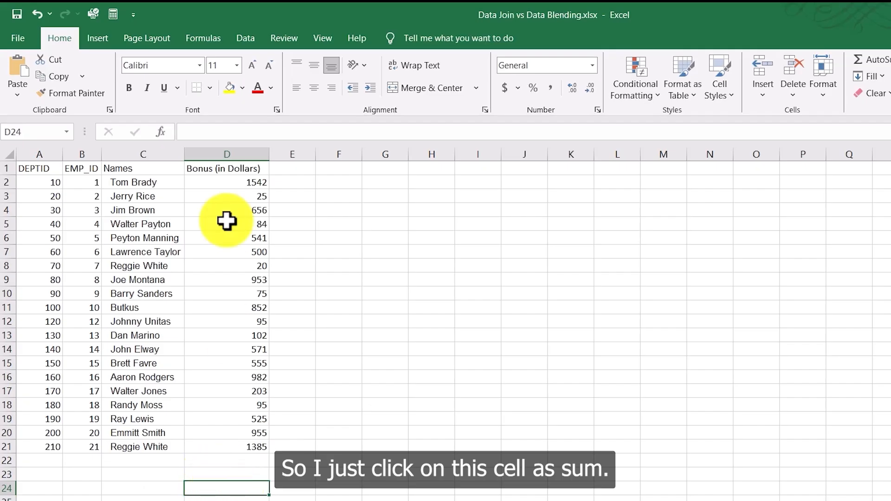
left_click(209, 132)
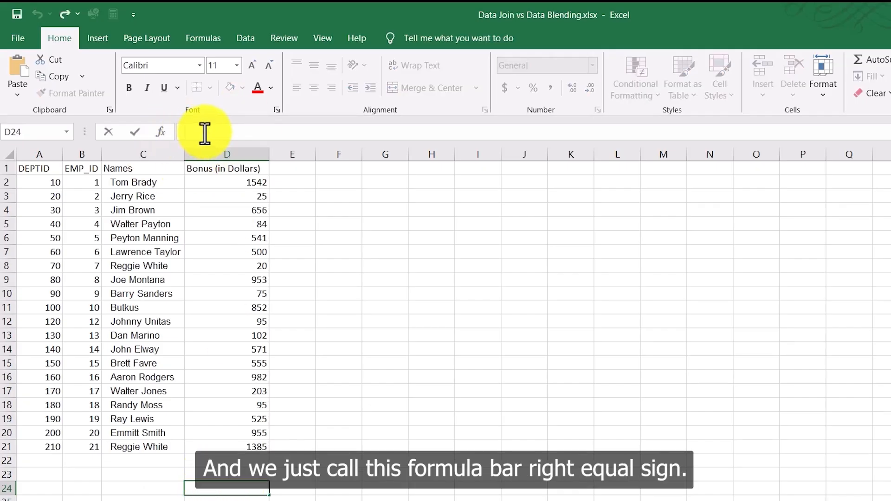
type("=SUM(")
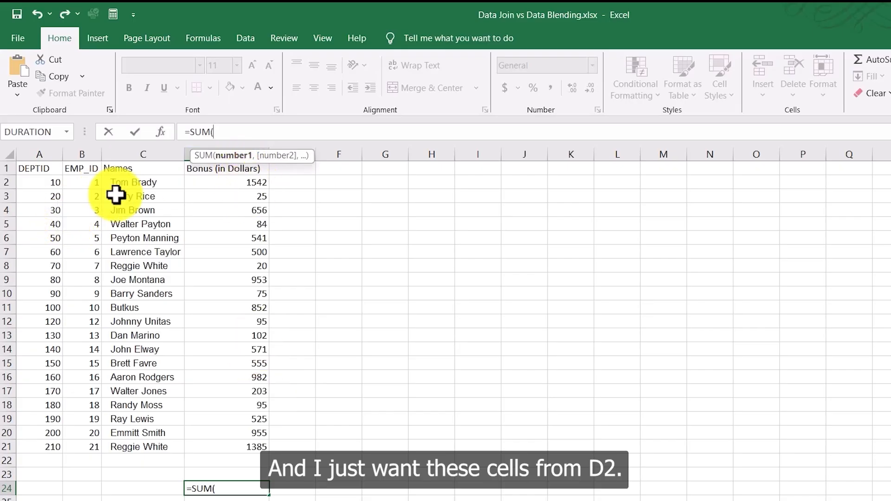
type("D2:")
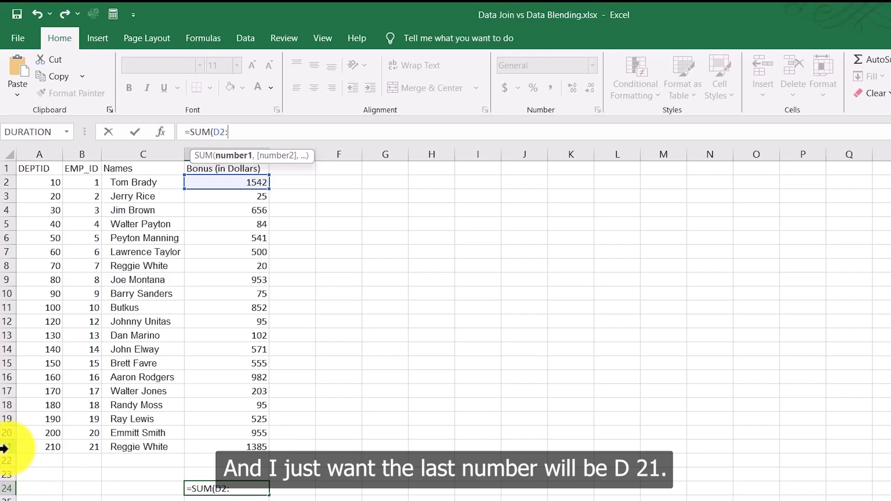
type("D21")
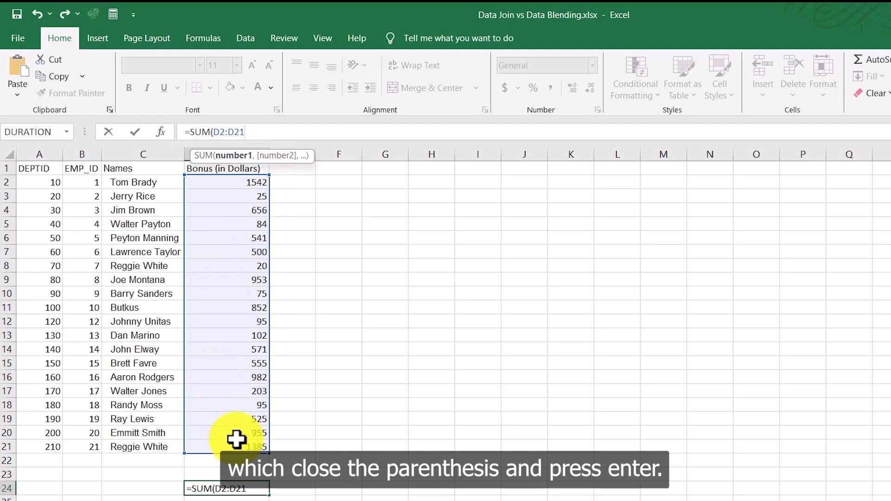
type(")")
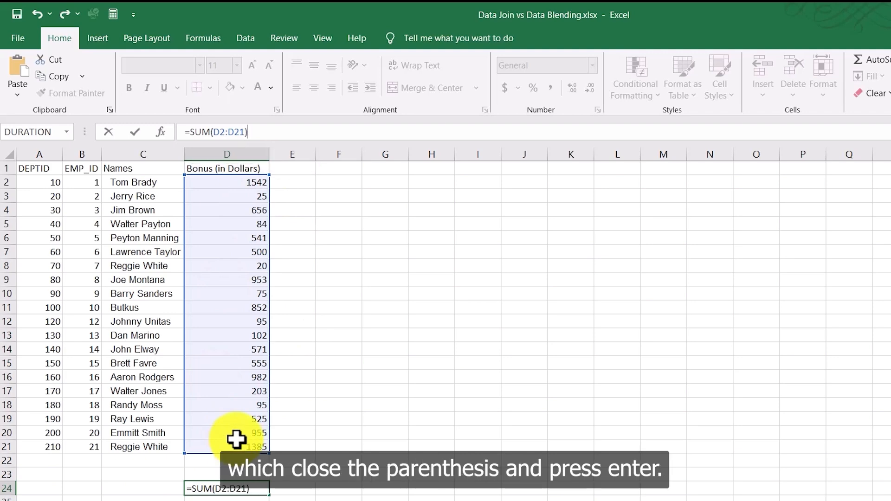
key("Return")
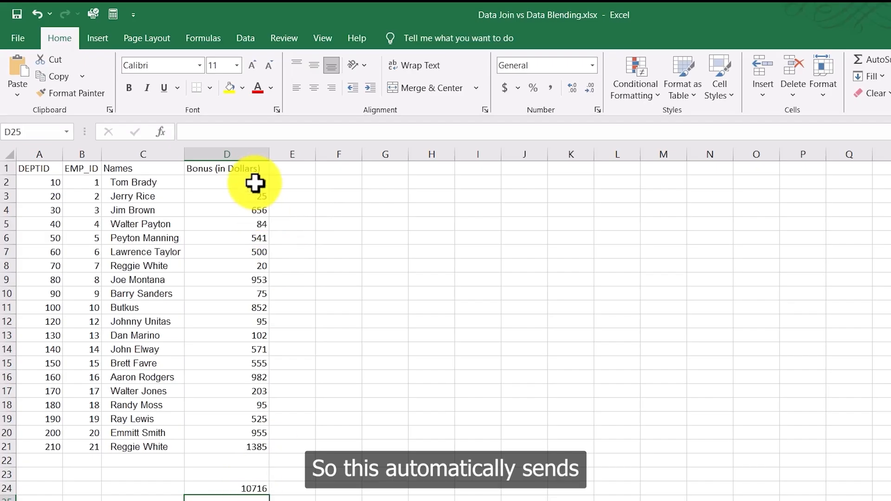
Step: Review the summed bonus range and the formula in the total cell D24
left_click_drag(253, 184, 241, 462)
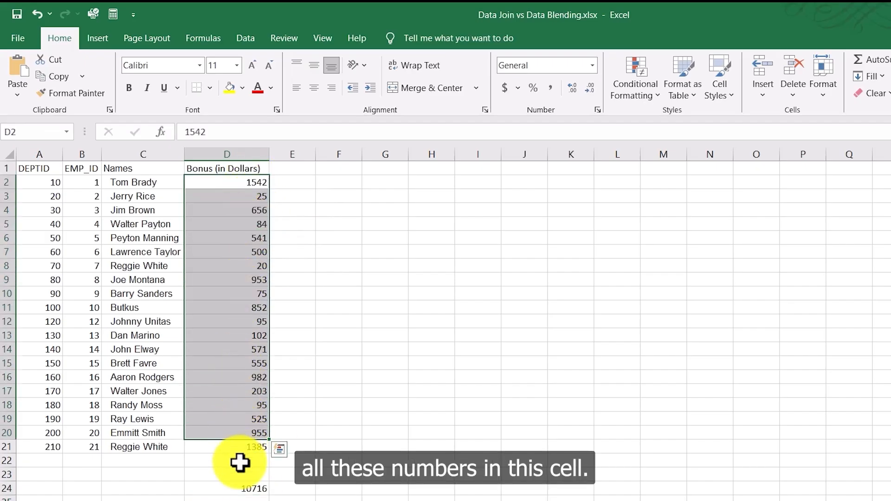
left_click(246, 494)
left_click(253, 490)
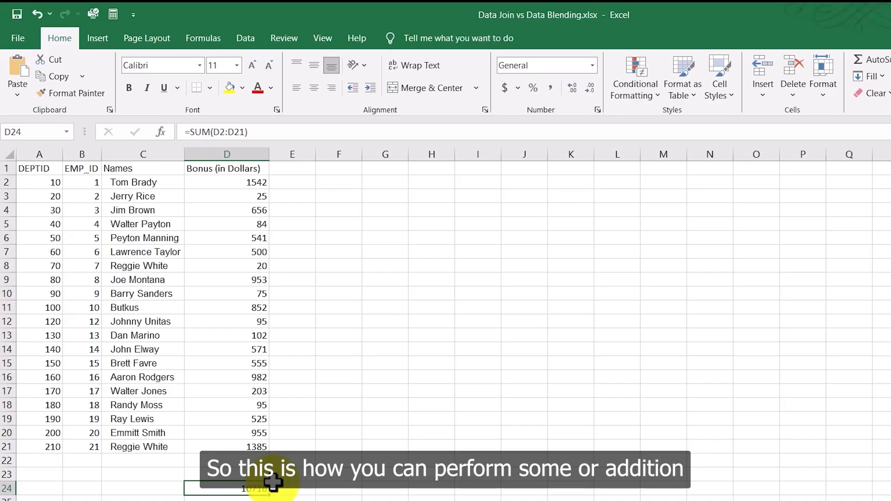
left_click_drag(256, 182, 239, 445)
left_click(338, 500)
left_click(240, 500)
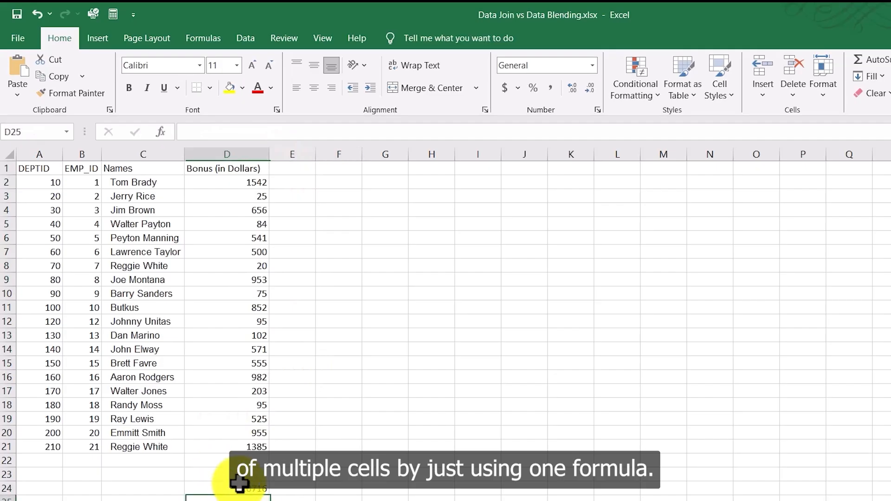
left_click(336, 360)
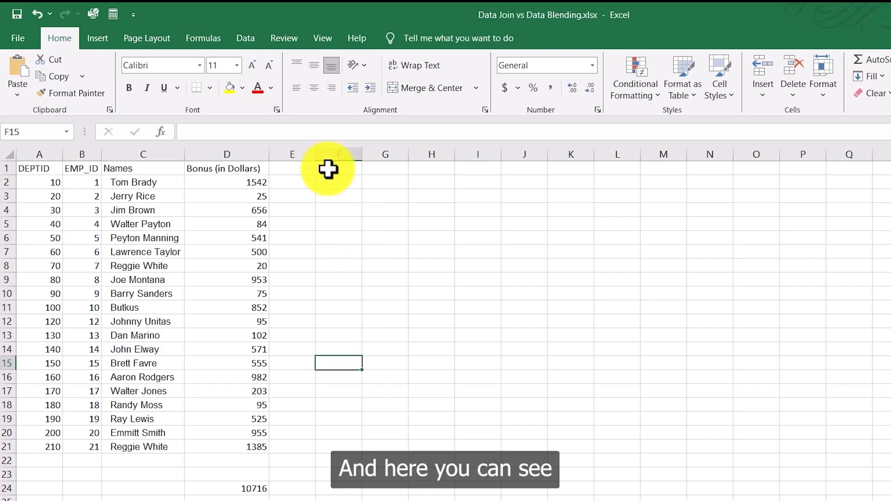
Step: Review the Bonus (in Dollars) values in D2:D21 and the total cell beneath them
left_click(225, 169)
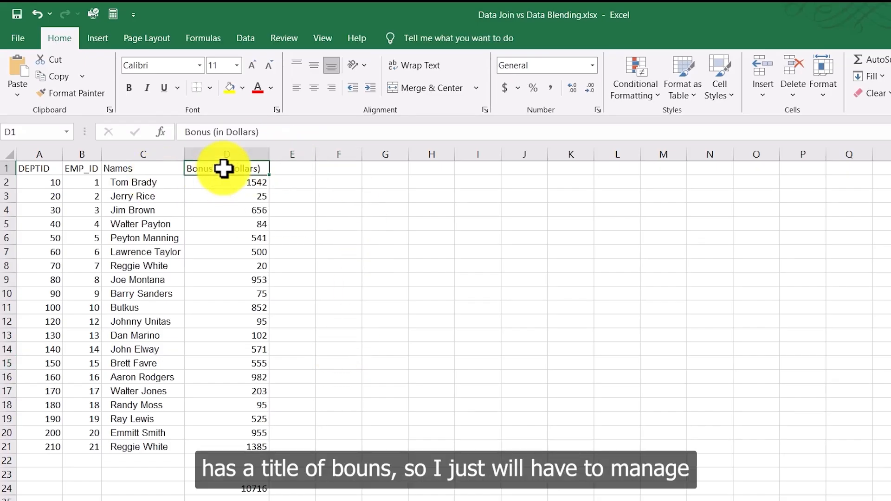
left_click_drag(260, 185, 255, 446)
left_click(245, 485)
left_click(365, 304)
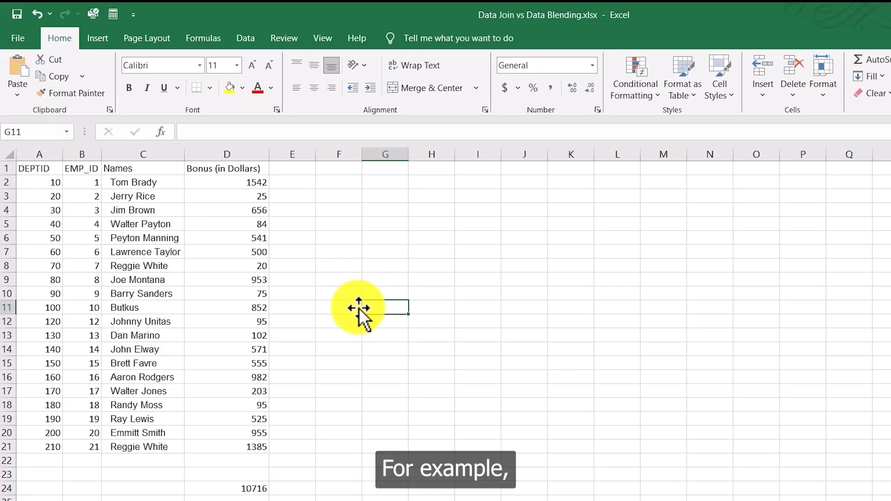
left_click_drag(257, 185, 259, 446)
scroll(251, 482, "down", 2)
left_click(255, 420)
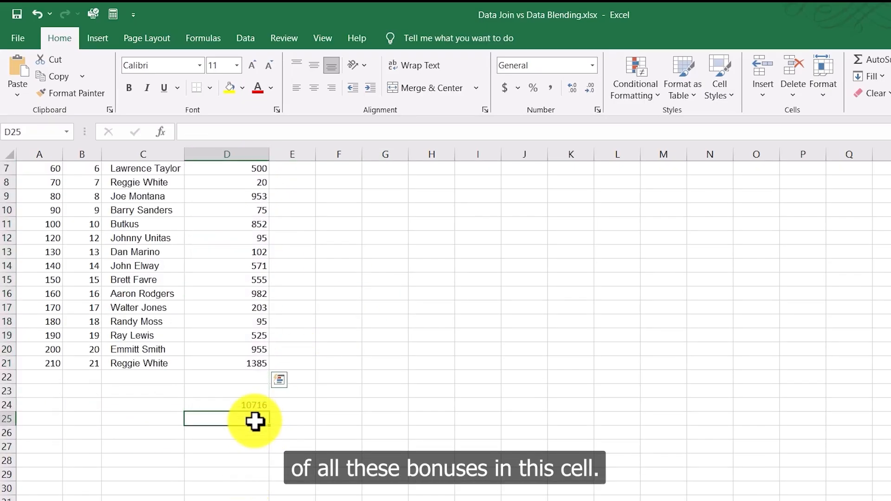
scroll(255, 420, "up", 2)
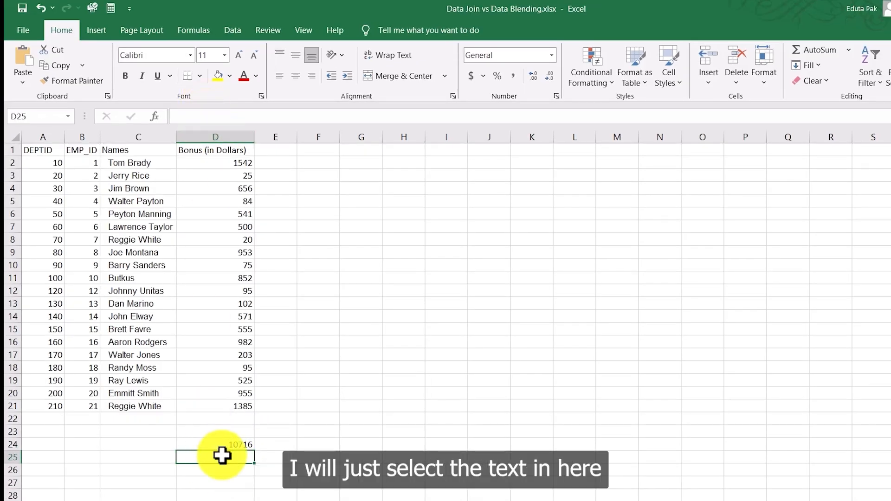
Step: Label cells C24 and C25 as SUM and Average next to the bonus results
left_click(156, 447)
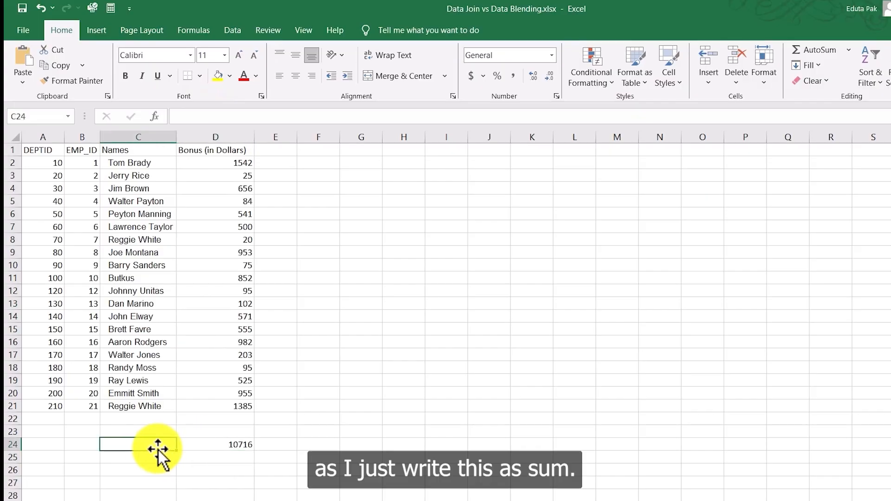
type("SUM")
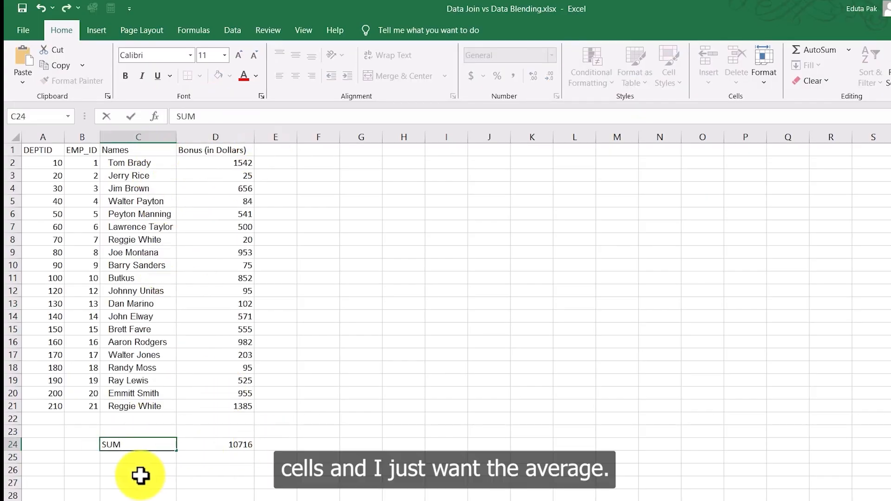
left_click(120, 460)
type("A")
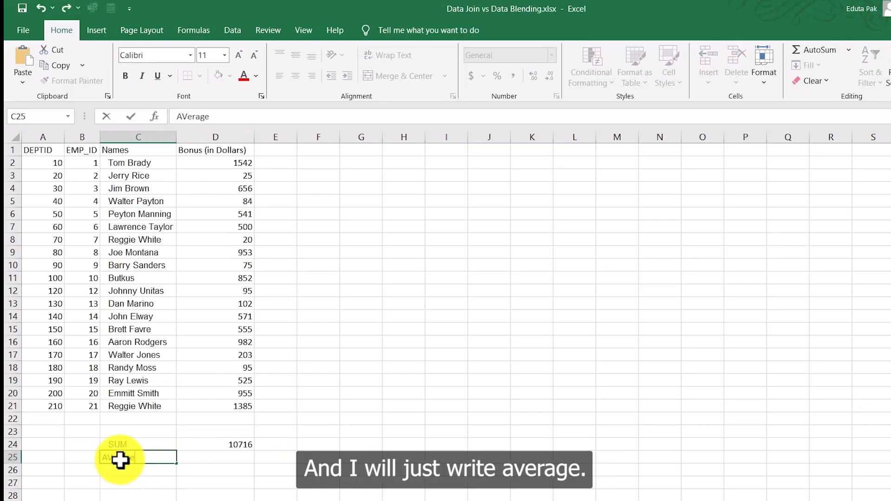
type("Verage")
key("Return")
Step: Enter =AVERAGE(D2:D21) in cell D25 to average the Bonus (in Dollars) column
left_click(199, 459)
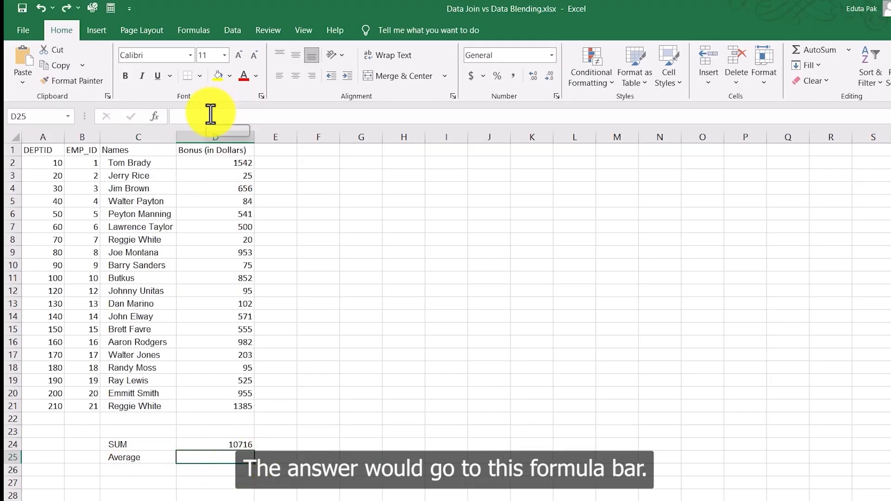
type("=")
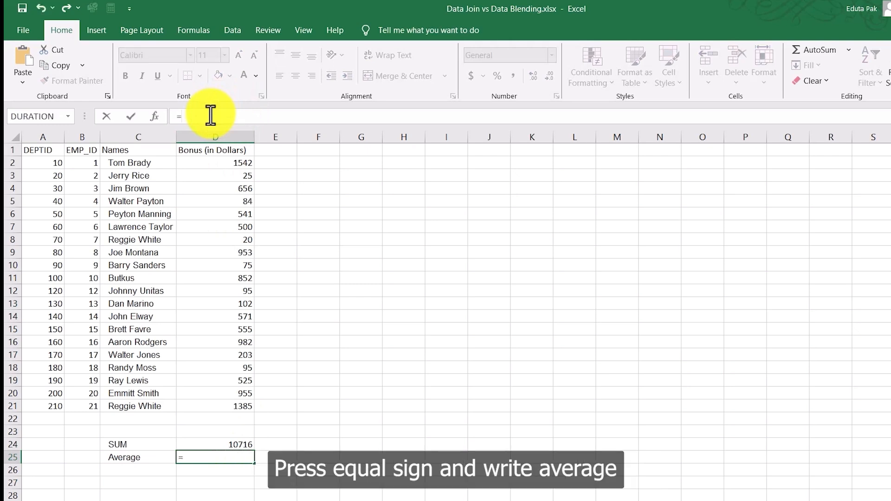
type("AVerage")
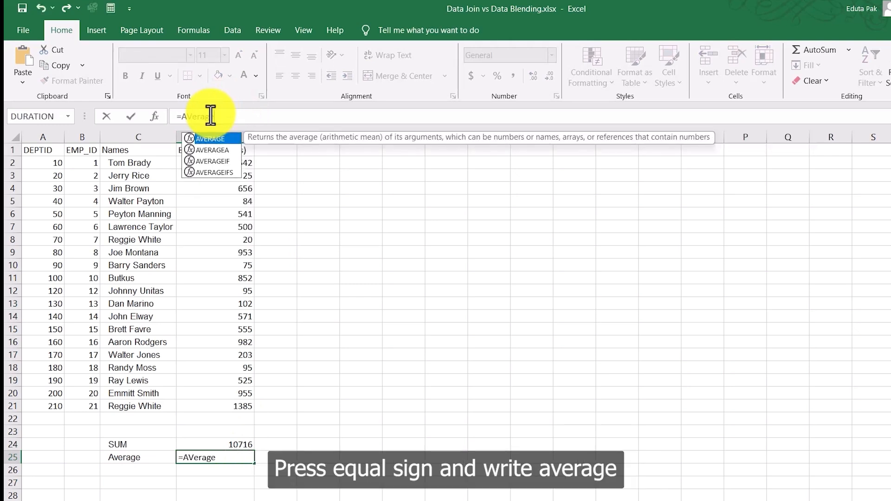
type("(")
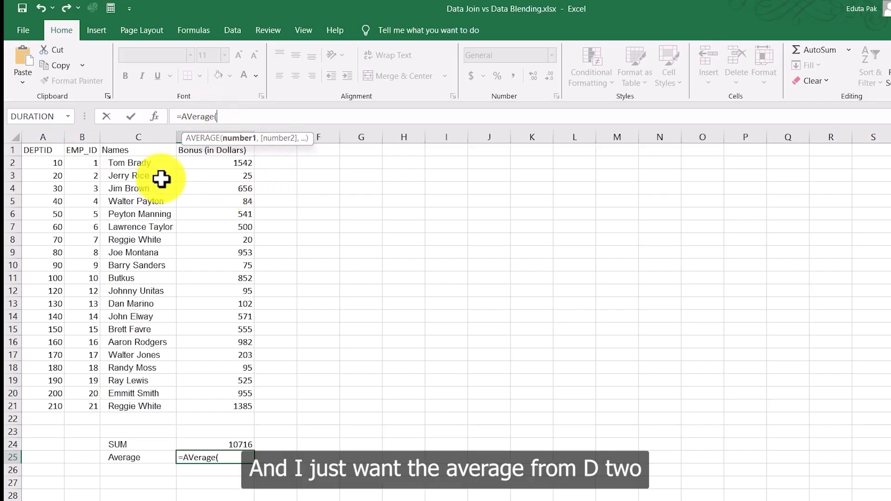
type("D2")
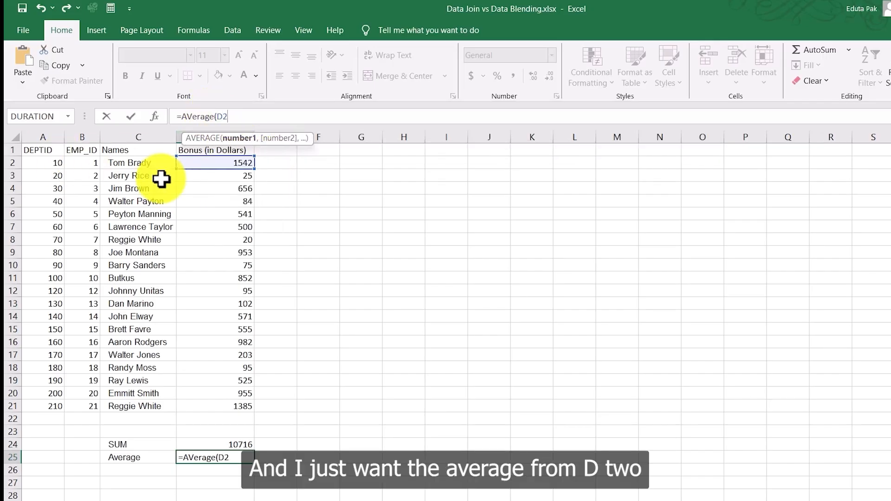
type(":D21")
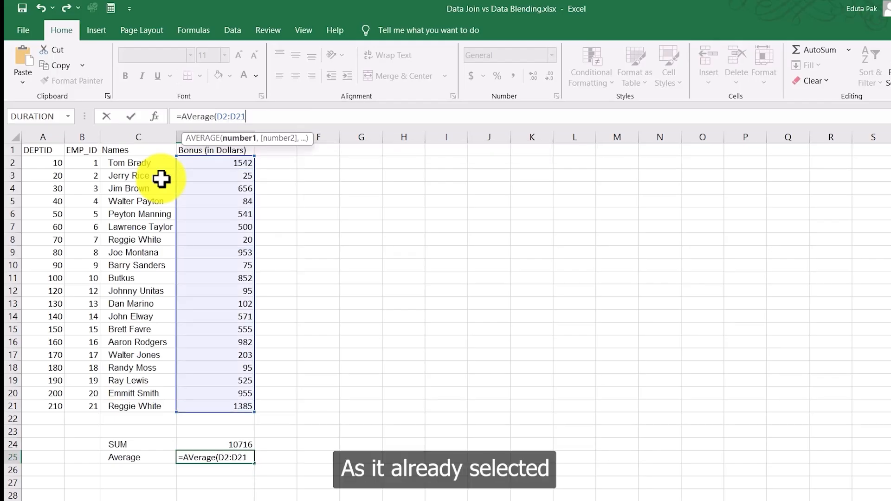
type(")")
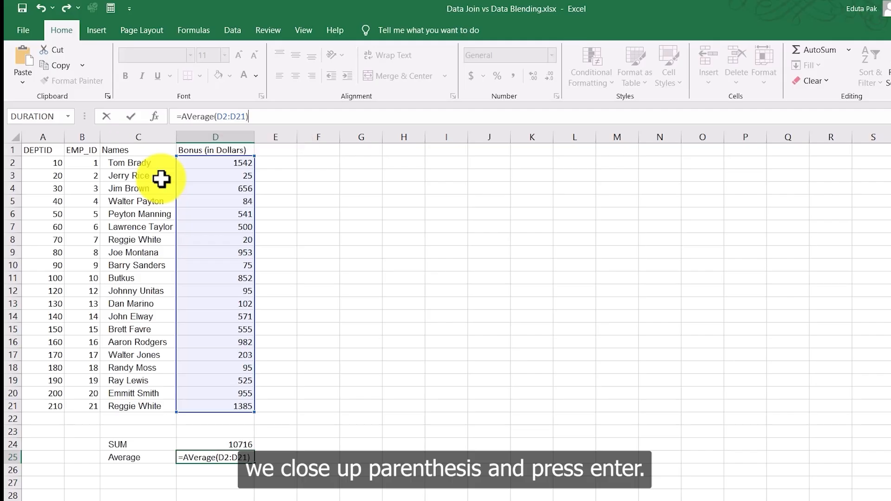
key("Return")
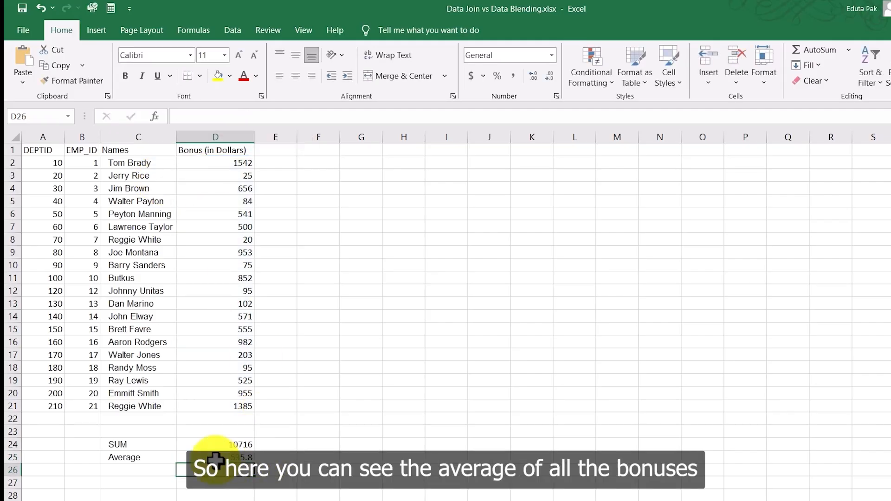
Step: Review the bonus range D2:D21 together with the SUM and Average labels and results
left_click(247, 164)
left_click_drag(248, 184, 239, 409)
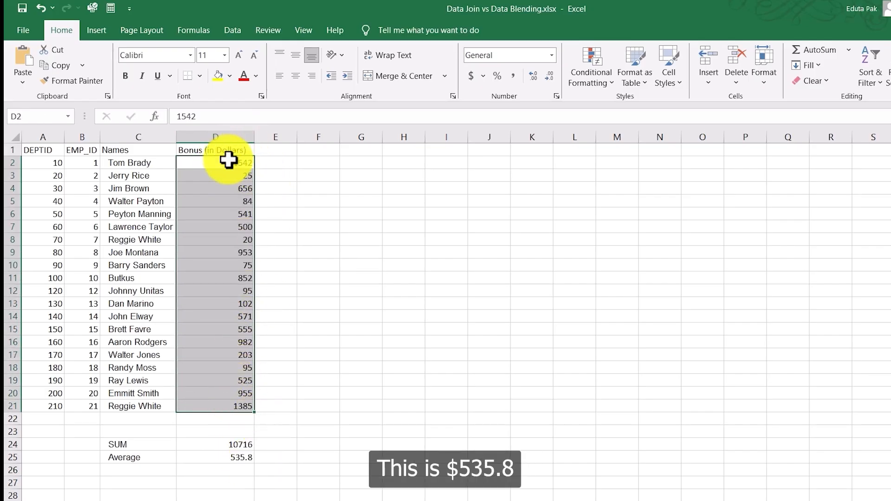
left_click(265, 456)
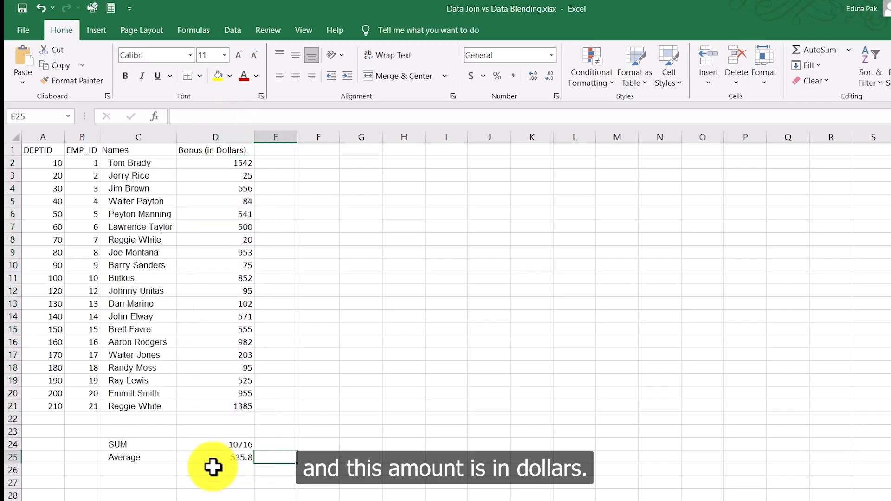
left_click(126, 444)
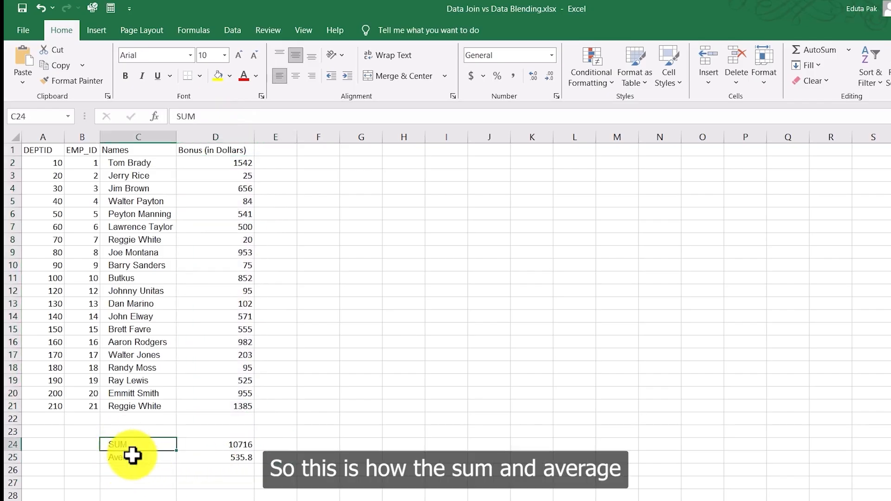
left_click(132, 456)
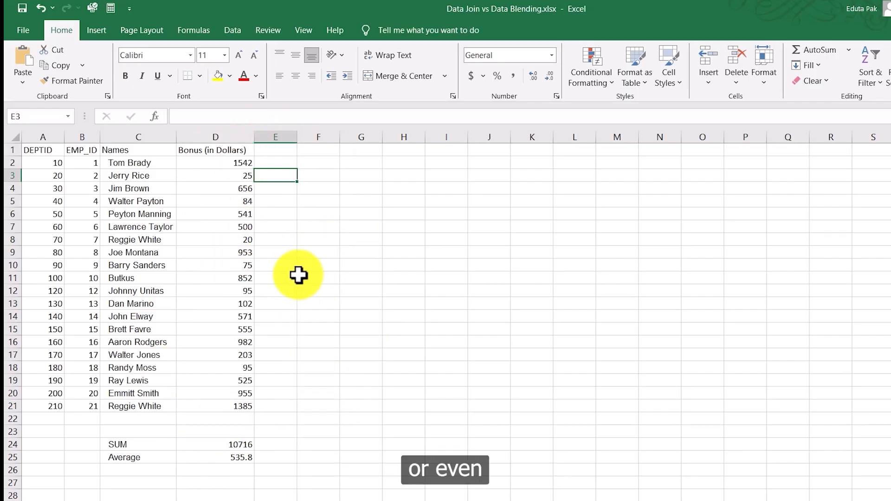
left_click(316, 304)
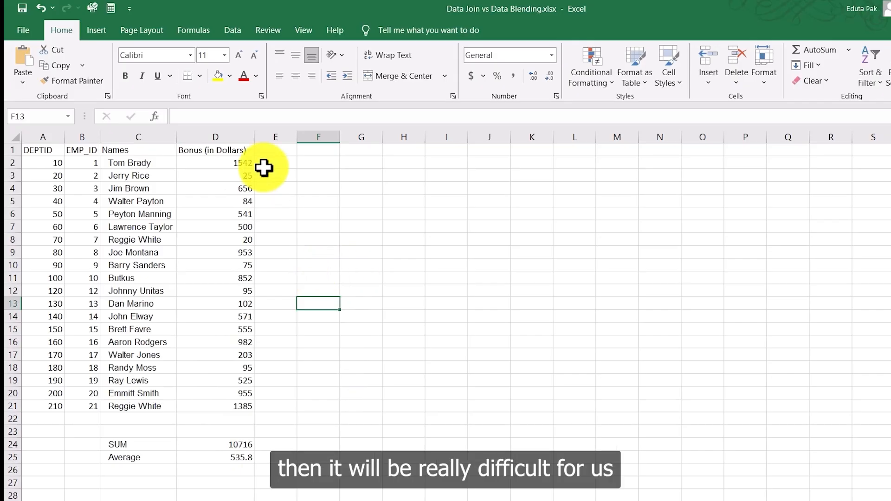
left_click_drag(251, 160, 260, 392)
left_click(318, 355)
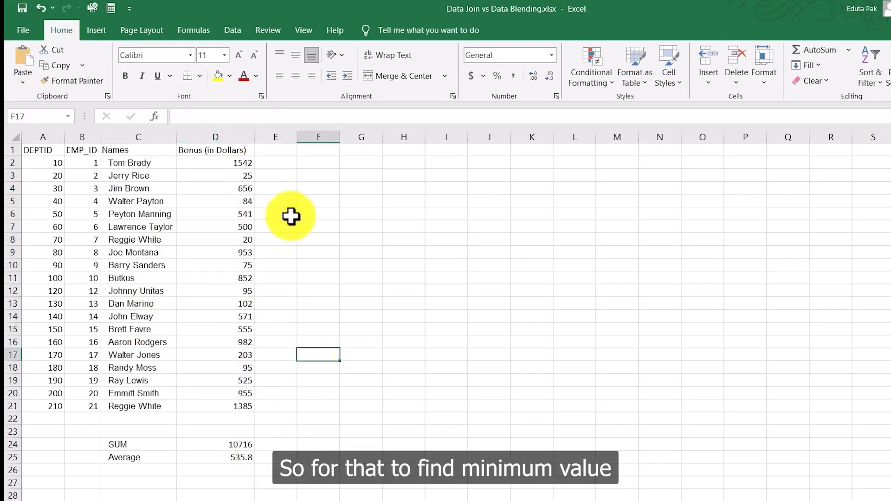
Step: Label cell C26 as MIN Function below the Average label
left_click(139, 471)
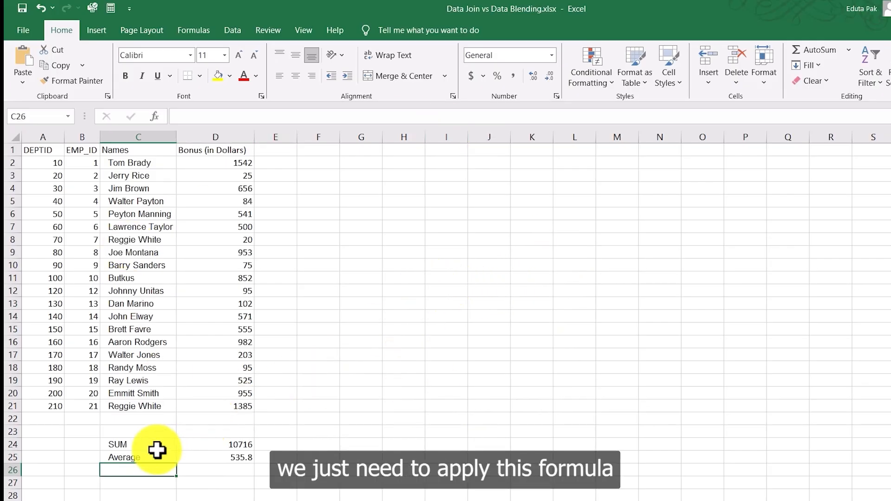
type("M")
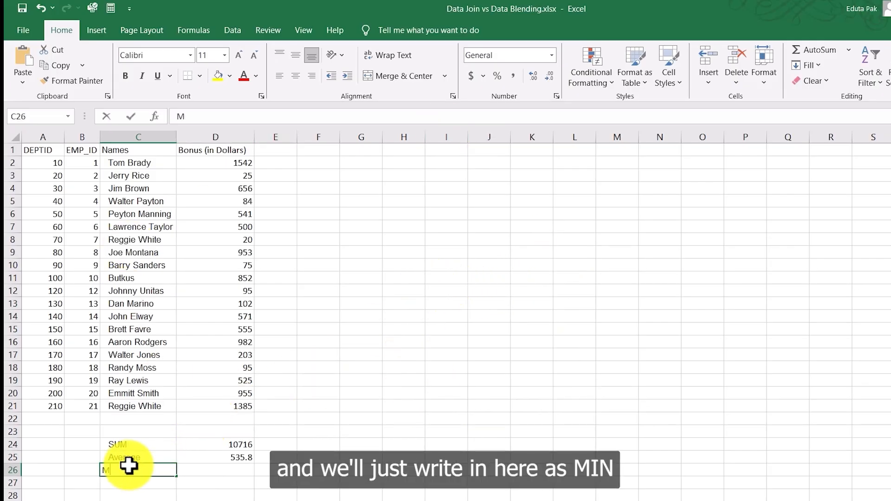
type("in")
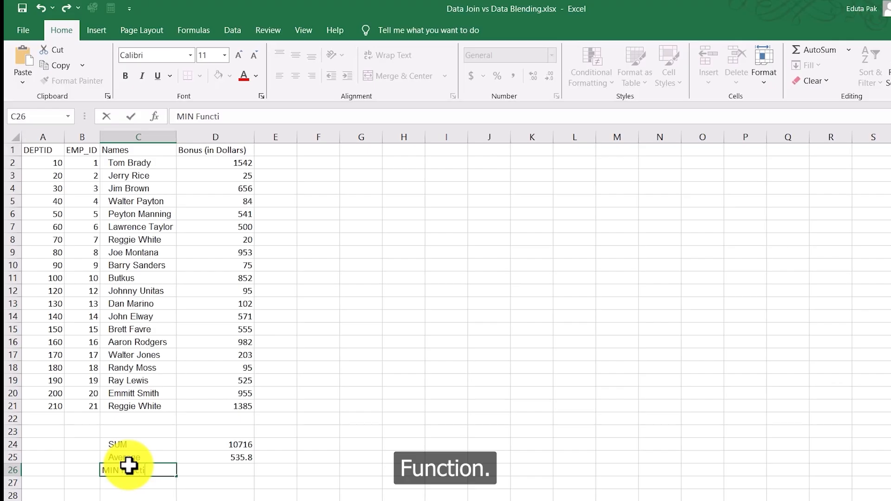
Step: Enter =MIN(D2:D21) in cell D26 to find the smallest bonus
left_click(218, 471)
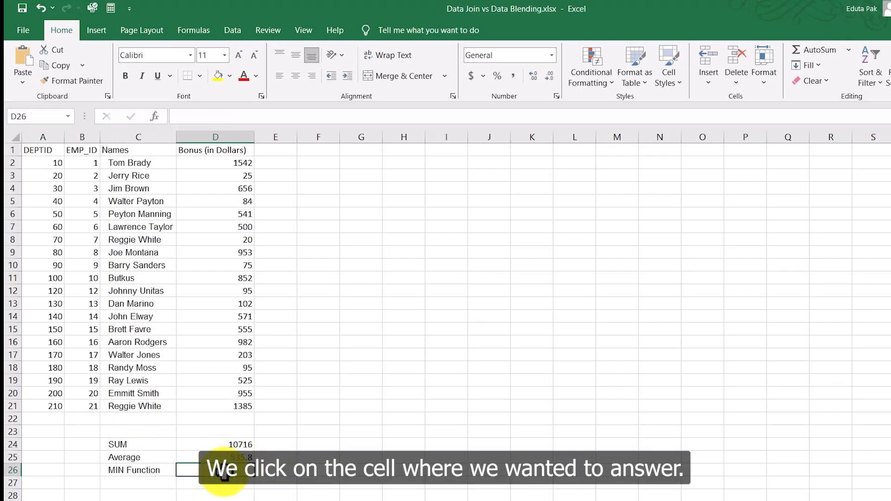
left_click(211, 117)
type("=")
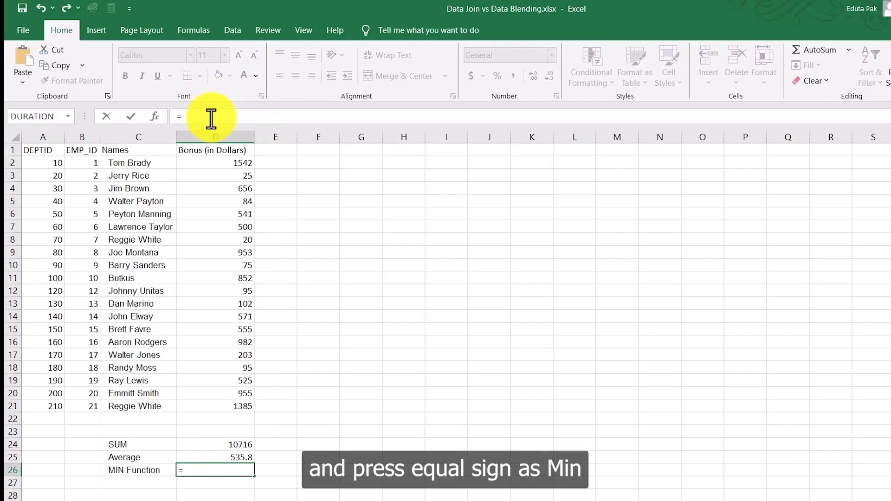
type("MI")
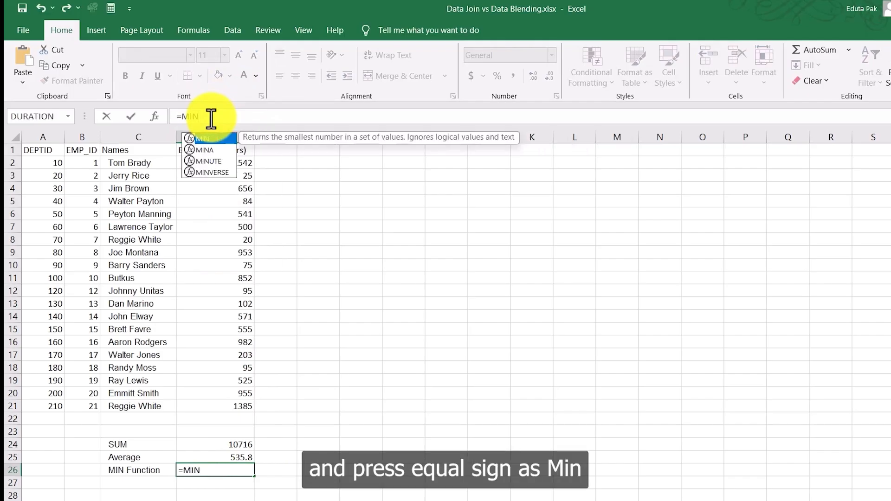
type("N")
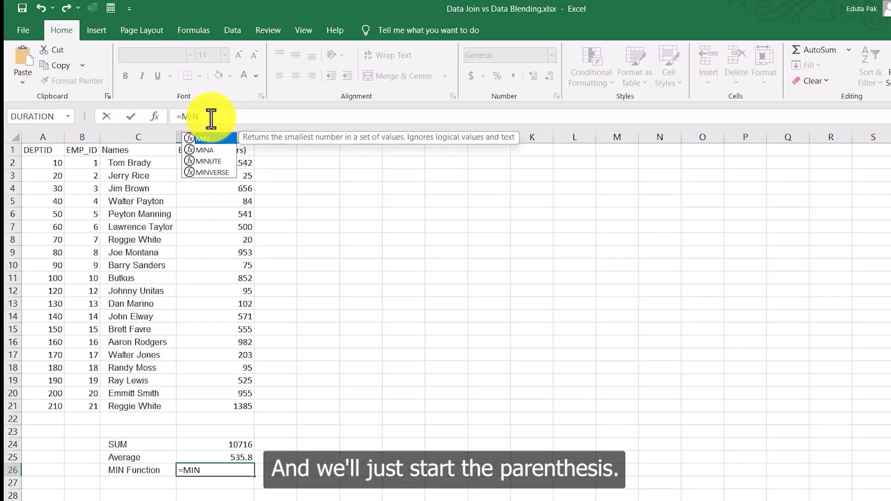
type("(")
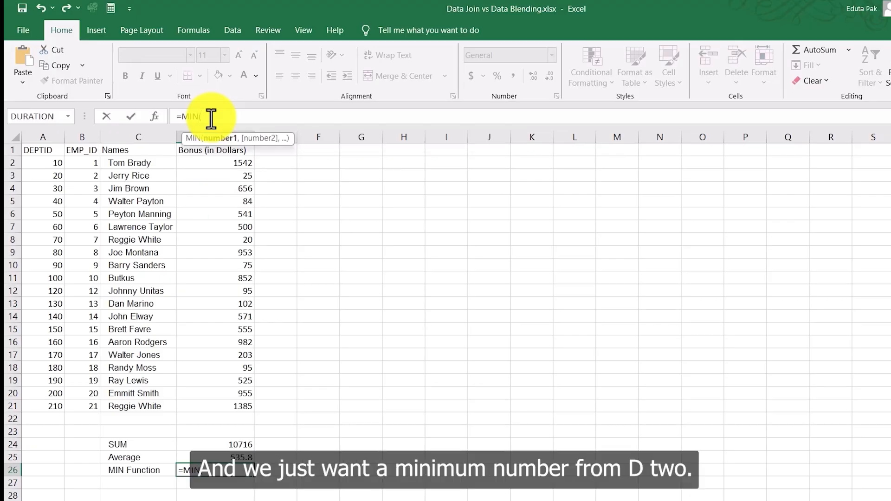
type("D2")
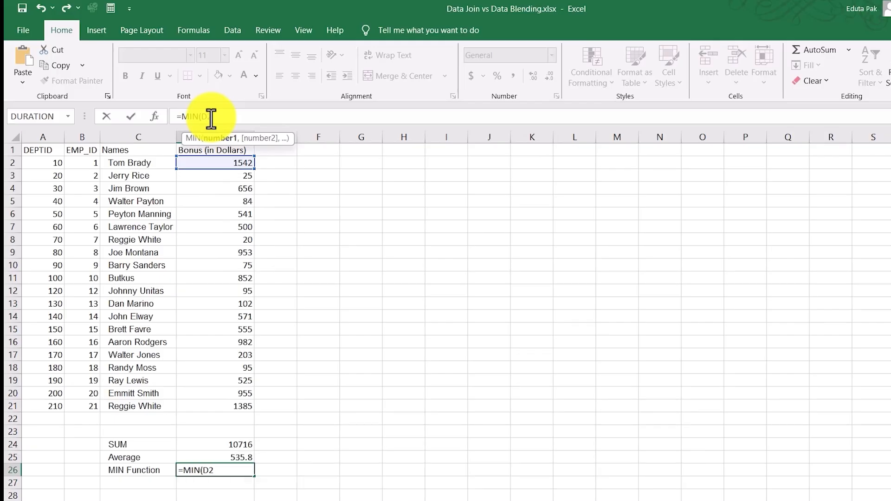
type(":")
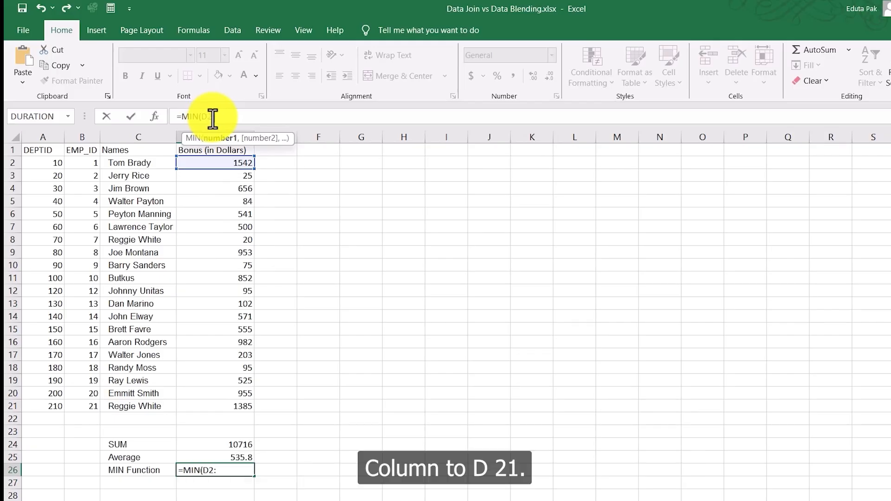
type("D21)")
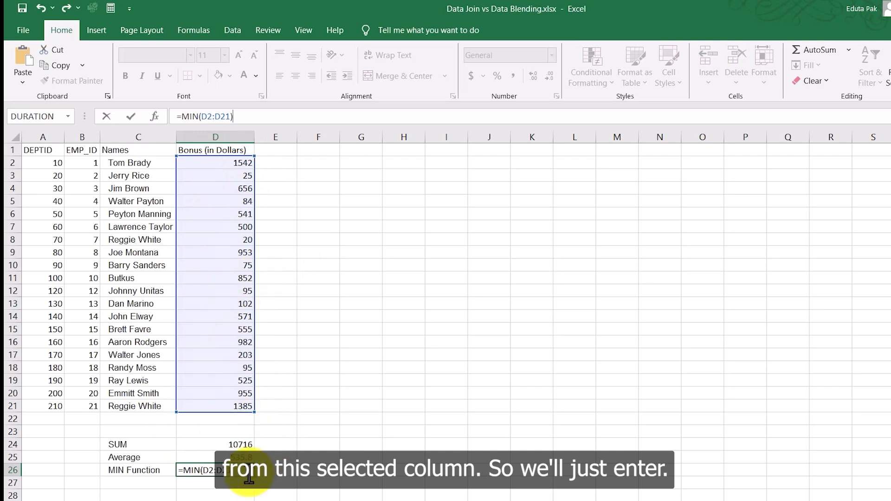
key("Return")
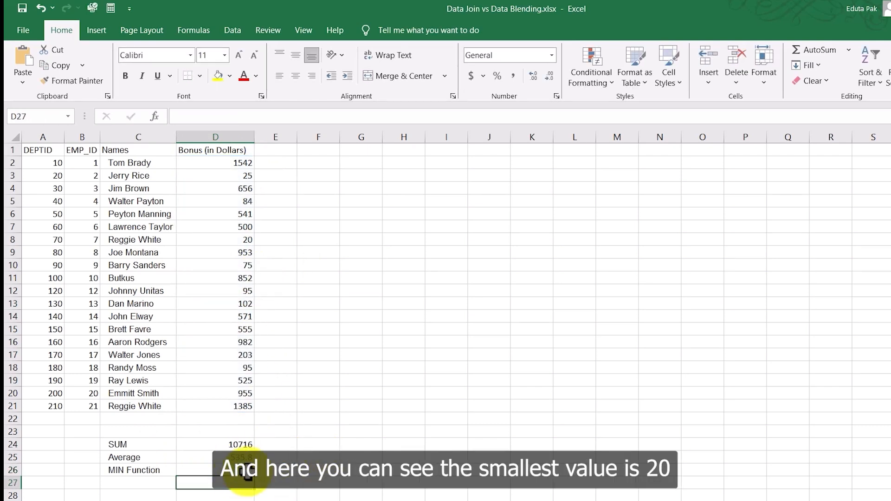
Step: Inspect the MIN result in D26 and the employee row holding the smallest bonus
left_click(245, 471)
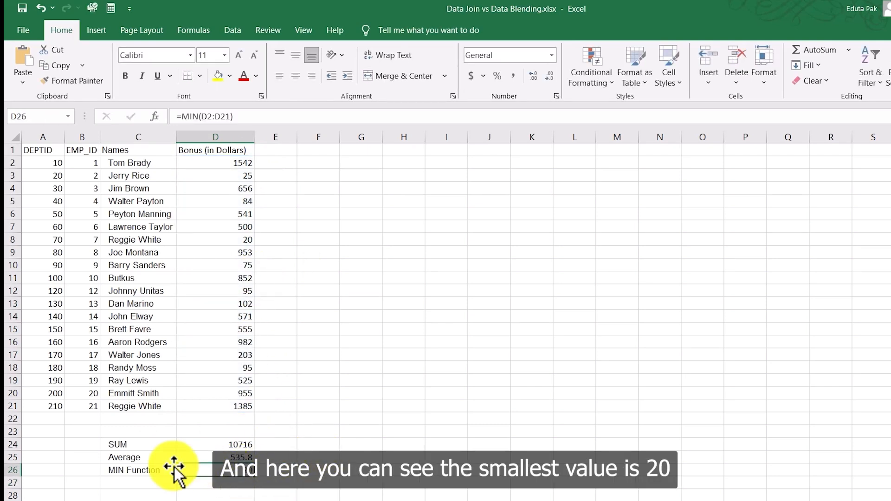
left_click(245, 240)
left_click(10, 241)
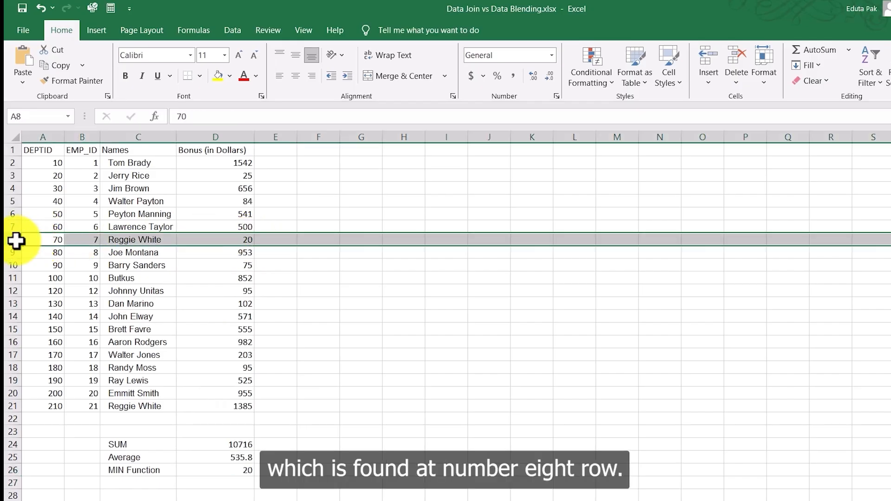
Step: Label cell C27 as MAX Function below the MIN Function label
left_click(235, 476)
scroll(389, 272, "down", 1)
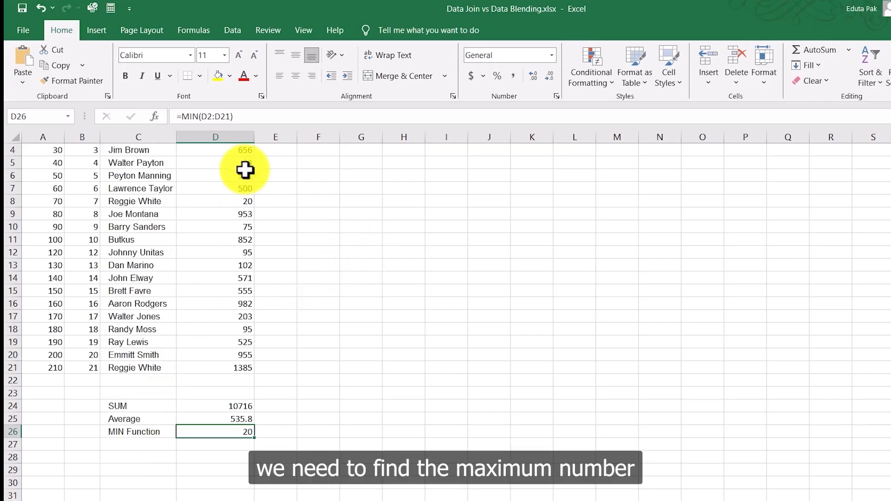
left_click_drag(247, 156, 235, 338)
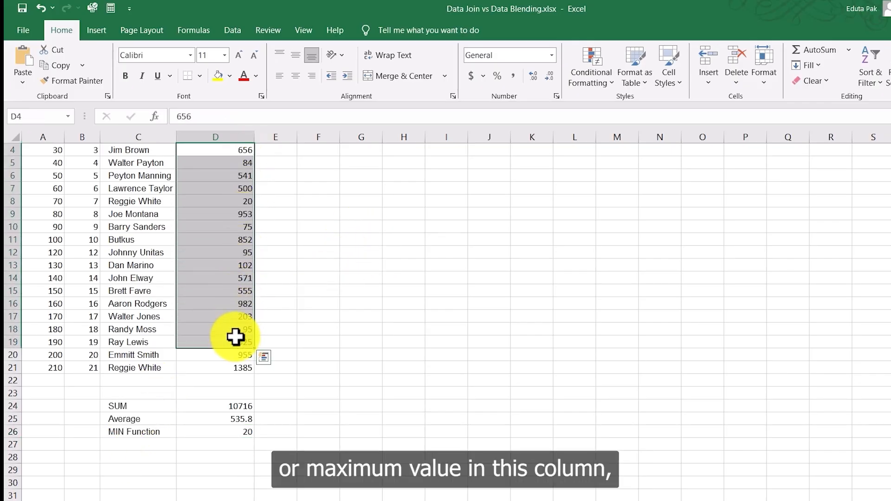
scroll(310, 307, "up", 1)
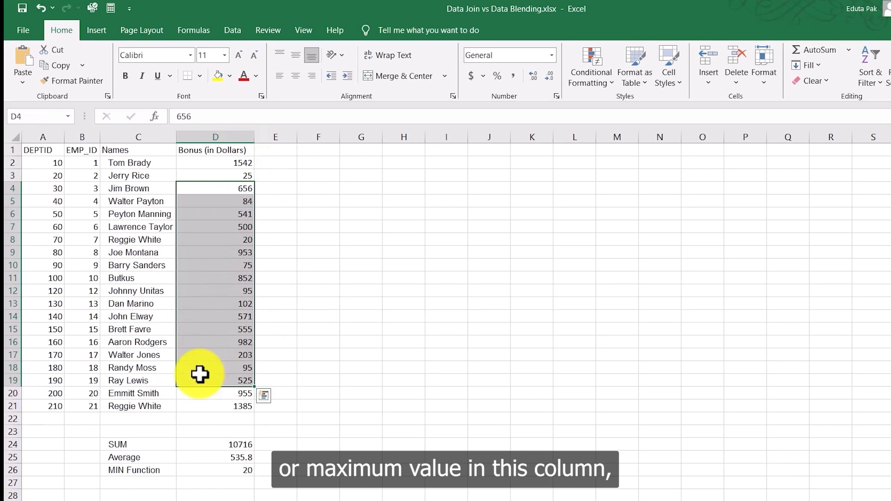
scroll(289, 403, "down", 2)
left_click(133, 407)
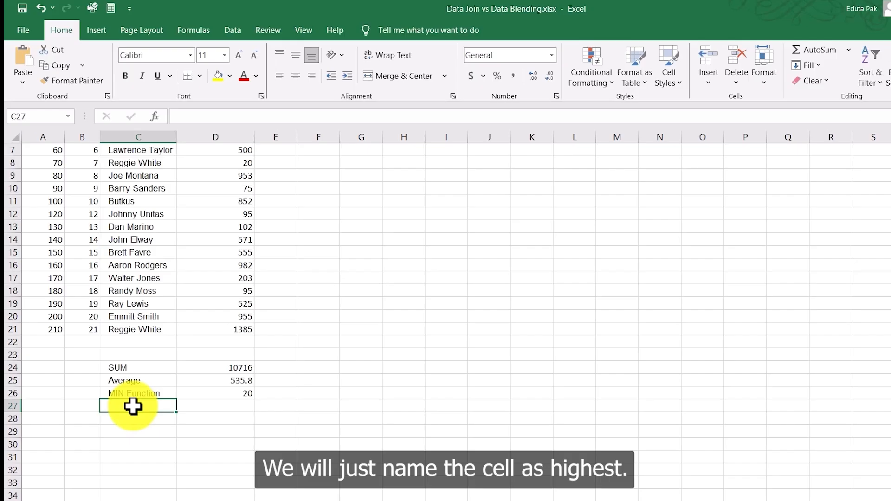
type("Hi")
key("BackSpace")
key("BackSpace")
type("Ma")
key("BackSpace")
type("AX Function")
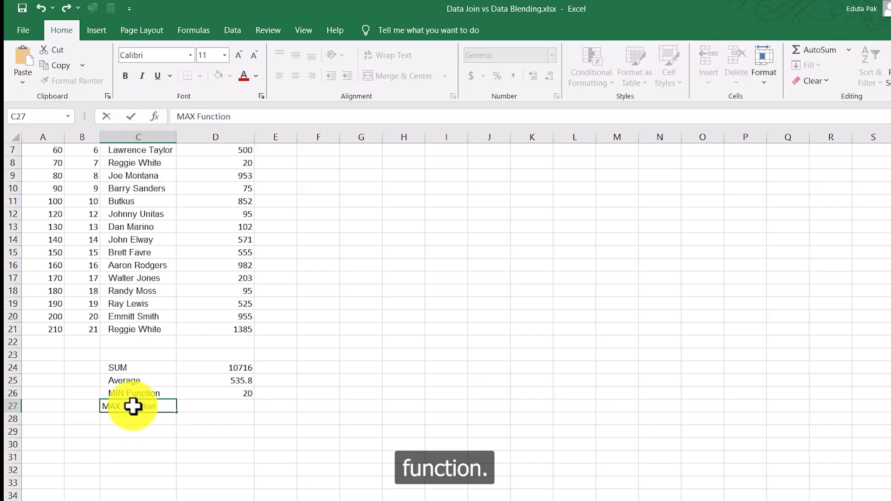
key("ctrl+Return")
Step: Enter =MAX(D2:D21) in cell D27 to find the largest bonus
left_click(230, 404)
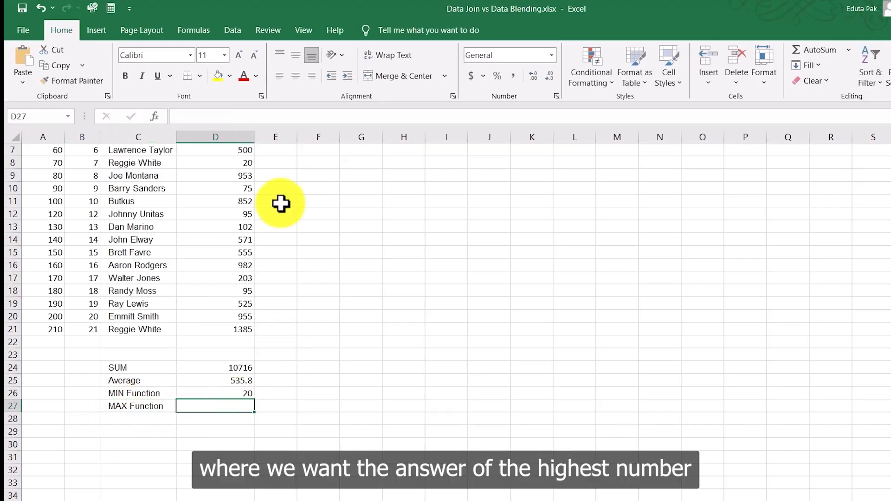
scroll(212, 195, "up", 2)
scroll(215, 353, "down", 2)
scroll(215, 353, "up", 2)
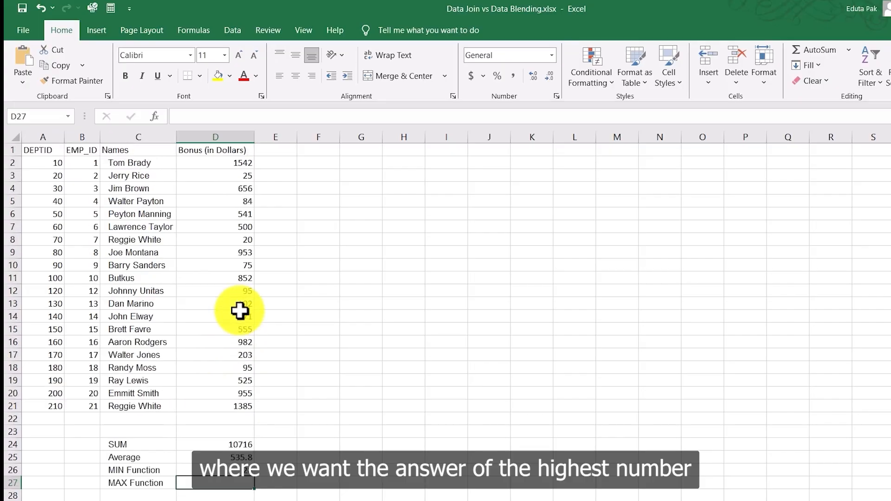
left_click(237, 115)
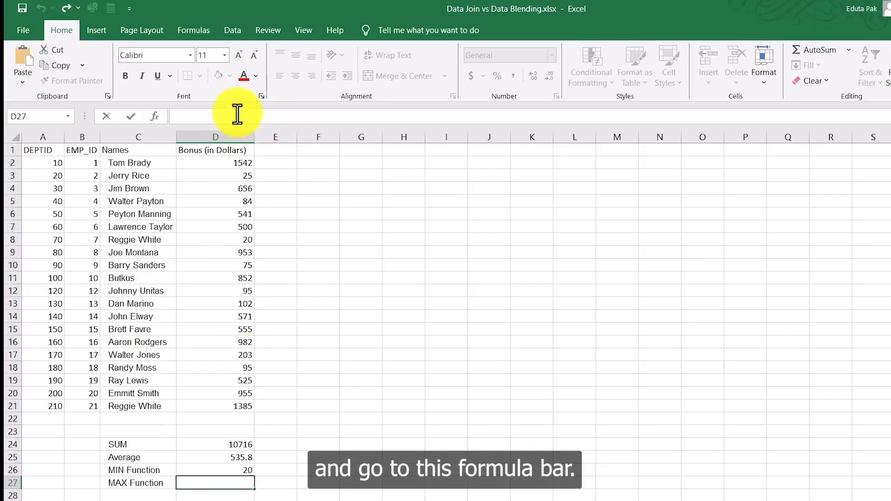
type("=")
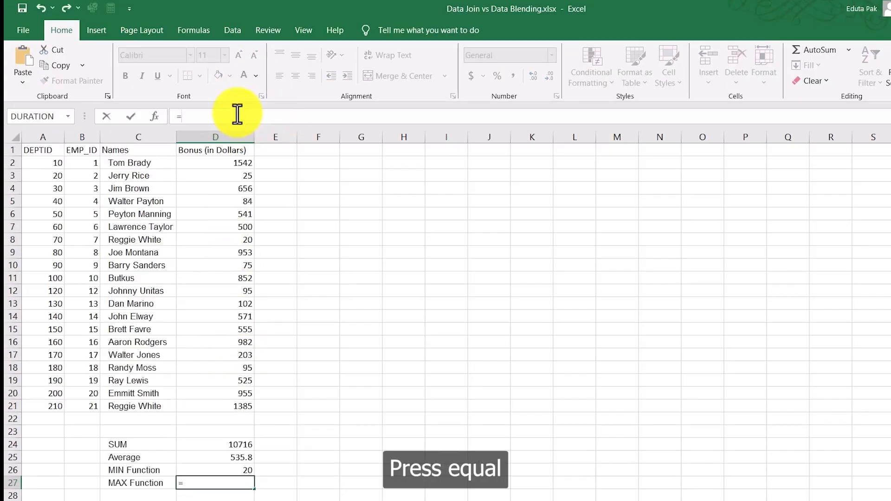
type("MAX")
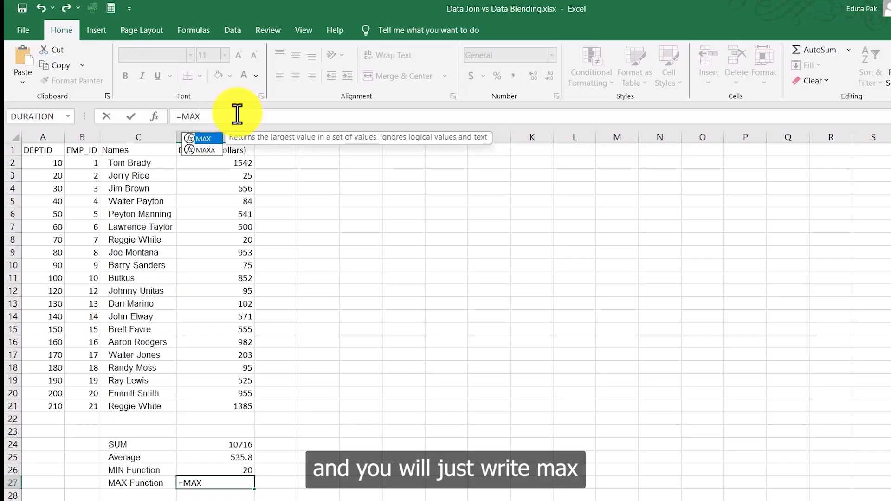
type("(")
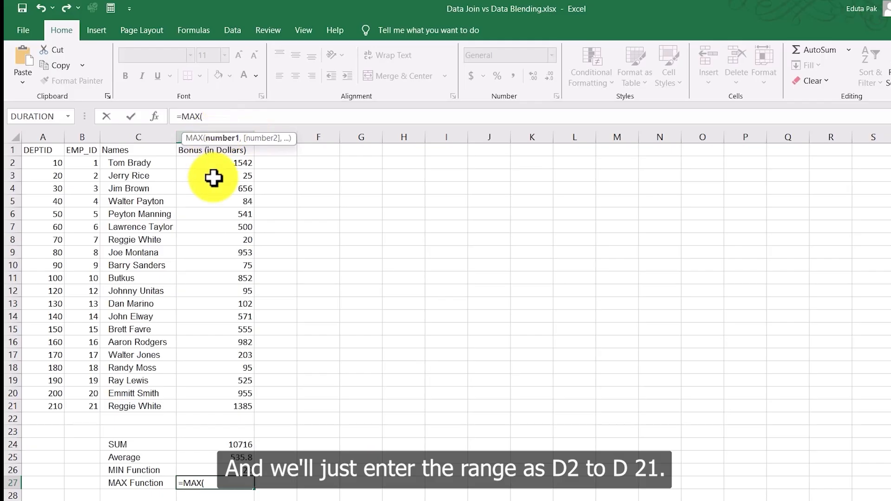
left_click(218, 162)
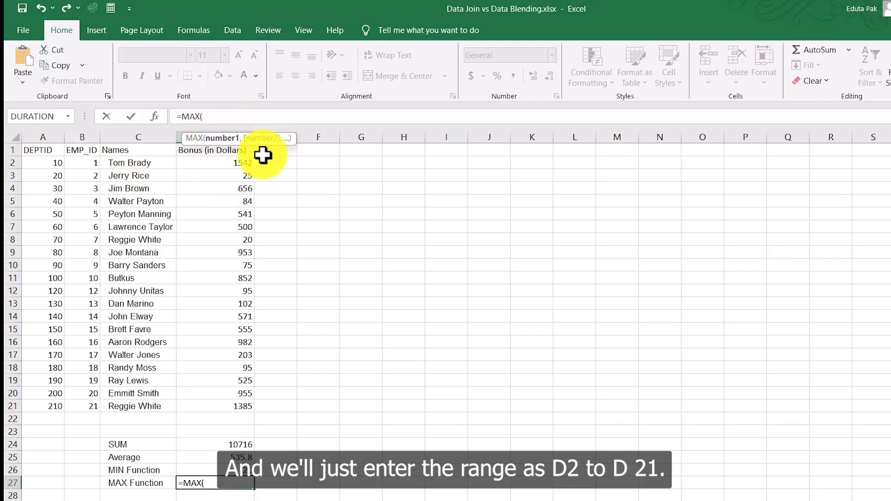
type(":")
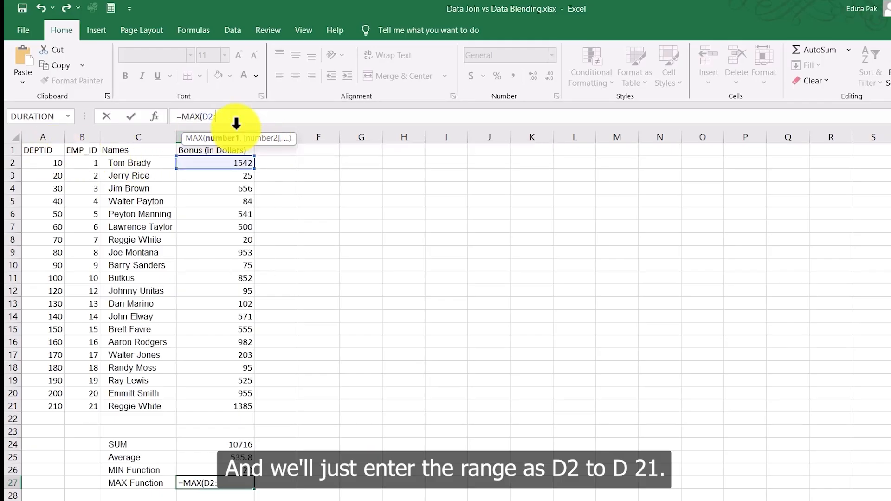
type("D21")
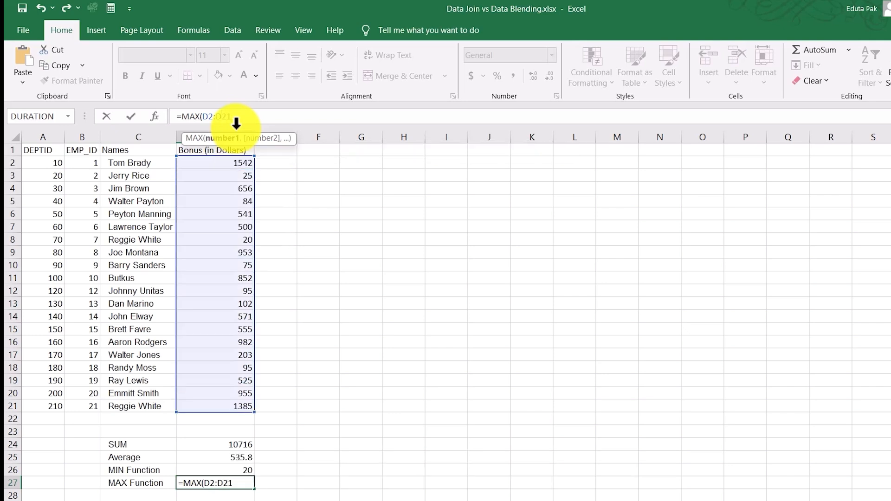
type(")")
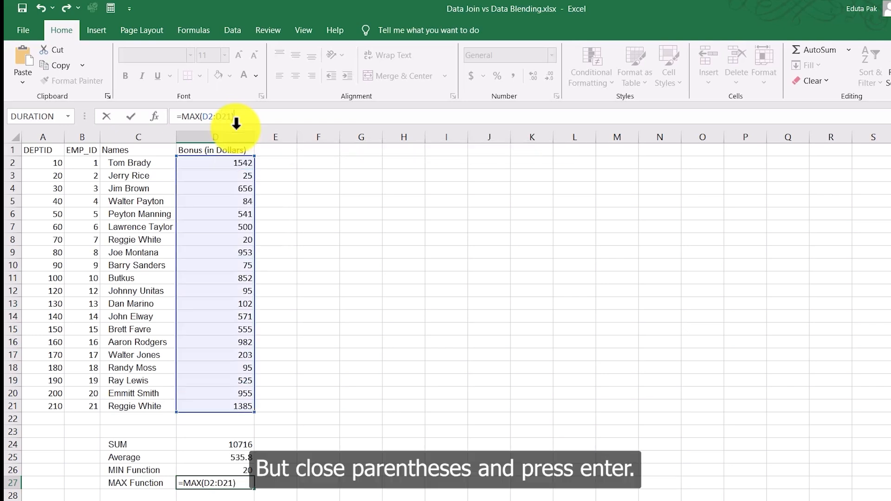
key("Return")
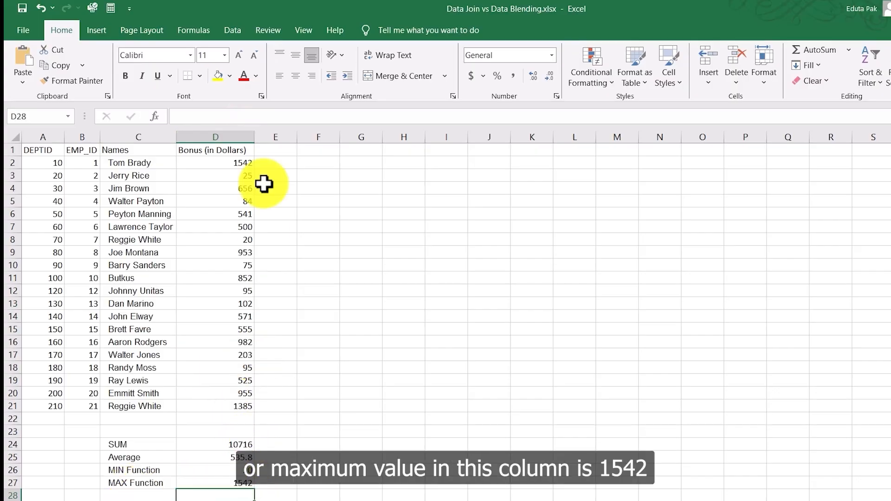
Step: Inspect the MAX result in D27 and the employee row holding the largest bonus
left_click(245, 485)
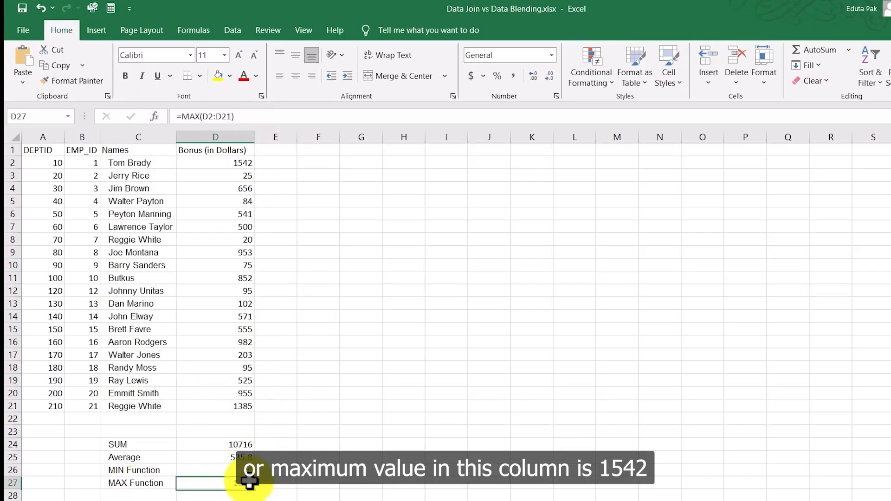
left_click(10, 162)
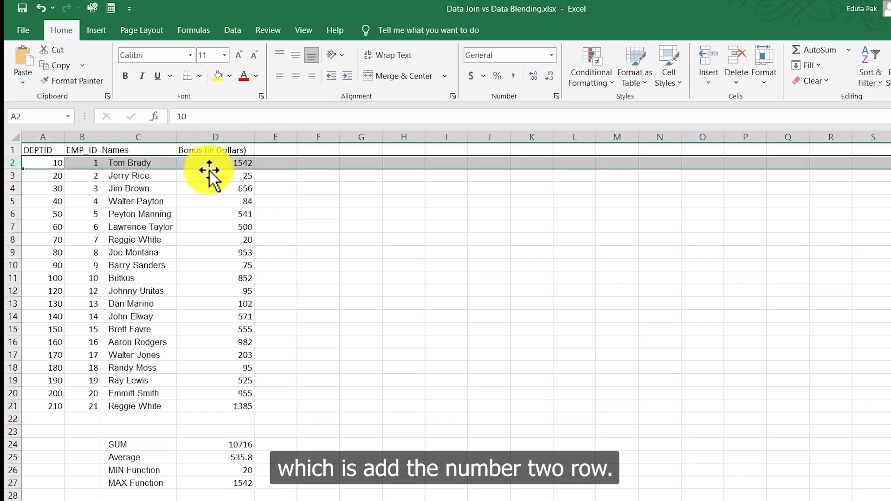
left_click(350, 213)
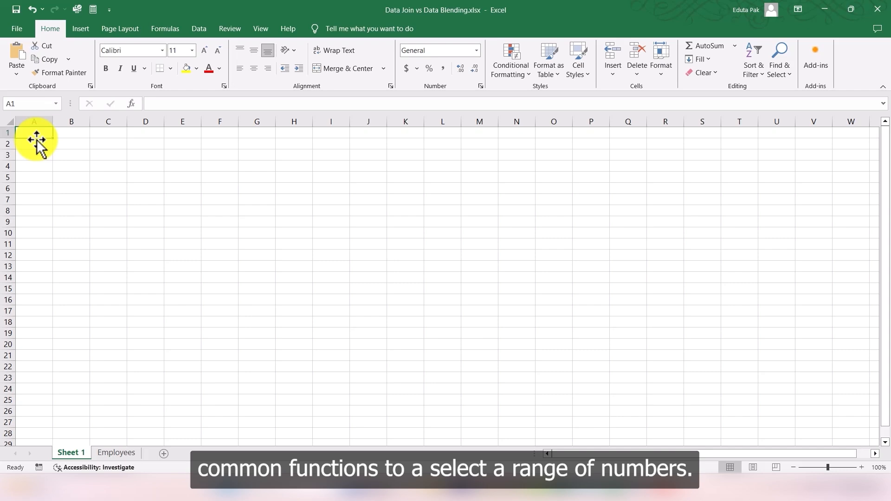
Step: On Sheet 1, enter a SUM formula over A1:A1 in cell B4
left_click(108, 210)
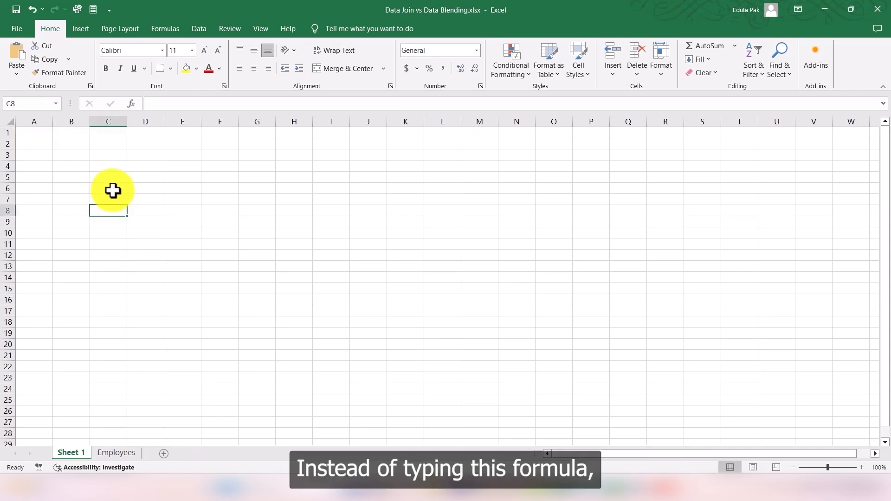
left_click(81, 167)
type("=Sum")
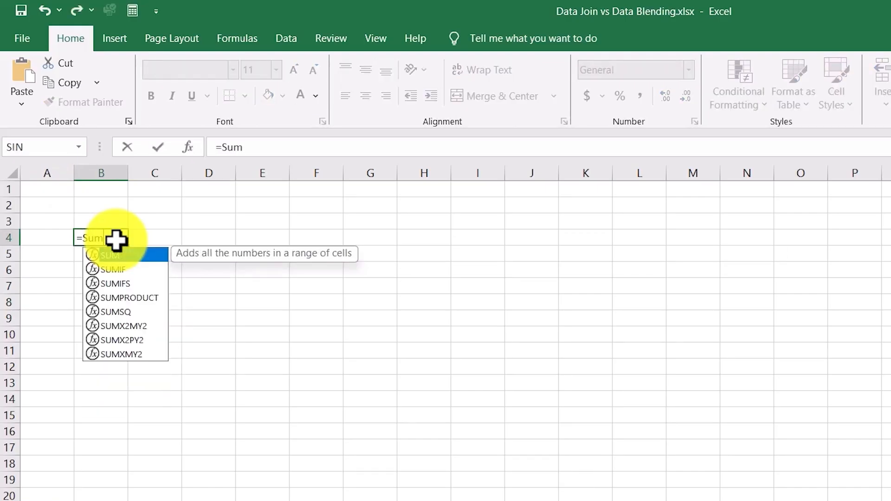
type("(")
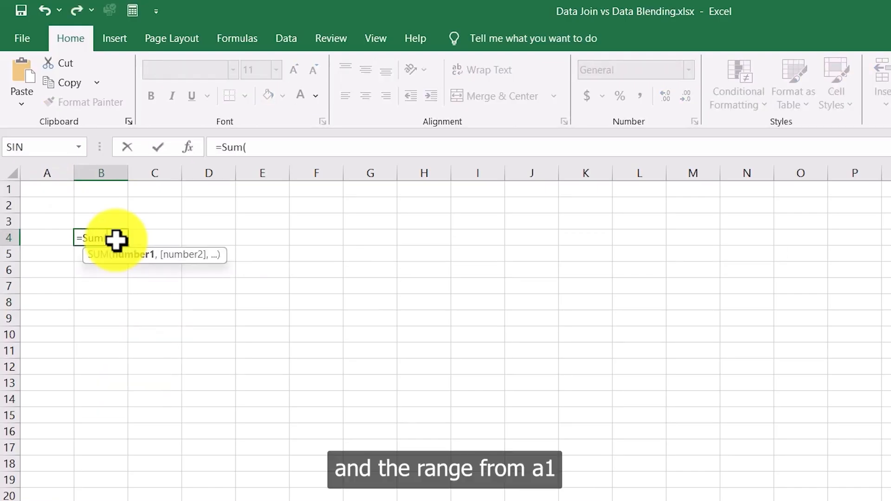
type("A1:A1")
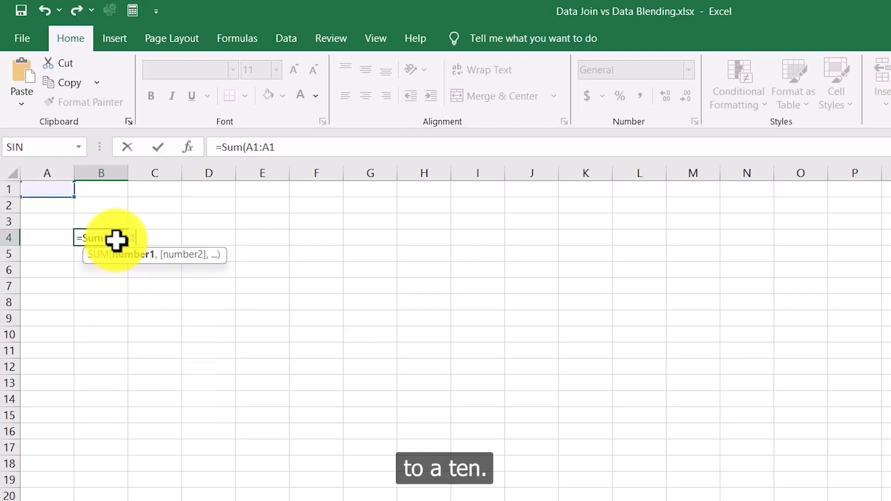
type("))")
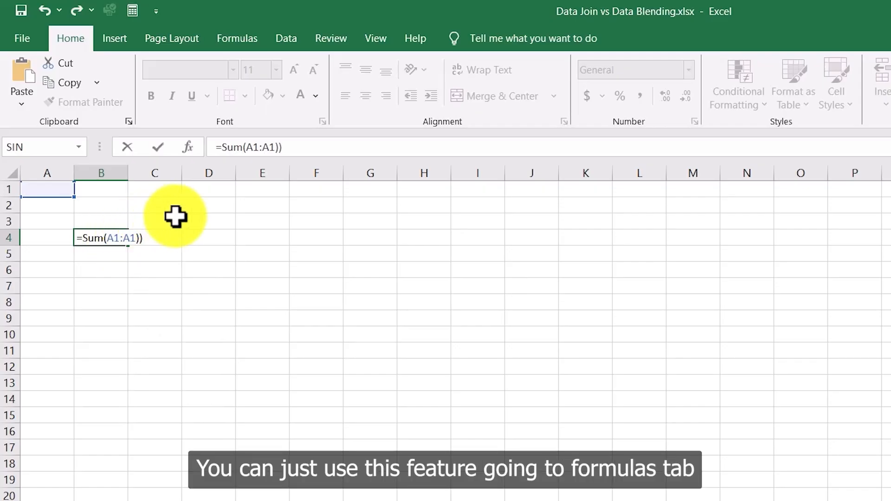
left_click(119, 238)
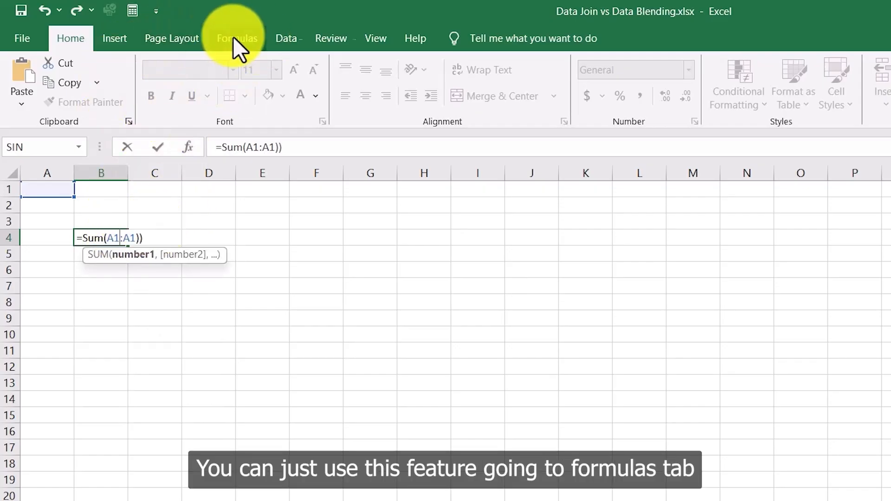
Step: Open the AutoSum list of functions on the Formulas ribbon and close it again
left_click(249, 38)
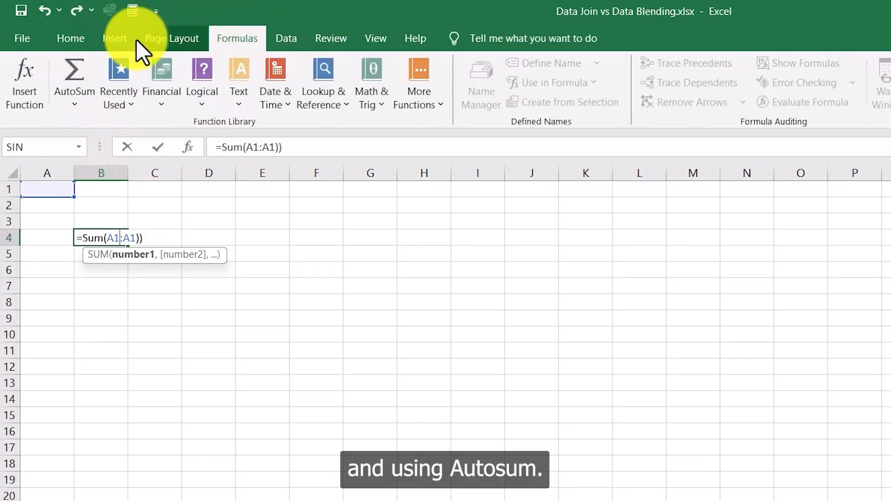
left_click(72, 103)
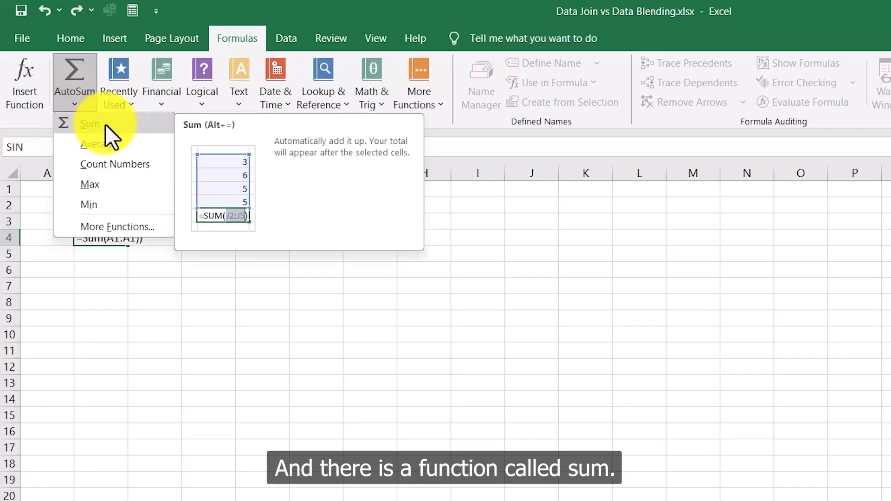
key("Escape")
left_click(90, 103)
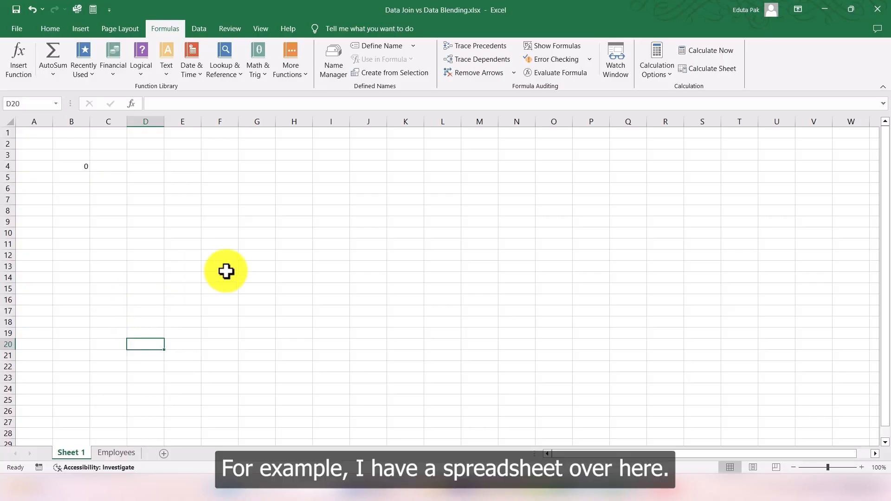
Step: On the Employees sheet, select the bonuses D2:D21 and total them with AutoSum Sum
left_click(123, 456)
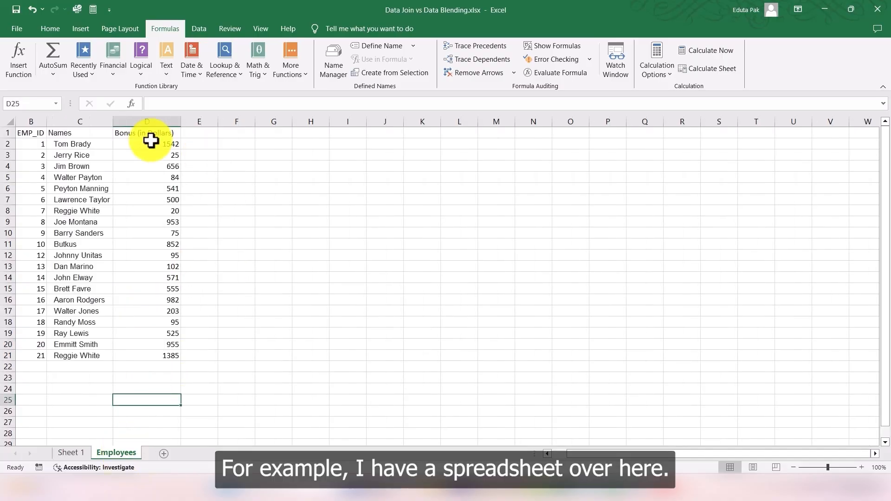
left_click(239, 265)
left_click(168, 376)
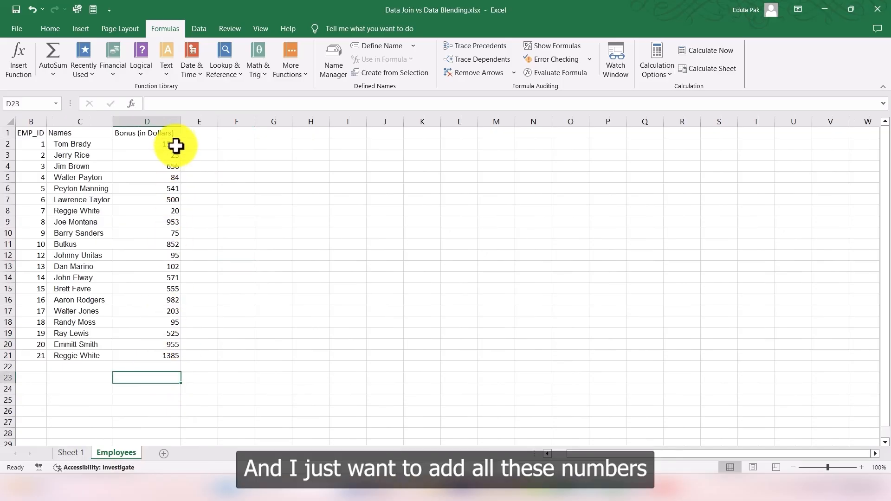
left_click_drag(177, 144, 171, 353)
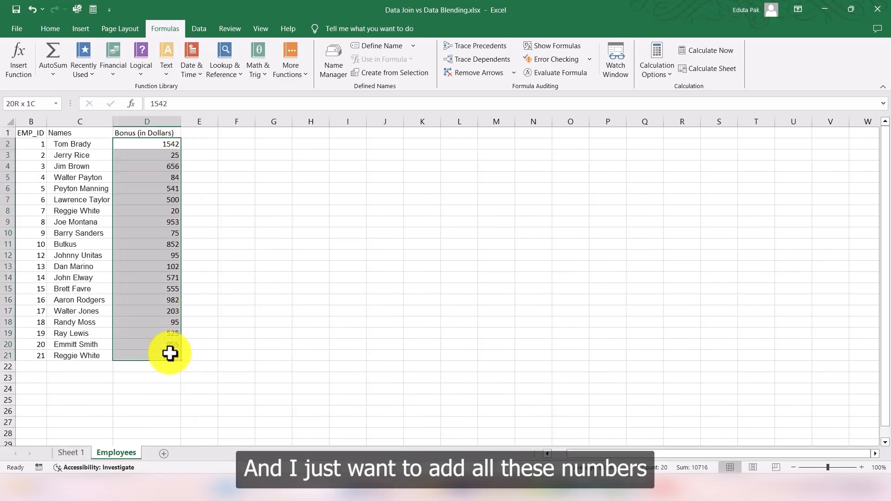
left_click(176, 366)
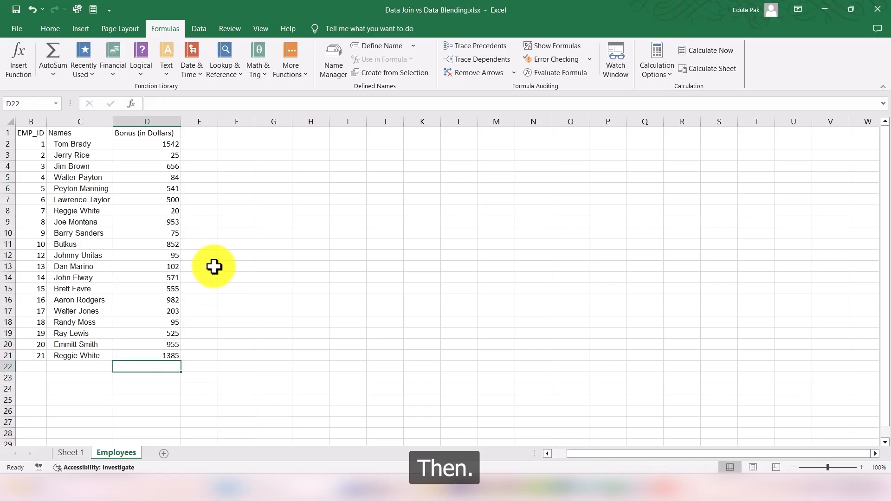
left_click(234, 233)
left_click_drag(174, 143, 179, 353)
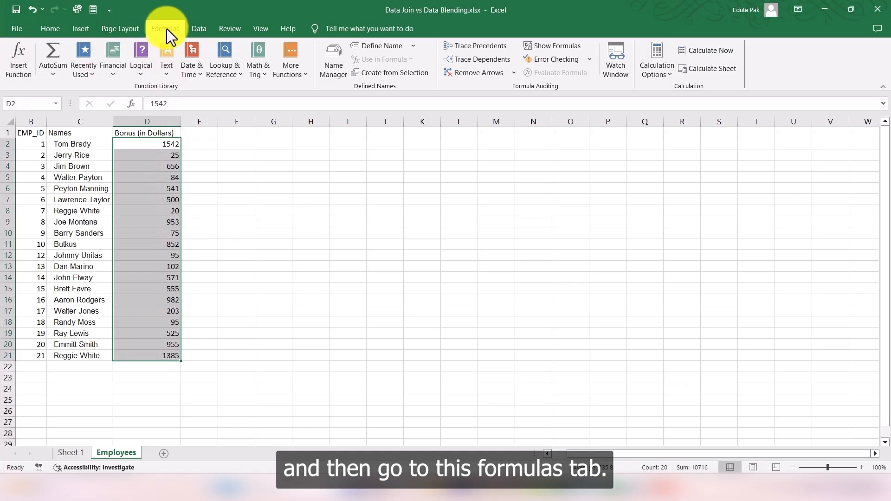
left_click(54, 74)
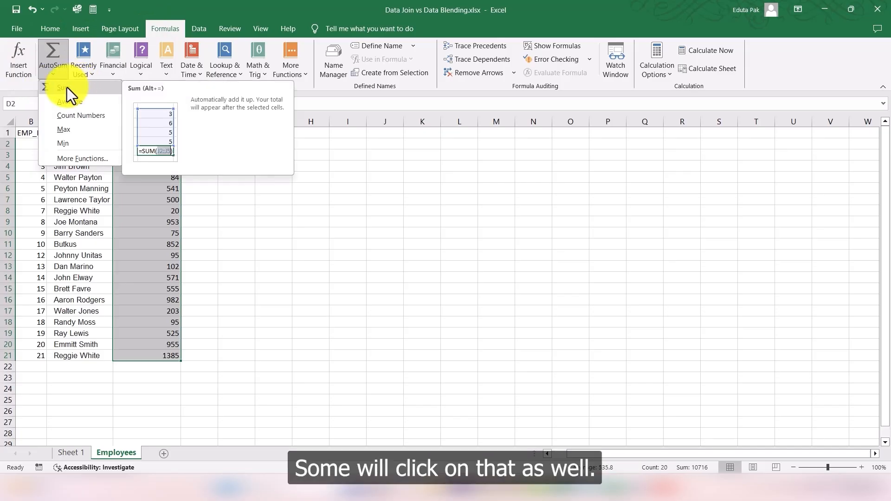
left_click(67, 87)
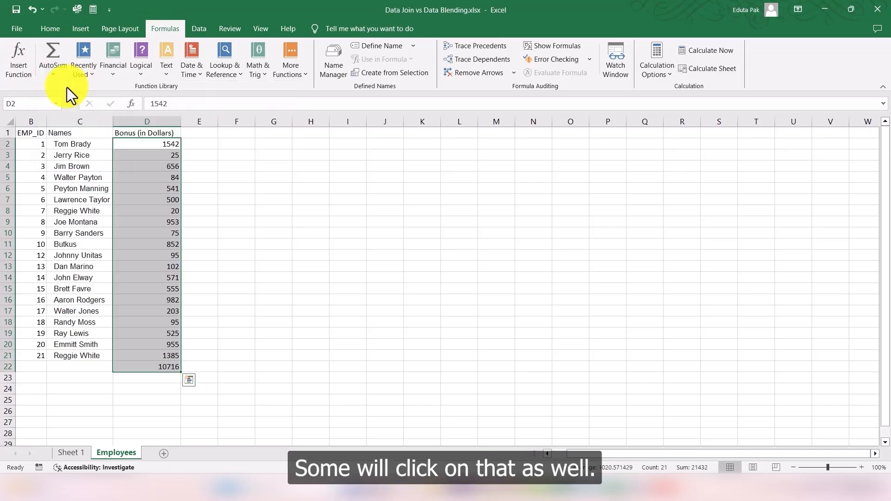
Step: Check the AutoSum total formula in D22 and label its row SUM in column C
left_click(167, 367)
left_click_drag(167, 146, 170, 357)
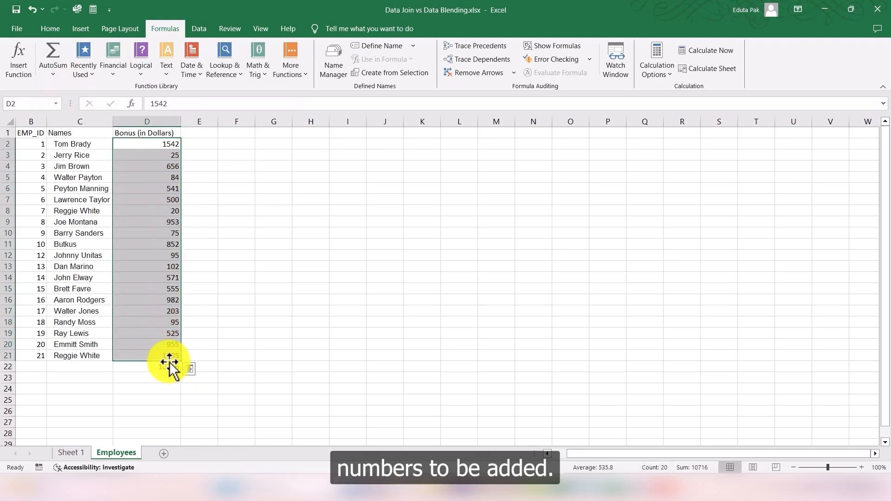
left_click(168, 369)
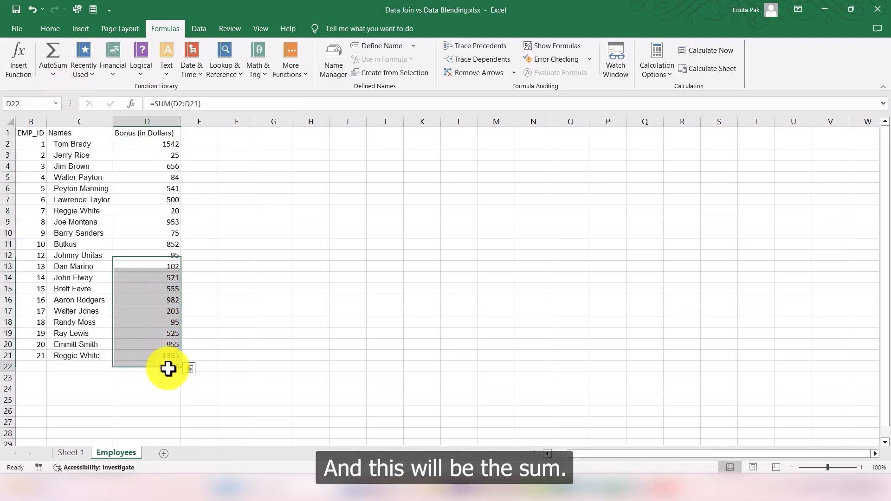
left_click(91, 370)
type("SUM")
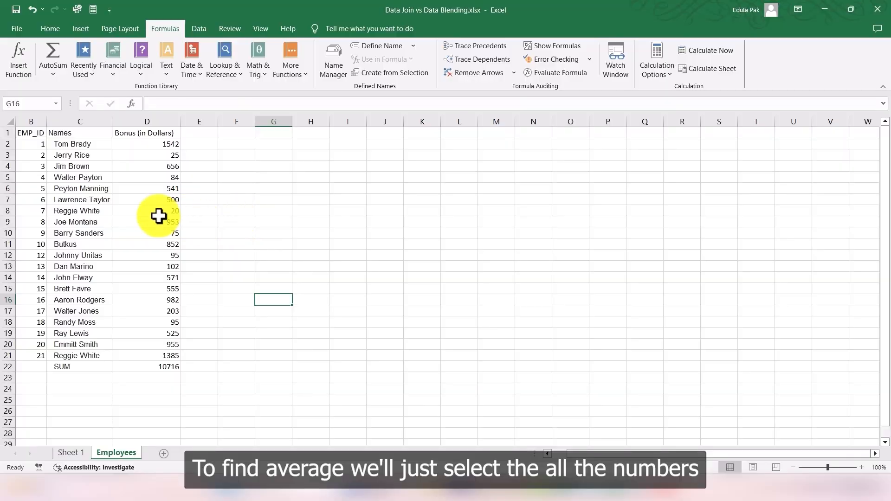
Step: Compute the average of the bonuses D2:D21 into D23 with AutoSum Average
left_click_drag(176, 150, 160, 355)
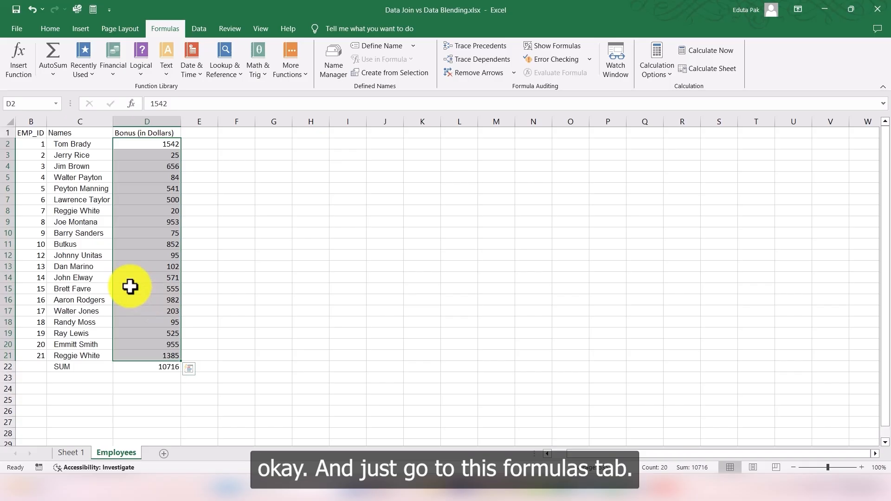
left_click(54, 74)
left_click(79, 100)
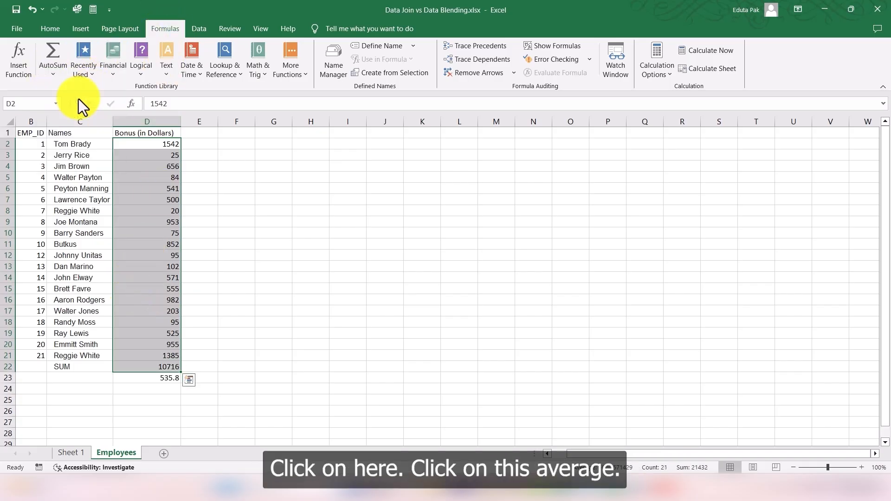
left_click(229, 344)
left_click(169, 377)
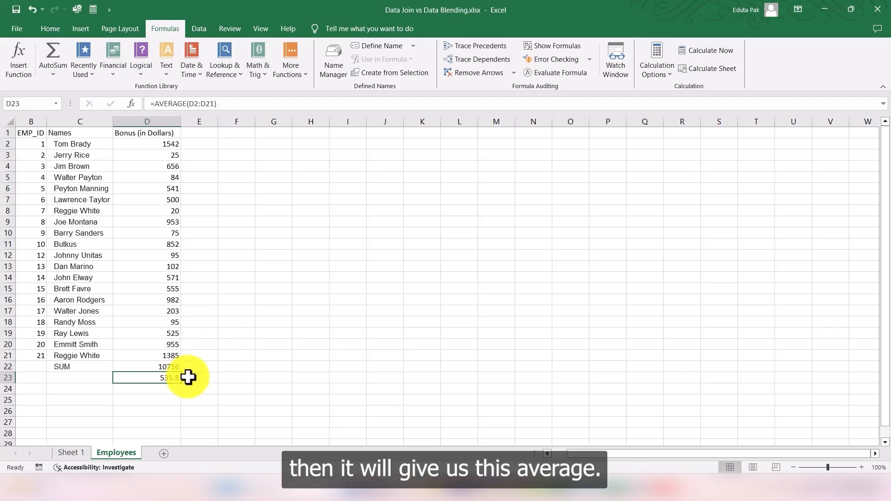
Step: Label the average row as Average in C23
left_click(70, 377)
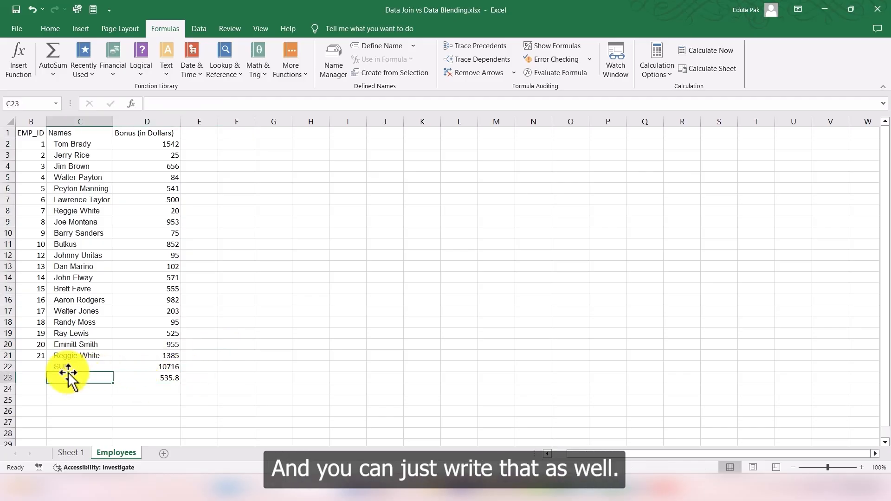
type("Aaron Rodgers")
key("BackSpace")
type("verage")
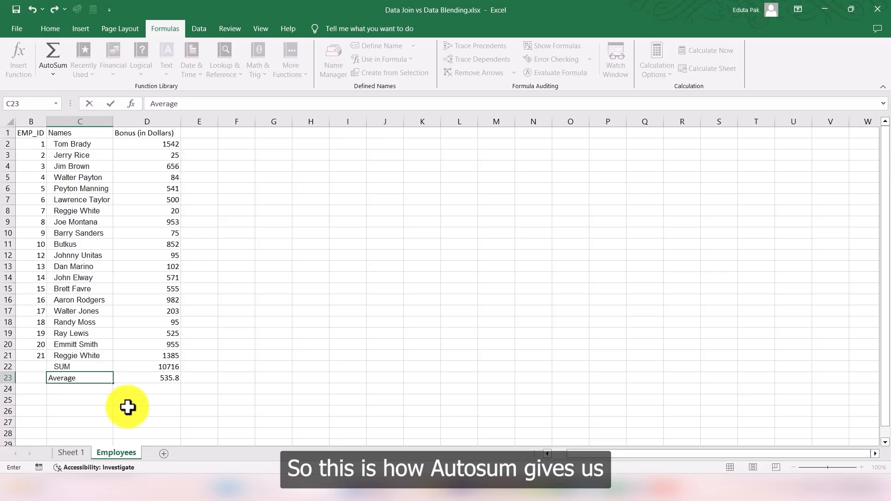
left_click(127, 411)
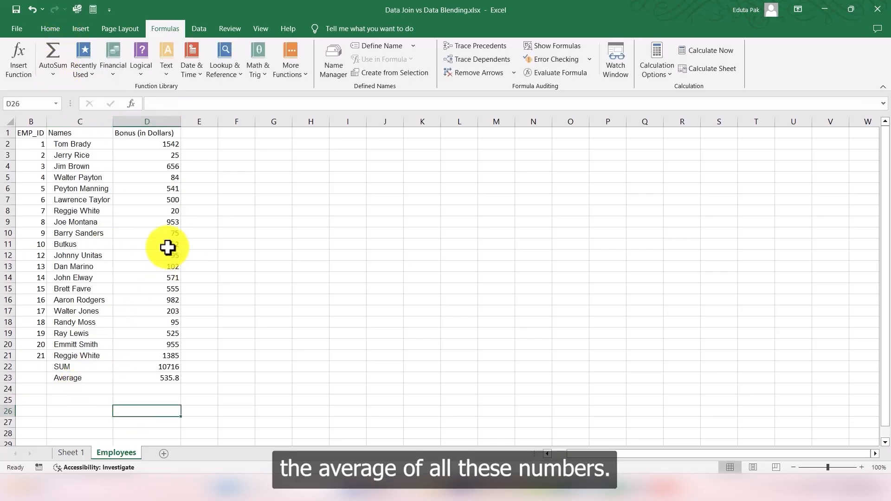
Step: Insert a blank row above the SUM row
left_click(10, 367)
right_click(14, 368)
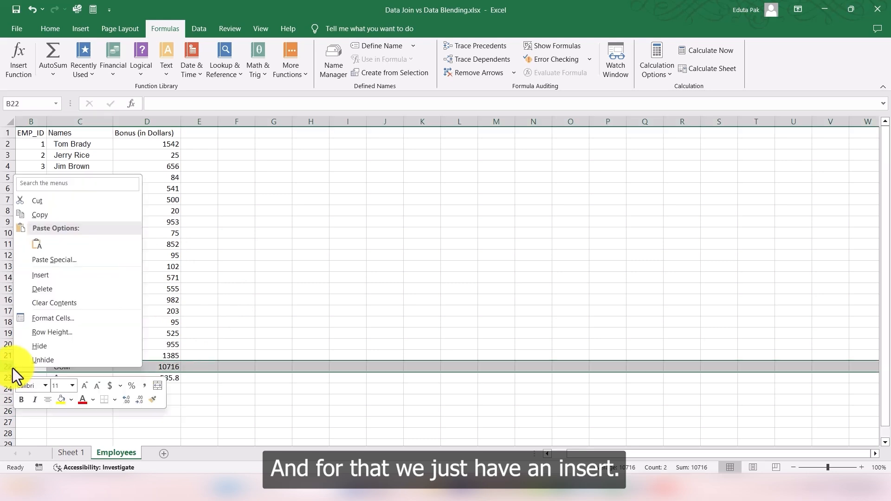
left_click(43, 281)
left_click(237, 389)
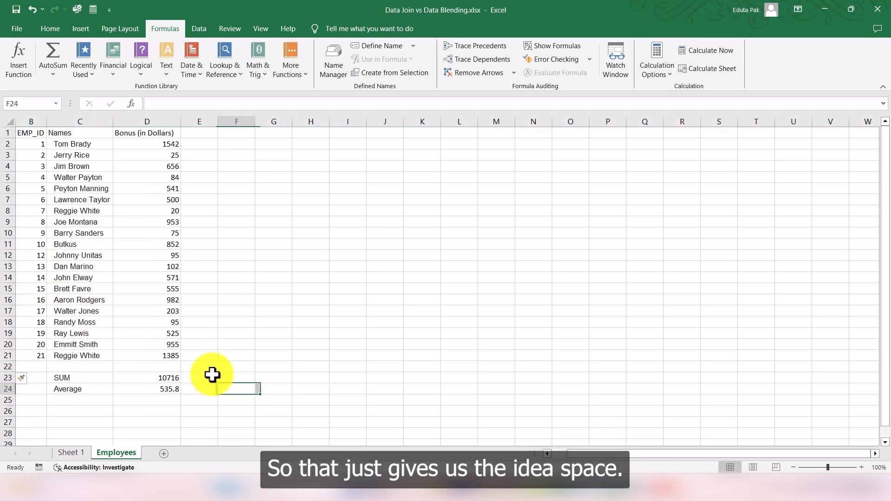
Step: Compute the smallest bonus of D2:D21 into D22 with AutoSum Min
left_click(100, 401)
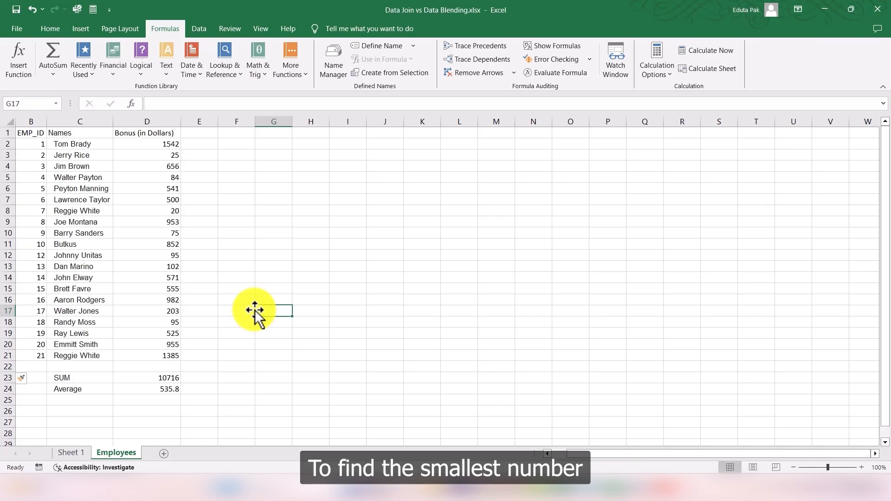
left_click_drag(179, 146, 157, 353)
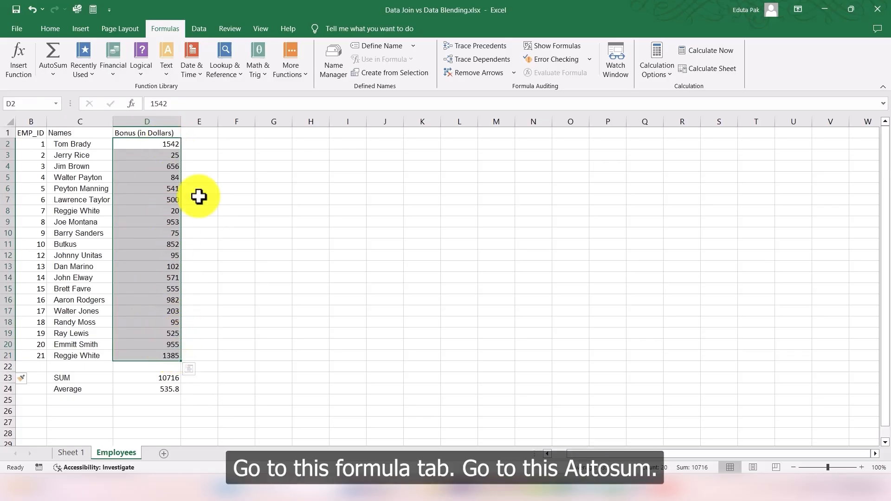
left_click(57, 69)
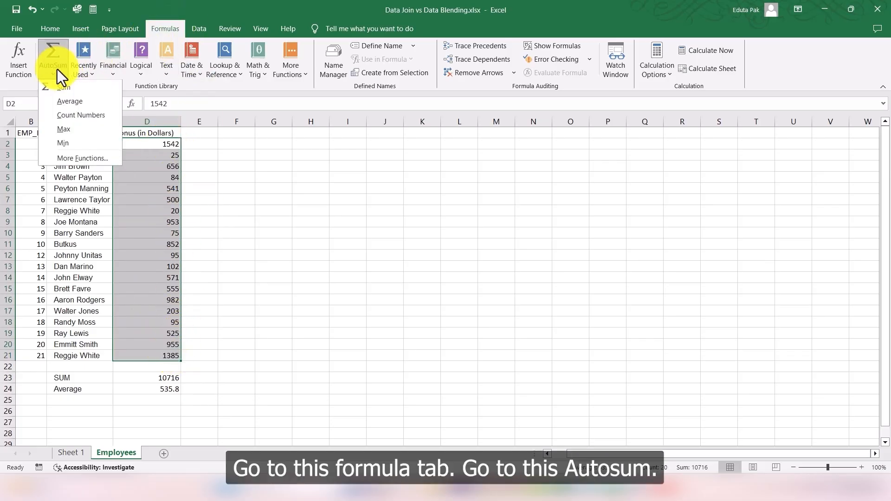
left_click(66, 144)
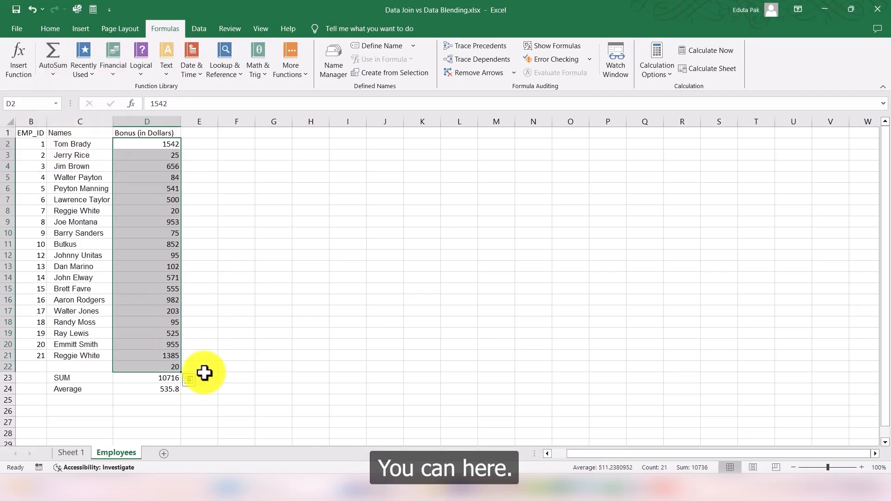
left_click(212, 356)
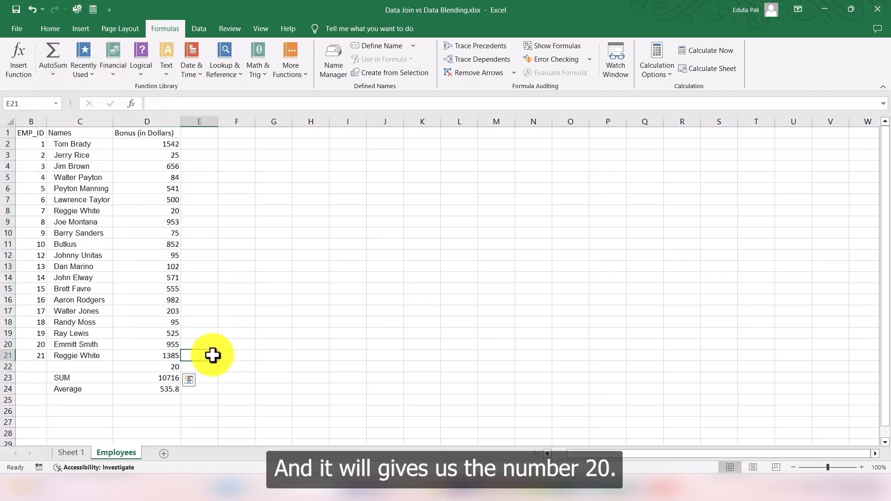
left_click(174, 368)
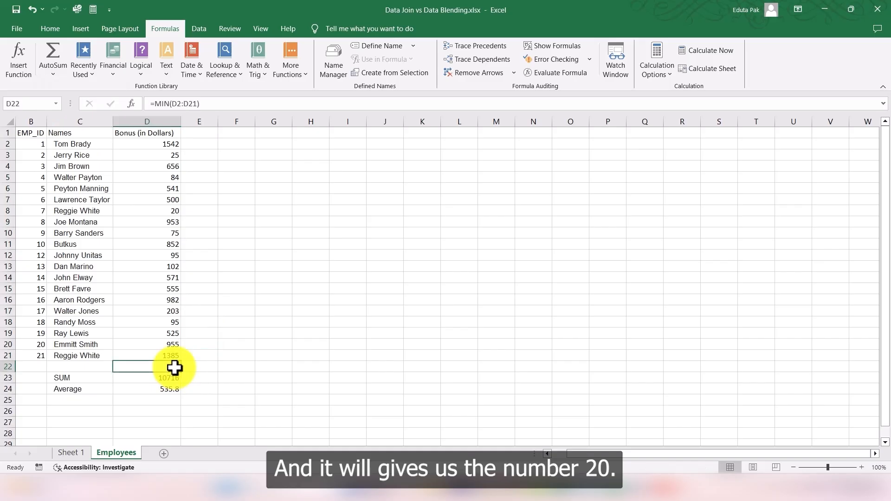
left_click(171, 134)
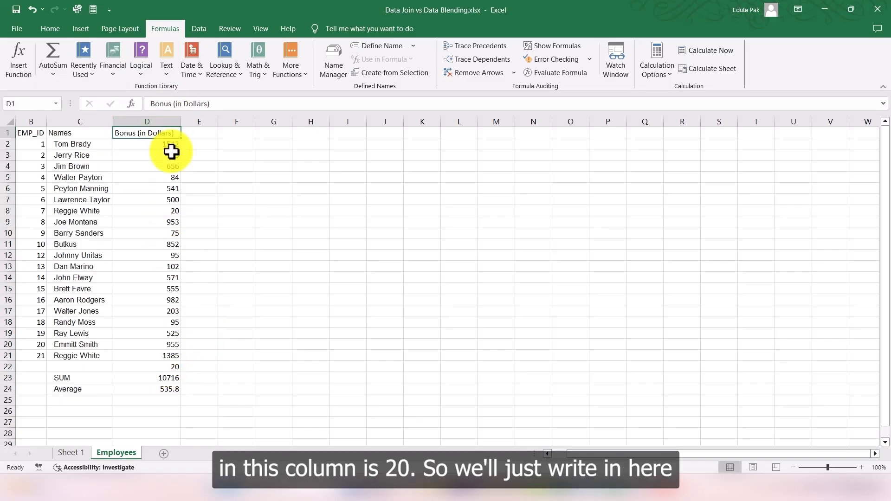
Step: Label the minimum row as MIN function in C22
left_click(79, 368)
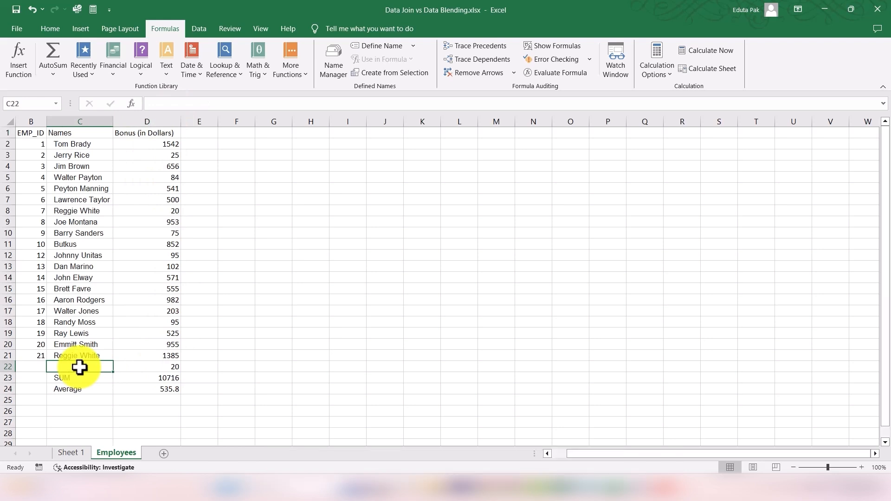
type("MIN fun")
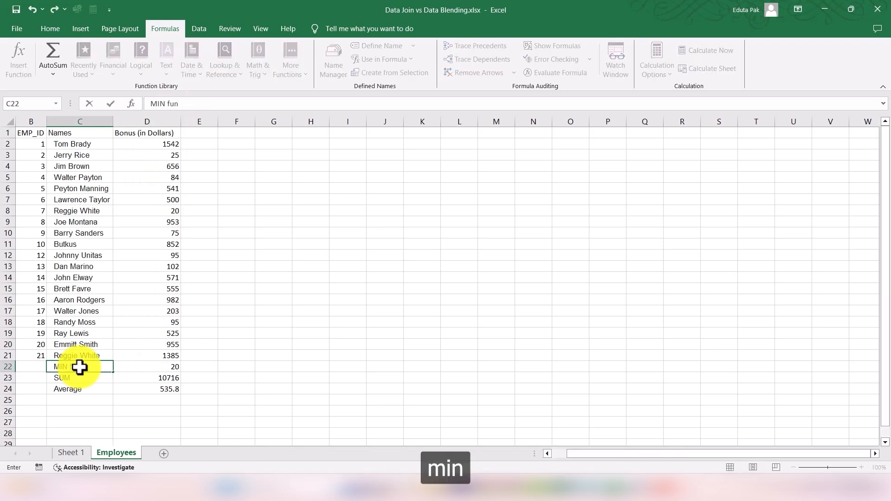
type("ction")
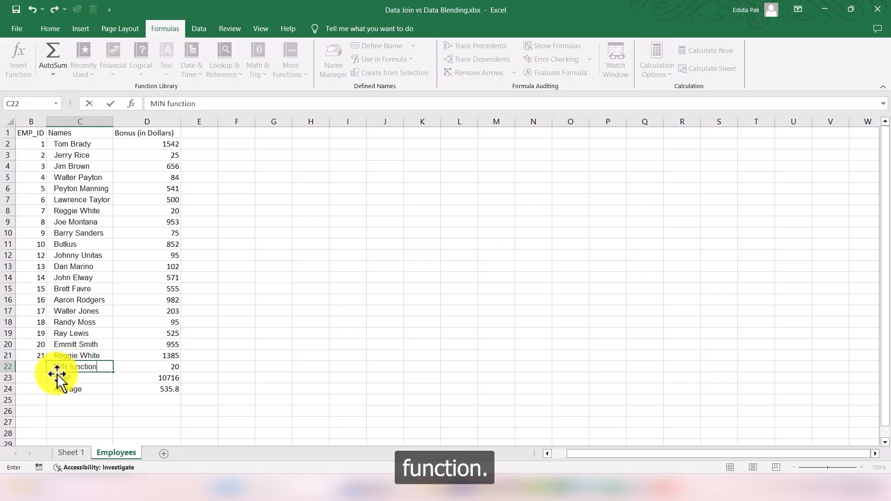
left_click(31, 364)
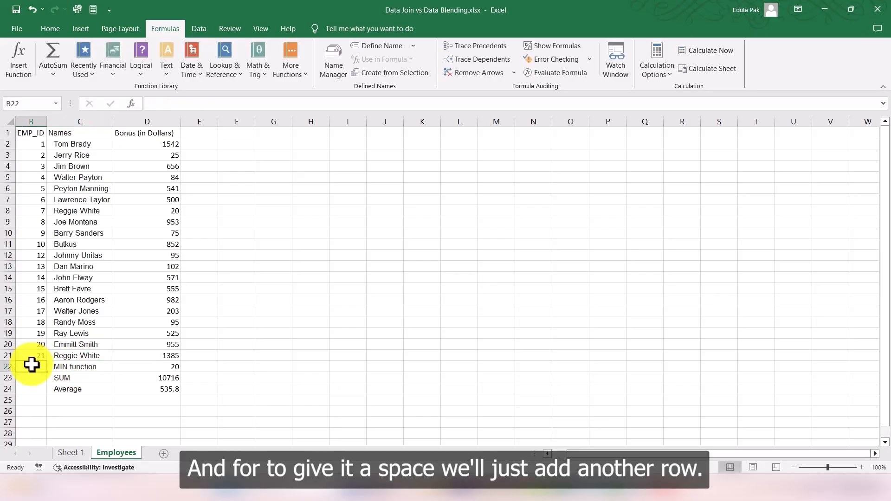
Step: Insert a blank row above the MIN function row
right_click(7, 367)
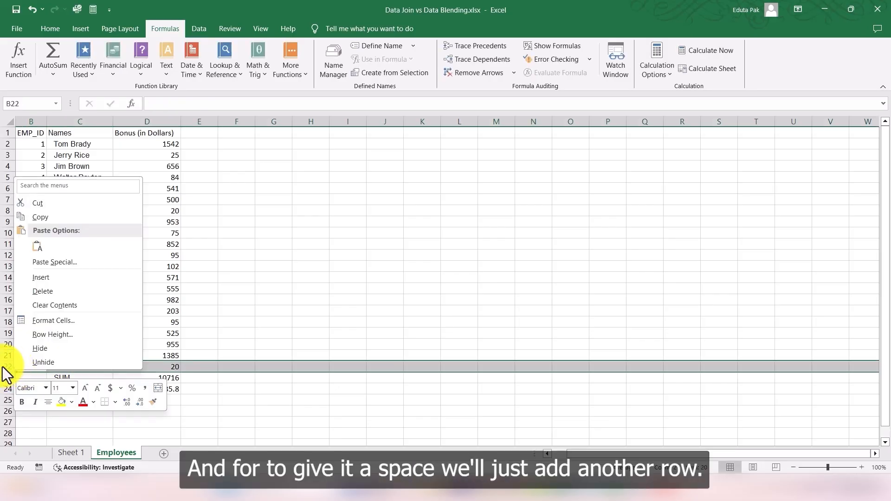
left_click(42, 280)
left_click(235, 377)
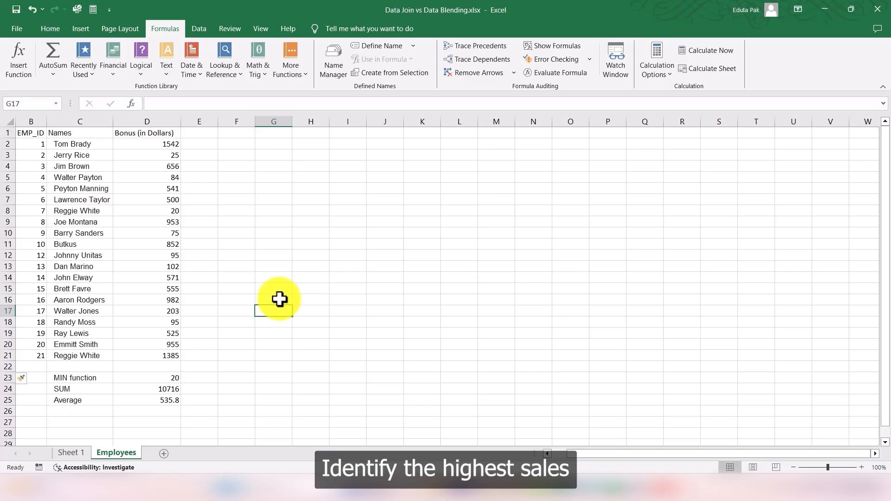
Step: Compute the largest bonus of D2:D21 into D22 with AutoSum Max
left_click_drag(172, 145, 161, 358)
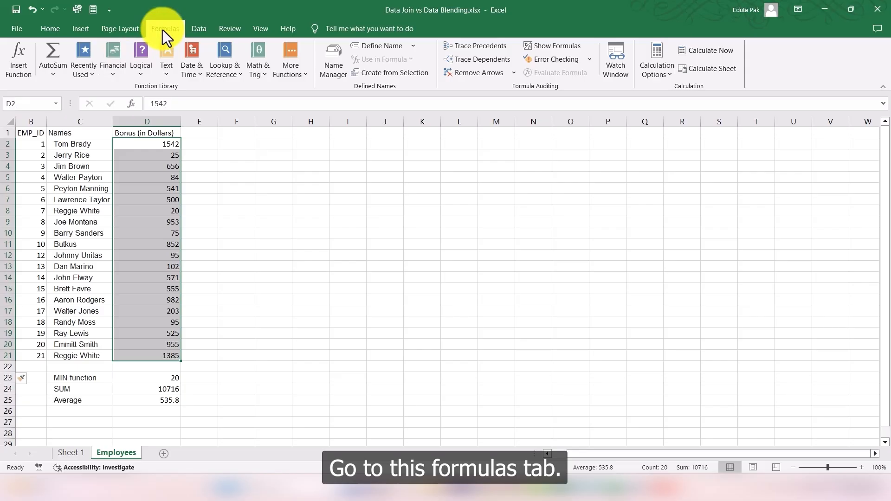
left_click(50, 74)
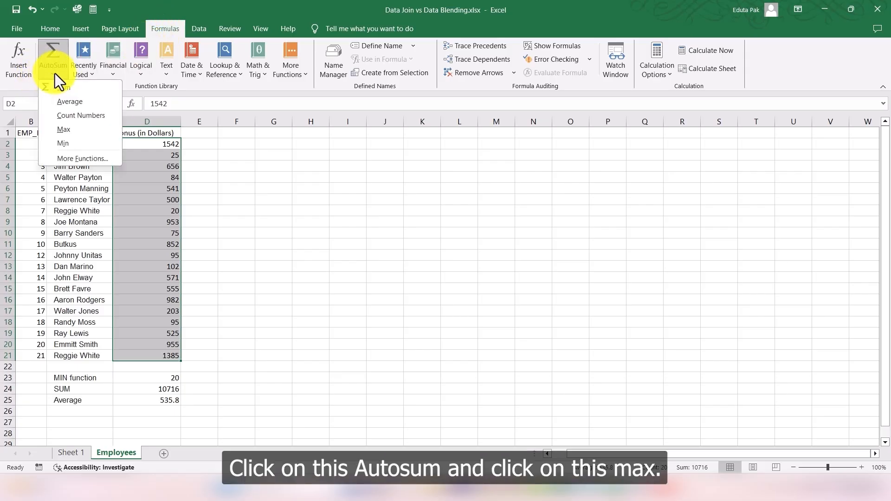
left_click(71, 130)
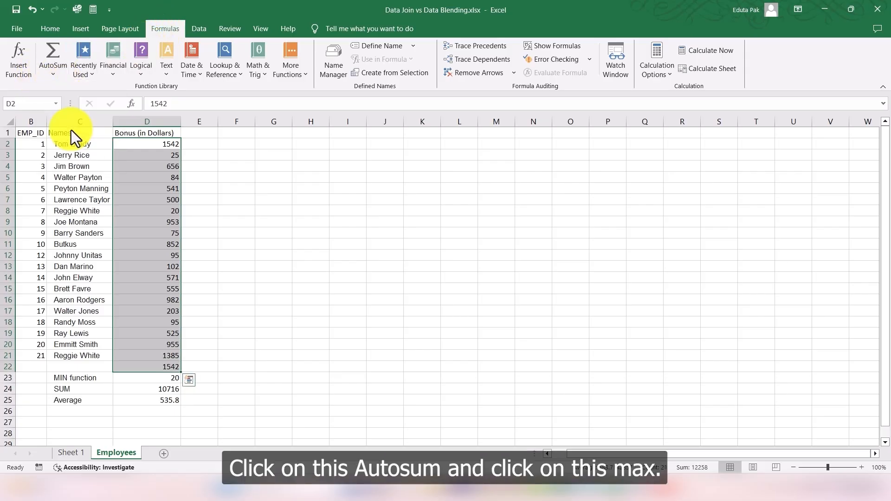
left_click(174, 368)
left_click_drag(173, 145, 150, 357)
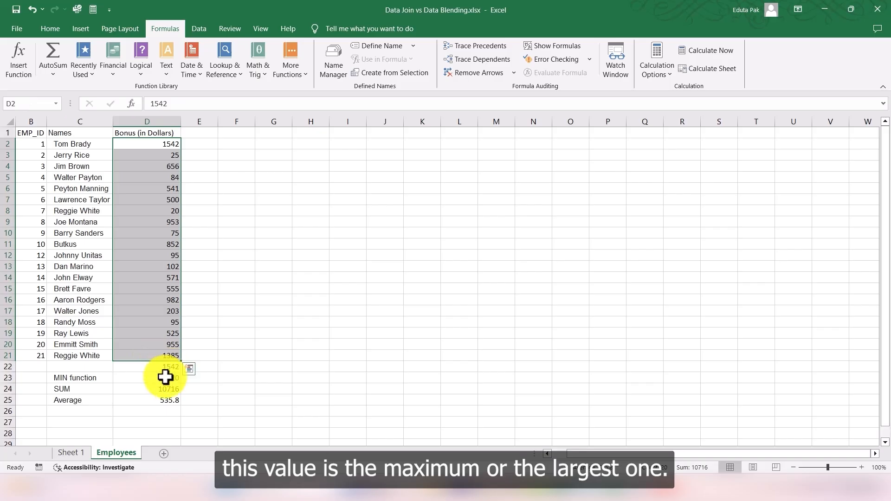
left_click(174, 368)
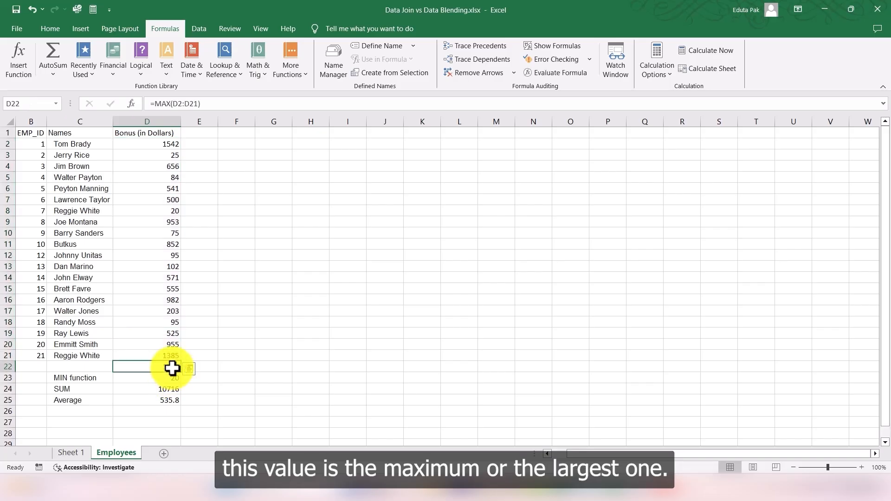
Step: Label the maximum row as MAX function in C22
left_click(7, 367)
left_click(56, 367)
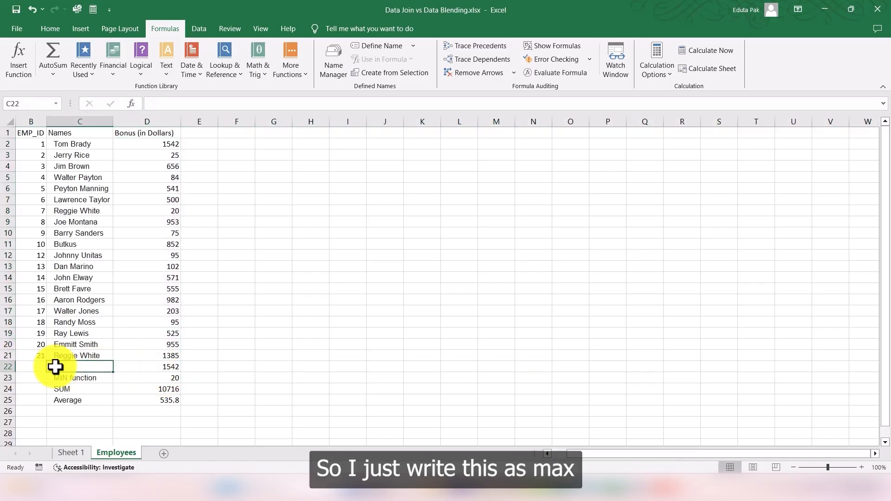
type("MAX function")
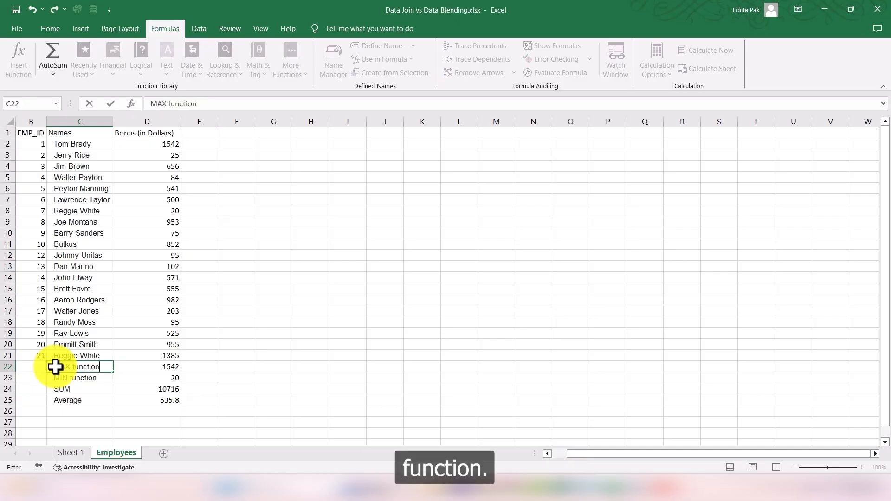
Step: Insert a blank row above the MAX function row to separate the results from the data
right_click(10, 367)
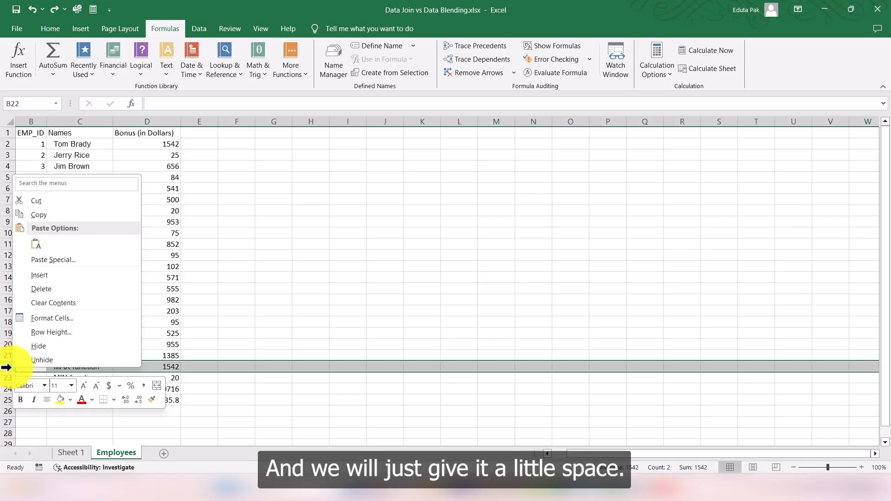
left_click(44, 276)
left_click(235, 367)
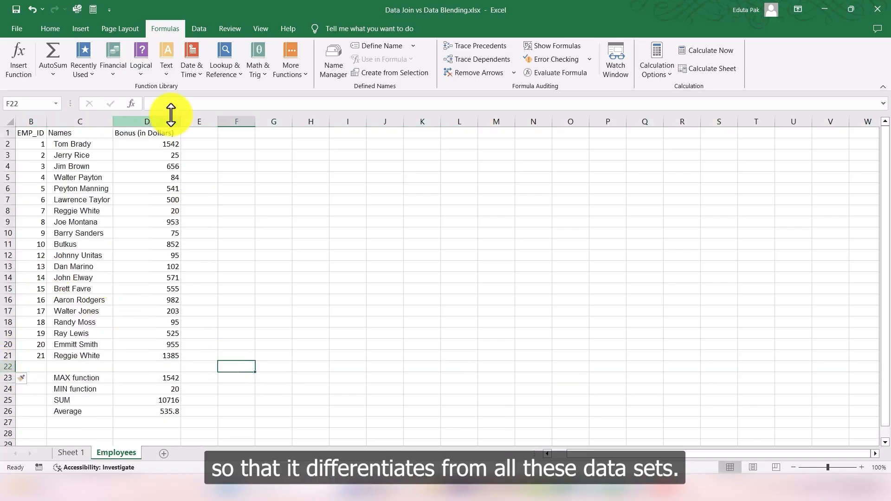
Step: Count the bonuses in D2:D21 into D22 with AutoSum Count Numbers
left_click_drag(55, 378, 145, 405)
left_click(236, 400)
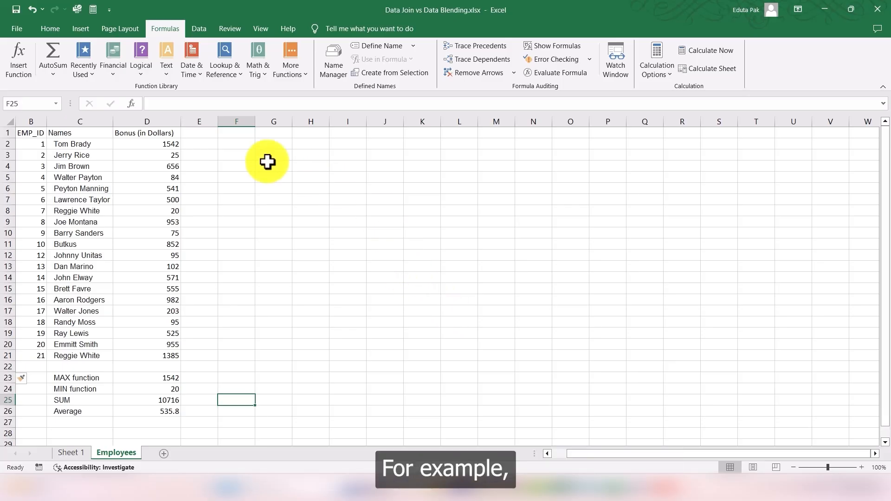
left_click_drag(164, 145, 153, 353)
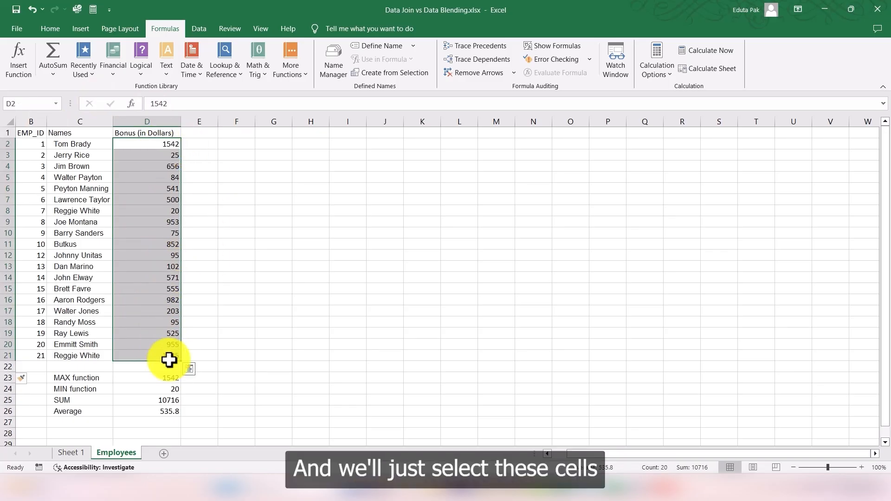
left_click(54, 70)
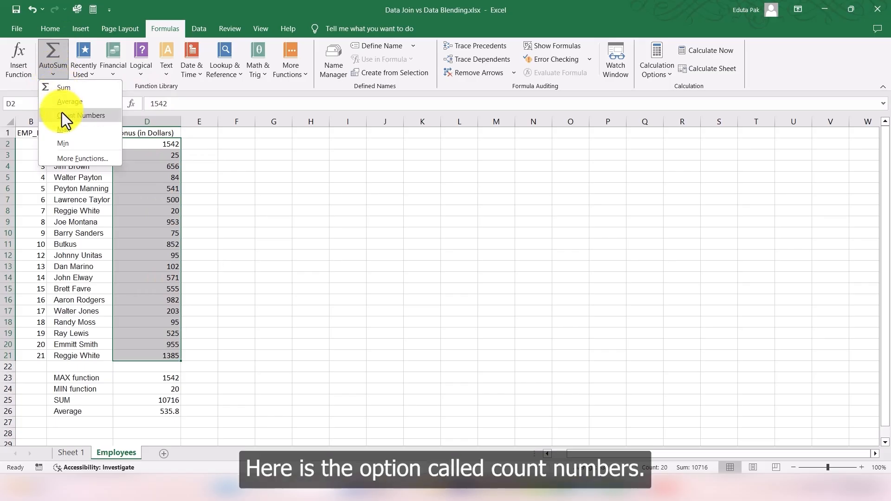
left_click(83, 118)
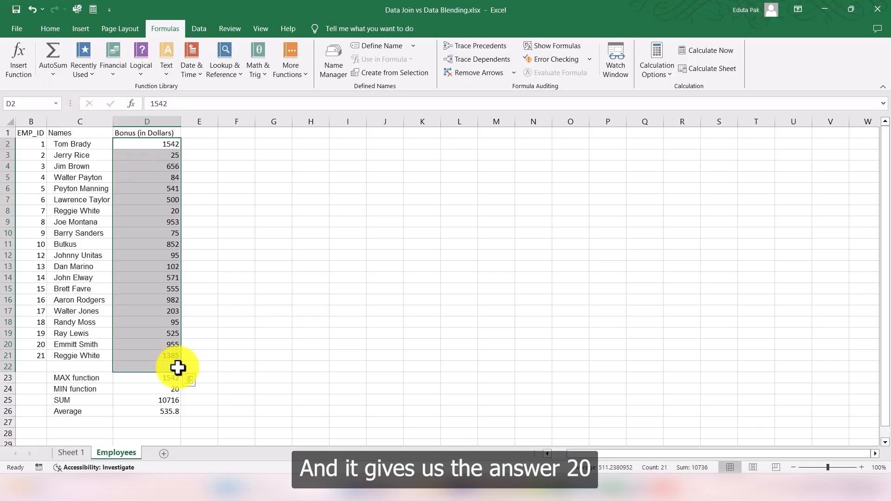
left_click(174, 367)
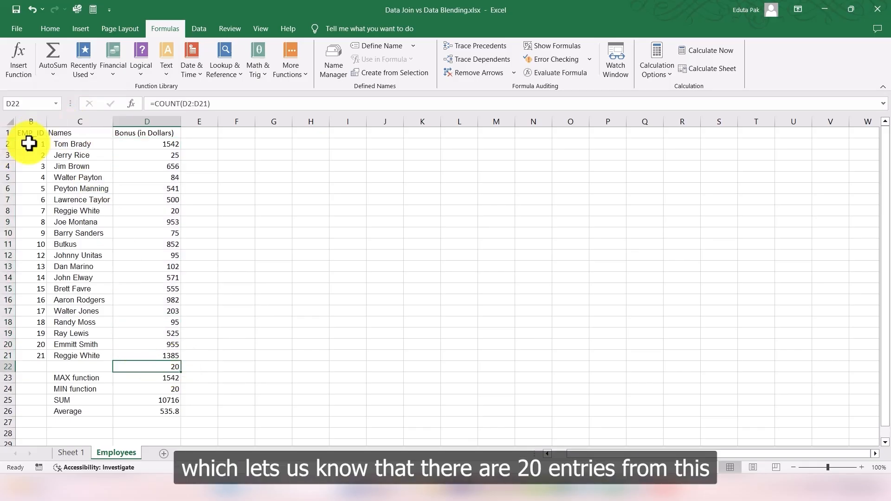
Step: Insert a blank row above the count result in row 22
left_click_drag(171, 145, 153, 356)
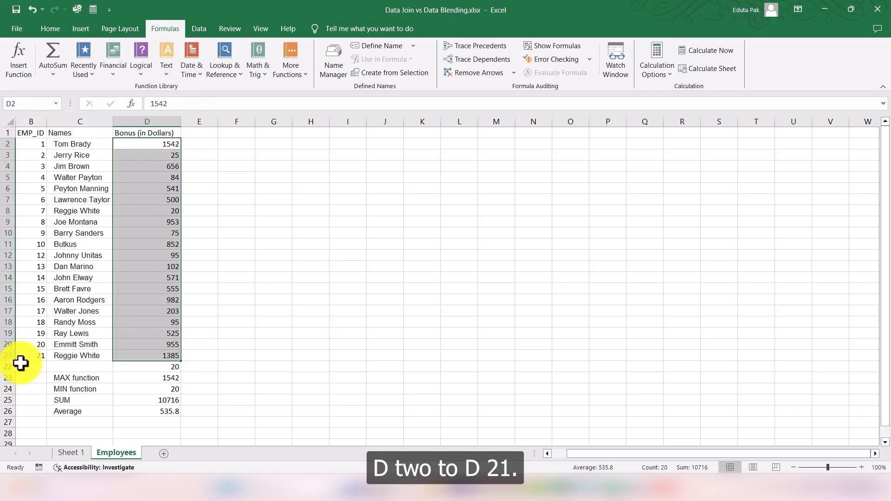
left_click(243, 180)
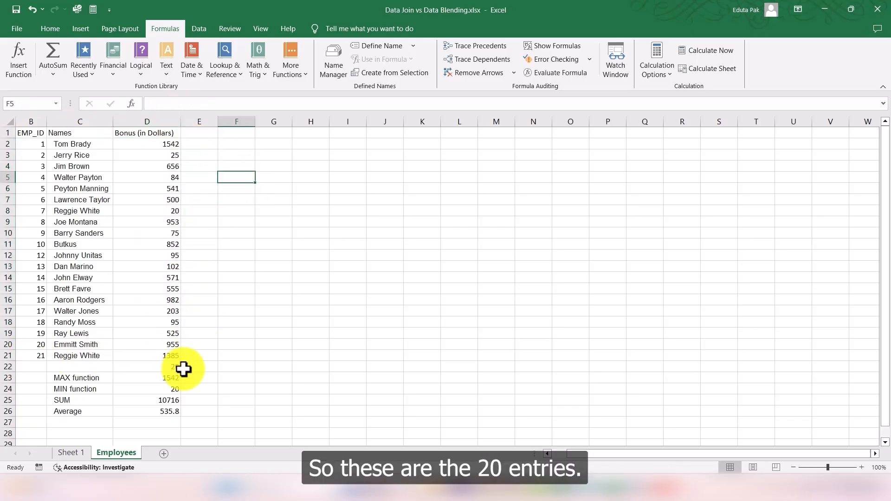
right_click(14, 363)
right_click(11, 368)
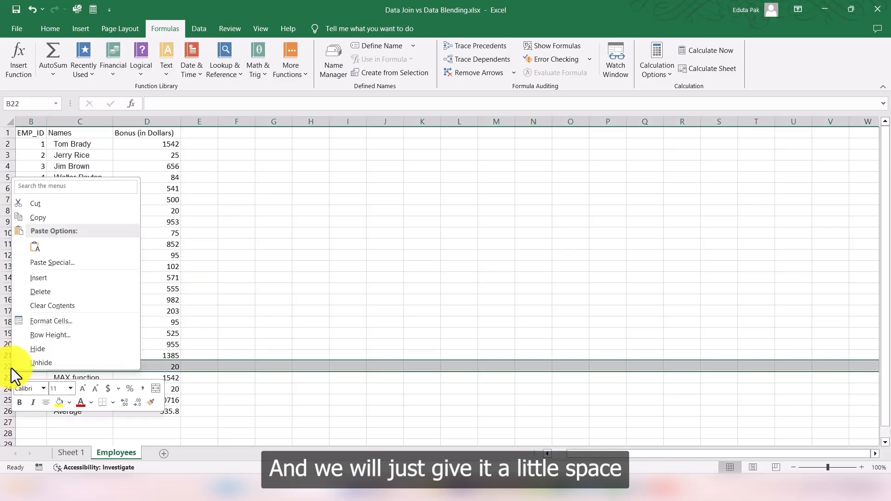
left_click(74, 280)
Step: Label the count row as COUNT function in C23
left_click(77, 380)
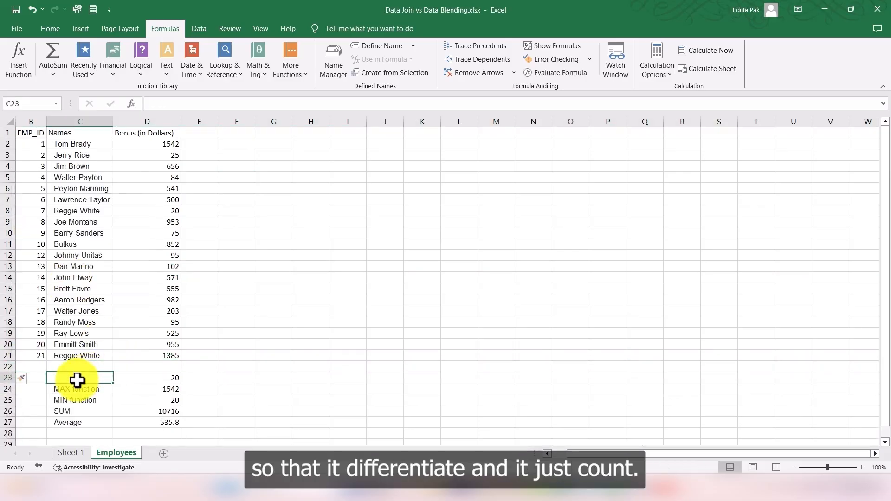
type("Count")
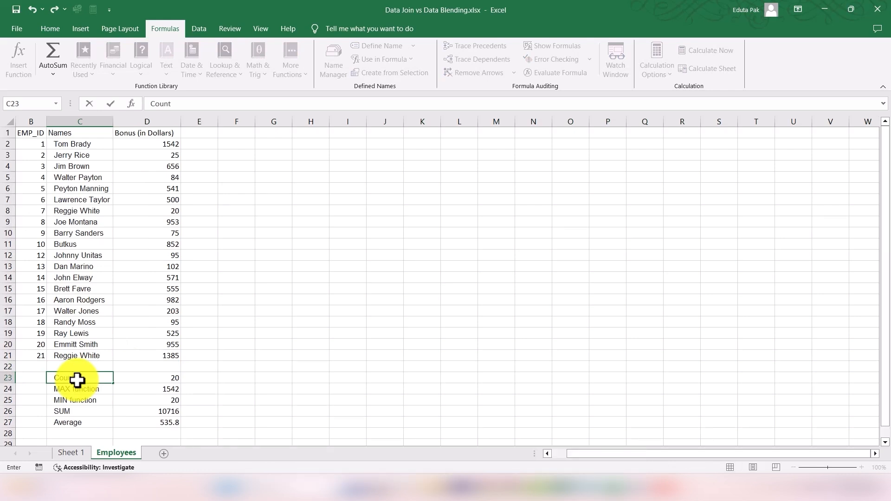
key("BackSpace")
key("BackSpace")
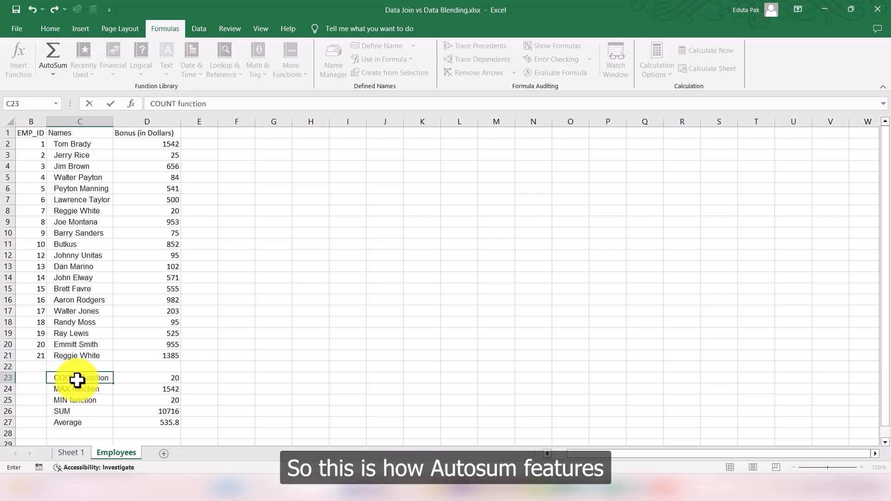
left_click(286, 343)
Step: Insert another blank row above the COUNT function row
left_click(60, 76)
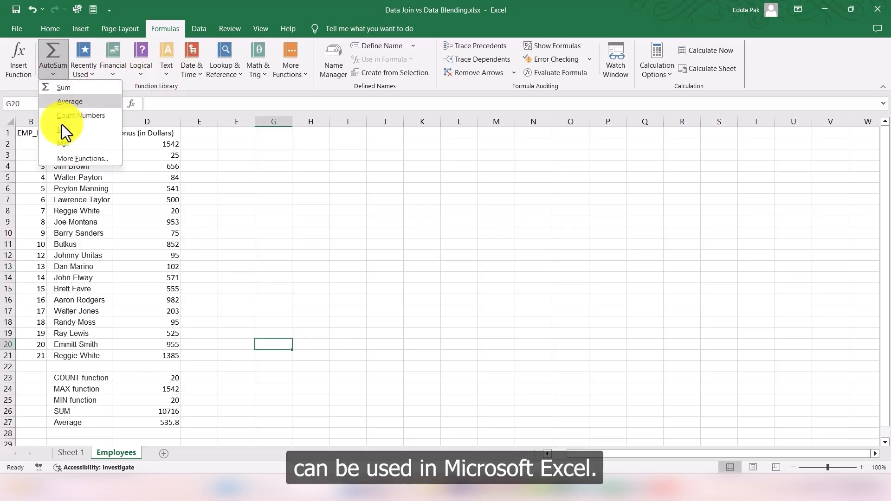
left_click(355, 184)
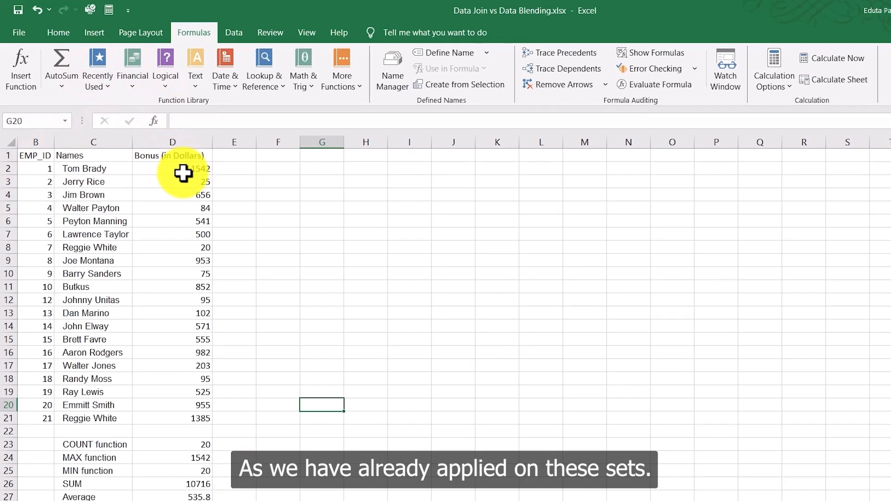
left_click_drag(218, 206, 228, 500)
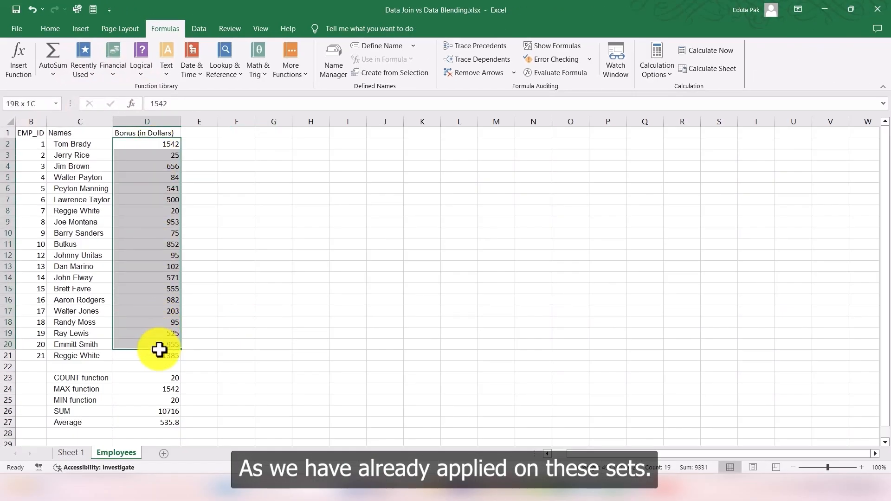
left_click_drag(71, 384, 146, 420)
left_click(237, 377)
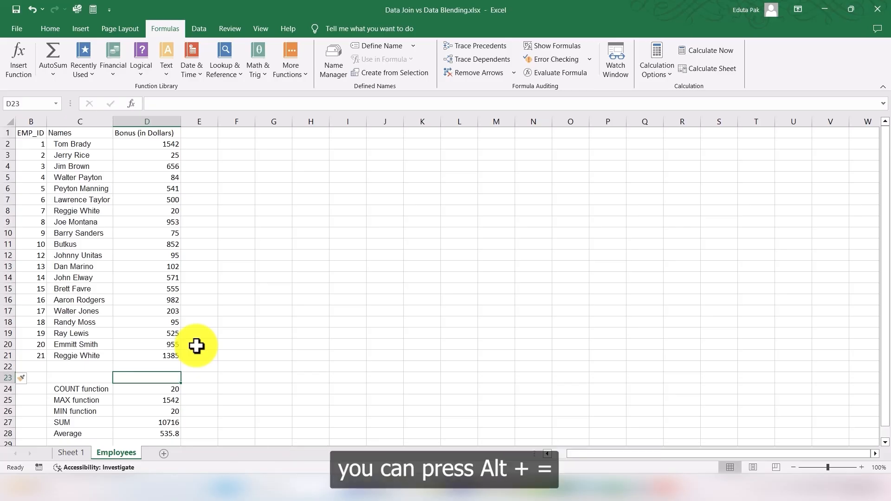
Step: Sum the bonuses D2:D21 into D22 with the AutoSum shortcut
left_click(169, 366)
key("alt+equal")
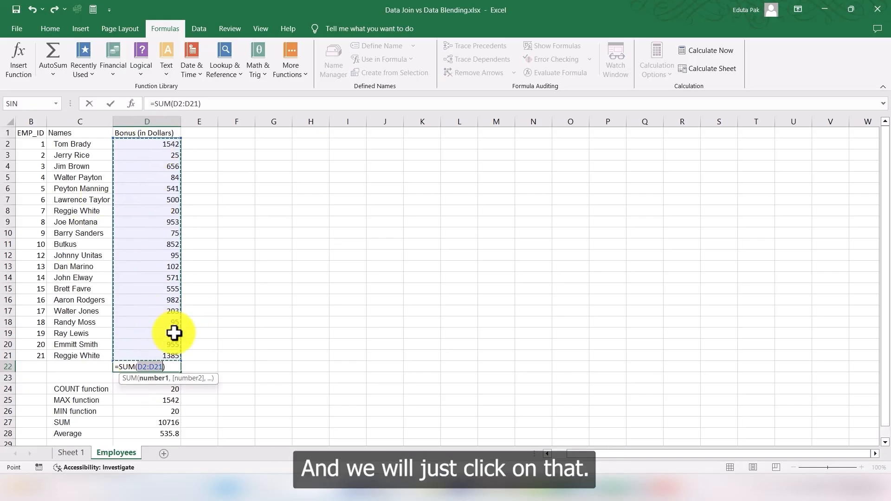
key("Return")
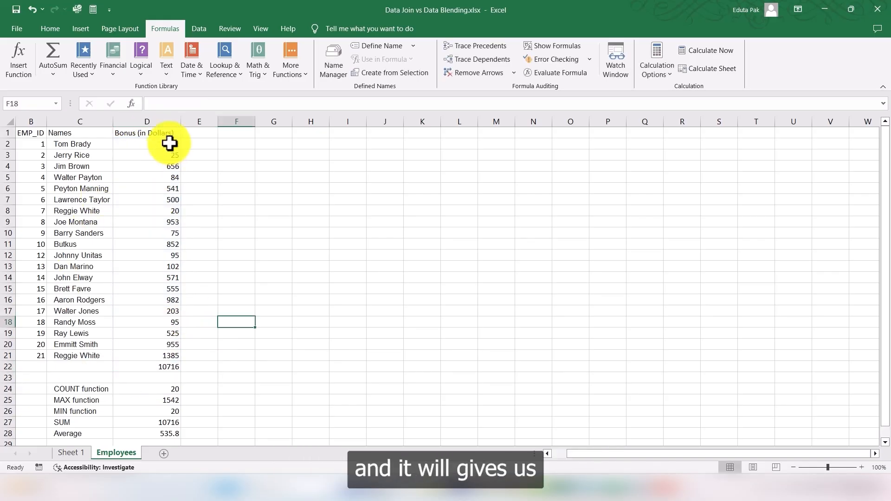
left_click_drag(170, 144, 171, 351)
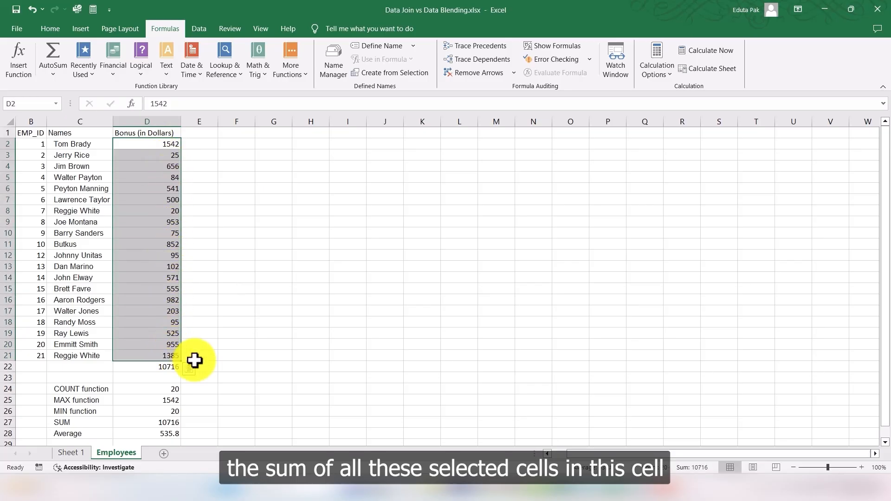
left_click(161, 366)
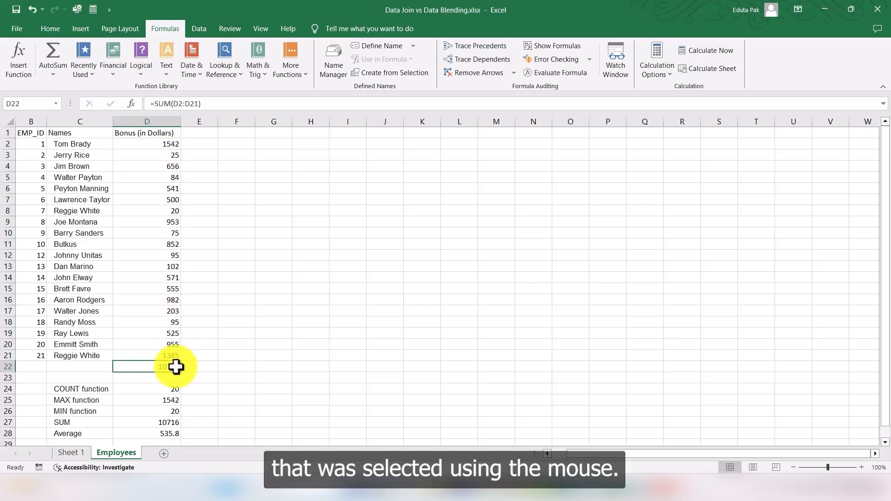
left_click(239, 353)
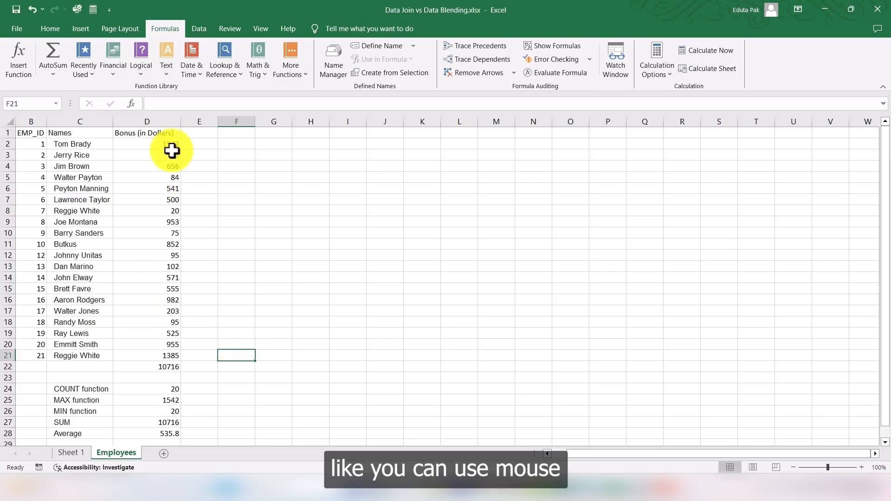
left_click_drag(138, 142, 155, 356)
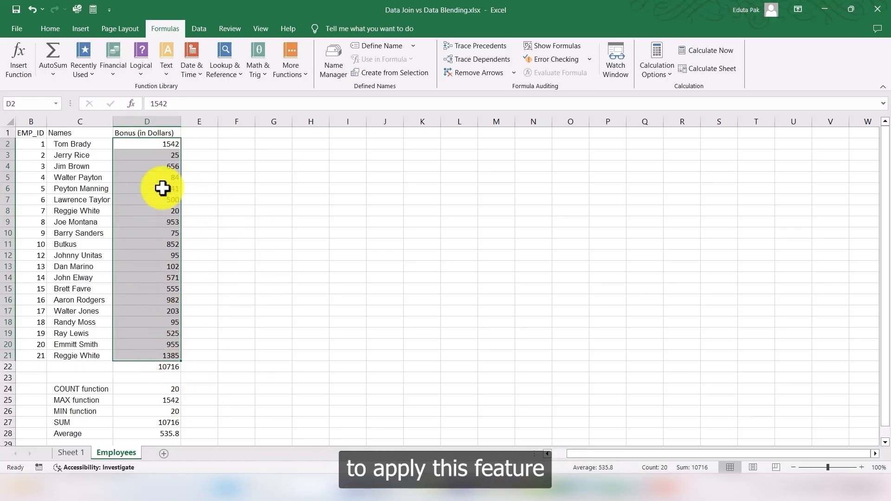
left_click(53, 74)
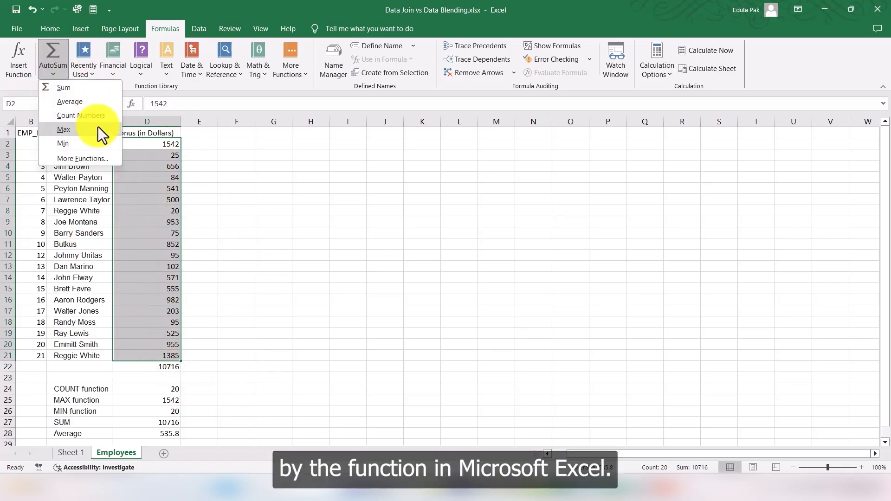
left_click(375, 258)
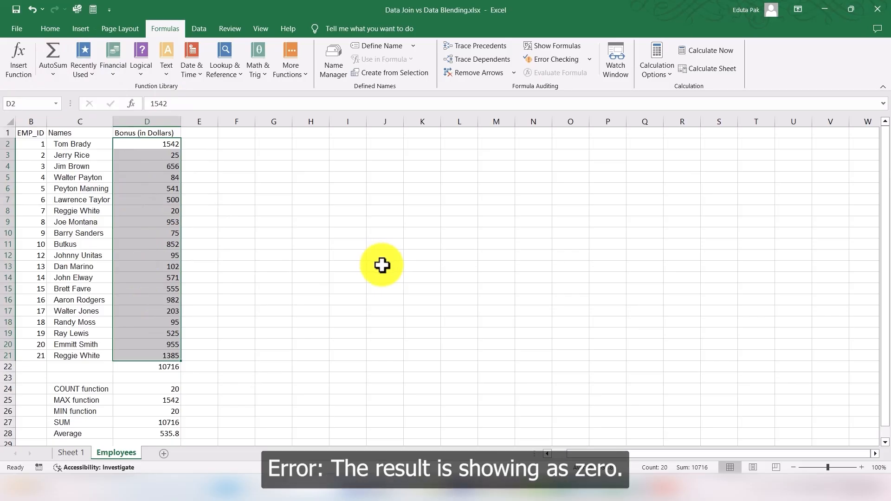
left_click(274, 310)
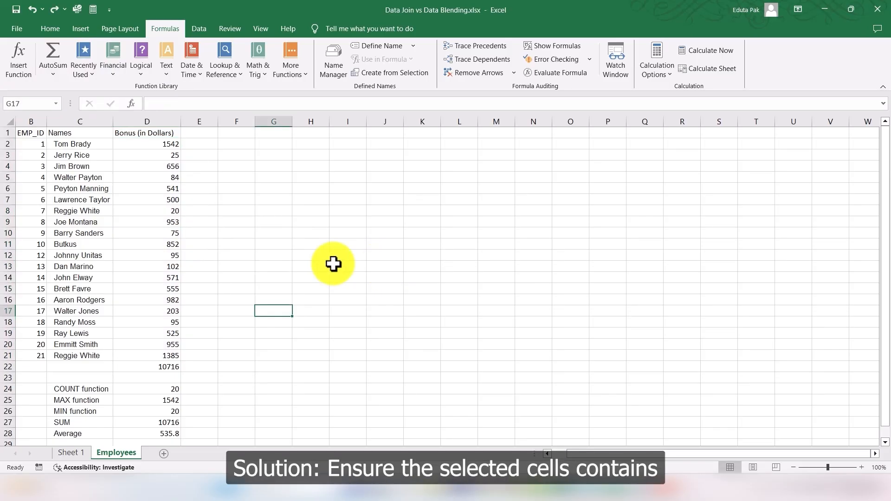
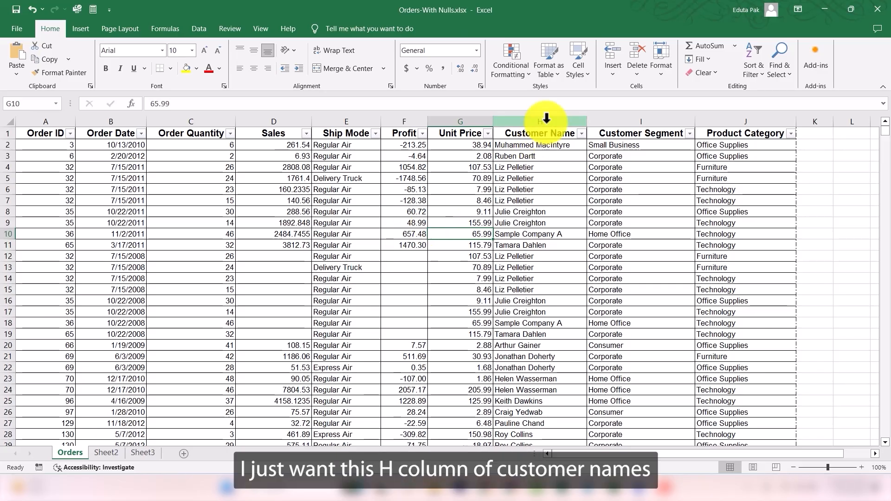
Step: Sort the whole table by Customer Name from A to Z, expanding the selection, and scroll through the sorted names
left_click(546, 119)
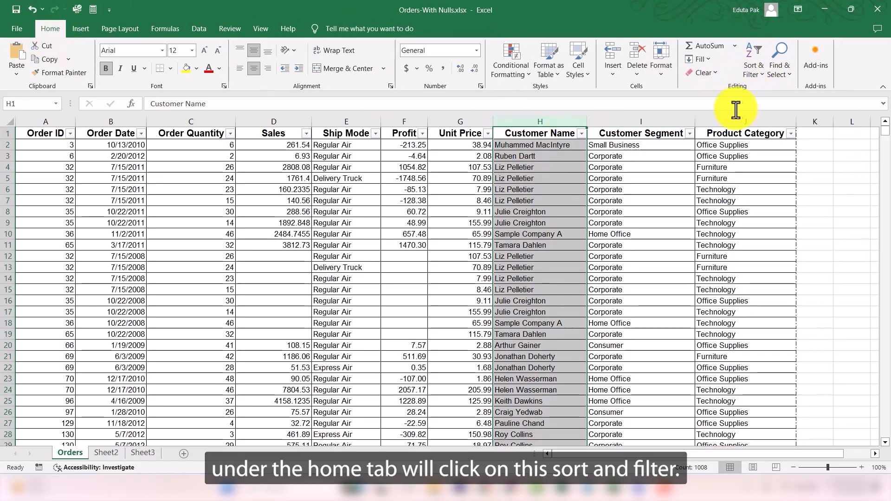
left_click(756, 72)
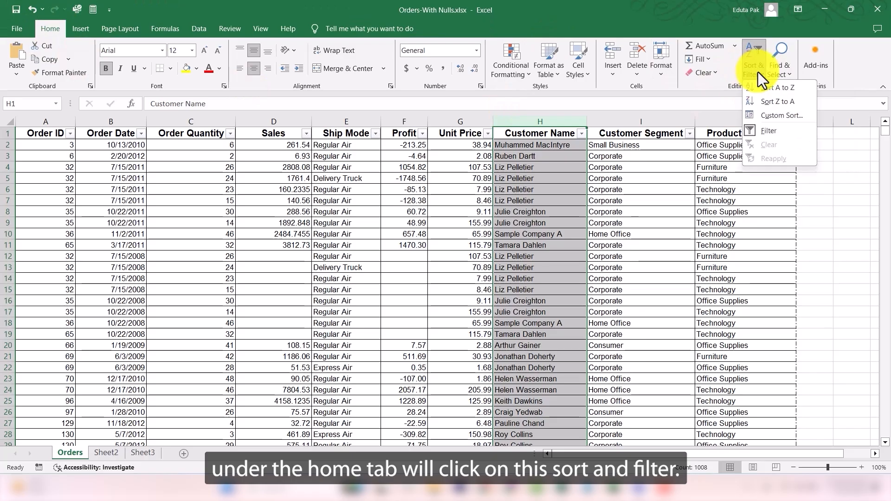
left_click(778, 88)
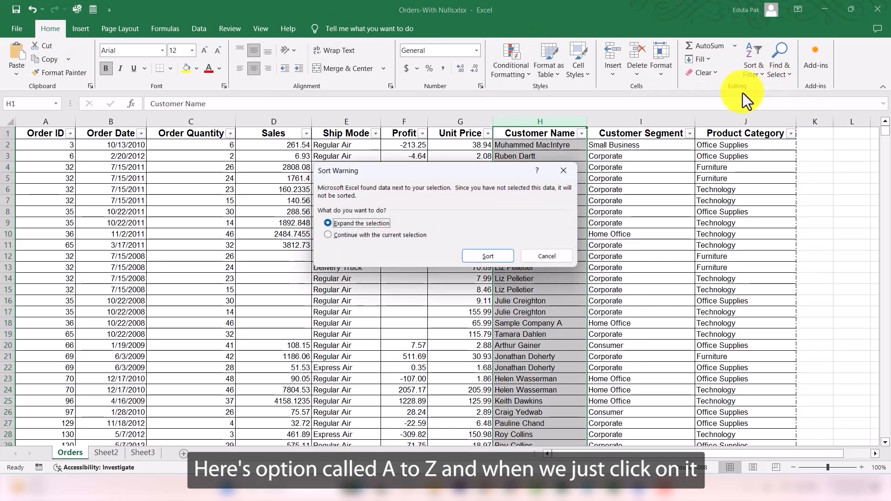
left_click(489, 257)
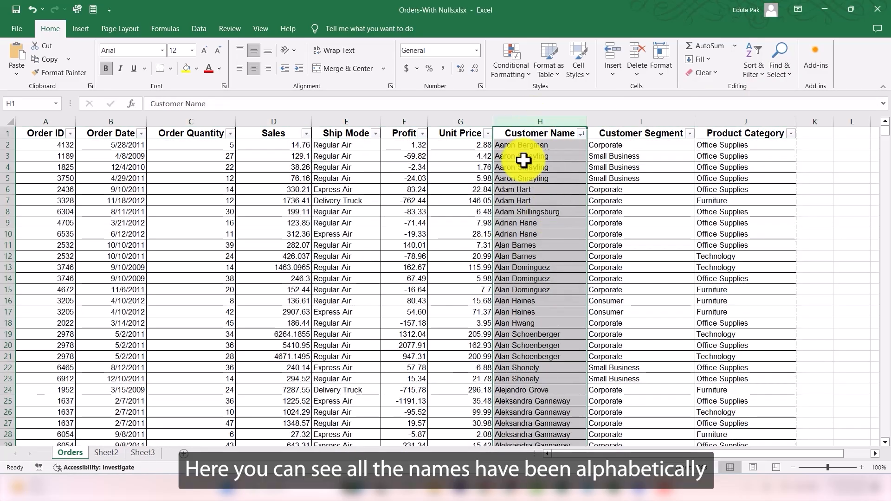
scroll(507, 153, "down", 7)
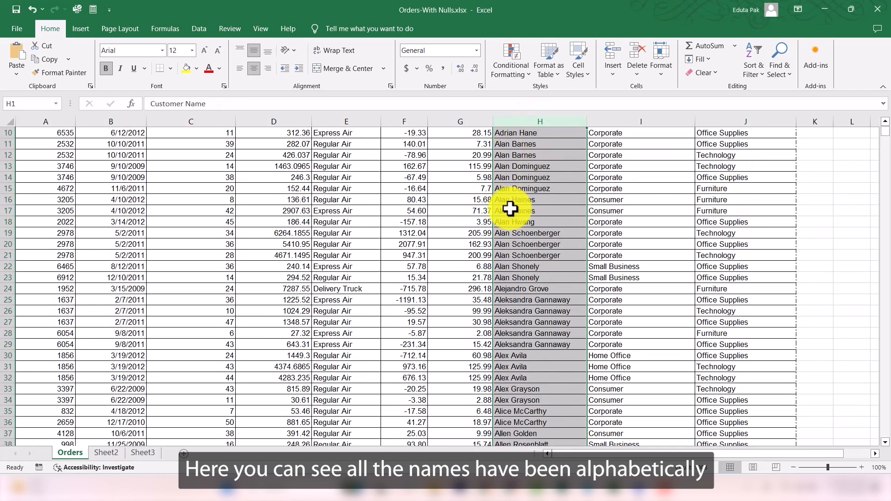
scroll(510, 213, "down", 14)
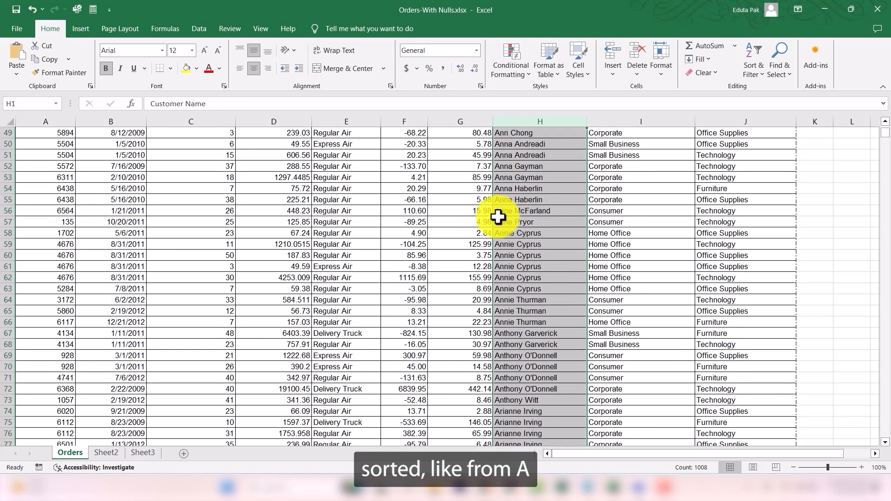
scroll(497, 244, "down", 20)
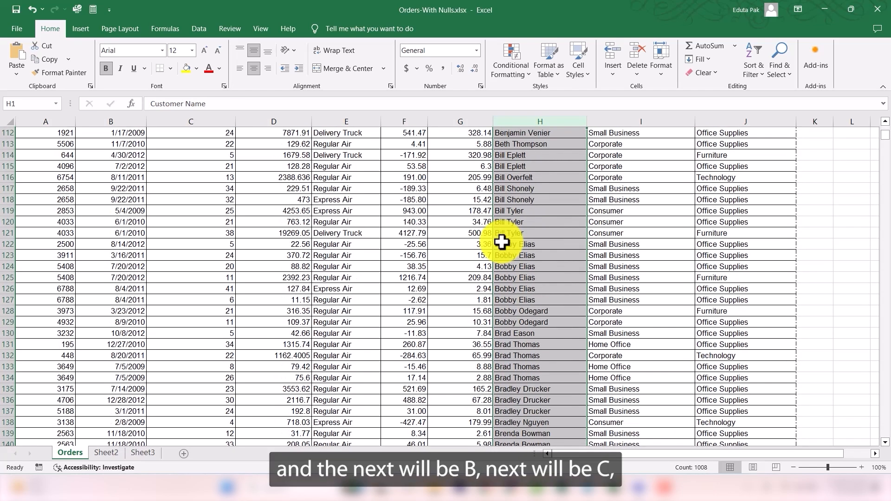
scroll(500, 240, "down", 12)
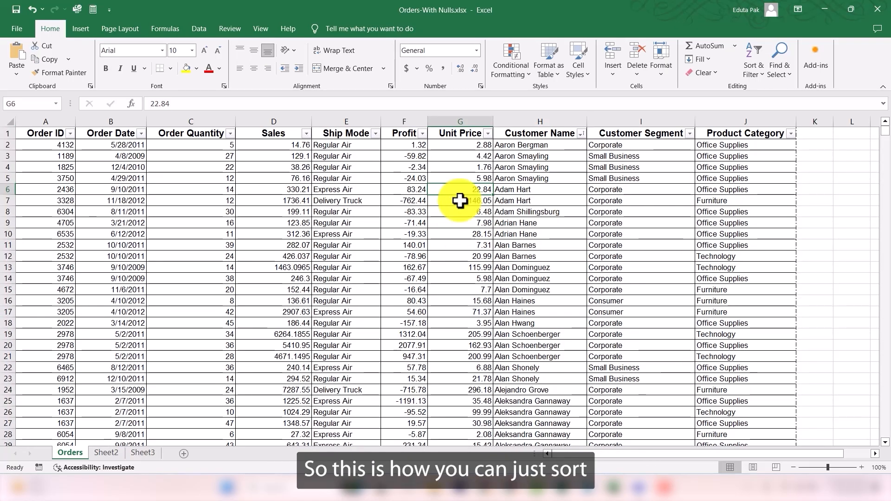
Step: Sort the whole table by Customer Name from Z to A, expanding the selection, and scroll through the results
left_click(540, 116)
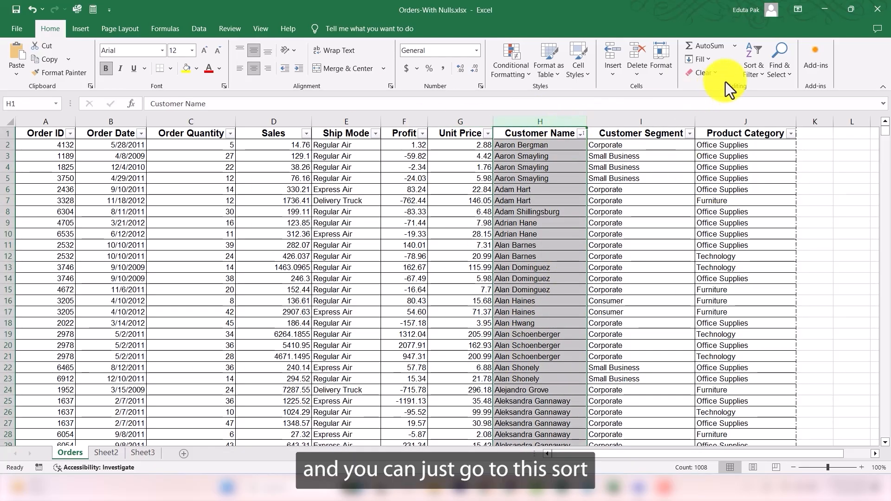
left_click(752, 71)
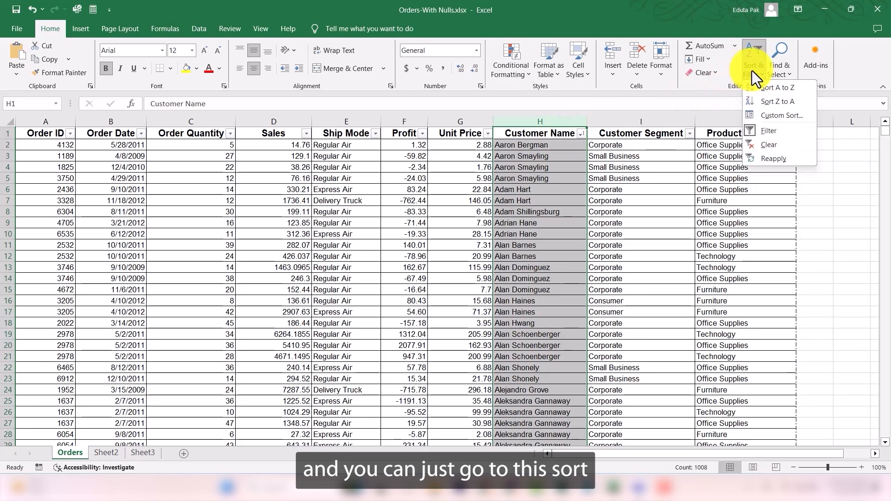
left_click(781, 103)
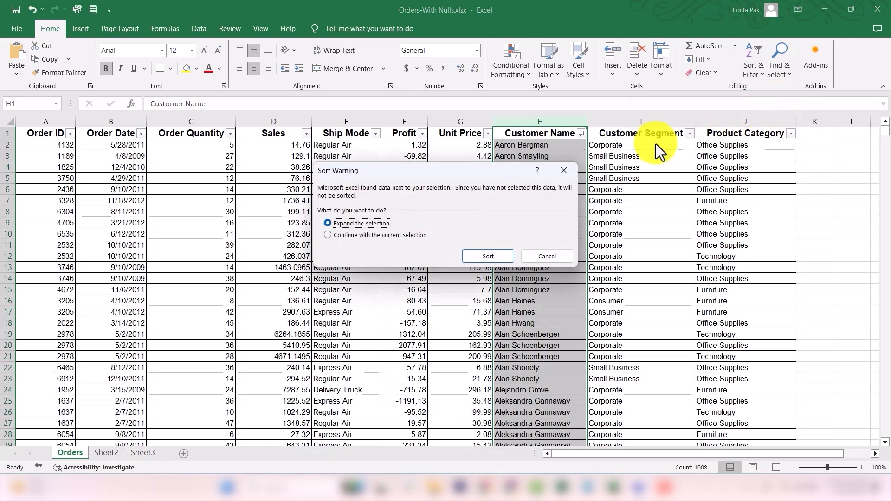
left_click(493, 258)
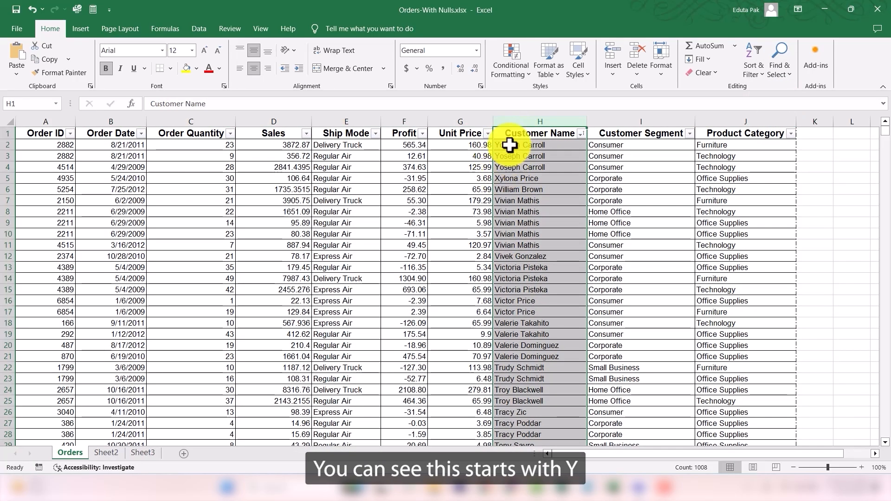
scroll(499, 181, "down", 20)
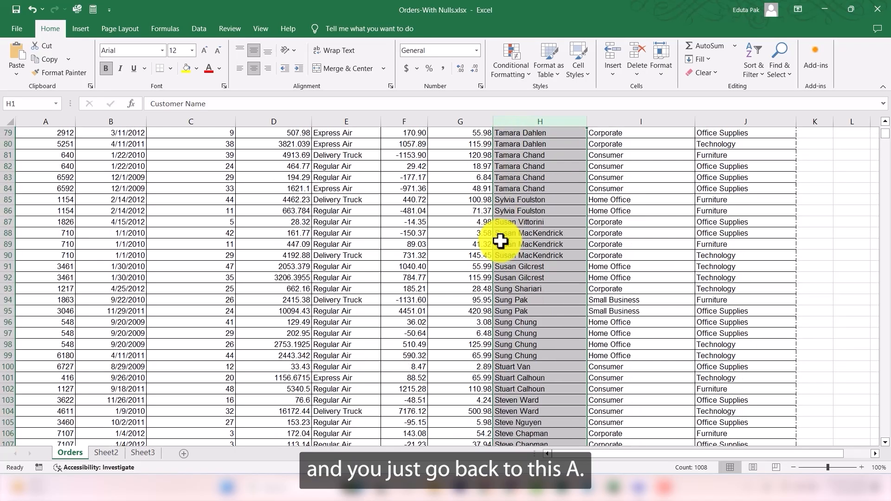
scroll(504, 282, "up", 20)
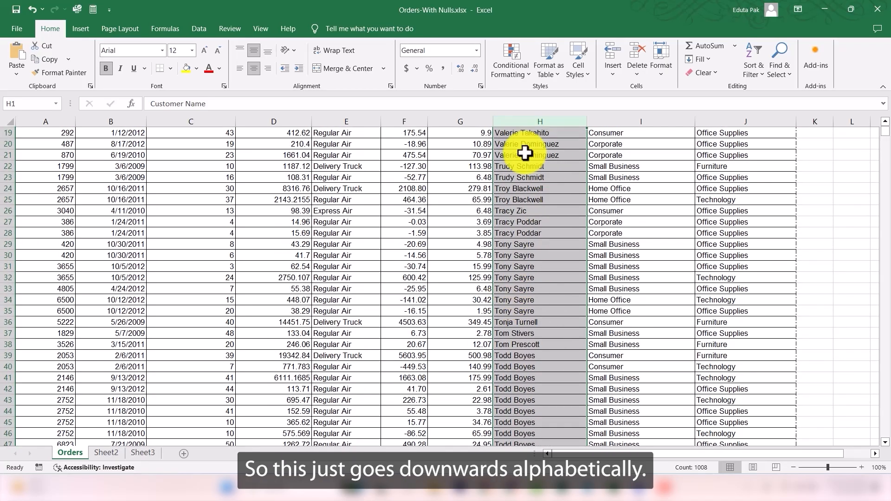
scroll(515, 168, "up", 1)
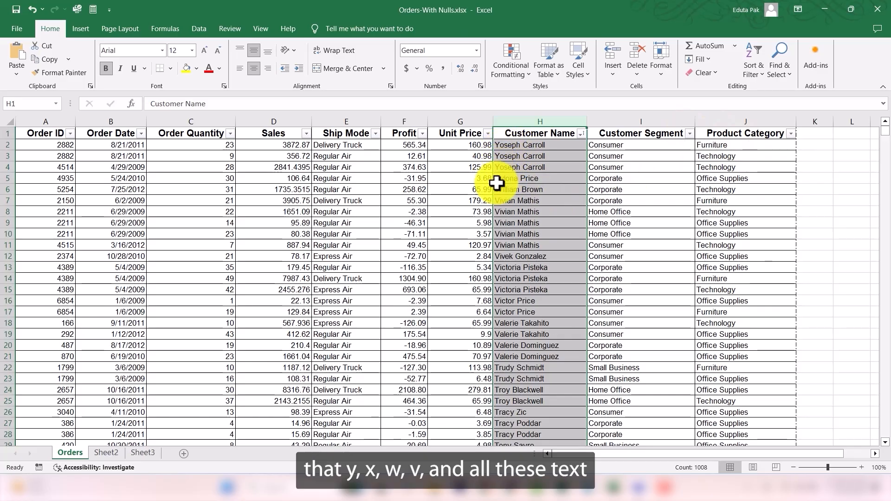
scroll(492, 242, "down", 13)
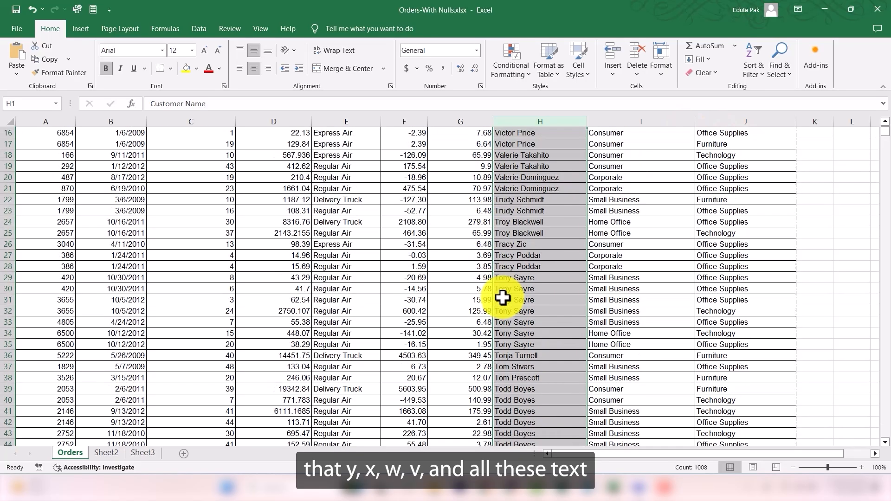
scroll(528, 347, "down", 12)
scroll(584, 353, "up", 10)
left_click_drag(886, 134, 886, 120)
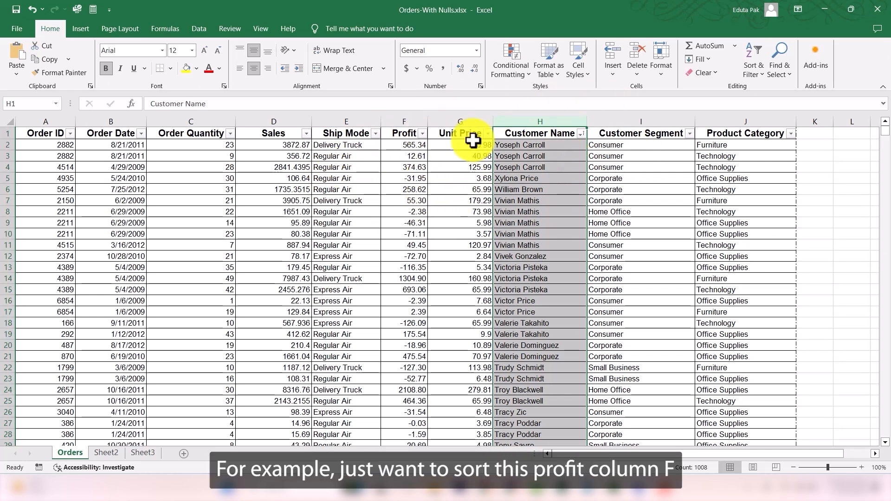
Step: Sort the whole table by the Profit column from smallest to largest, expanding the selection
left_click(411, 131)
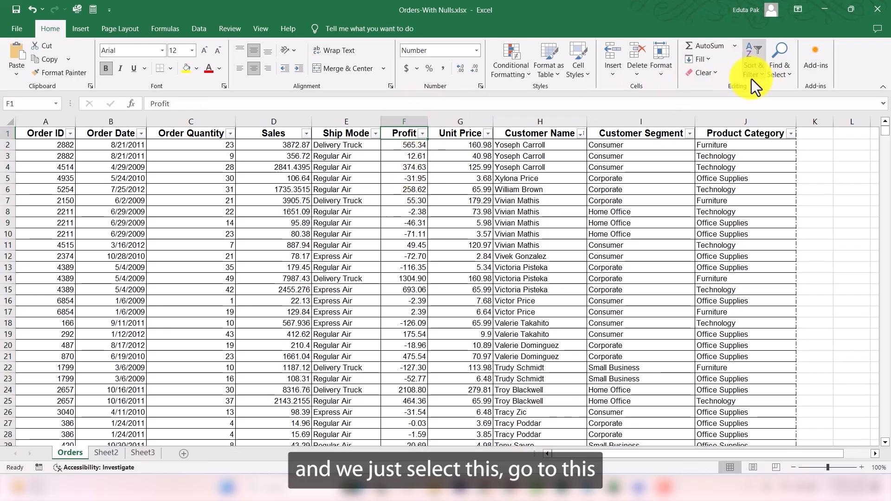
left_click(406, 121)
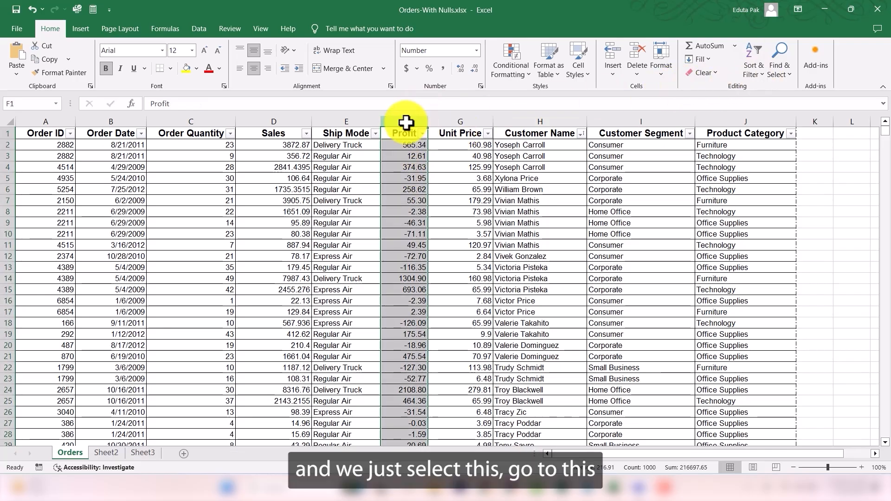
left_click(753, 73)
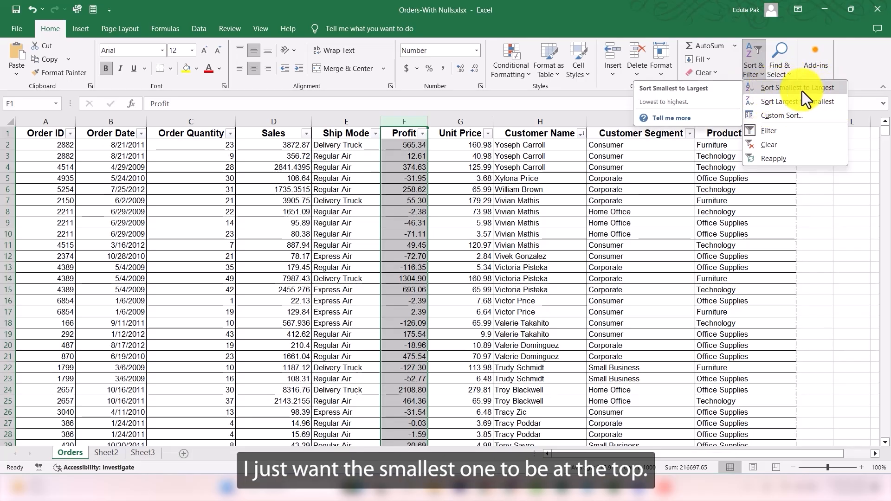
left_click(770, 87)
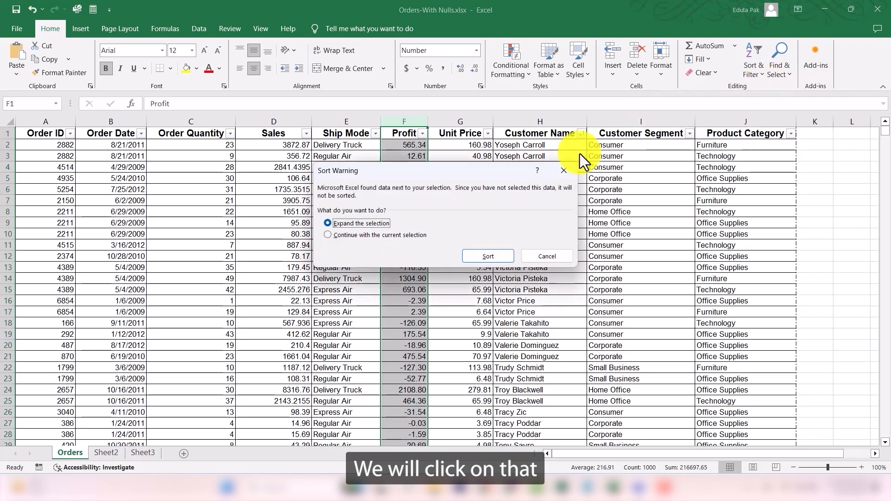
left_click(488, 257)
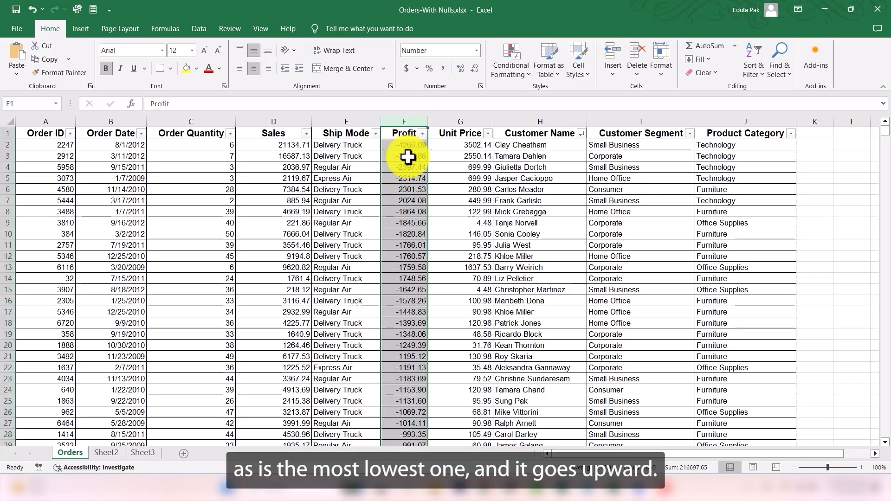
Step: Scroll down through the profit-sorted rows to the bottom of the data and inspect the last profit value
scroll(408, 158, "down", 17)
scroll(407, 190, "down", 20)
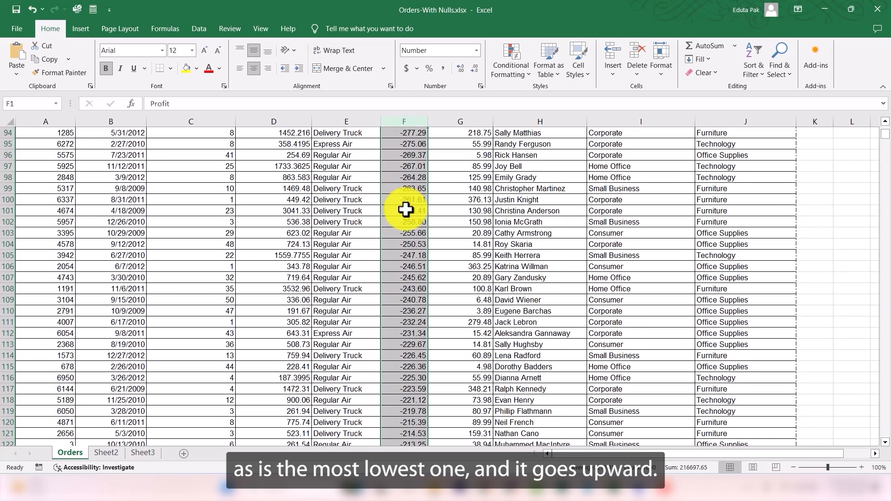
scroll(409, 246, "down", 20)
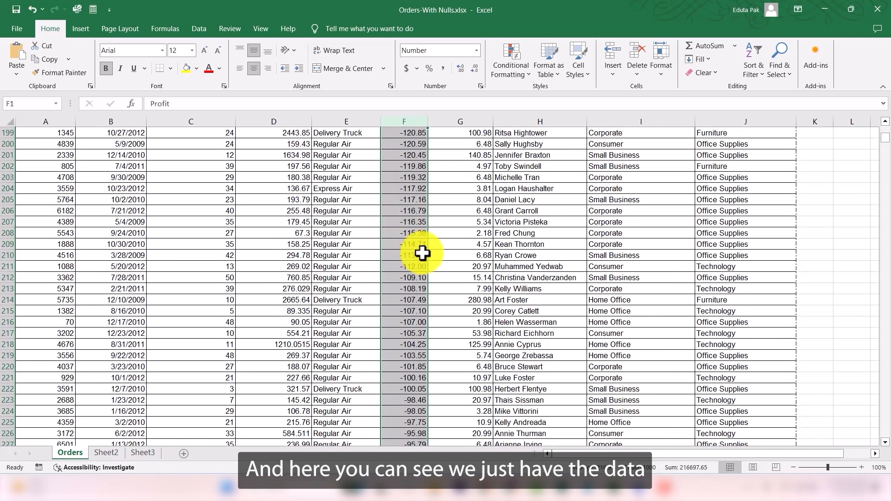
scroll(408, 257, "down", 15)
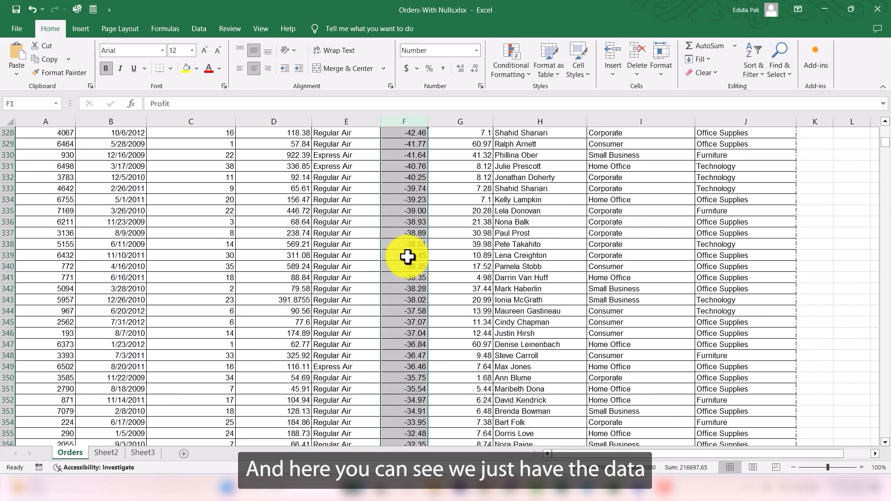
left_click_drag(886, 142, 888, 170)
scroll(471, 235, "down", 18)
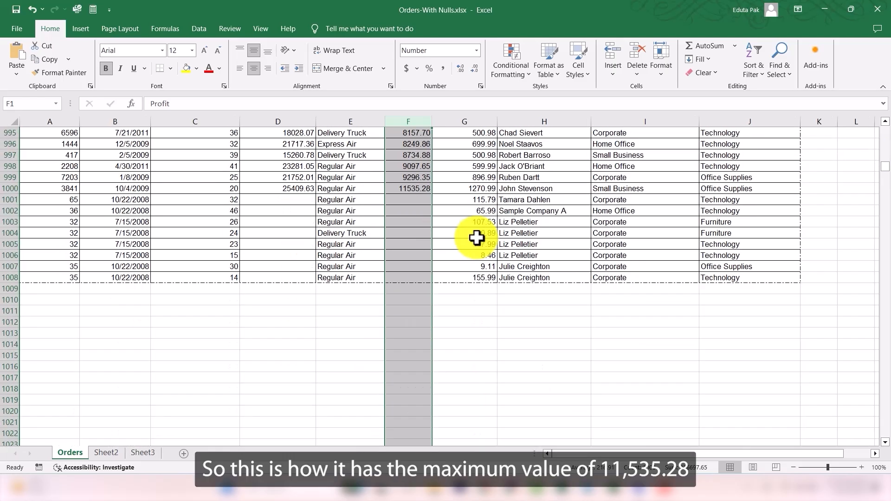
scroll(432, 243, "up", 5)
left_click(405, 357)
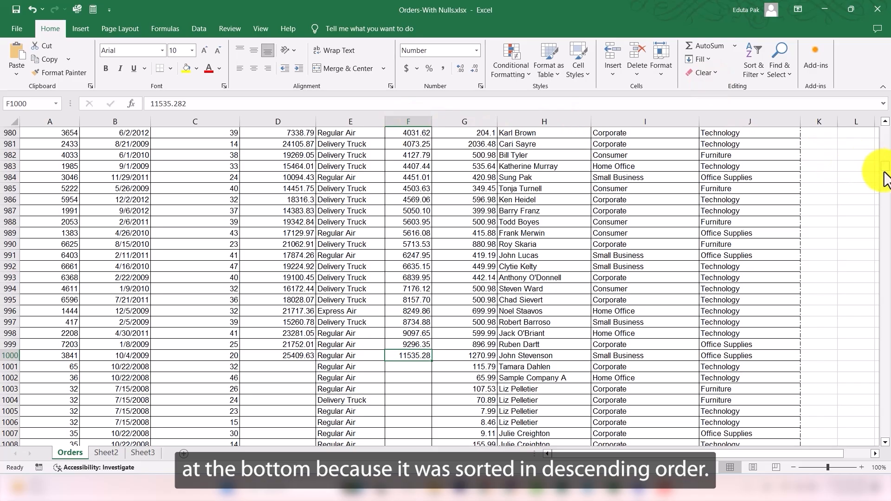
scroll(885, 178, "down", 9)
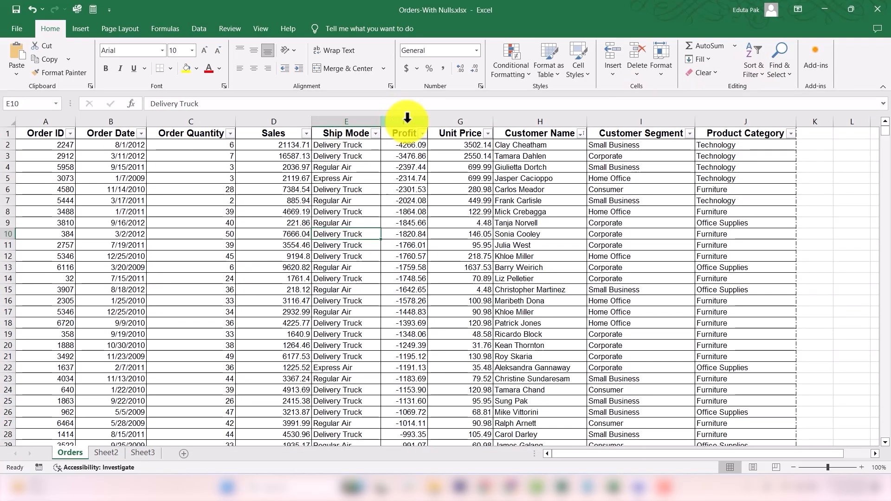
Step: Sort the whole table by the Profit column from largest to smallest, expanding the selection, and review the rows
left_click(405, 118)
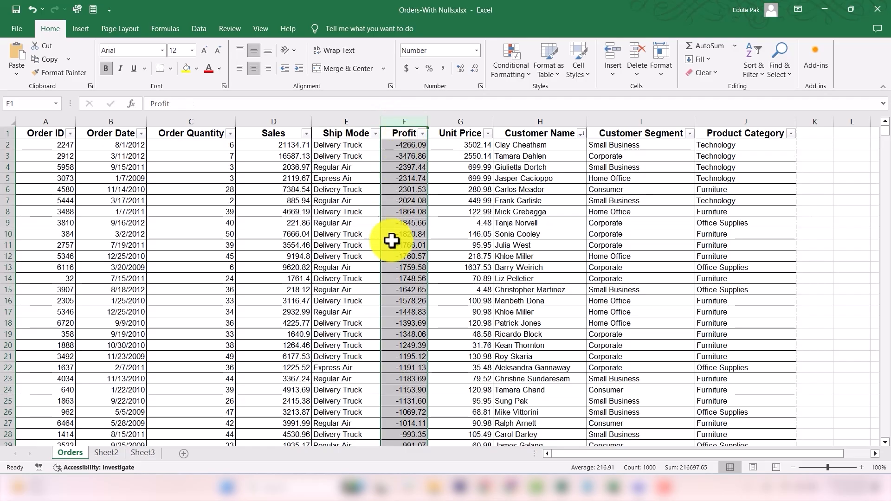
left_click(755, 69)
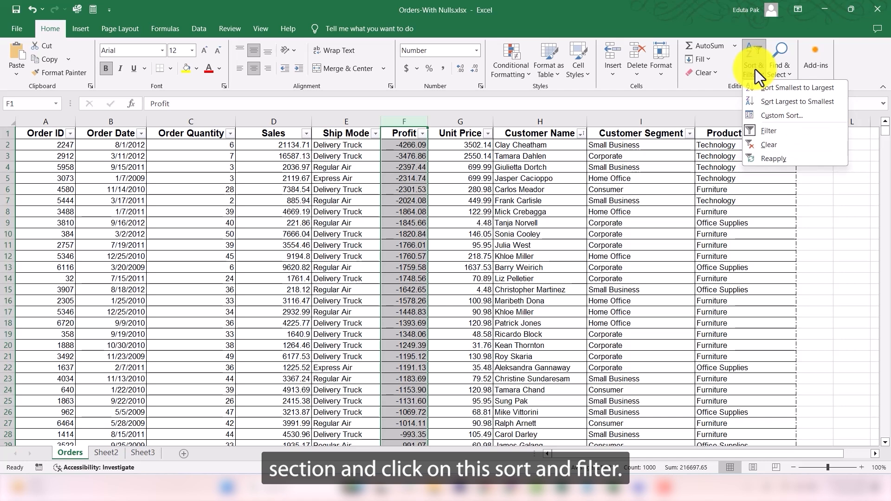
left_click(791, 102)
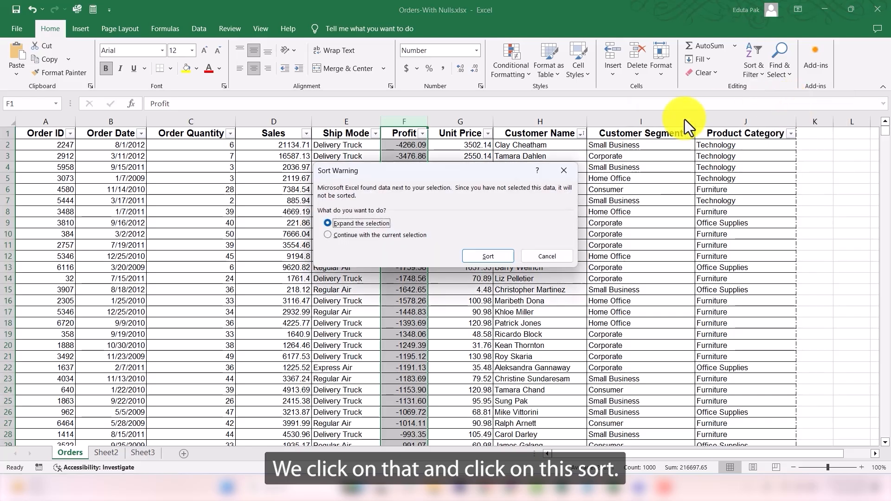
left_click(484, 255)
left_click(407, 146)
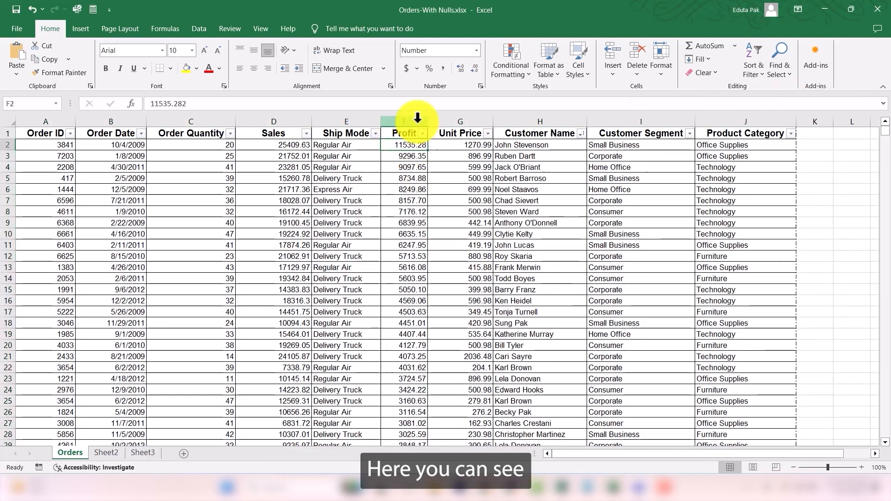
scroll(408, 255, "down", 20)
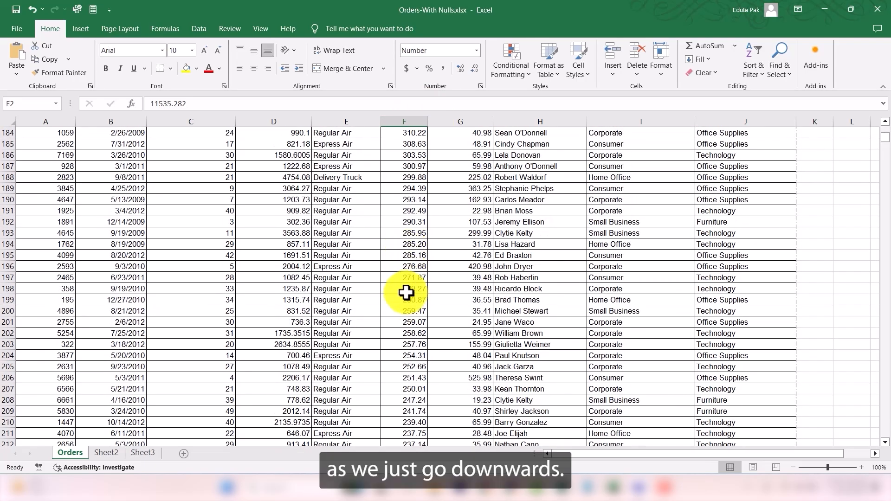
scroll(406, 293, "down", 15)
scroll(406, 293, "up", 3)
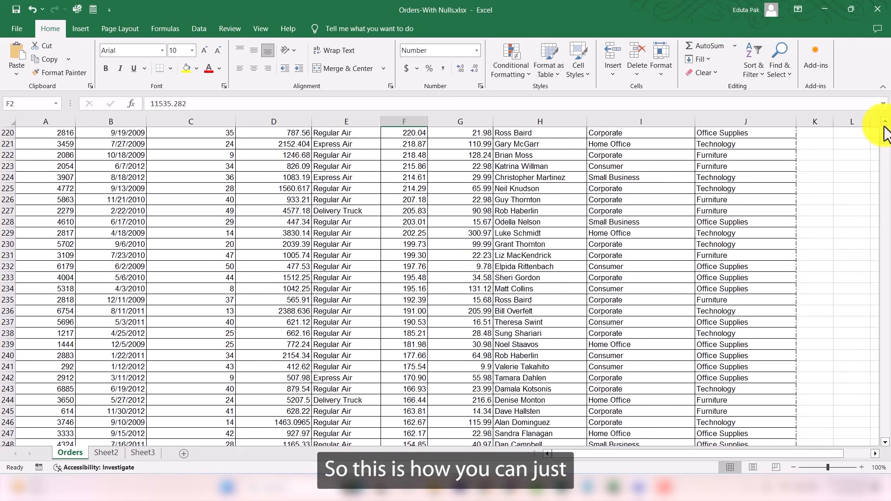
left_click_drag(885, 138, 885, 124)
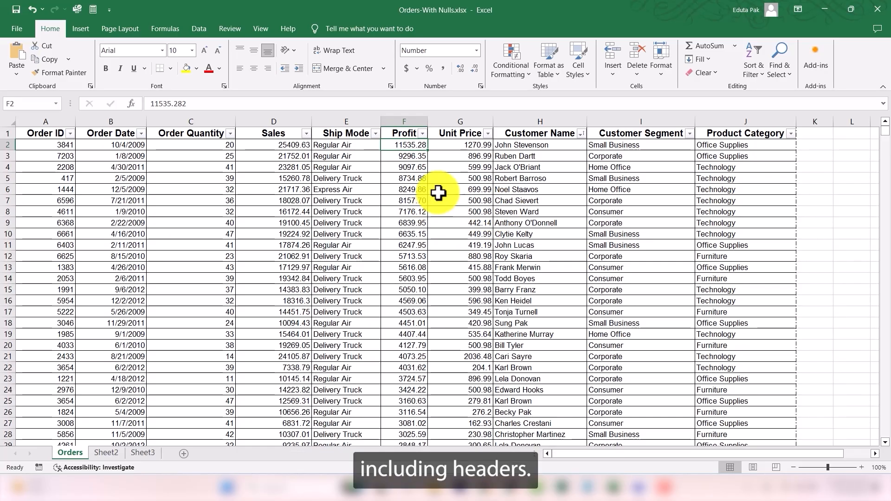
Step: Custom-sort the whole table by Order ID from smallest to largest and scroll through the results
left_click(36, 131)
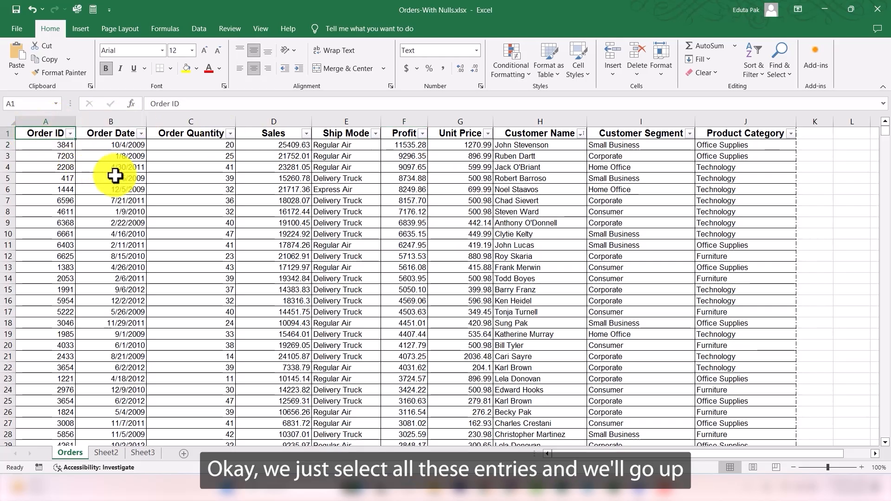
key("ctrl+shift+End")
scroll(465, 307, "up", 20)
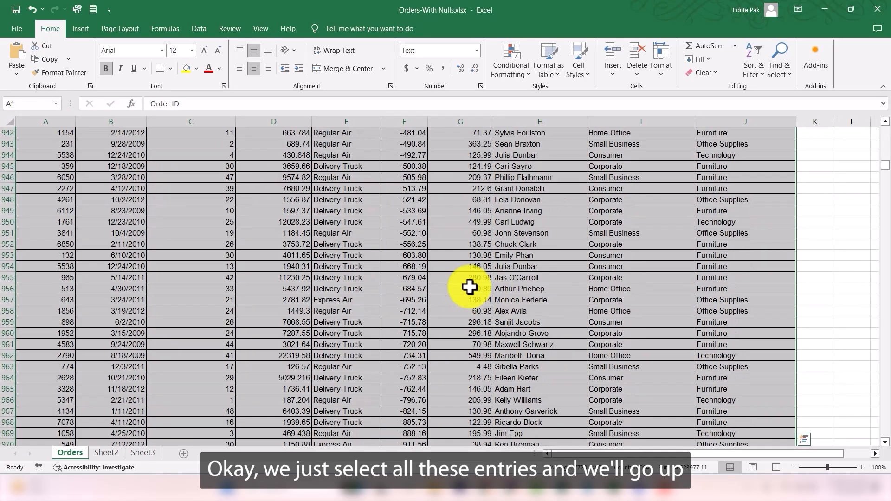
scroll(334, 229, "up", 14)
left_click_drag(885, 160, 879, 125)
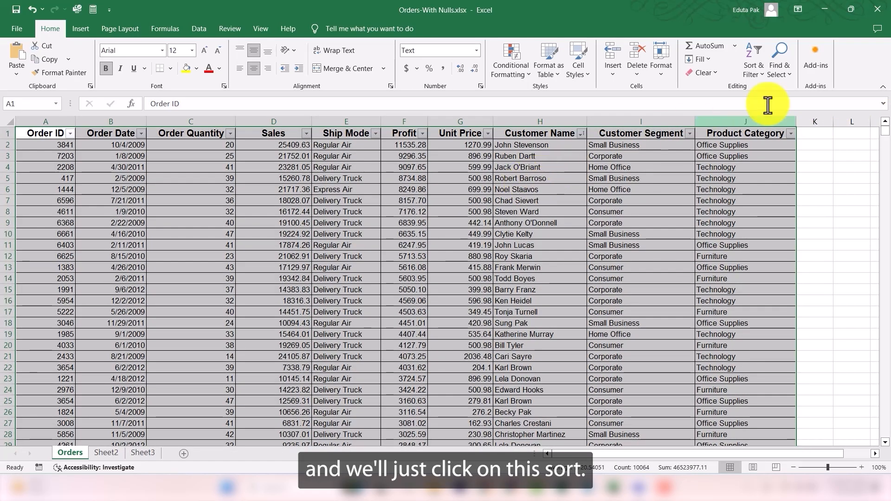
left_click(751, 73)
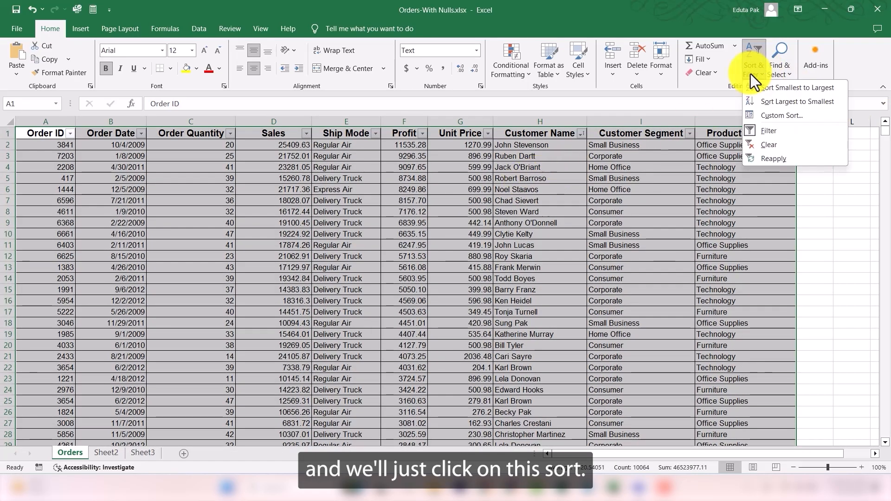
left_click(781, 117)
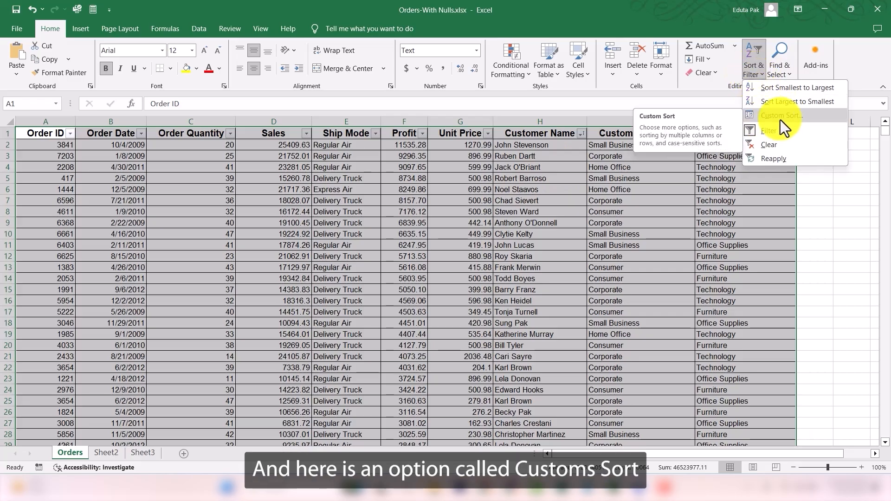
left_click(781, 116)
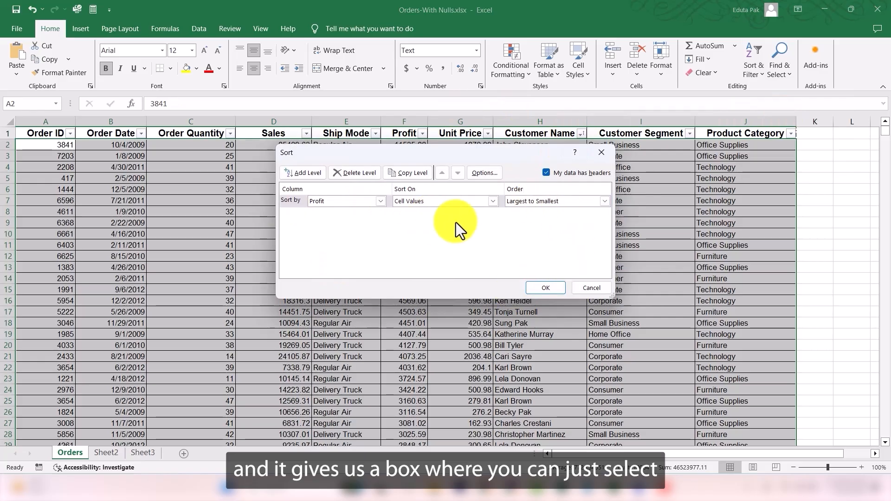
left_click(380, 201)
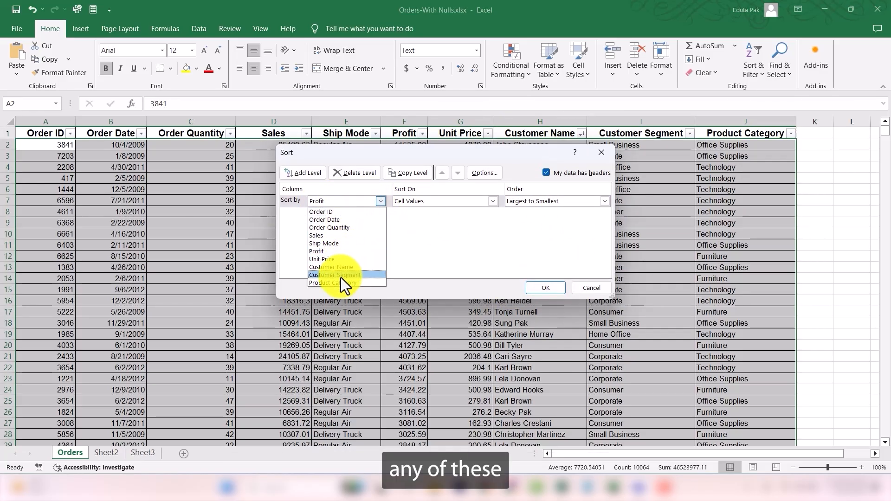
left_click(486, 213)
left_click(365, 202)
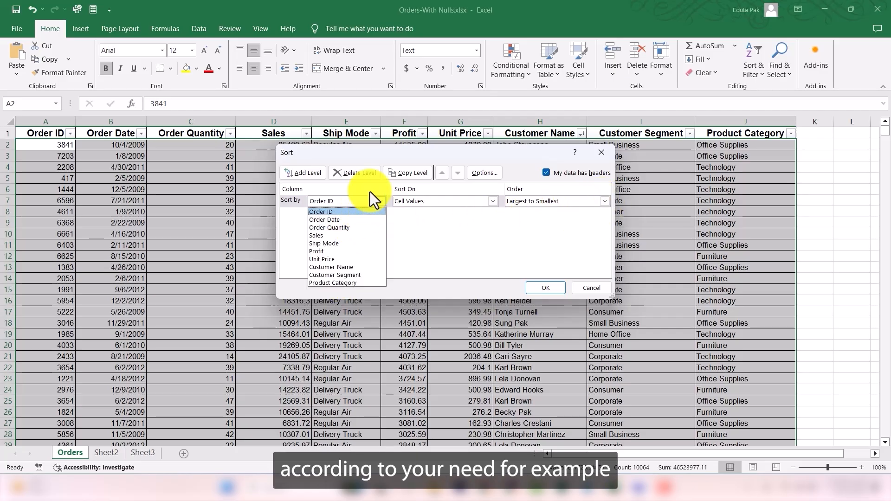
left_click(331, 213)
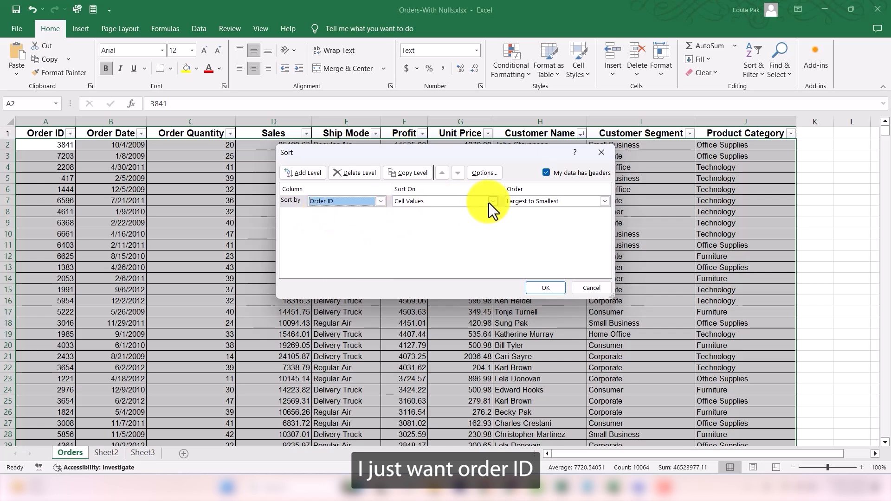
left_click(605, 201)
left_click(550, 212)
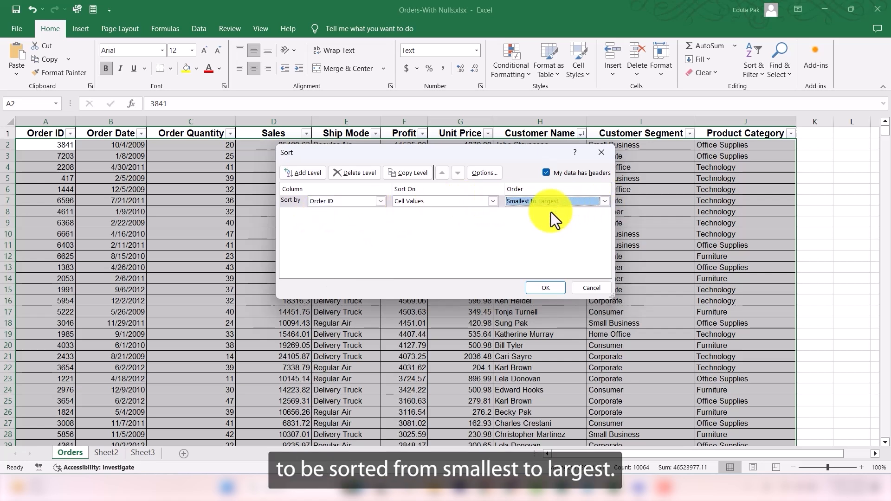
left_click(547, 288)
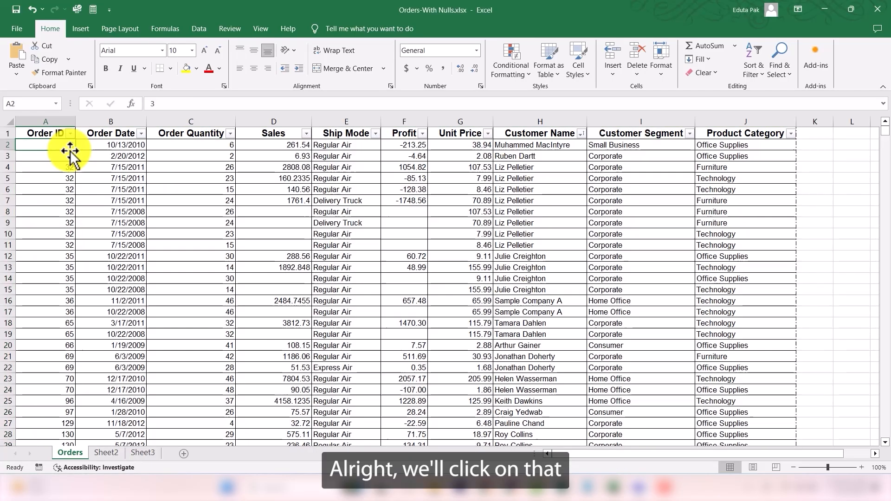
scroll(53, 207, "down", 6)
scroll(53, 207, "down", 6)
scroll(55, 209, "up", 12)
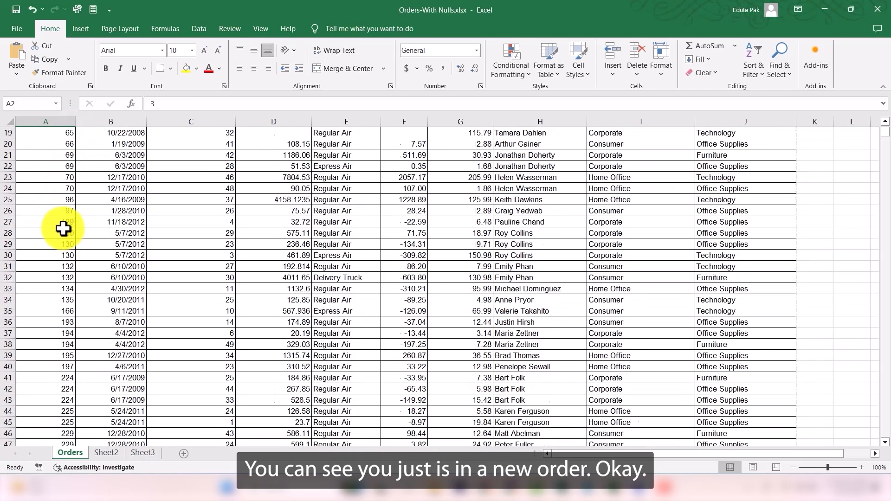
Step: Custom-sort the whole table by Customer Name from A to Z and scroll through the sorted rows
left_click(539, 138)
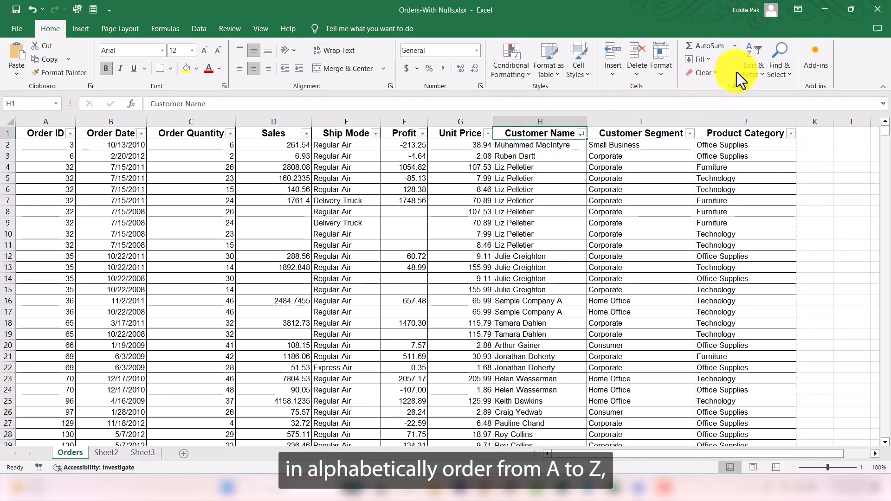
left_click(355, 191)
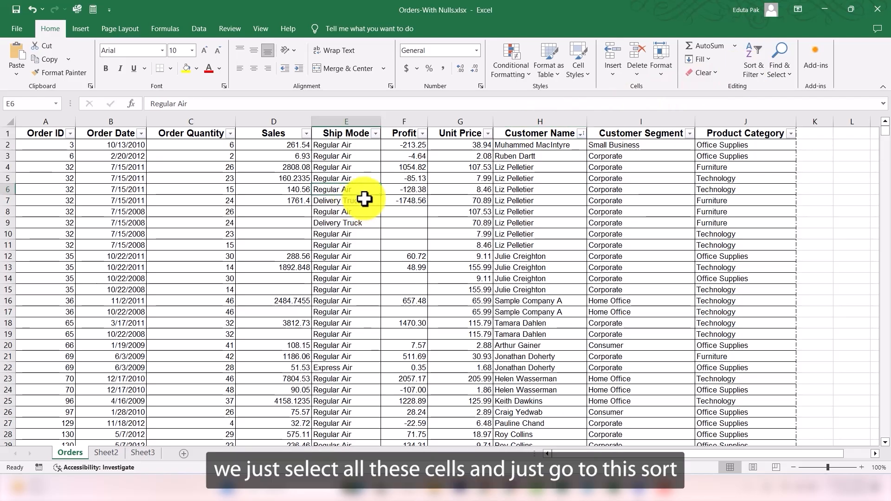
key("ctrl+a")
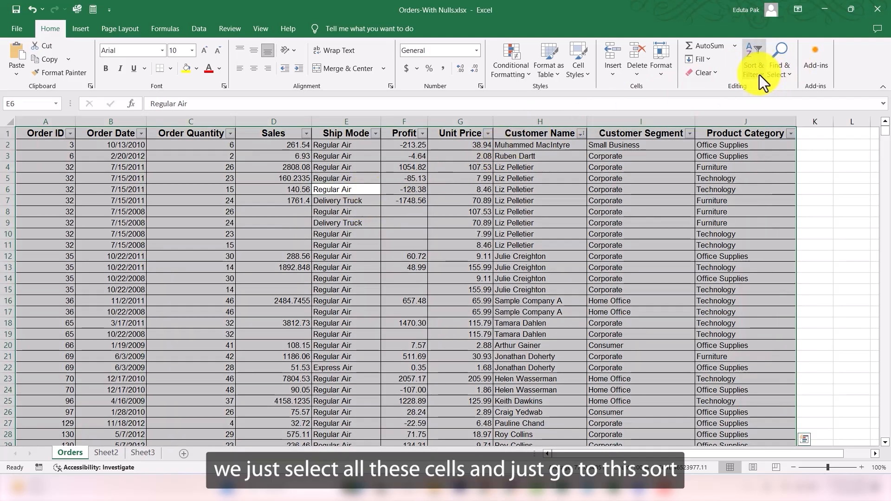
left_click(759, 74)
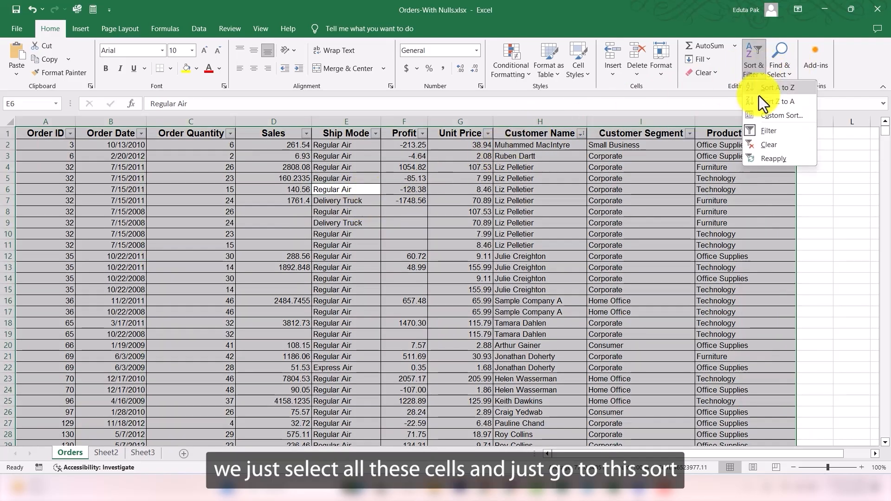
left_click(779, 116)
left_click(381, 201)
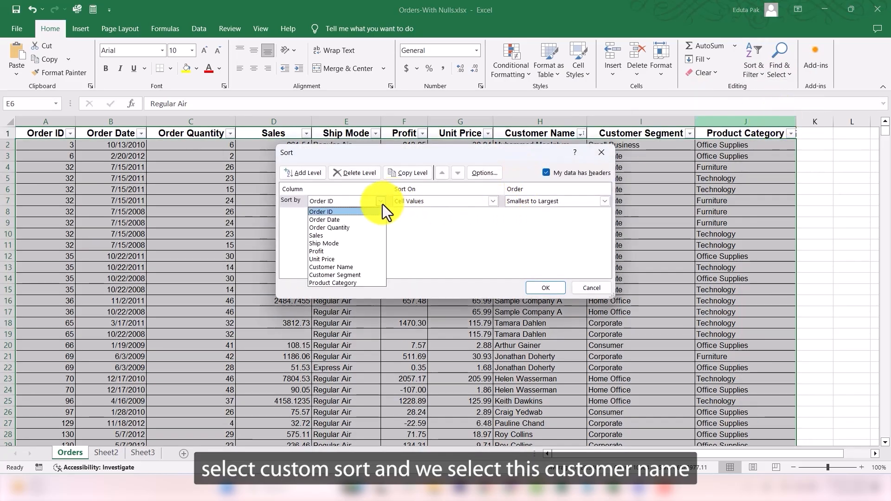
left_click(348, 268)
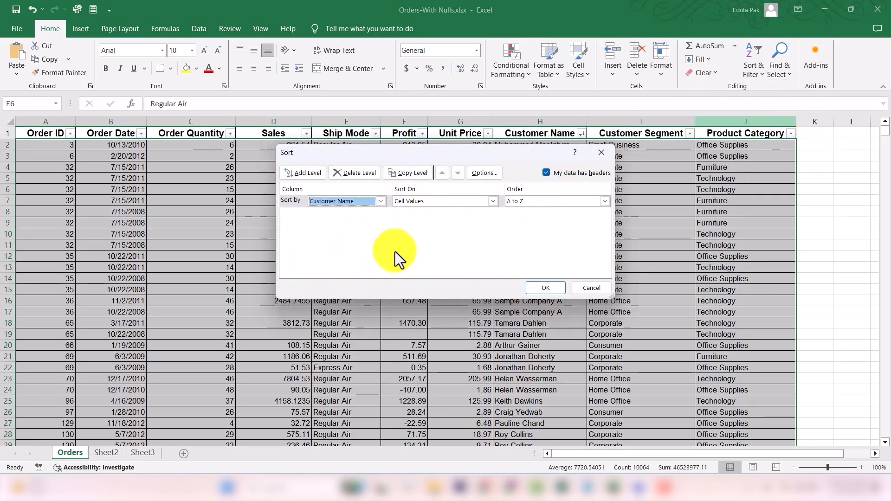
left_click(596, 200)
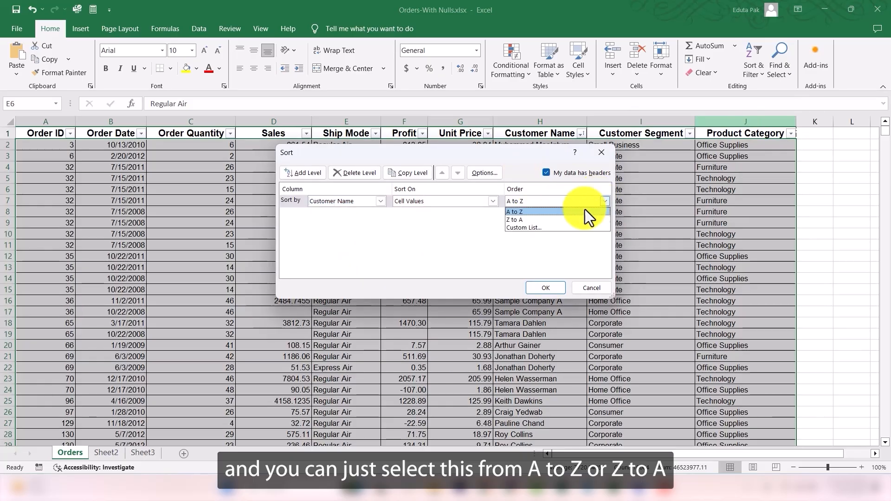
left_click(522, 212)
left_click(556, 284)
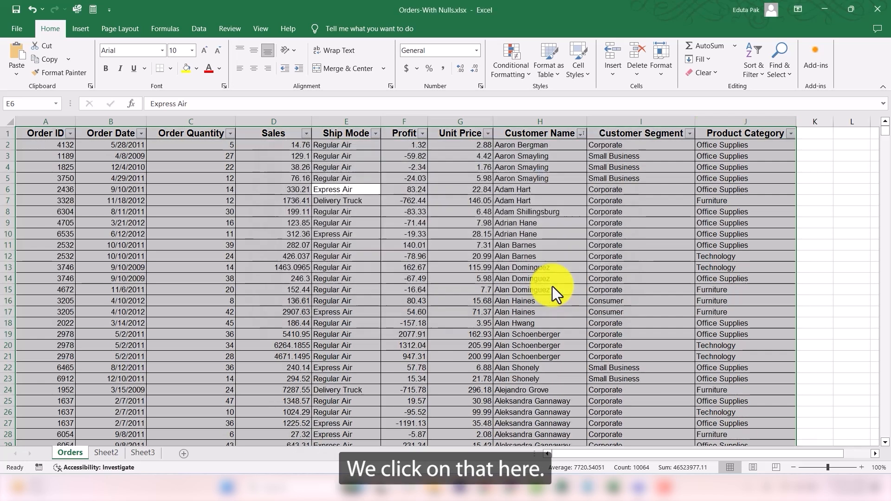
left_click(460, 156)
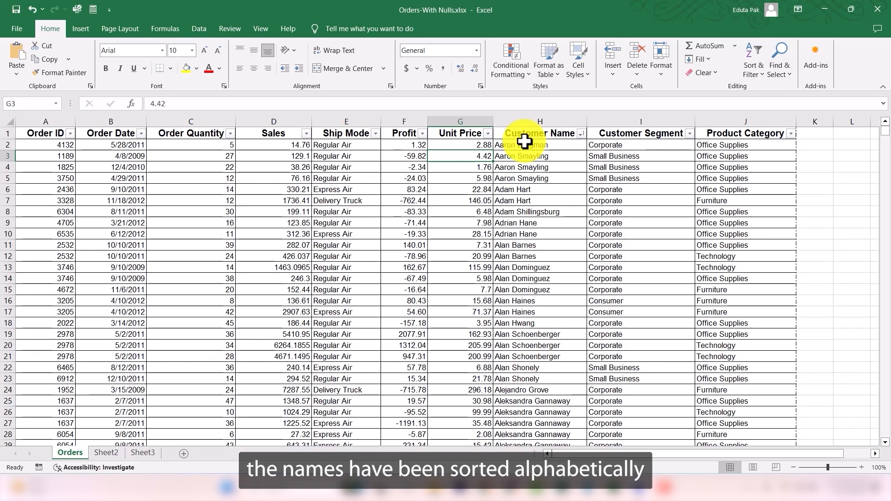
scroll(523, 314, "down", 7)
scroll(523, 314, "down", 5)
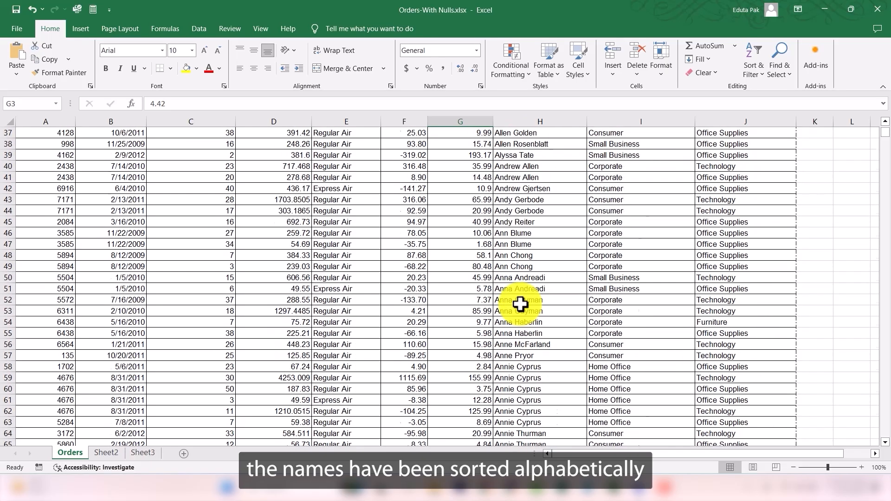
scroll(523, 304, "up", 12)
Step: Custom-sort the table, expanding from Product Category, with Customer Name A to Z, then an added Order ID level smallest to largest
left_click(749, 69)
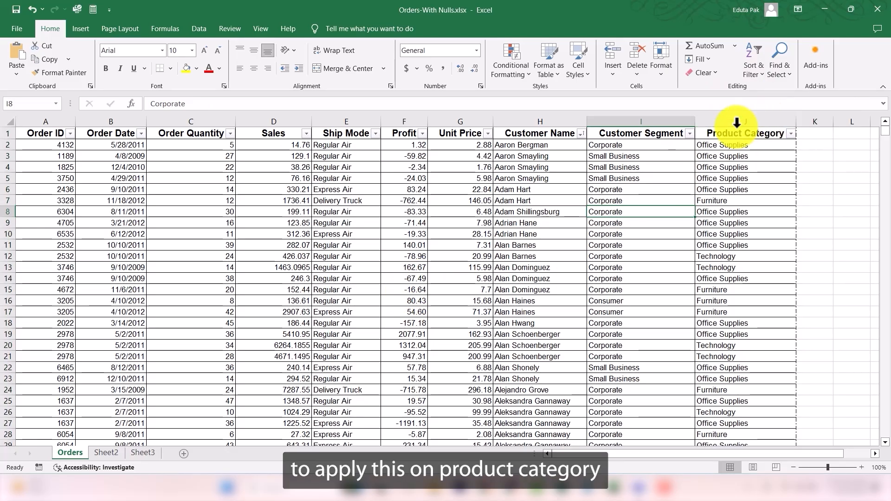
left_click(748, 121)
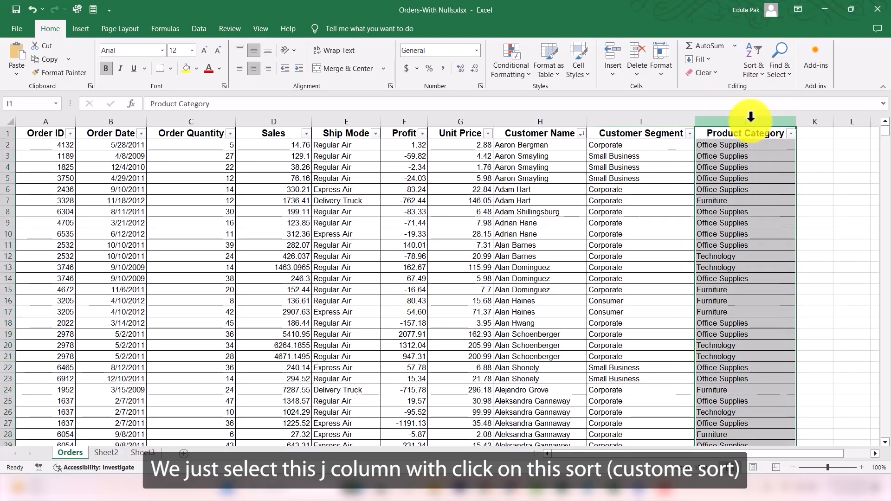
left_click(757, 77)
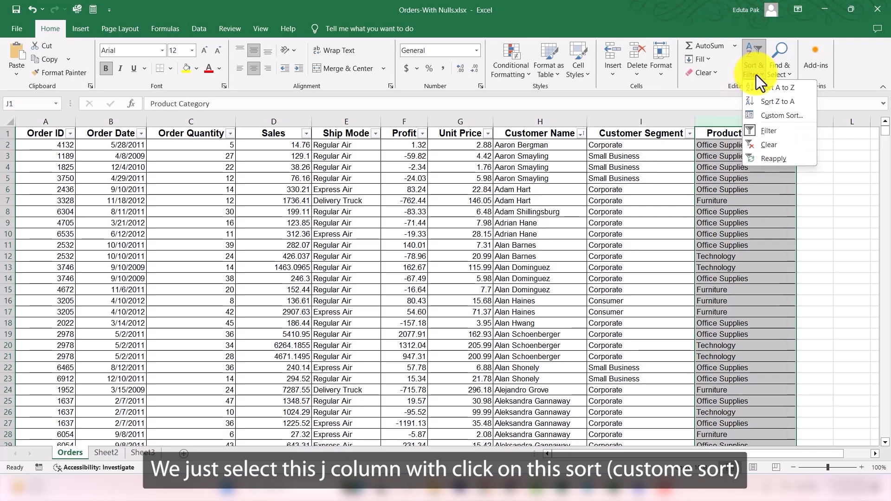
left_click(774, 115)
left_click(494, 257)
left_click(485, 173)
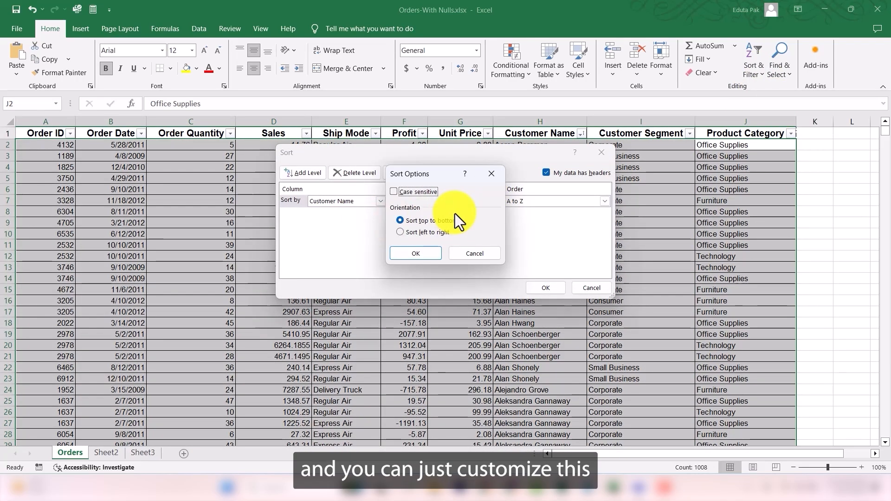
left_click(476, 252)
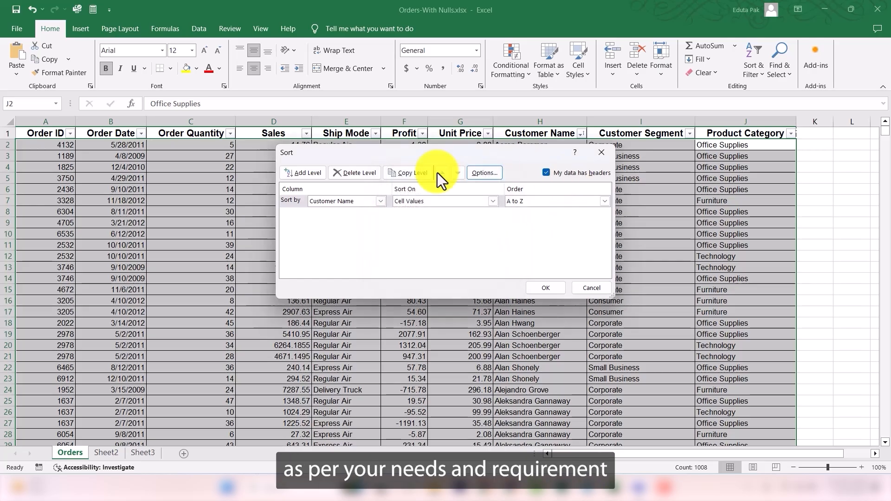
left_click(306, 175)
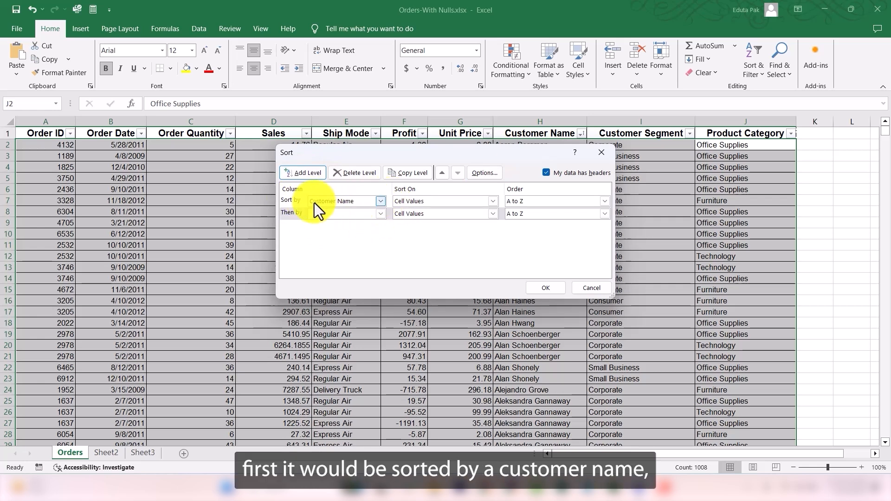
left_click(381, 213)
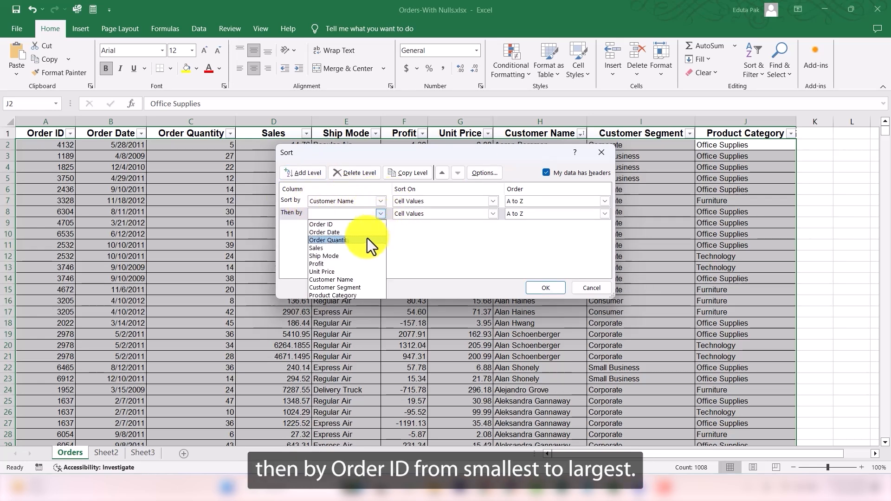
left_click(347, 225)
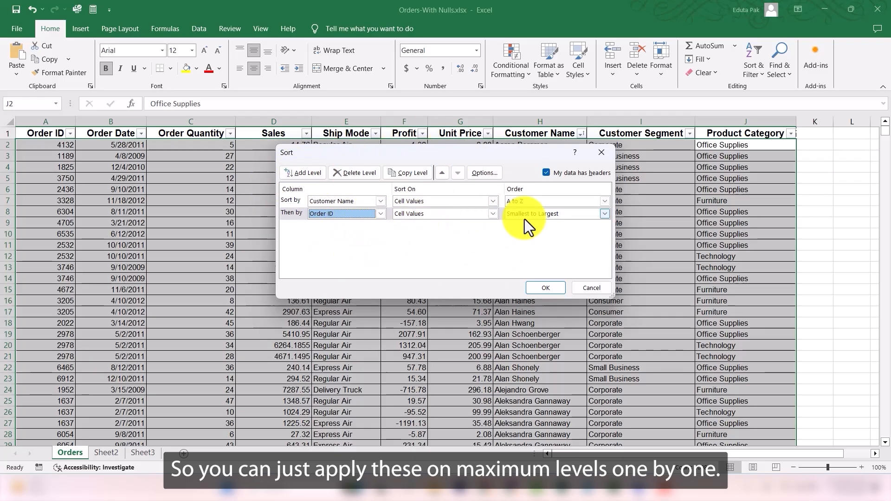
left_click(546, 283)
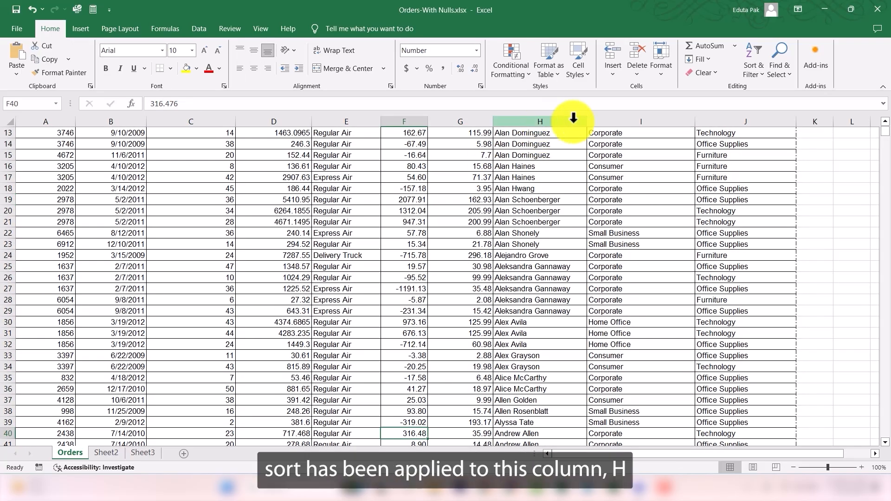
scroll(546, 119, "up", 4)
left_click(547, 118)
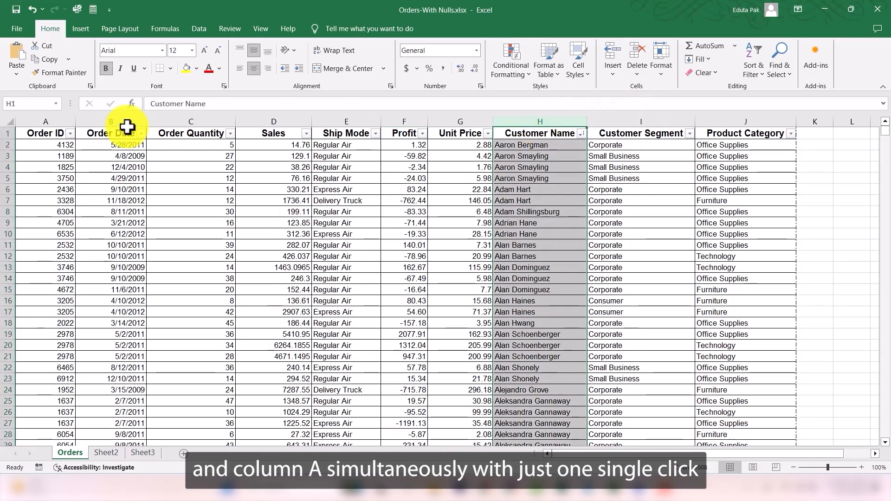
left_click(40, 125)
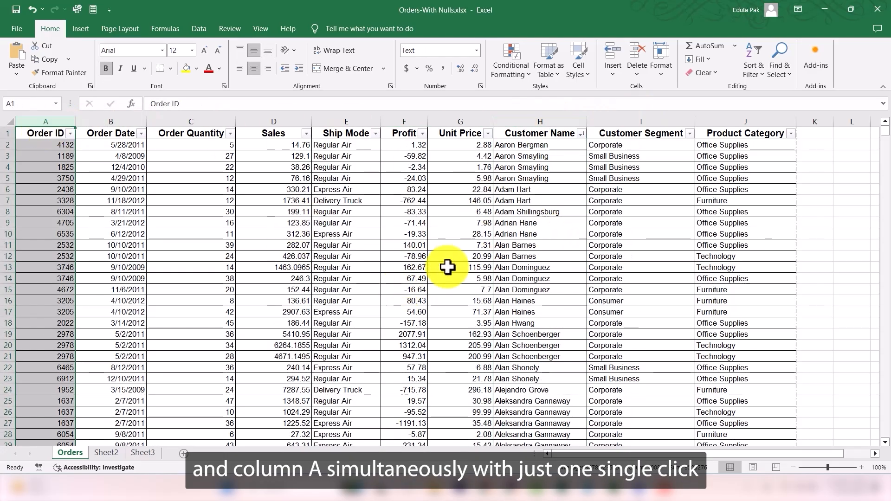
left_click(754, 70)
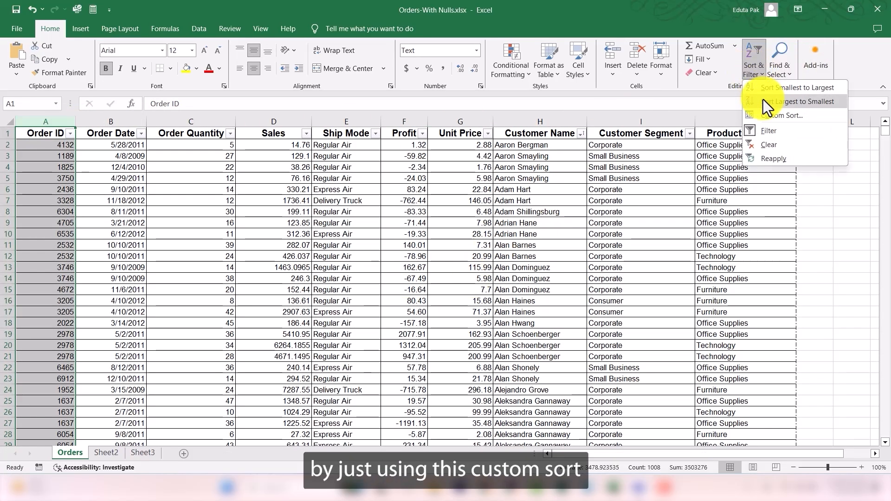
left_click(434, 299)
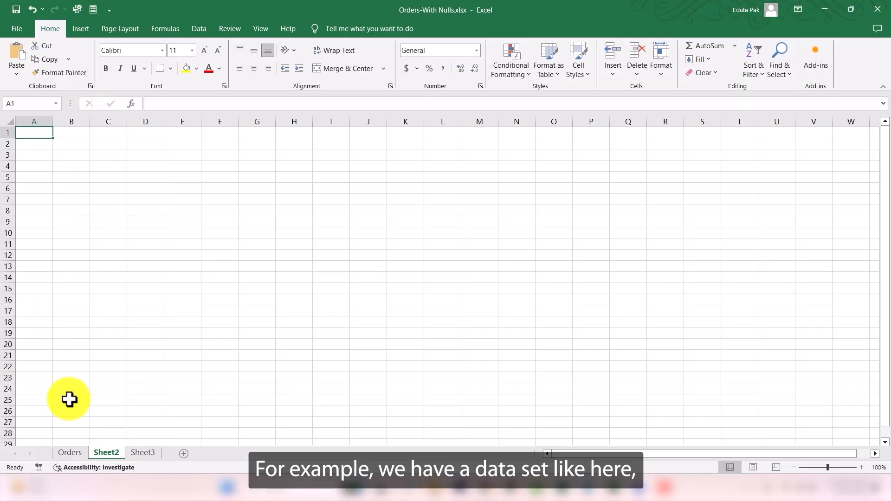
Step: Return to the Orders sheet and turn on filters for the table
left_click(72, 454)
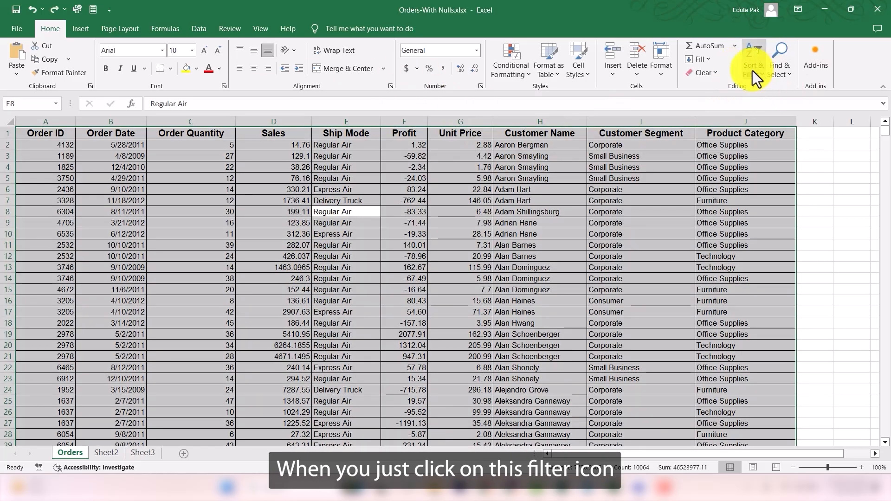
left_click(753, 71)
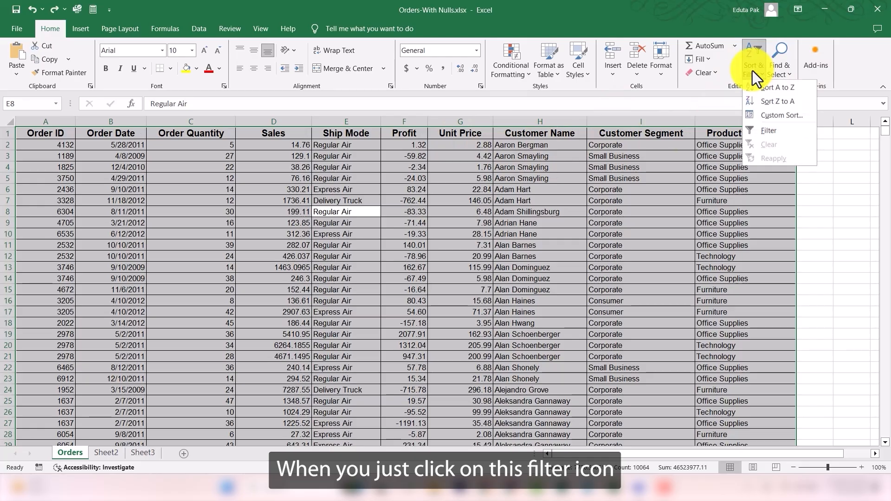
left_click(769, 132)
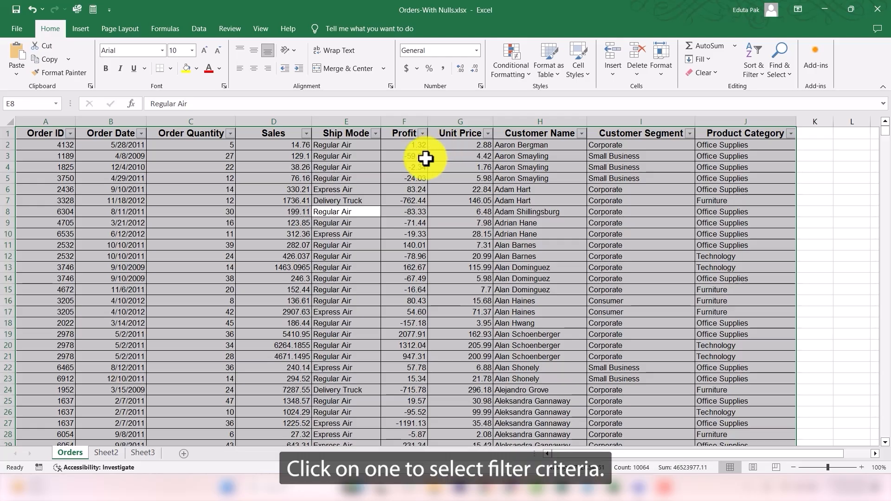
Step: Filter the Sales column to show values greater than or equal to 5000 and scroll through the results
left_click(306, 134)
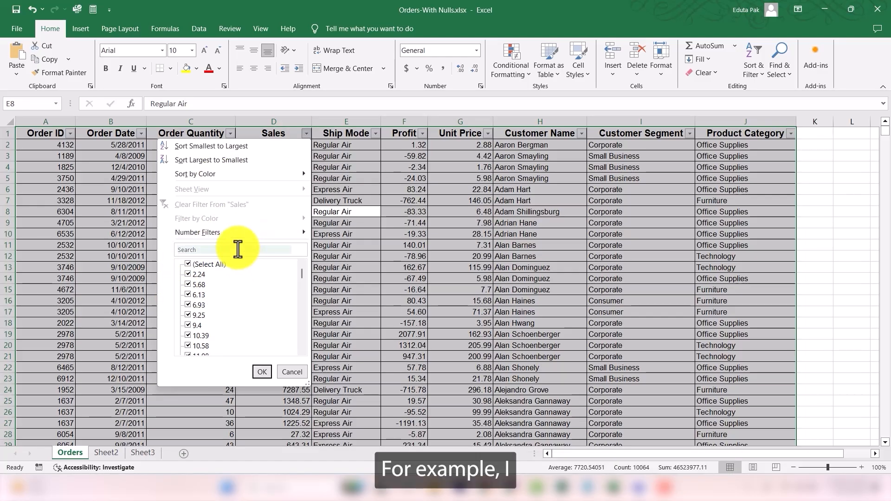
mouse_move(237, 235)
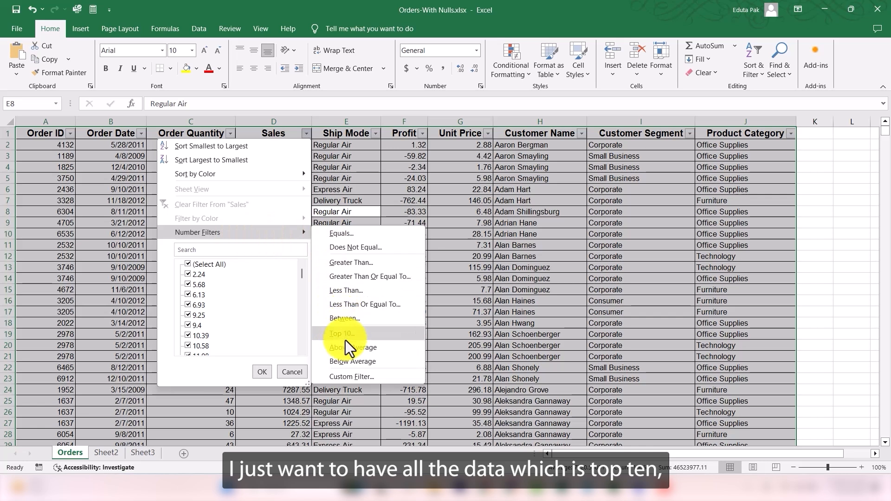
left_click(364, 277)
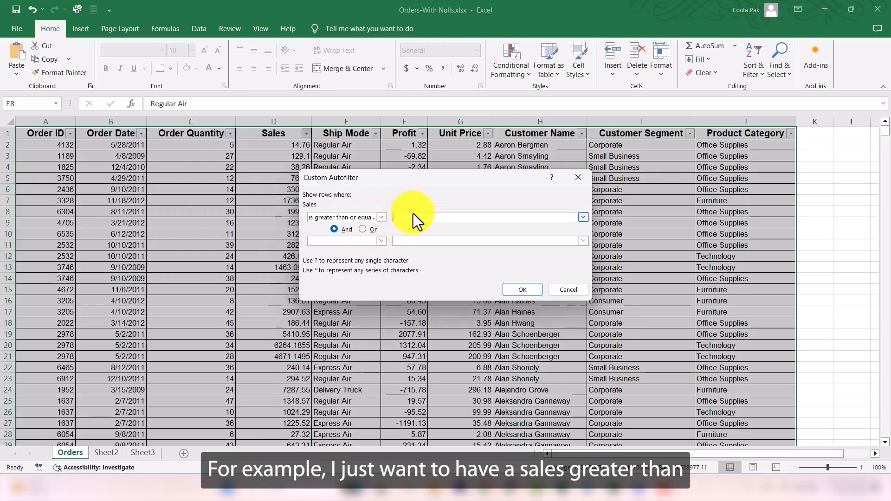
type("500")
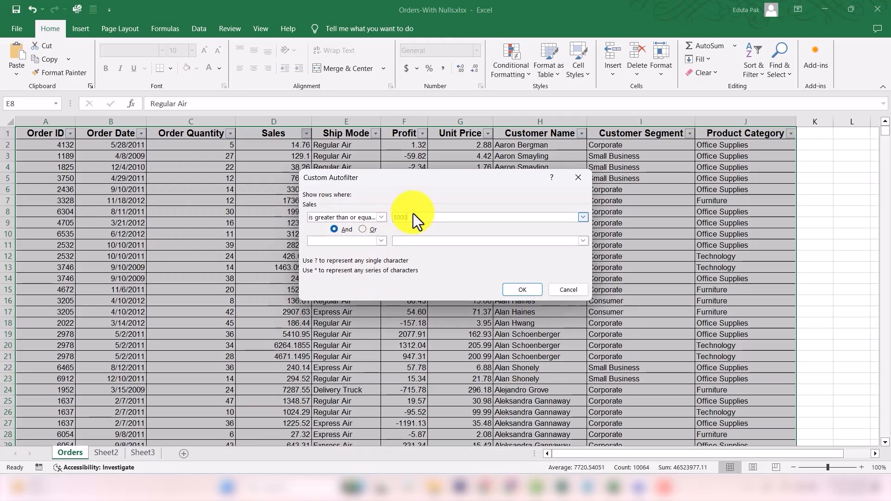
type("0")
left_click(533, 292)
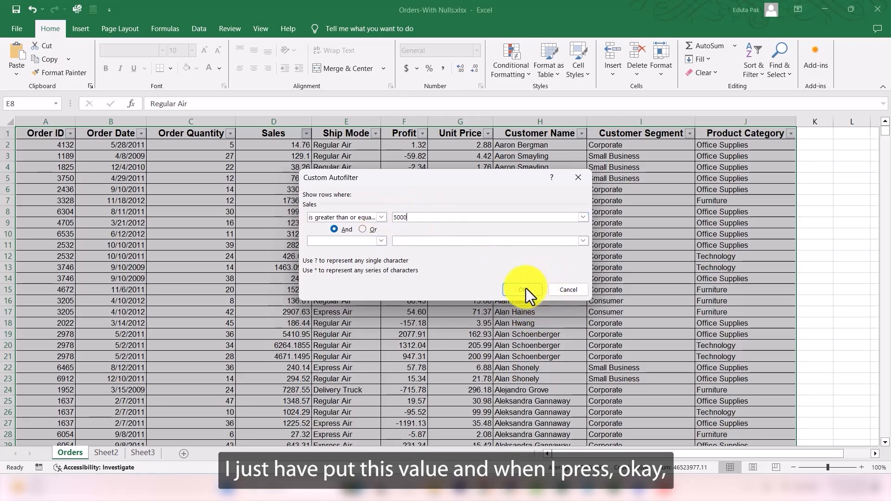
left_click(526, 289)
scroll(285, 310, "down", 5)
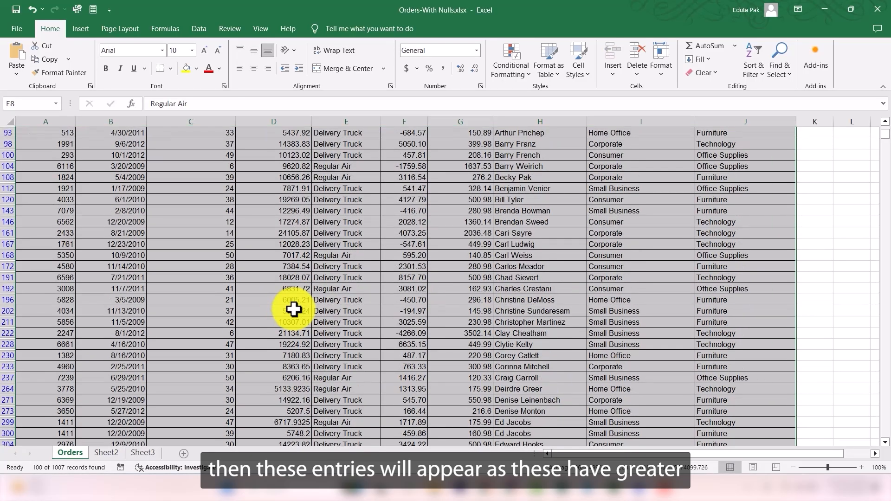
scroll(294, 308, "up", 3)
scroll(296, 310, "up", 2)
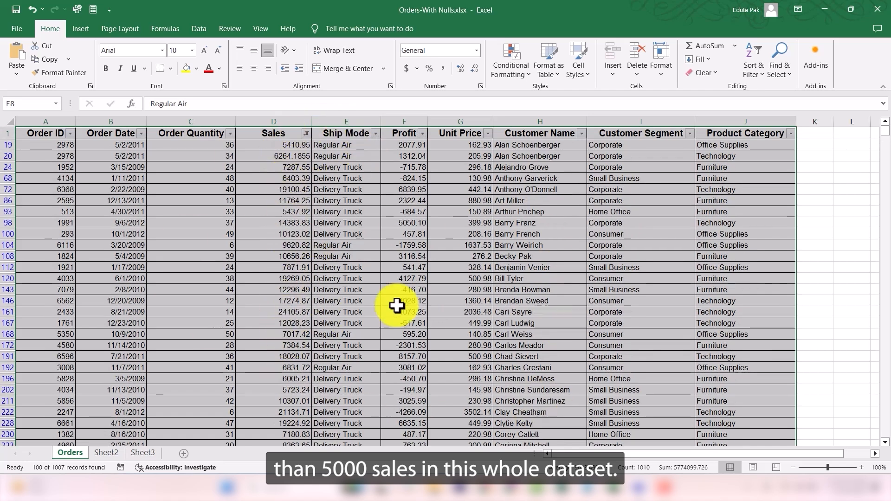
Step: Change the Sales filter to greater than or equal to 10000 and scroll through the remaining rows
left_click(306, 134)
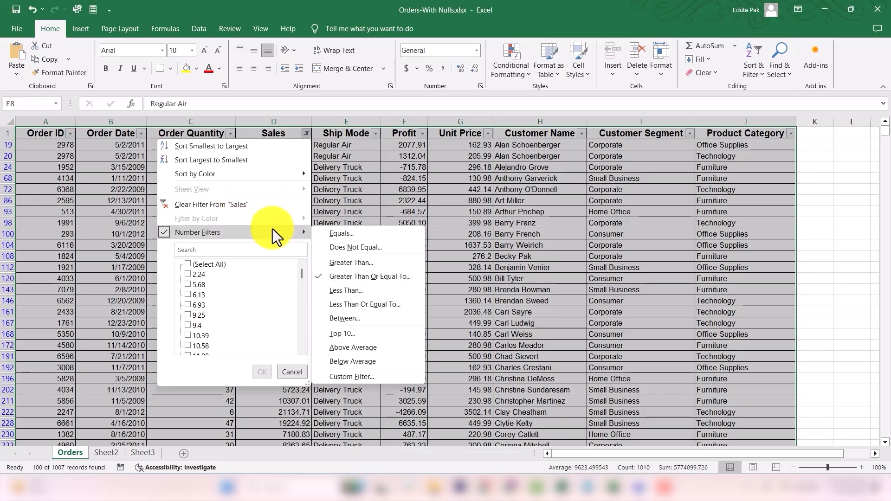
left_click(346, 278)
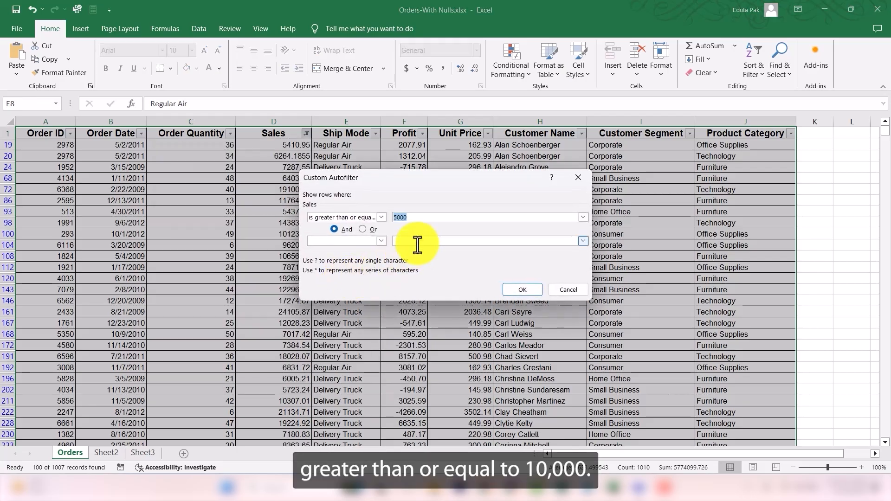
type("10000")
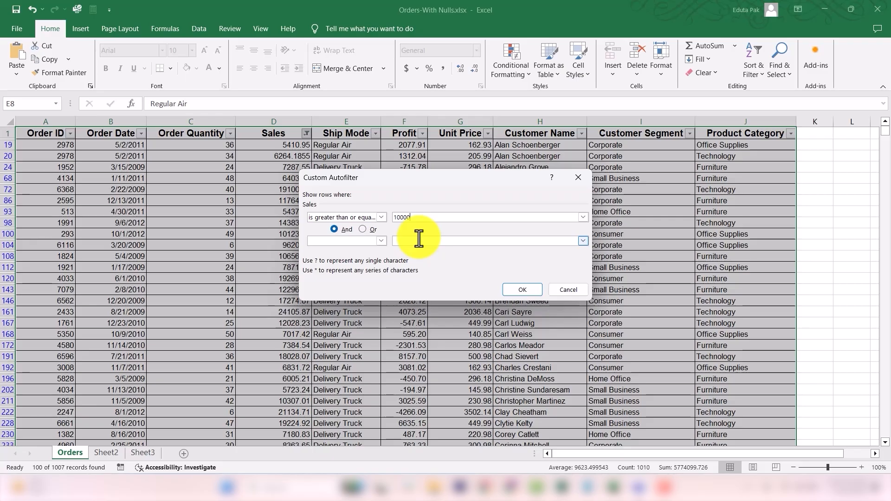
left_click(535, 290)
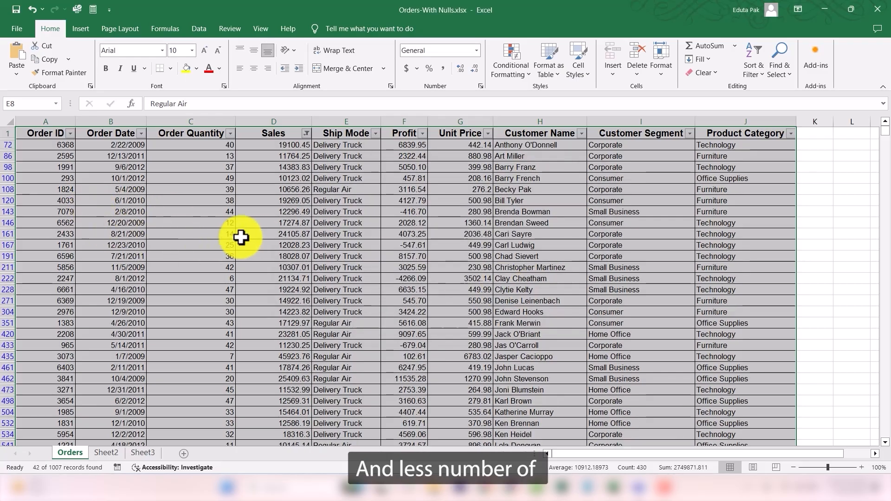
scroll(238, 237, "down", 2)
scroll(241, 237, "down", 5)
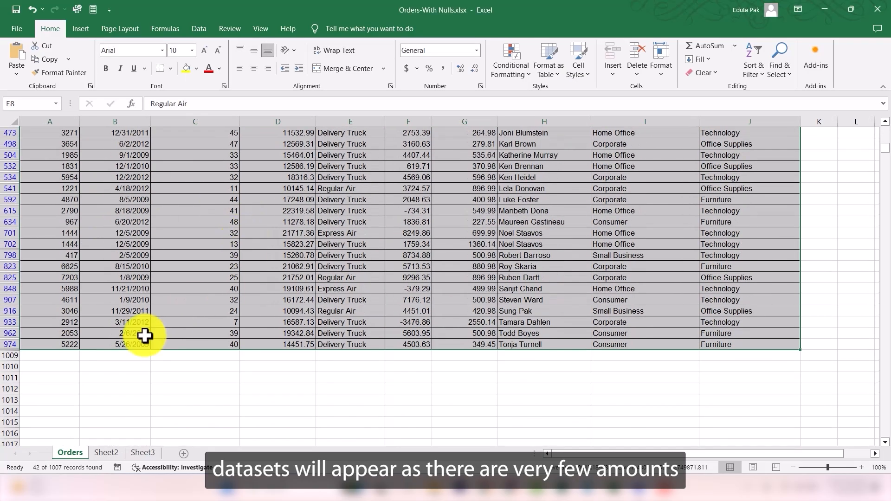
scroll(274, 314, "up", 8)
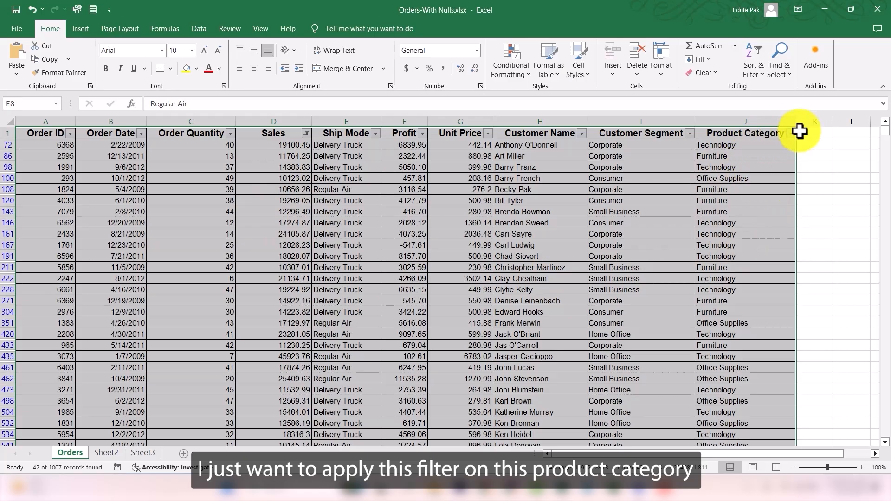
Step: Filter Product Category to show only Technology by unchecking Office Supplies and Furniture
left_click(791, 134)
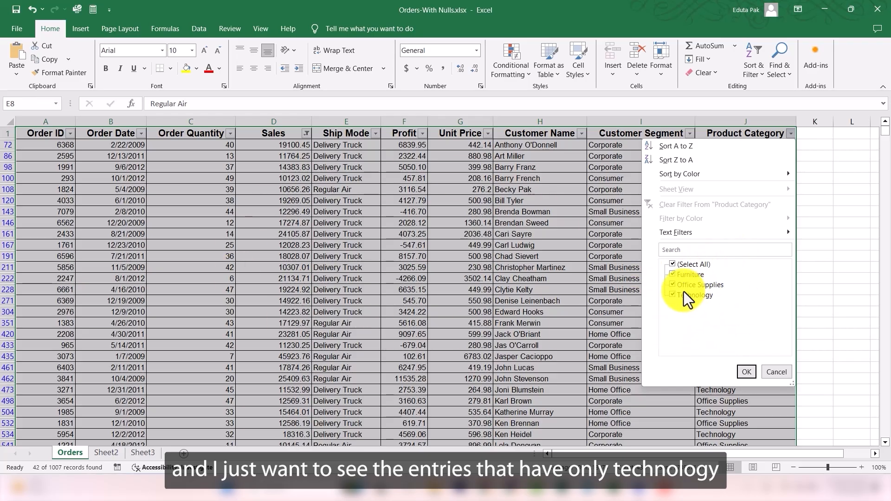
left_click(673, 285)
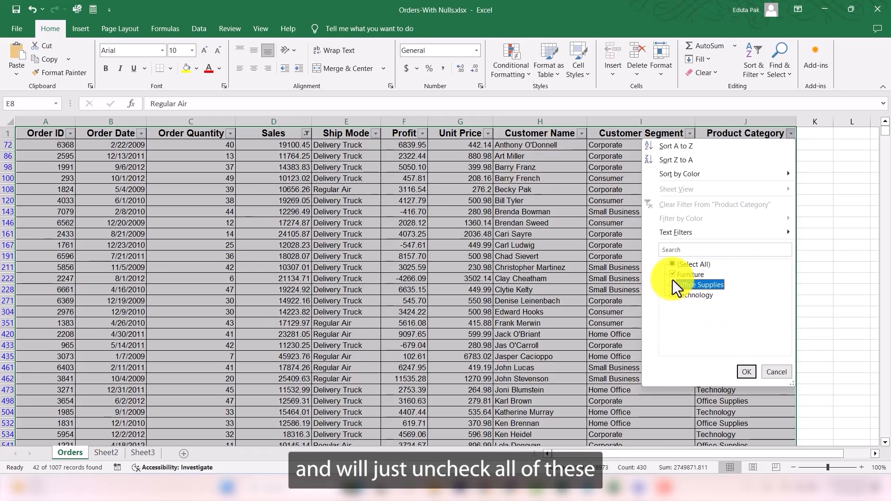
left_click(673, 274)
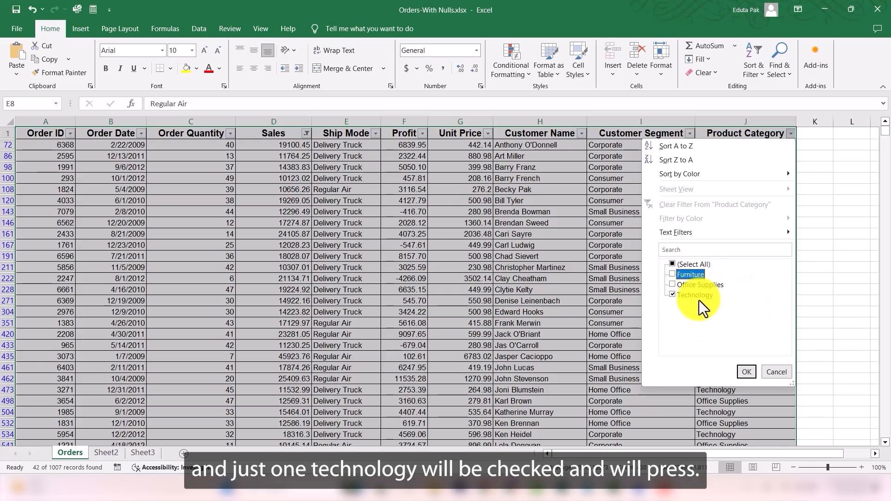
left_click(743, 369)
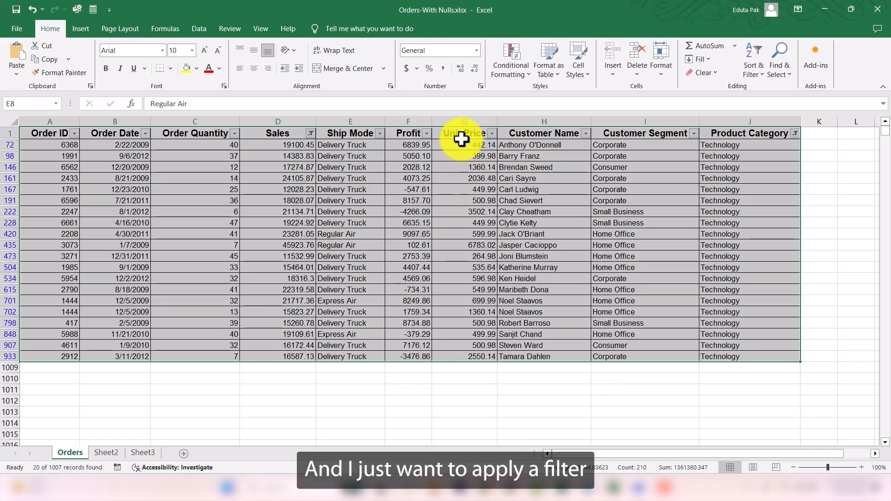
Step: Filter Unit Price to greater than or equal to 1000 and less than 2000
left_click(492, 134)
mouse_move(431, 234)
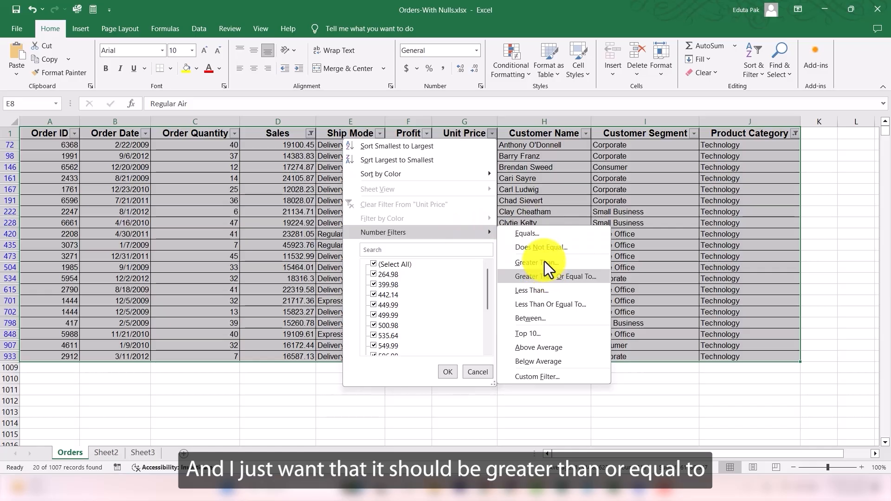
left_click(547, 277)
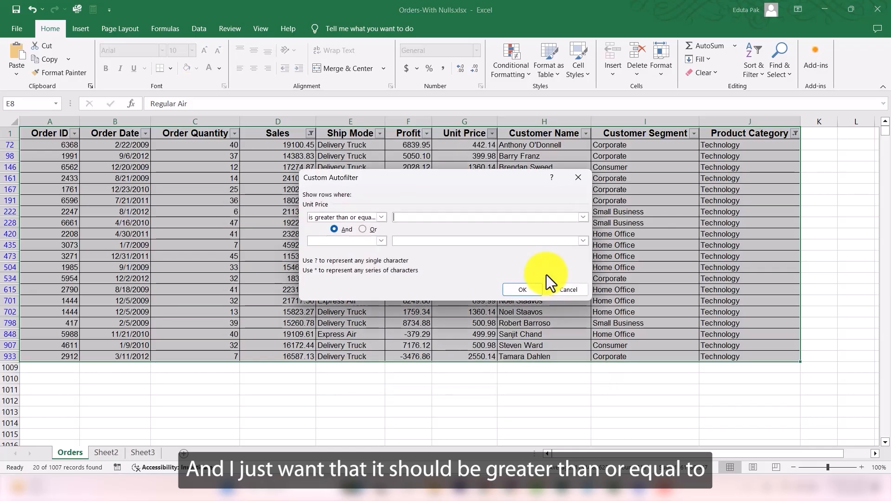
type("1000")
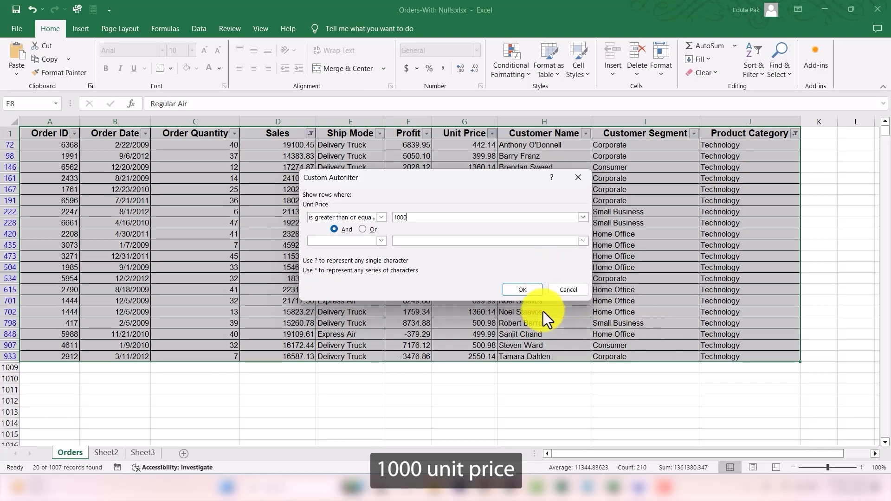
left_click(382, 241)
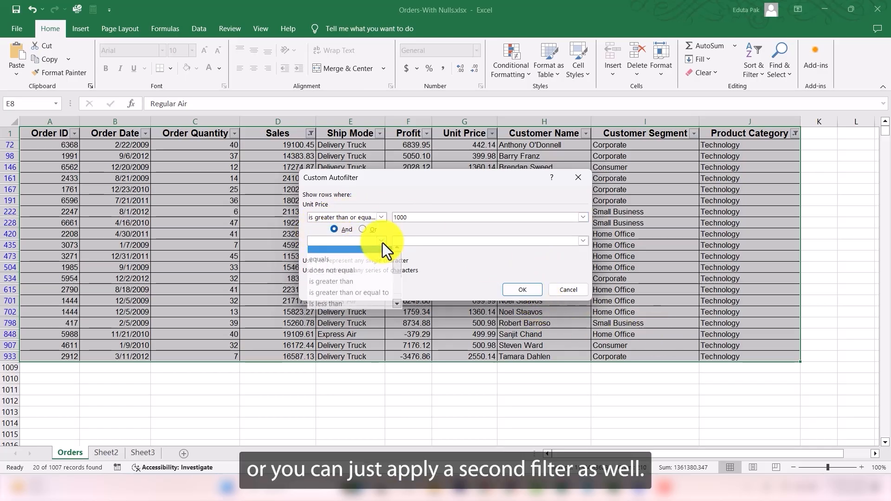
left_click(358, 306)
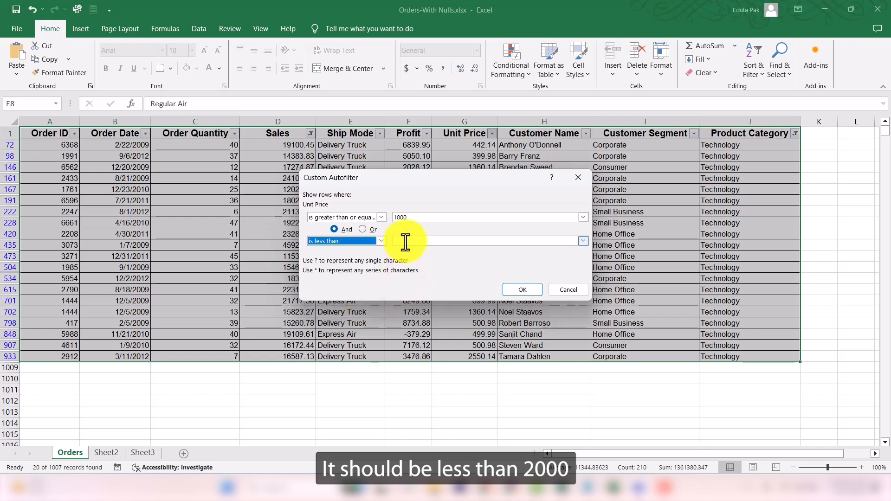
type("2000")
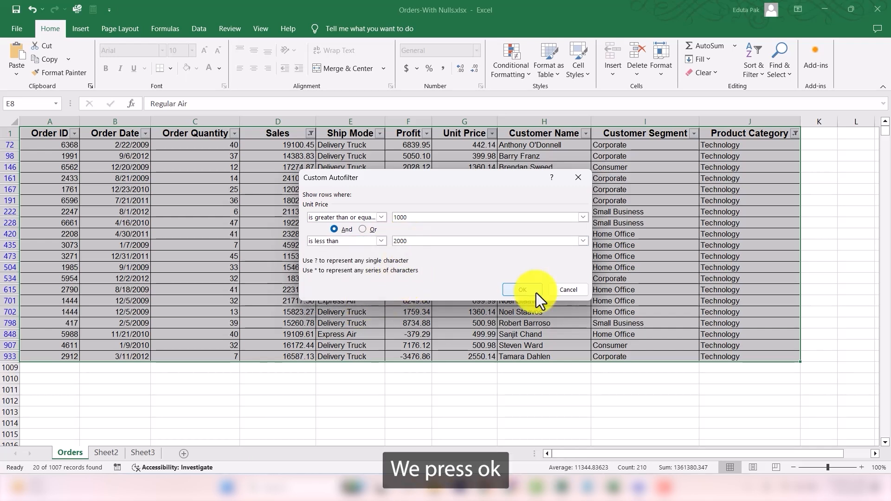
left_click(525, 292)
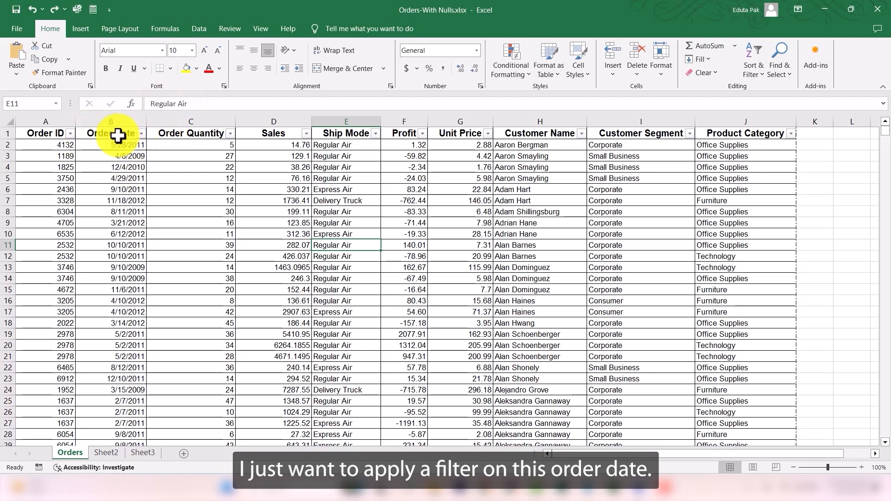
Step: Filter Order Date to show only the year 2012 and scroll through the filtered orders
left_click(141, 134)
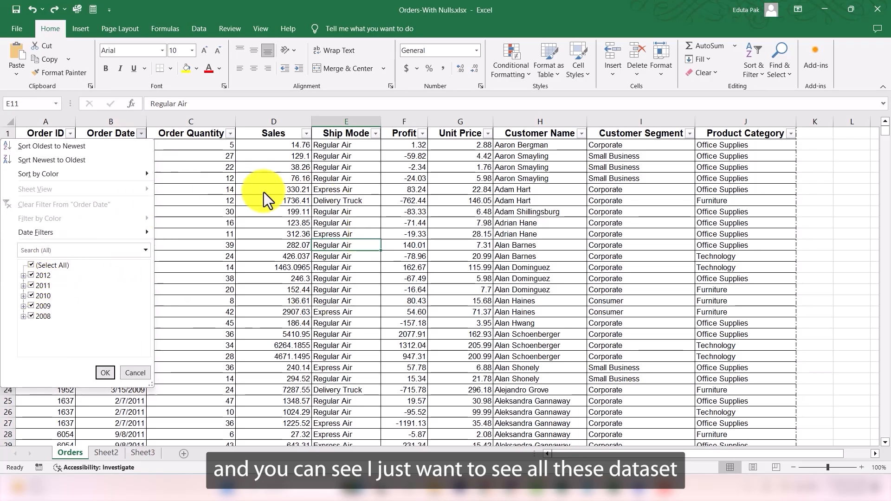
left_click(30, 316)
left_click(29, 306)
left_click(31, 297)
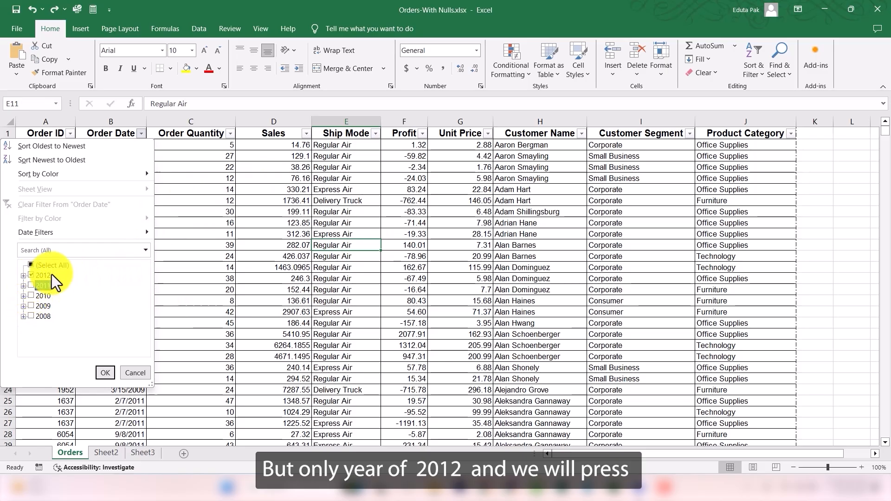
left_click(104, 371)
left_click(104, 374)
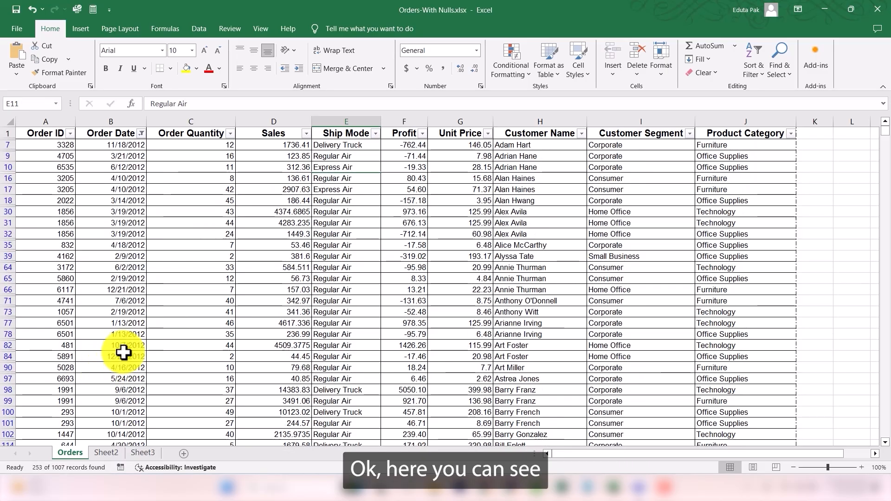
scroll(133, 172, "down", 3)
scroll(132, 171, "down", 5)
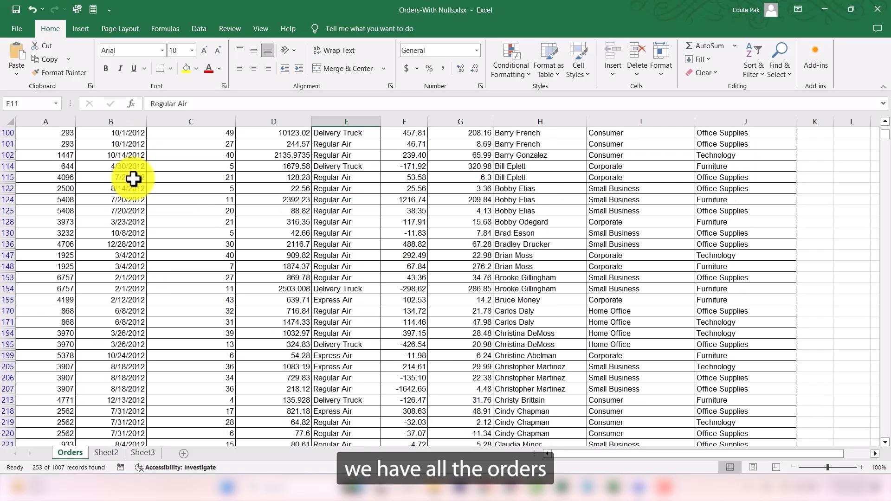
scroll(131, 179, "up", 8)
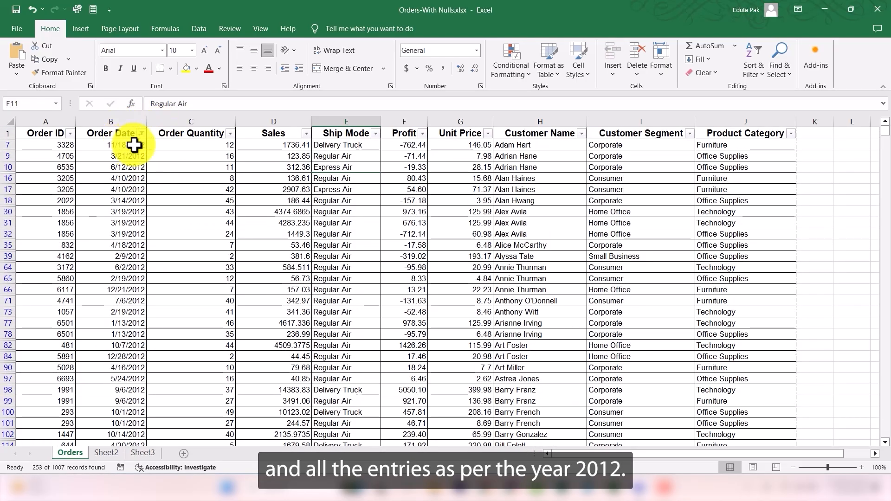
scroll(136, 186, "down", 4)
scroll(135, 204, "down", 12)
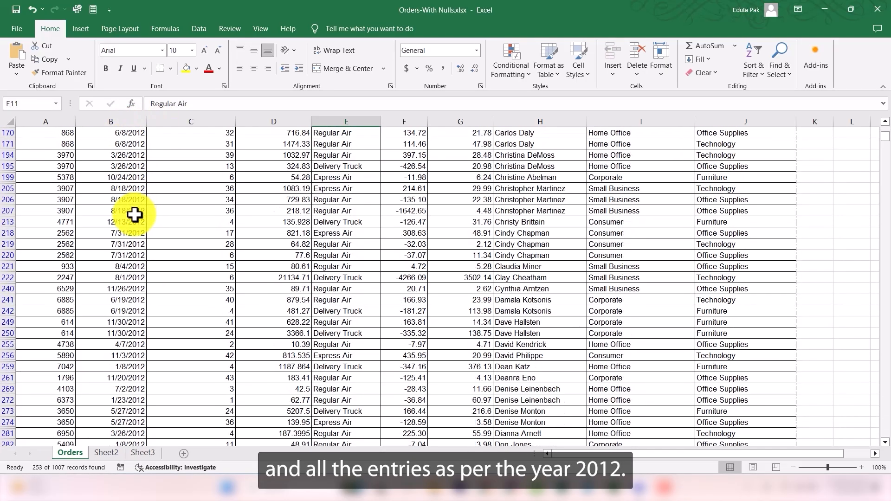
scroll(127, 274, "up", 13)
scroll(129, 285, "up", 5)
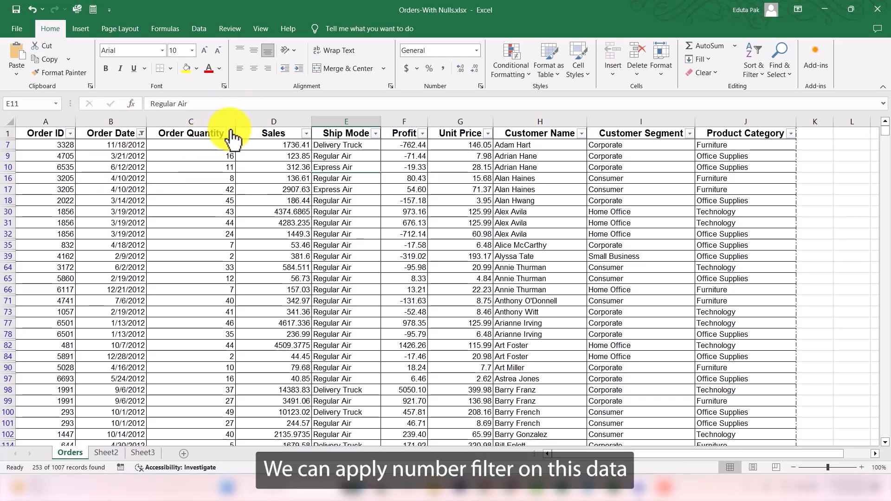
left_click(375, 134)
left_click(580, 135)
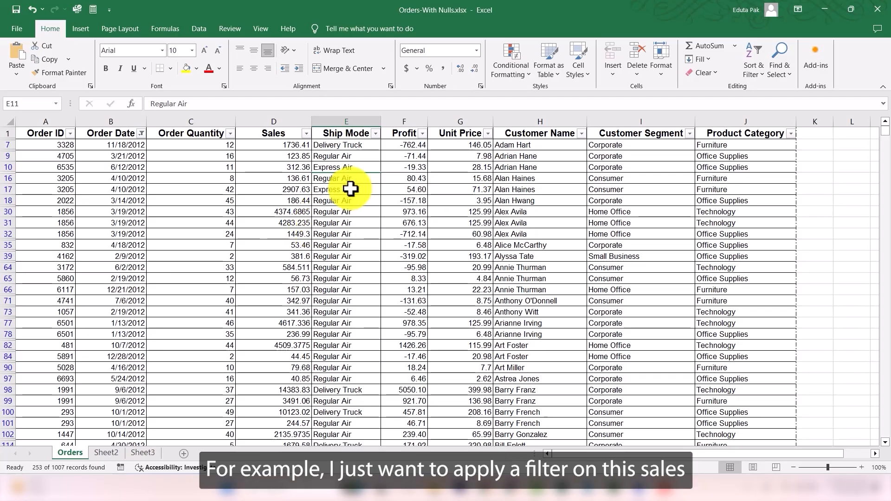
Step: Apply a custom Sales filter showing values greater than 1000 and less than 5000, then scroll through the filtered rows
left_click(306, 134)
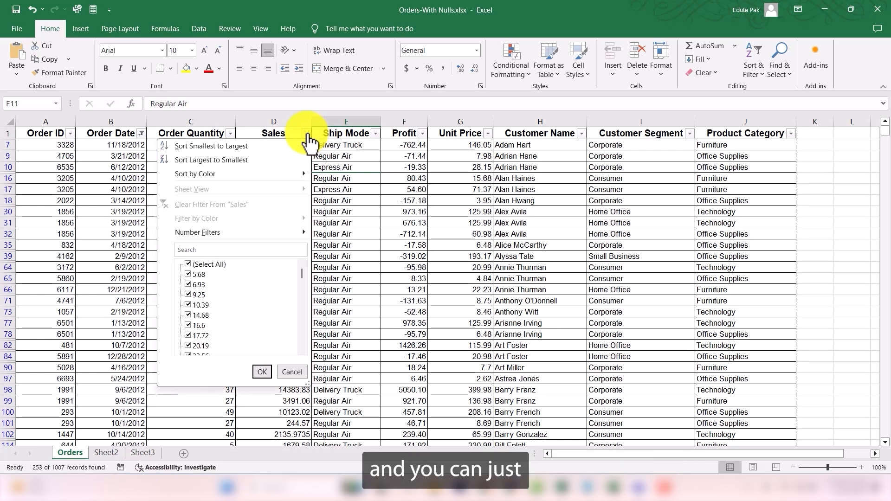
mouse_move(286, 231)
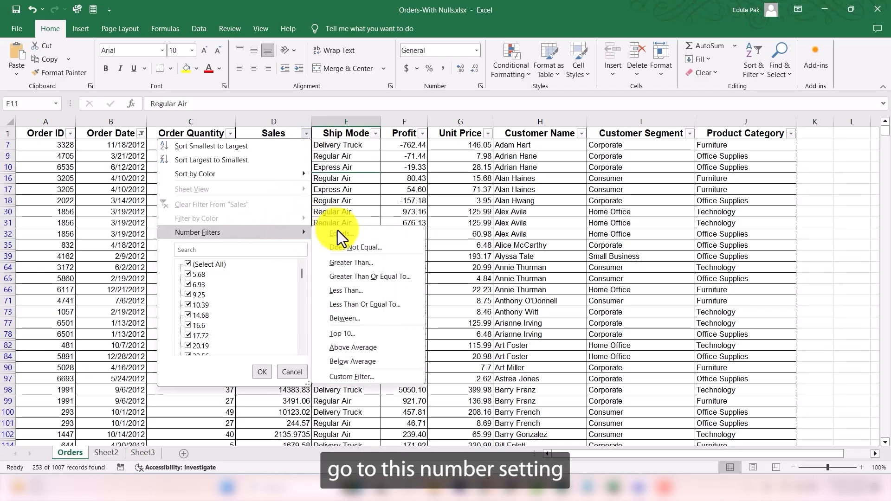
left_click(359, 377)
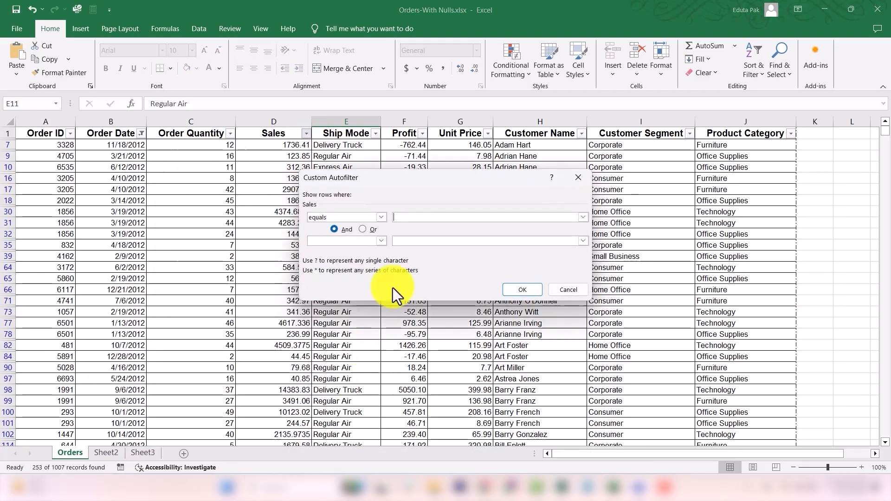
left_click(380, 221)
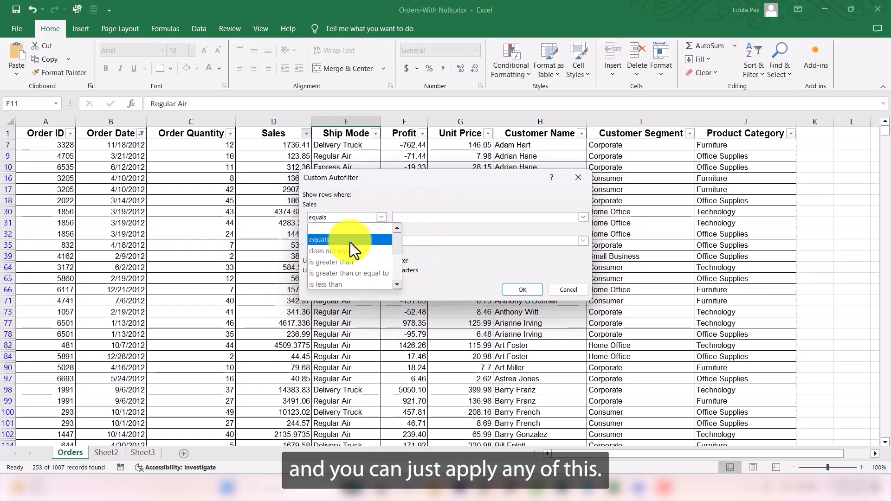
left_click(333, 263)
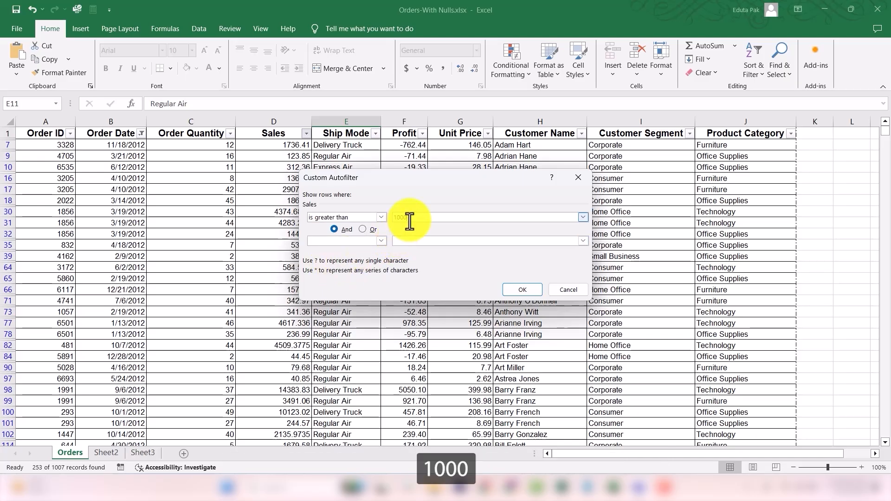
left_click(350, 241)
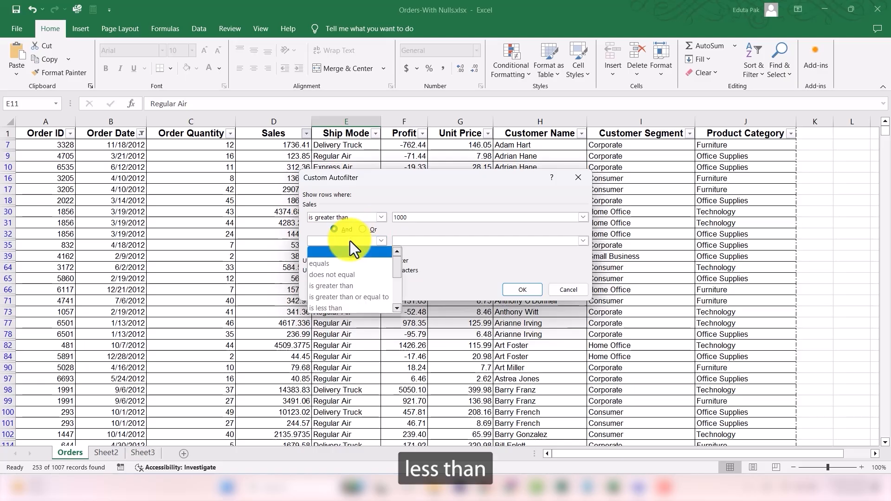
left_click(339, 306)
left_click(411, 241)
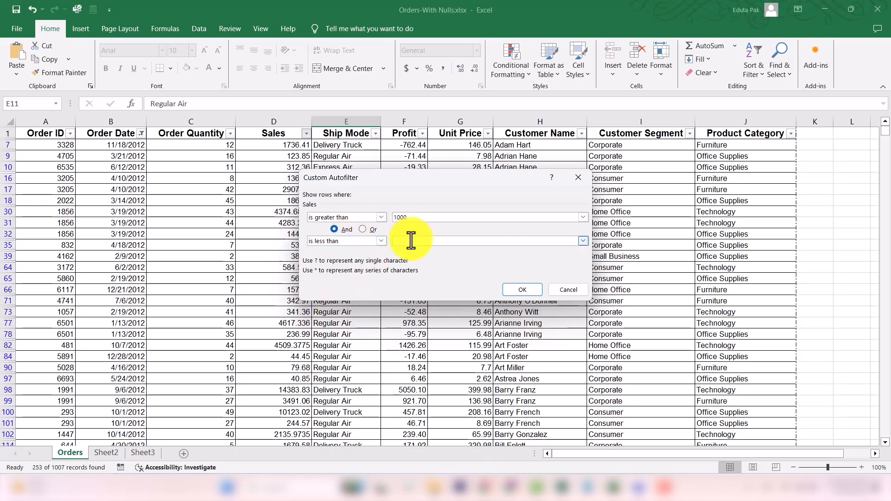
type("5")
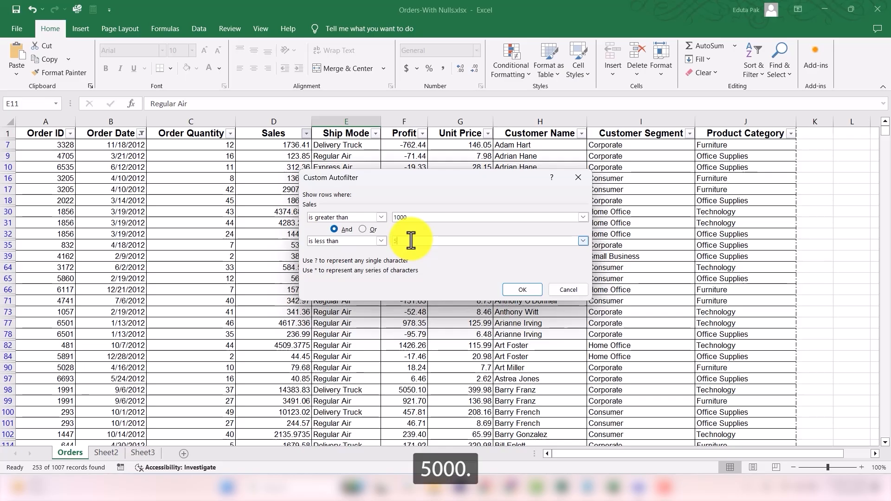
type("000")
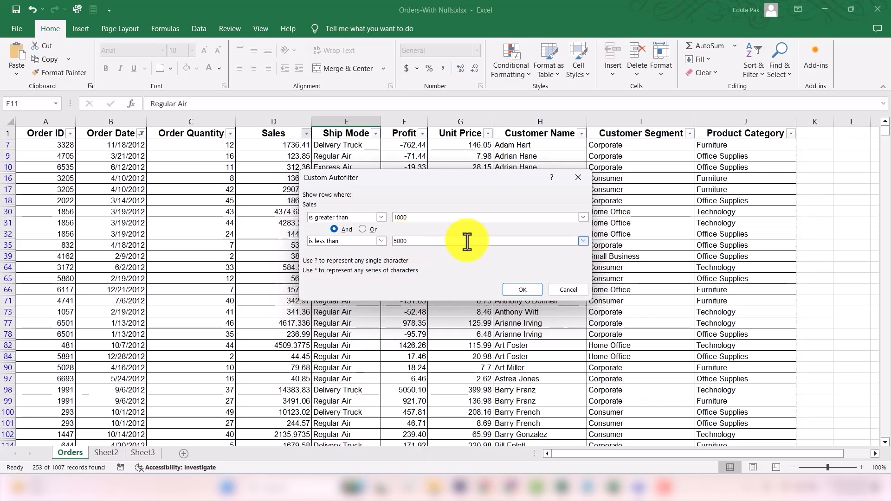
left_click(523, 289)
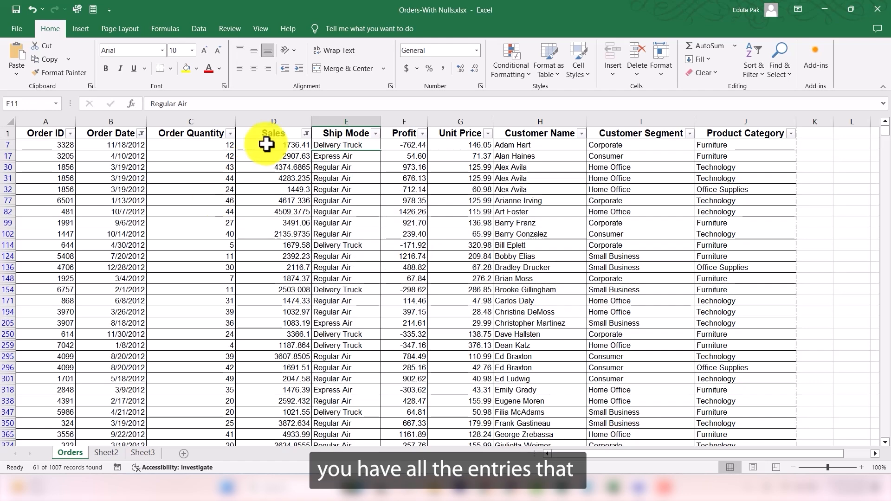
scroll(268, 143, "down", 10)
scroll(293, 244, "up", 2)
scroll(290, 251, "down", 8)
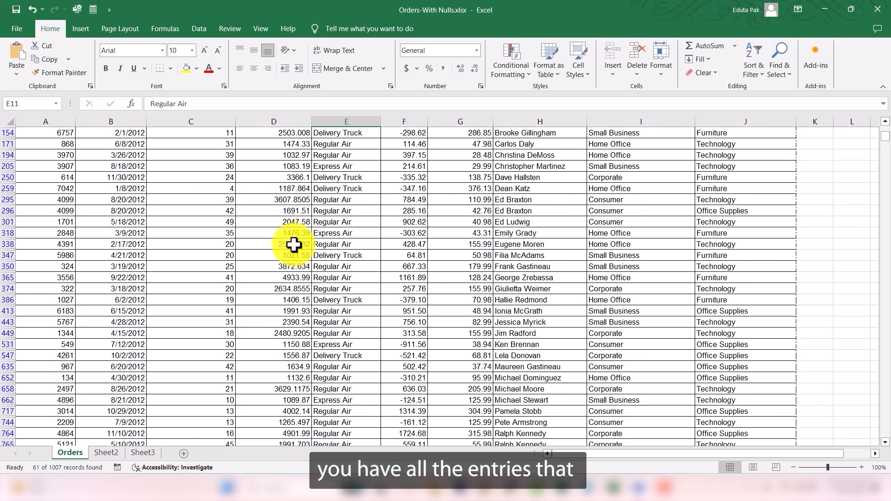
scroll(290, 256, "down", 2)
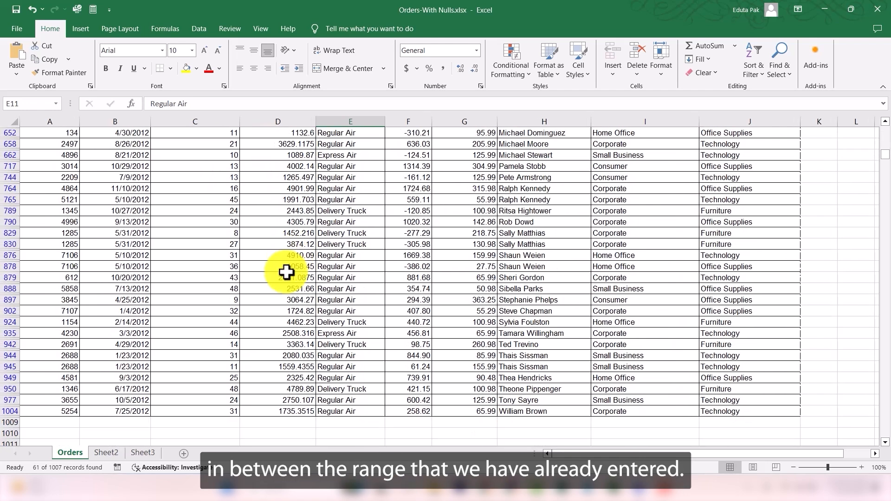
scroll(279, 251, "up", 10)
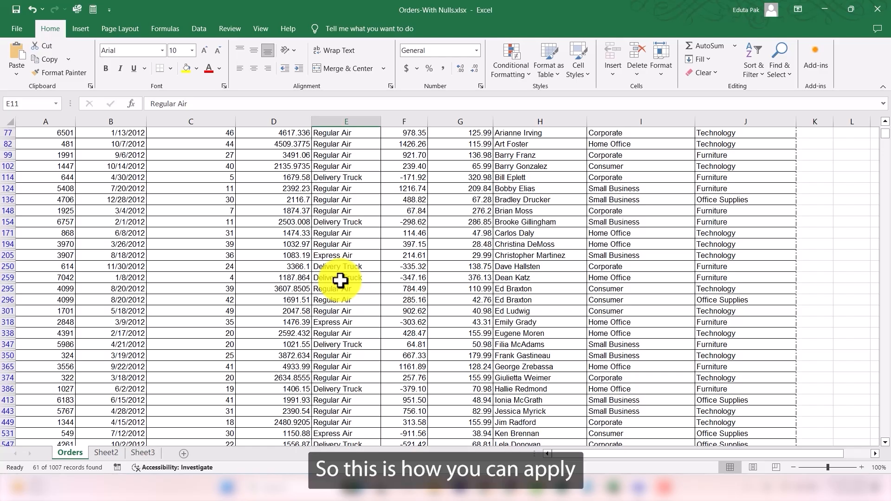
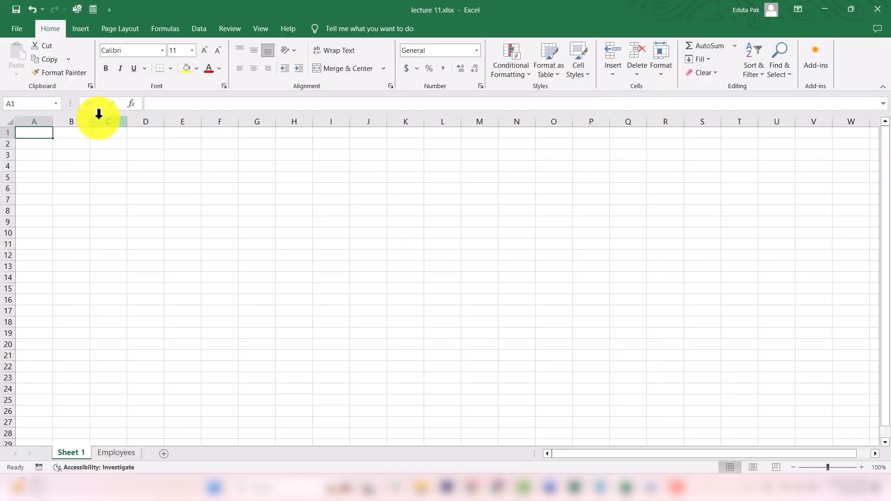
Step: Switch to the Employees sheet
left_click(116, 453)
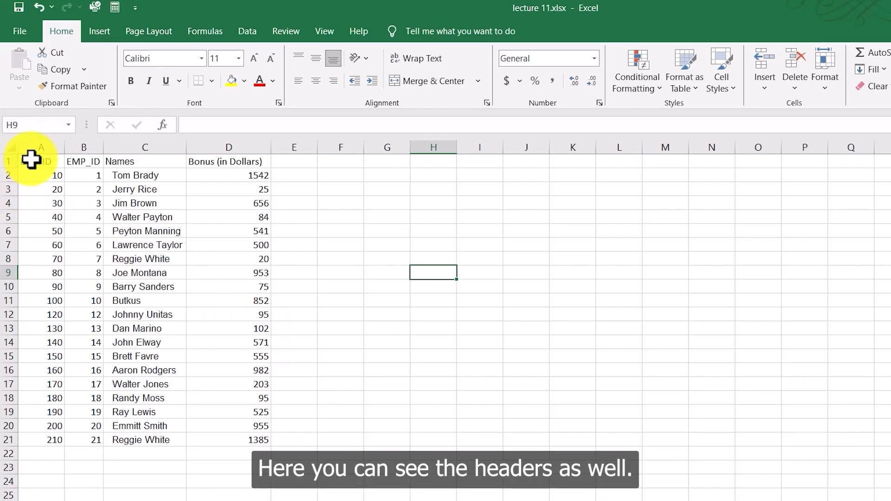
left_click_drag(31, 159, 241, 163)
left_click(376, 221)
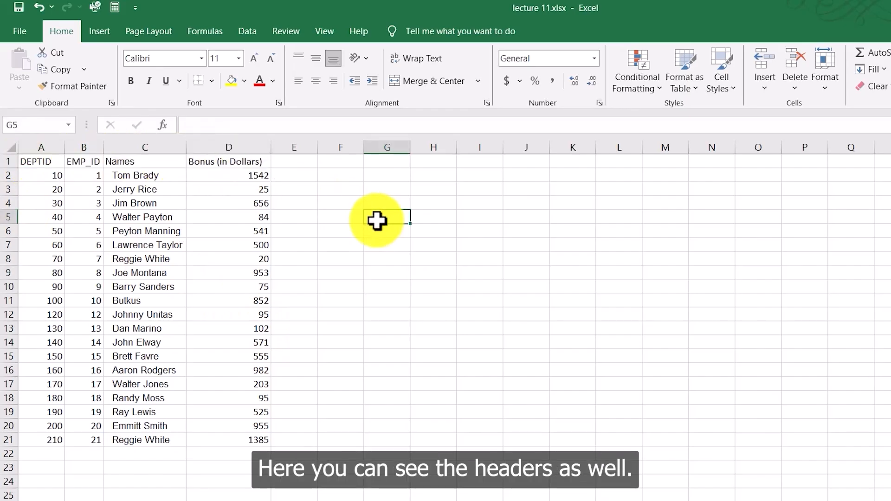
Step: Convert the range A1:D21 into a table whose first row holds headers
left_click_drag(40, 159, 226, 436)
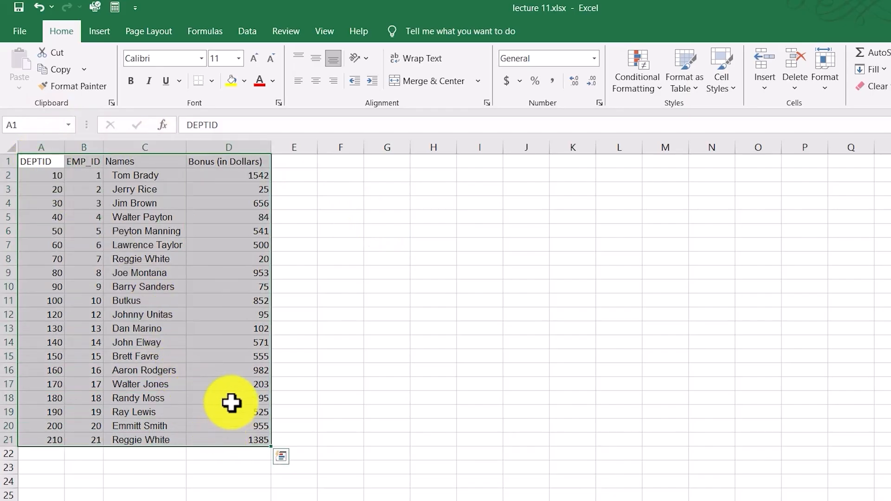
left_click(98, 31)
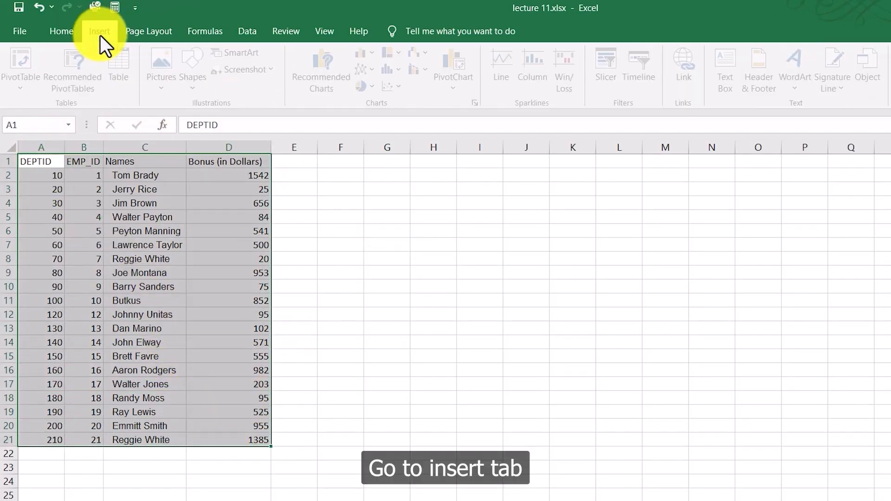
left_click(127, 71)
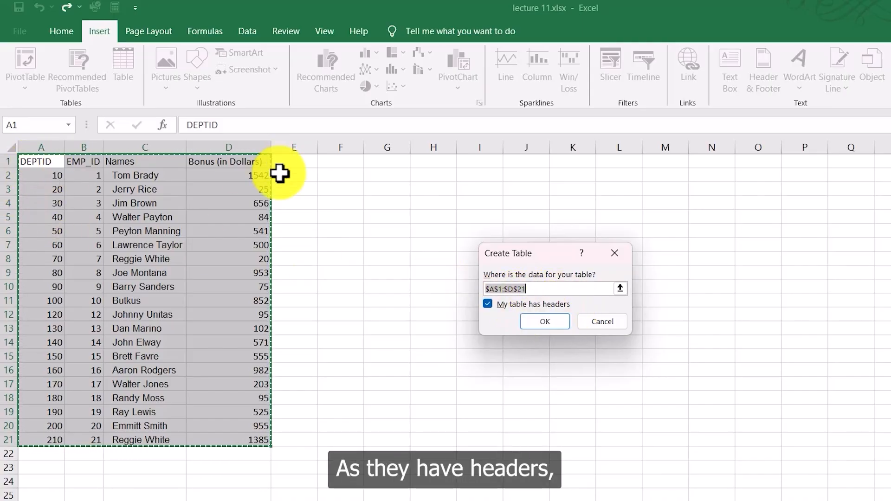
left_click(538, 325)
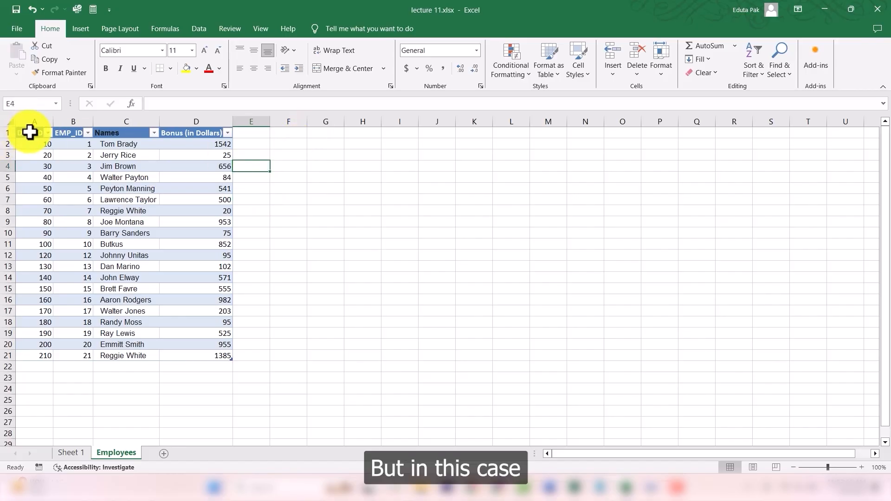
left_click_drag(29, 133, 188, 344)
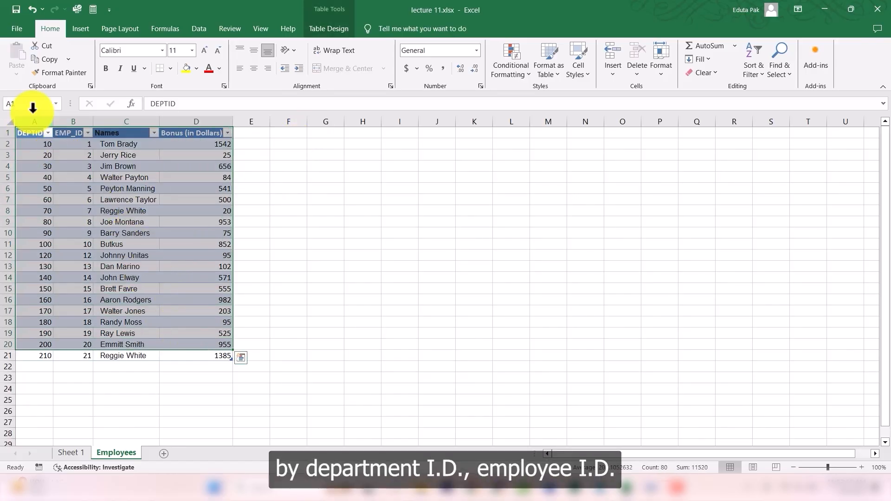
left_click(124, 133)
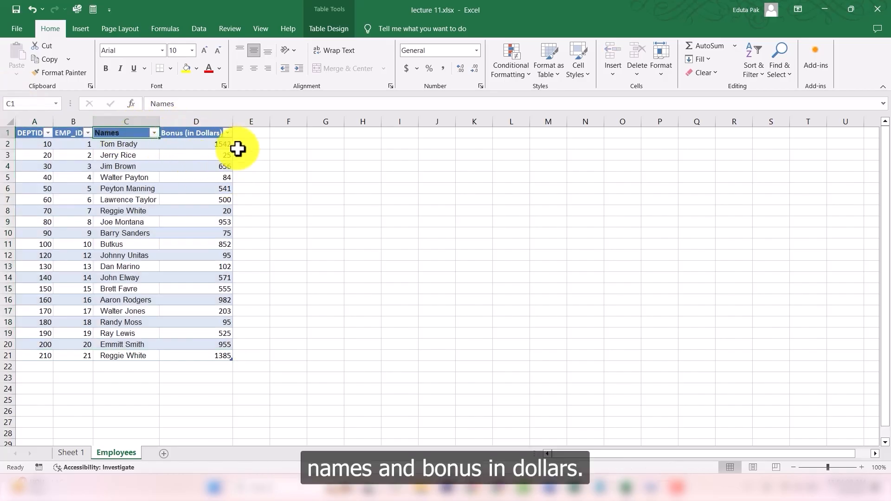
left_click_drag(38, 136, 189, 356)
left_click(306, 301)
left_click_drag(306, 301, 321, 301)
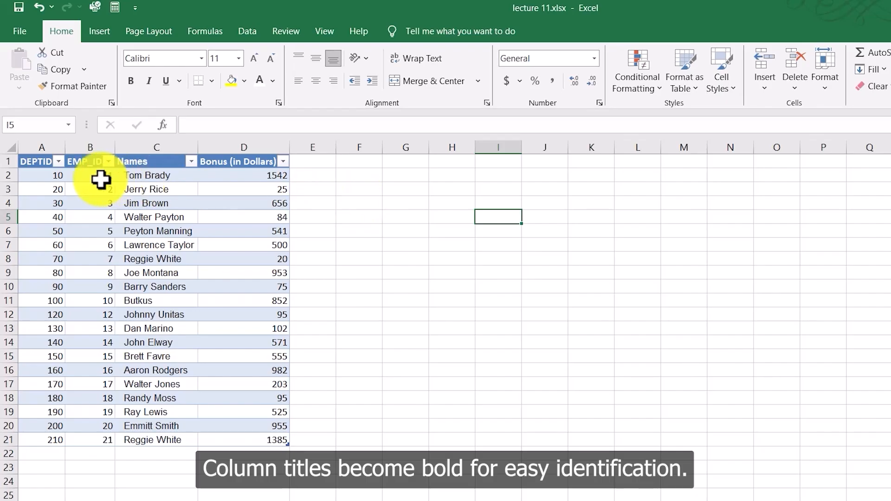
left_click_drag(40, 167, 241, 167)
left_click(359, 203)
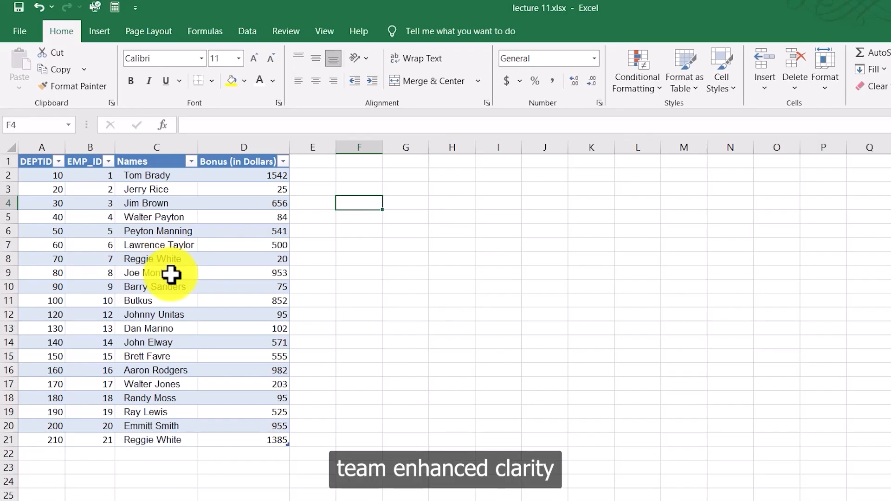
left_click(42, 162)
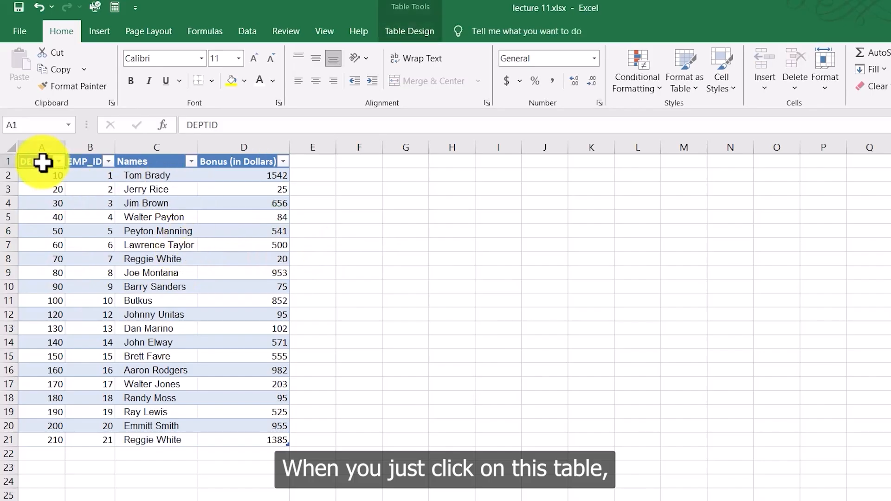
left_click(411, 32)
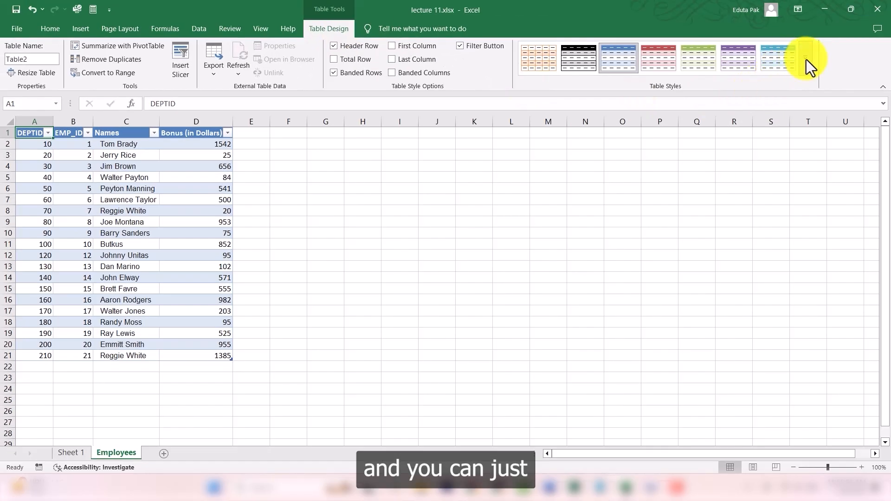
left_click(807, 59)
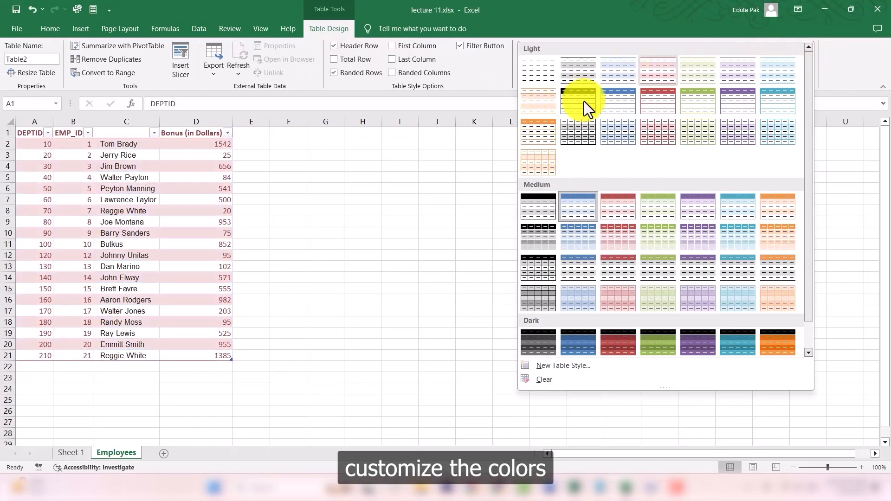
key("Escape")
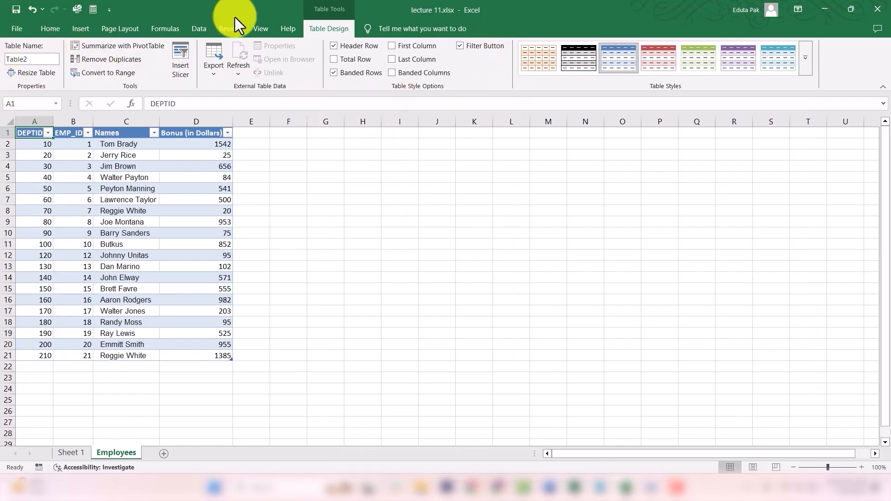
left_click(289, 222)
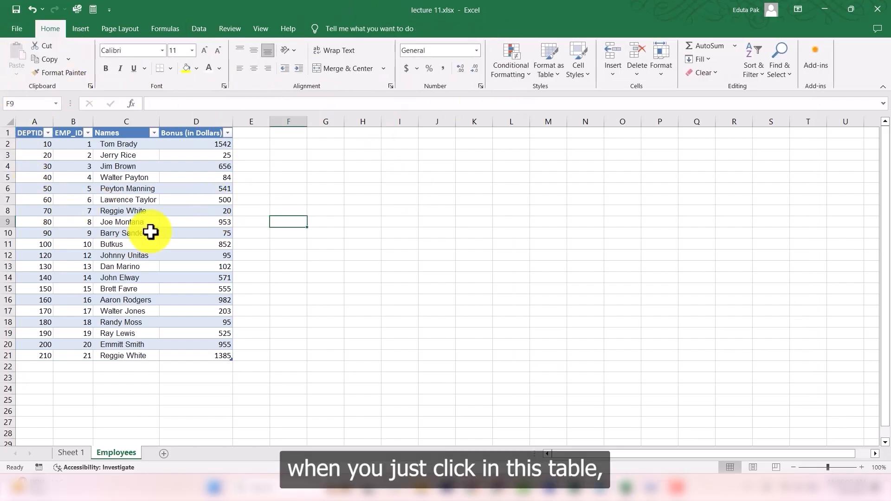
left_click(459, 190)
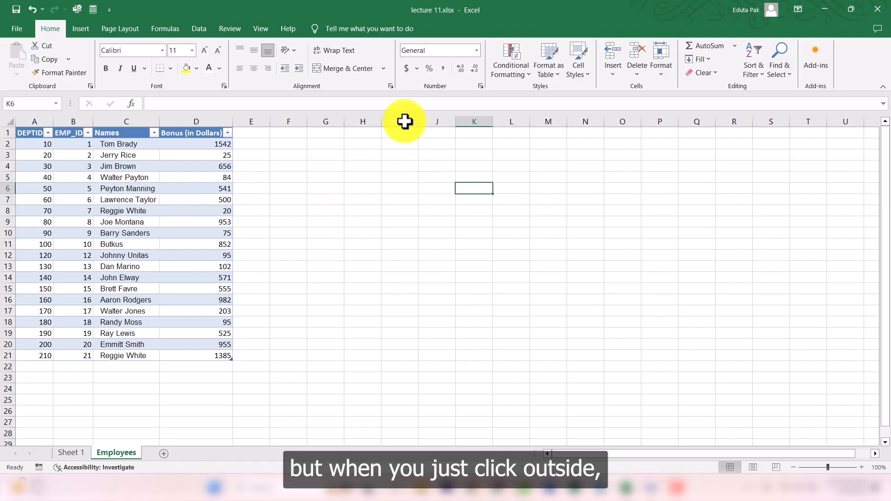
left_click(287, 244)
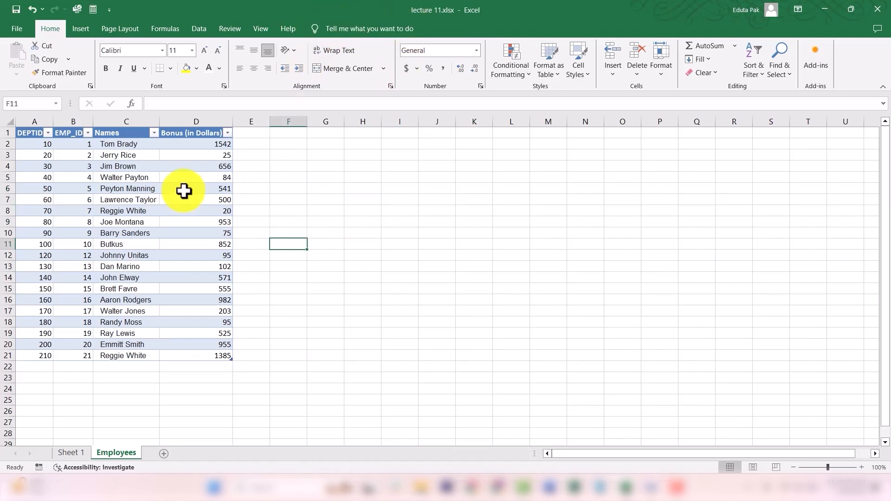
Step: Apply a purple medium table style to the employees table
left_click(183, 223)
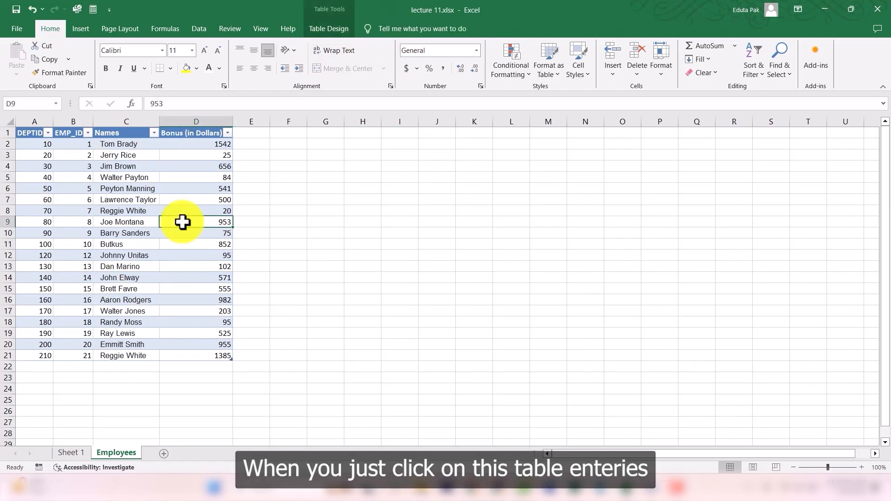
left_click(325, 30)
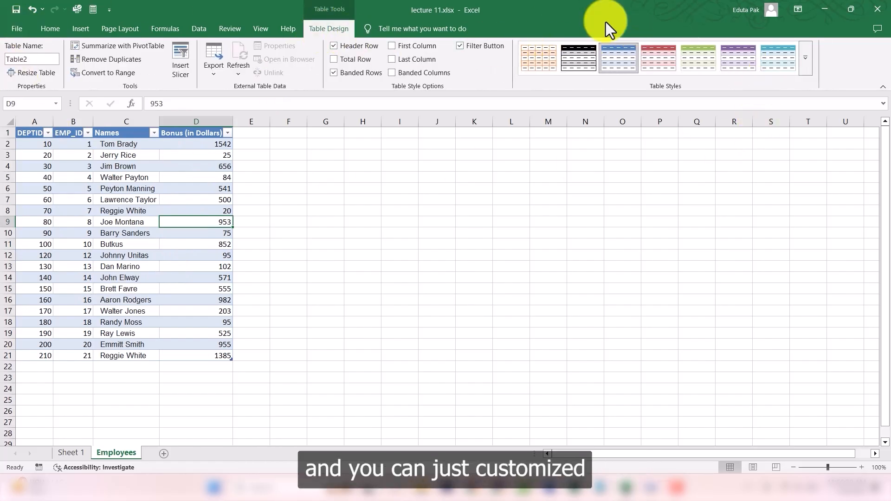
left_click(805, 58)
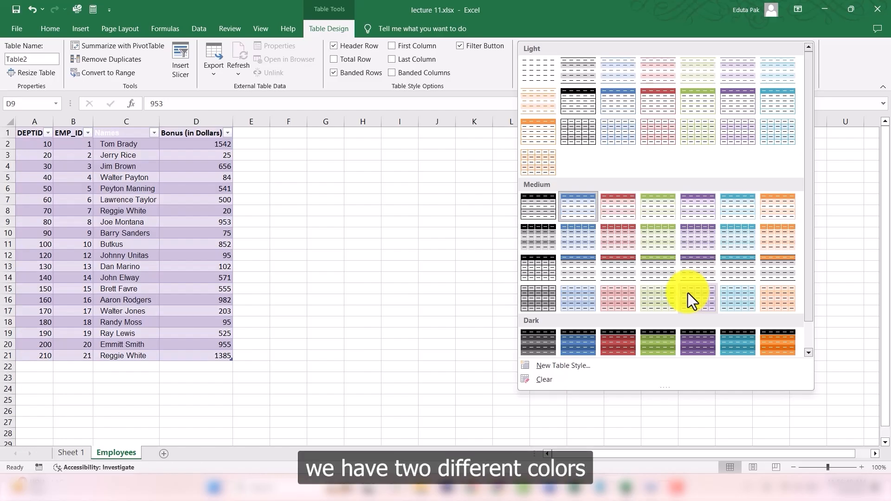
left_click(688, 293)
left_click(388, 243)
left_click_drag(40, 144, 230, 342)
left_click(287, 321)
left_click(246, 212)
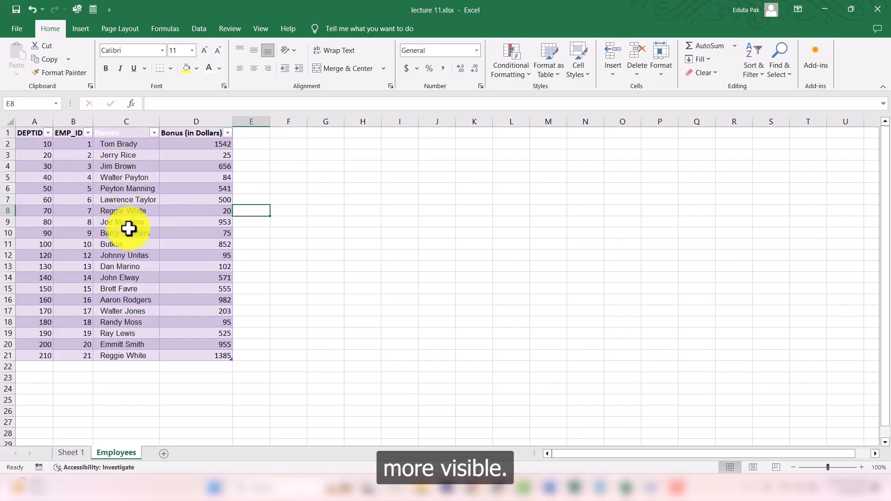
Step: Change the font color of the Names header cell to a dark color
left_click(128, 134)
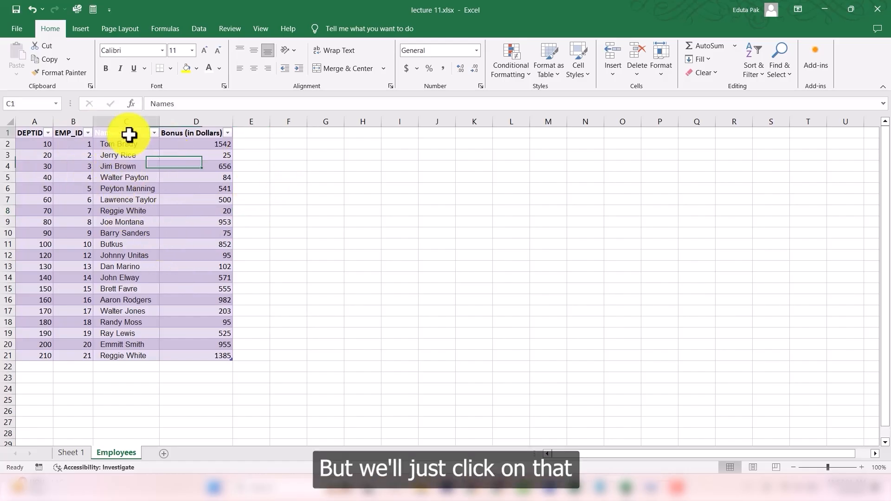
left_click(219, 68)
left_click(217, 103)
left_click(335, 165)
left_click_drag(35, 135, 207, 354)
left_click(291, 309)
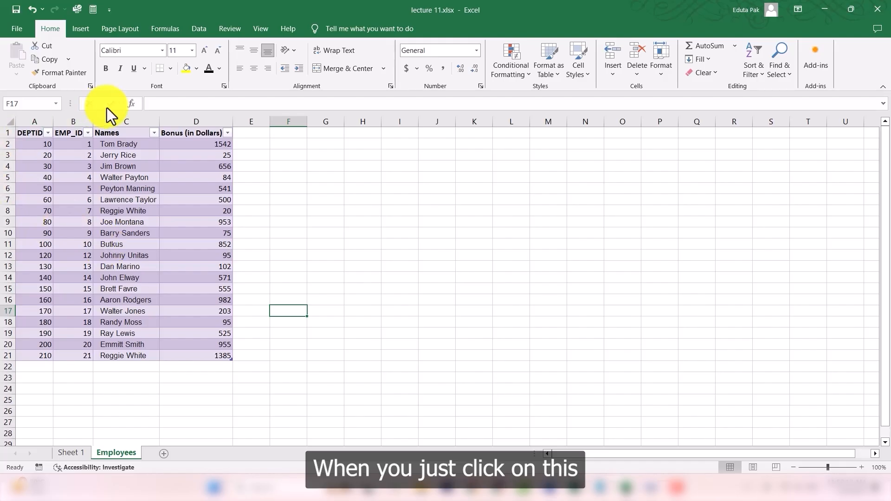
left_click(85, 147)
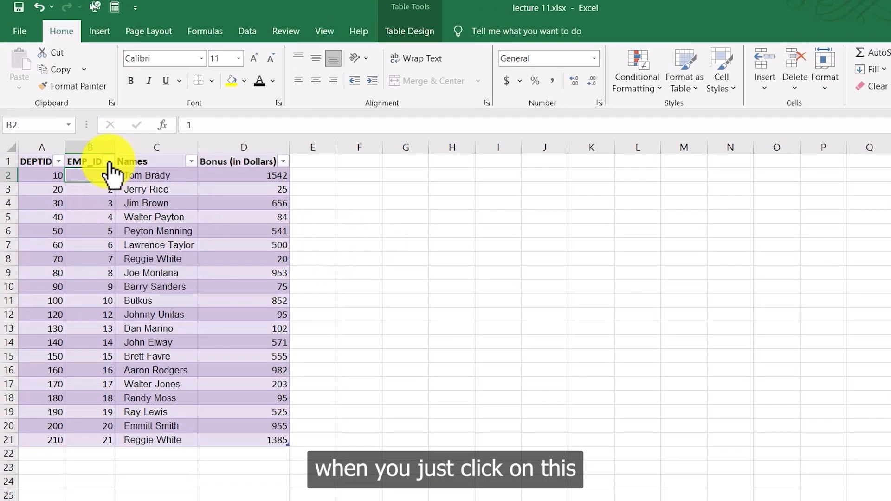
left_click(109, 163)
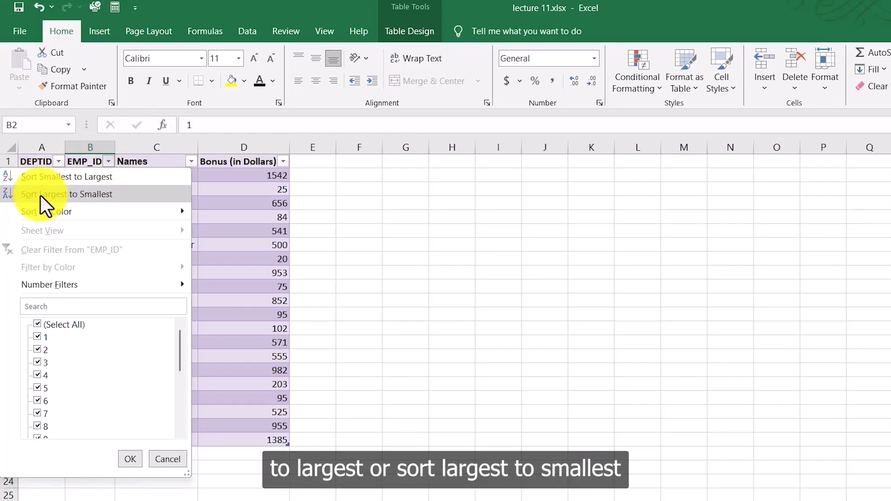
left_click(238, 193)
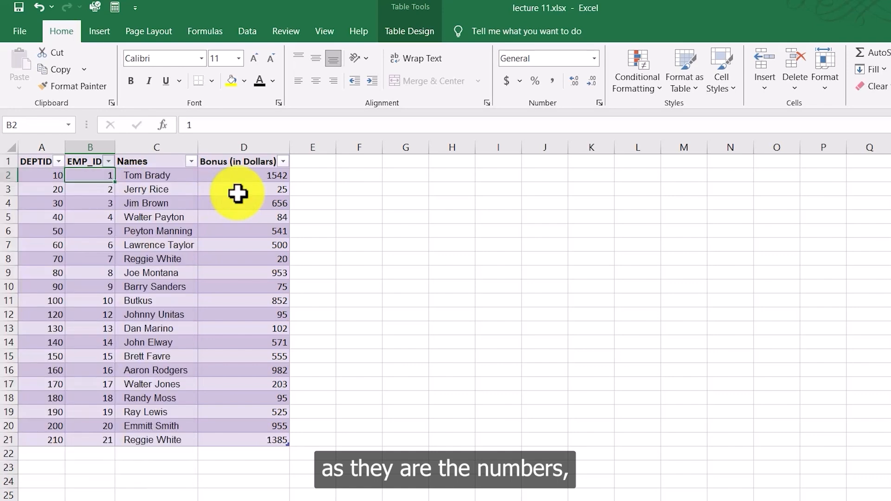
left_click(191, 161)
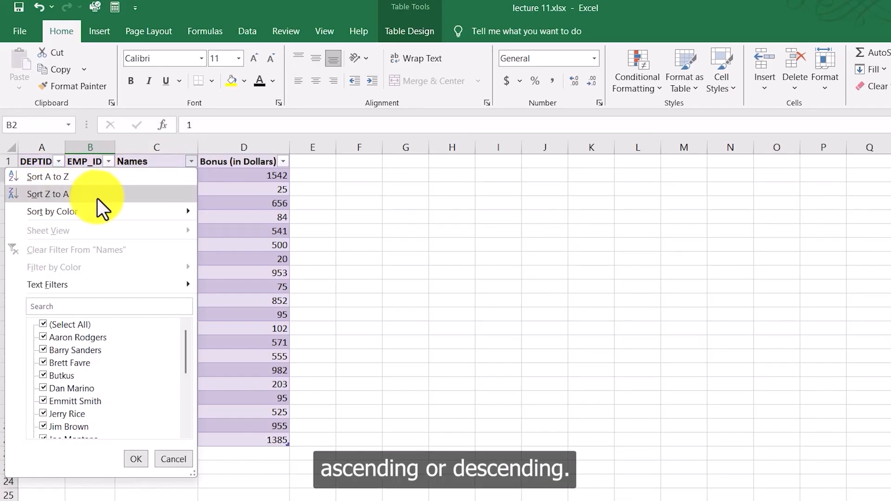
left_click(211, 207)
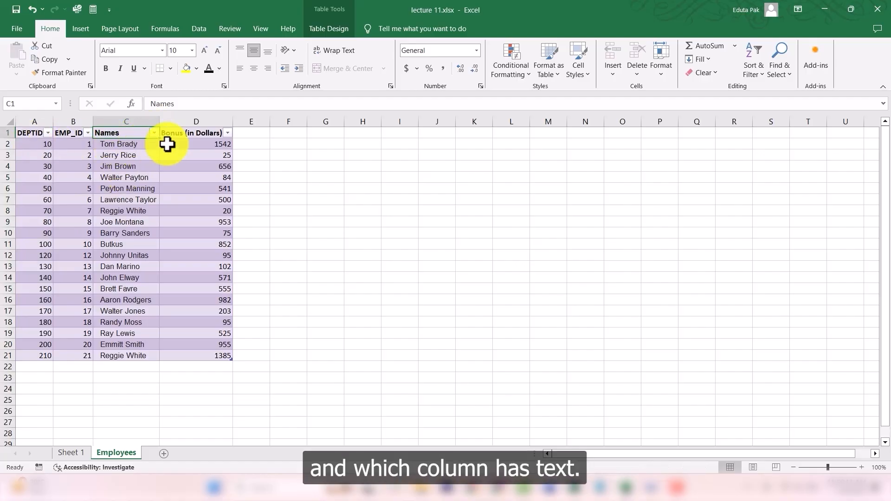
left_click(154, 133)
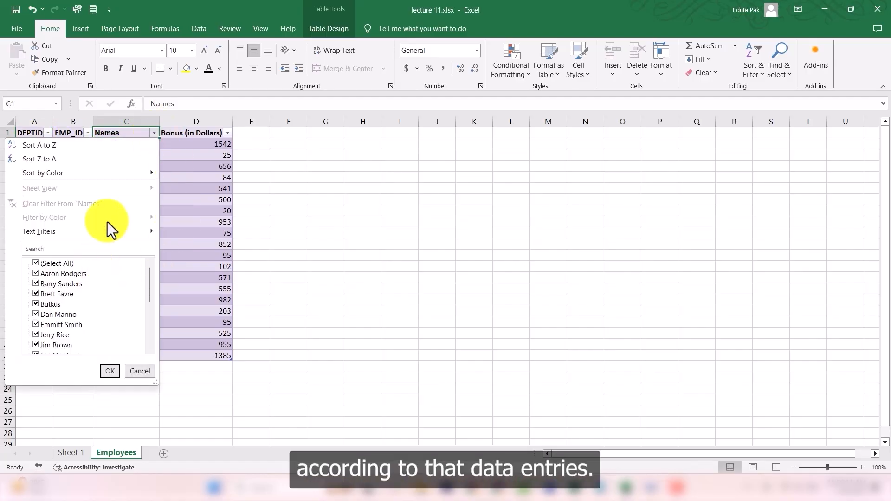
left_click(207, 191)
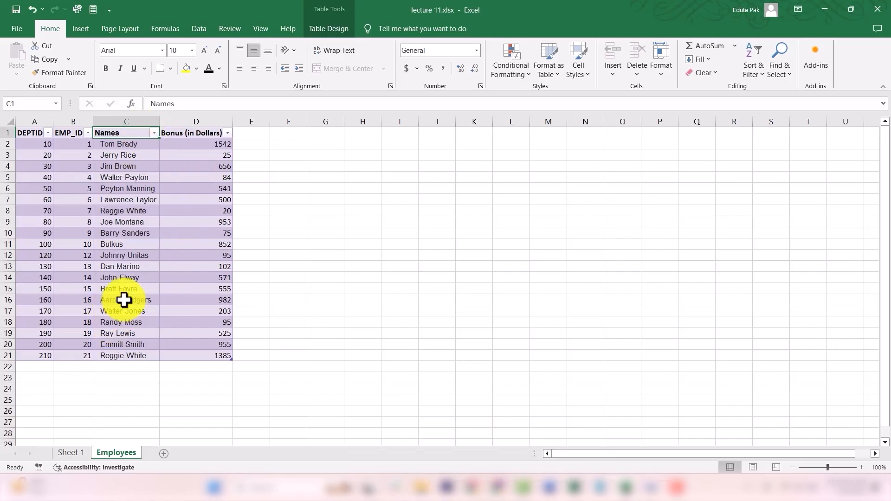
Step: Sort the table by the Names column from A to Z
left_click(154, 133)
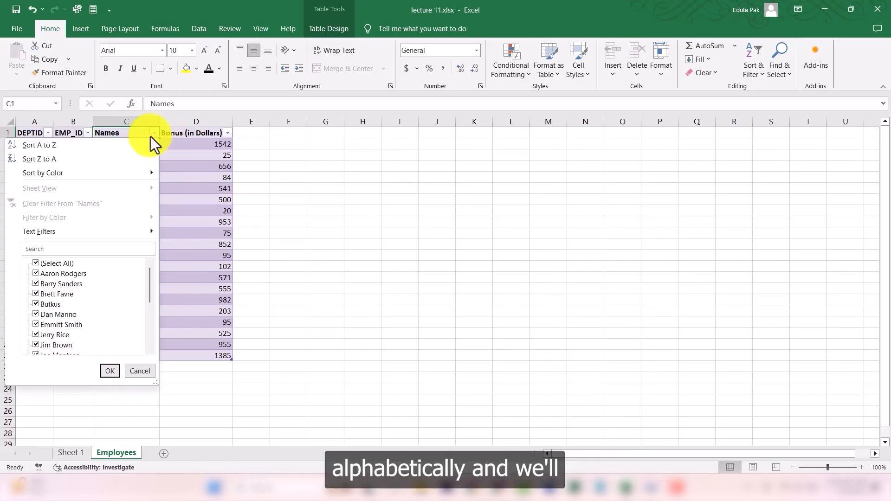
left_click(39, 146)
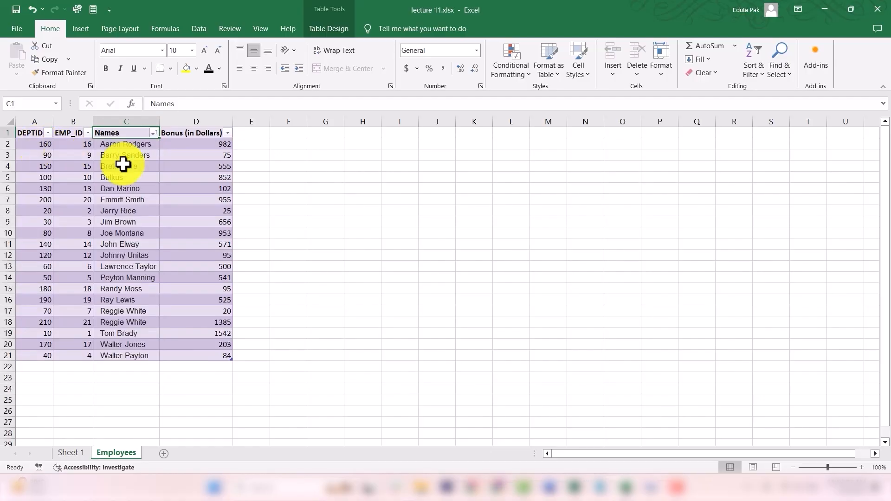
left_click(124, 134)
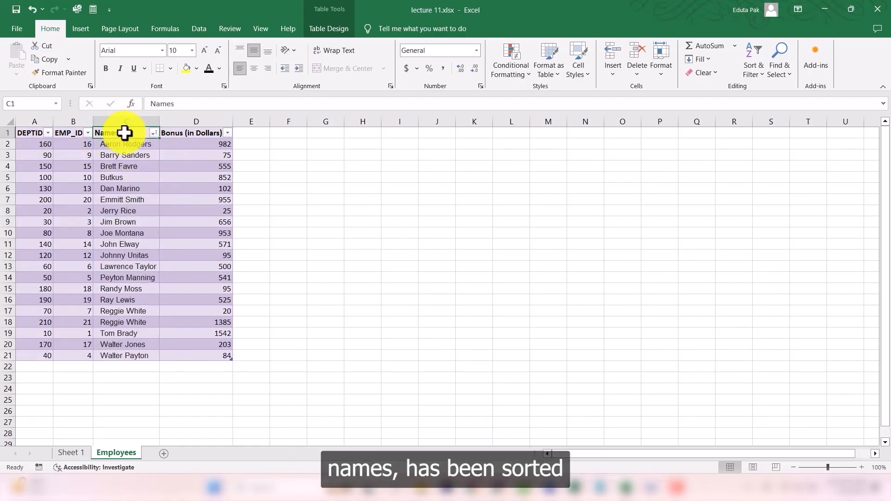
left_click(125, 121)
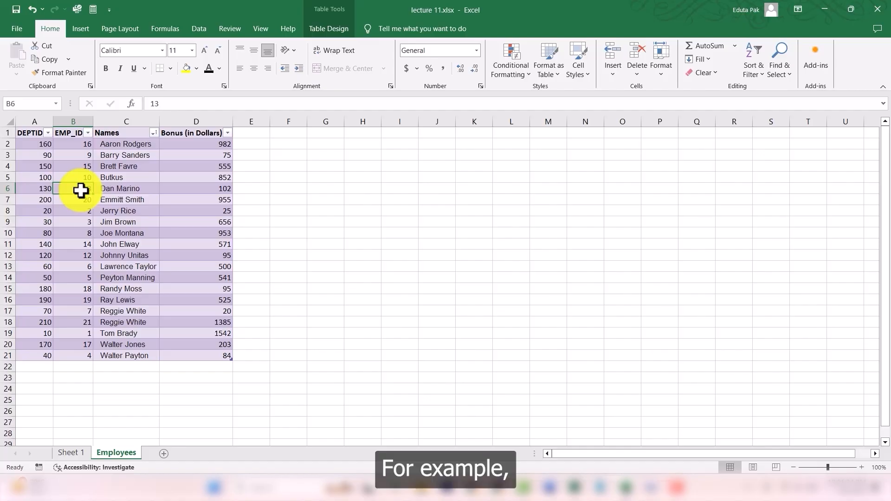
Step: Apply a custom number filter to the EMP_ID column showing values greater than 10 and less than 20
left_click(88, 134)
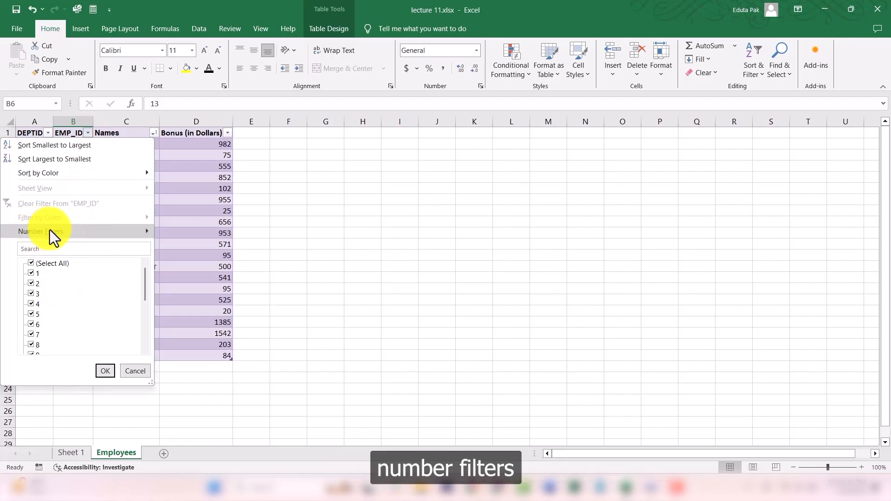
mouse_move(49, 230)
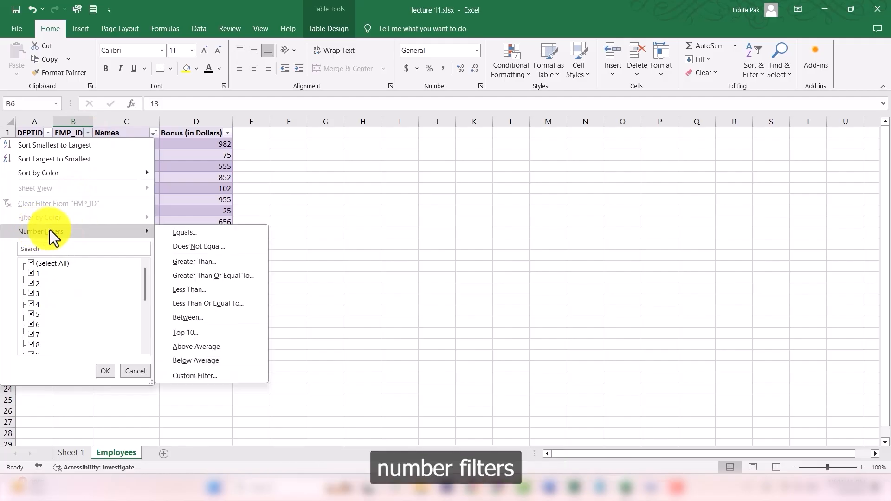
left_click(192, 376)
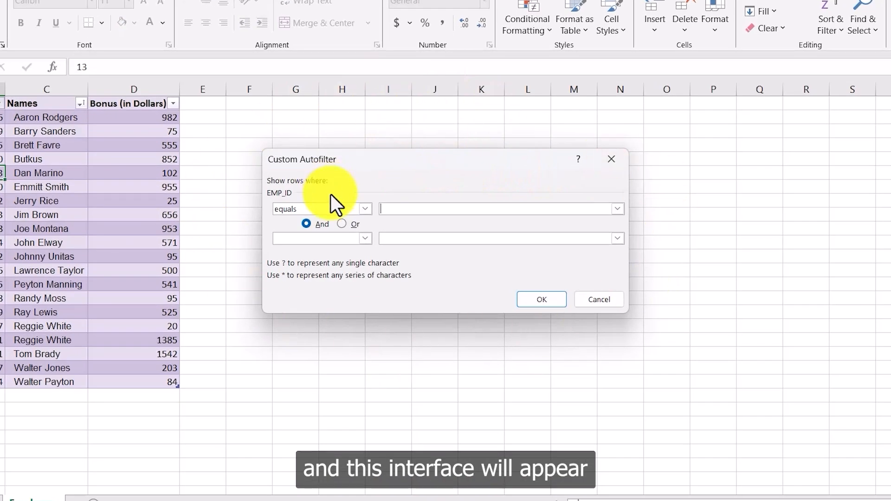
left_click(364, 209)
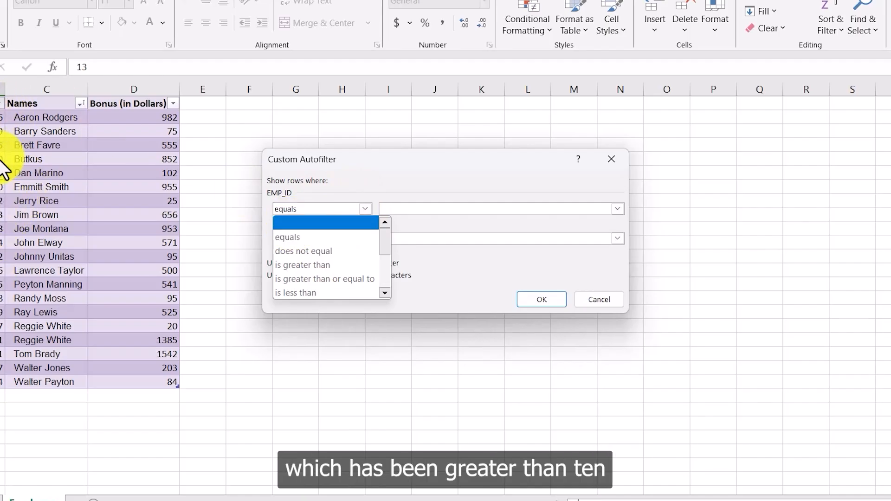
left_click(324, 265)
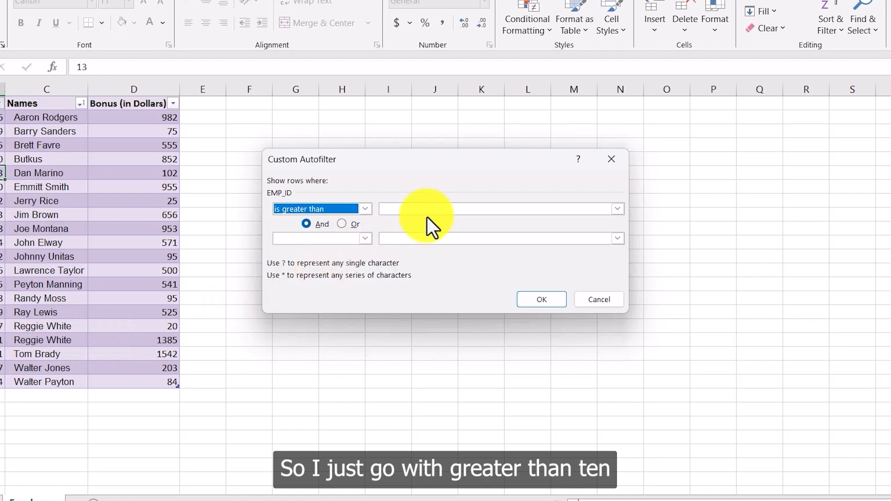
left_click(428, 210)
type("10")
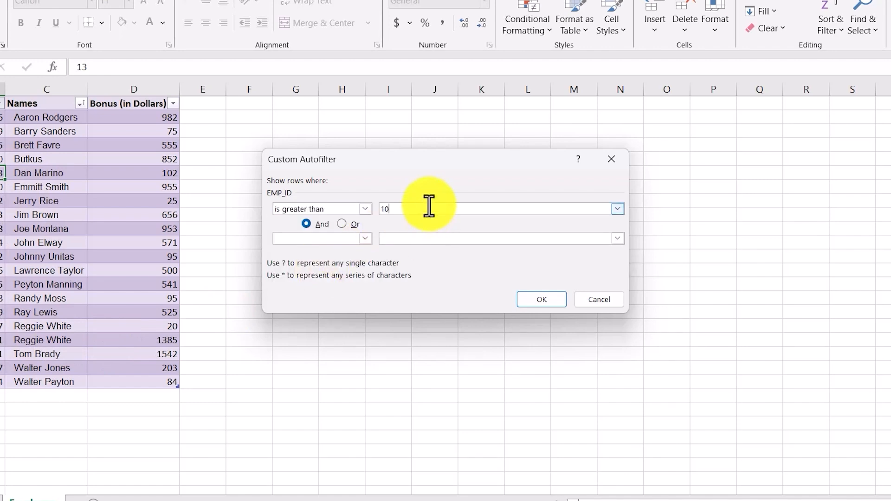
left_click(341, 238)
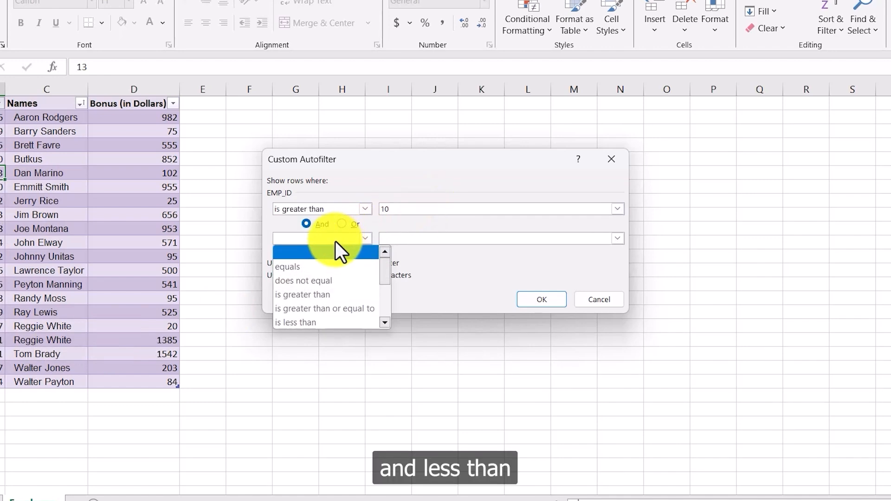
left_click(312, 321)
left_click(468, 241)
type("20")
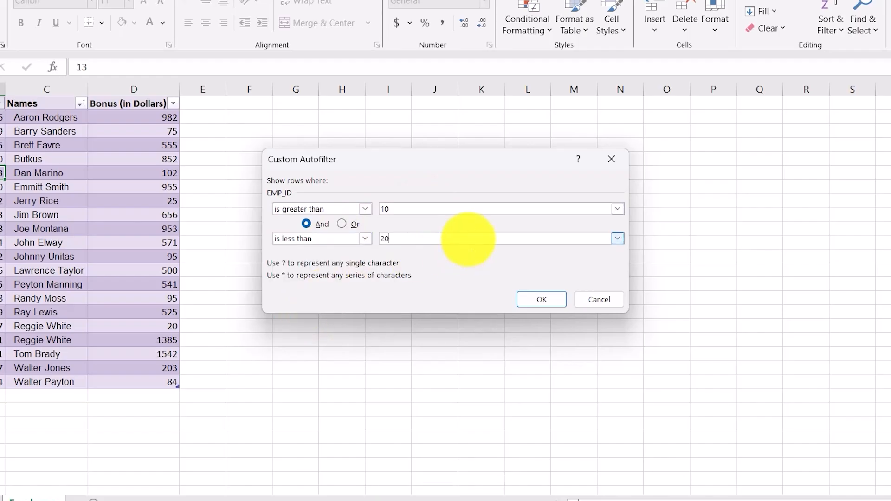
left_click(537, 300)
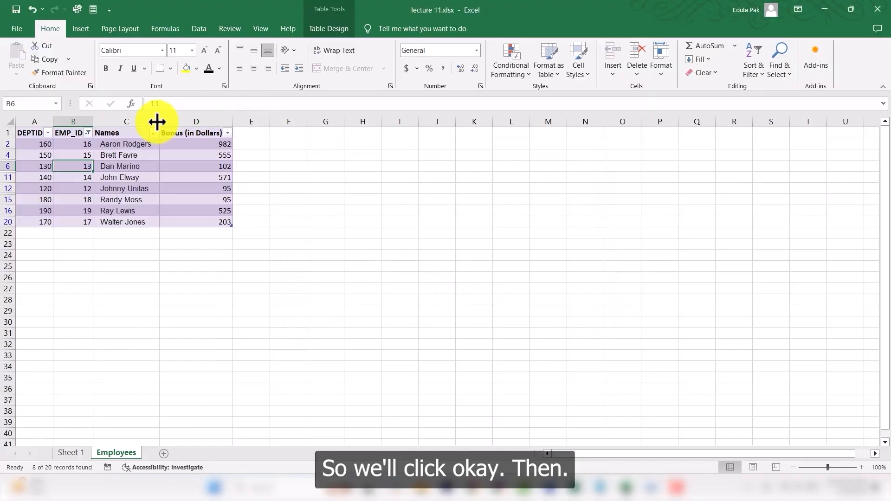
Step: Undo the custom filter on the EMP_ID column
left_click_drag(288, 266, 85, 218)
left_click(132, 232)
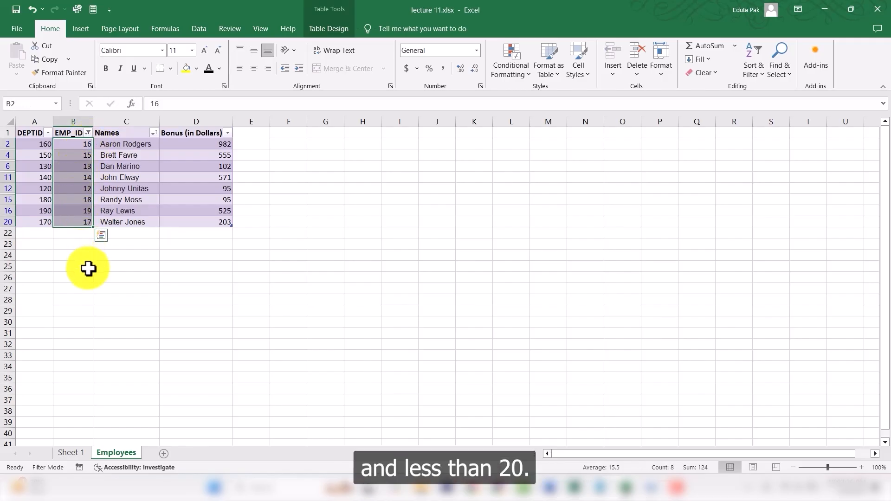
left_click(172, 286)
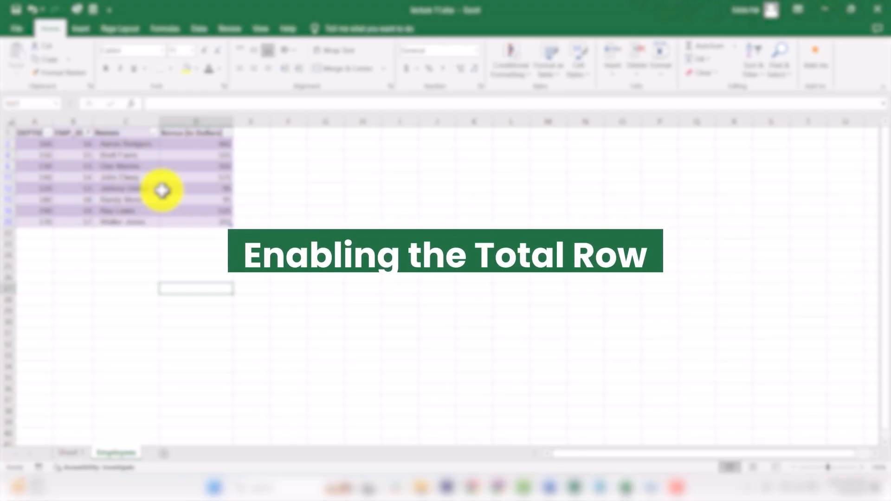
left_click(174, 253)
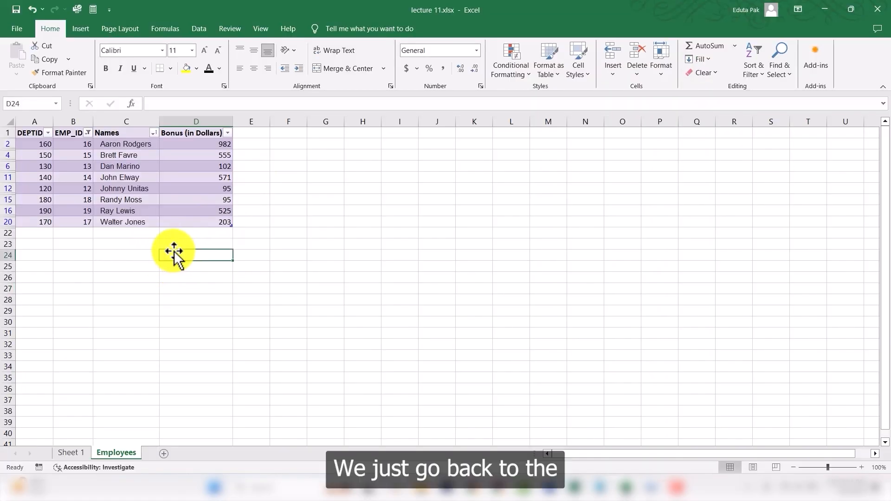
key("ctrl+z")
Step: Enable the total row for the employees table
left_click(301, 222)
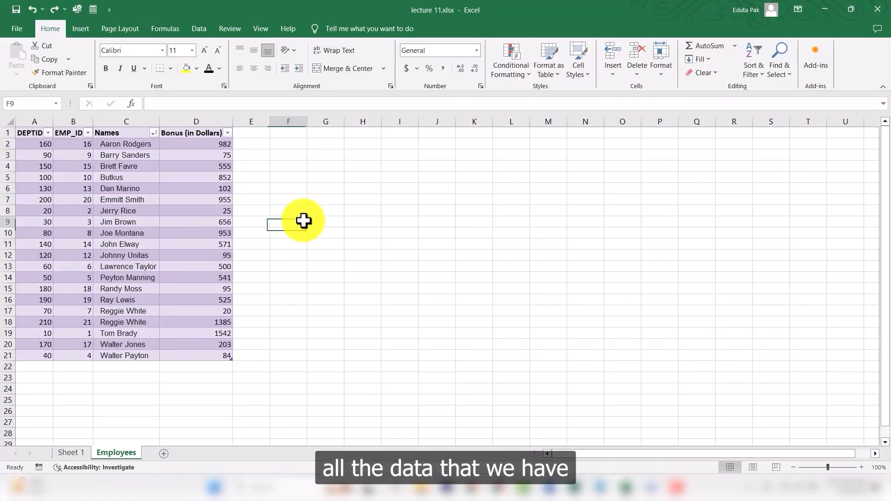
left_click(173, 385)
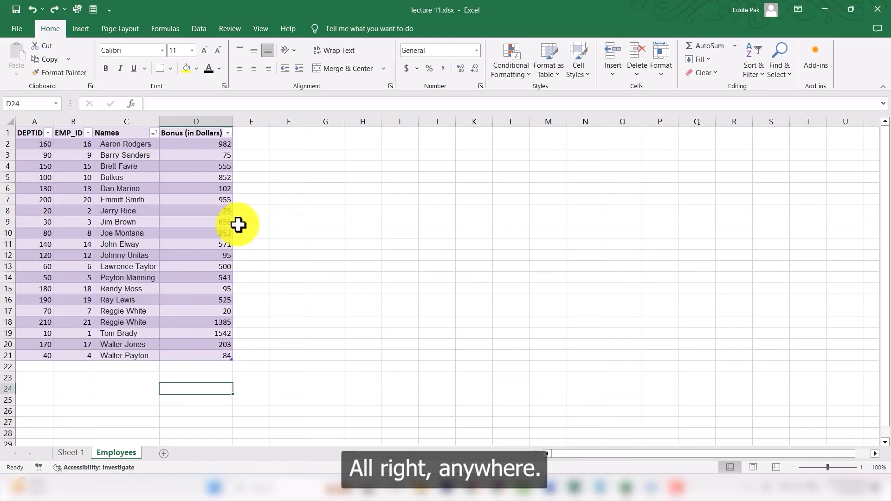
left_click(189, 292)
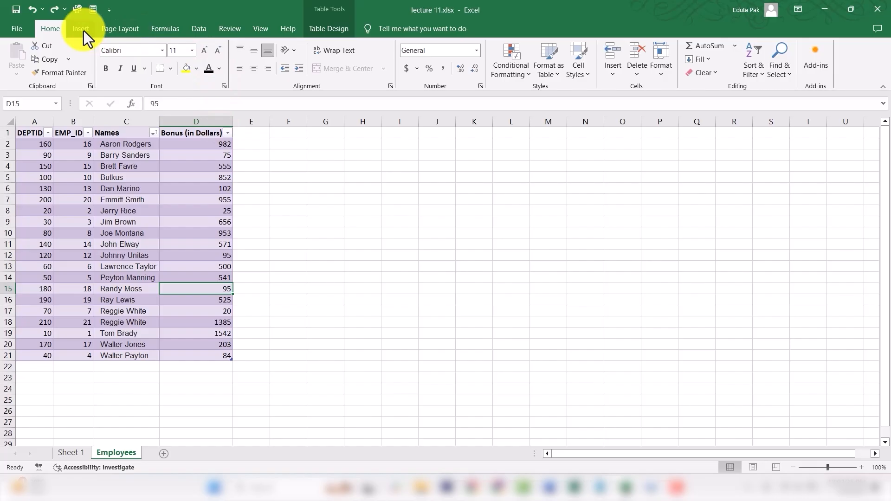
left_click(329, 29)
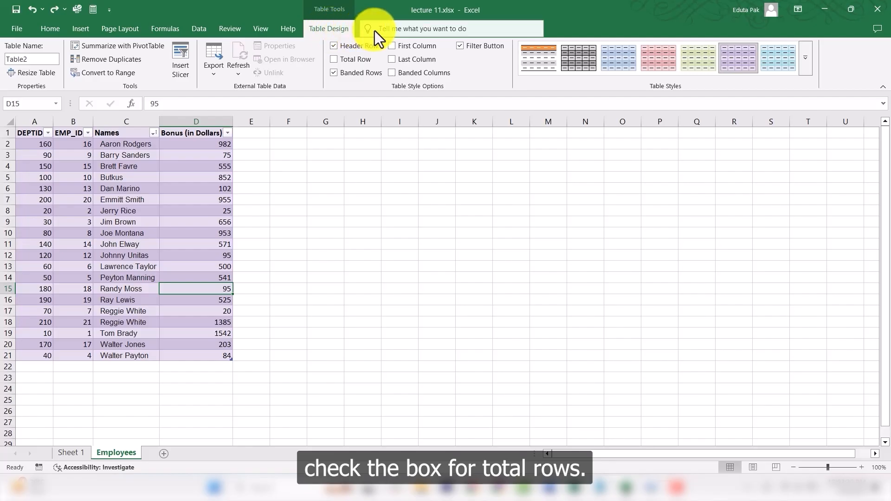
left_click(335, 60)
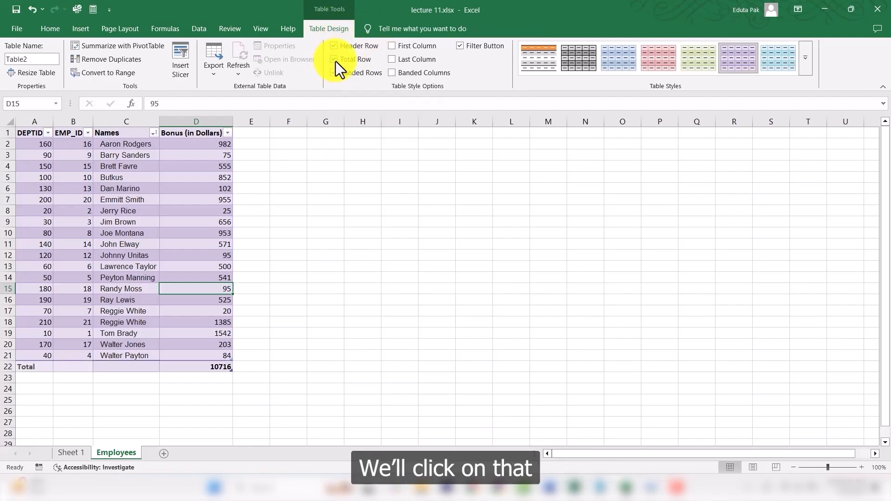
Step: Select the Bonus (in Dollars) values to compare them with the total row
left_click(215, 398)
left_click(215, 368)
left_click_drag(229, 143, 192, 355)
left_click(252, 336)
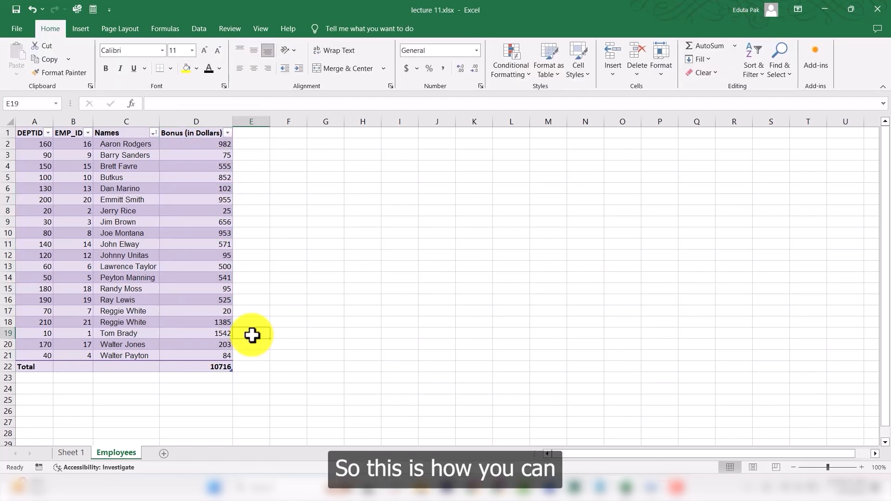
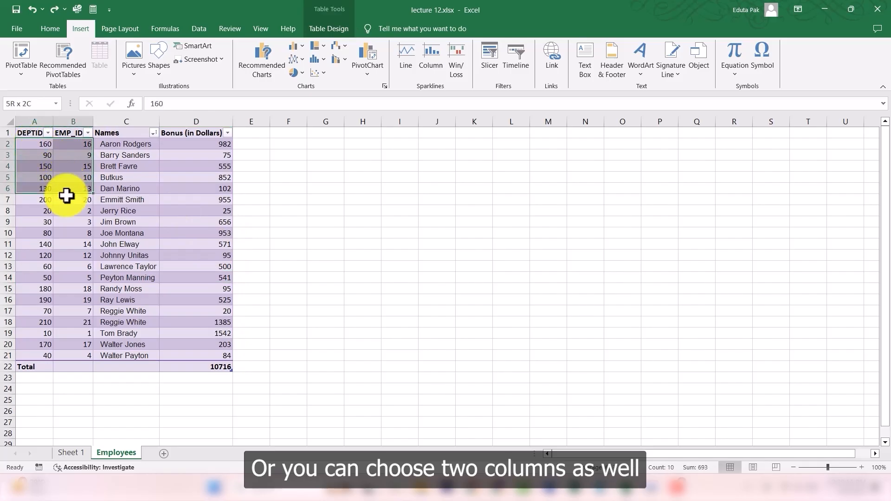
Step: Select the Bonus values D2:D21 and open the All Charts list of the Insert Chart dialog
left_click_drag(219, 144, 207, 356)
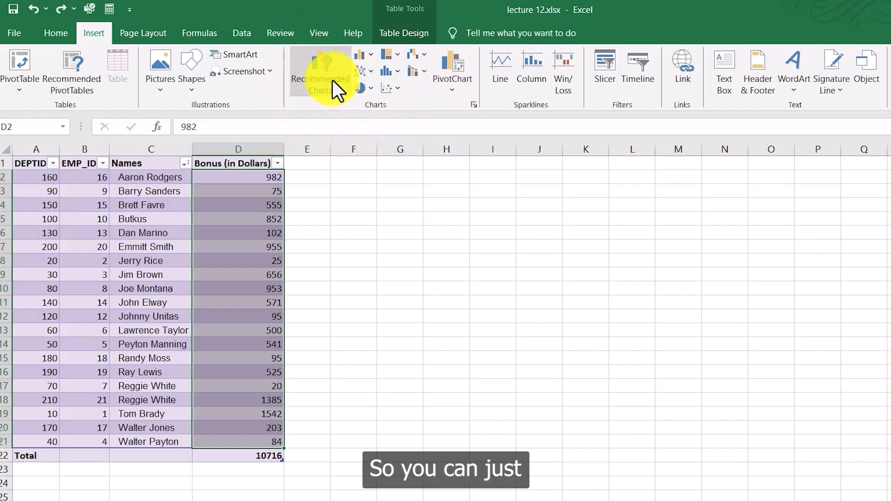
left_click(320, 77)
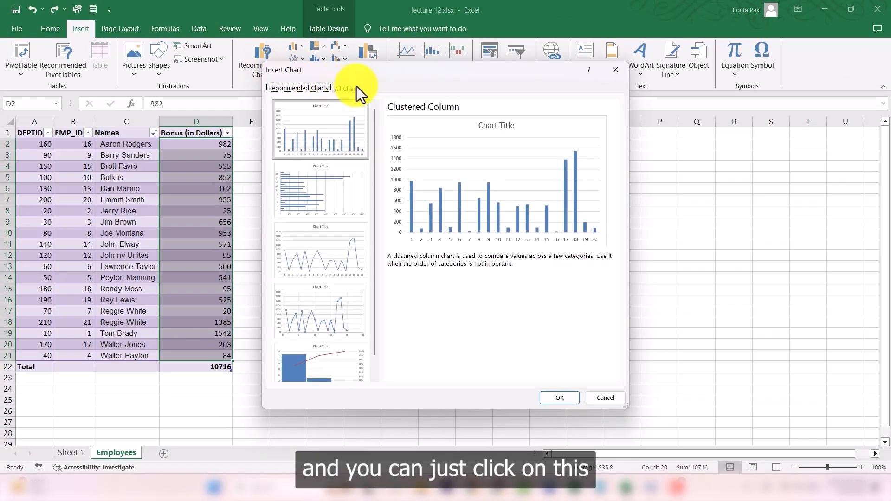
left_click(348, 88)
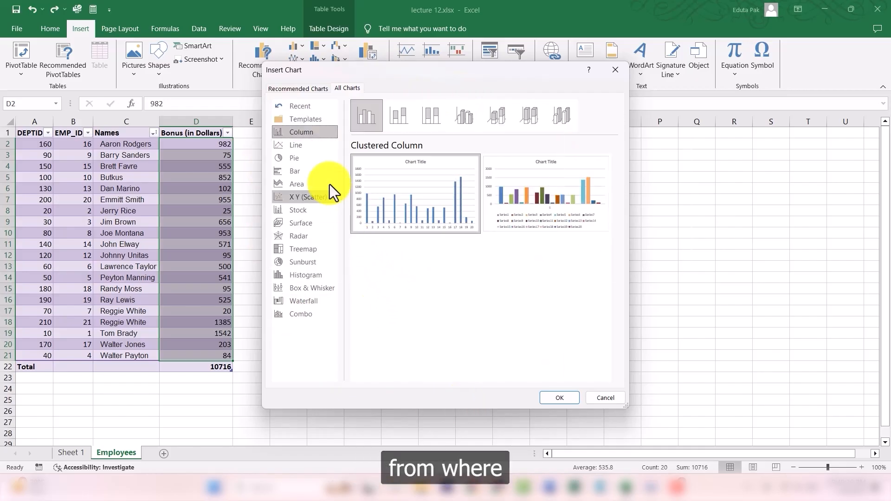
Step: Browse the Line, Pie, Area and Bar chart categories in the Insert Chart dialog
left_click(304, 144)
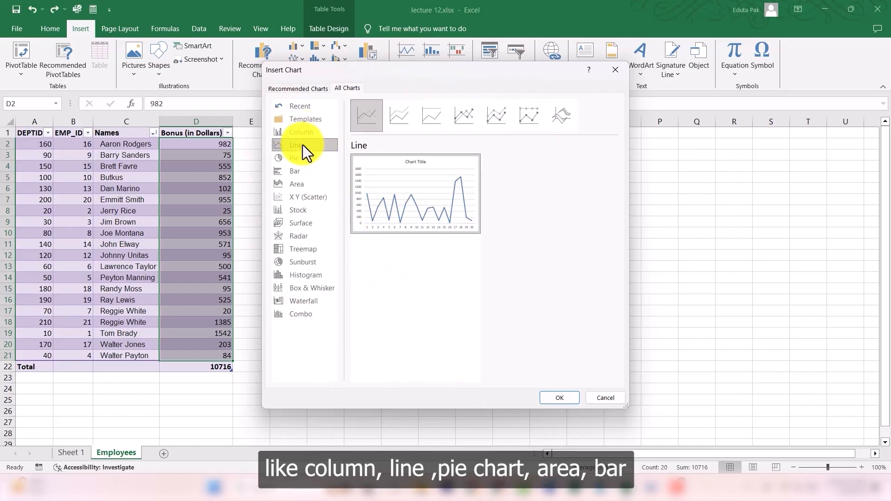
left_click(303, 157)
left_click(309, 182)
left_click(311, 171)
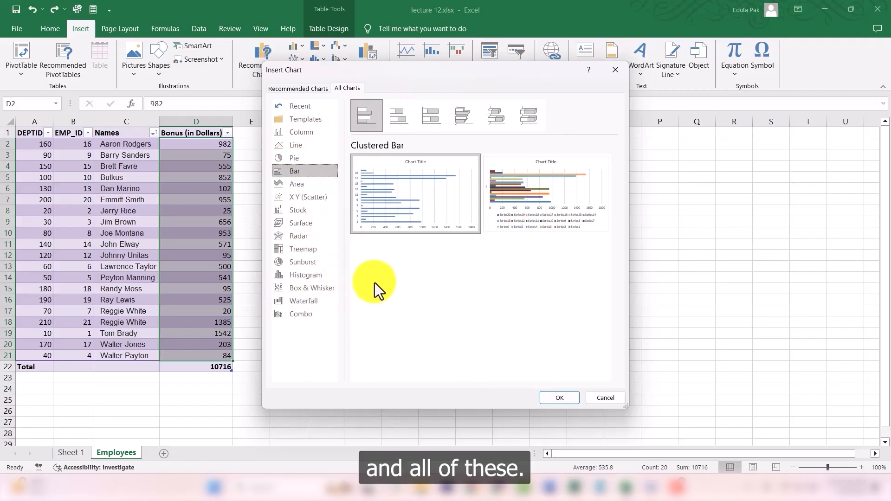
mouse_move(466, 234)
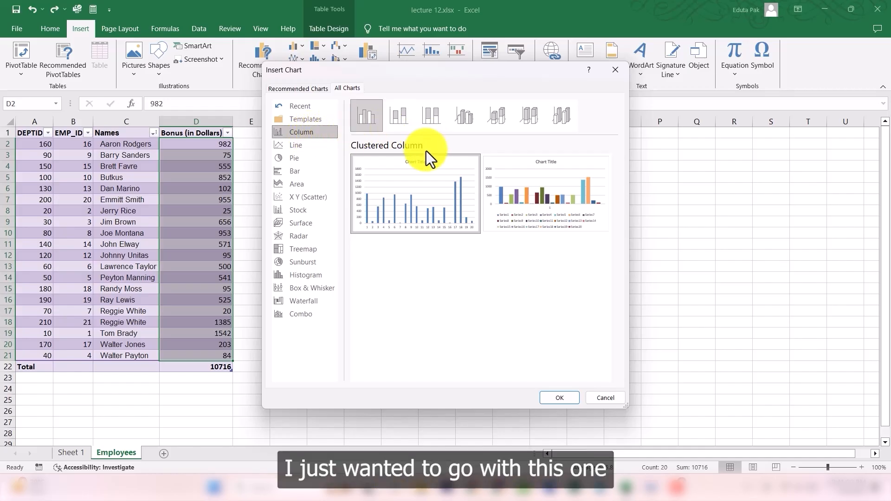
mouse_move(432, 207)
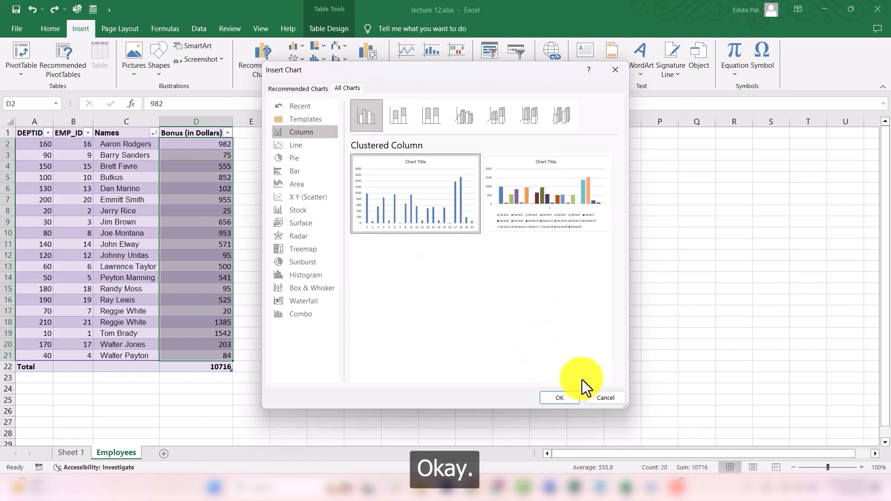
mouse_move(553, 188)
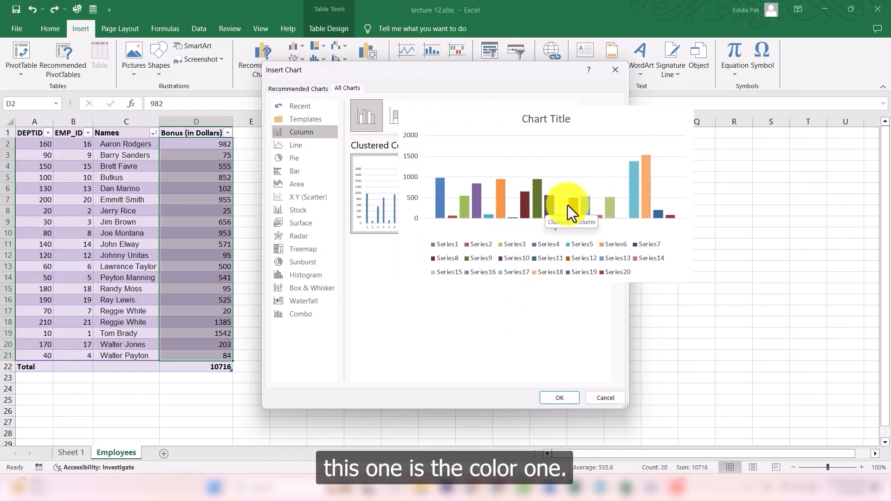
Step: Insert a Clustered Column chart showing each bonus value as a separate colored series
left_click(567, 205)
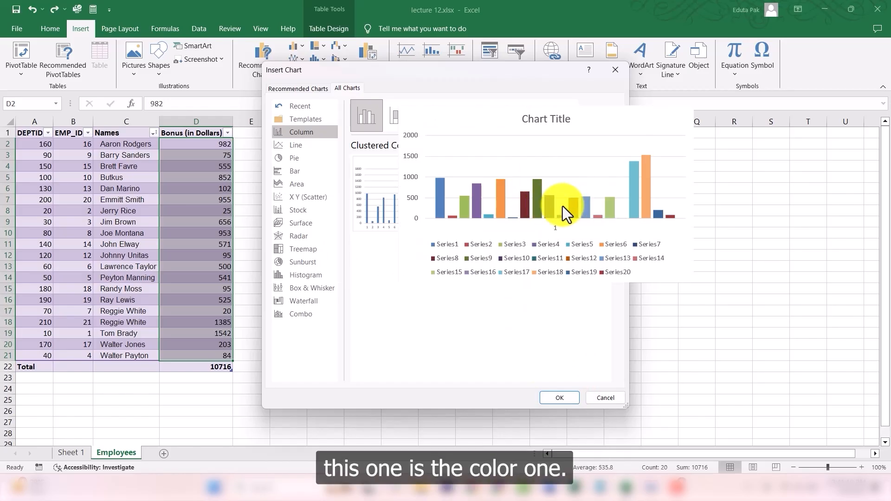
left_click(566, 398)
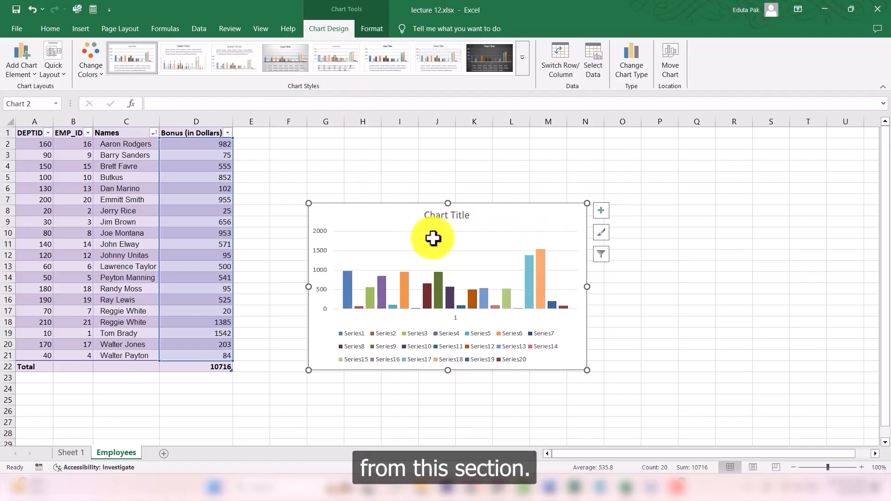
Step: Apply chart Style 14 with 3D columns to the column chart
left_click(522, 53)
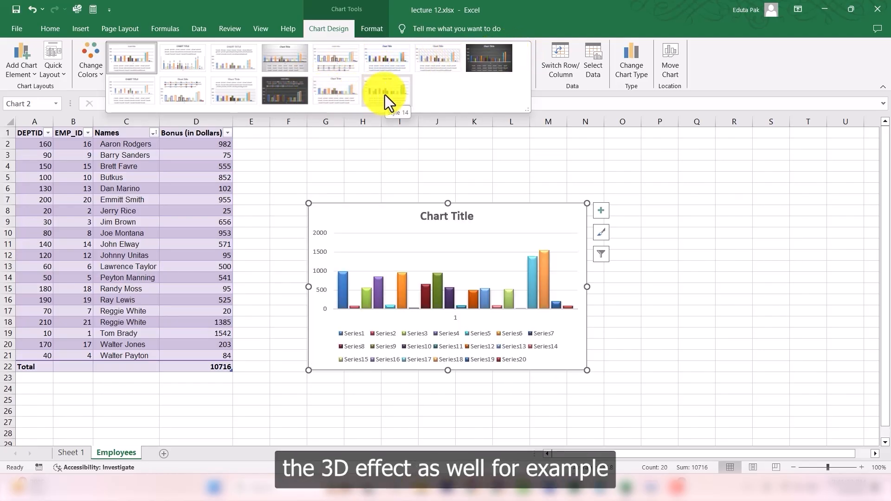
left_click(394, 94)
left_click(627, 311)
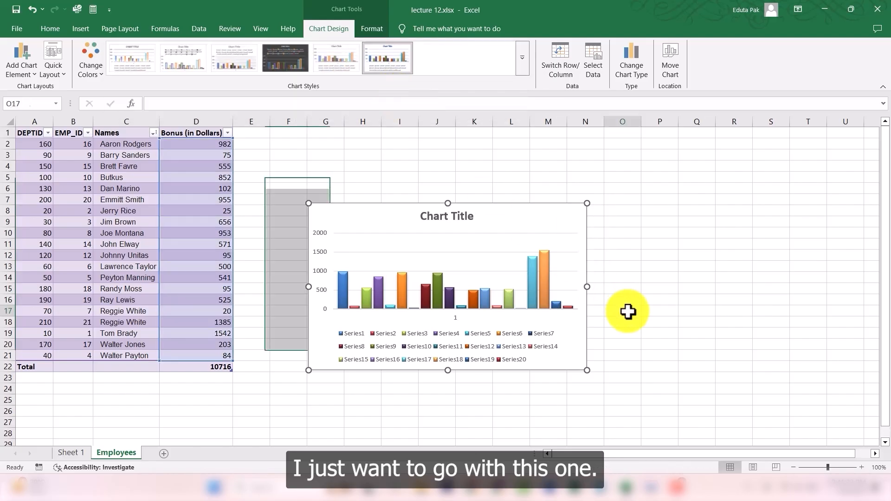
Step: Examine the chart's individual bars and horizontal axis
left_click_drag(228, 145, 218, 349)
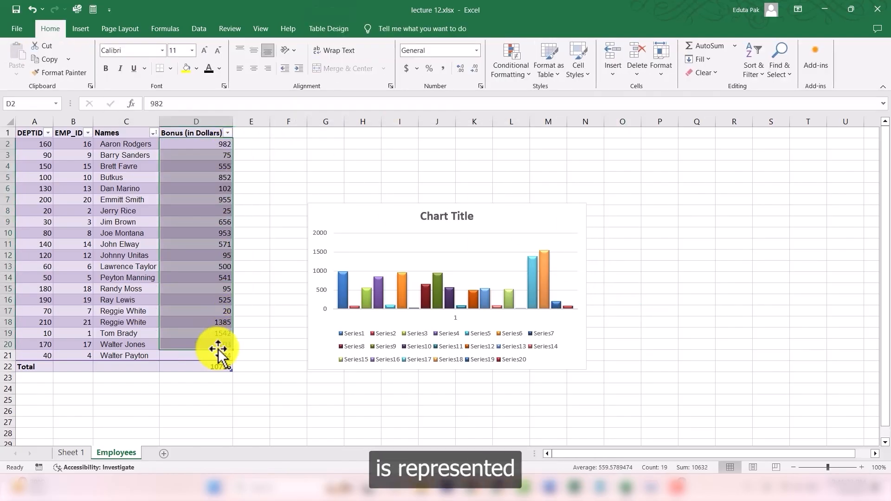
left_click(627, 245)
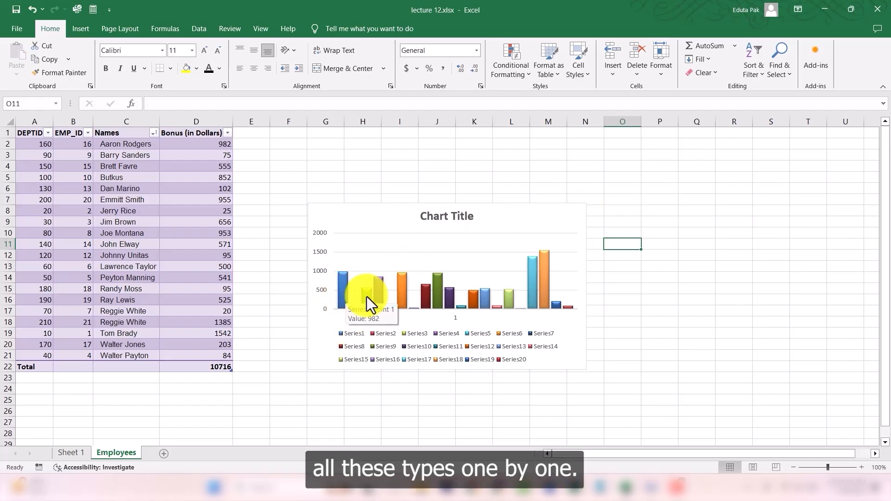
left_click(546, 280)
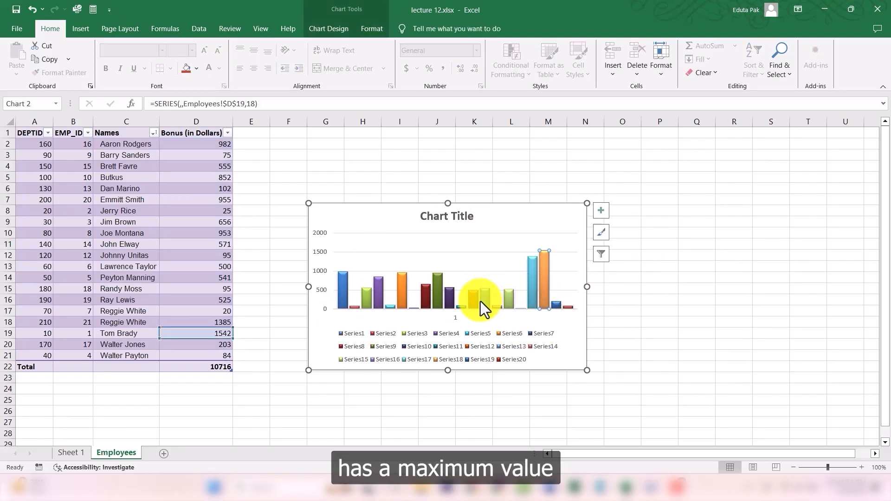
left_click(520, 309)
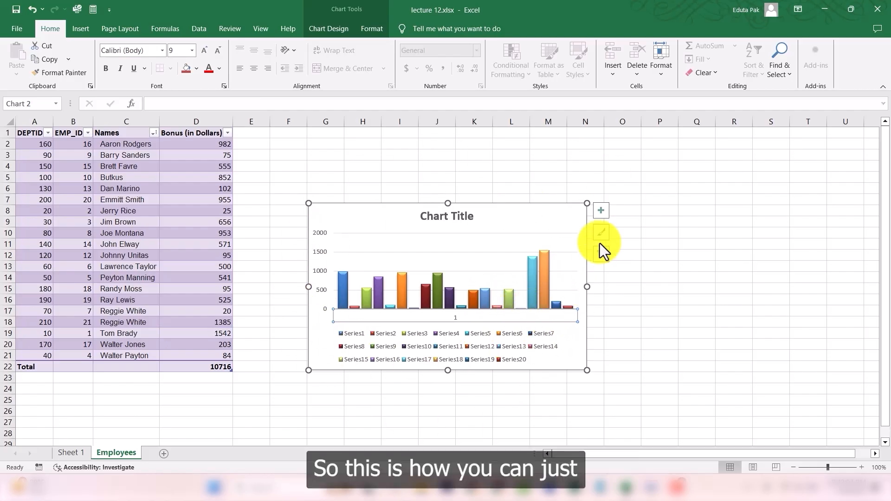
left_click(504, 181)
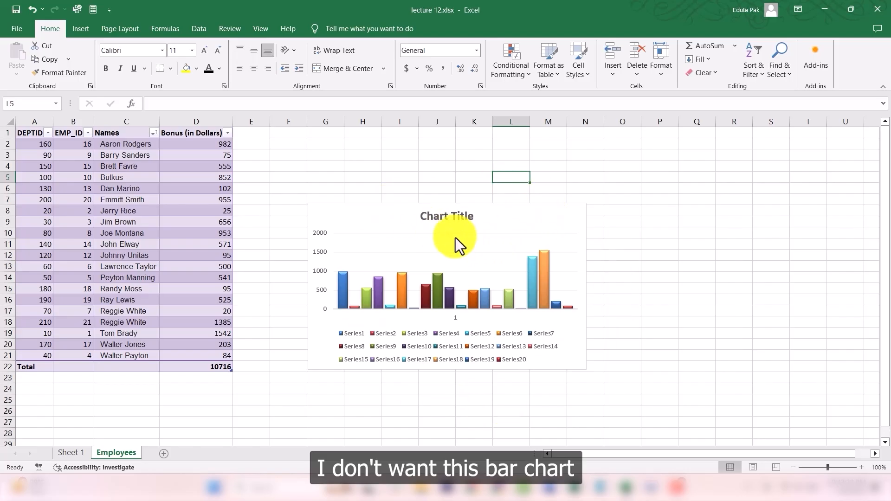
Step: Delete the column chart
left_click(373, 230)
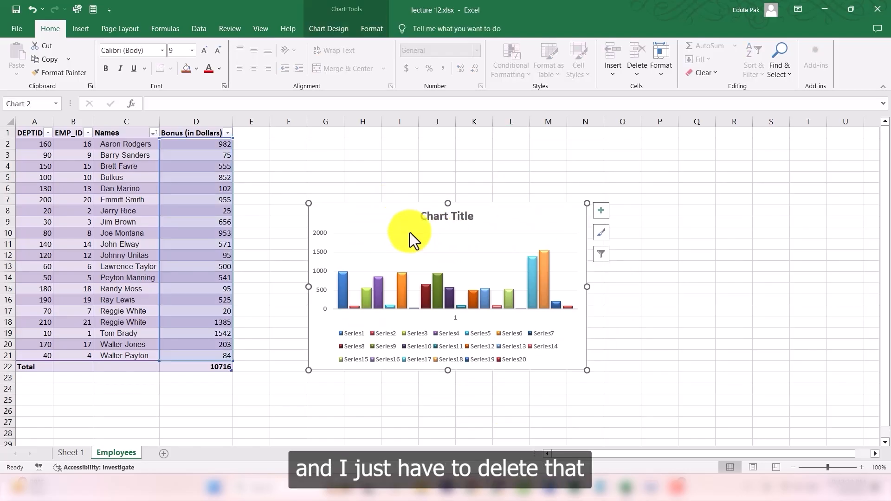
key("Delete")
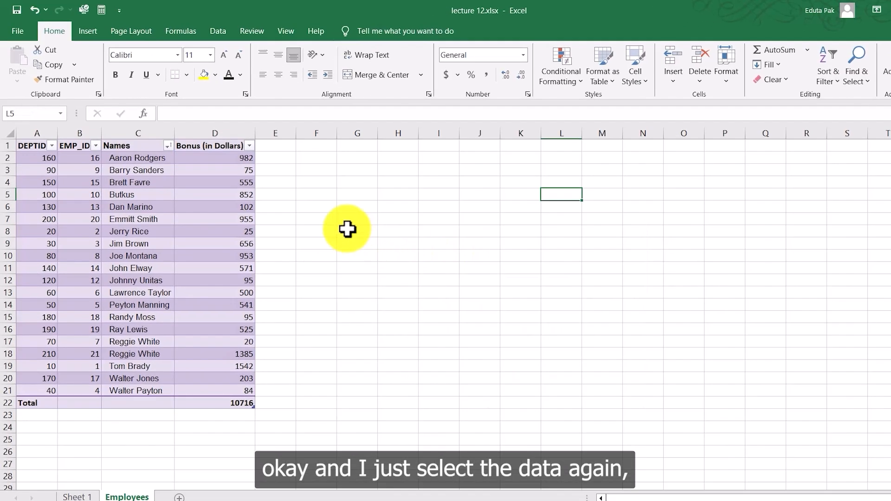
Step: Select the Bonus values D2:D21 and compare the Line chart subtypes in the Insert Chart dialog
left_click_drag(213, 143, 233, 390)
left_click(99, 32)
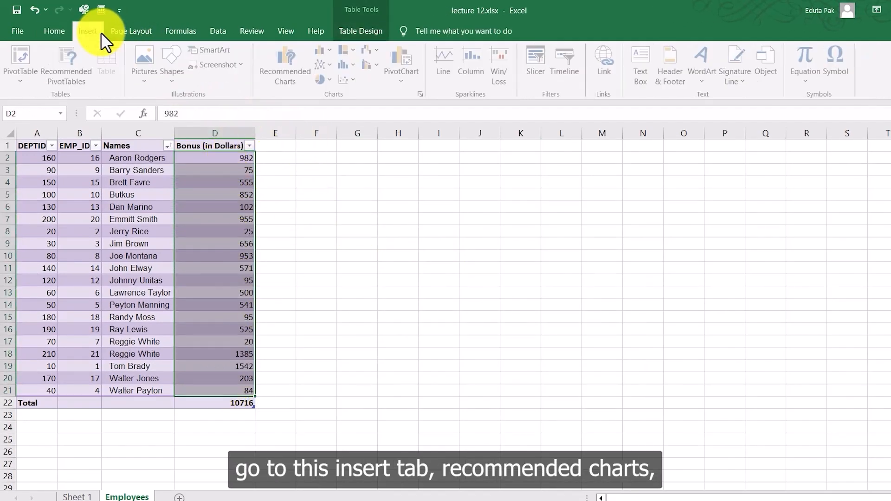
left_click(296, 64)
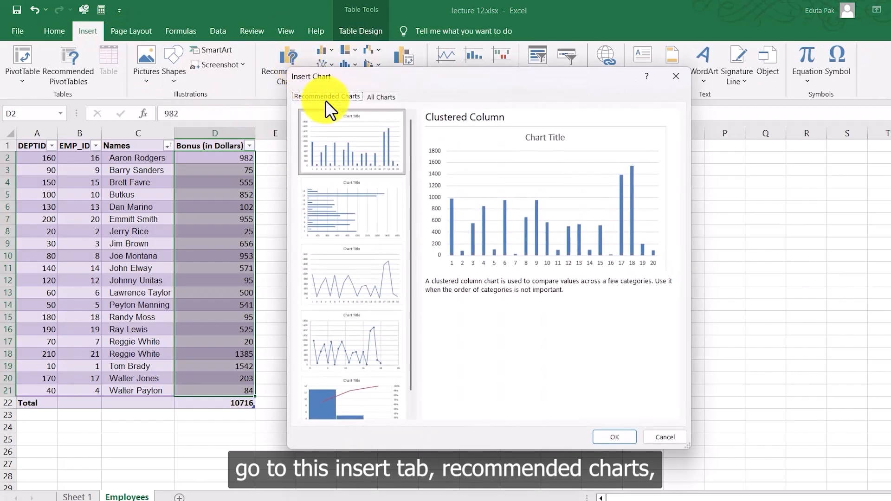
left_click(385, 98)
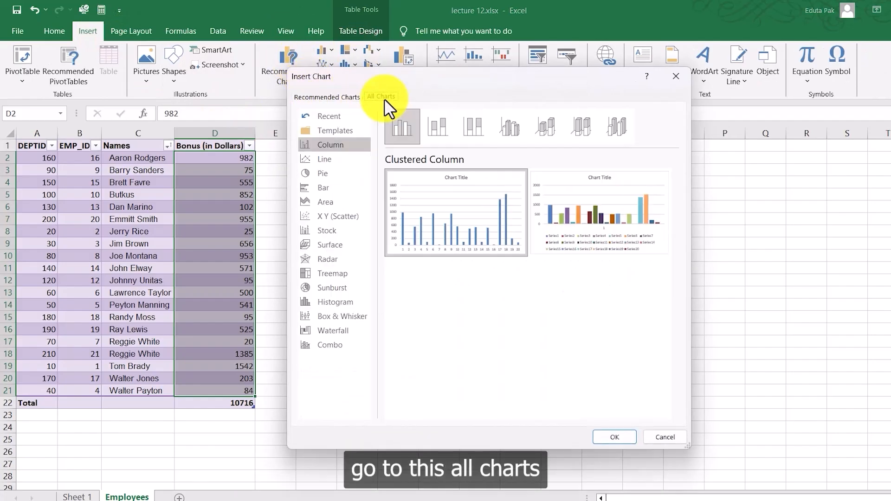
left_click(328, 160)
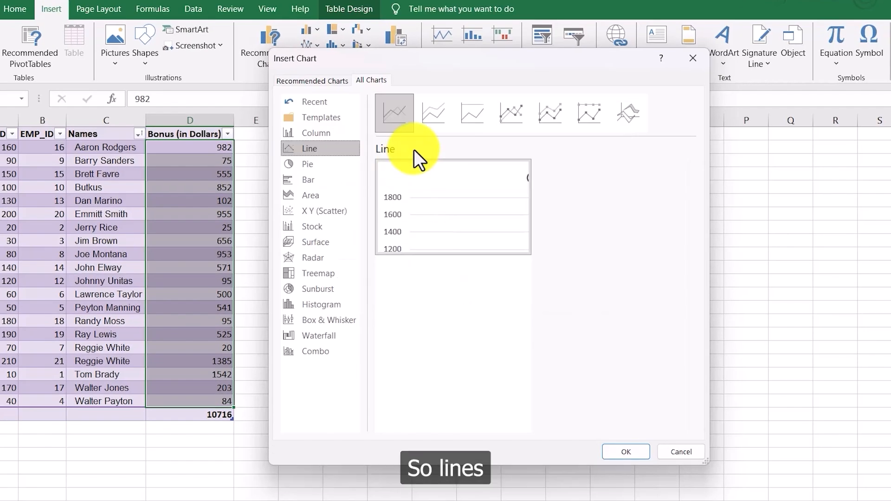
left_click(437, 121)
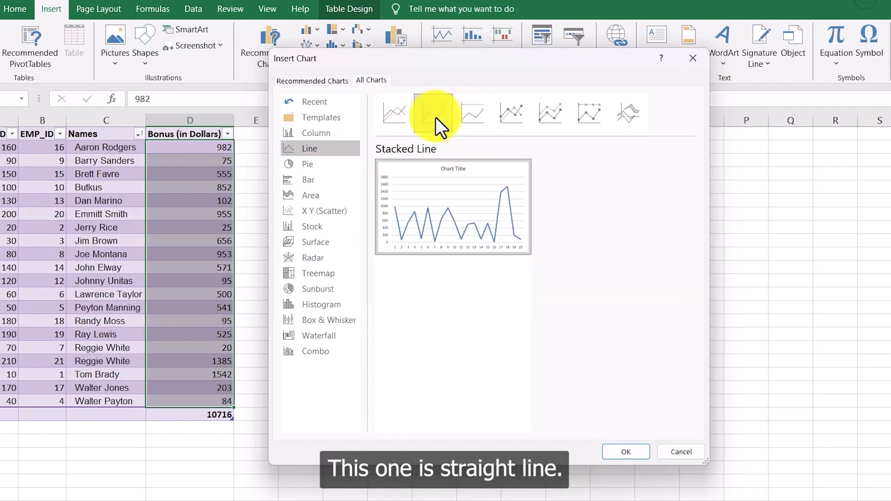
left_click(476, 122)
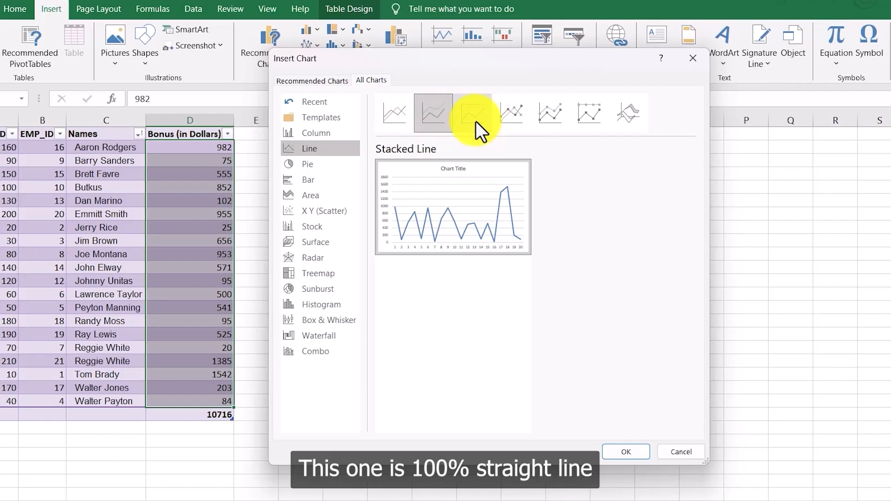
Step: Insert a Stacked Line with Markers chart of the bonus values
left_click(519, 119)
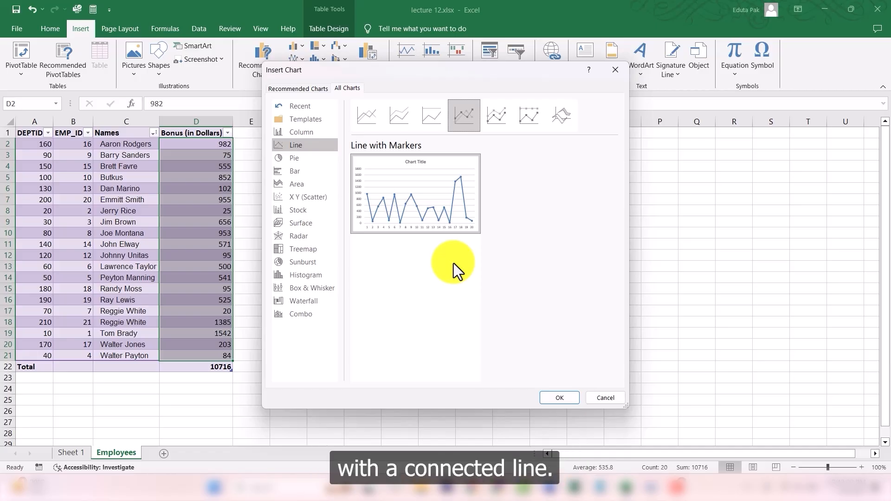
left_click(521, 122)
left_click(507, 122)
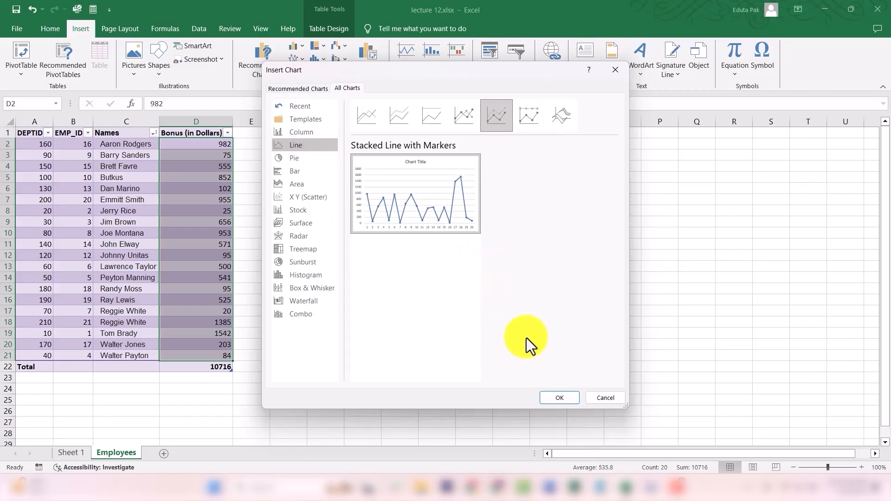
mouse_move(414, 189)
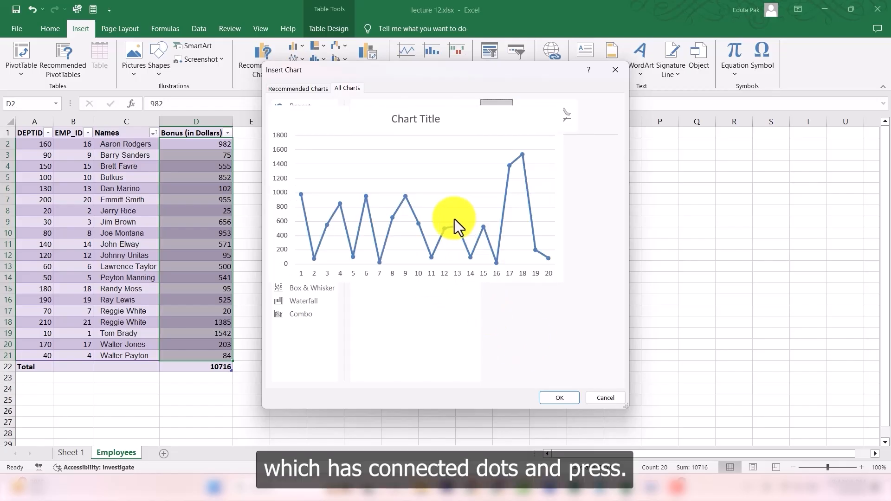
left_click(554, 398)
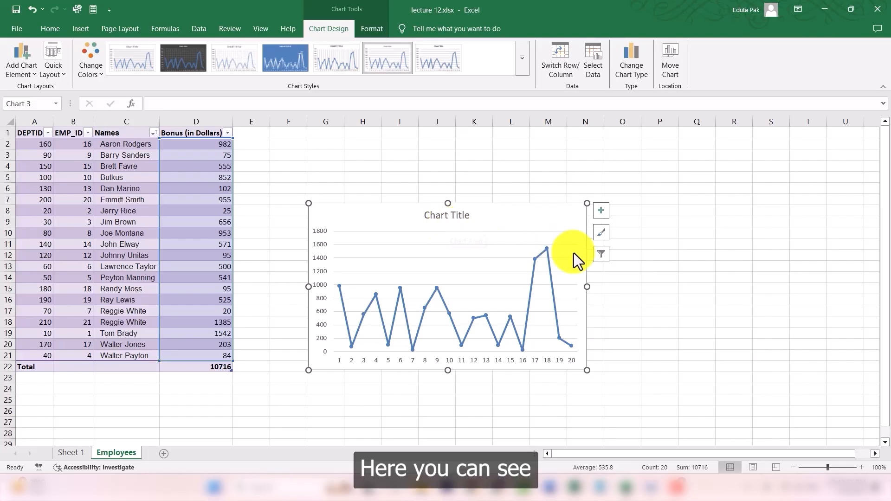
Step: Delete the line series from the chart and then delete the whole line chart
left_click(547, 249)
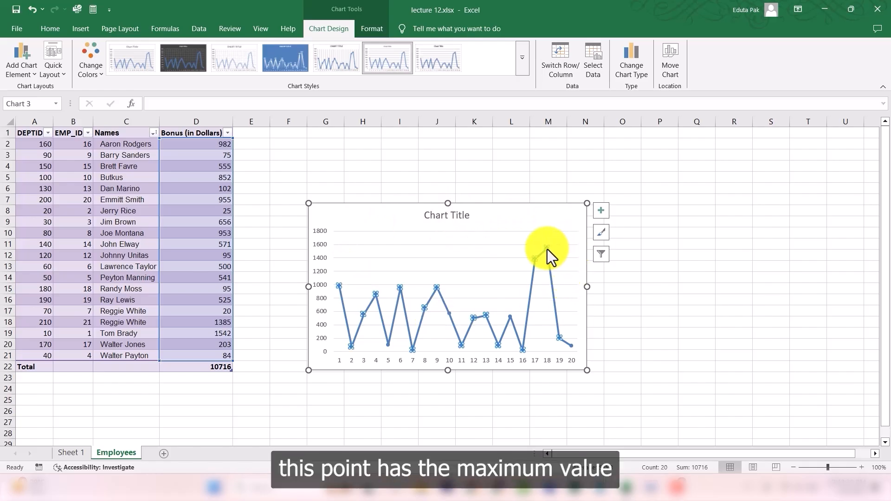
left_click(523, 350)
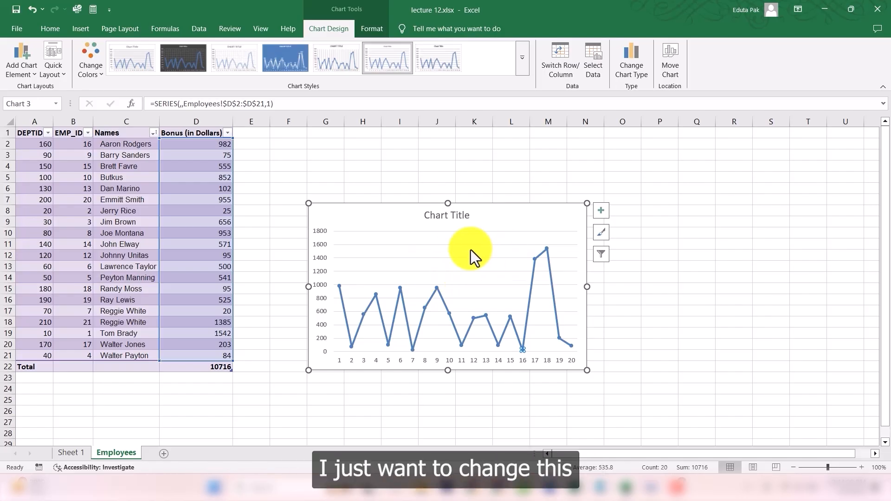
key("Delete")
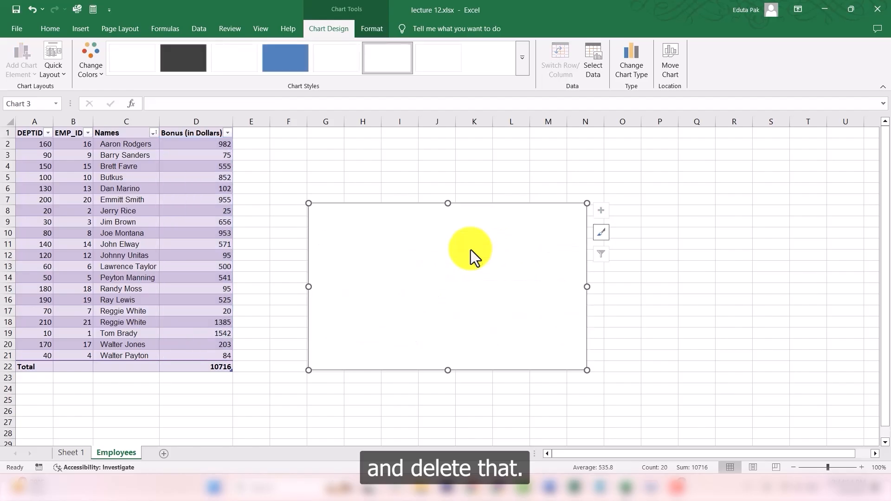
left_click(470, 184)
left_click(442, 230)
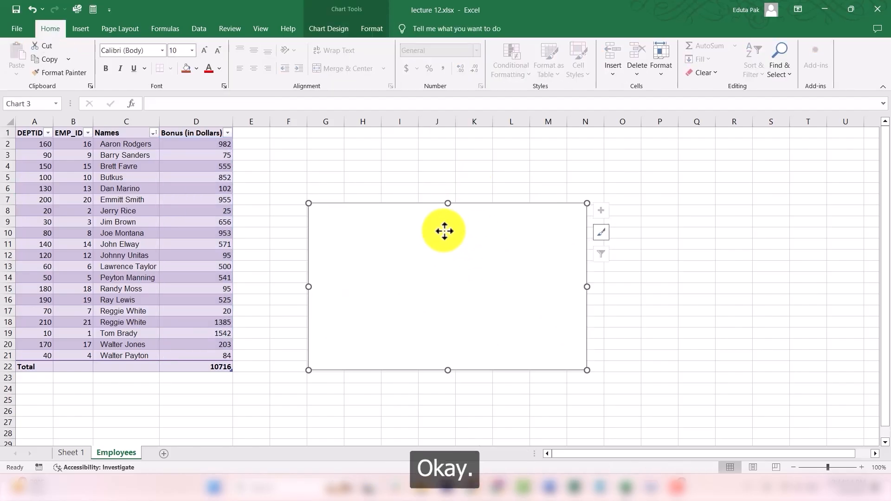
key("Delete")
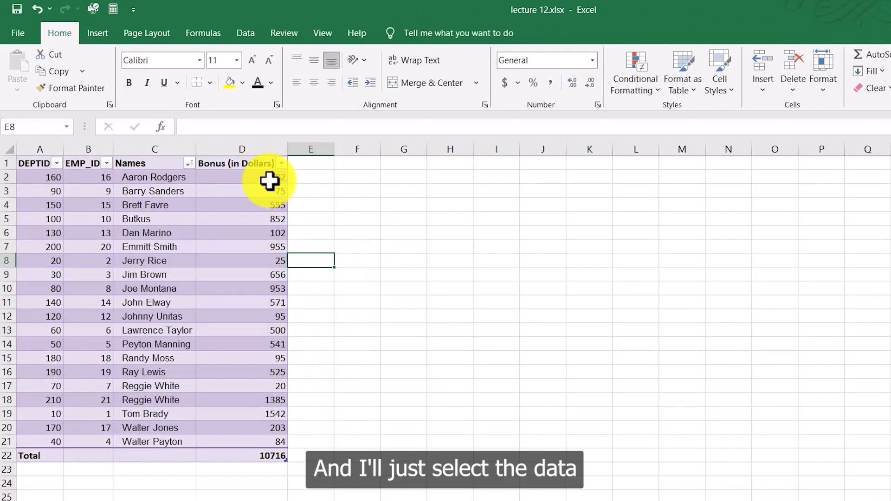
Step: Select the Bonus values D2:D21 and insert a 3-D Pie chart from the full chart list
left_click_drag(222, 144, 225, 181)
left_click_drag(277, 223, 260, 435)
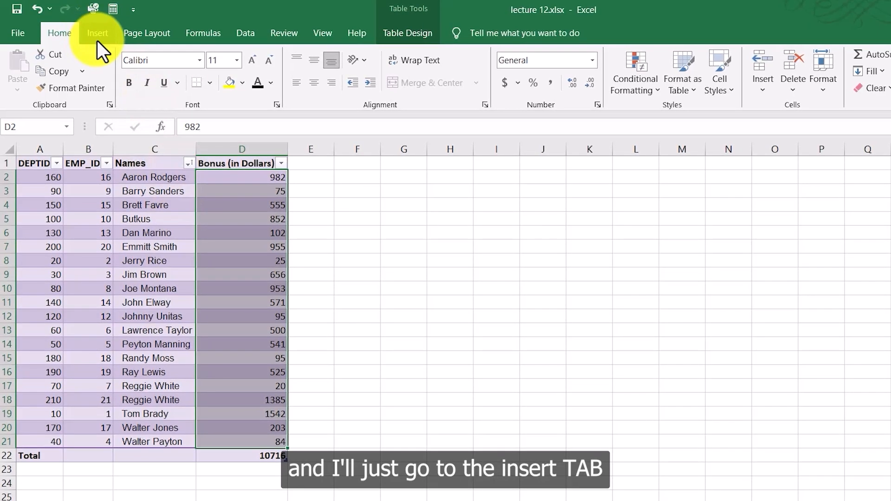
left_click(98, 40)
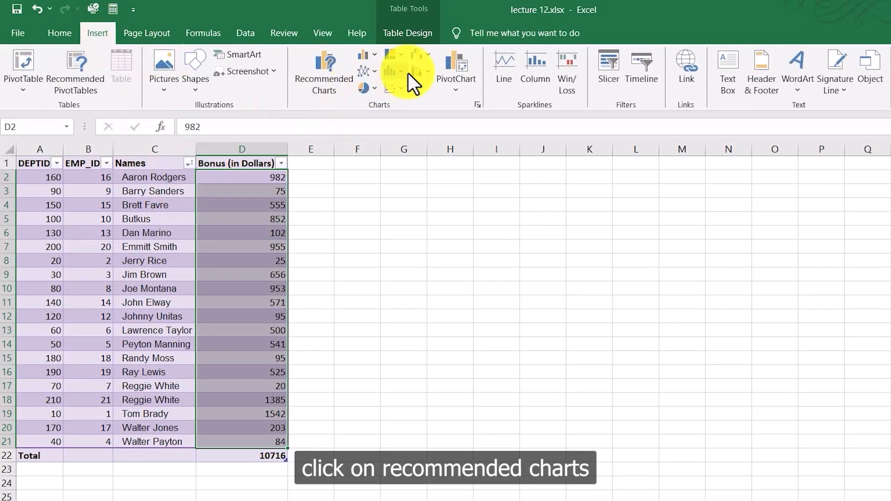
left_click(336, 75)
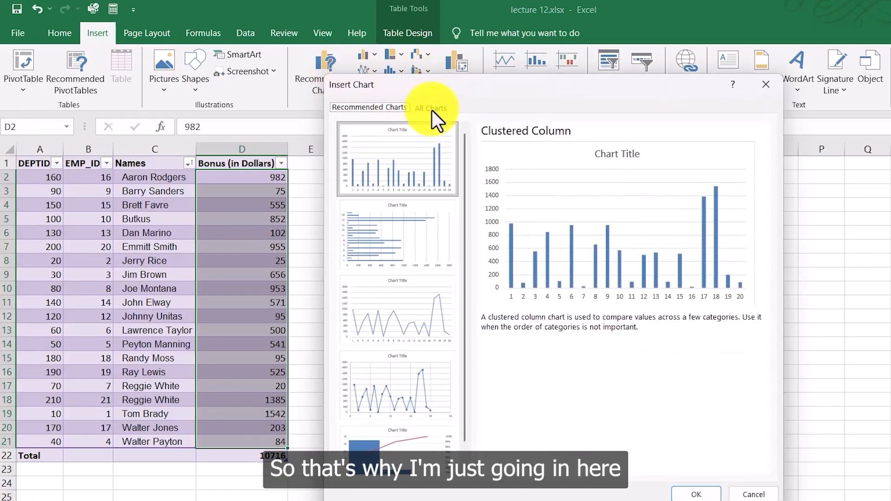
left_click(435, 109)
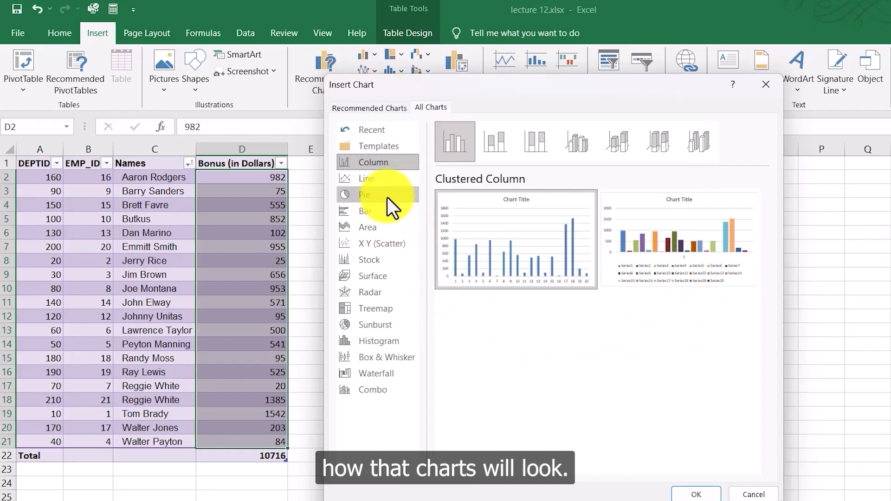
left_click(372, 194)
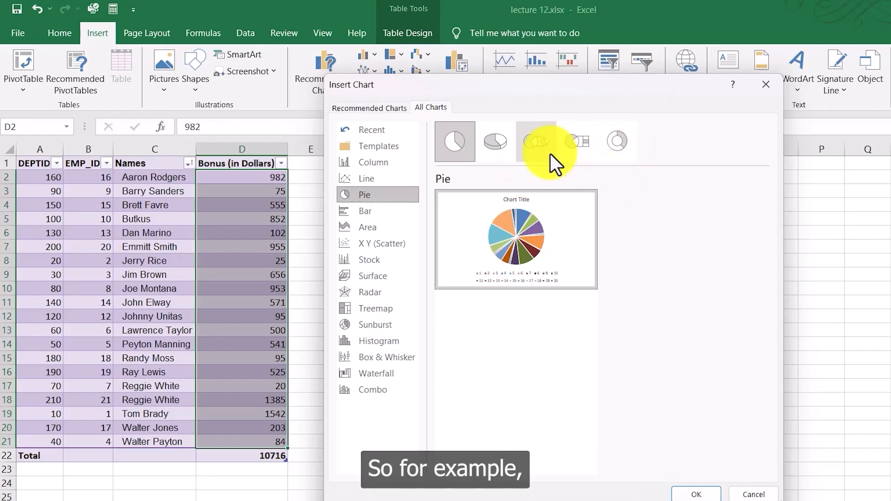
left_click(496, 154)
left_click(692, 493)
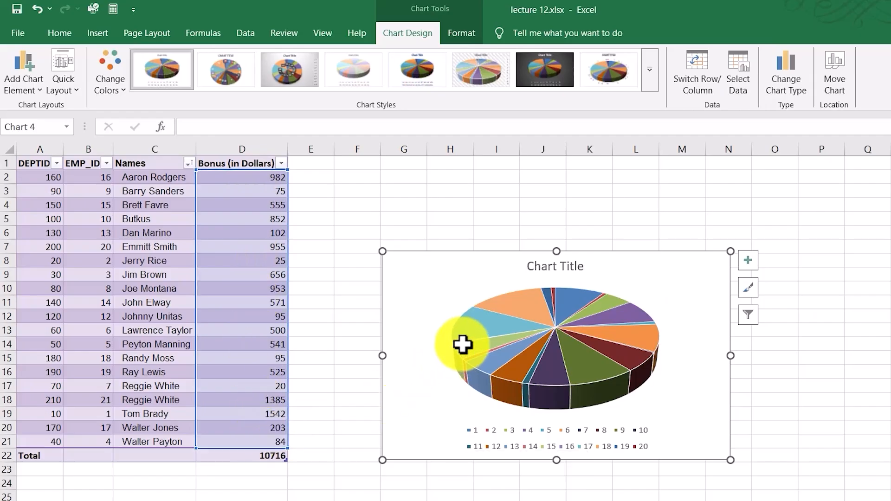
mouse_move(463, 344)
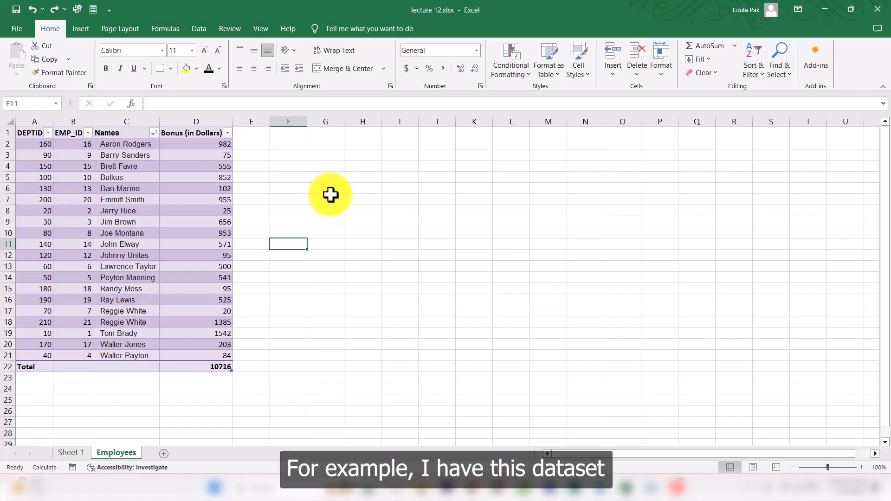
Step: Select the Bonus values D2:D21 and insert an X Y (Scatter) chart from the full chart list
left_click(217, 143)
left_click_drag(217, 143, 218, 355)
left_click(81, 29)
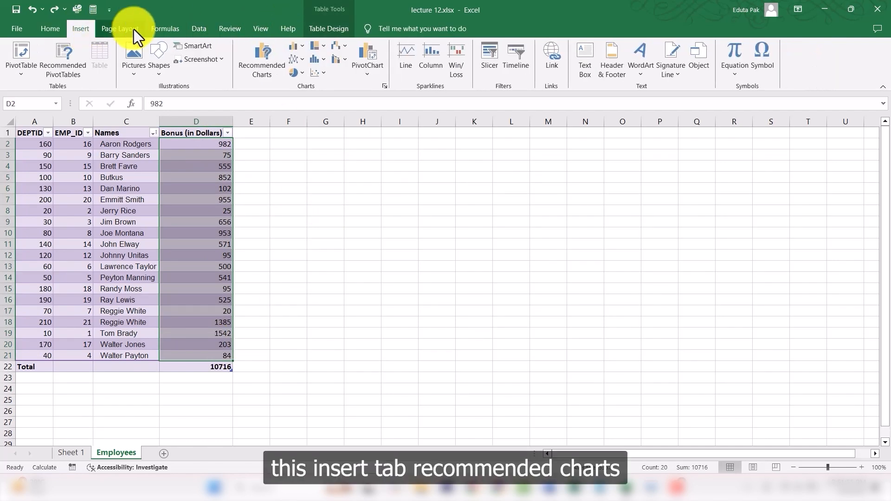
left_click(259, 72)
left_click(345, 90)
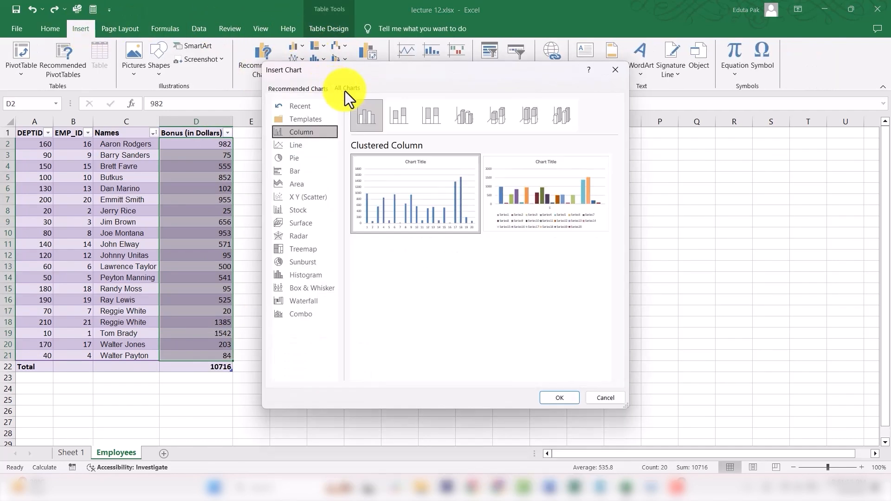
left_click(312, 199)
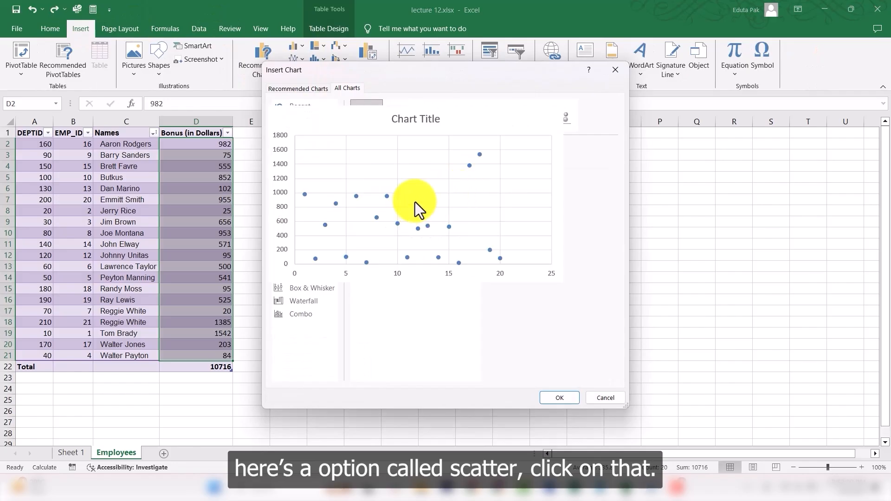
left_click(572, 400)
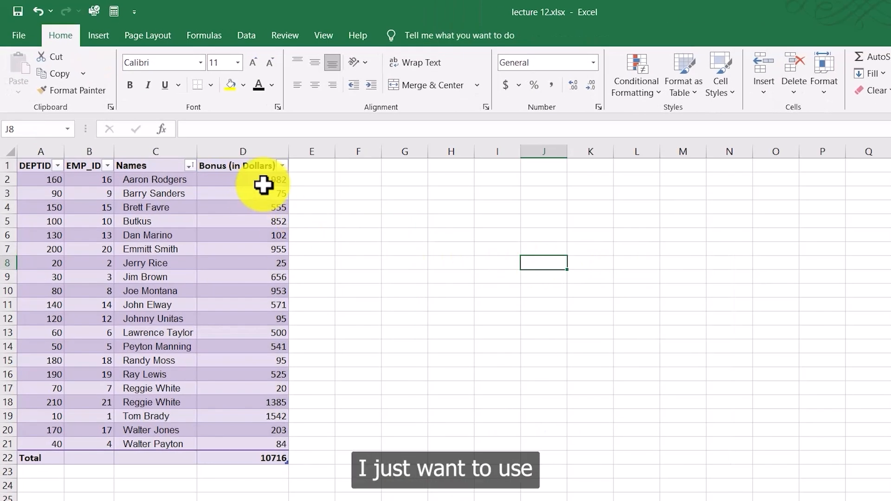
Step: Select the Bonus values D2:D21 and insert a Histogram chart of the Pareto subtype
left_click_drag(265, 183, 270, 443)
left_click(99, 36)
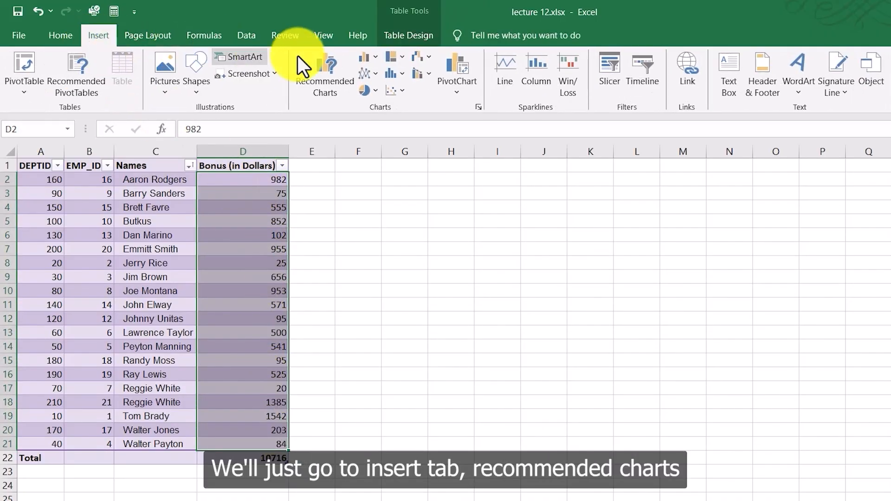
left_click(333, 68)
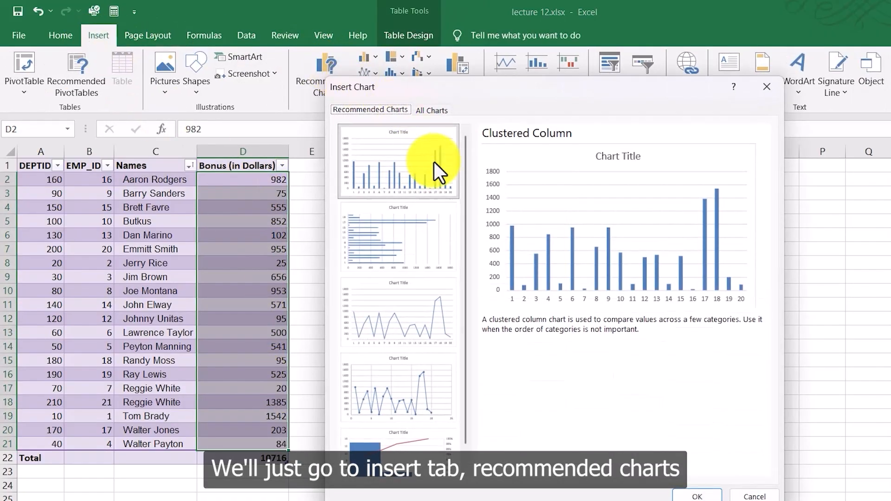
left_click(431, 110)
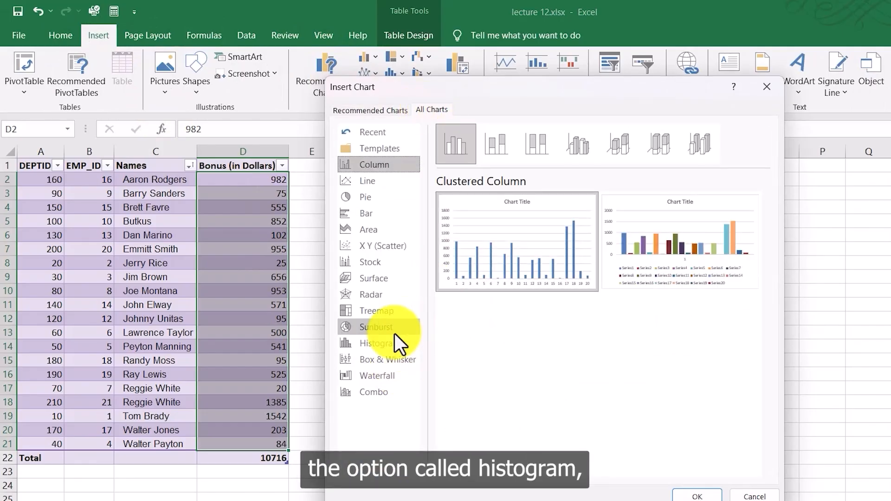
left_click(370, 345)
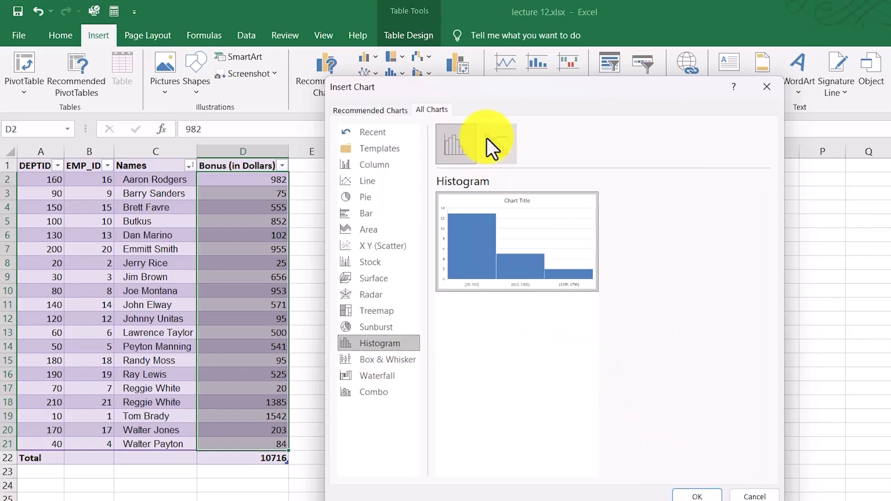
left_click(495, 142)
mouse_move(550, 252)
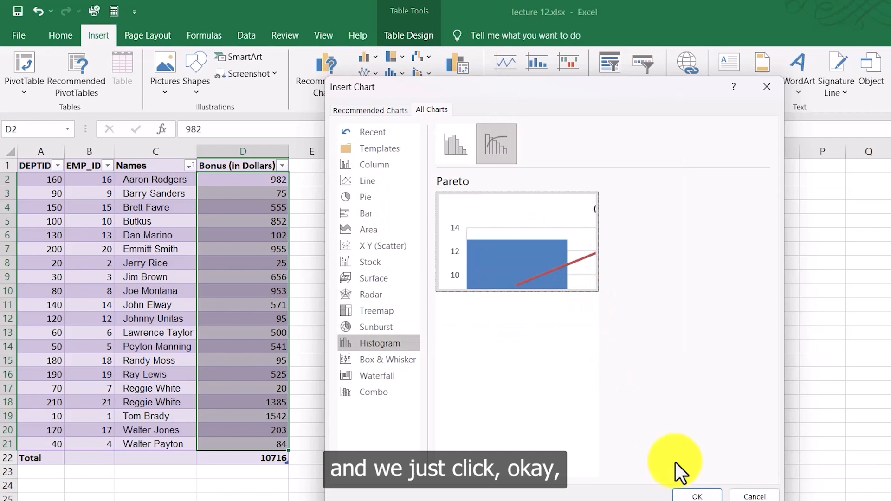
left_click(698, 495)
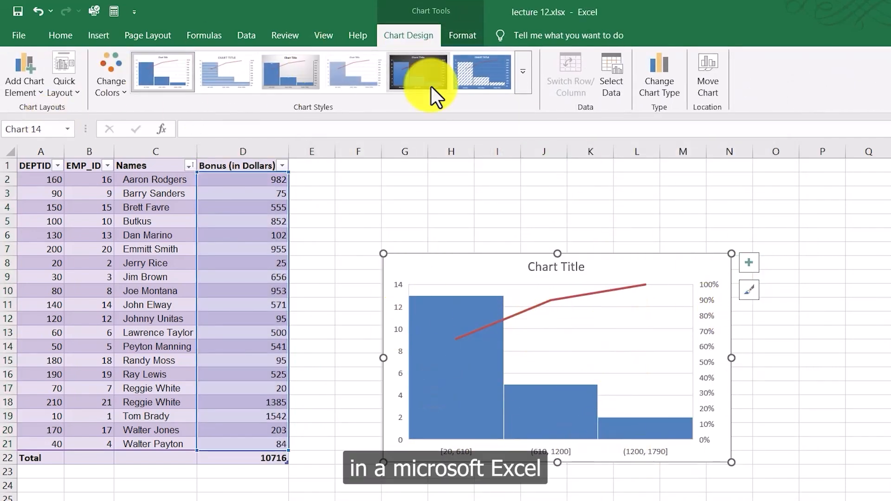
Step: Try chart styles on the Pareto chart, finishing with the second style, and deselect the chart
left_click(513, 70)
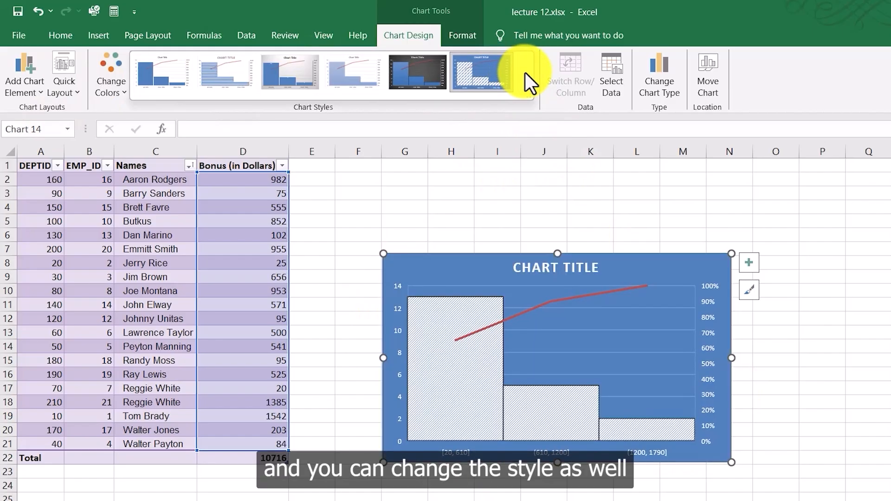
left_click(232, 74)
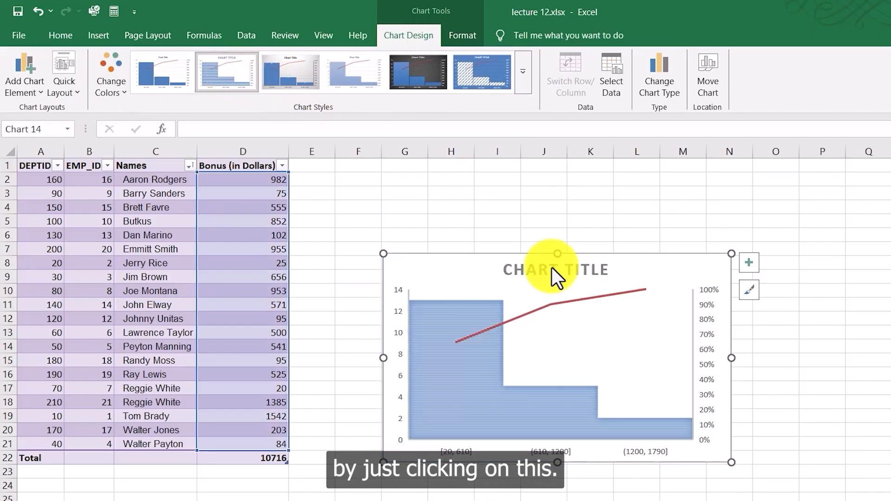
left_click(605, 212)
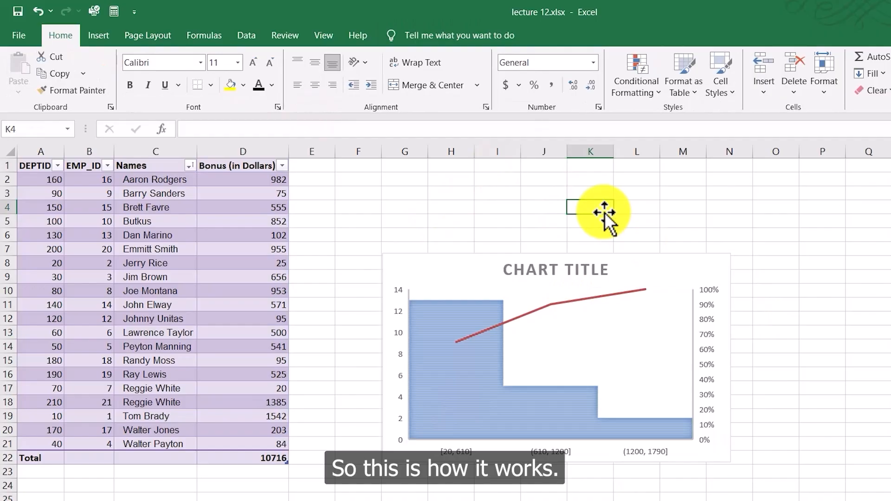
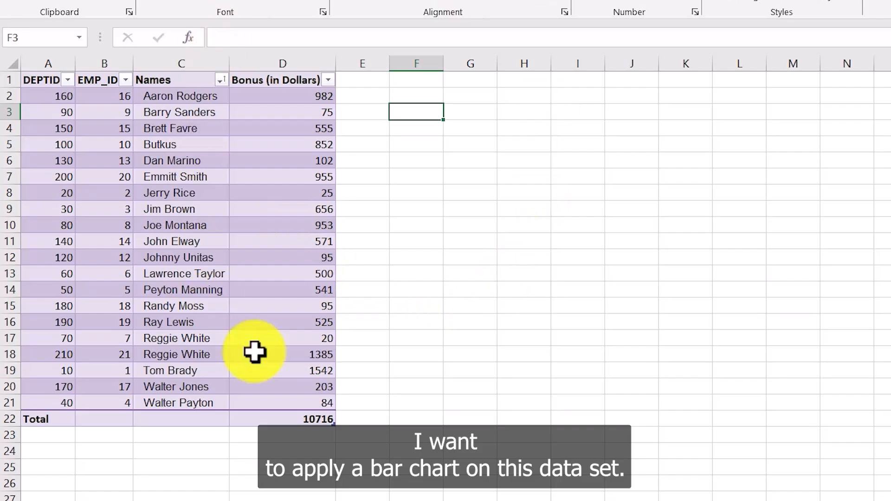
Step: Select the Bonus values D2:D21 and insert a 3-D Clustered Column chart
left_click_drag(322, 95, 321, 397)
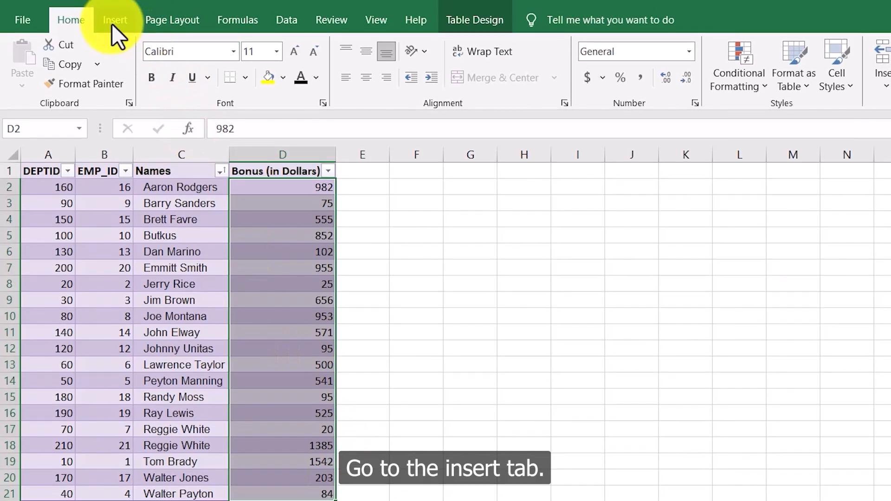
left_click(115, 30)
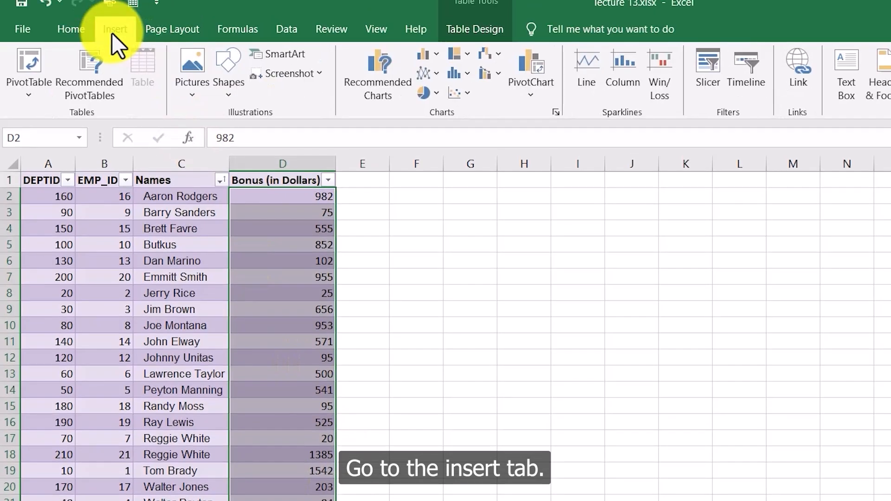
left_click(428, 55)
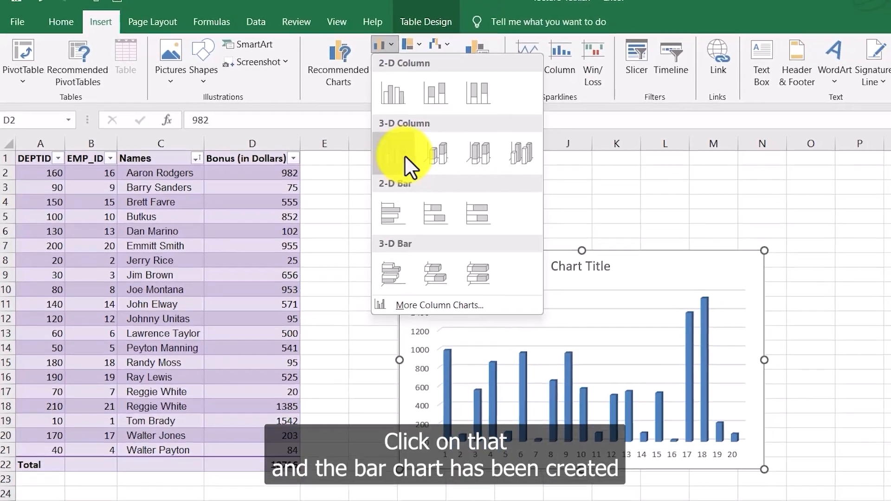
left_click(433, 169)
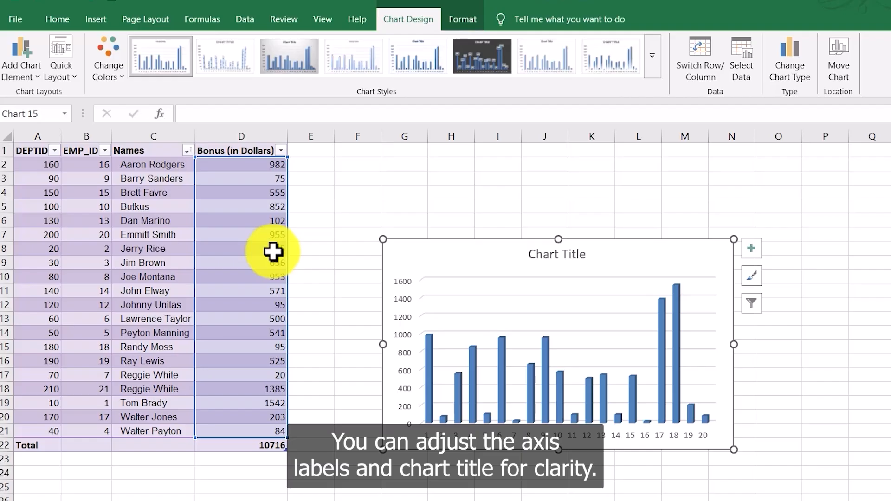
Step: Rename the column chart's title to "Bonus in Dollars" and deselect the chart
left_click(579, 255)
double_click(574, 256)
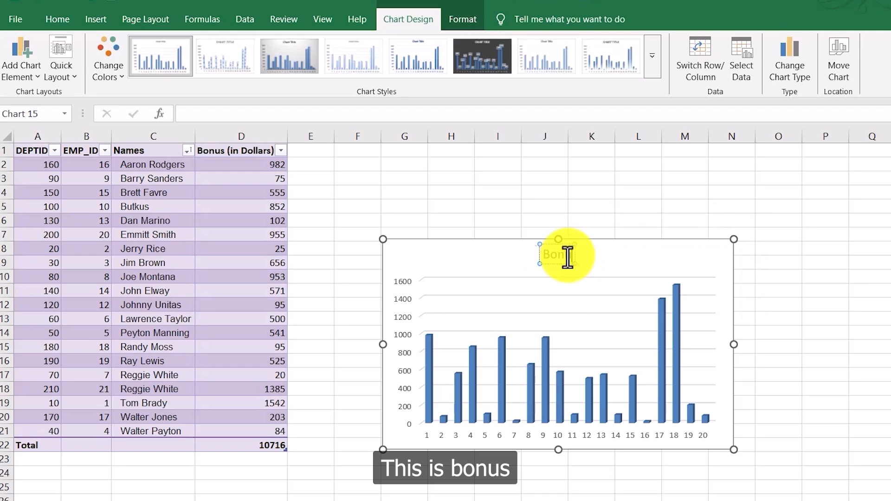
type("Bonus in Dollars")
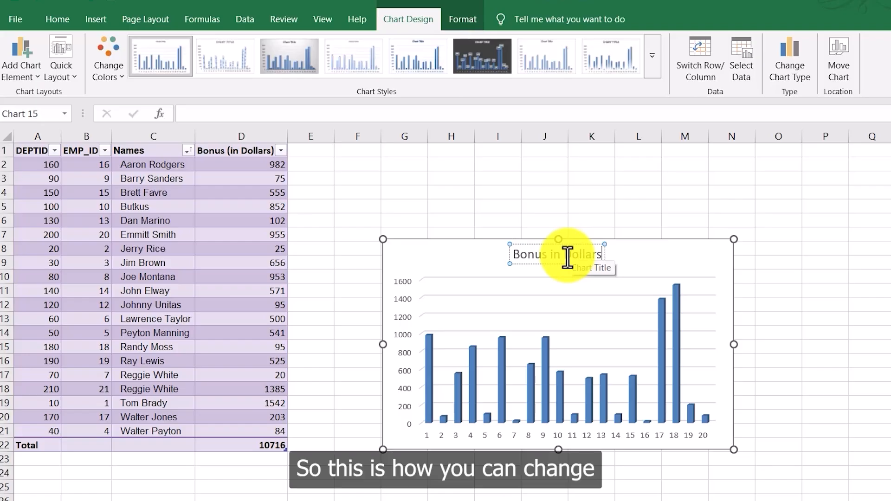
left_click(825, 318)
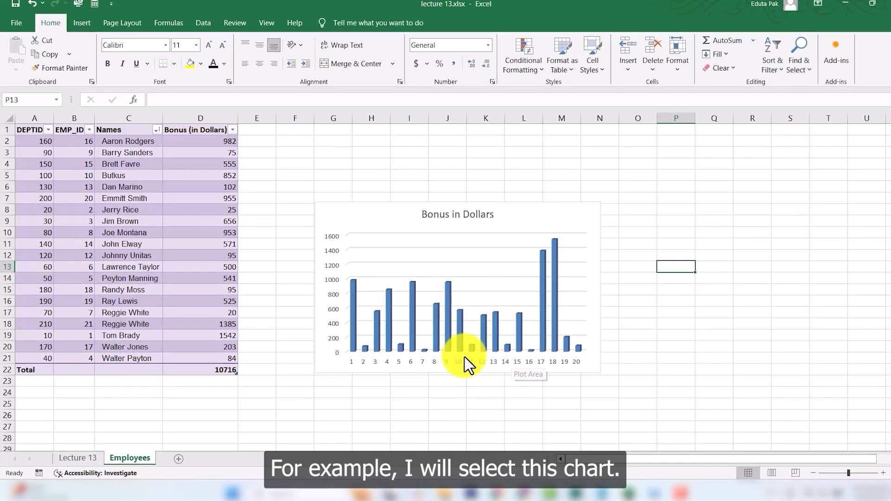
Step: Select the column chart and apply the first monochromatic blue color palette
left_click(576, 221)
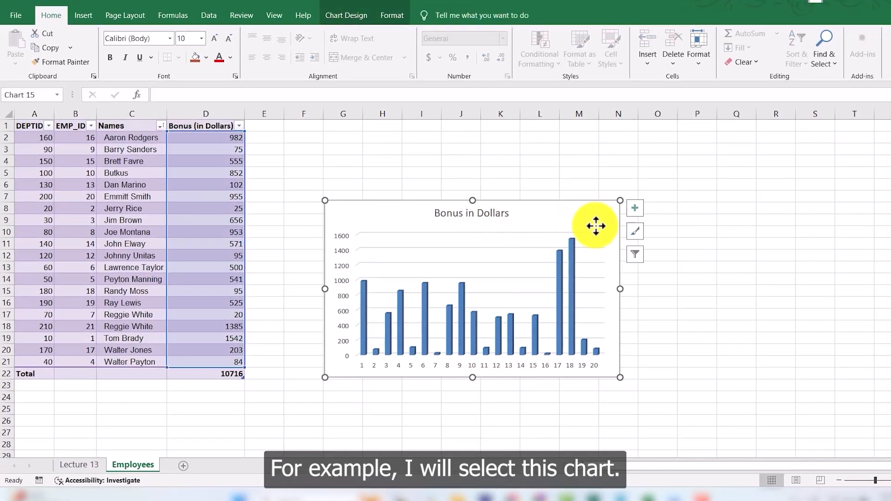
left_click(343, 16)
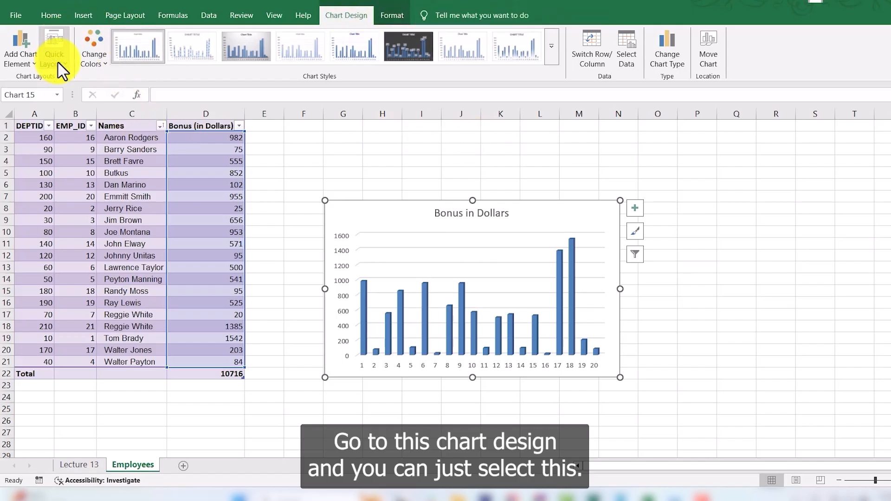
left_click(93, 58)
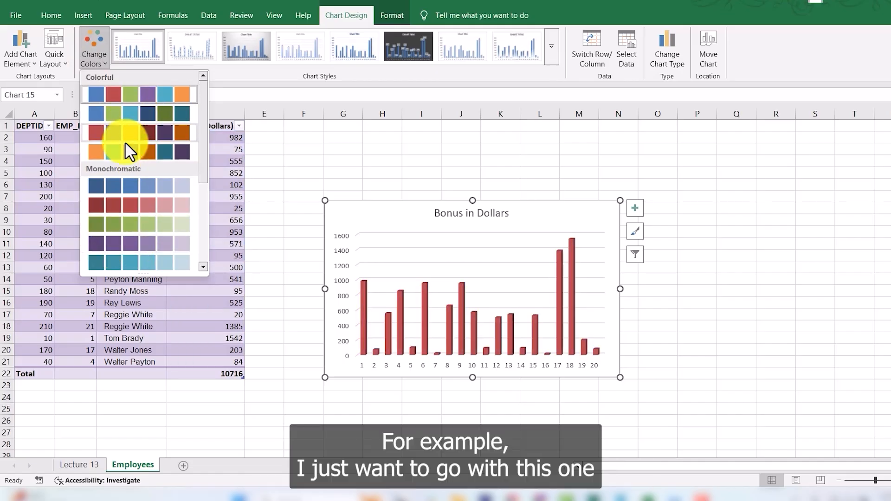
left_click(92, 184)
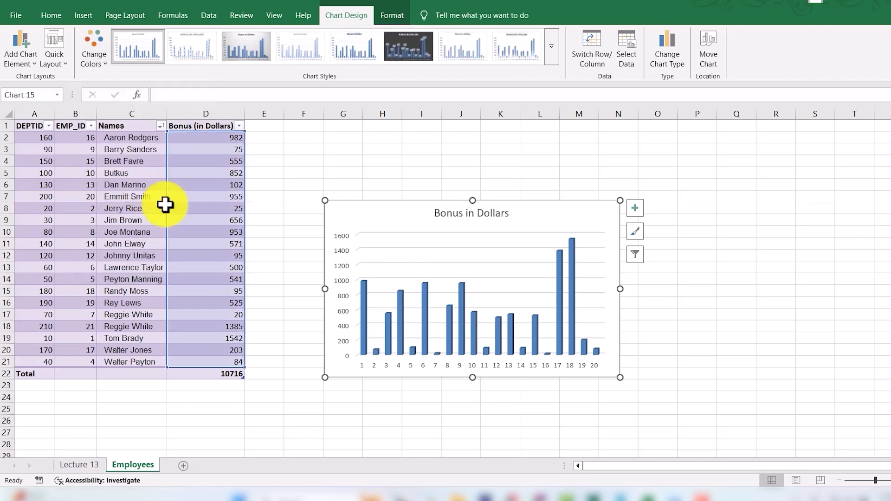
Step: Apply the gradient 3-D chart style with the bold title to the column chart
left_click(552, 53)
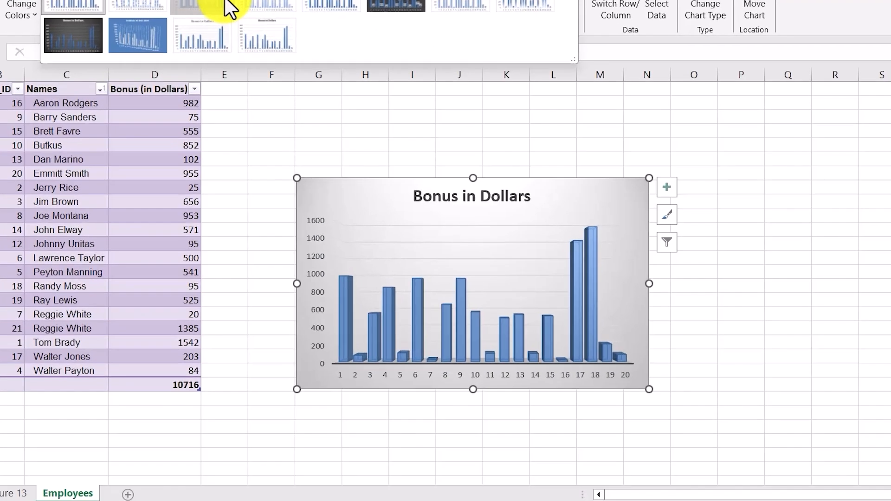
left_click(264, 50)
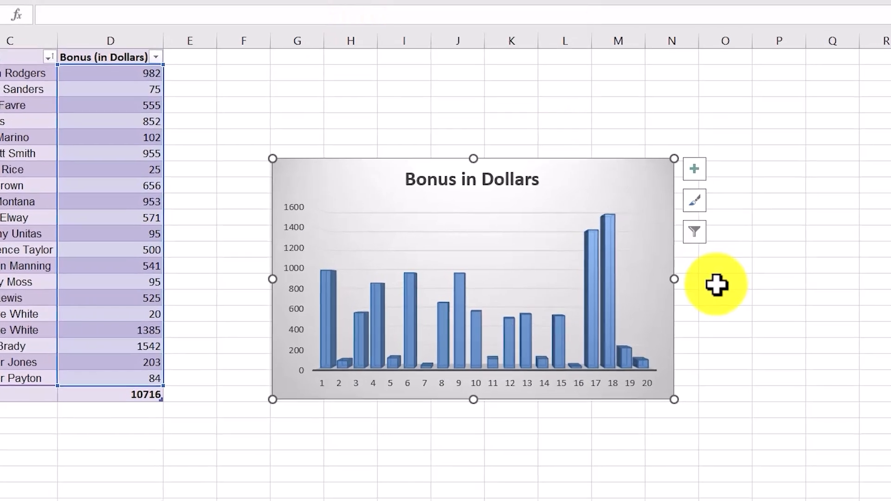
left_click(808, 277)
left_click_drag(262, 88, 754, 393)
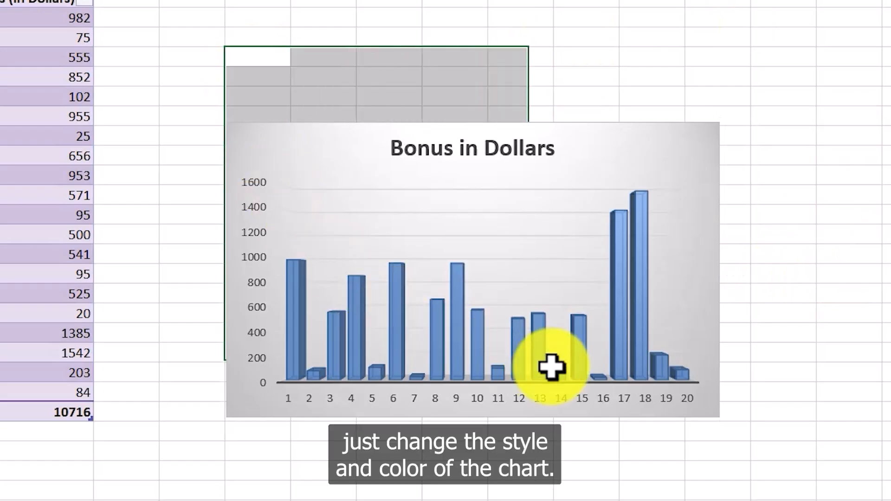
left_click(828, 391)
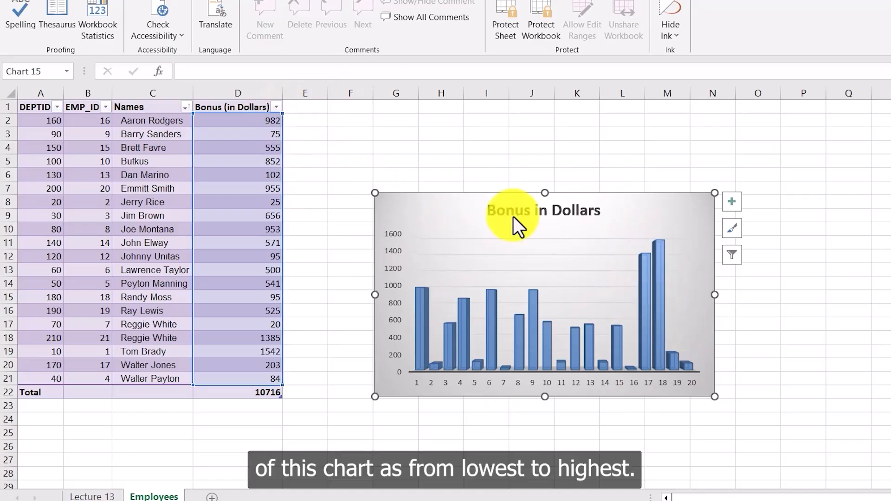
Step: Sort the table's Bonus column from smallest to largest, and re-sort it from largest to smallest
left_click(277, 109)
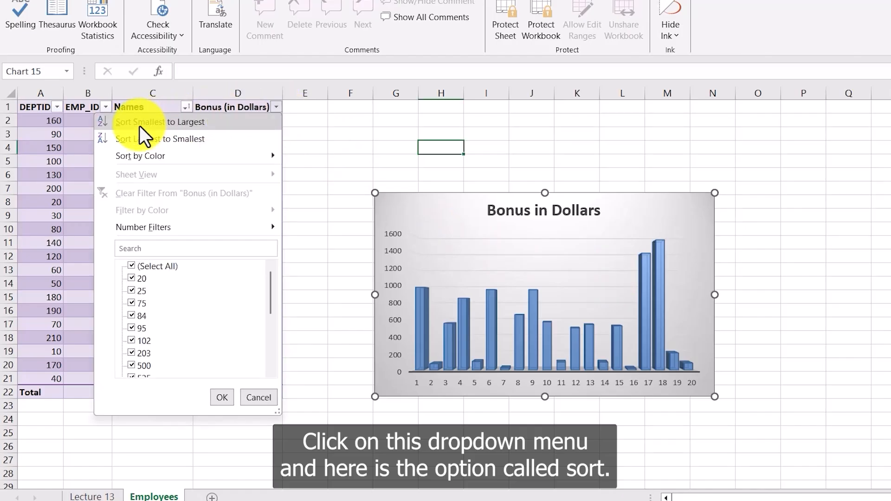
left_click(201, 121)
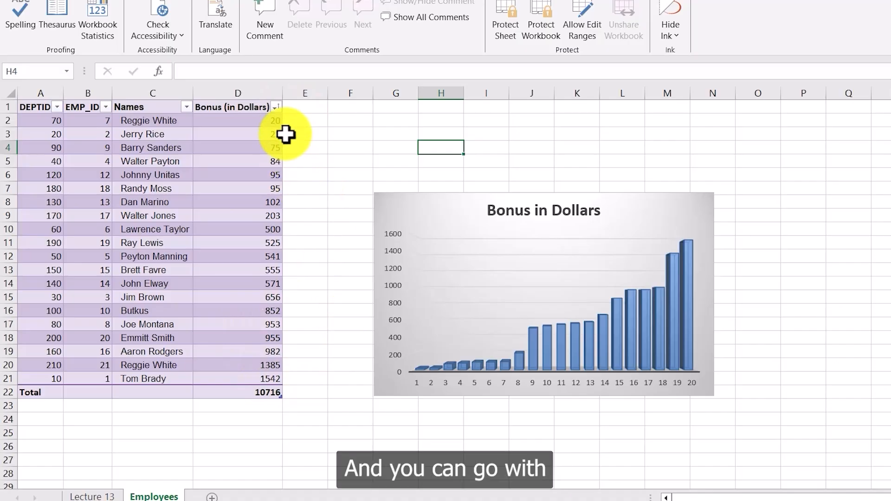
left_click(275, 107)
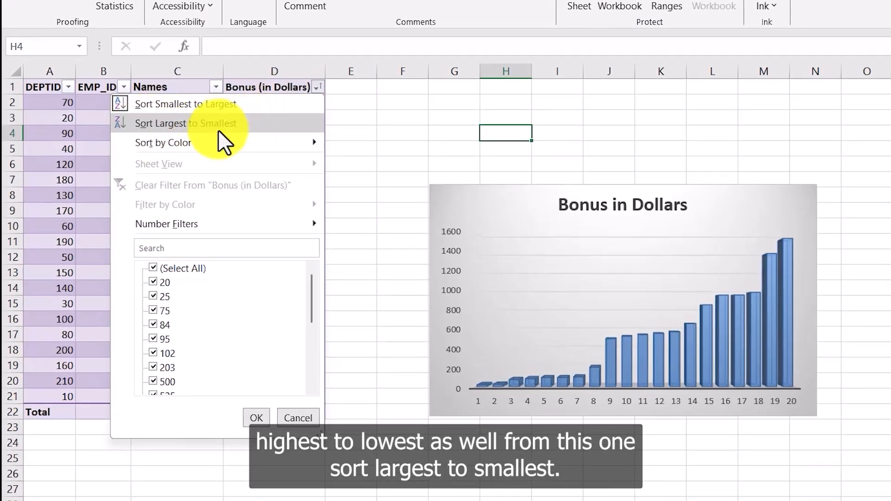
left_click(230, 126)
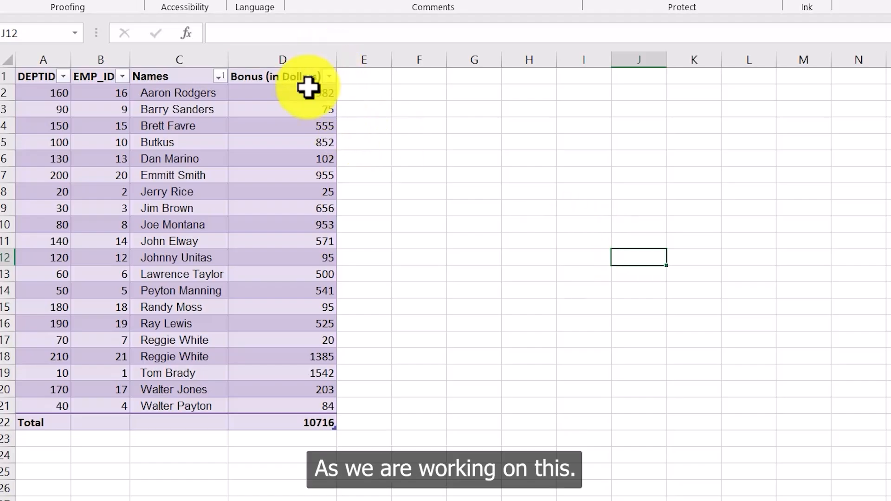
Step: Select the Bonus values D2:D21 and insert a 2-D Pie chart
left_click_drag(318, 94, 303, 413)
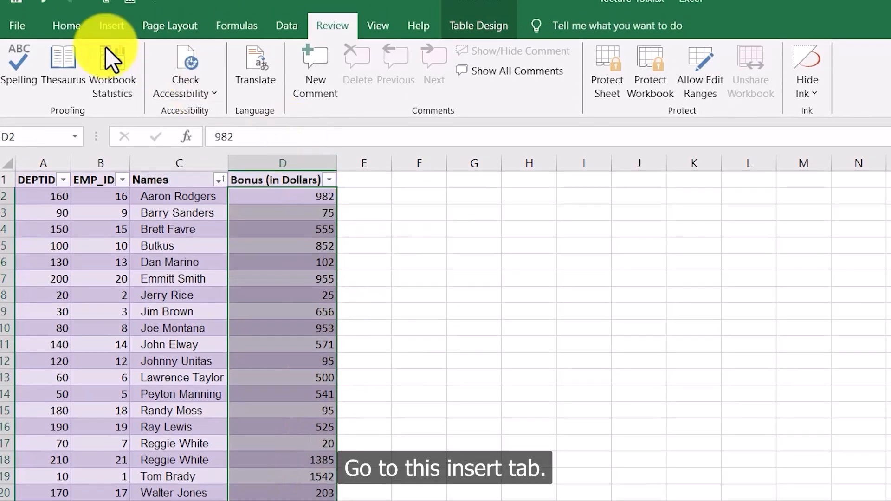
left_click(108, 26)
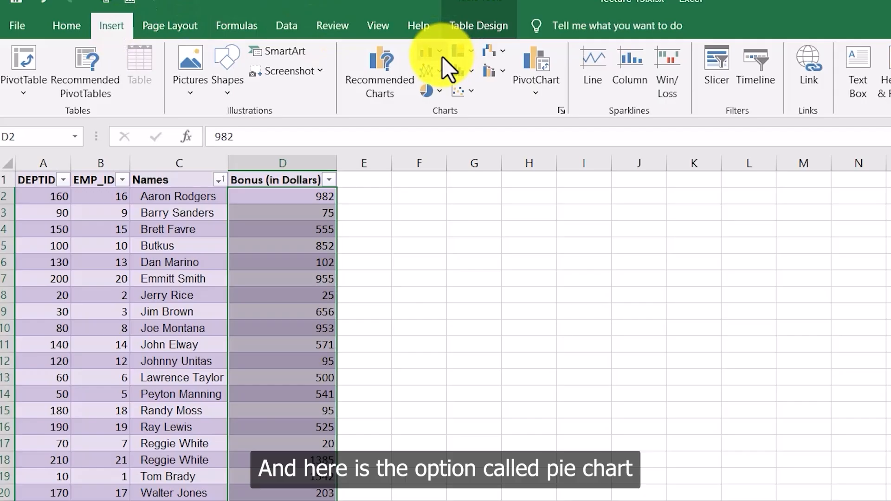
left_click(440, 93)
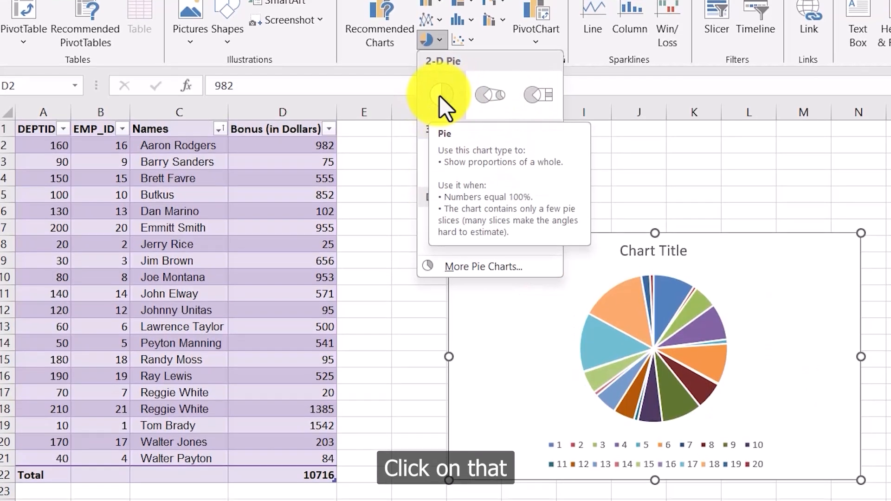
left_click(439, 96)
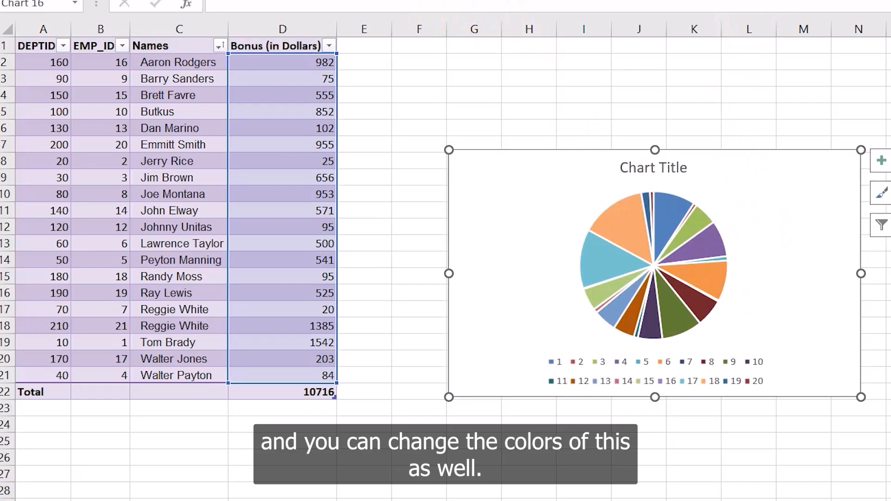
Step: Apply the third colorful palette and the last chart style to the pie chart, and deselect it
left_click(136, 30)
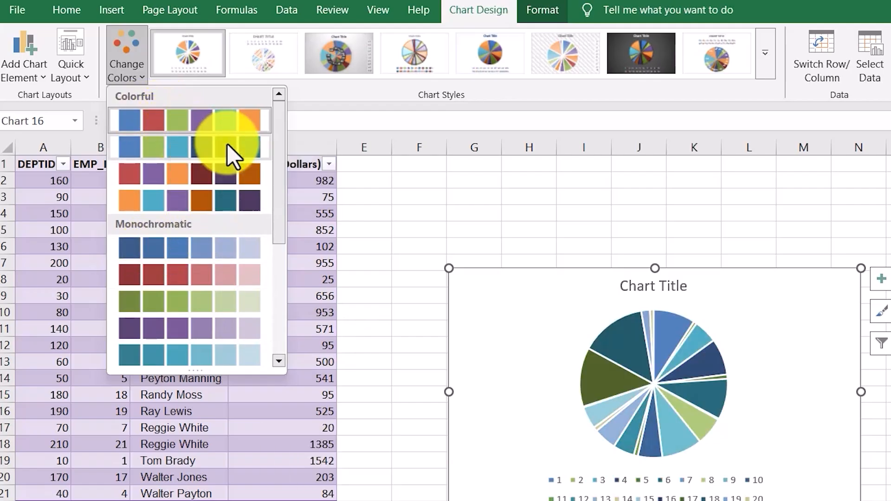
left_click(191, 175)
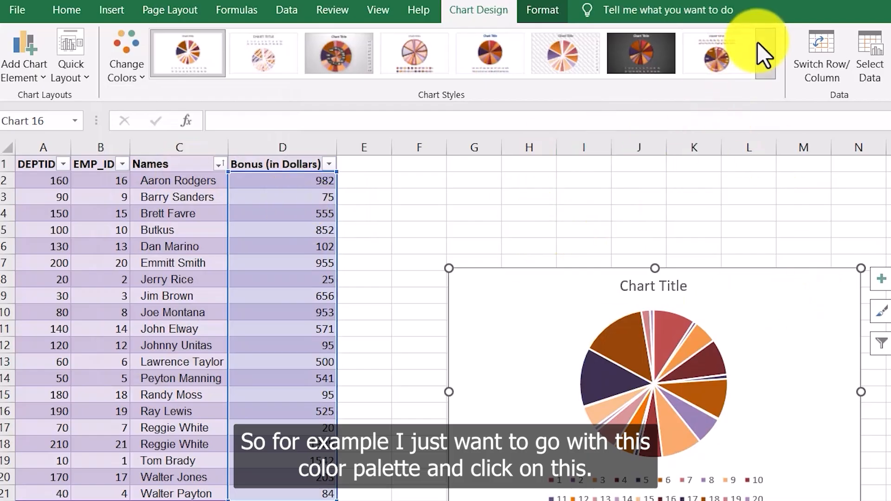
left_click(765, 53)
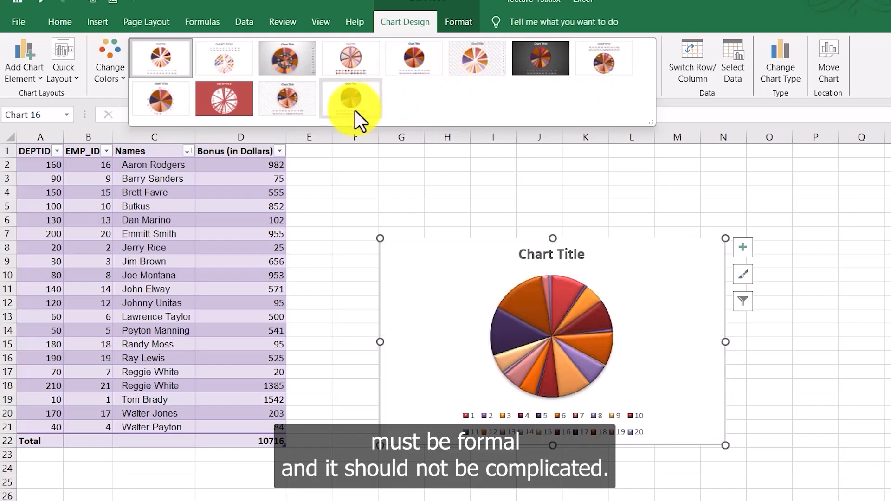
left_click(355, 101)
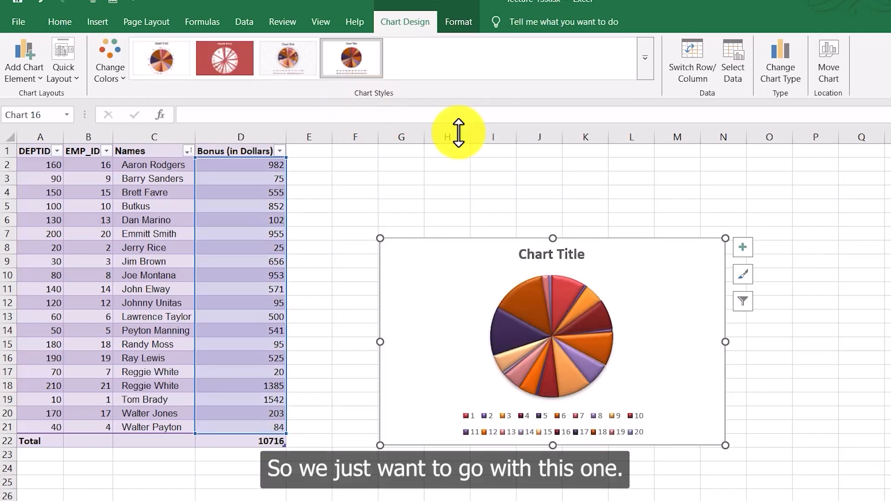
left_click(818, 364)
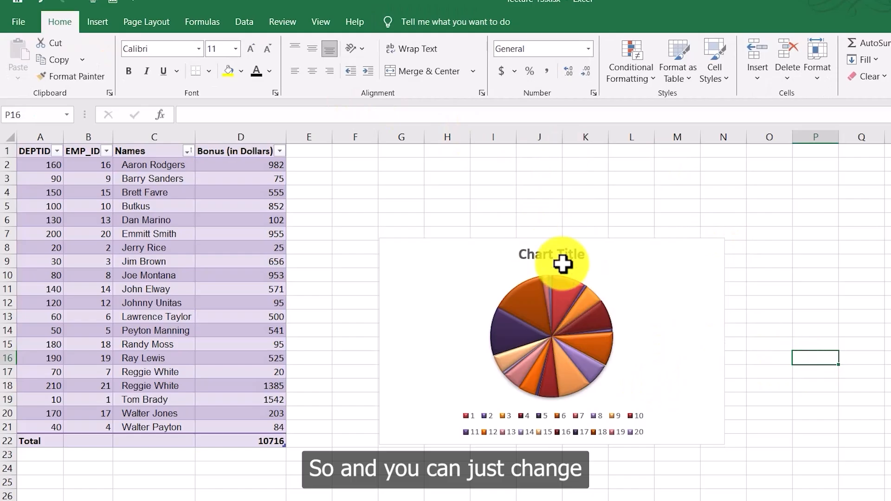
Step: Set the pie chart's title to "Pie chart of a dataset" and deselect the chart
left_click(564, 256)
double_click(564, 255)
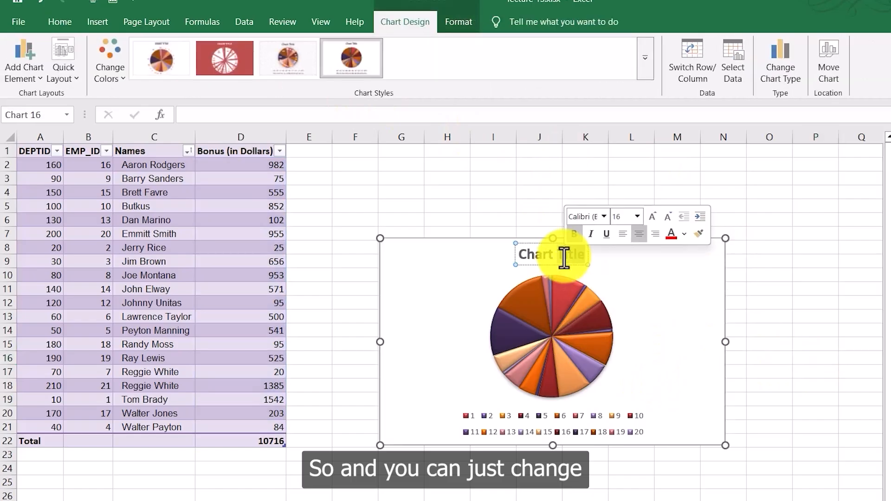
key("ctrl+a")
type("P")
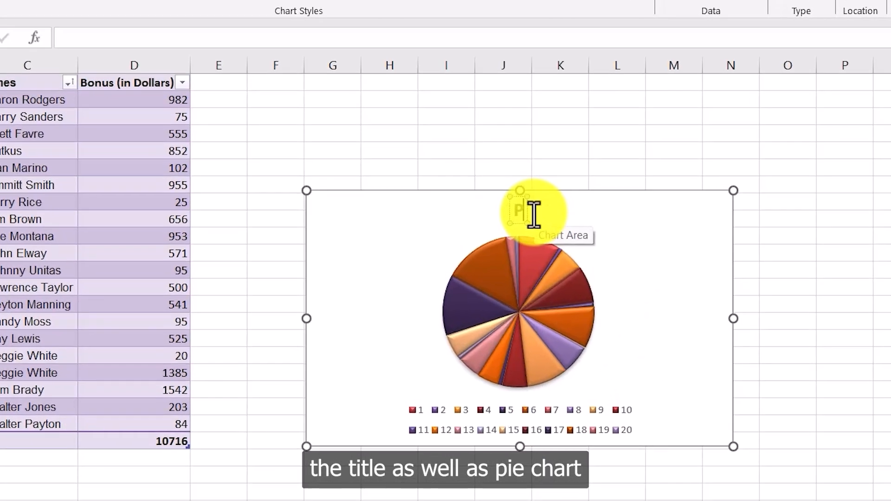
type("ie chart of")
type(" a dataset")
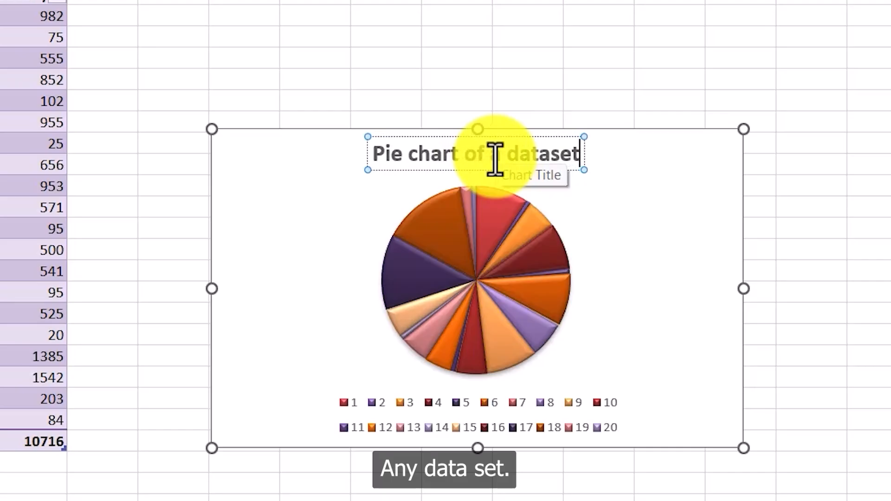
key("Return")
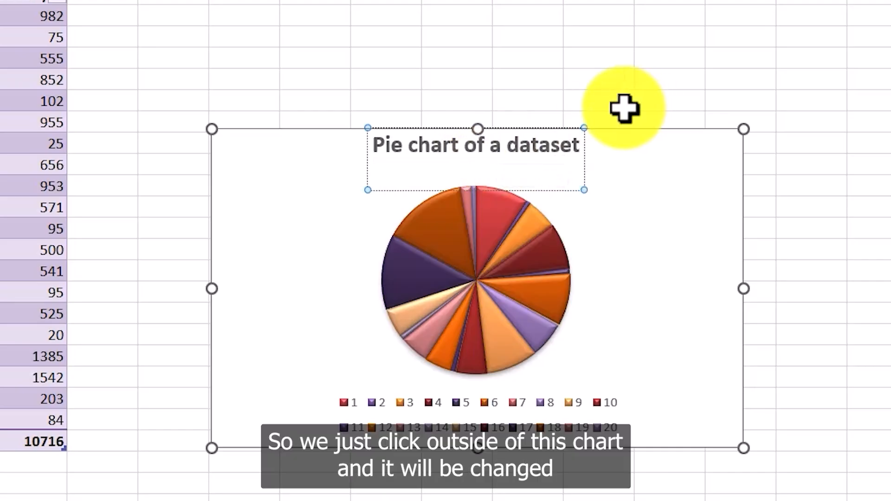
left_click(629, 79)
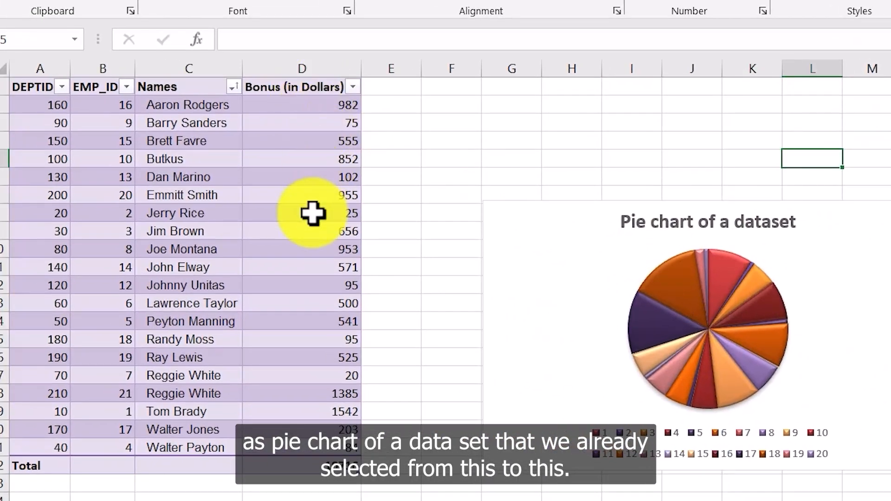
Step: Delete the existing pie chart of the bonus values
left_click_drag(322, 104, 325, 447)
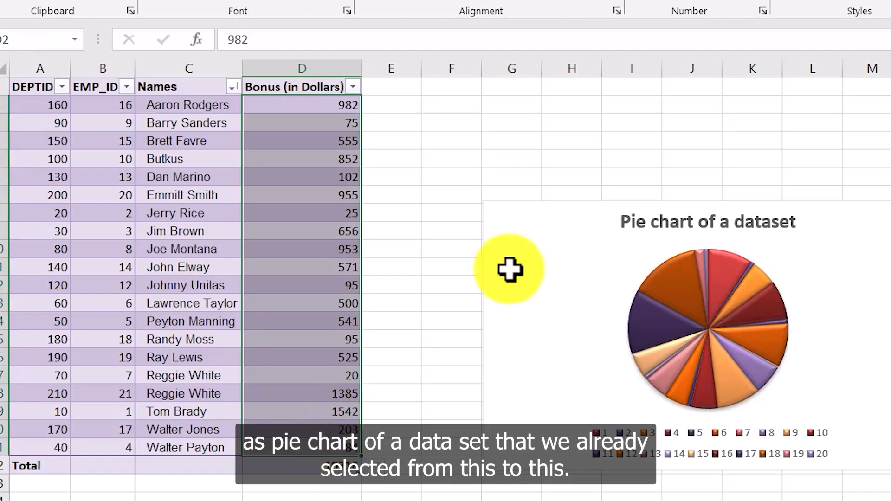
left_click(483, 312)
left_click(454, 258)
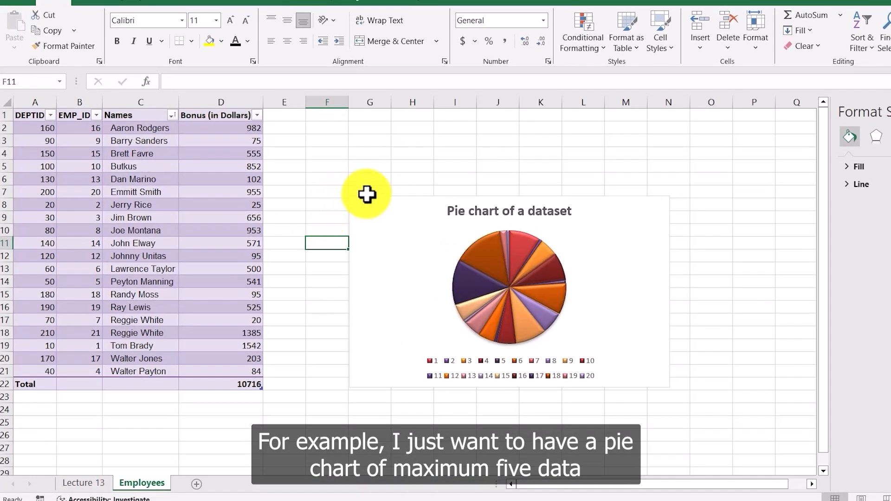
left_click(394, 210)
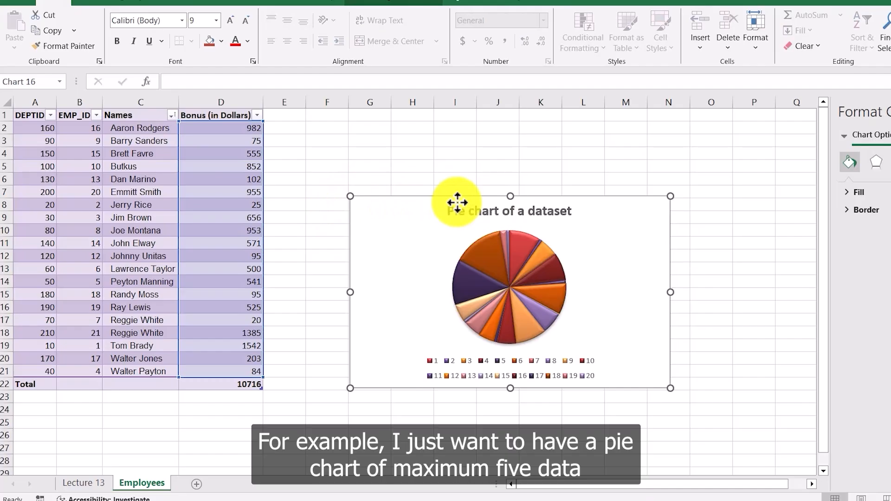
key("Delete")
Step: Select the first five Bonus values D2:D6, insert a 2-D Pie chart, and nudge it slightly right
left_click_drag(252, 129, 251, 174)
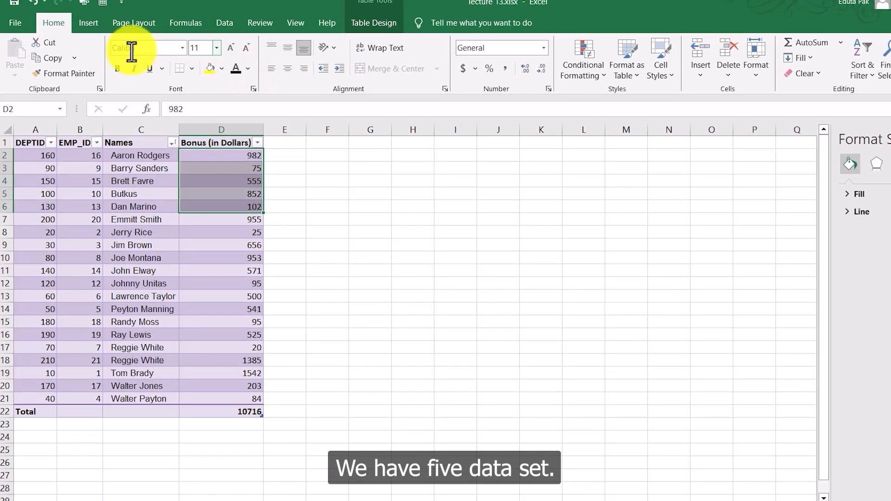
left_click(89, 37)
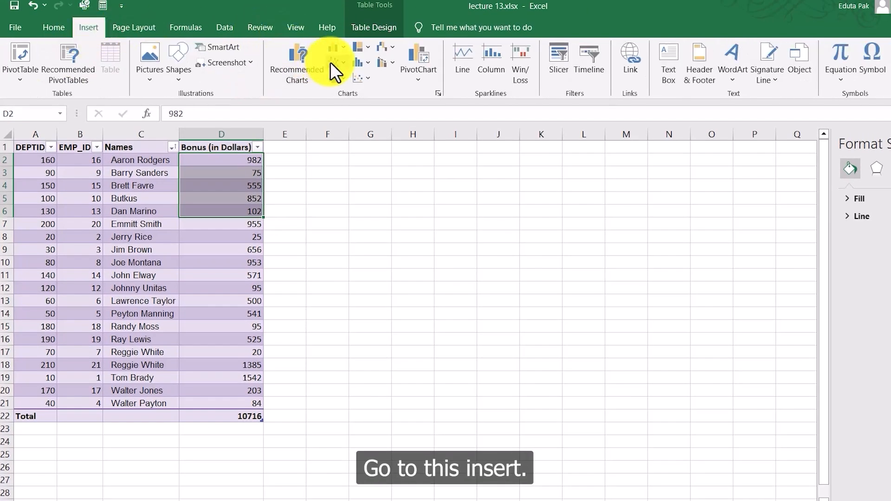
left_click(336, 79)
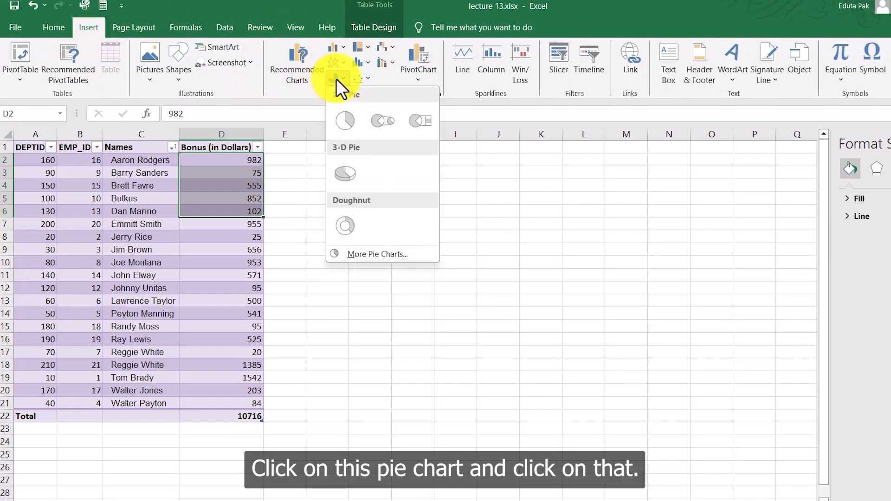
left_click(346, 117)
left_click_drag(490, 252, 553, 246)
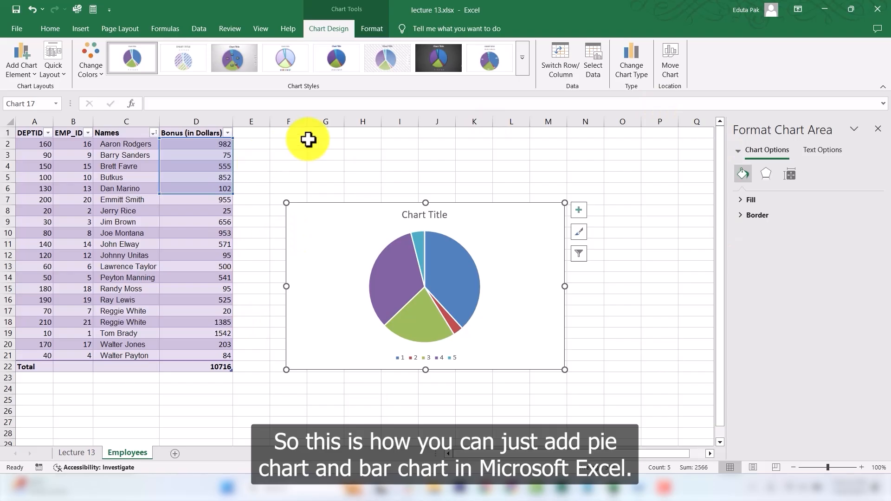
left_click(278, 156)
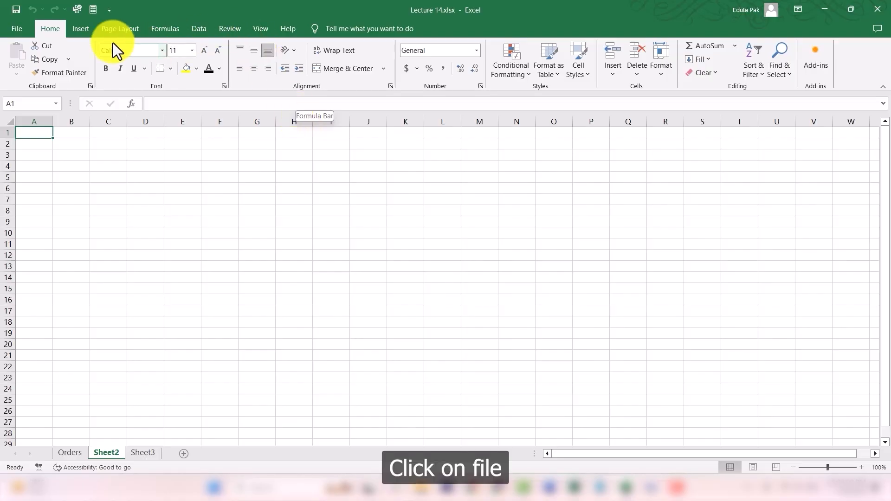
Step: Save the workbook to the Desktop under the new name Lecture 14 updated.xlsx
left_click(20, 33)
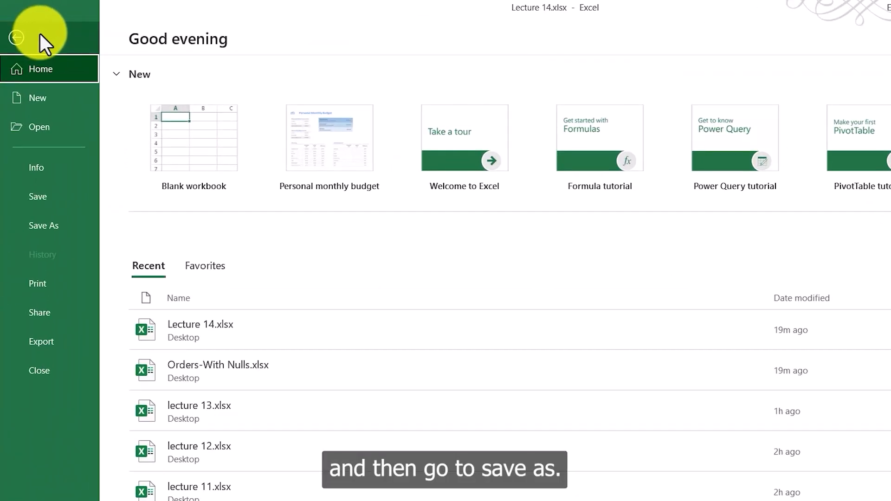
left_click(38, 224)
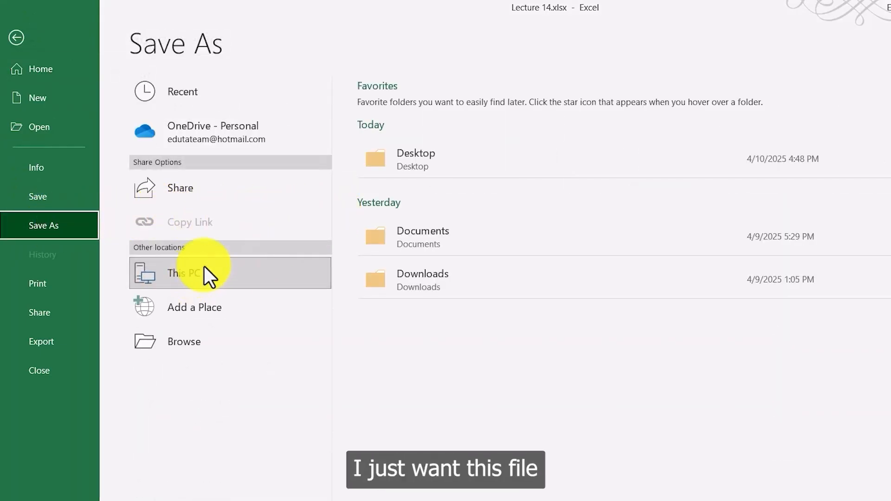
left_click(413, 163)
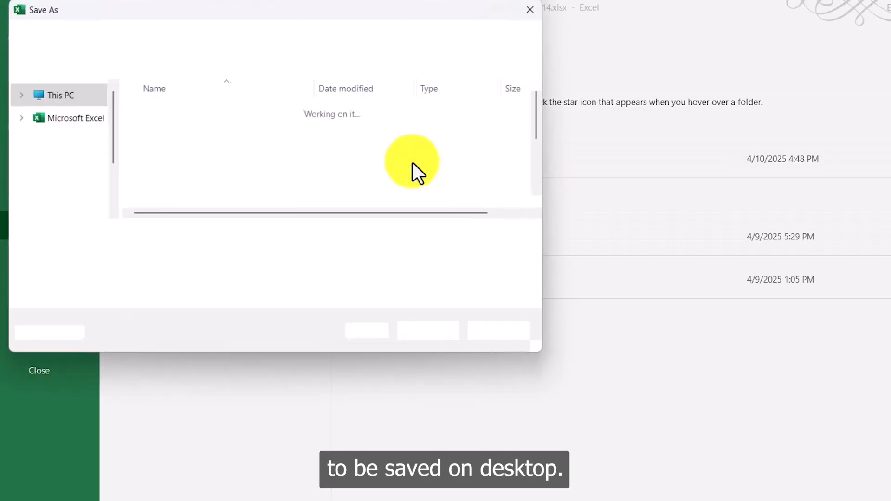
left_click(142, 237)
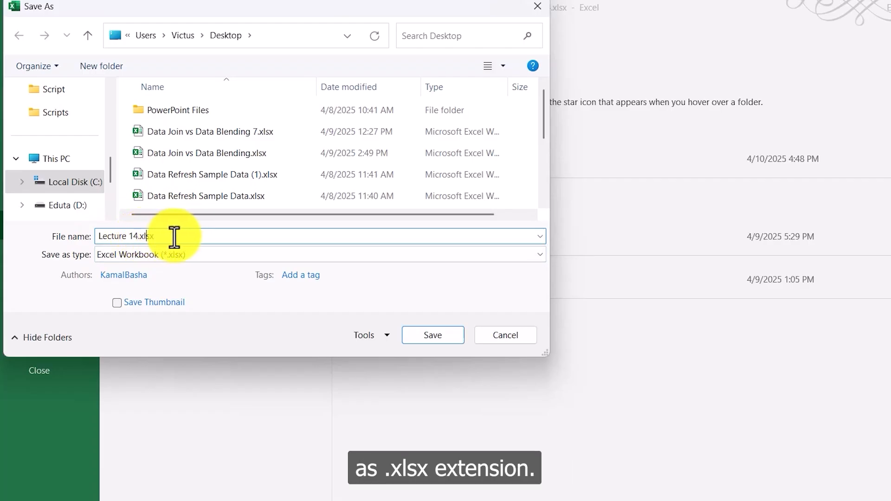
left_click(137, 236)
type("upda")
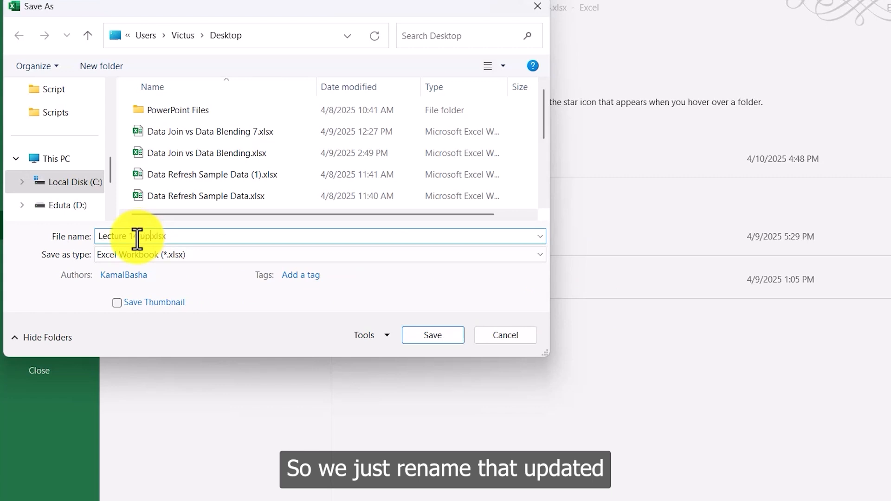
type("ted")
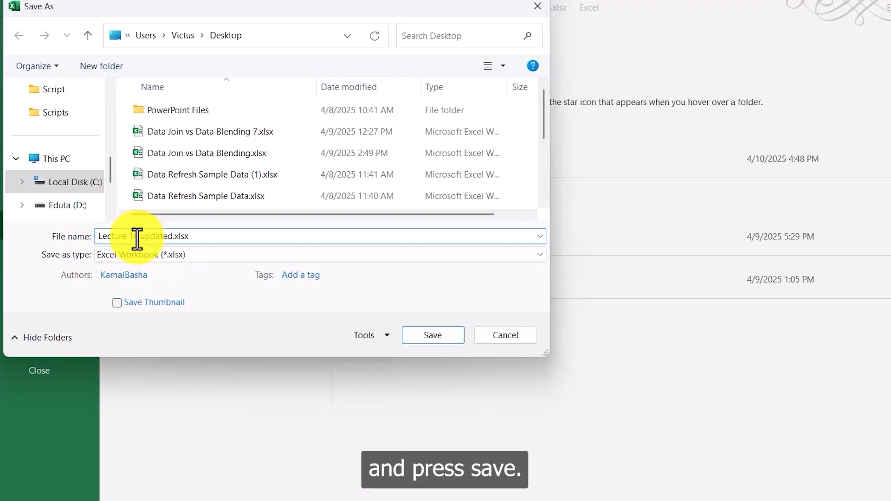
left_click(419, 334)
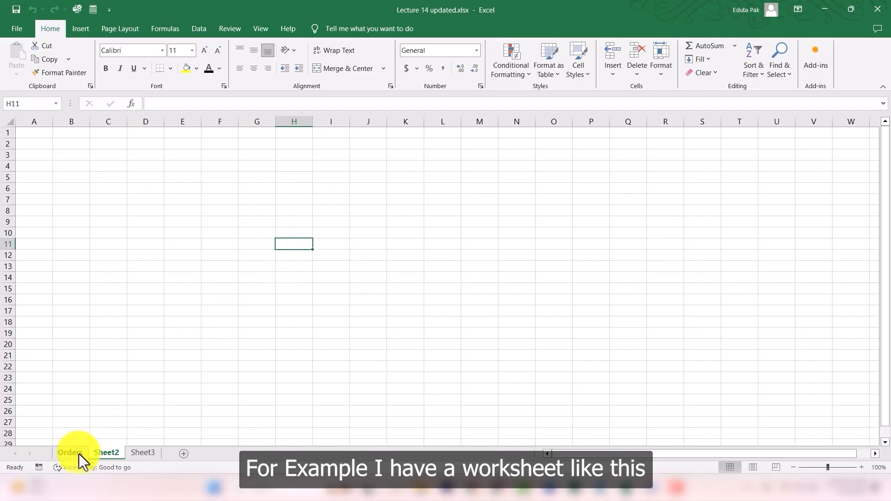
Step: Switch to the Orders sheet and save the workbook to the Desktop as a PDF, Lecture 14 updated.pdf
left_click(76, 454)
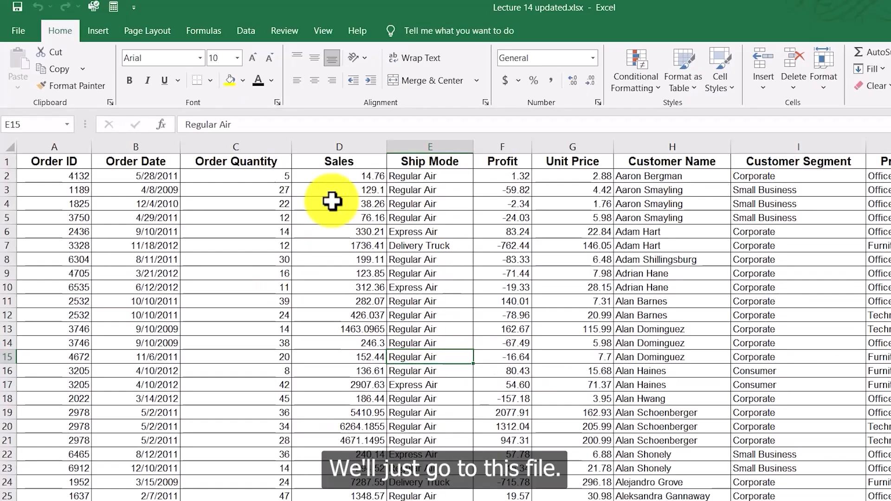
left_click(18, 27)
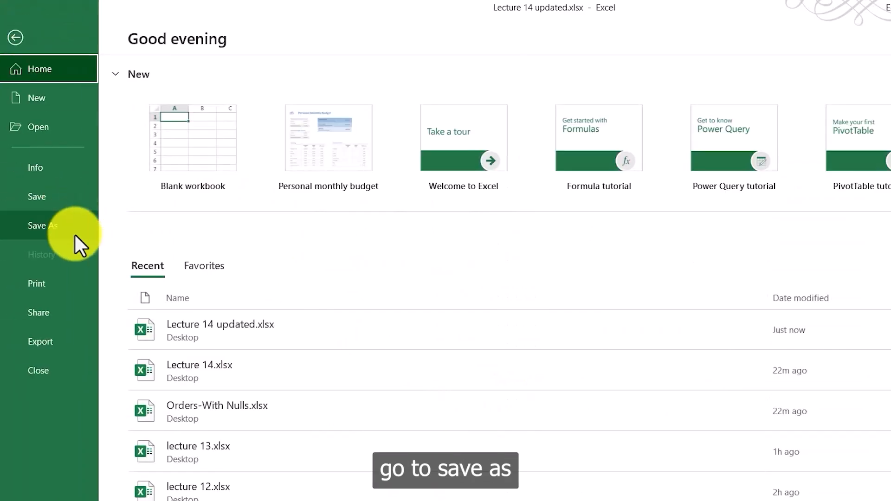
left_click(60, 234)
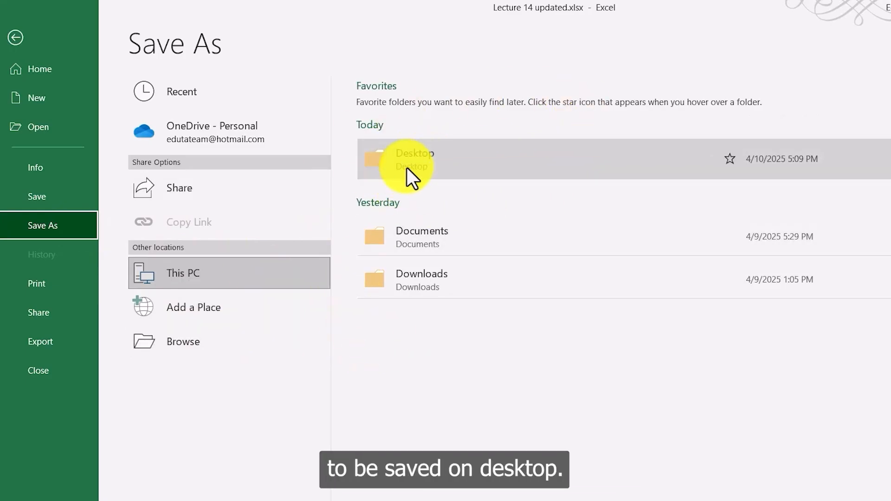
left_click(445, 158)
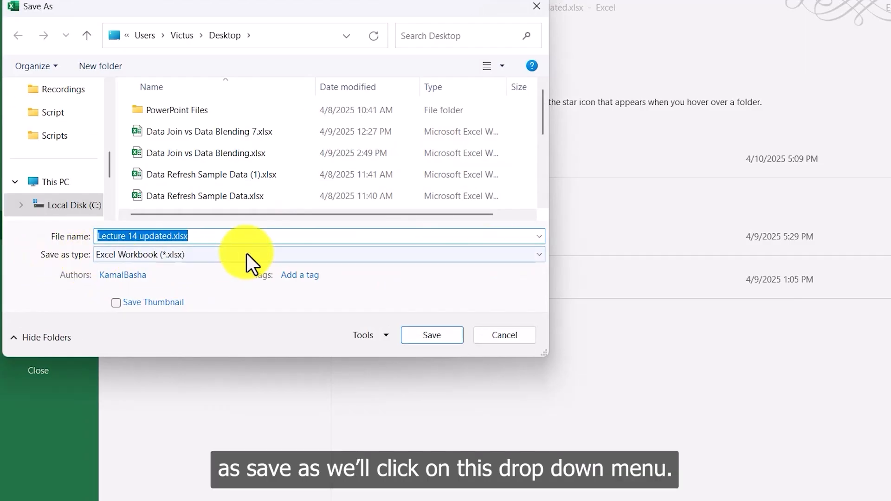
left_click(536, 255)
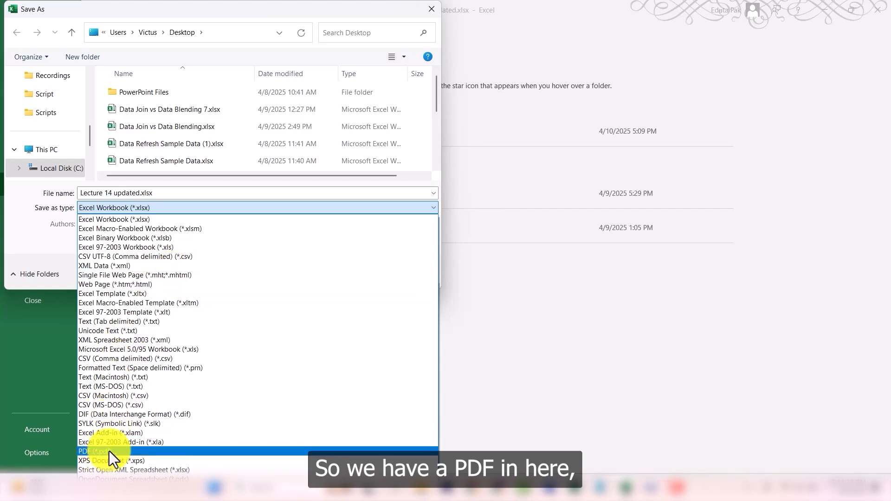
left_click(108, 451)
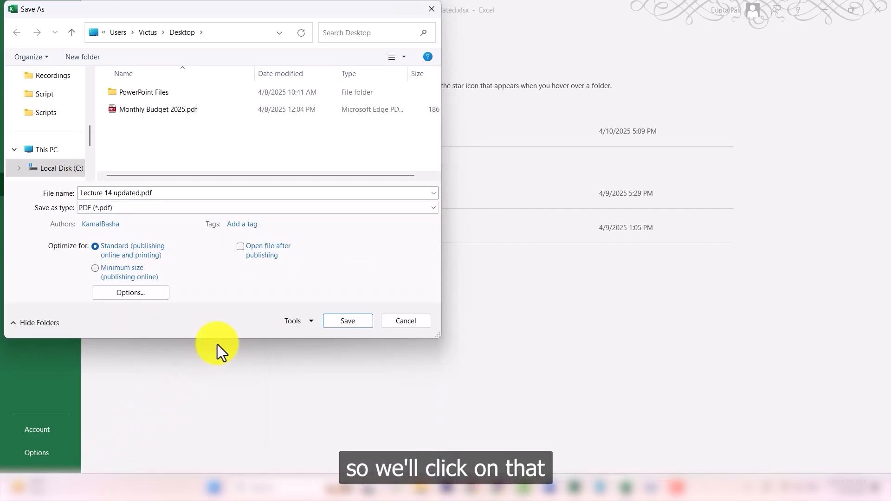
left_click(354, 322)
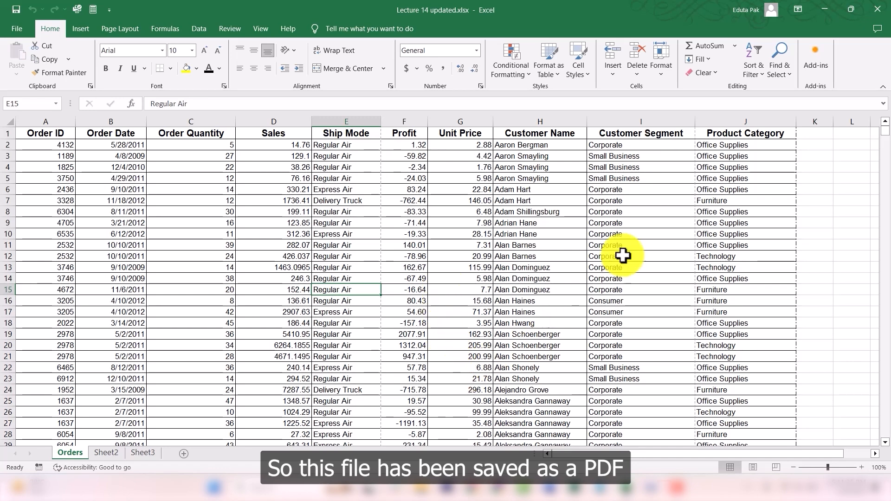
Step: Minimize the open windows, open Lecture 14 updated.pdf from the Desktop, and scroll through its pages
left_click(819, 4)
left_click(820, 4)
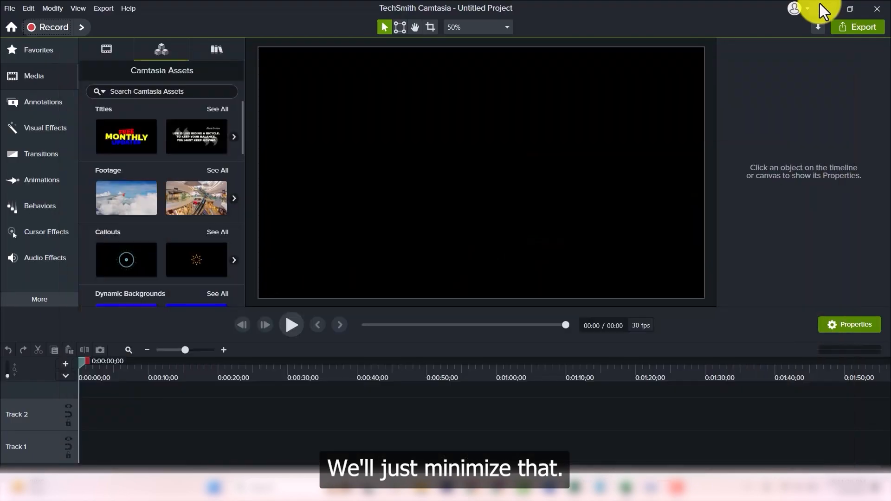
left_click(820, 5)
left_click(526, 144)
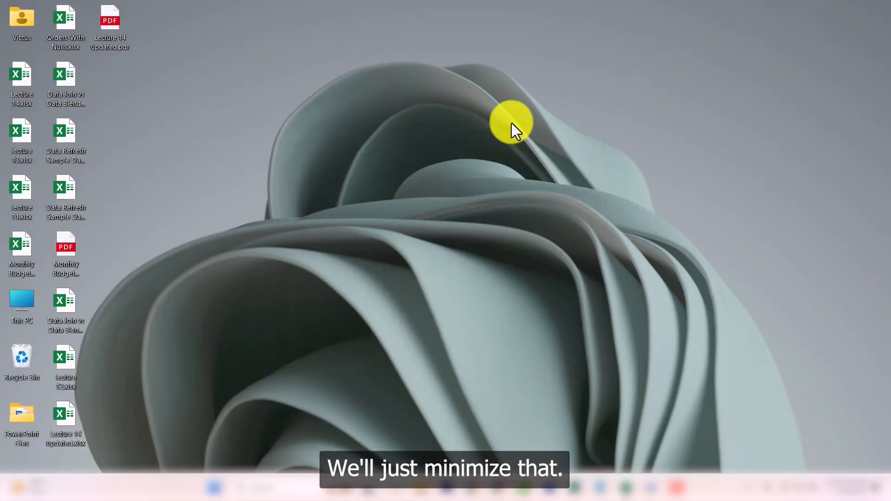
left_click(129, 29)
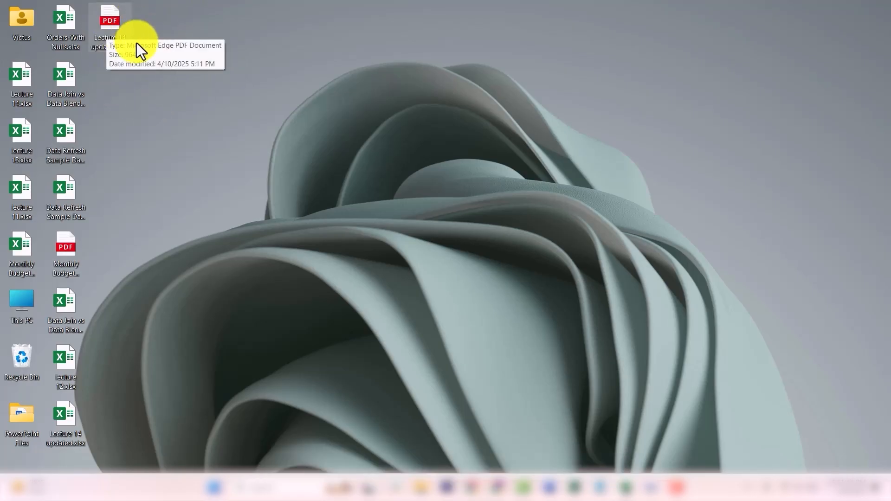
double_click(113, 23)
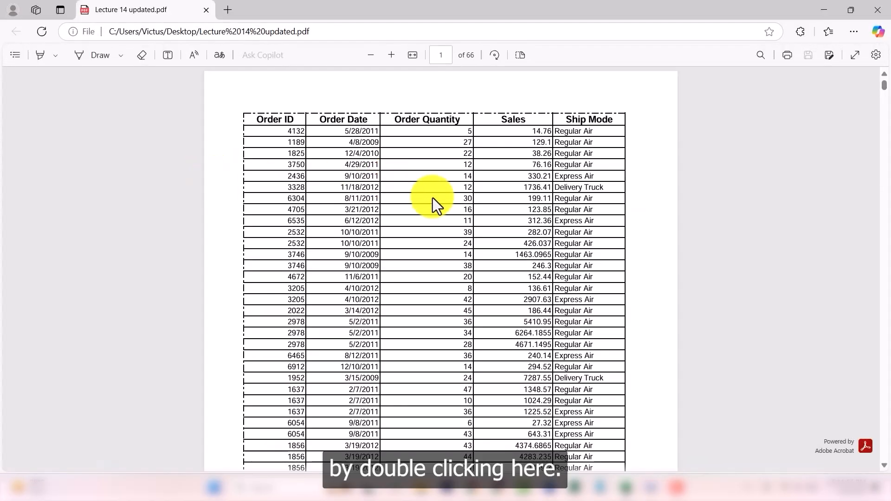
scroll(422, 229, "down", 20)
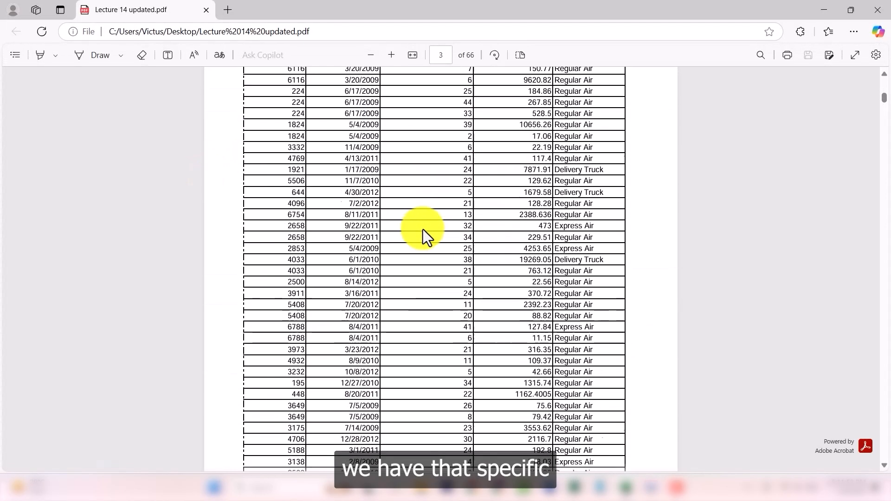
scroll(422, 229, "up", 20)
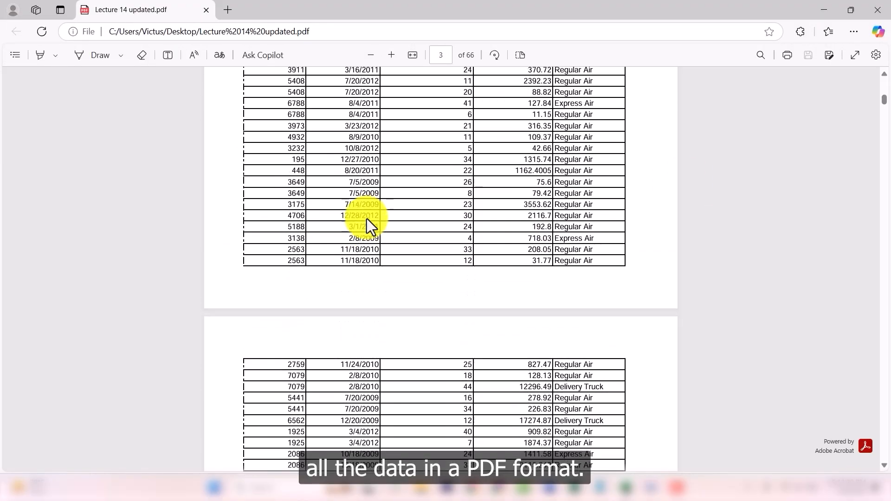
scroll(367, 218, "up", 10)
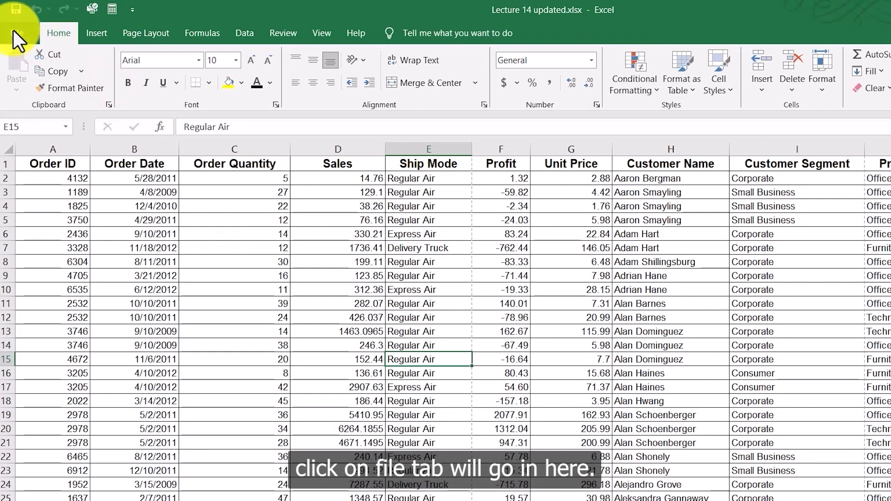
Step: Save the workbook to the Desktop as CSV (Comma delimited) named Lecture 14 updated.csv, keeping that format
left_click(13, 29)
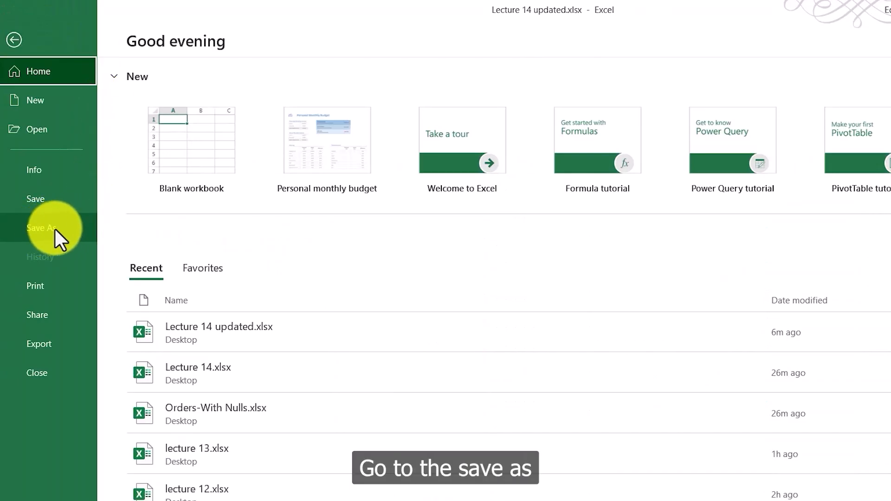
left_click(54, 229)
left_click(194, 349)
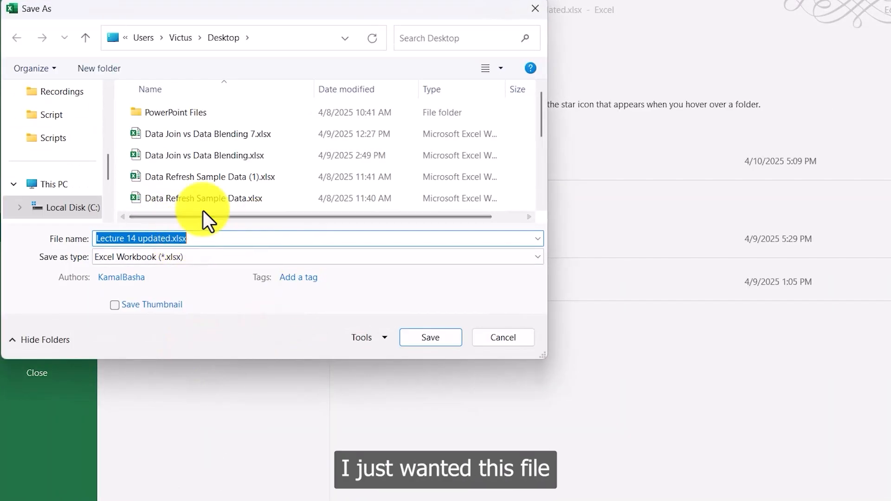
scroll(60, 155, "up", 5)
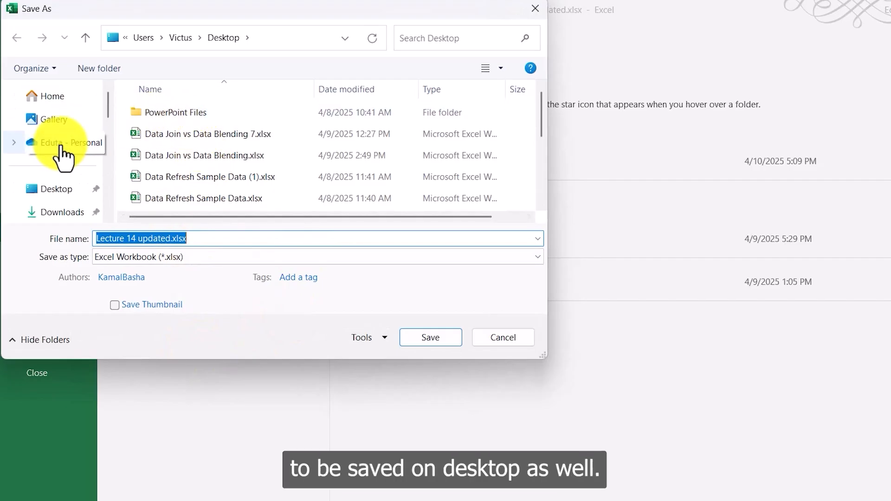
left_click(59, 195)
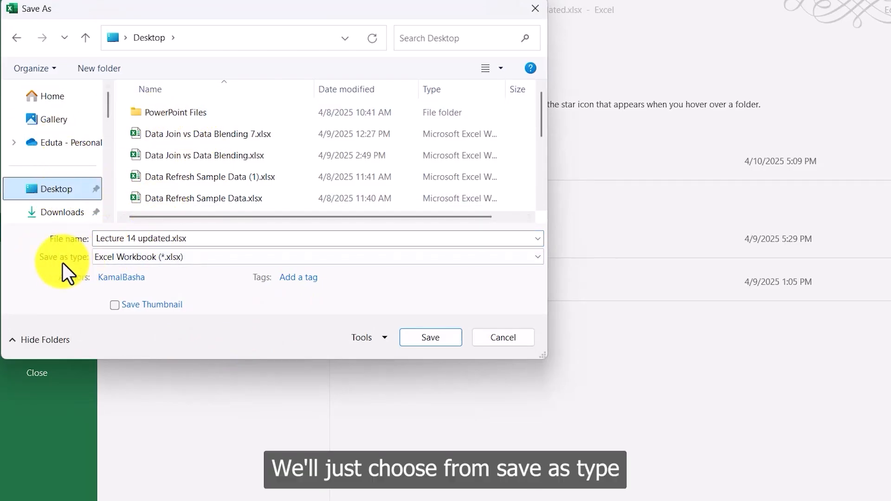
left_click(540, 258)
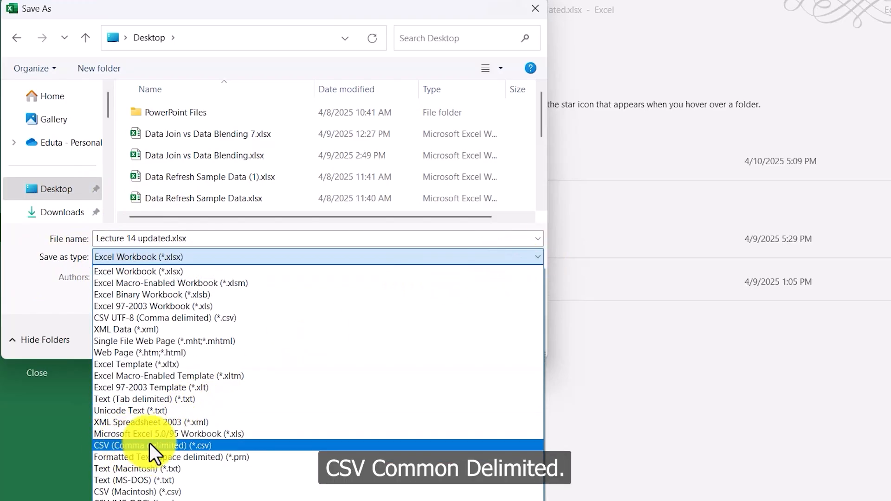
left_click(180, 446)
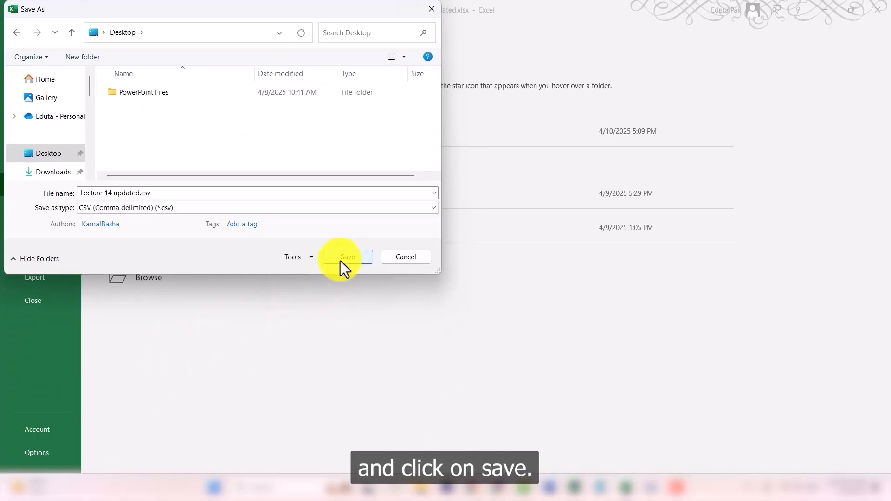
left_click(360, 260)
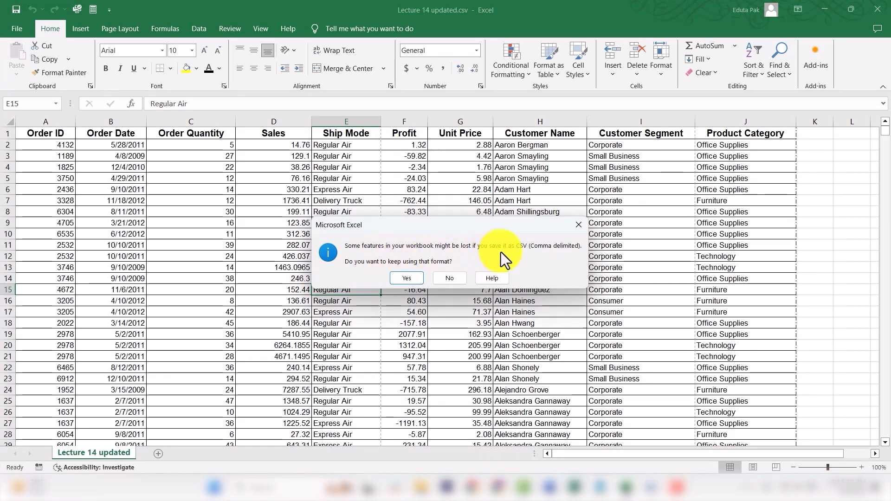
left_click(406, 279)
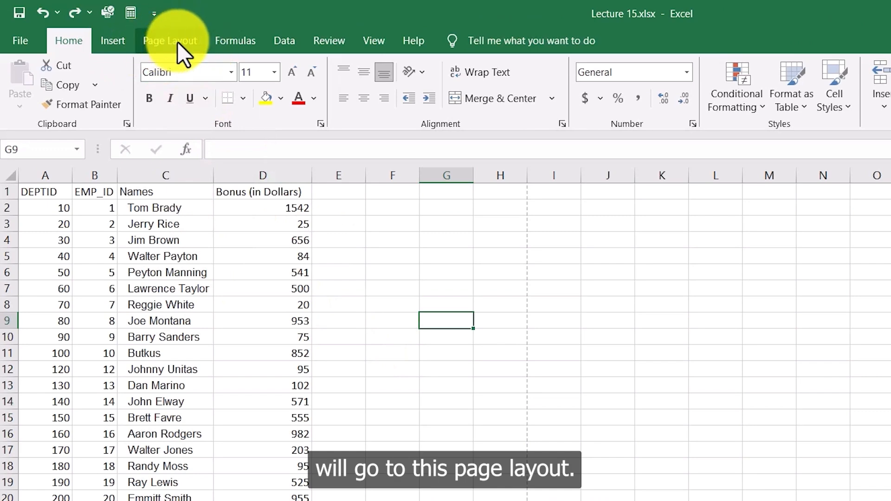
Step: Examine the page orientation and margin options and the Print Titles settings in Page Setup
left_click(125, 28)
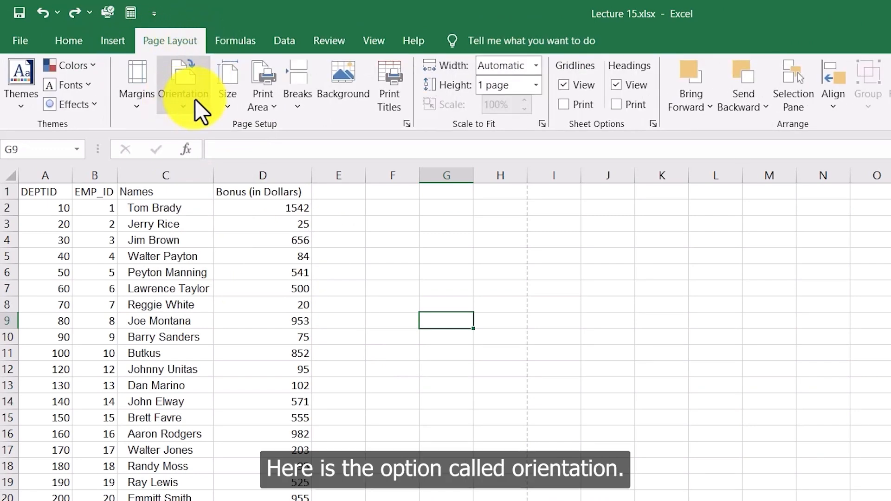
left_click(183, 102)
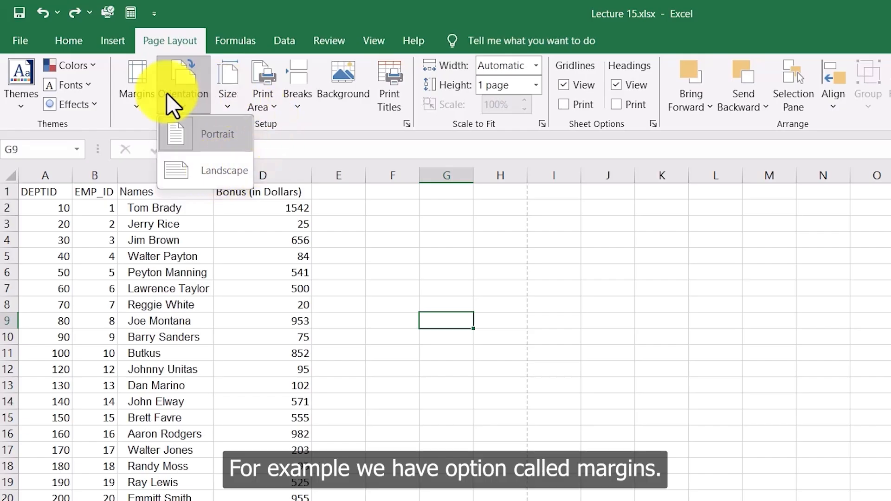
left_click(134, 102)
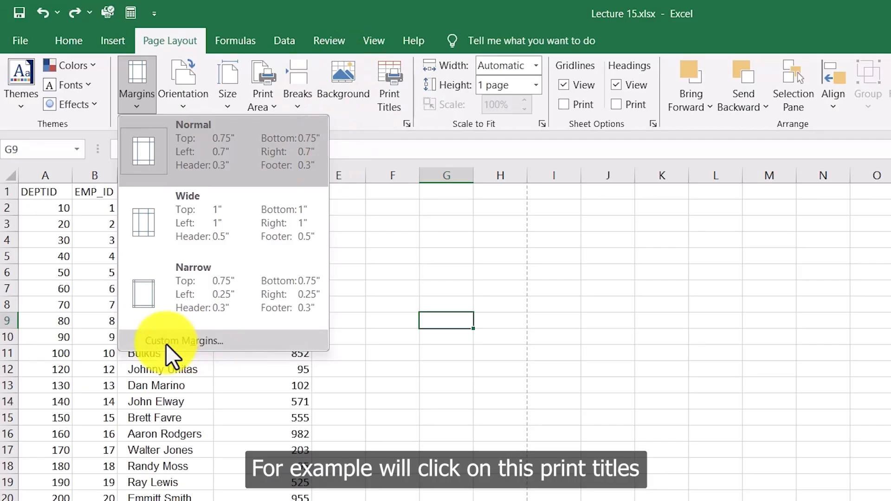
left_click(387, 88)
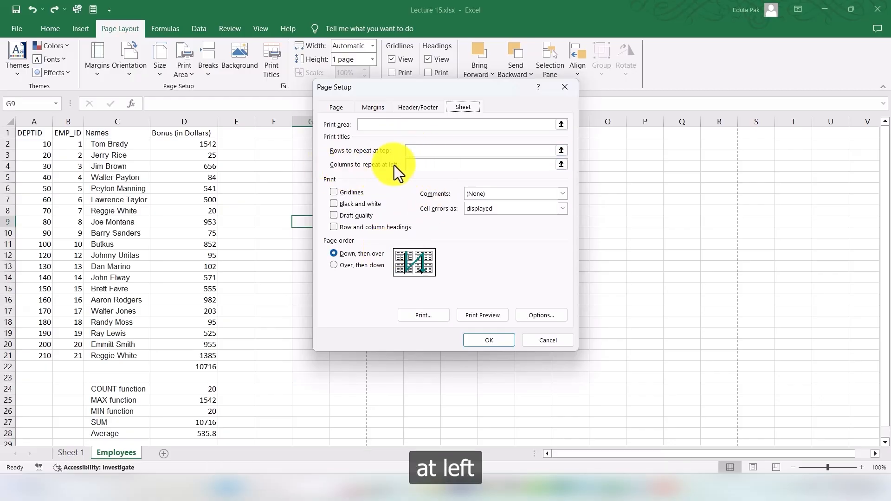
left_click(491, 341)
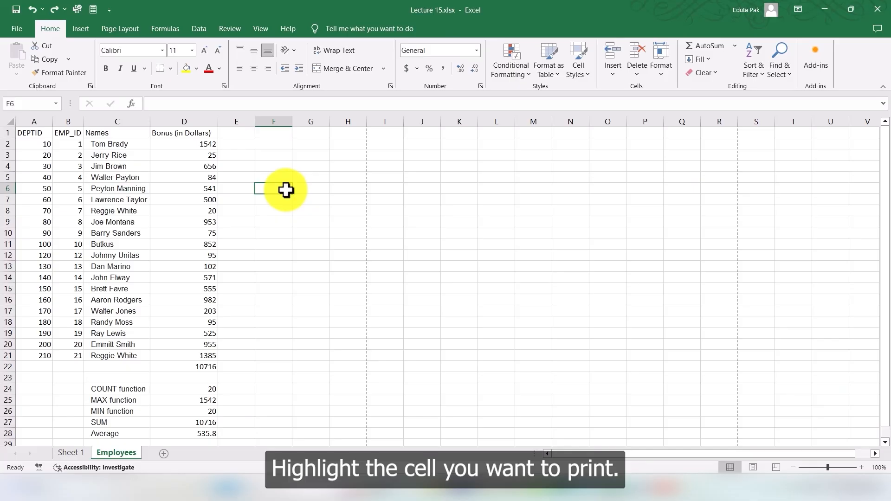
Step: Set the print area to the Names and Bonus columns C1:D21 and preview the printout
left_click_drag(100, 134, 198, 351)
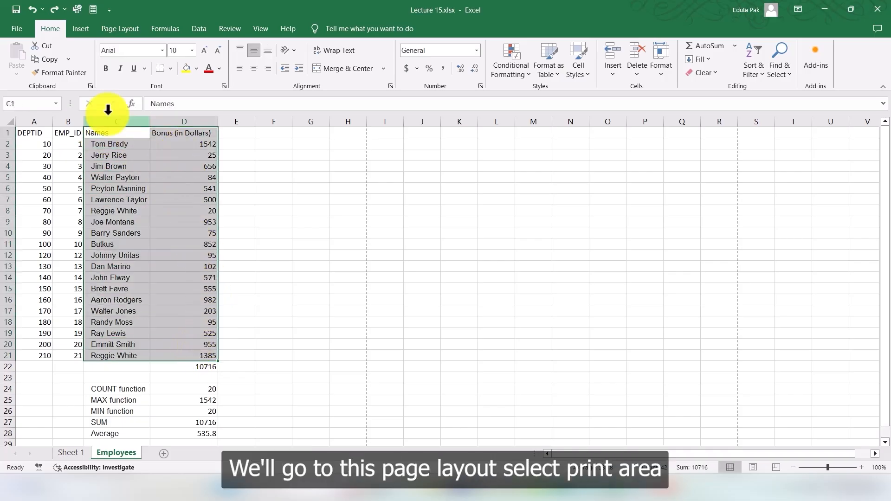
left_click(129, 29)
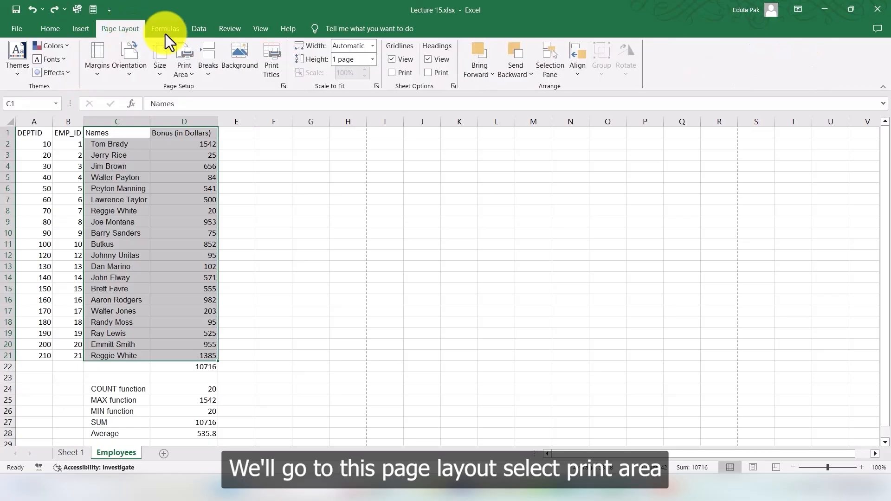
left_click(186, 67)
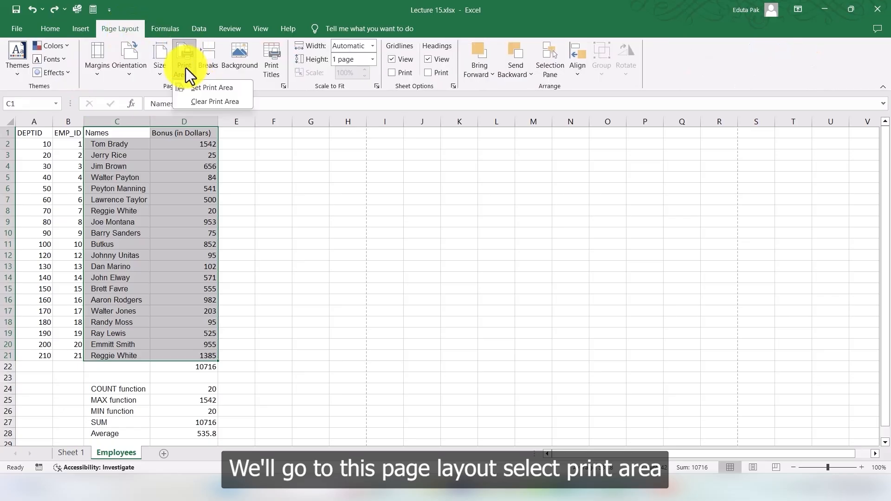
left_click(208, 90)
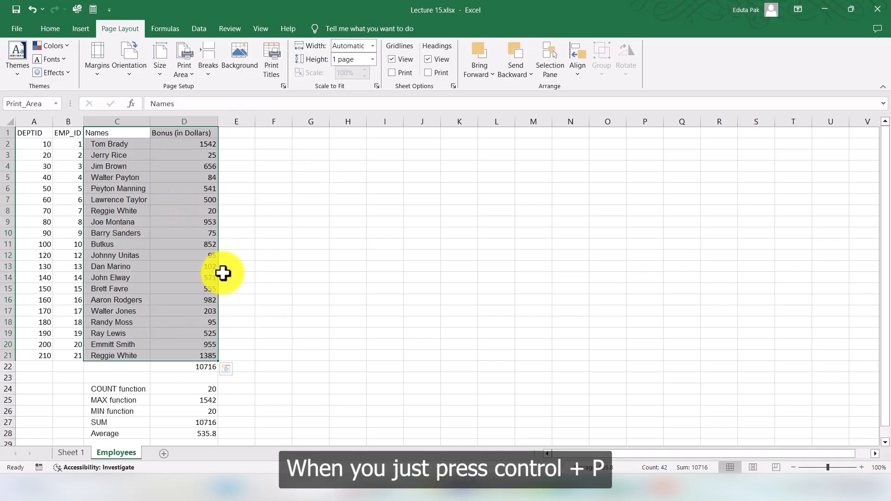
key("ctrl+p")
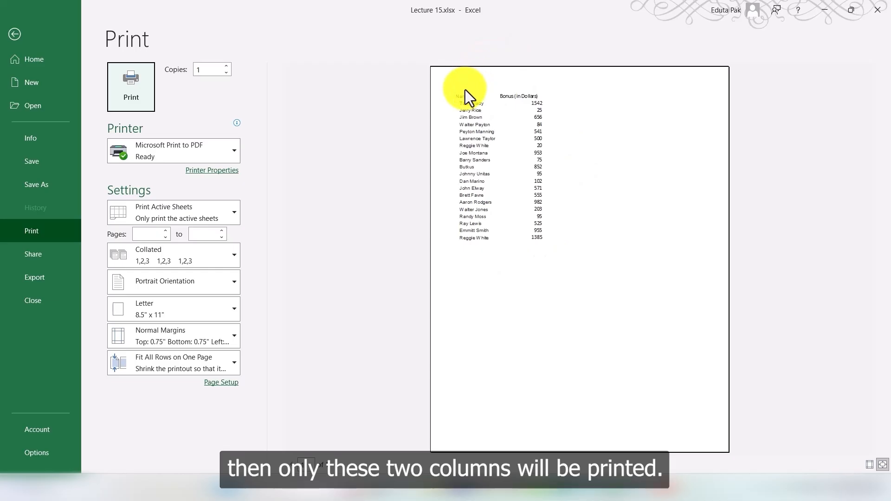
left_click(18, 34)
Step: Clear the print area and preview the printout of the whole sheet
left_click(182, 65)
left_click(212, 101)
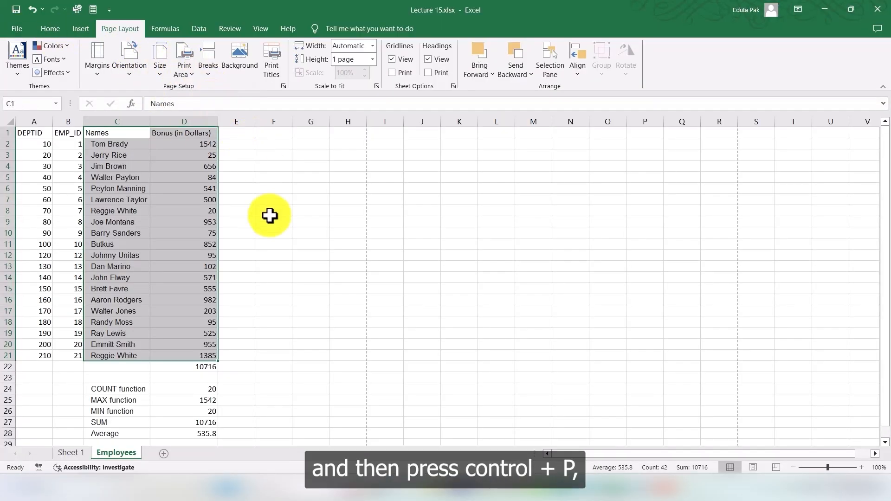
left_click(270, 216)
key("ctrl+p")
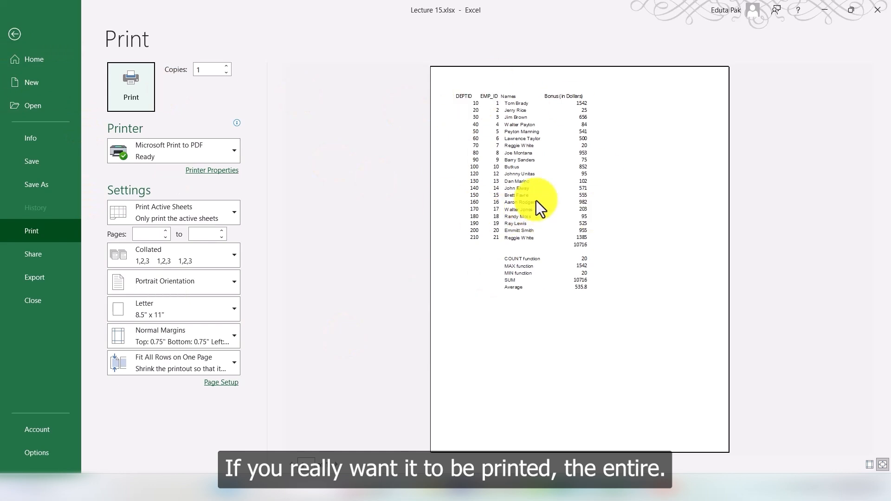
left_click(386, 189)
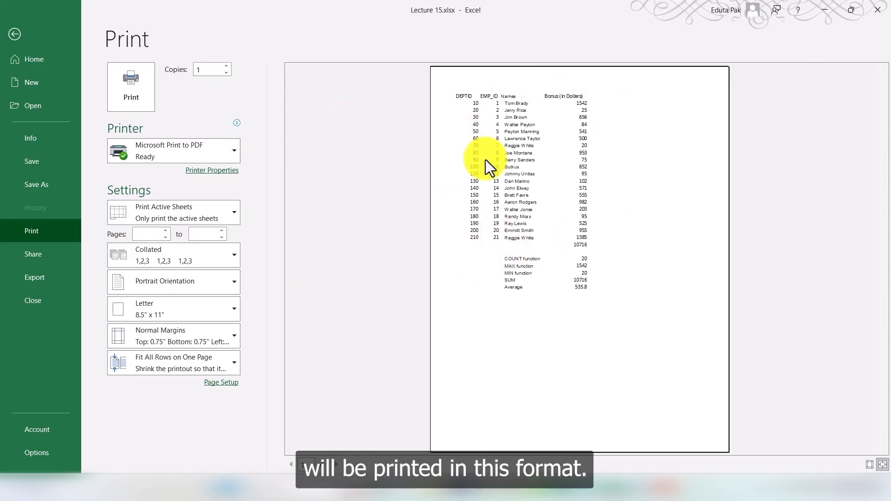
left_click(16, 38)
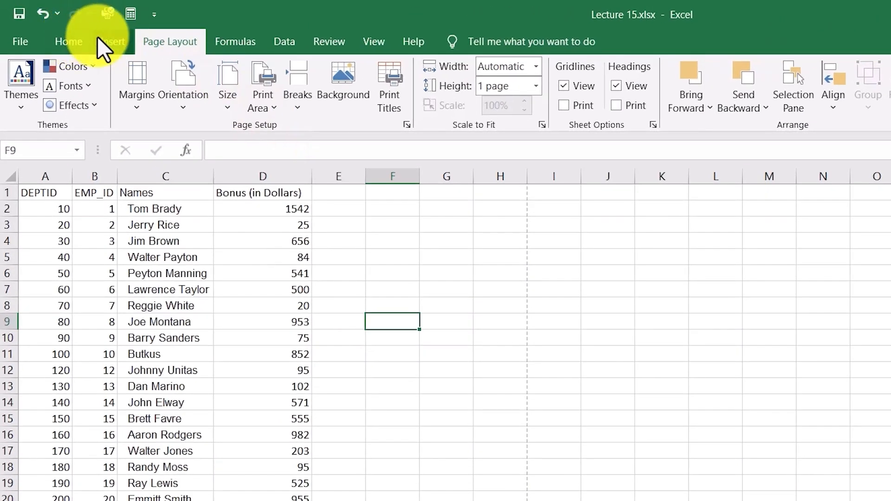
Step: Insert a header using the Confidential, 4/11/2025, Page 1 preset
left_click(73, 27)
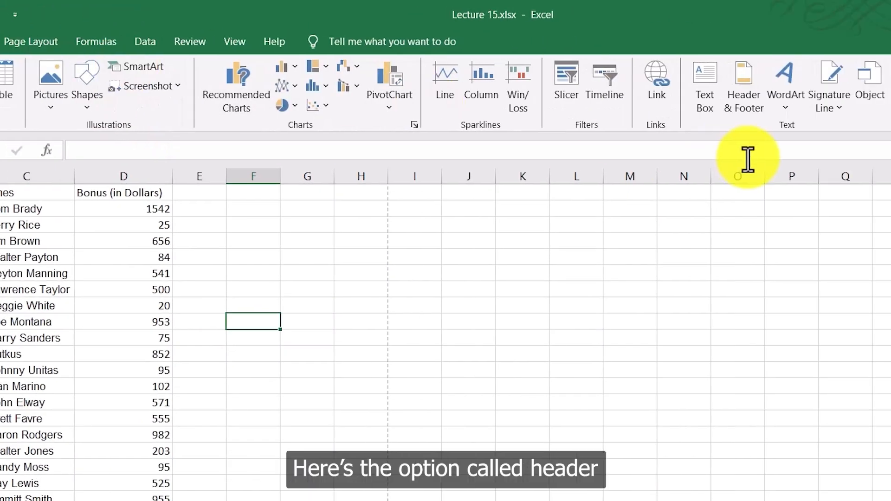
left_click(746, 103)
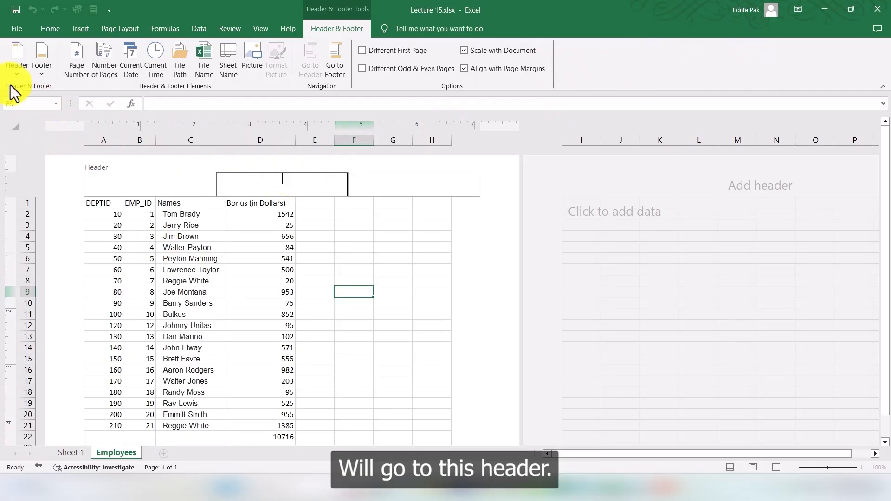
left_click(12, 71)
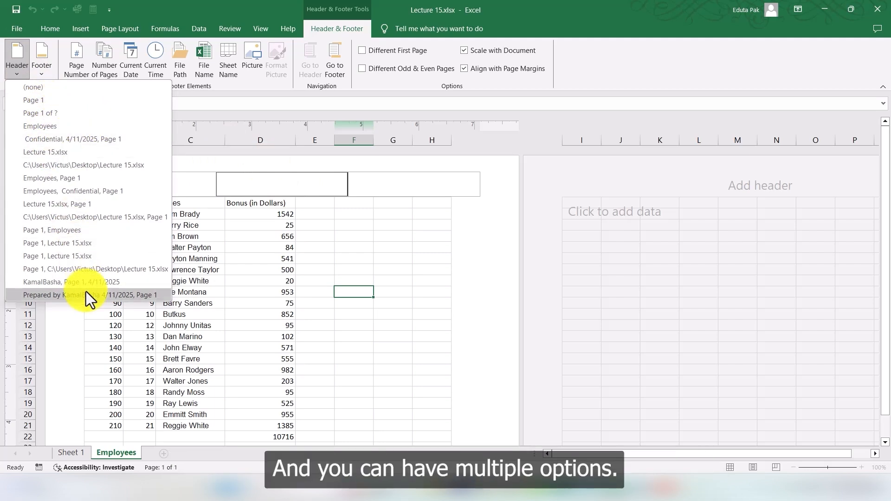
left_click(68, 140)
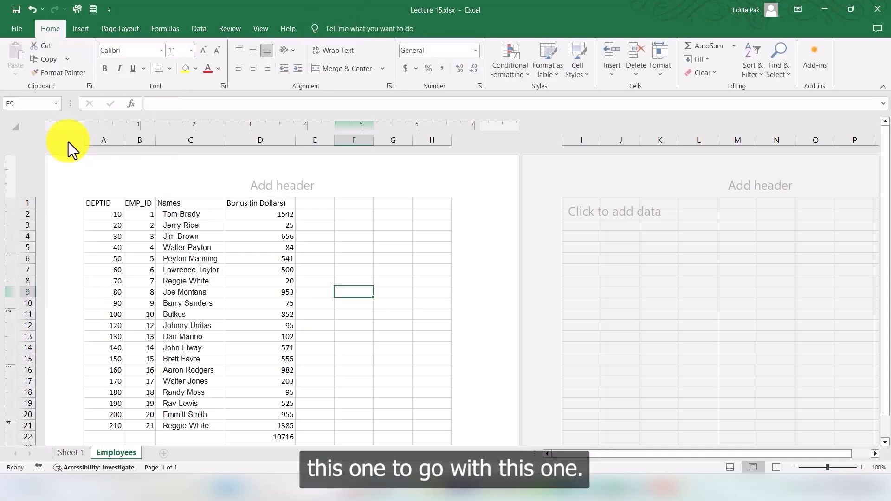
Step: Replace the left header section's text with Microsoft Excel
scroll(466, 218, "down", 13)
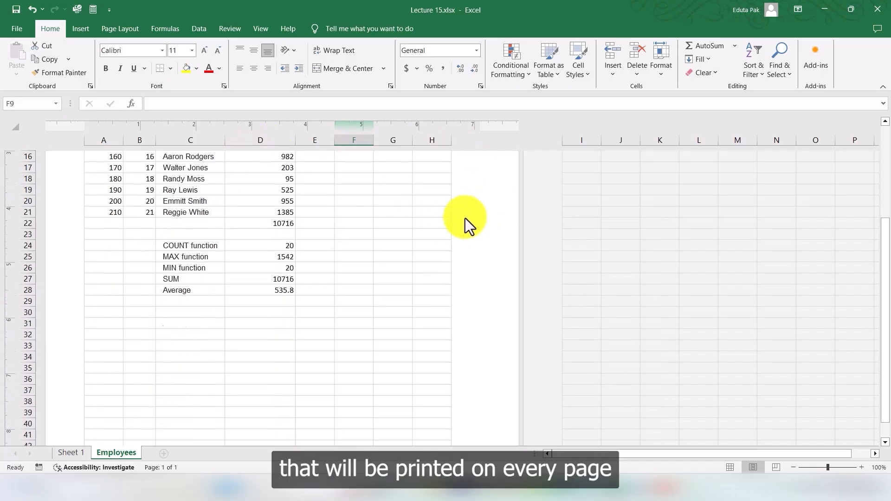
scroll(470, 233, "up", 13)
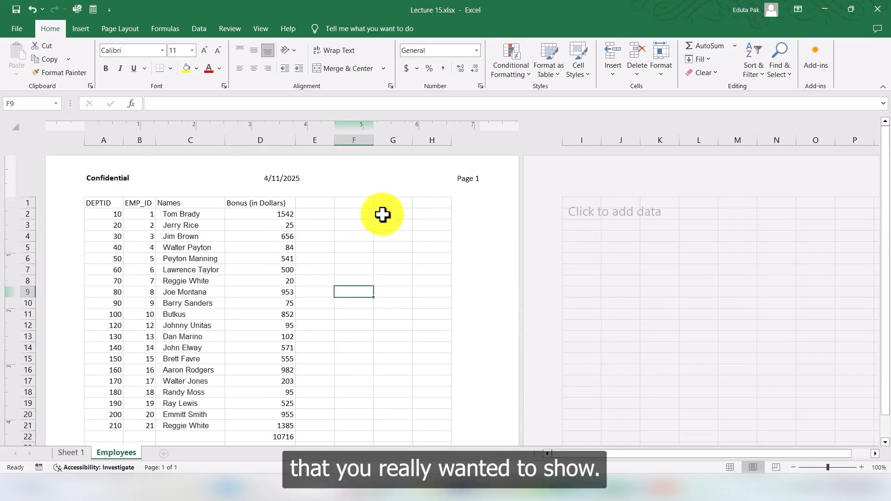
left_click(134, 181)
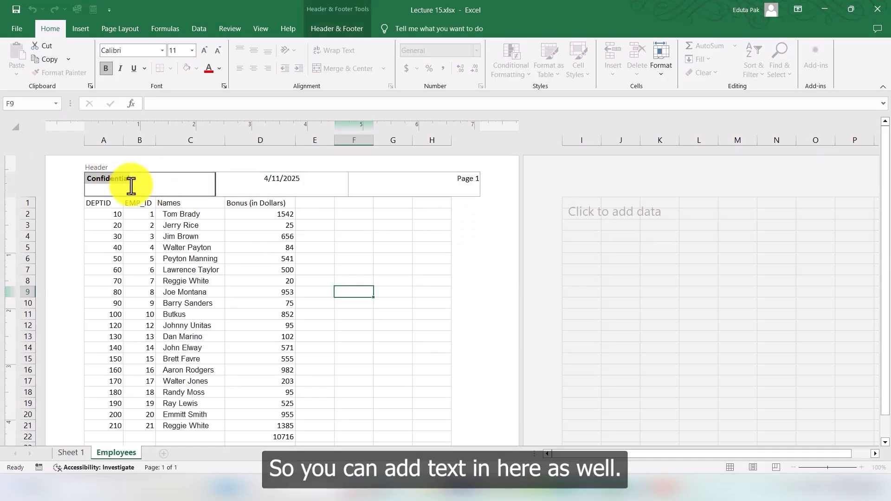
type("Microsoft Ex")
key("BackSpace")
key("BackSpace")
type("xcel")
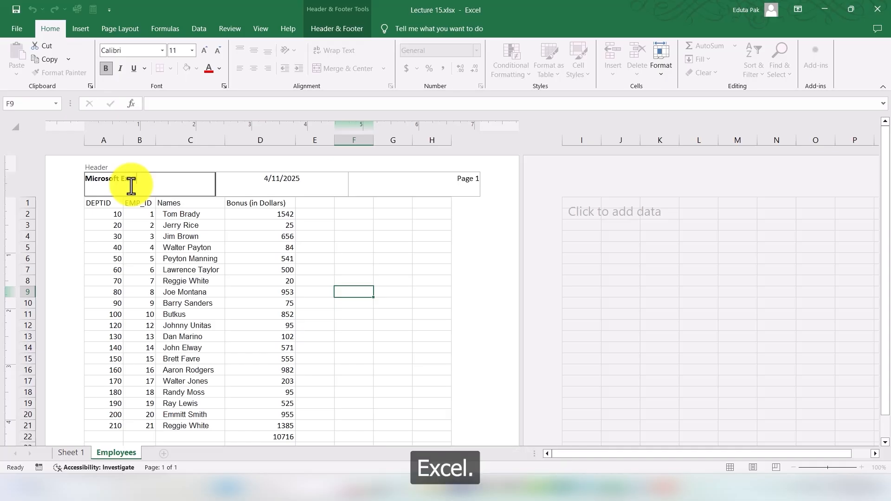
left_click(314, 236)
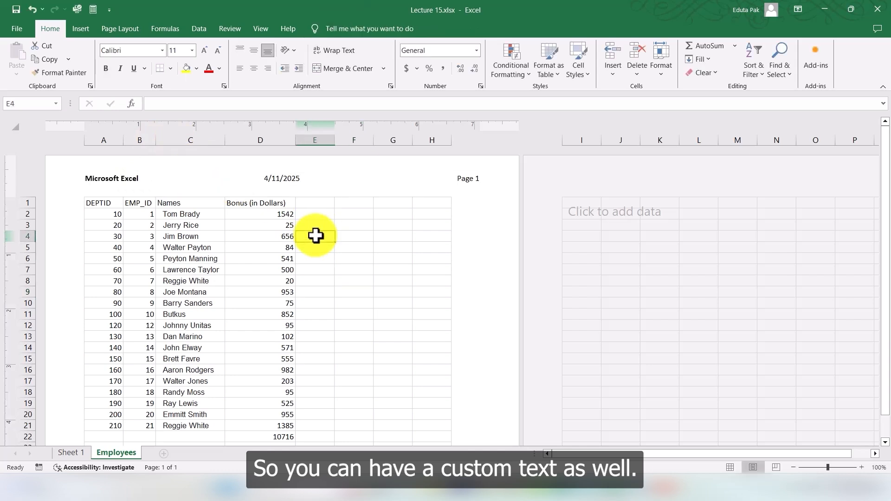
Step: Inspect the center, right and left header sections in turn
left_click(290, 180)
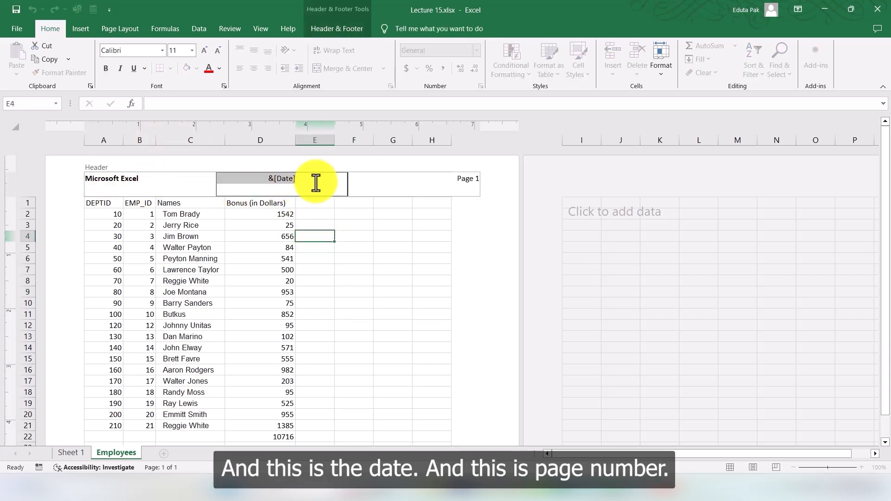
left_click(467, 183)
left_click(506, 247)
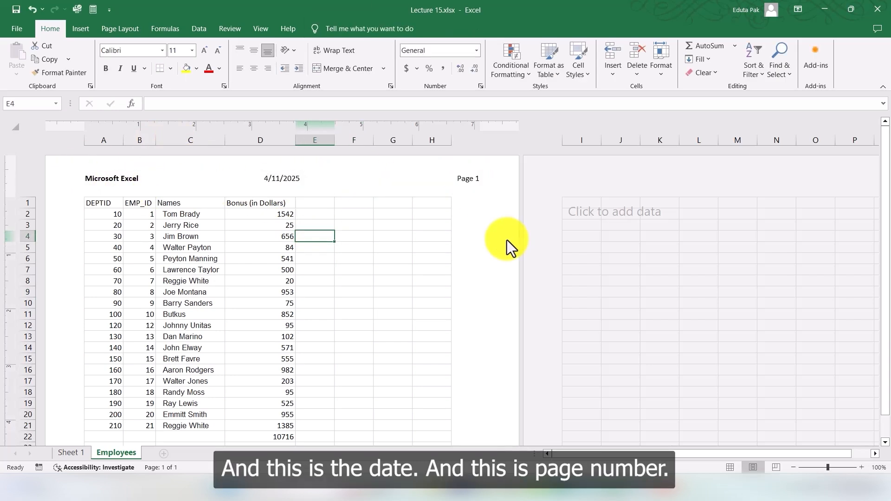
left_click(211, 178)
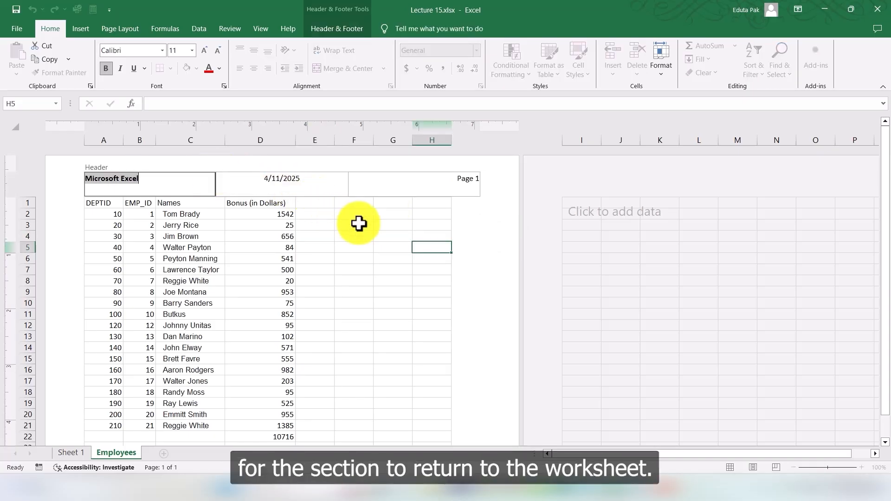
left_click(317, 235)
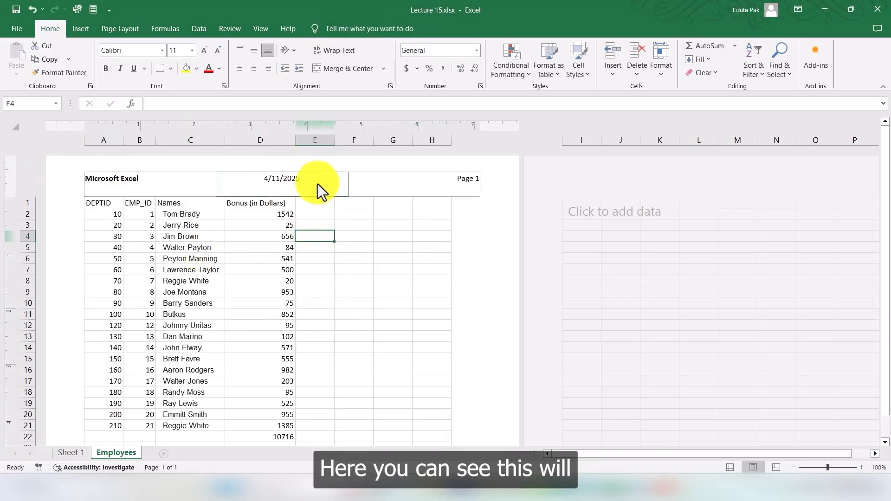
Step: Preview the printout of the sheet with its new header and return to the worksheet
key("ctrl+p")
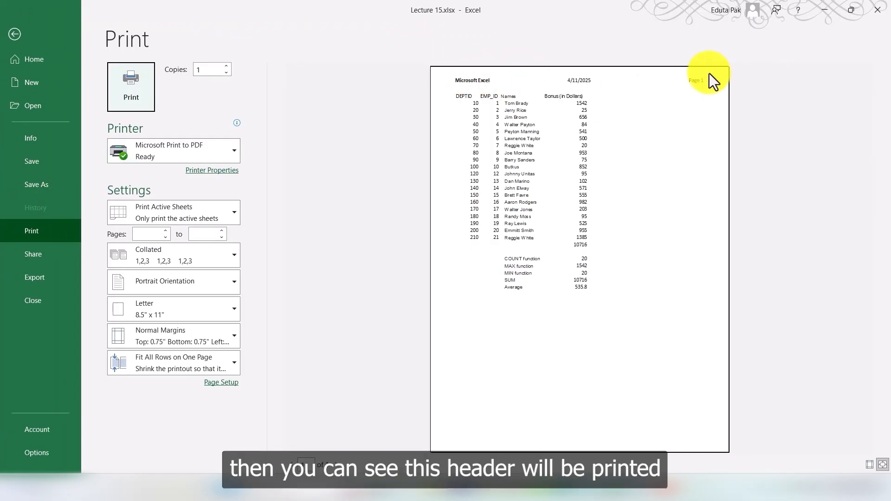
left_click(14, 34)
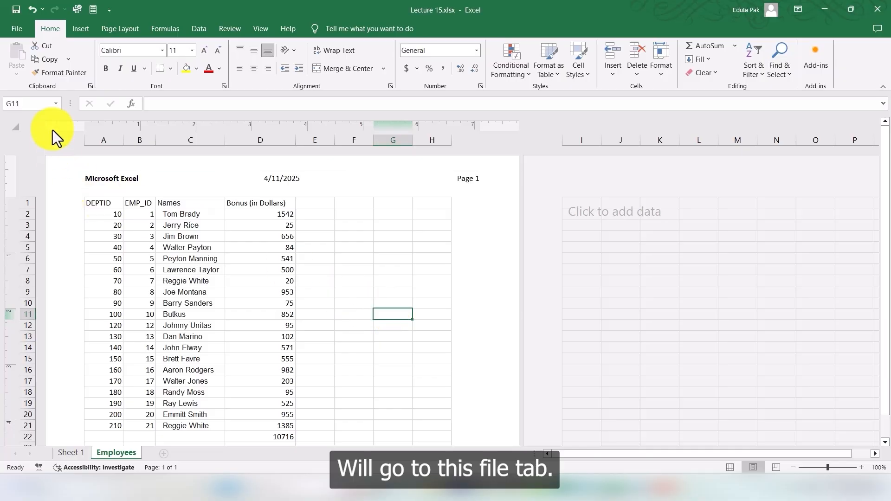
Step: Change the print scaling setting to No Scaling
left_click(21, 25)
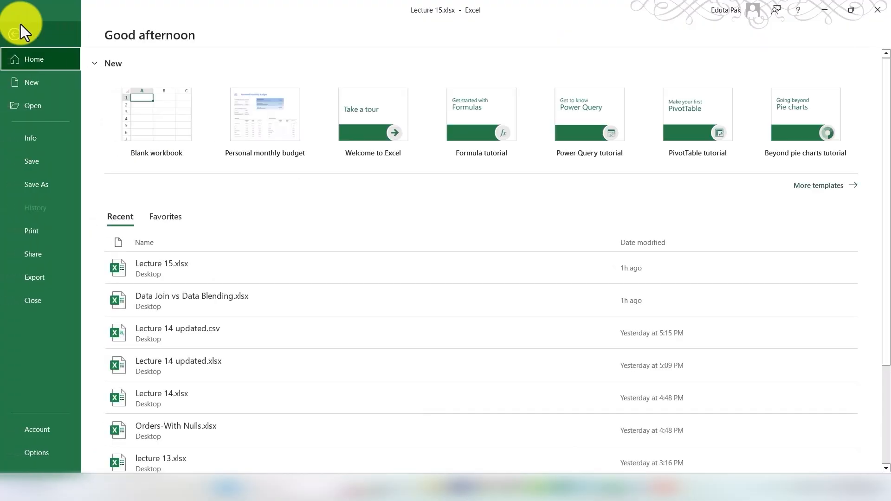
left_click(34, 234)
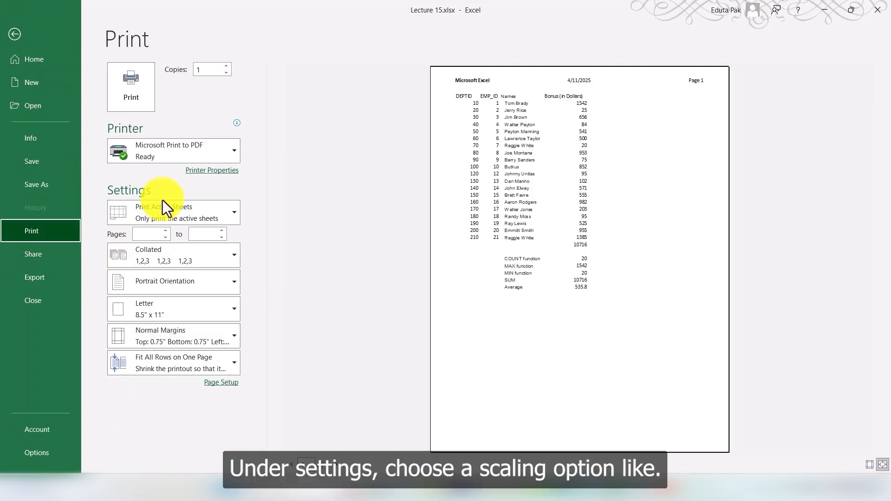
left_click(173, 361)
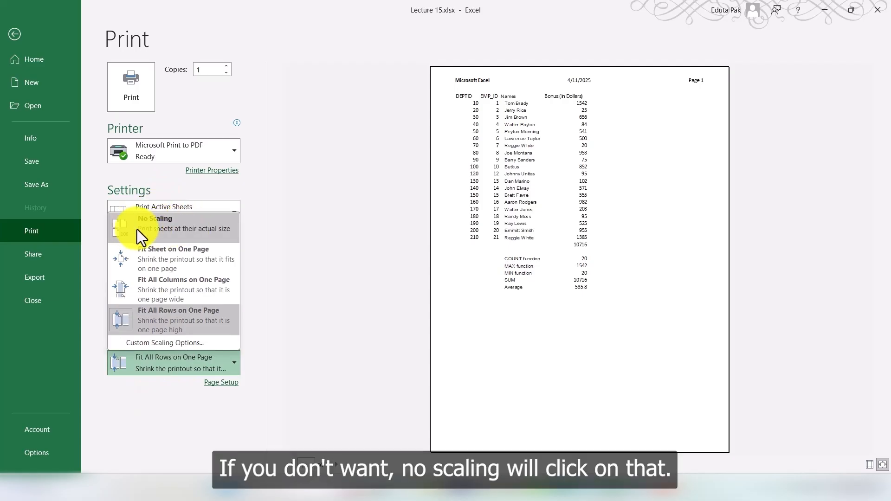
left_click(172, 228)
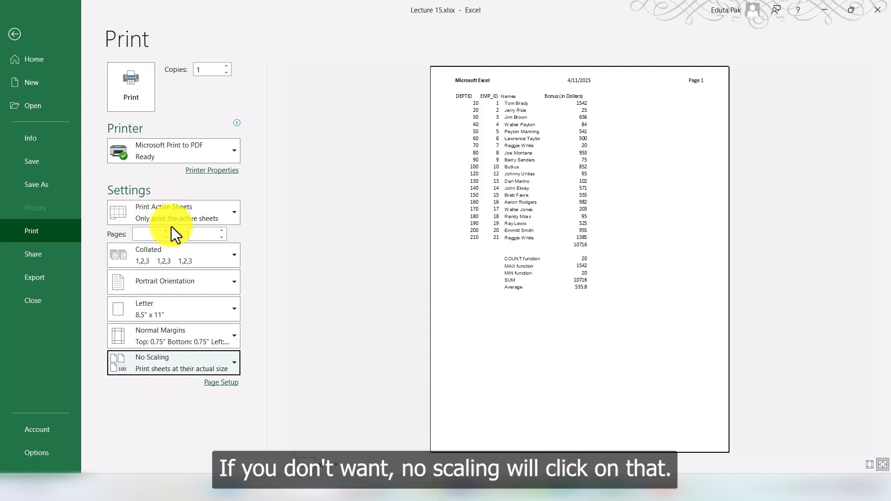
Step: Open the custom scaling options in Page Setup and close the dialog with OK
left_click(214, 362)
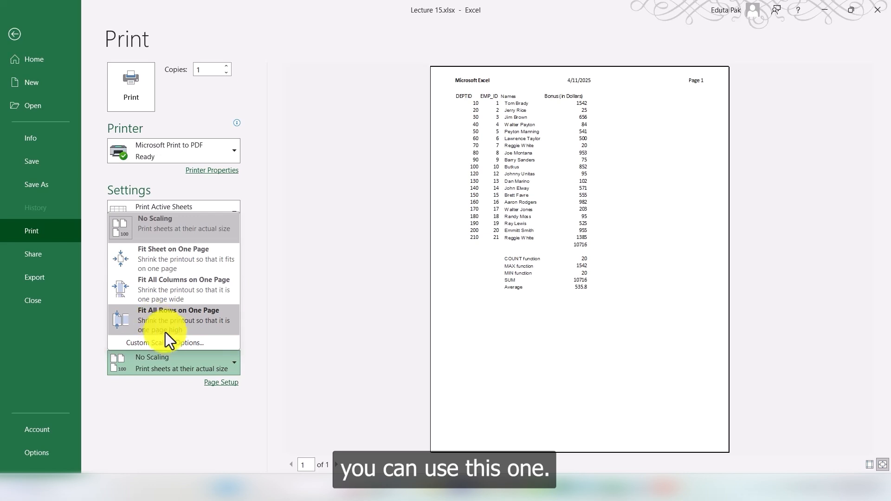
left_click(166, 344)
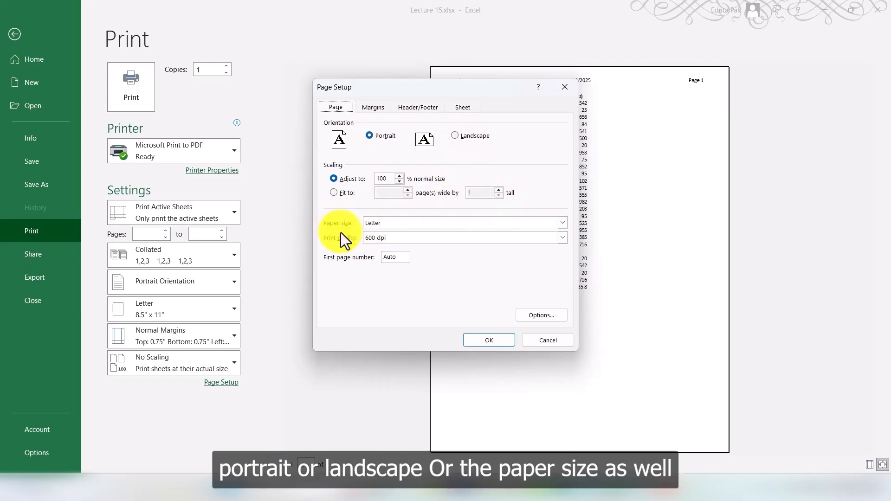
left_click(499, 340)
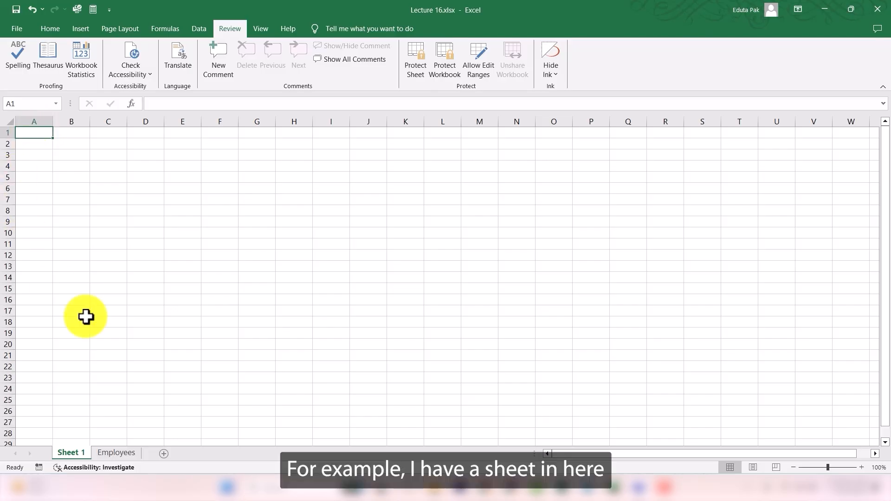
Step: On the Employees sheet, misspell the Average label in C28 as Avrage
left_click(123, 455)
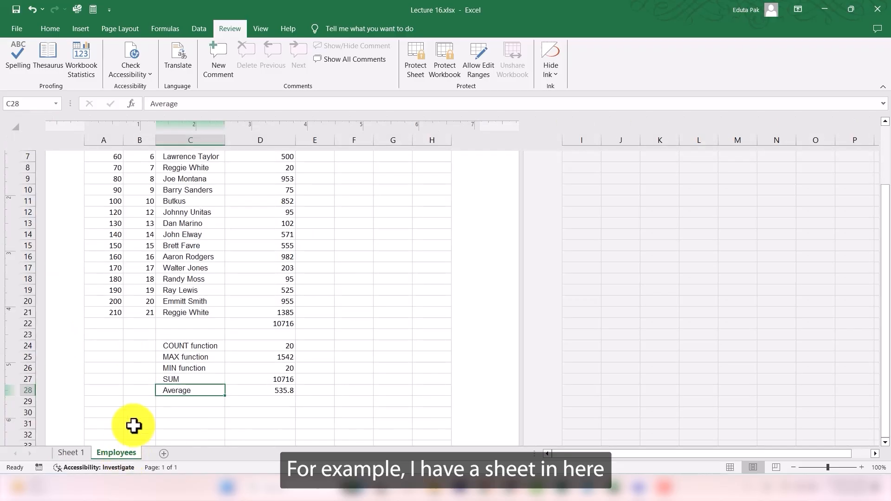
double_click(193, 394)
key("BackSpace")
key("BackSpace")
key("BackSpace")
key("BackSpace")
key("BackSpace")
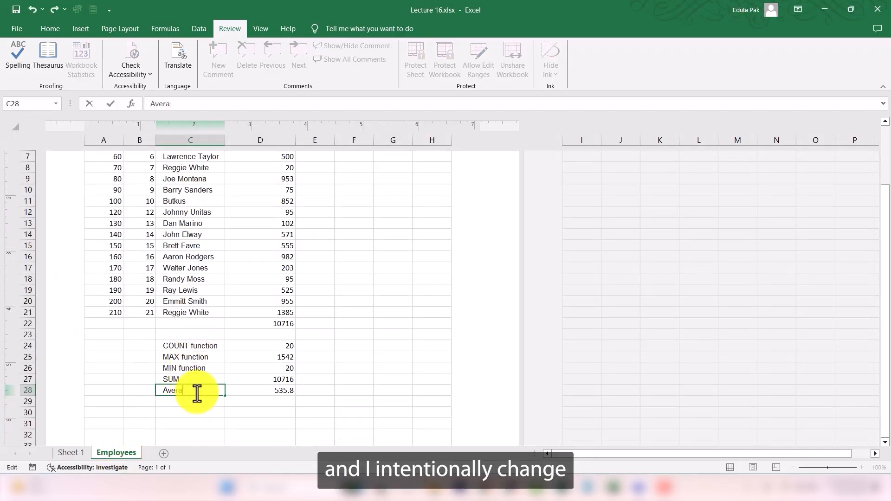
type("r")
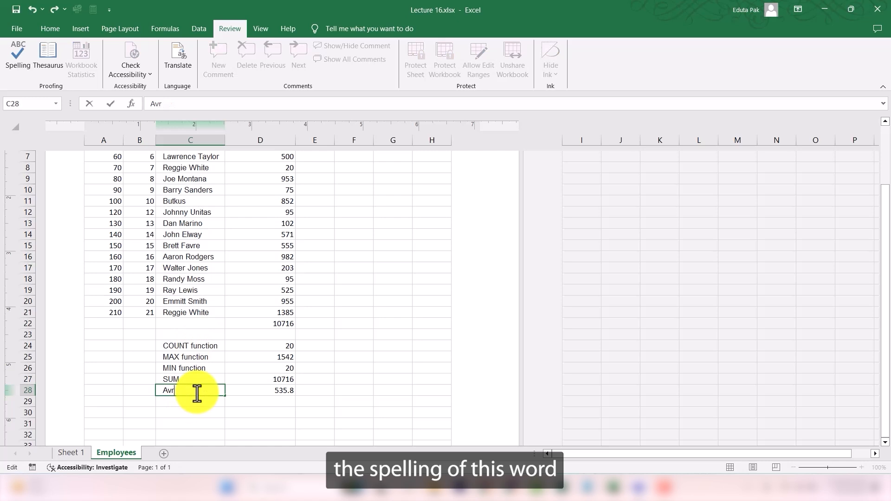
type("age")
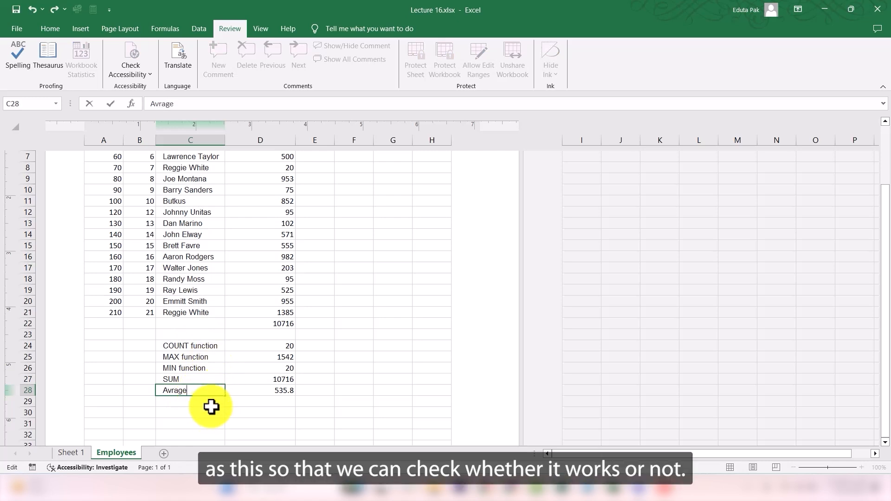
key("Return")
Step: Select the data range A1:E28 and run a spell check, changing Avrage to Average
left_click(180, 392)
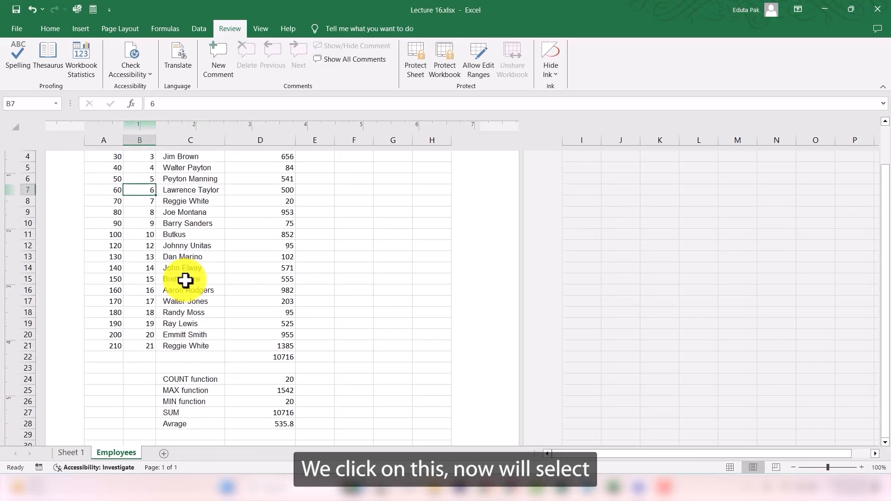
scroll(143, 241, "up", 2)
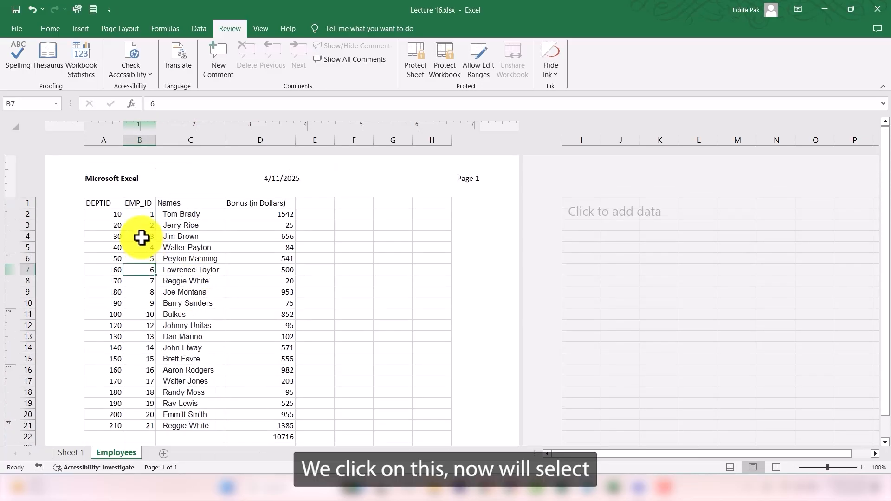
left_click_drag(95, 203, 330, 429)
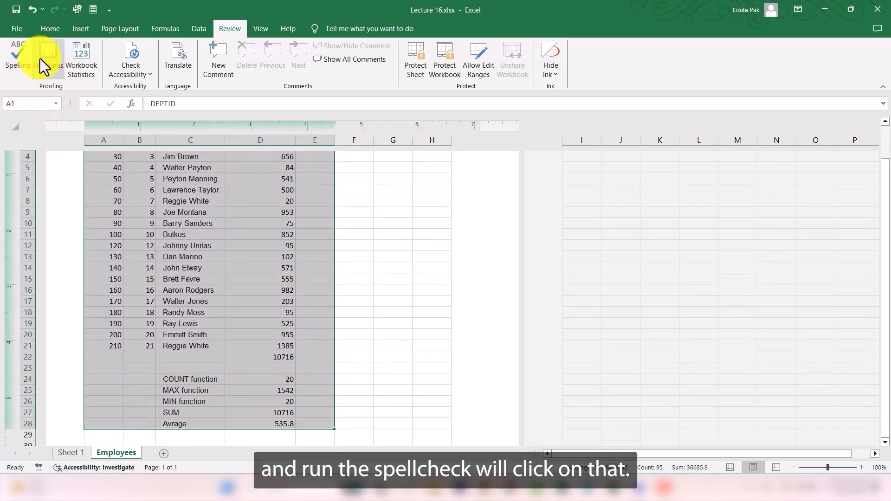
left_click(12, 59)
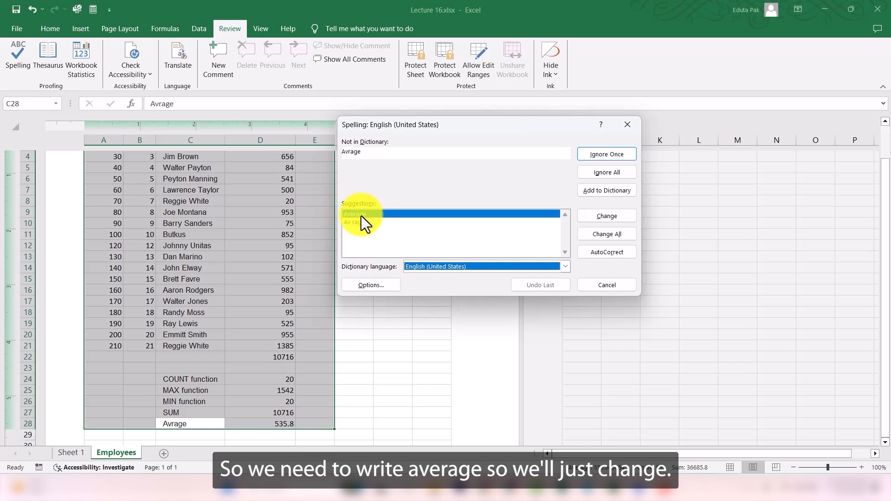
left_click(613, 217)
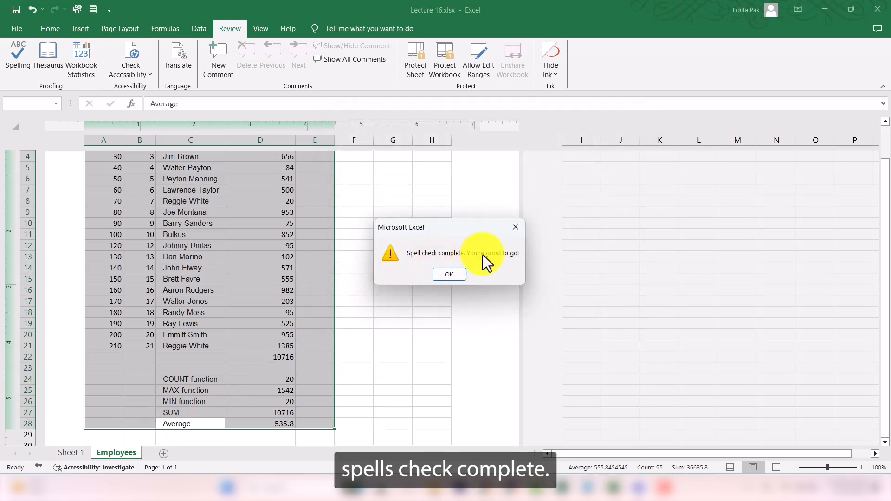
left_click(453, 278)
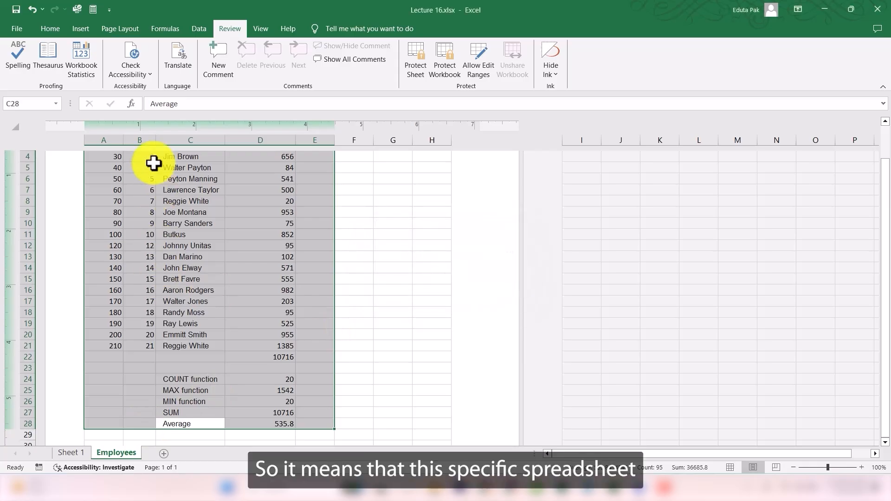
scroll(215, 324, "down", 2)
scroll(215, 325, "up", 4)
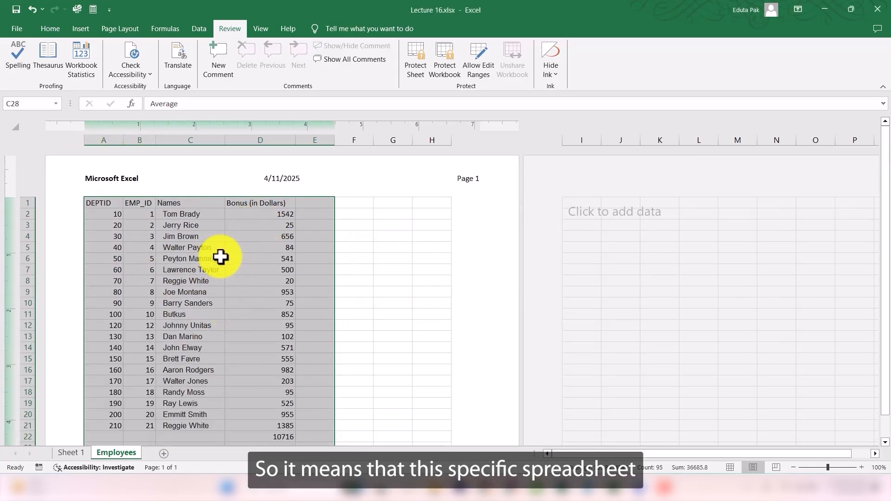
scroll(233, 279, "down", 5)
left_click(357, 292)
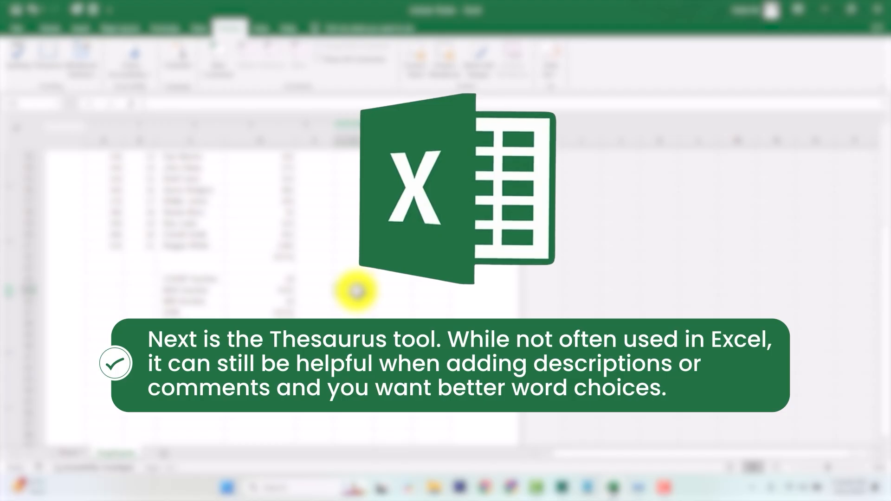
Step: Look up synonyms for the Average label in C28 with the Thesaurus
scroll(211, 321, "up", 1)
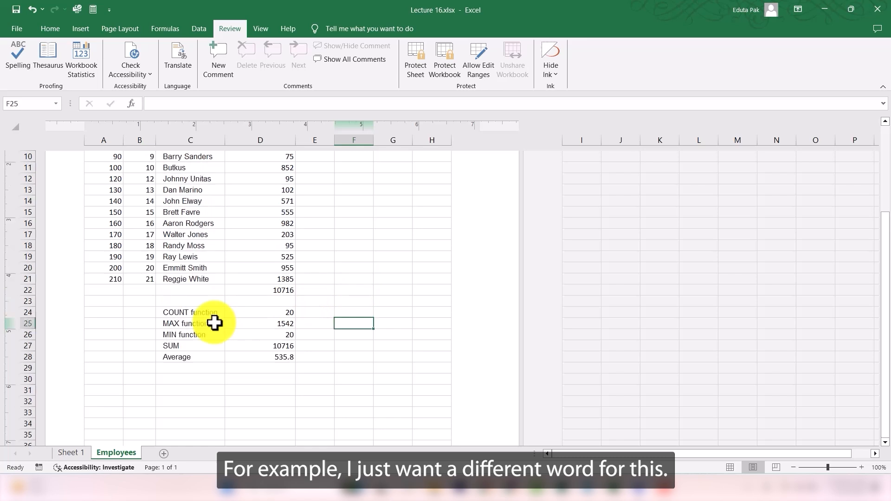
left_click(178, 357)
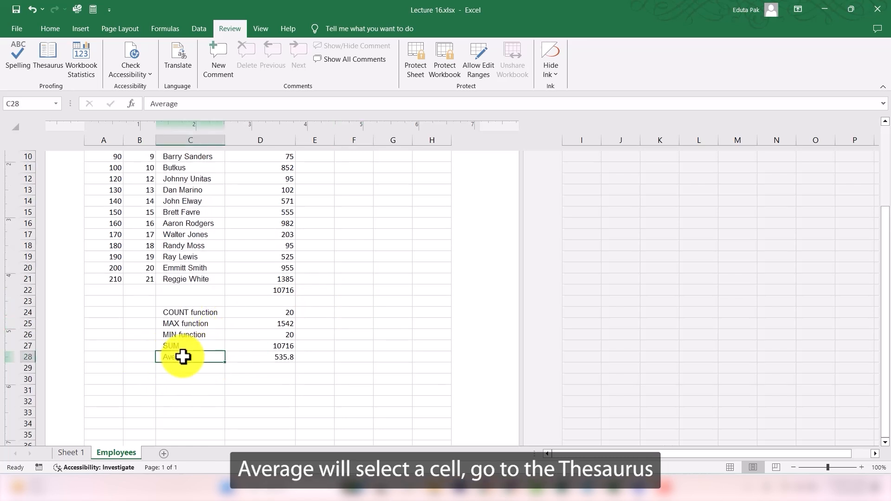
left_click(46, 55)
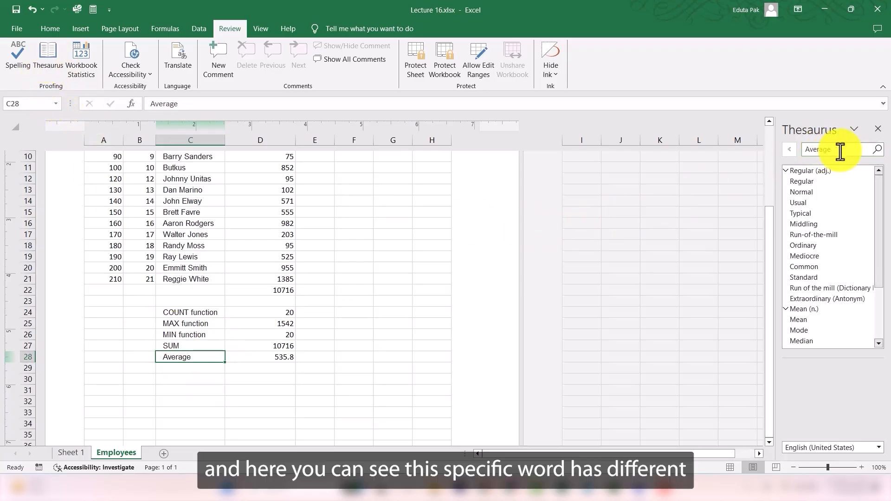
scroll(831, 270, "down", 3)
scroll(832, 273, "up", 3)
scroll(819, 216, "down", 3)
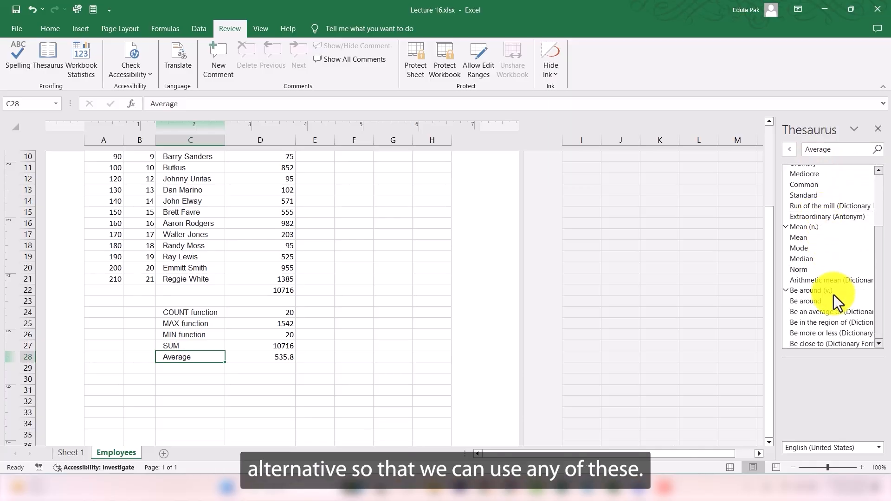
scroll(836, 288, "up", 3)
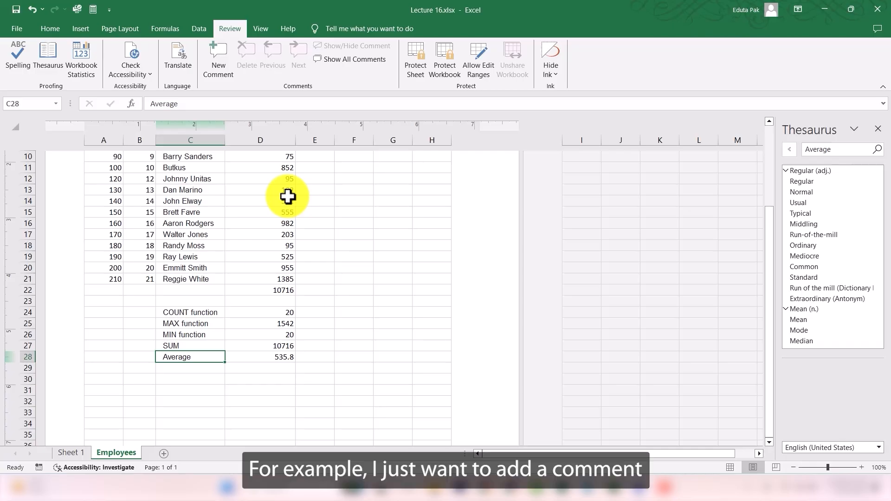
Step: Add a comment to cell D2 reading This has the highest value among all
scroll(288, 197, "up", 4)
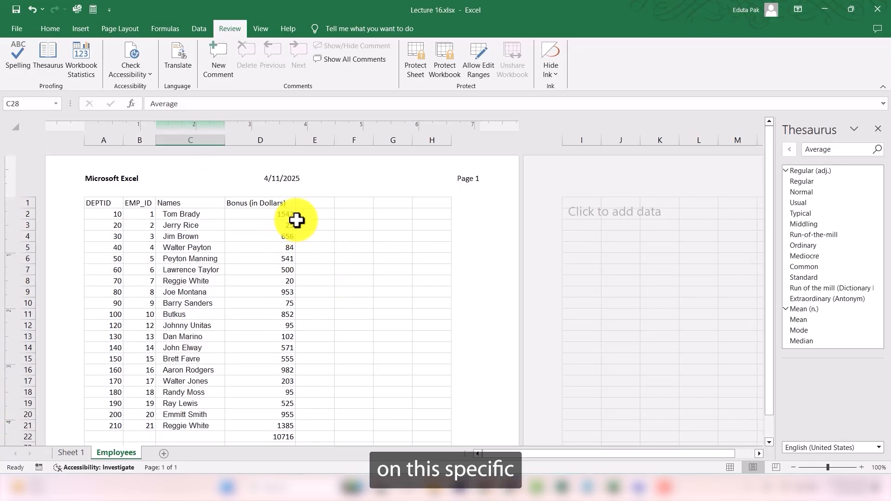
left_click(282, 215)
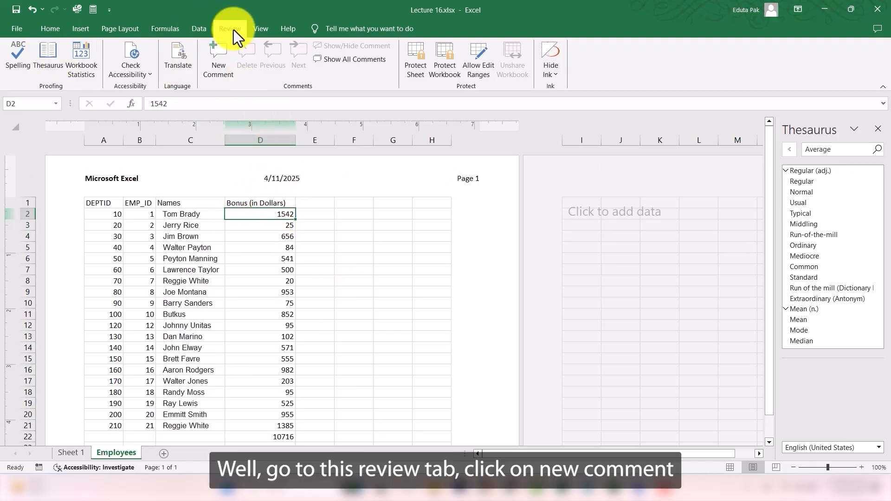
left_click(218, 57)
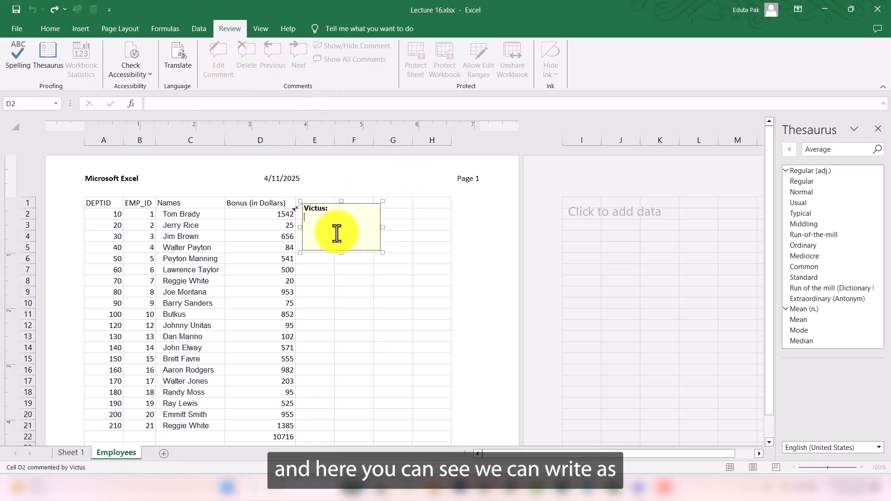
type("This has the")
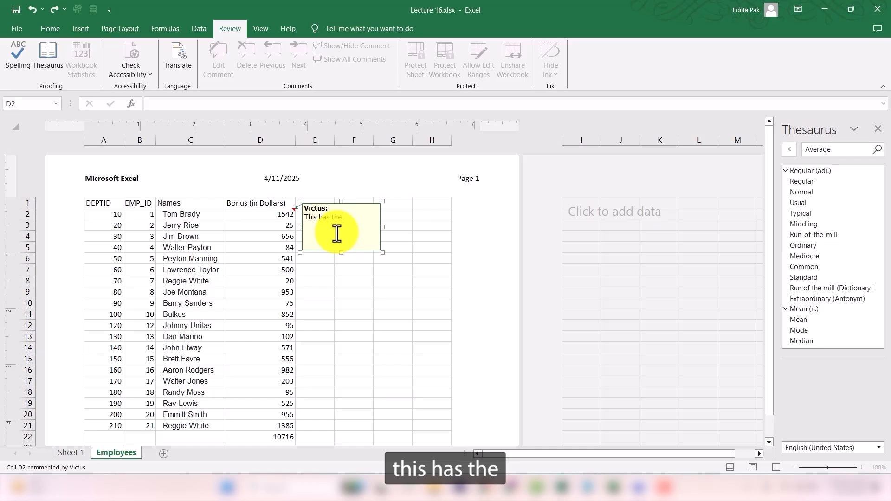
type(" highe")
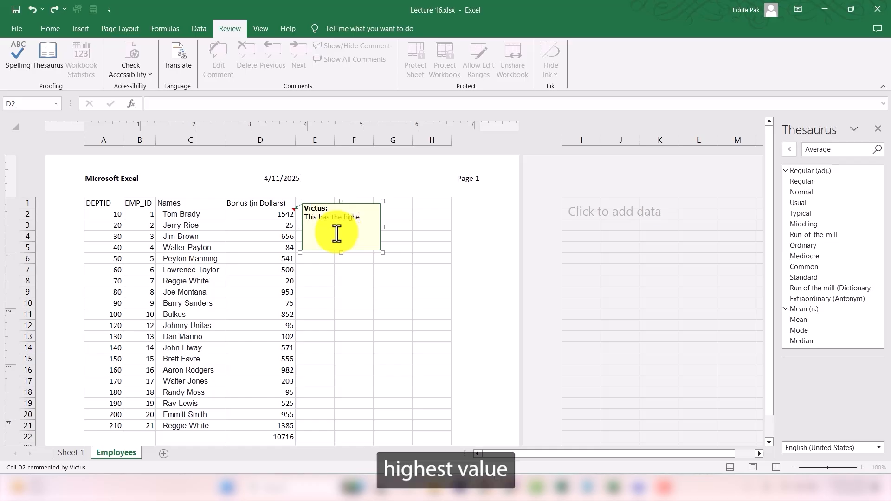
type("st value among all")
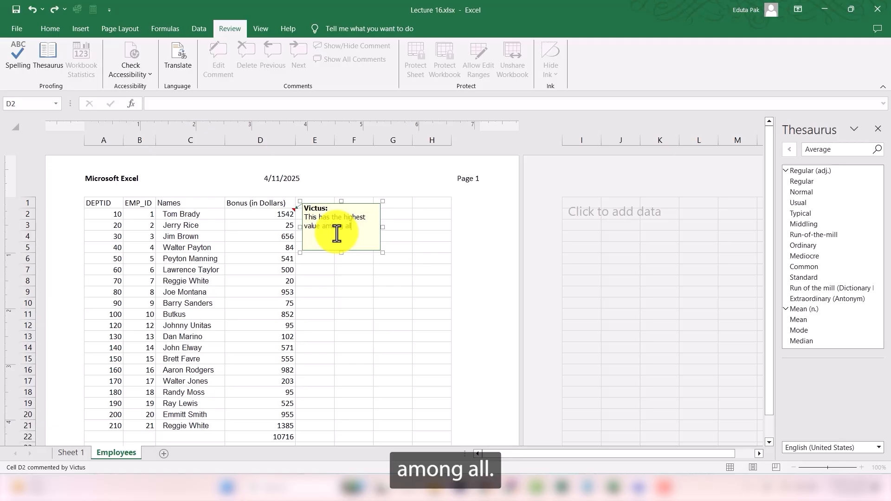
left_click(404, 292)
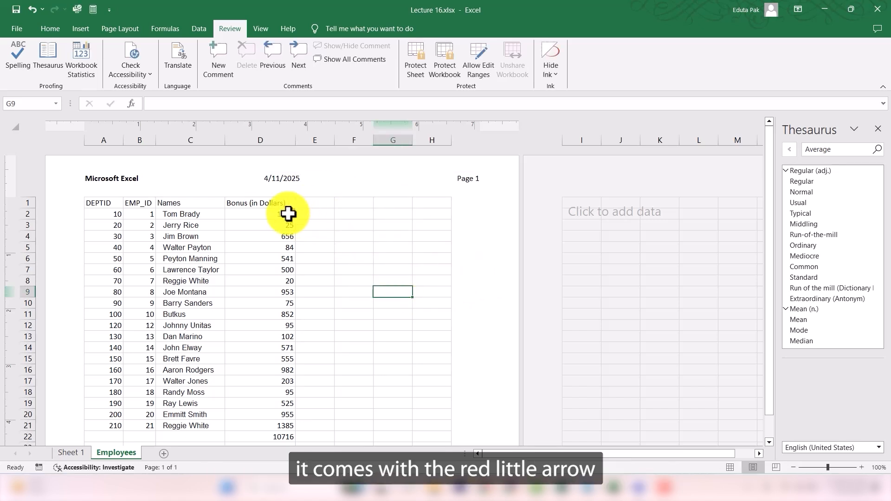
Step: Delete the comment from cell D2
mouse_move(294, 214)
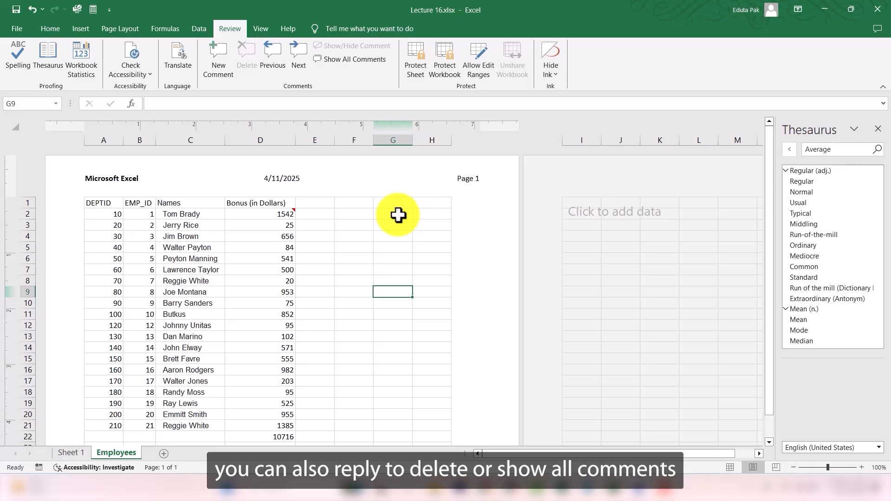
right_click(294, 211)
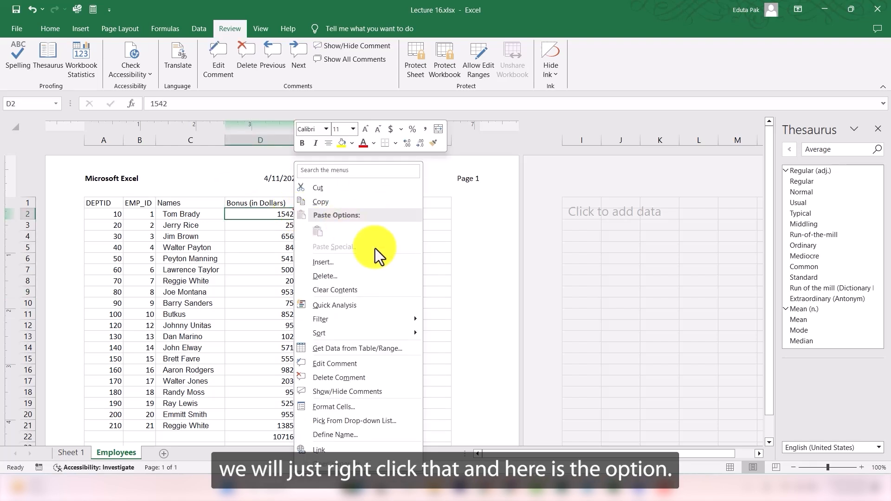
left_click(330, 375)
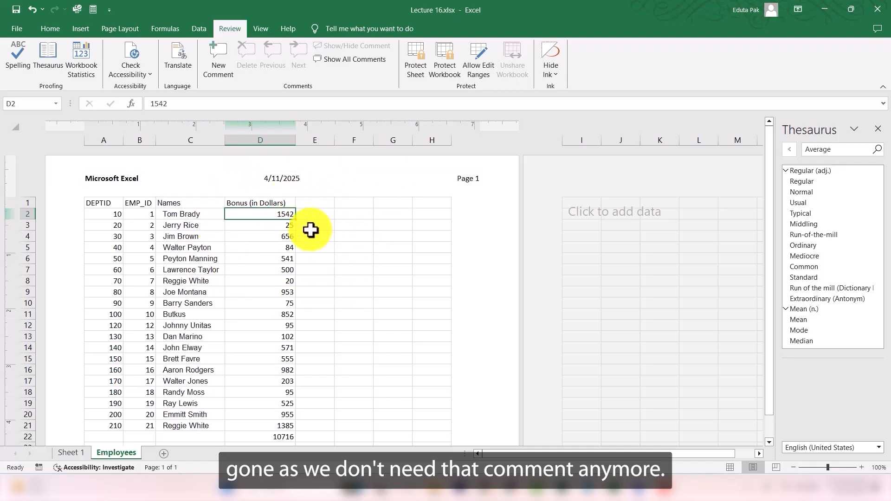
Step: Undo the comment deletion on D2 and show all comments on the sheet
key("ctrl+z")
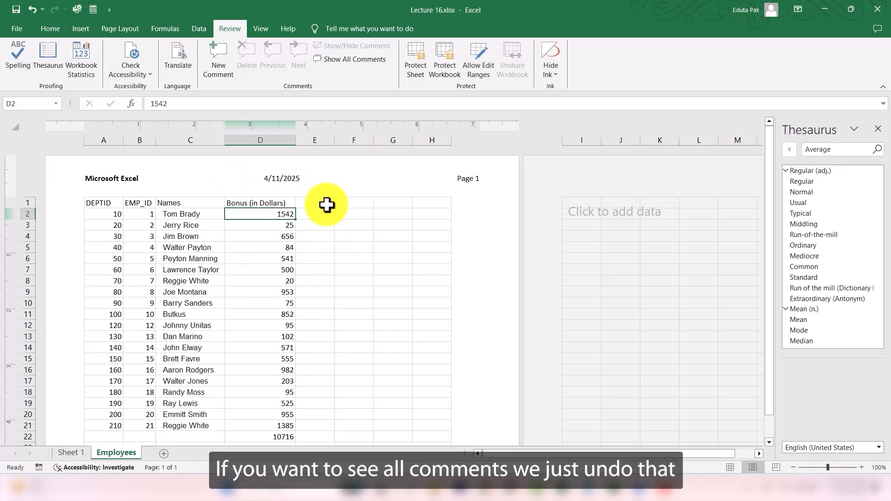
left_click(354, 58)
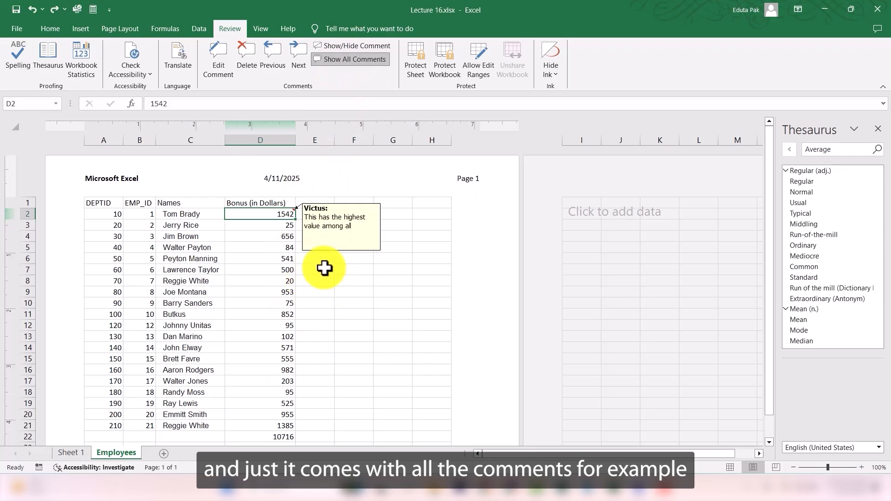
left_click(288, 303)
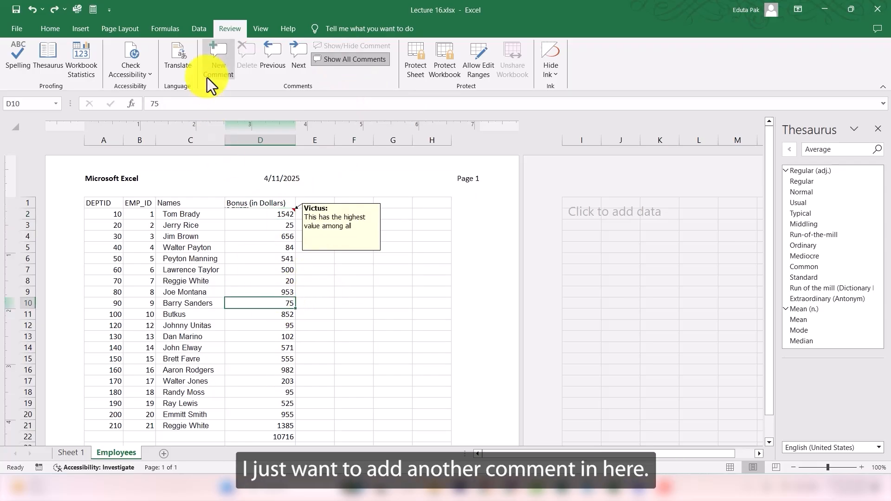
left_click(210, 60)
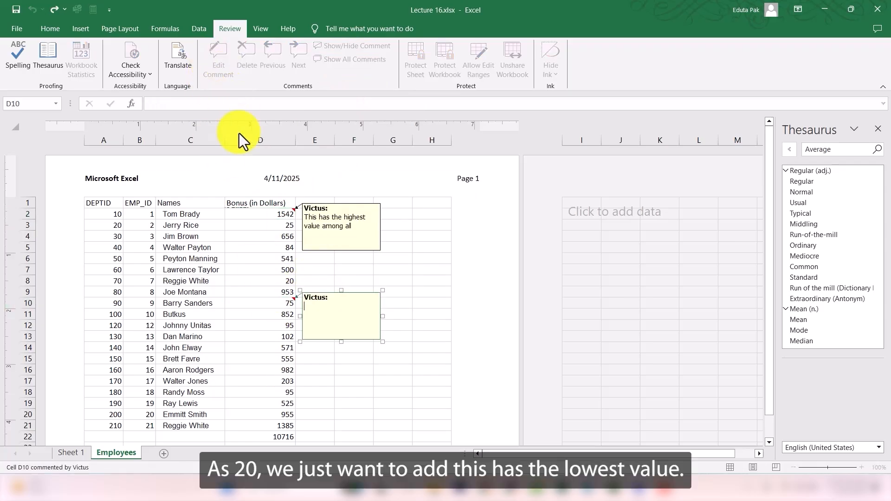
left_click(288, 281)
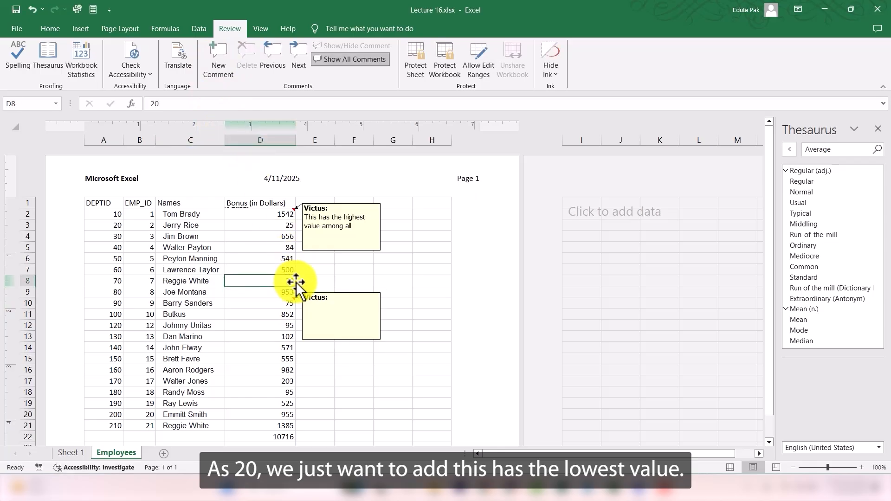
left_click(295, 300)
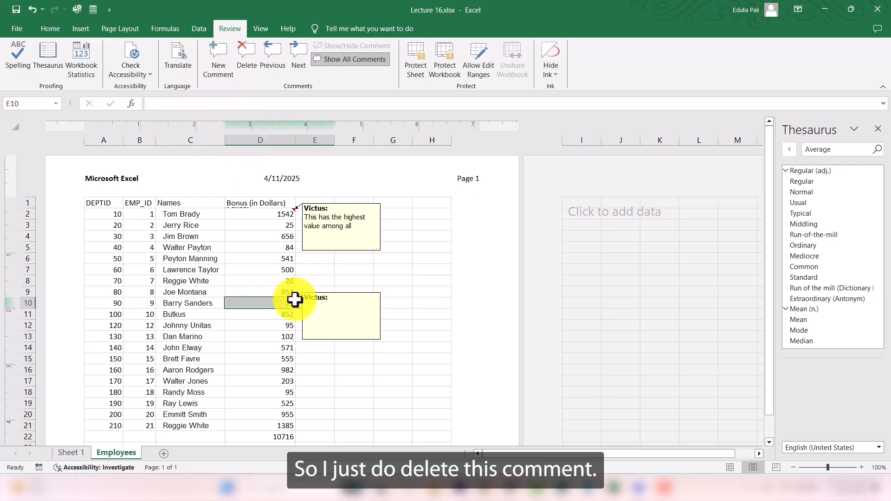
right_click(295, 300)
left_click(336, 216)
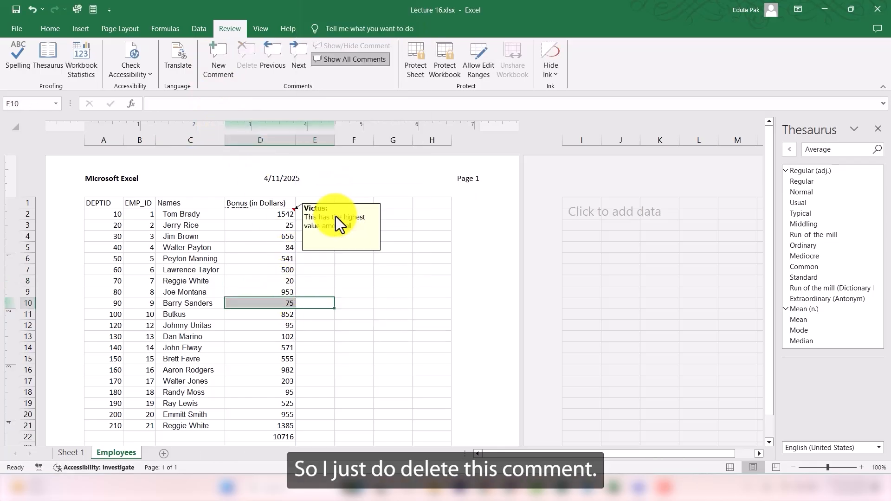
Step: Add a comment to cell D8 reading This has the lowest value among all
left_click(289, 281)
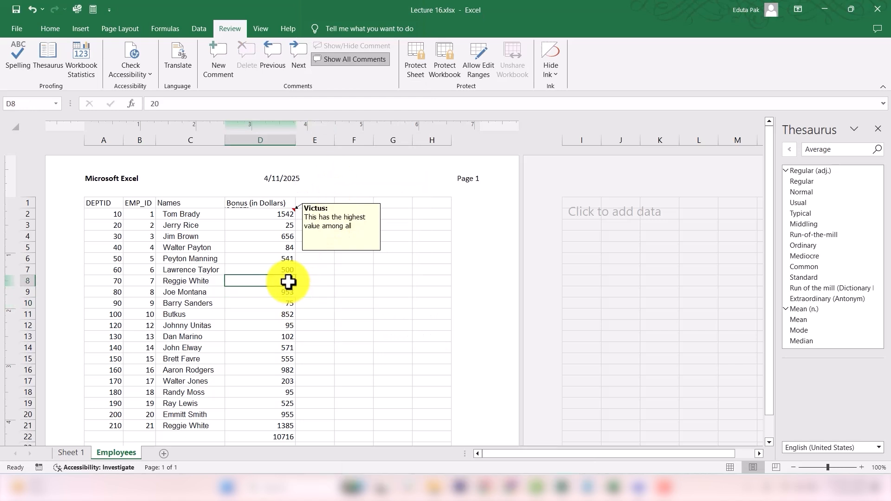
left_click(217, 59)
type("This ")
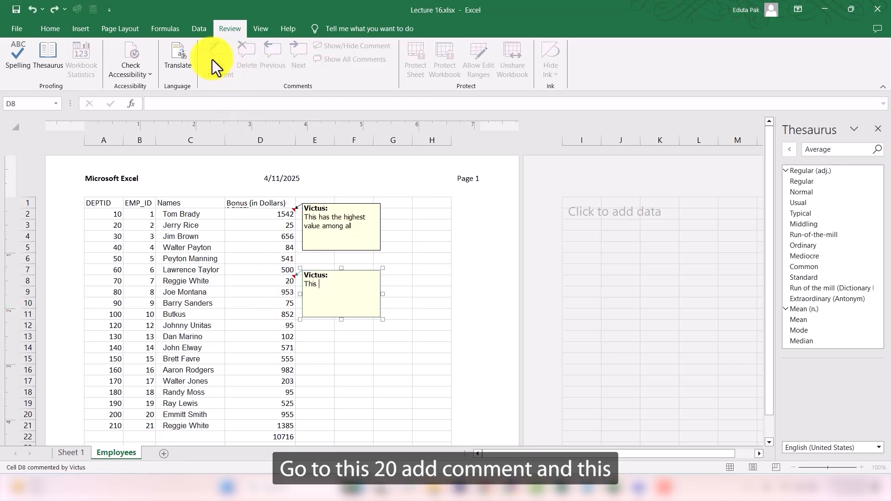
type("has the lowest va")
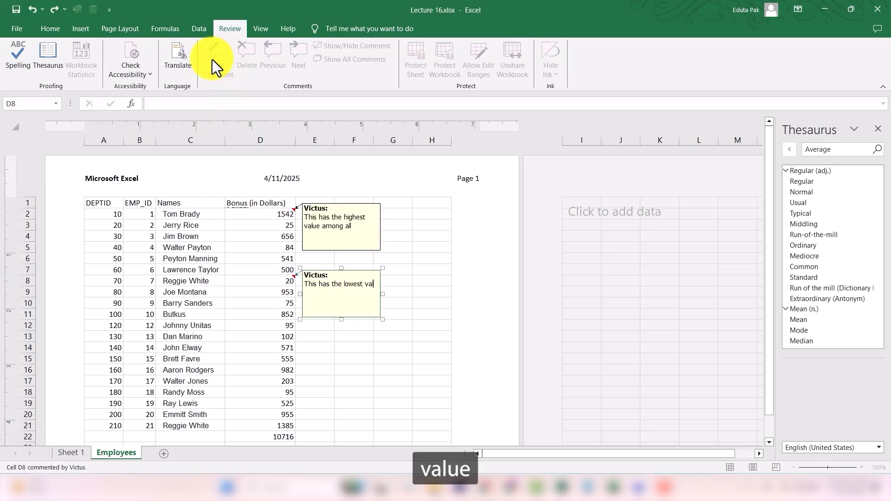
type("lue among")
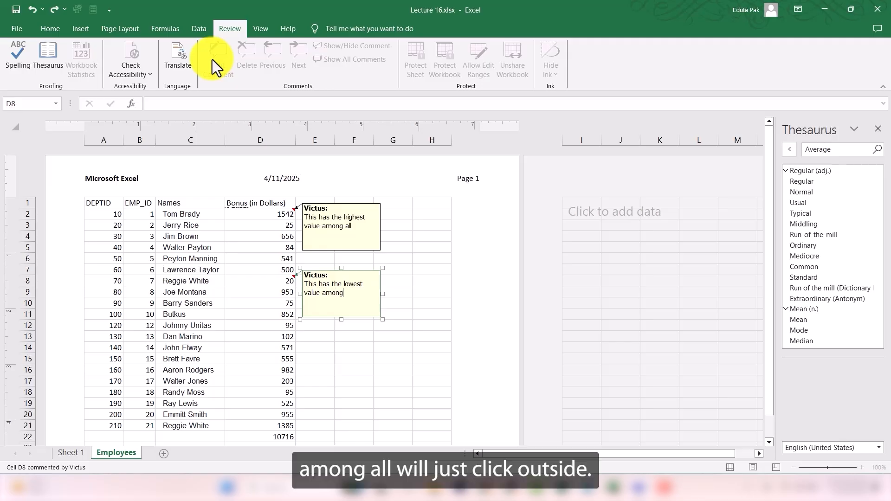
type(" all")
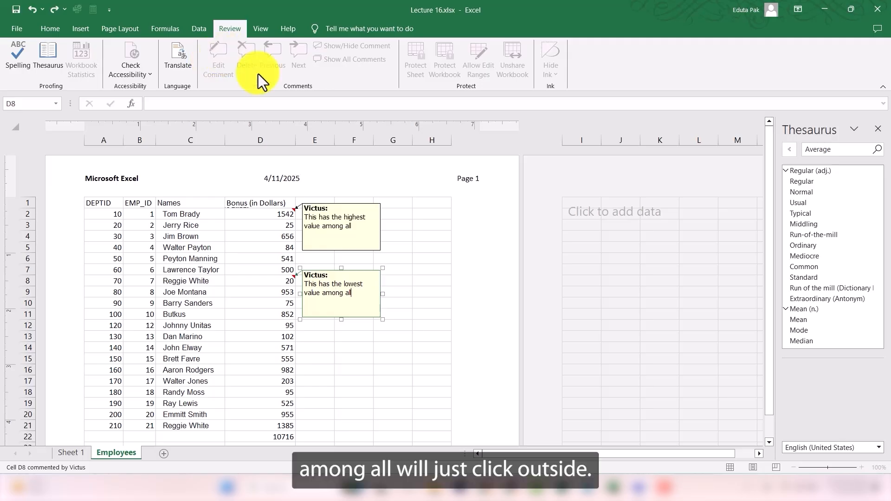
left_click(435, 323)
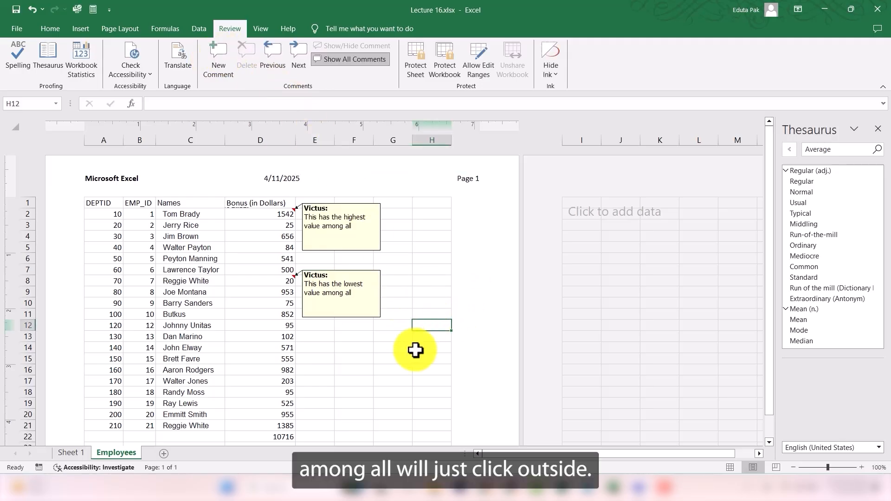
Step: Hide all comments and then show them again
left_click(392, 336)
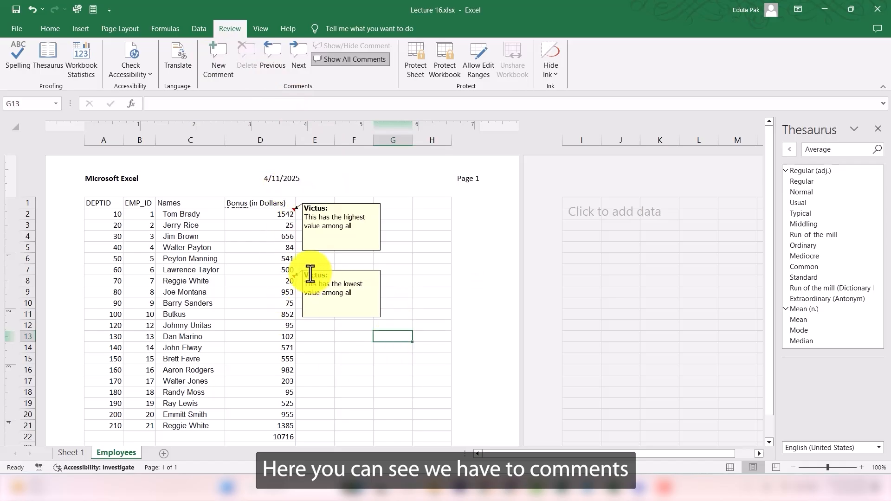
left_click(347, 61)
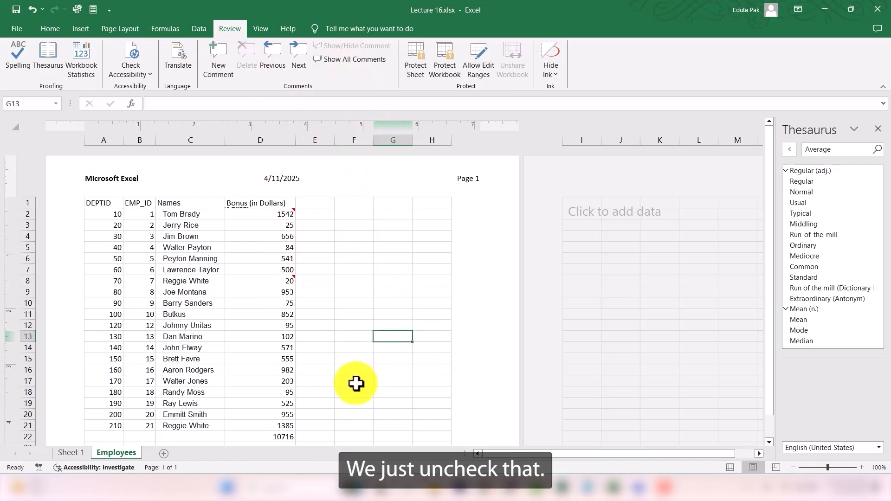
left_click(353, 60)
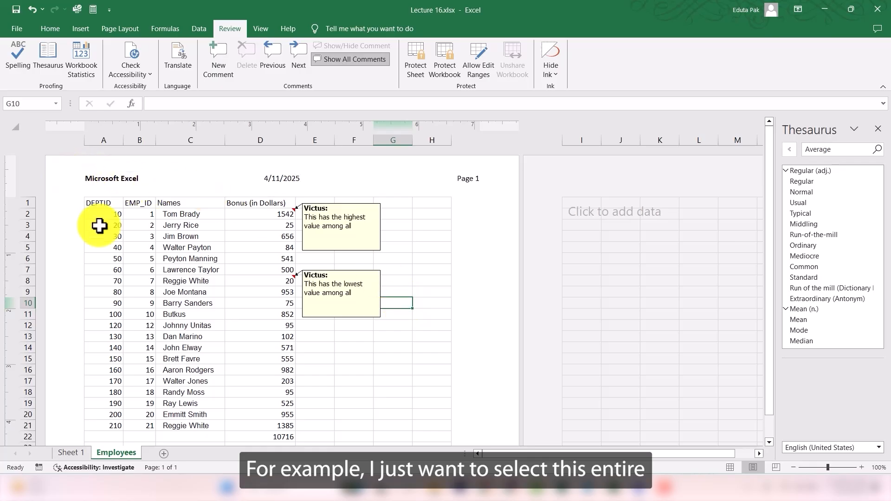
Step: Protect the sheet allowing Format cells, Format rows and Sort, entering and confirming a sheet password
left_click(115, 256)
key("ctrl+a")
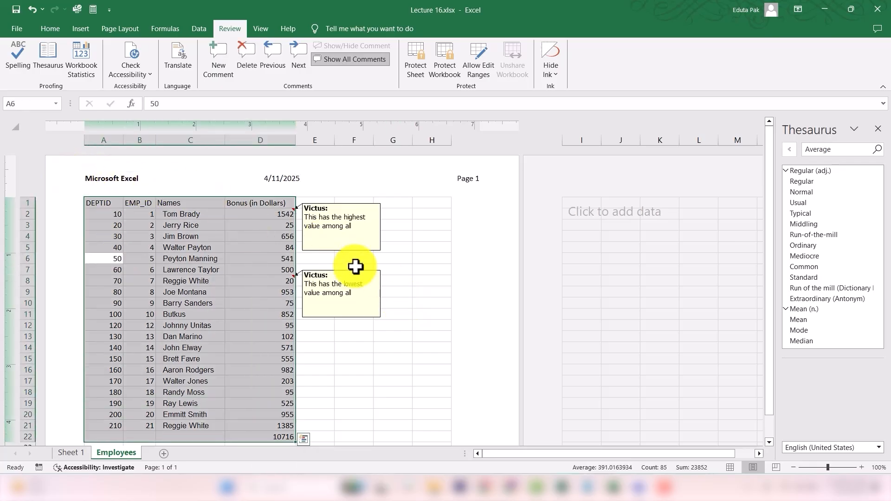
scroll(259, 328, "down", 1)
scroll(258, 328, "up", 1)
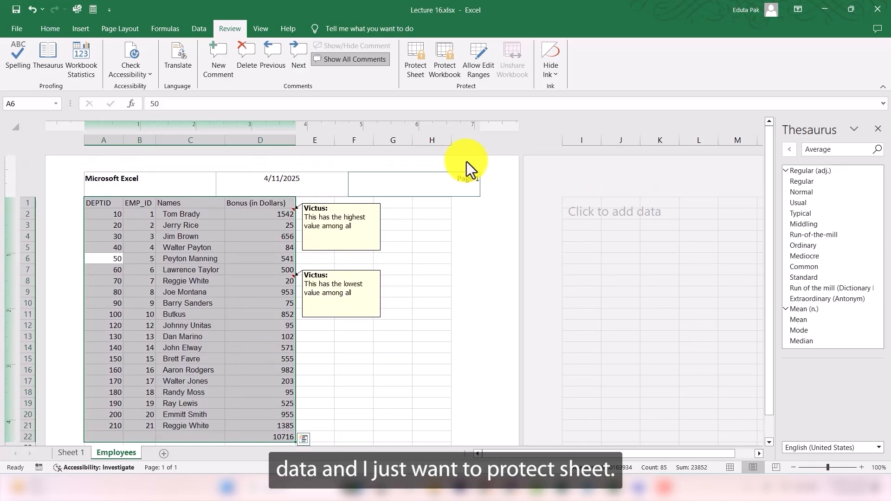
left_click(422, 63)
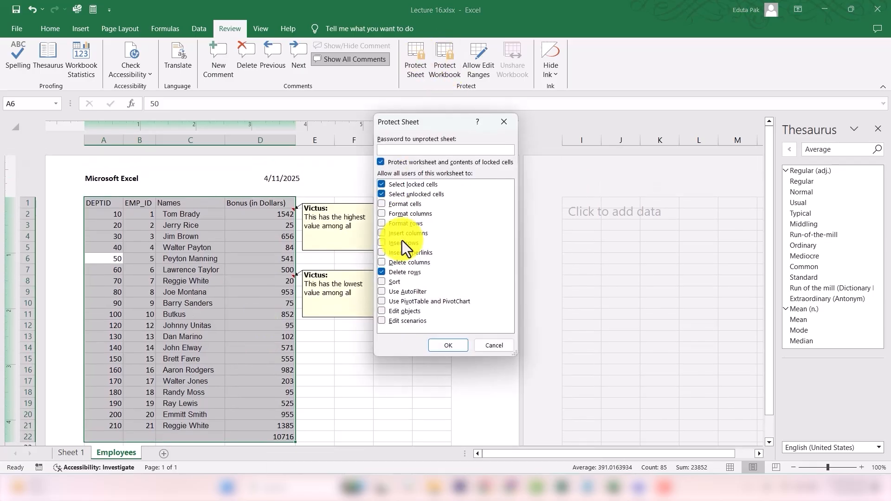
left_click(384, 206)
left_click(381, 222)
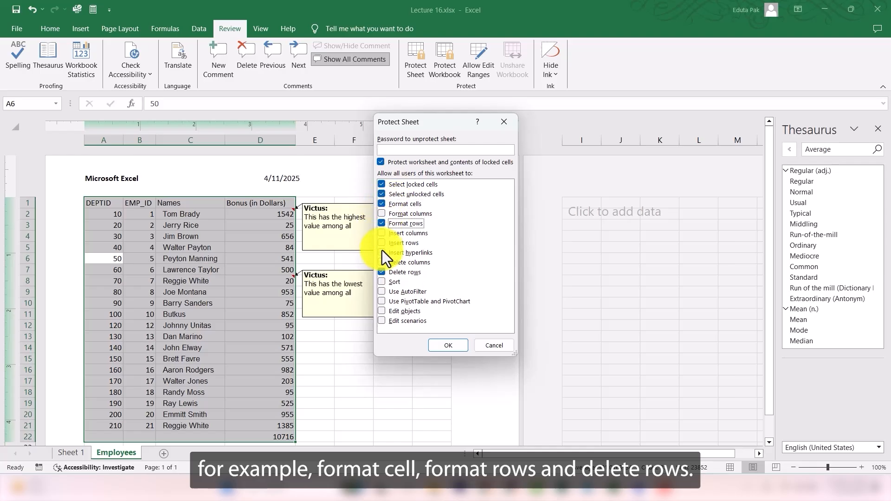
left_click(386, 281)
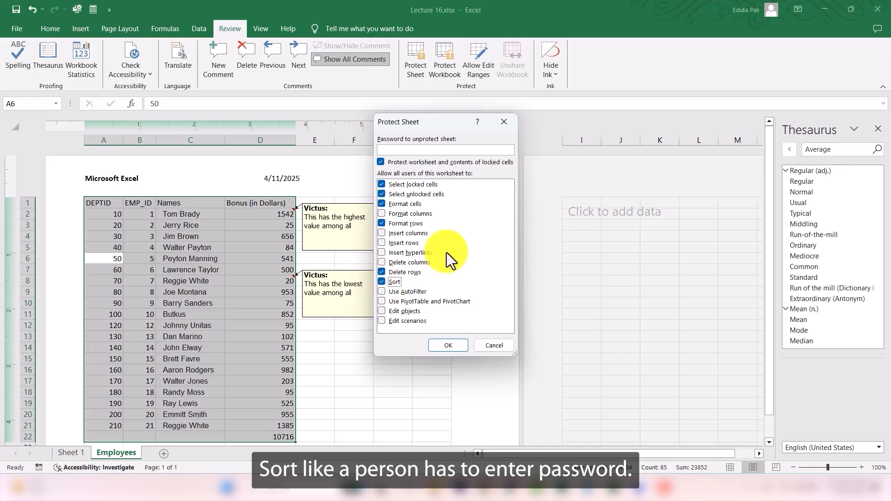
left_click(453, 149)
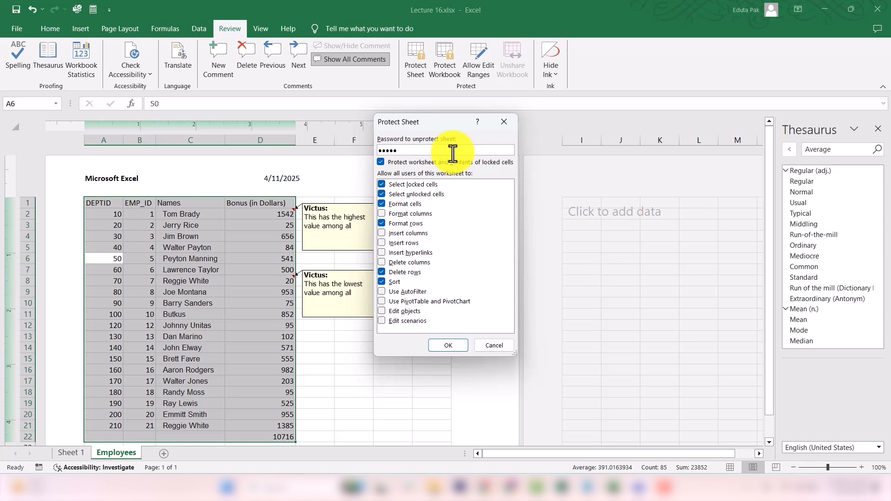
key("Return")
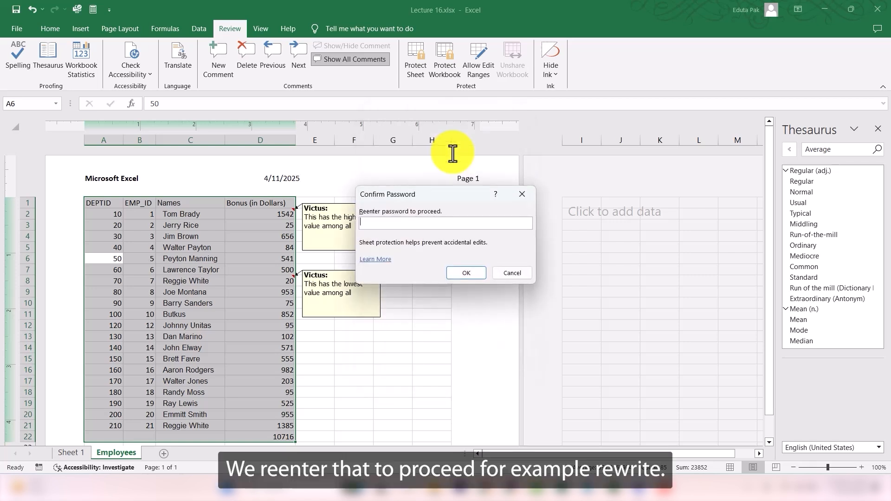
key("Return")
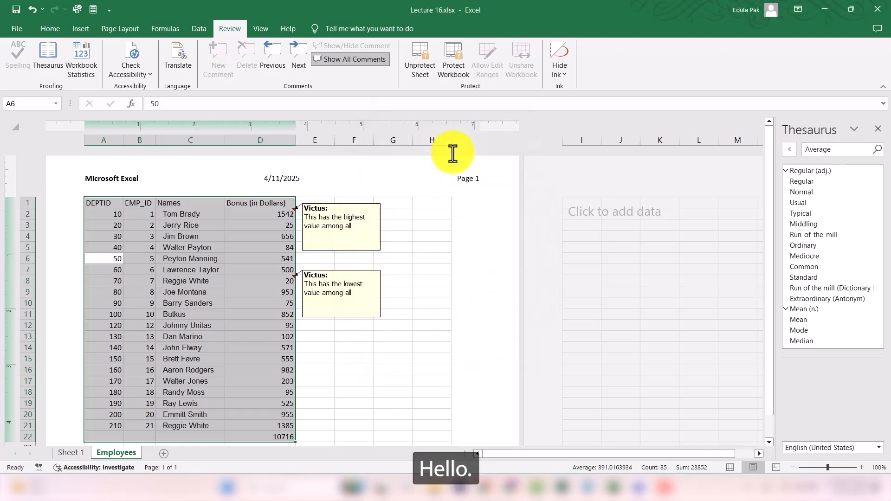
Step: Try to delete row 5 on the protected sheet
left_click(428, 68)
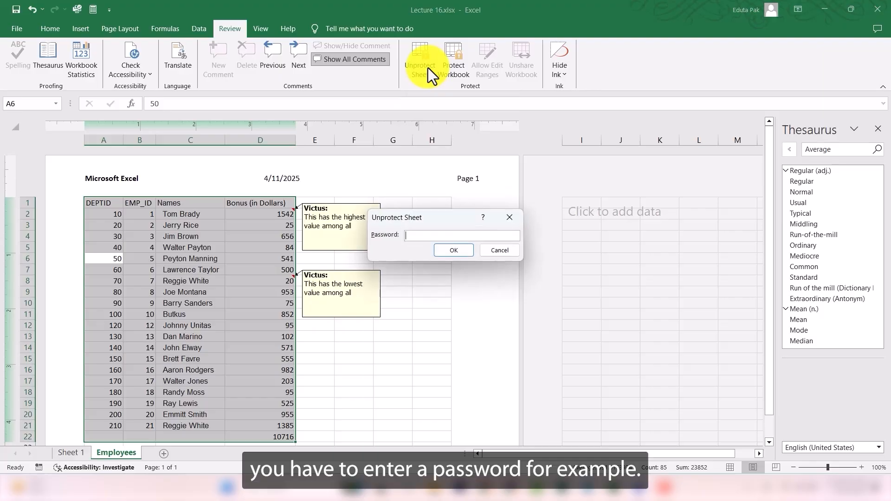
left_click(495, 251)
right_click(29, 247)
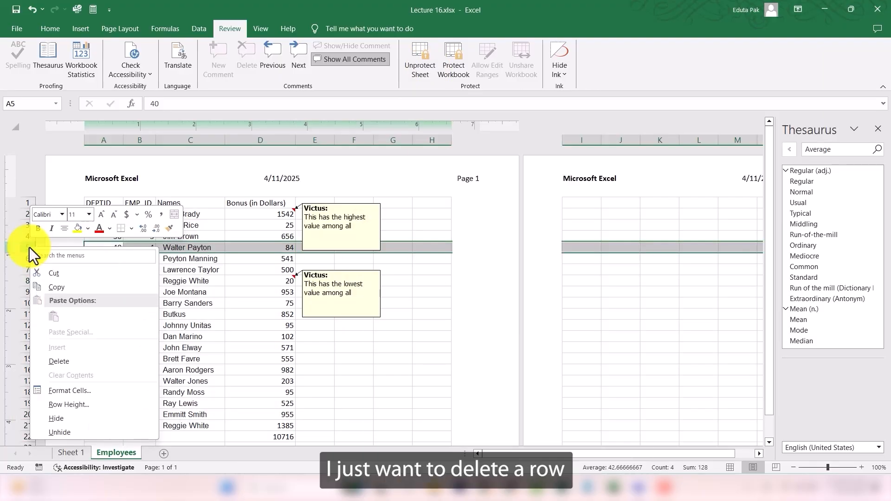
left_click(68, 363)
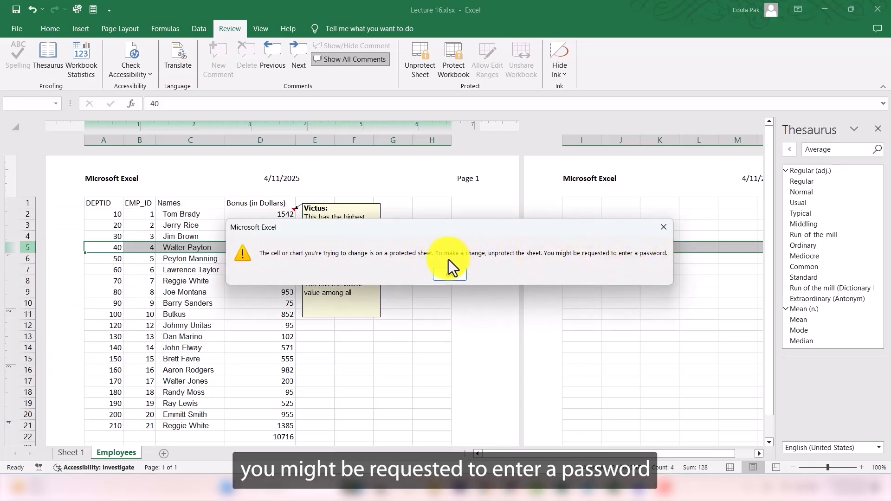
left_click(448, 275)
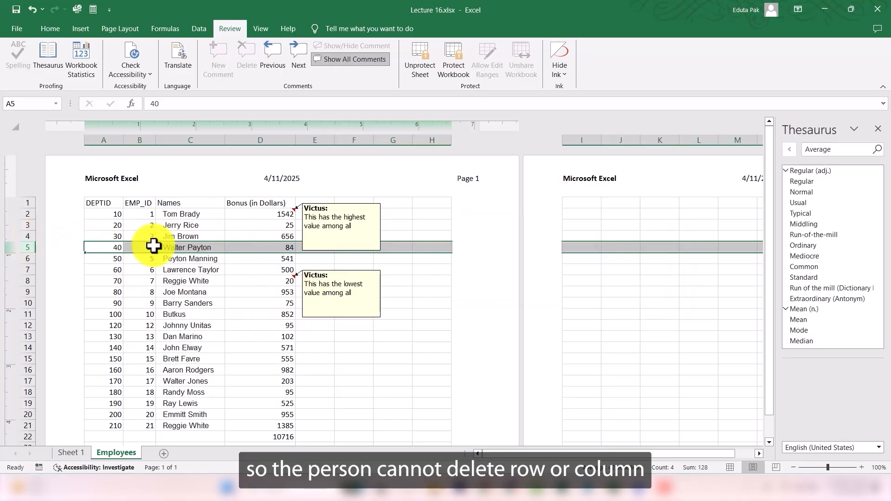
Step: Unprotect the sheet by entering its password
left_click(419, 66)
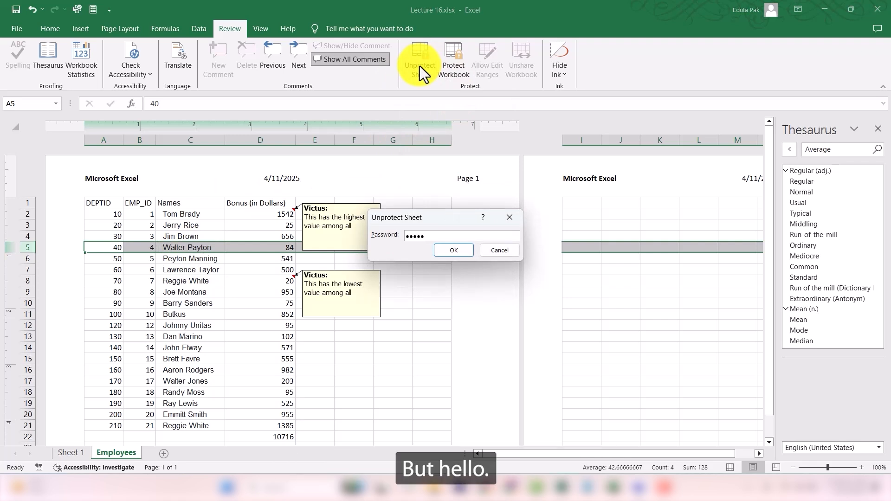
key("Return")
Step: Delete row 5 and undo the deletion
right_click(27, 248)
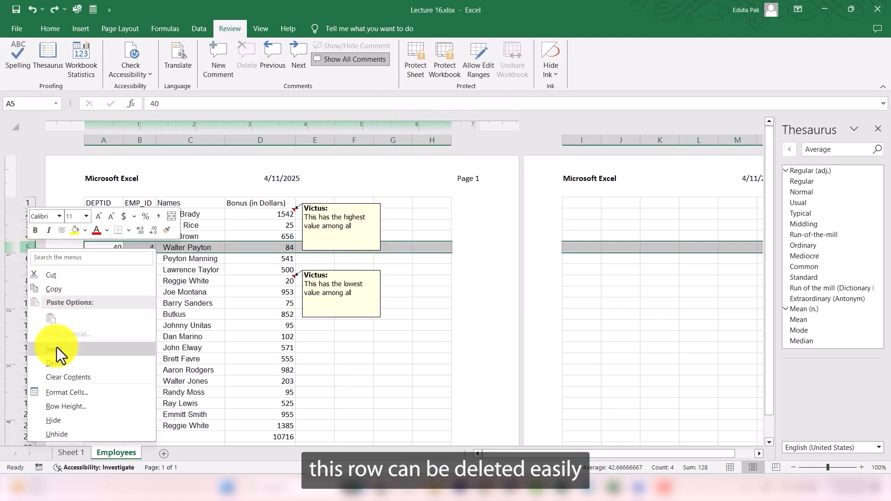
left_click(59, 365)
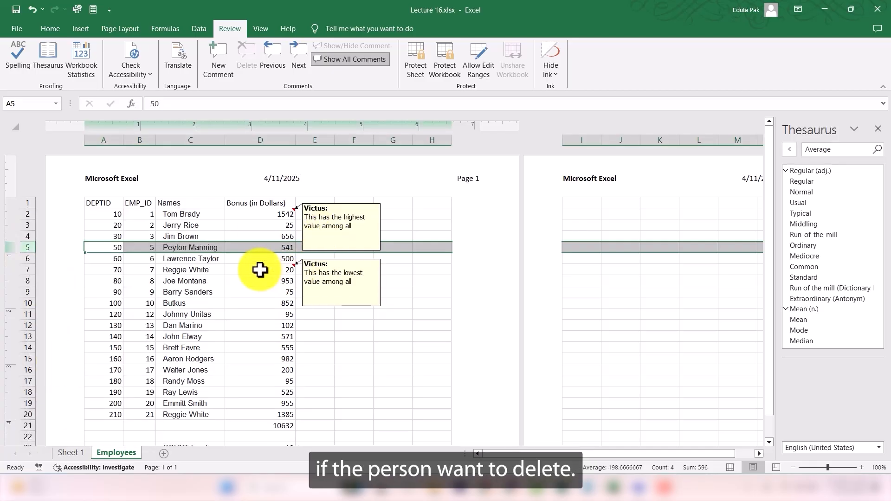
key("ctrl+z")
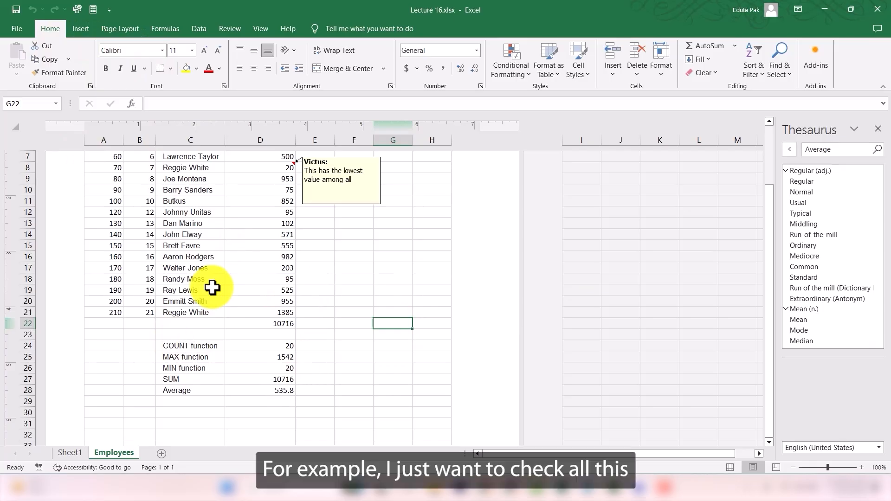
Step: Select the entire worksheet and run the accessibility check on it
left_click(223, 245)
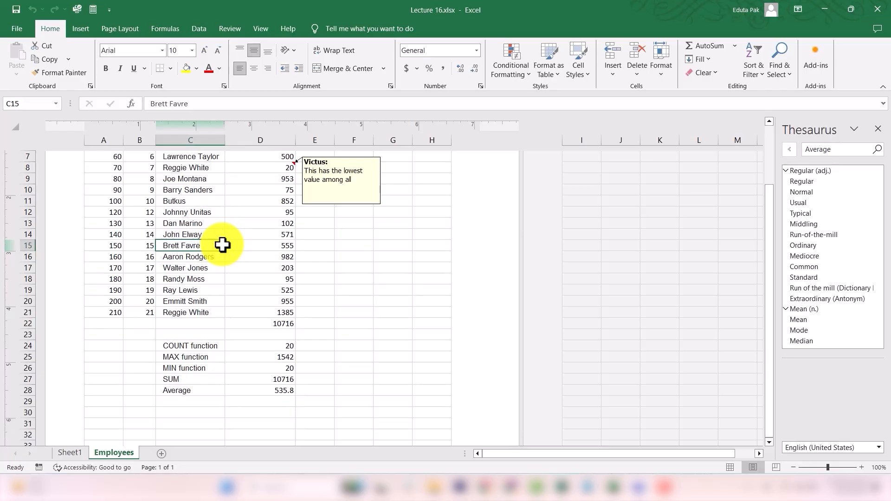
key("ctrl+a")
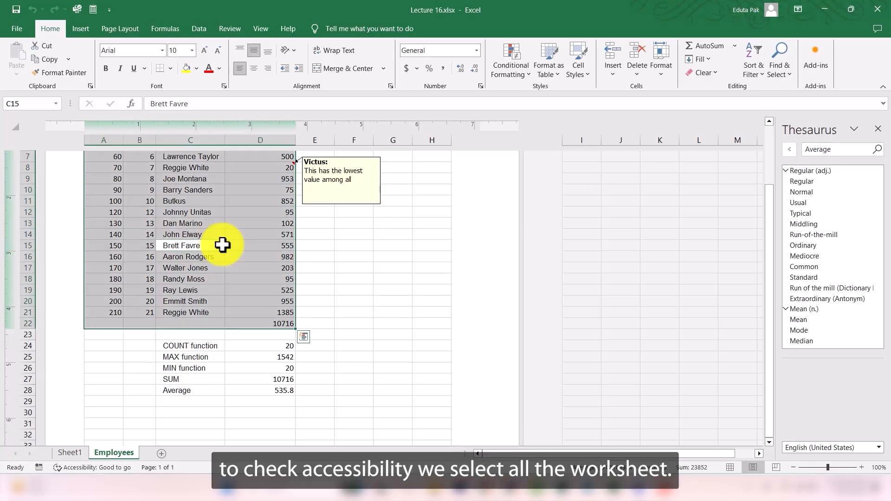
left_click(379, 267)
key("ctrl+a")
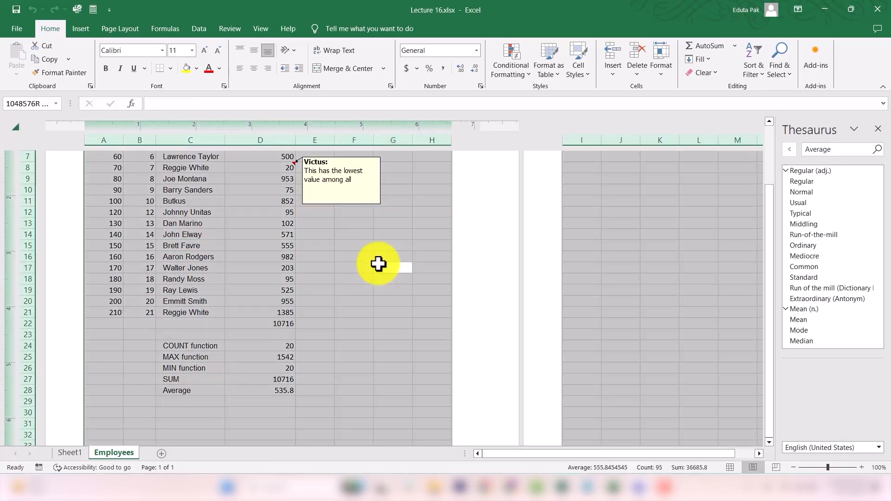
left_click(230, 30)
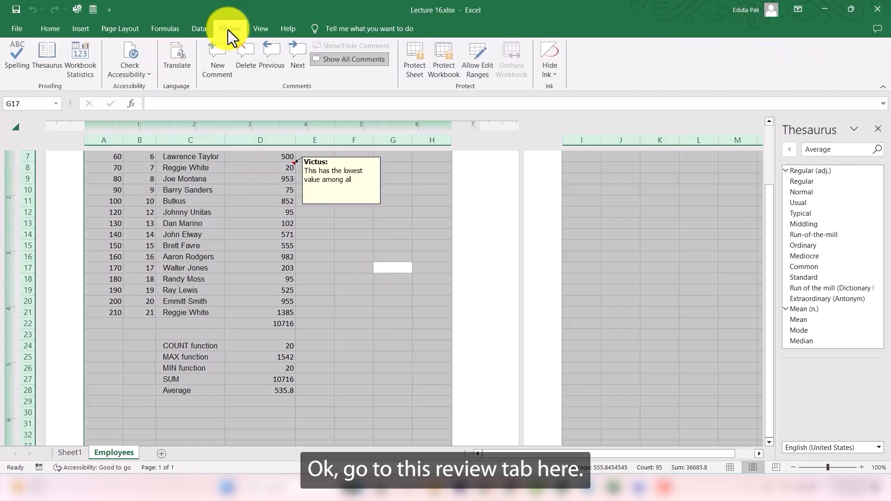
left_click(136, 56)
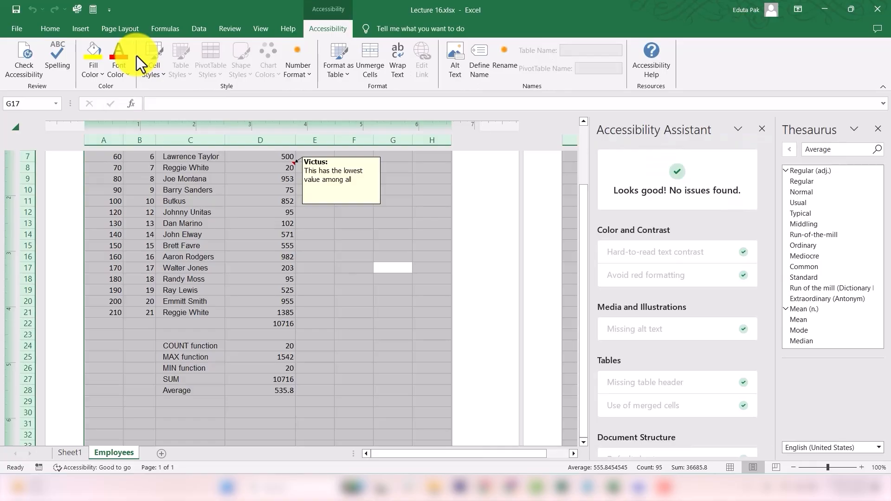
Step: Review the Accessibility Assistant findings and the worksheet data
scroll(603, 251, "down", 3)
scroll(603, 251, "down", 1)
scroll(603, 252, "up", 3)
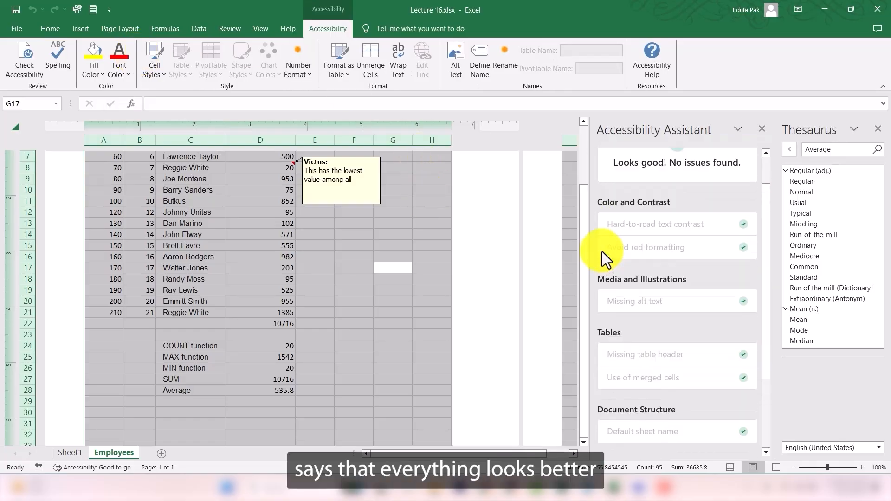
scroll(665, 199, "up", 1)
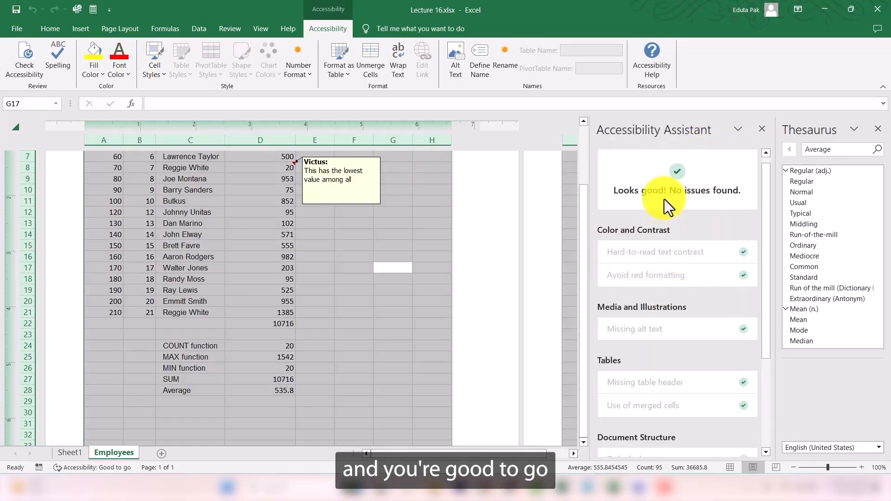
left_click(298, 326)
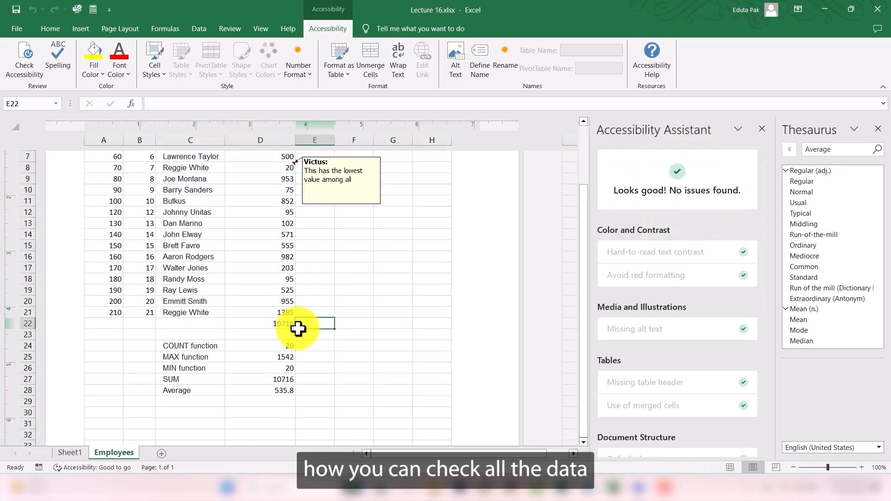
scroll(311, 282, "down", 5)
scroll(311, 282, "up", 8)
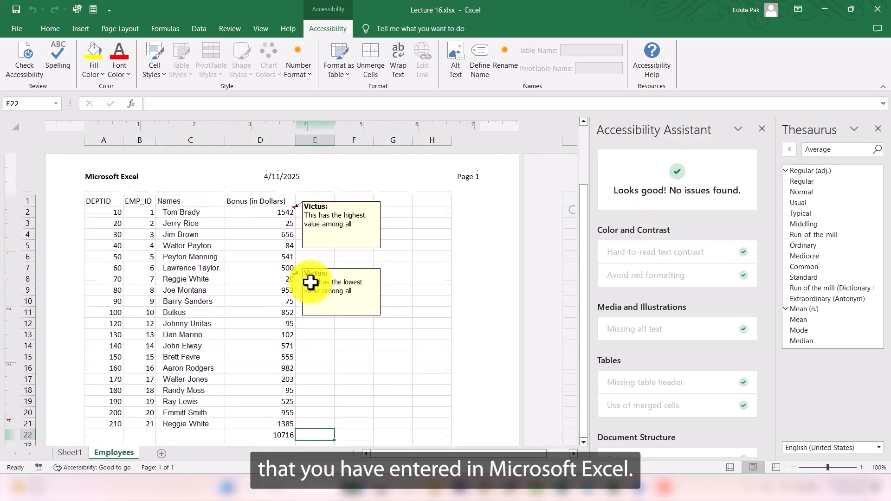